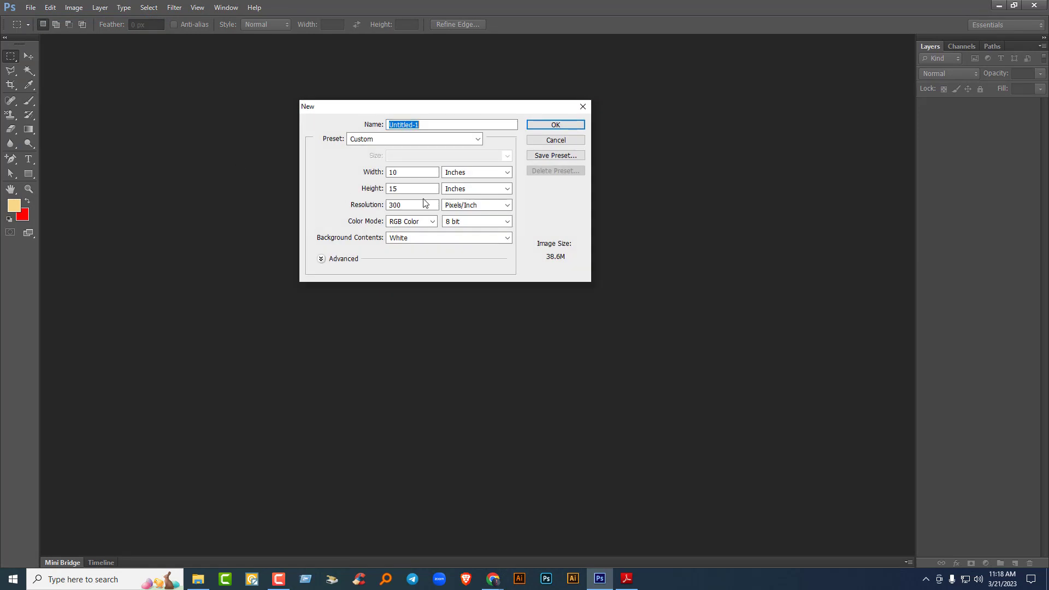
- Create a new document 15 inches wide by 10 inches high at 72 pixels/inch
{"action": "left_click", "coordinate": [362, 203]}
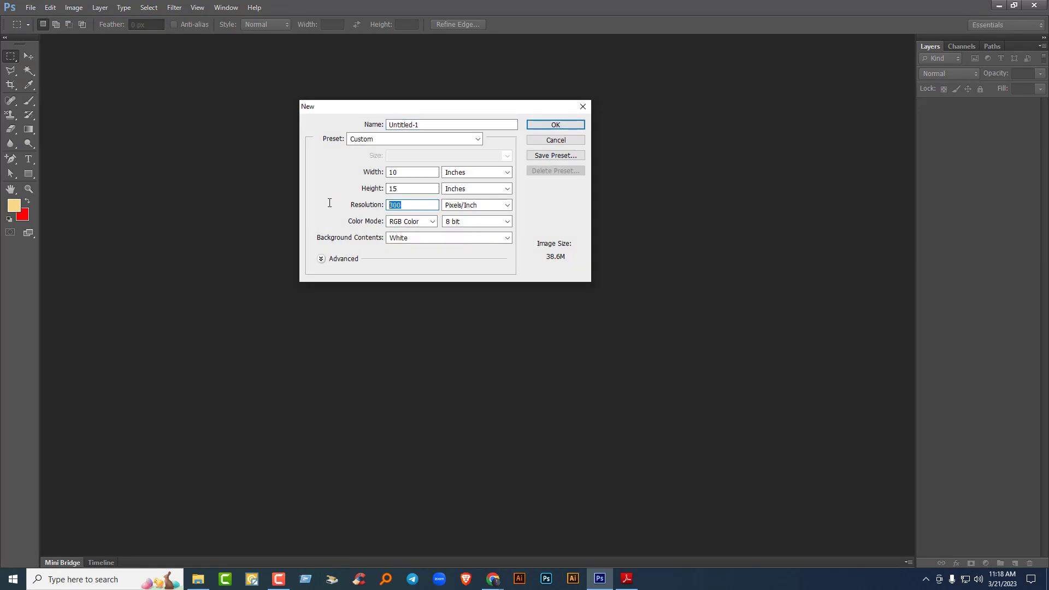
{"action": "type", "text": "72"}
{"action": "left_click", "coordinate": [407, 174]}
{"action": "type", "text": "15"}
{"action": "left_click", "coordinate": [412, 189]}
{"action": "type", "text": "10"}
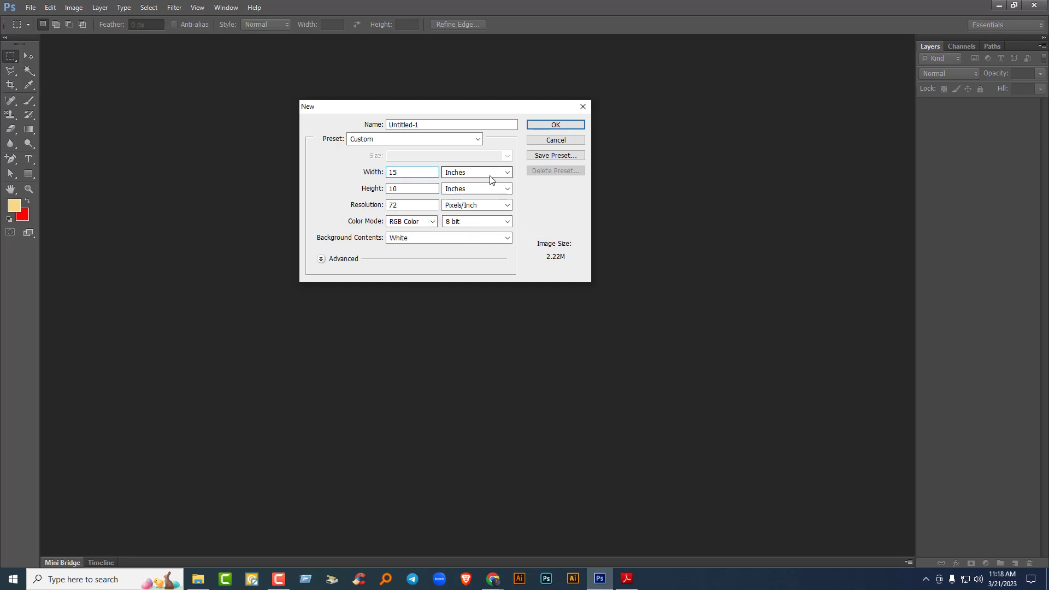
{"action": "left_click", "coordinate": [551, 125]}
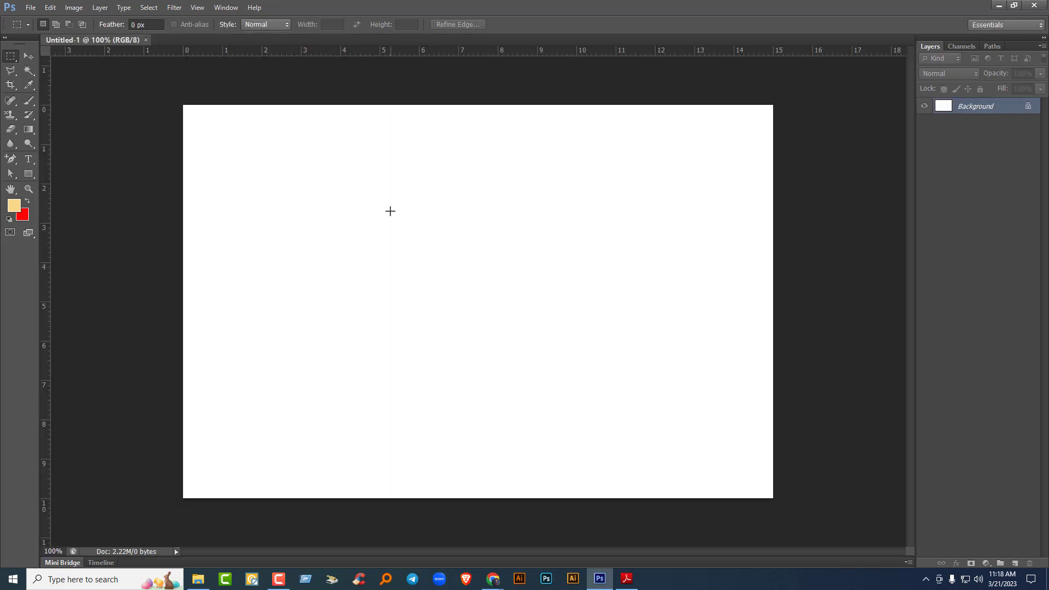
- Hide the rulers and convert the locked Background into a regular layer named Layer 0
{"action": "key", "text": "ctrl+r"}
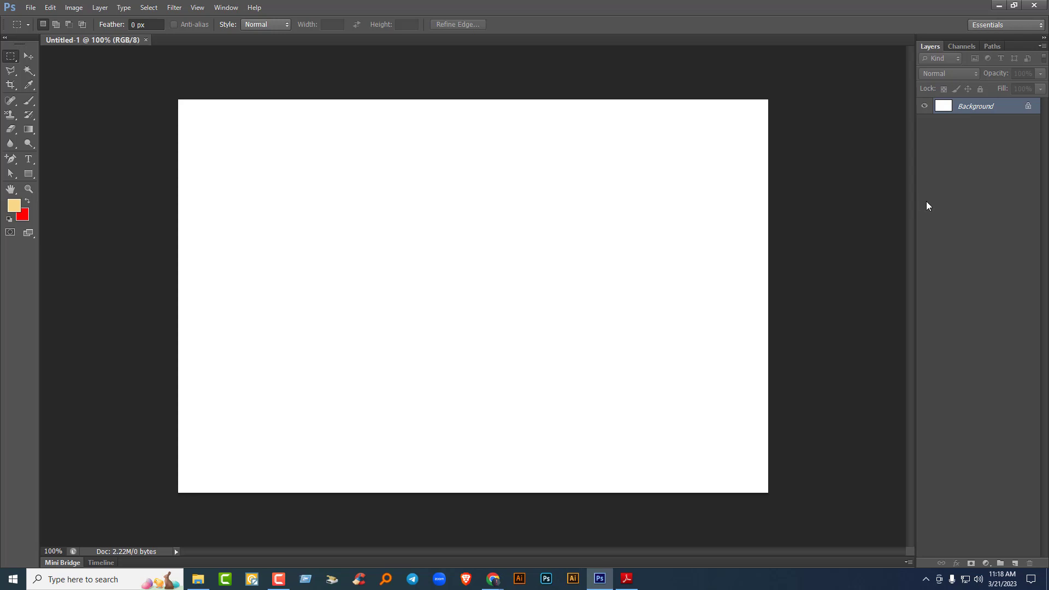
{"action": "double_click", "coordinate": [1028, 108]}
{"action": "left_click", "coordinate": [559, 106]}
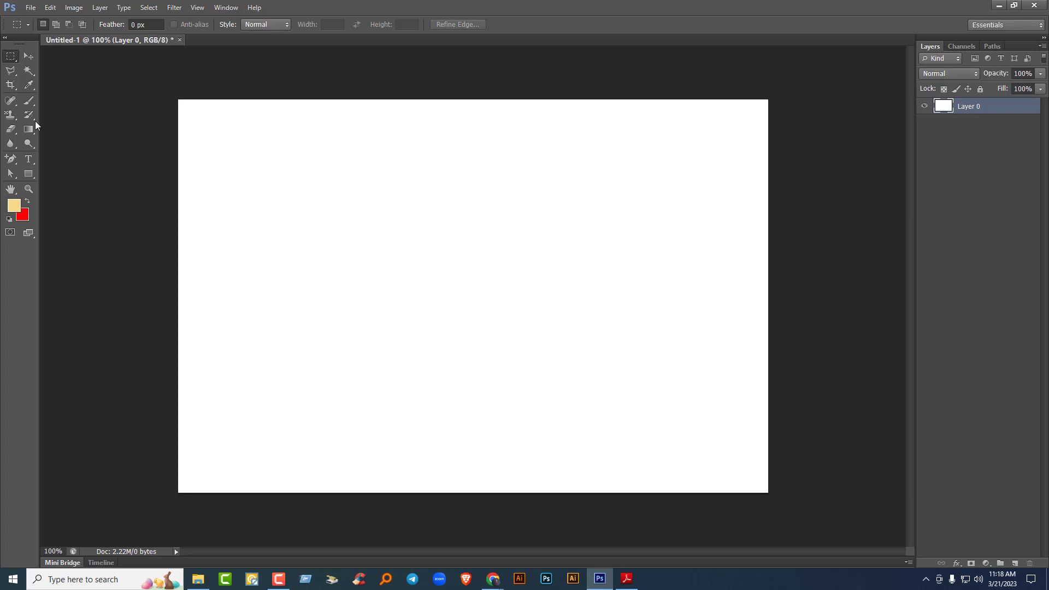
- Draw a large rectangular marquee selection across the middle of the canvas, then deselect it
{"action": "left_click", "coordinate": [10, 57]}
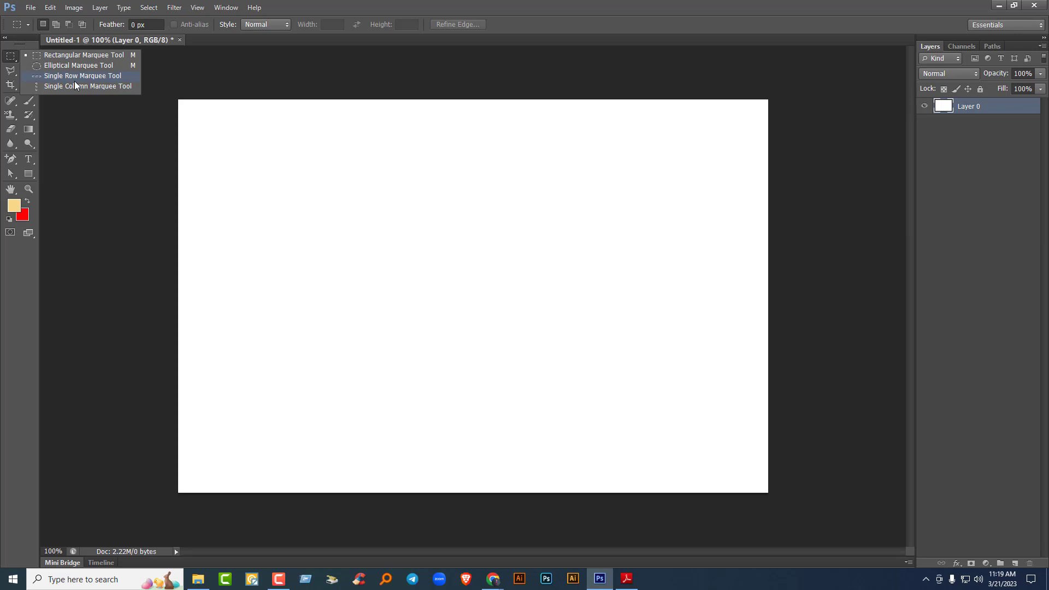
{"action": "left_click", "coordinate": [66, 55]}
{"action": "left_click_drag", "start_coordinate": [258, 184], "coordinate": [658, 388]}
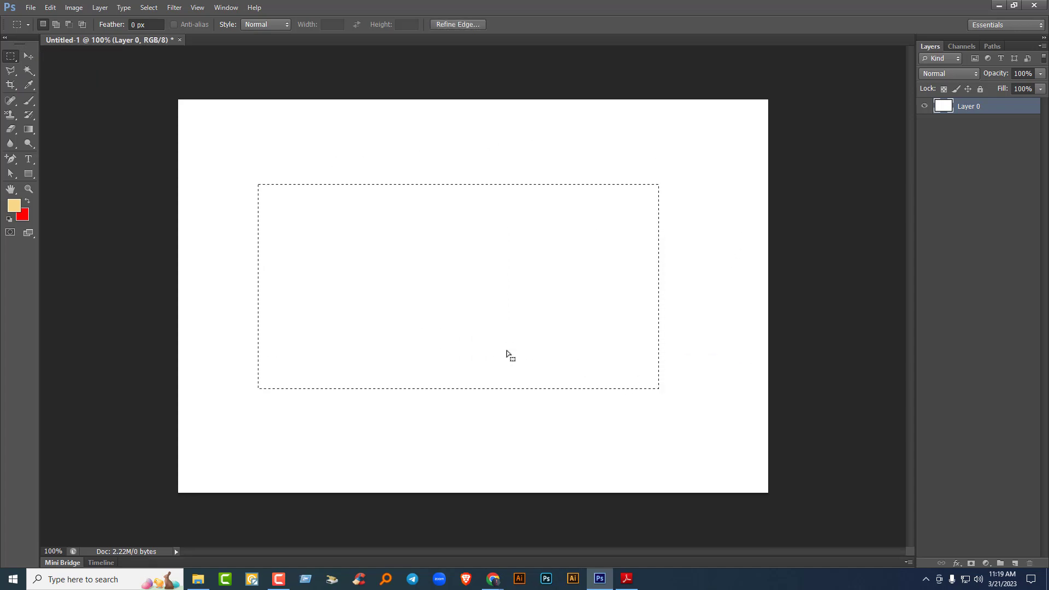
{"action": "left_click", "coordinate": [440, 307]}
{"action": "left_click", "coordinate": [31, 73]}
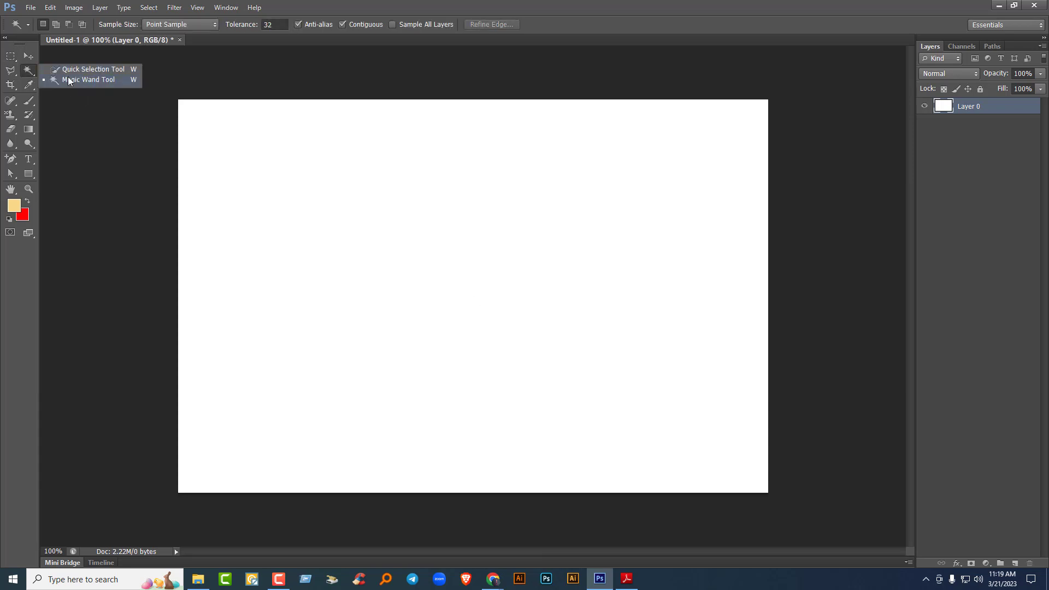
{"action": "left_click", "coordinate": [10, 71]}
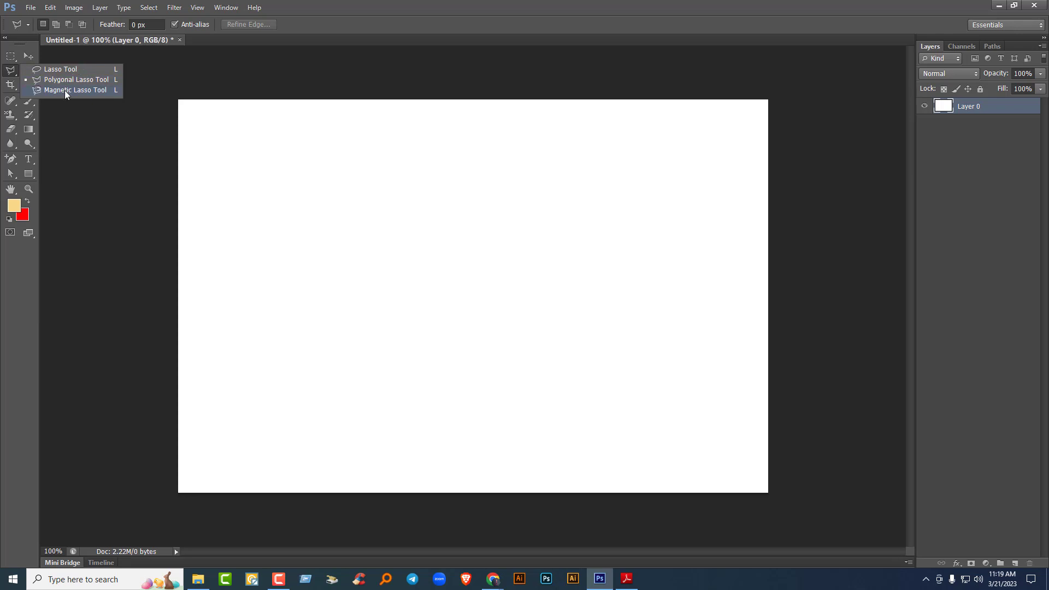
{"action": "left_click", "coordinate": [30, 57]}
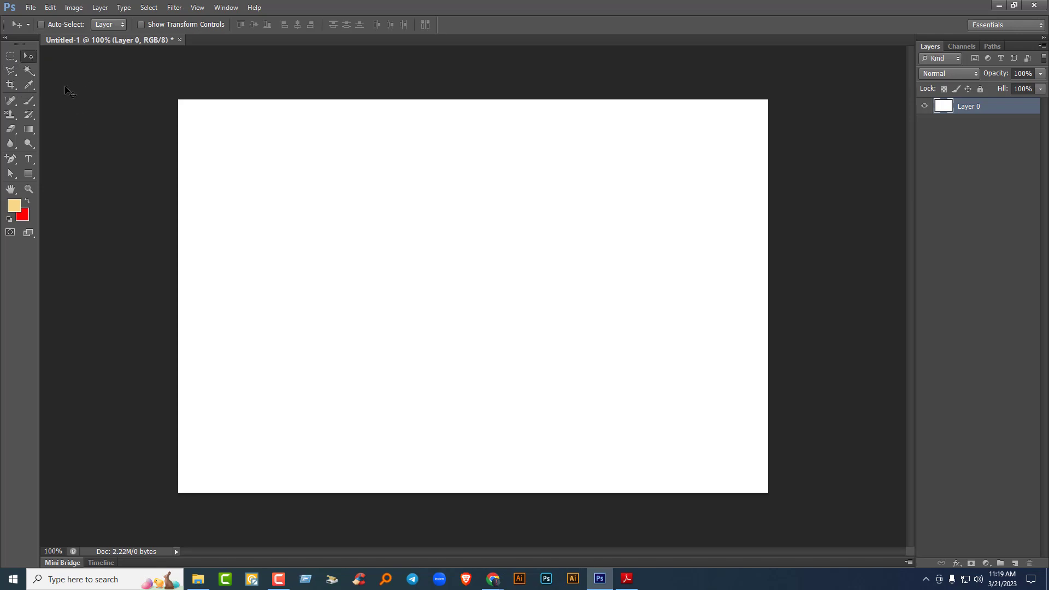
- Draw a series of rectangular marquee selections in New Selection mode, ending with a wide rectangle around the canvas centre
{"action": "left_click", "coordinate": [10, 57]}
{"action": "left_click", "coordinate": [50, 58]}
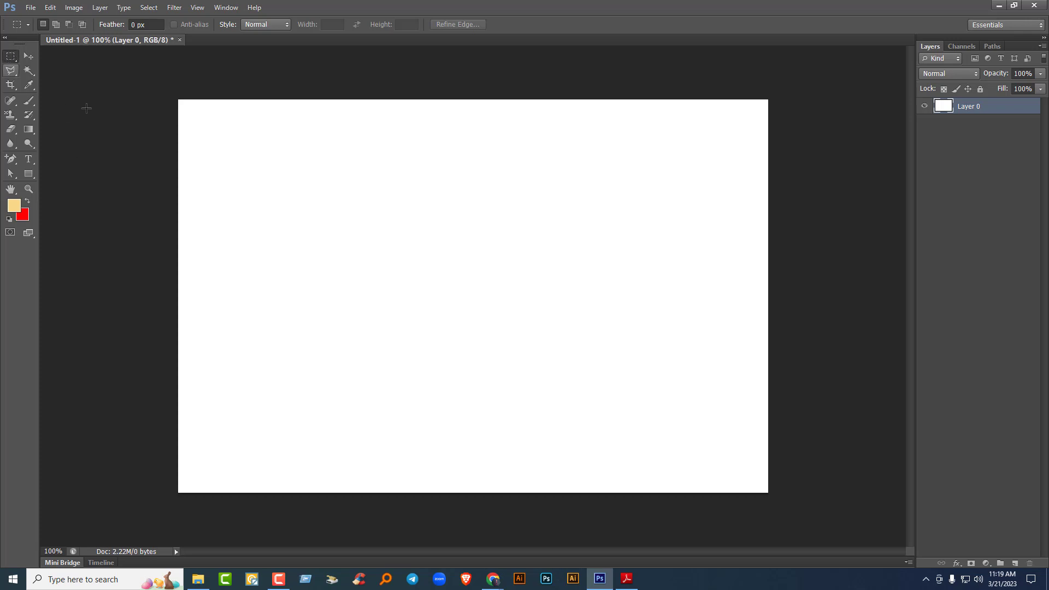
{"action": "left_click_drag", "start_coordinate": [288, 202], "coordinate": [670, 398]}
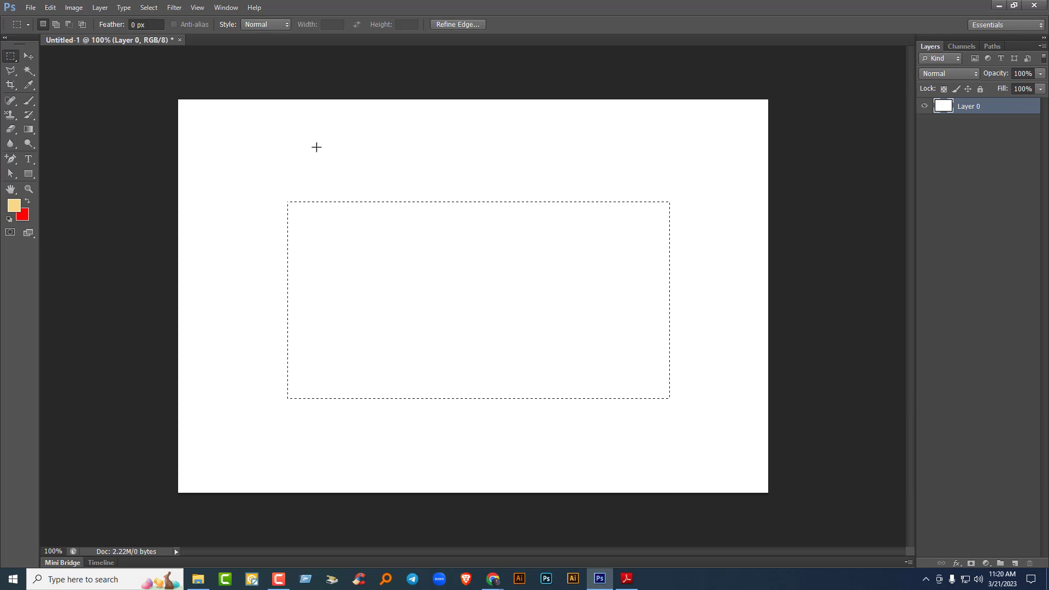
{"action": "left_click_drag", "start_coordinate": [316, 147], "coordinate": [670, 252]}
{"action": "left_click_drag", "start_coordinate": [620, 349], "coordinate": [284, 220]}
{"action": "left_click", "coordinate": [277, 221]}
{"action": "left_click_drag", "start_coordinate": [248, 176], "coordinate": [393, 300]}
{"action": "left_click_drag", "start_coordinate": [481, 340], "coordinate": [284, 197]}
{"action": "left_click_drag", "start_coordinate": [249, 180], "coordinate": [671, 394]}
{"action": "left_click_drag", "start_coordinate": [304, 162], "coordinate": [577, 254]}
{"action": "left_click_drag", "start_coordinate": [629, 384], "coordinate": [320, 232]}
- Extend the rectangular selection along its upper edge and left side with the marquee in Add to Selection mode
{"action": "left_click", "coordinate": [54, 24]}
{"action": "left_click_drag", "start_coordinate": [379, 200], "coordinate": [588, 232]}
{"action": "left_click_drag", "start_coordinate": [563, 221], "coordinate": [627, 232]}
{"action": "key", "text": "Escape"}
{"action": "left_click_drag", "start_coordinate": [272, 209], "coordinate": [332, 355]}
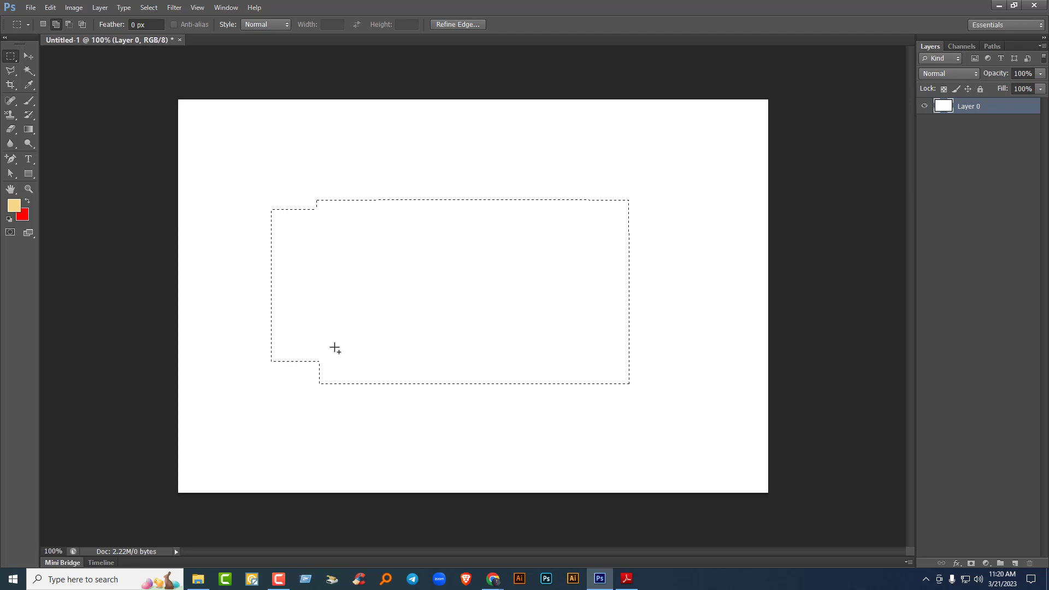
- Trim the upper band and the left end off the selection with rectangles in Subtract from Selection mode
{"action": "left_click", "coordinate": [69, 25]}
{"action": "left_click_drag", "start_coordinate": [553, 234], "coordinate": [290, 189]}
{"action": "left_click_drag", "start_coordinate": [597, 267], "coordinate": [313, 210]}
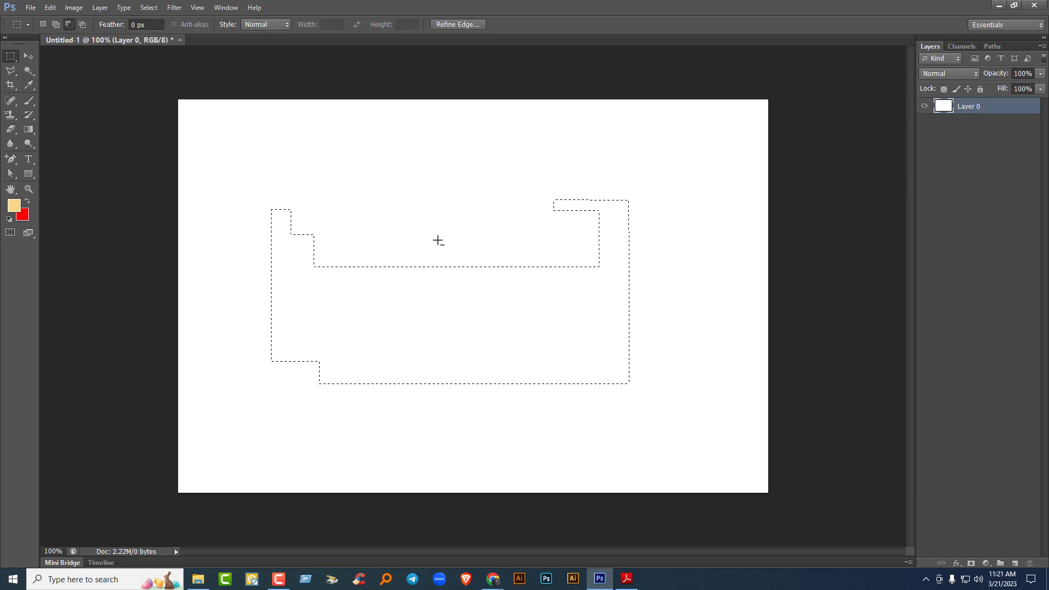
{"action": "left_click_drag", "start_coordinate": [485, 171], "coordinate": [683, 255]}
{"action": "left_click_drag", "start_coordinate": [217, 194], "coordinate": [347, 267]}
{"action": "left_click_drag", "start_coordinate": [505, 228], "coordinate": [635, 266]}
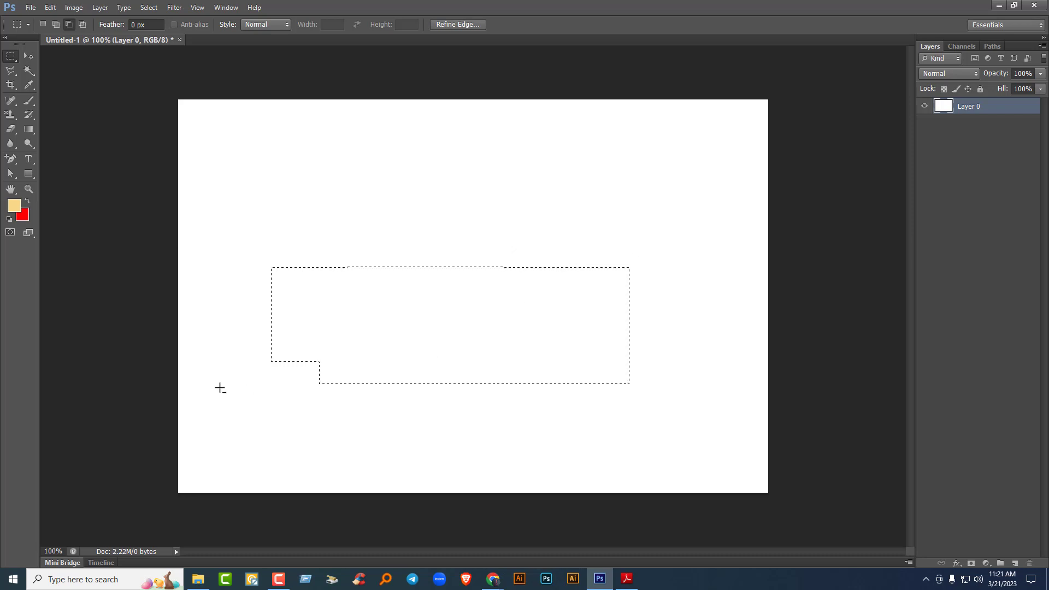
{"action": "left_click_drag", "start_coordinate": [237, 228], "coordinate": [320, 389]}
- Enlarge the selection with added rectangles, then intersect it with a rectangle about 3.19 × 2.22 in near the centre
{"action": "left_click", "coordinate": [56, 24]}
{"action": "left_click_drag", "start_coordinate": [339, 213], "coordinate": [606, 307]}
{"action": "left_click", "coordinate": [81, 24]}
{"action": "left_click_drag", "start_coordinate": [393, 236], "coordinate": [518, 323]}
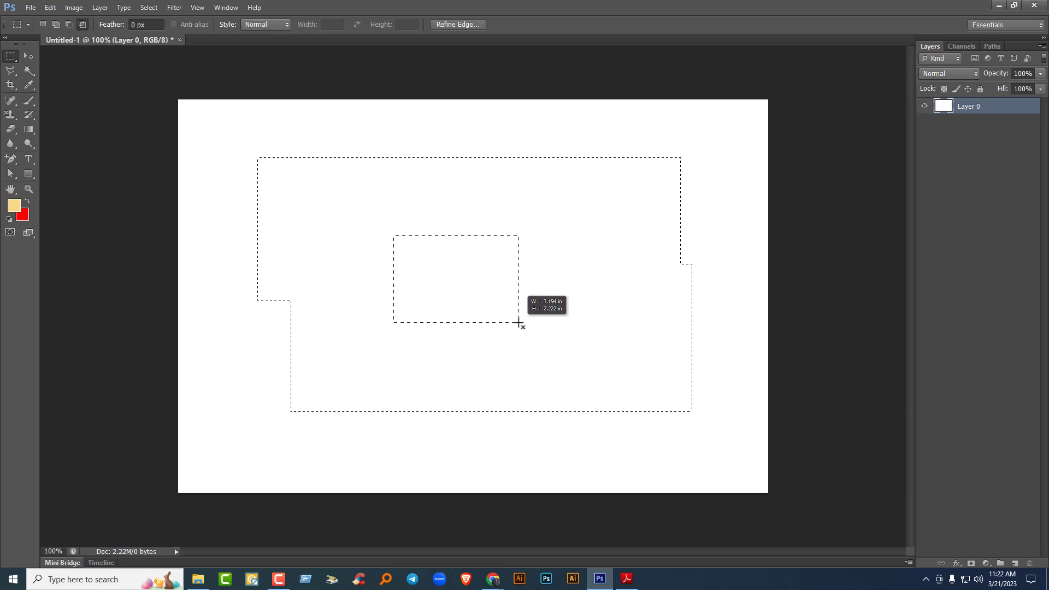
{"action": "left_click_drag", "start_coordinate": [518, 322], "coordinate": [519, 323]}
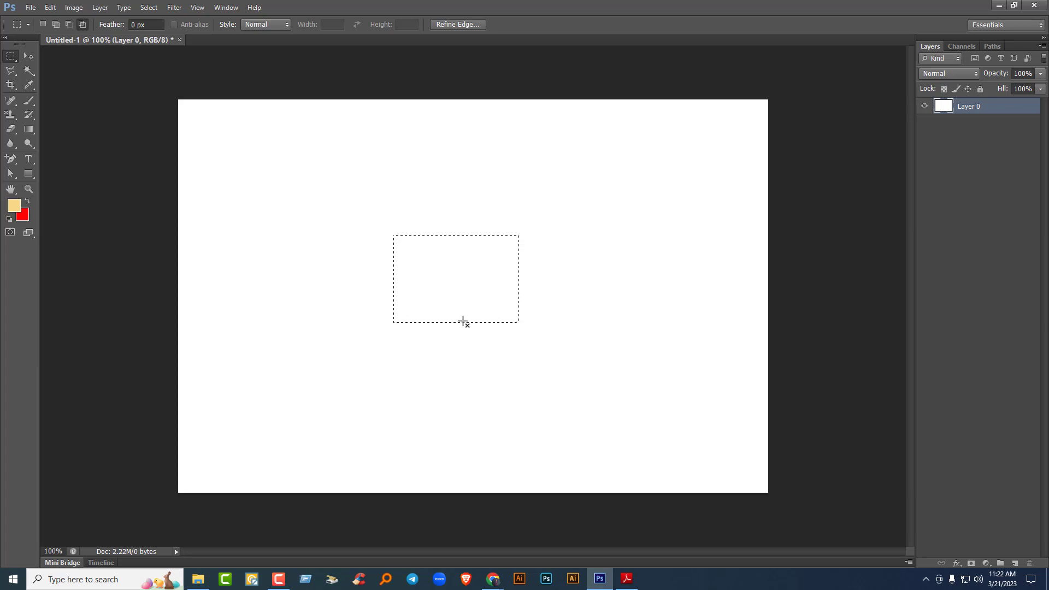
{"action": "left_click_drag", "start_coordinate": [543, 356], "coordinate": [480, 277]}
{"action": "left_click_drag", "start_coordinate": [493, 313], "coordinate": [502, 320]}
- Add five overlapping rectangles across the canvas to the selection to form one large irregular area
{"action": "left_click", "coordinate": [56, 24]}
{"action": "left_click_drag", "start_coordinate": [413, 260], "coordinate": [611, 422]}
{"action": "left_click_drag", "start_coordinate": [309, 169], "coordinate": [658, 484]}
{"action": "left_click_drag", "start_coordinate": [581, 172], "coordinate": [640, 300]}
{"action": "left_click_drag", "start_coordinate": [265, 302], "coordinate": [444, 439]}
{"action": "left_click_drag", "start_coordinate": [261, 142], "coordinate": [432, 277]}
- Subtract five rectangles from the left part of the irregular selection
{"action": "left_click", "coordinate": [69, 25]}
{"action": "left_click_drag", "start_coordinate": [239, 127], "coordinate": [427, 273]}
{"action": "left_click_drag", "start_coordinate": [328, 169], "coordinate": [473, 359]}
{"action": "left_click_drag", "start_coordinate": [241, 246], "coordinate": [440, 422]}
{"action": "left_click_drag", "start_coordinate": [284, 367], "coordinate": [496, 482]}
{"action": "left_click_drag", "start_coordinate": [379, 283], "coordinate": [492, 388]}
- Intersect the selection with a small rectangle right of centre, then return to New Selection mode and deselect
{"action": "left_click", "coordinate": [82, 24]}
{"action": "left_click_drag", "start_coordinate": [531, 298], "coordinate": [607, 387]}
{"action": "left_click", "coordinate": [44, 25]}
{"action": "left_click", "coordinate": [519, 218]}
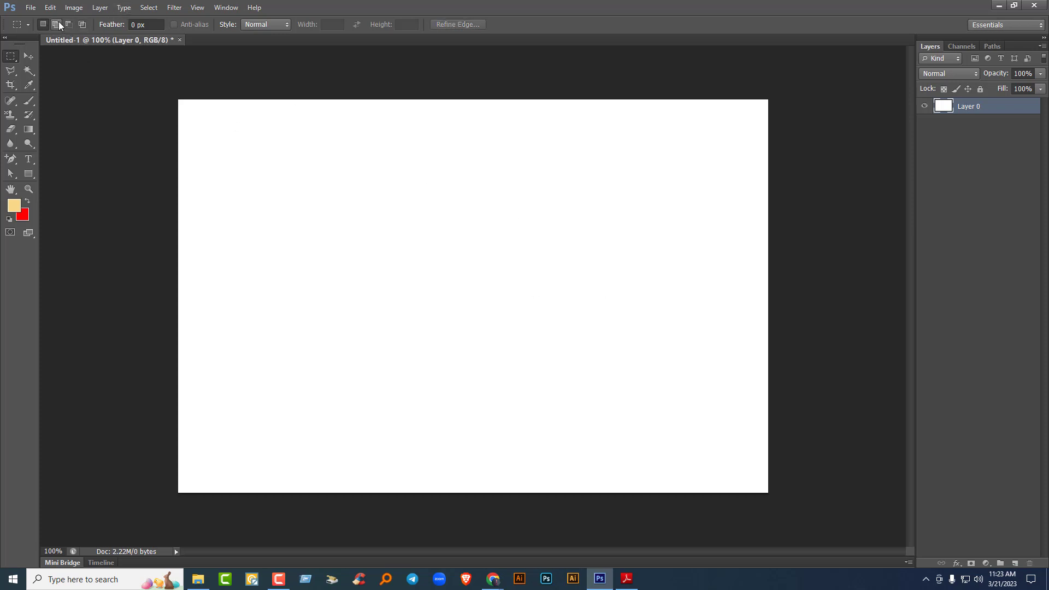
- Draw a nearly circular elliptical marquee selection about 4.44 × 4.36 in near the canvas centre in Add to Selection mode
{"action": "right_click", "coordinate": [17, 55]}
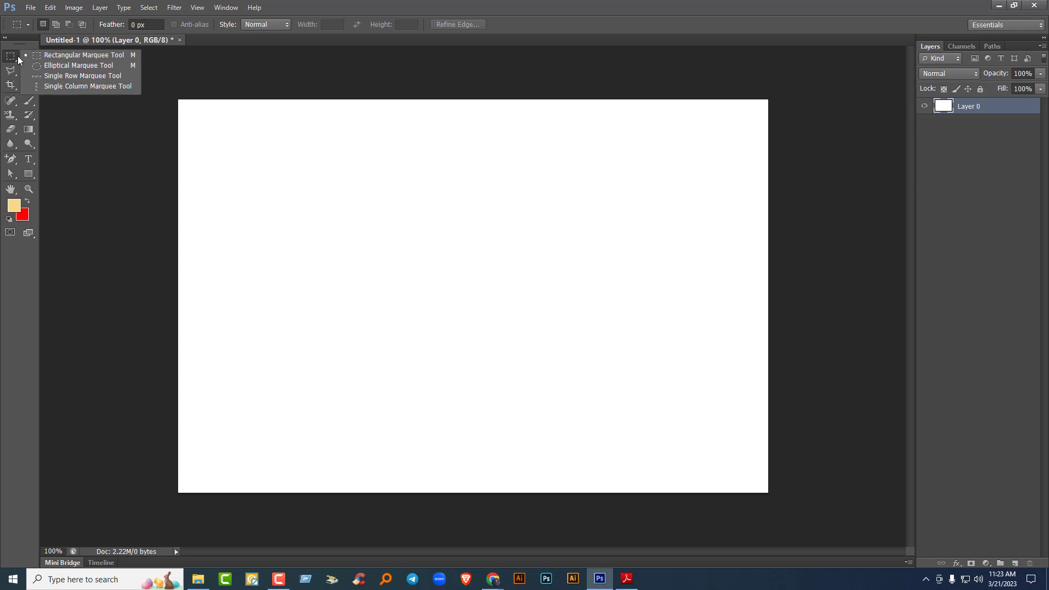
{"action": "left_click", "coordinate": [51, 66]}
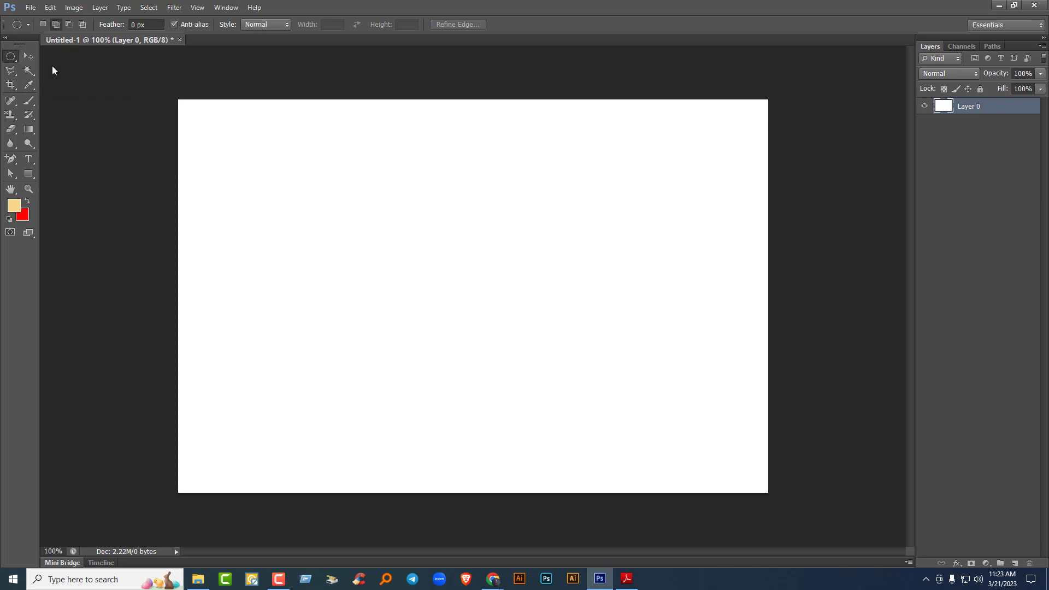
{"action": "right_click", "coordinate": [7, 55]}
{"action": "left_click", "coordinate": [61, 65]}
{"action": "left_click_drag", "start_coordinate": [405, 228], "coordinate": [484, 315]}
{"action": "key", "text": "alt"}
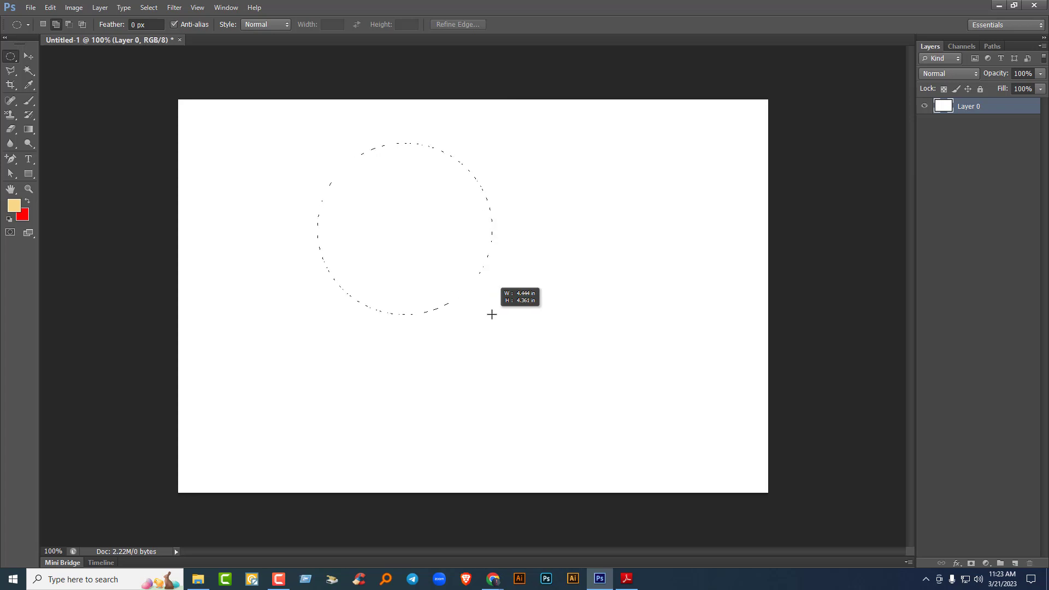
{"action": "mouse_move", "coordinate": [527, 354]}
{"action": "left_mouse_down"}
{"action": "mouse_move", "coordinate": [536, 363]}
{"action": "mouse_move", "coordinate": [526, 364]}
{"action": "left_mouse_up"}
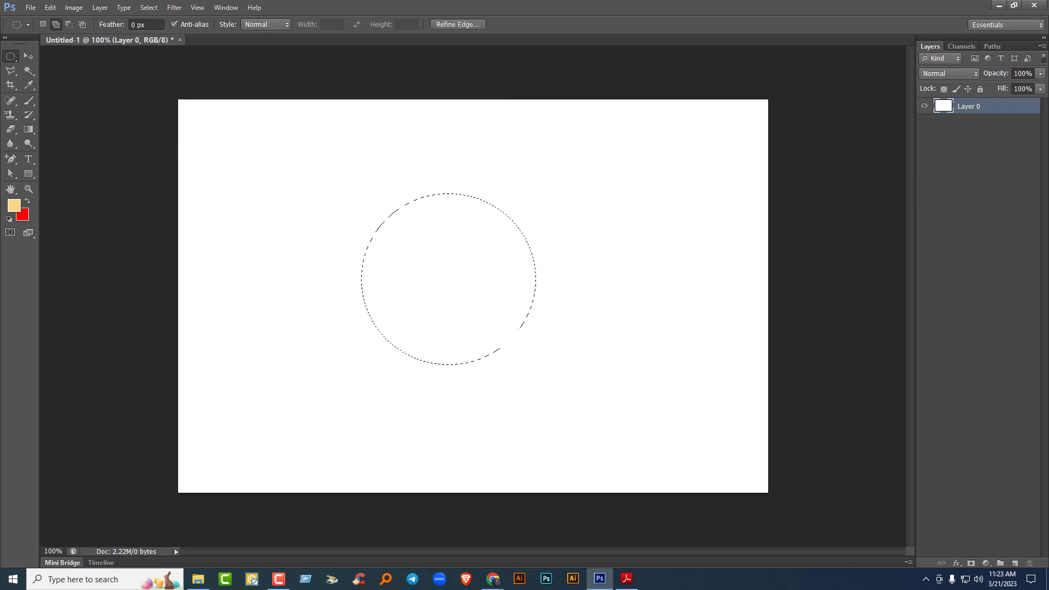
- Create a new layer and add two small ear circles to the selection's upper sides, the left one about 0.96 in wide
{"action": "left_click", "coordinate": [1014, 563]}
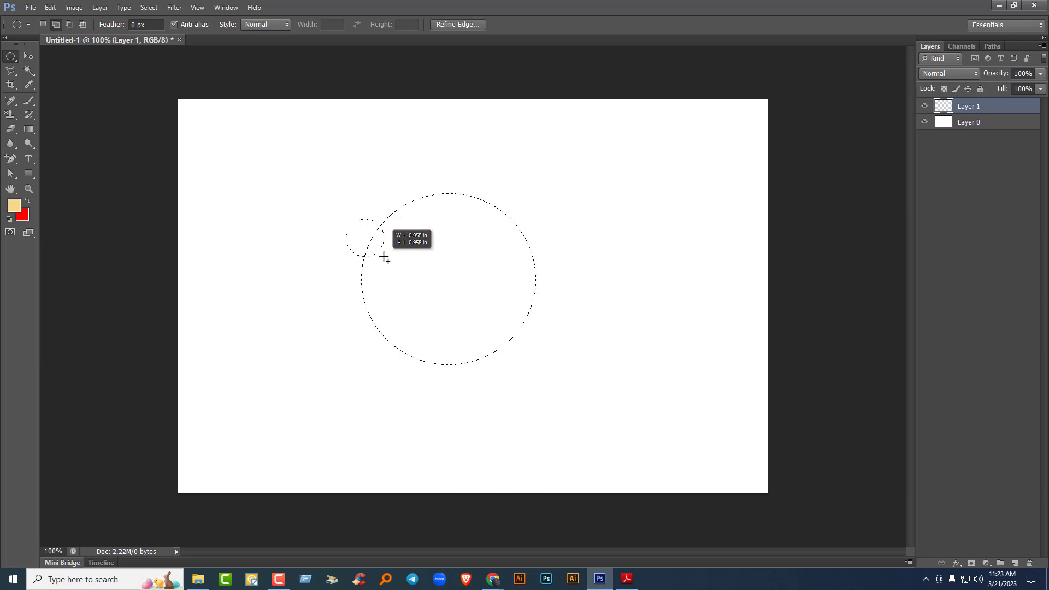
{"action": "left_click_drag", "start_coordinate": [384, 257], "coordinate": [384, 258]}
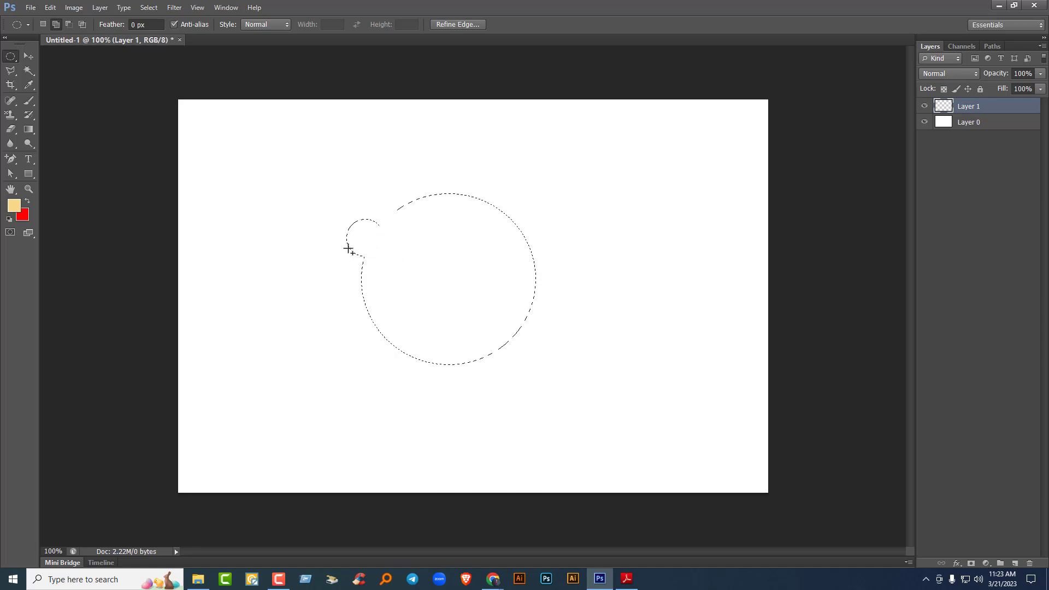
{"action": "left_click_drag", "start_coordinate": [520, 211], "coordinate": [559, 271]}
- Set the foreground colour to pure blue, fill the head-and-ears selection with it, and deselect
{"action": "left_click", "coordinate": [13, 205]}
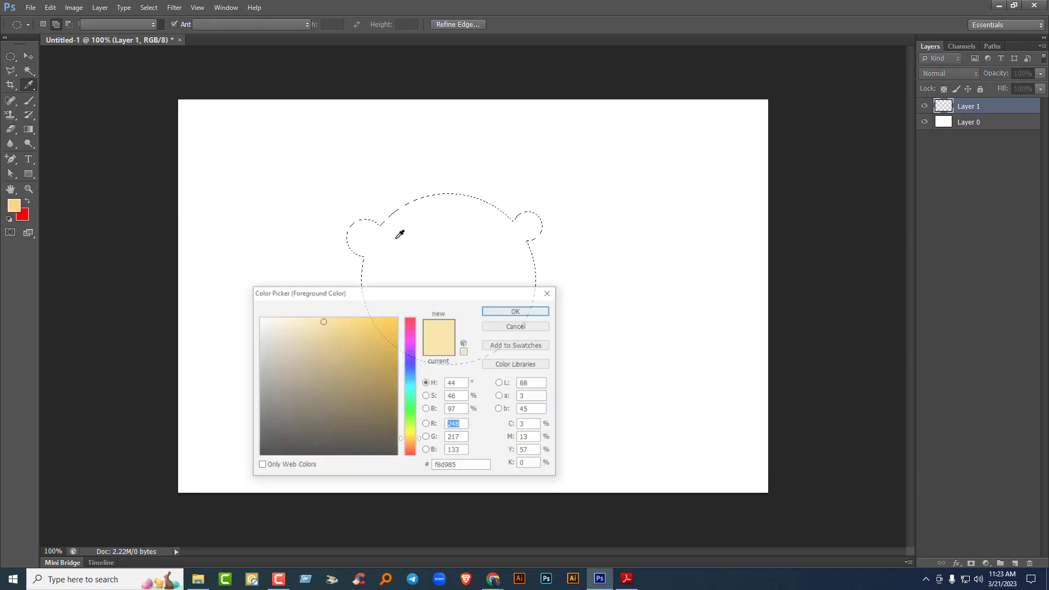
{"action": "left_click", "coordinate": [411, 372]}
{"action": "left_click", "coordinate": [396, 318]}
{"action": "left_click", "coordinate": [517, 310]}
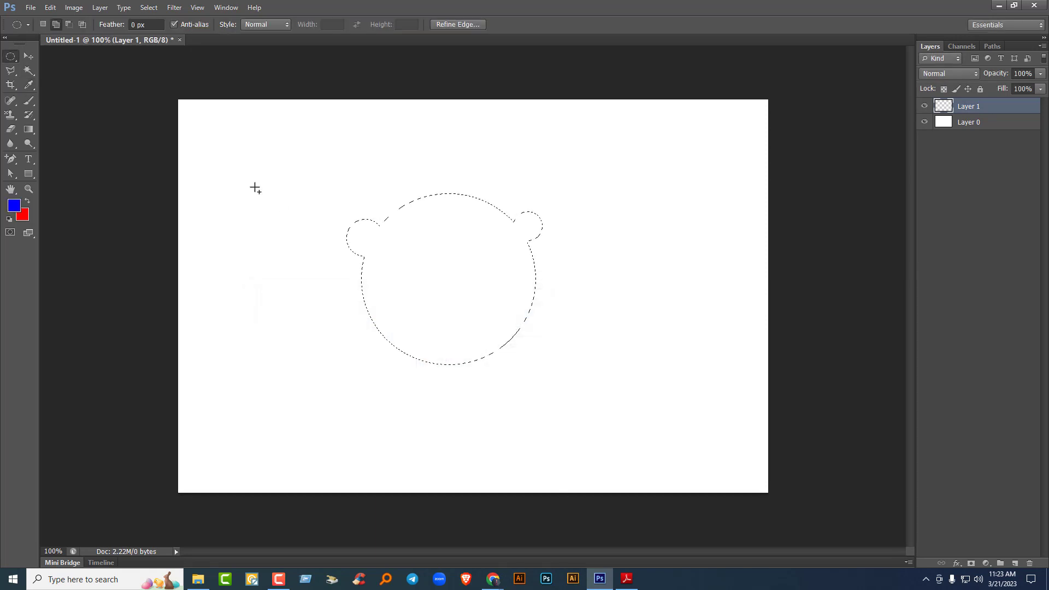
{"action": "key", "text": "alt+BackSpace"}
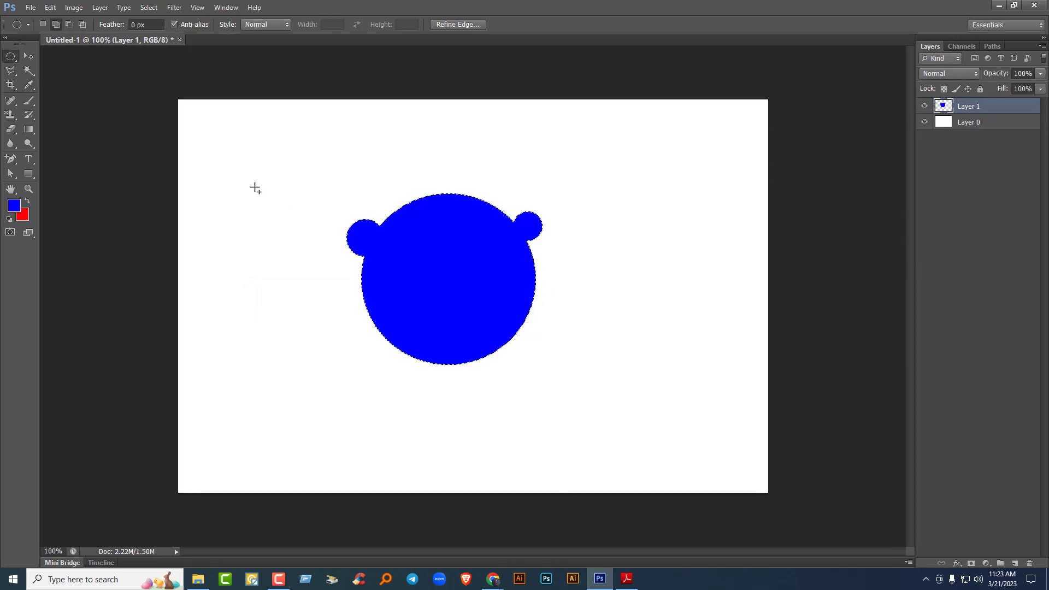
{"action": "key", "text": "ctrl+d"}
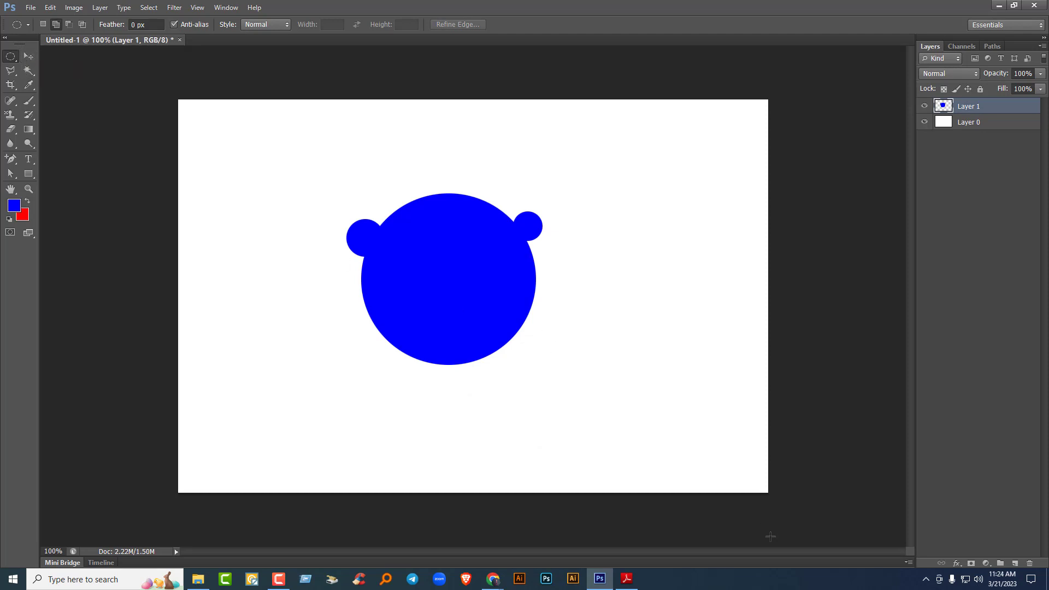
- On a new layer, make a small flat elliptical left eye filled with the red background colour and nudge it slightly down
{"action": "left_click", "coordinate": [1014, 563]}
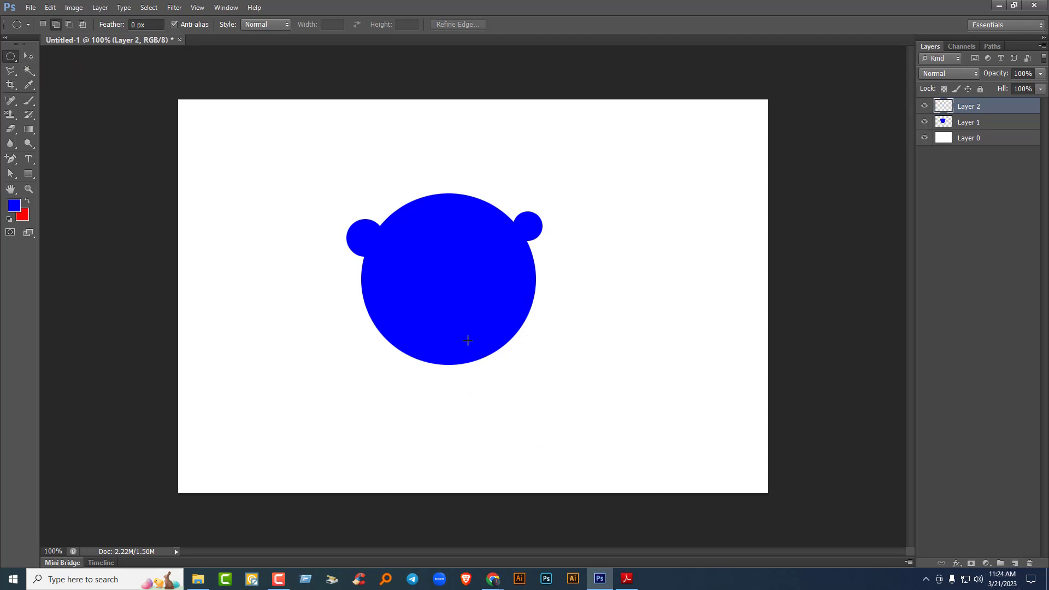
{"action": "left_click_drag", "start_coordinate": [402, 241], "coordinate": [426, 251]}
{"action": "key", "text": "ctrl+BackSpace"}
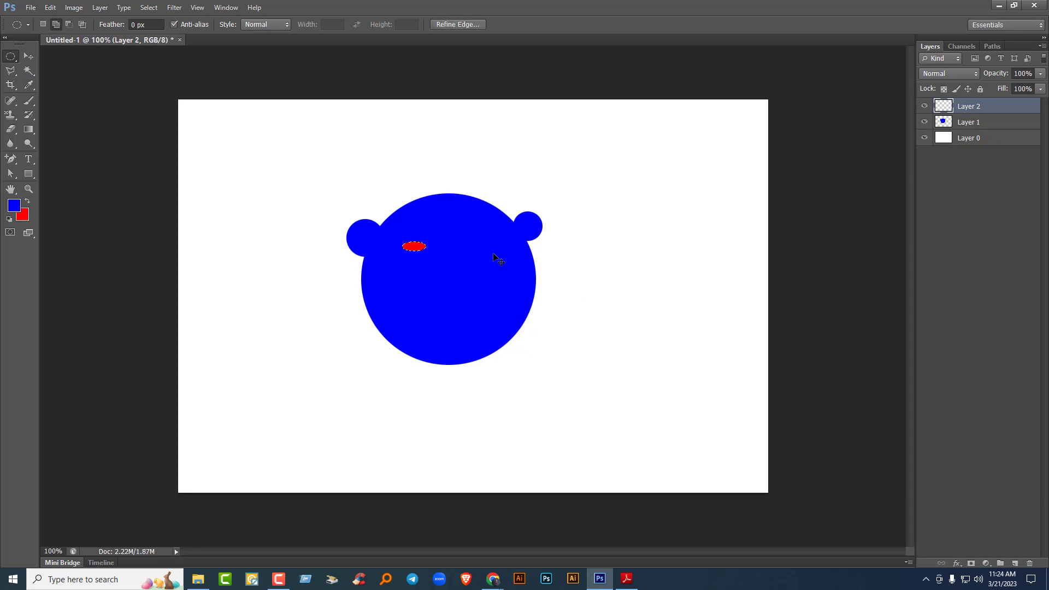
{"action": "key", "text": "ctrl+d"}
{"action": "left_click", "coordinate": [29, 56]}
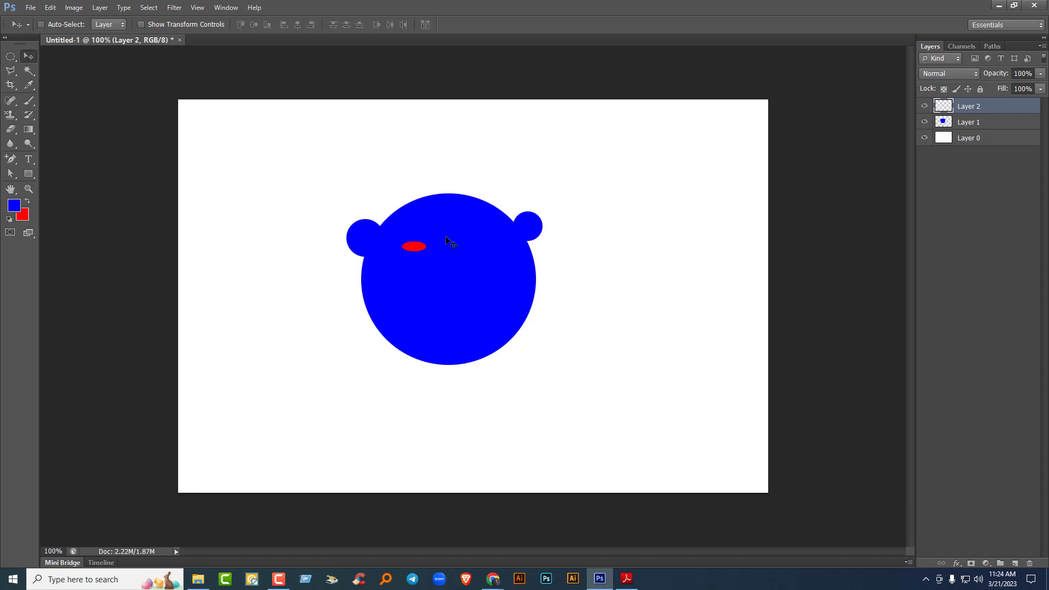
{"action": "left_click_drag", "start_coordinate": [413, 248], "coordinate": [412, 253]}
- Duplicate the red eye's layer as Layer 2 copy and move the copy horizontally to form the right eye
{"action": "right_click", "coordinate": [996, 108]}
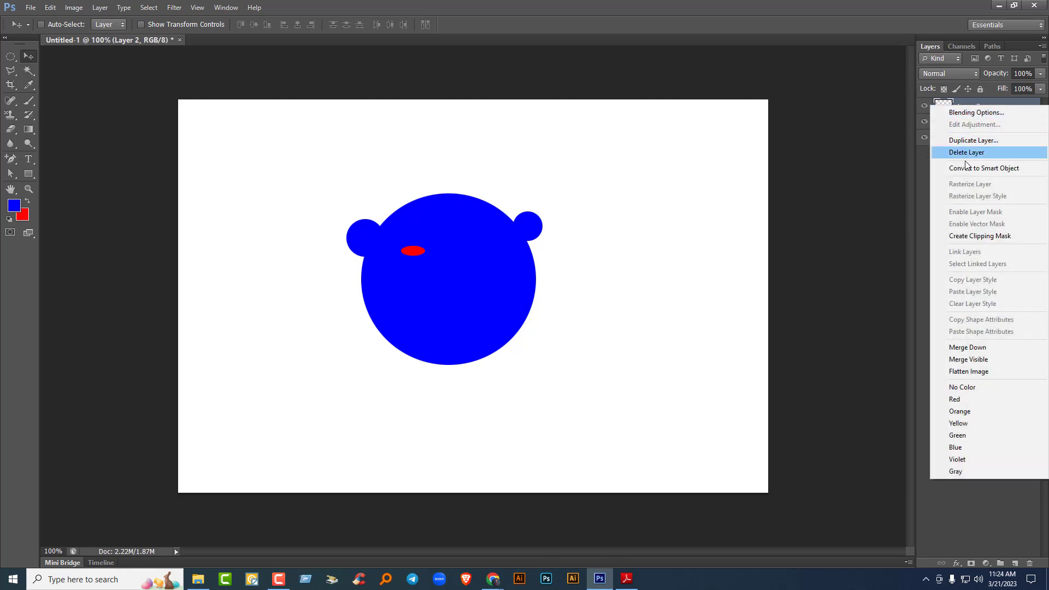
{"action": "left_click", "coordinate": [962, 140]}
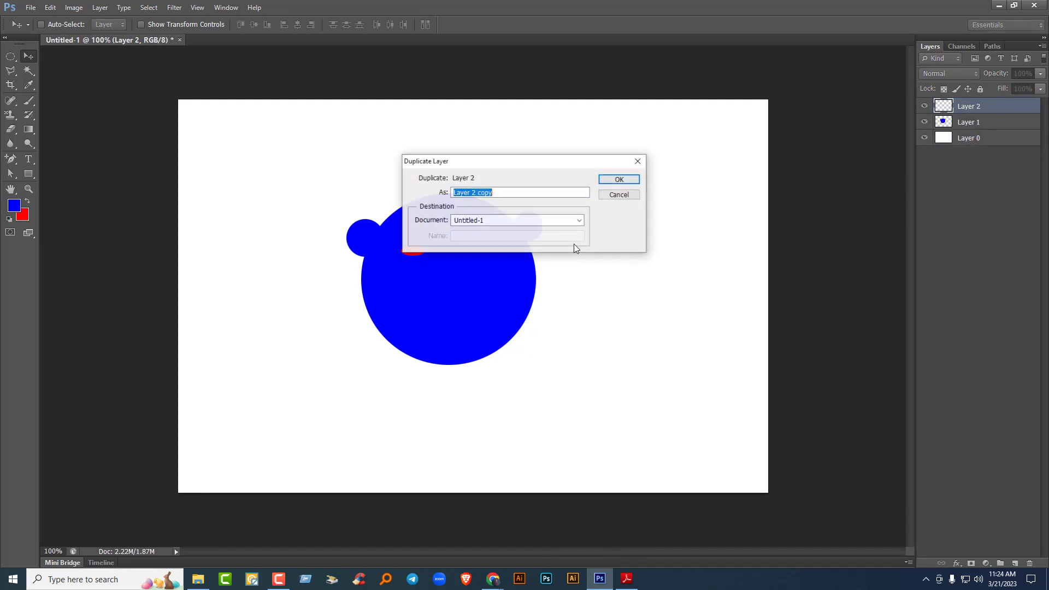
{"action": "left_click", "coordinate": [616, 179]}
{"action": "left_click_drag", "start_coordinate": [417, 257], "coordinate": [480, 257]}
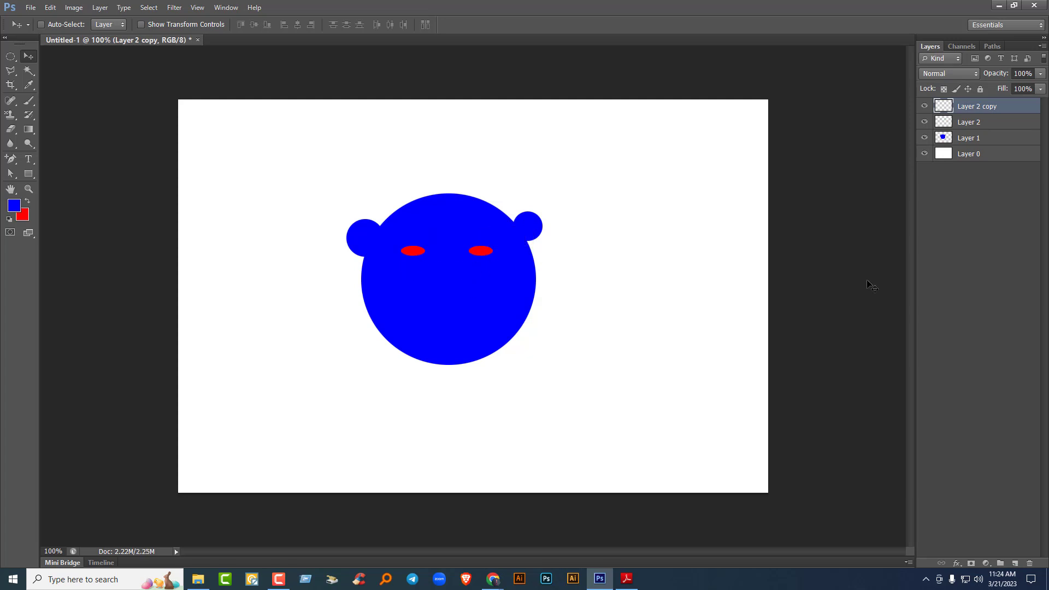
- On a new layer, draw a wide elliptical mouth in the lower face, fill it with the red background colour, and deselect
{"action": "left_click", "coordinate": [1014, 563]}
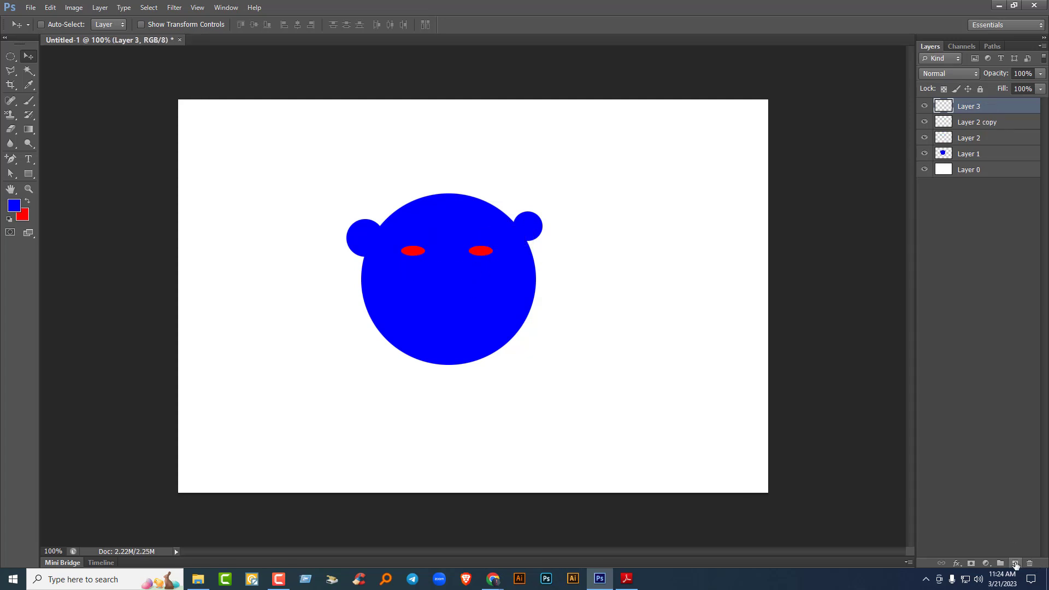
{"action": "left_click", "coordinate": [10, 55]}
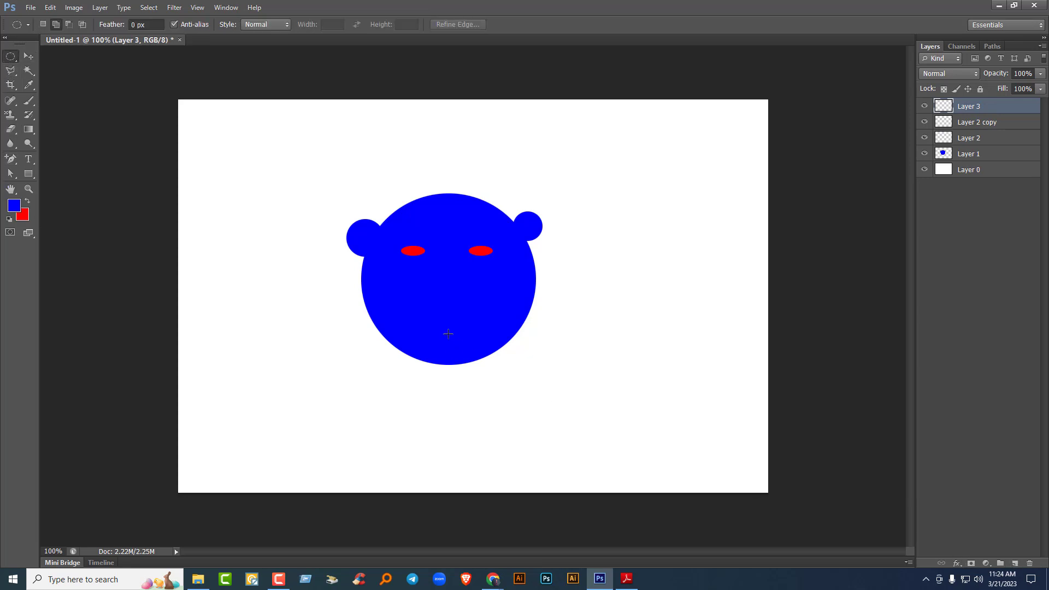
{"action": "left_click_drag", "start_coordinate": [430, 296], "coordinate": [475, 315]}
{"action": "key", "text": "ctrl+BackSpace"}
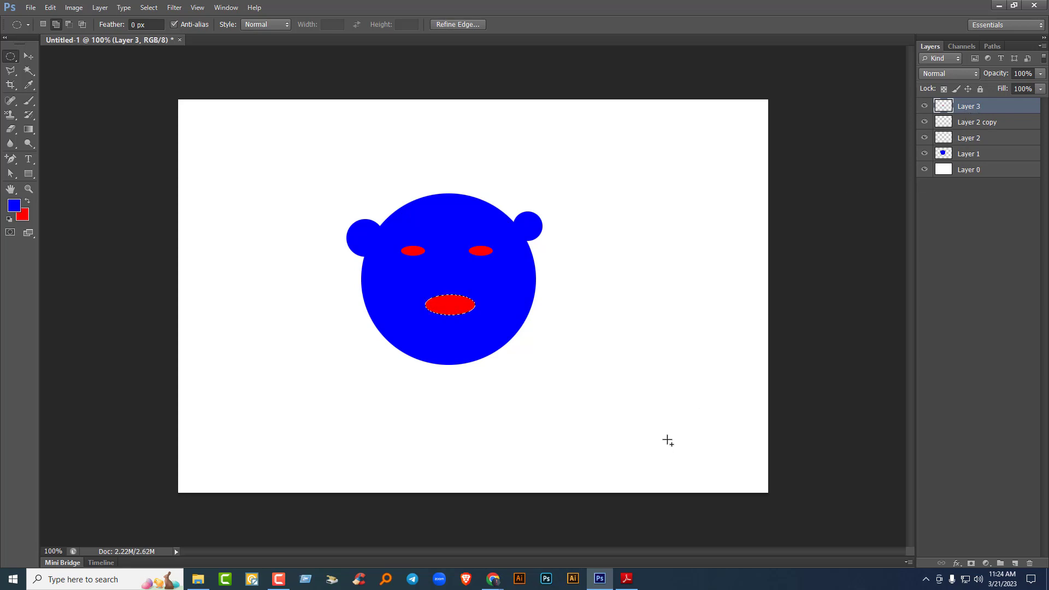
{"action": "key", "text": "ctrl+d"}
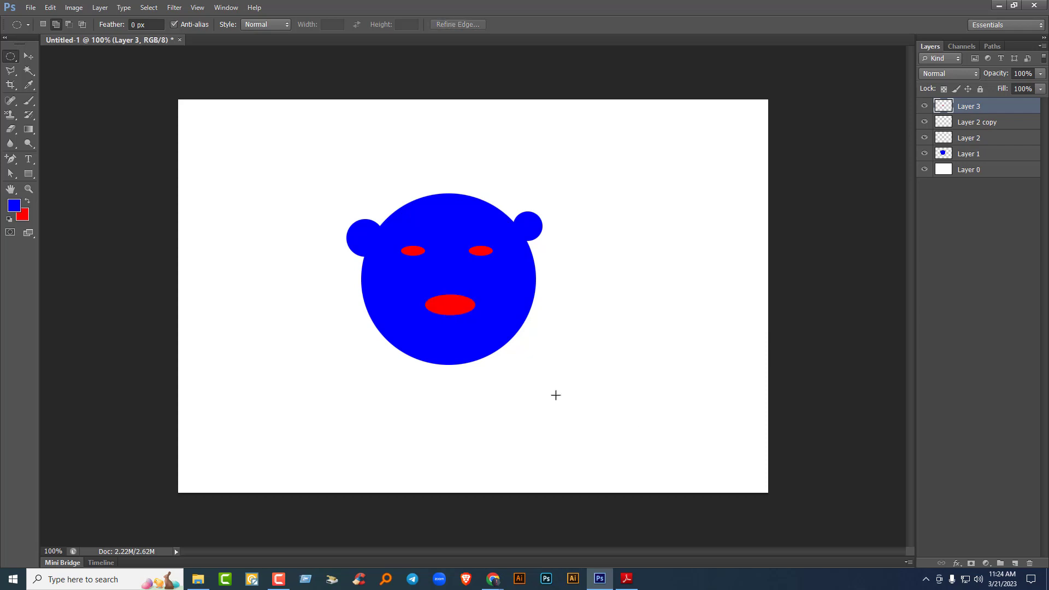
{"action": "left_click", "coordinate": [29, 56]}
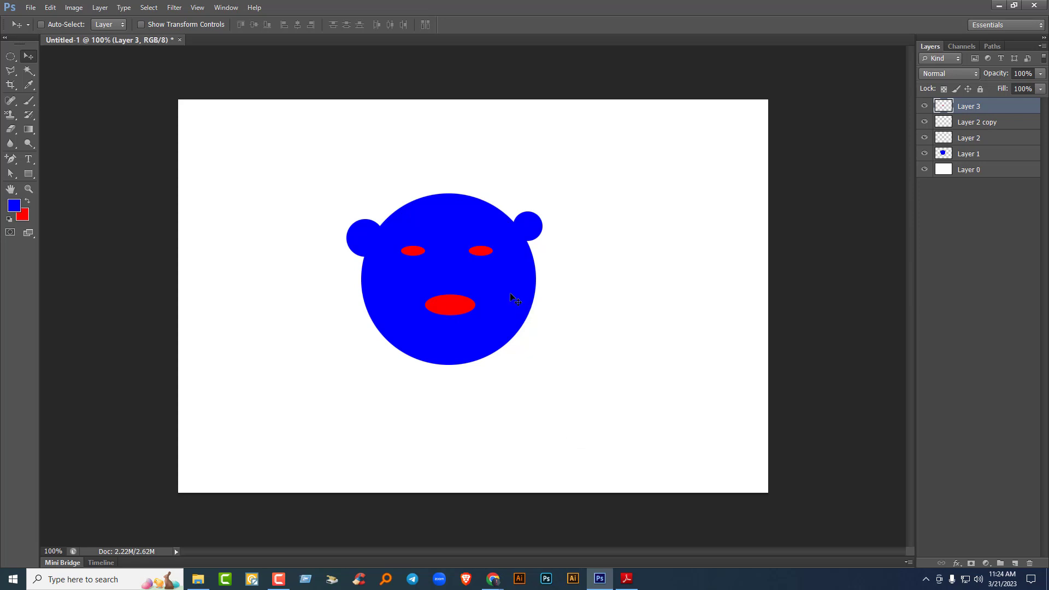
{"action": "left_click", "coordinate": [14, 57]}
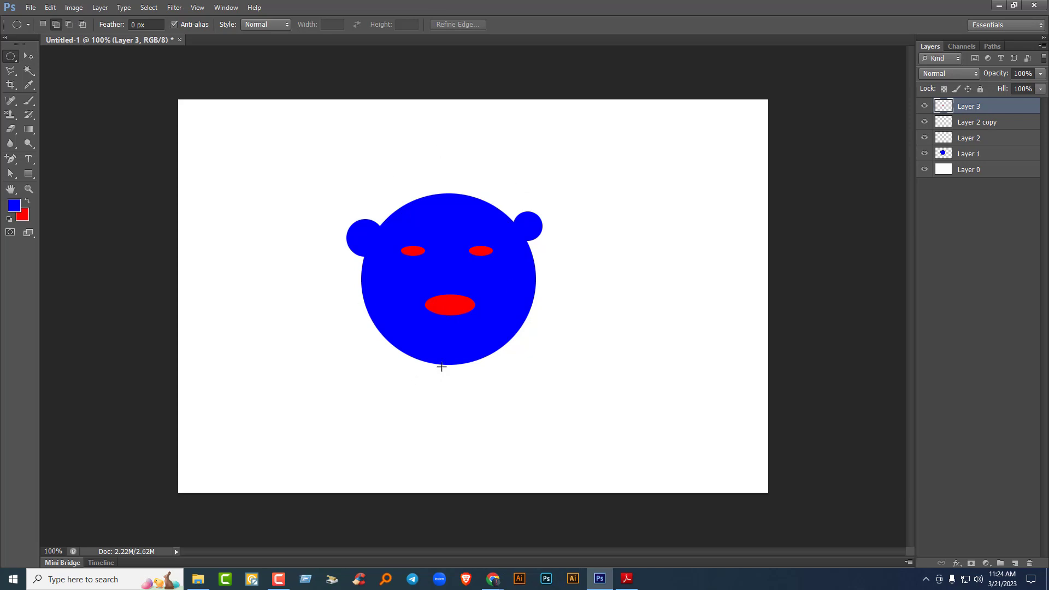
- Undo the whole cartoon face drawing, going back to the blank white Layer 0
{"action": "key", "text": "ctrl+alt+z"}
{"action": "key", "text": "ctrl+alt+z"}
{"action": "key", "text": "ctrl+alt+z"}
{"action": "key", "text": "ctrl+alt+z"}
{"action": "key", "text": "ctrl+alt+z"}
{"action": "key", "text": "ctrl+alt+z"}
{"action": "key", "text": "ctrl+alt+z"}
{"action": "key", "text": "ctrl+alt+z"}
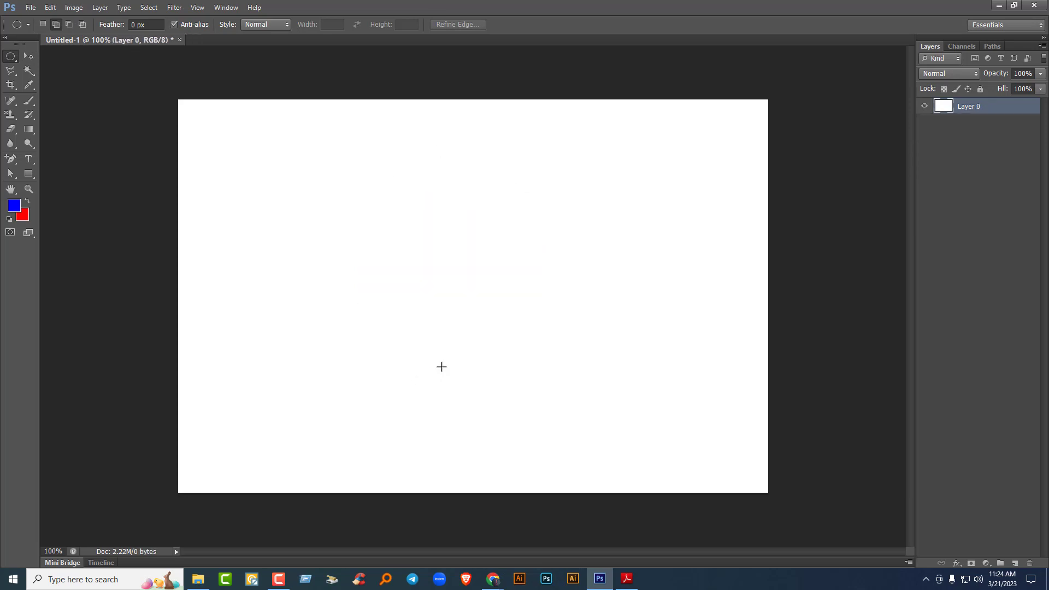
- Switch to Adobe Reader to check the Class 02 topic list, and return to Photoshop
{"action": "left_click", "coordinate": [28, 56]}
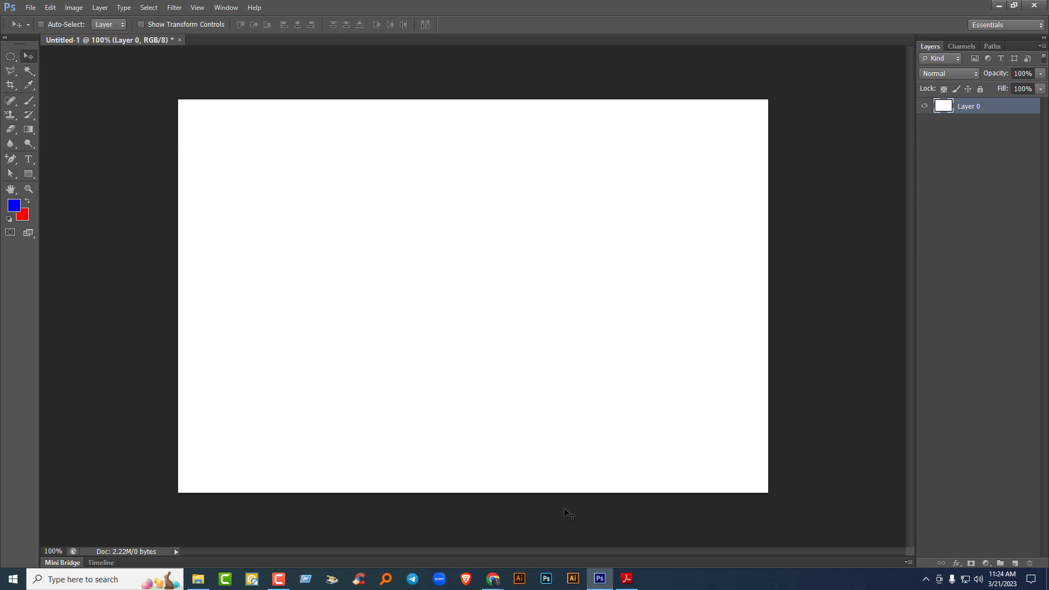
{"action": "left_click", "coordinate": [626, 581]}
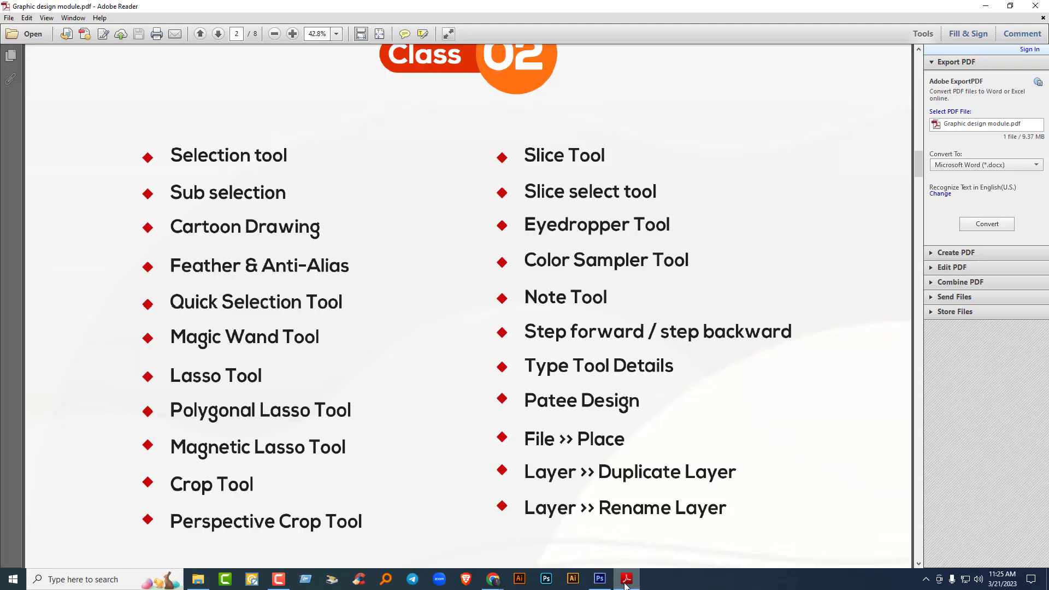
{"action": "left_click", "coordinate": [625, 583]}
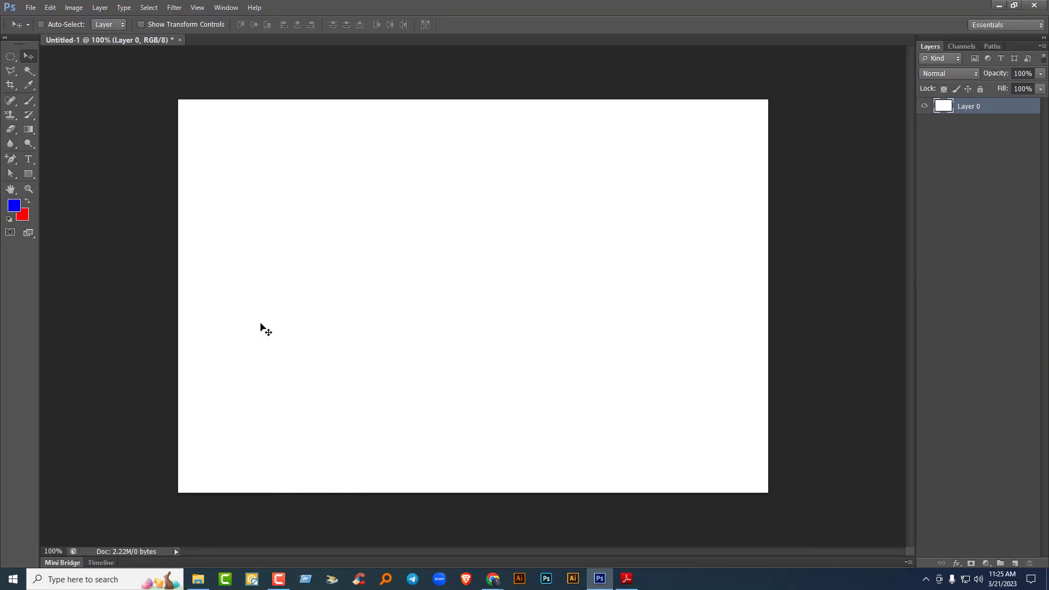
- Draw a circular selection on the canvas's left half with the Elliptical Marquee, fill it with blue on a new layer, and deselect
{"action": "left_click", "coordinate": [10, 57]}
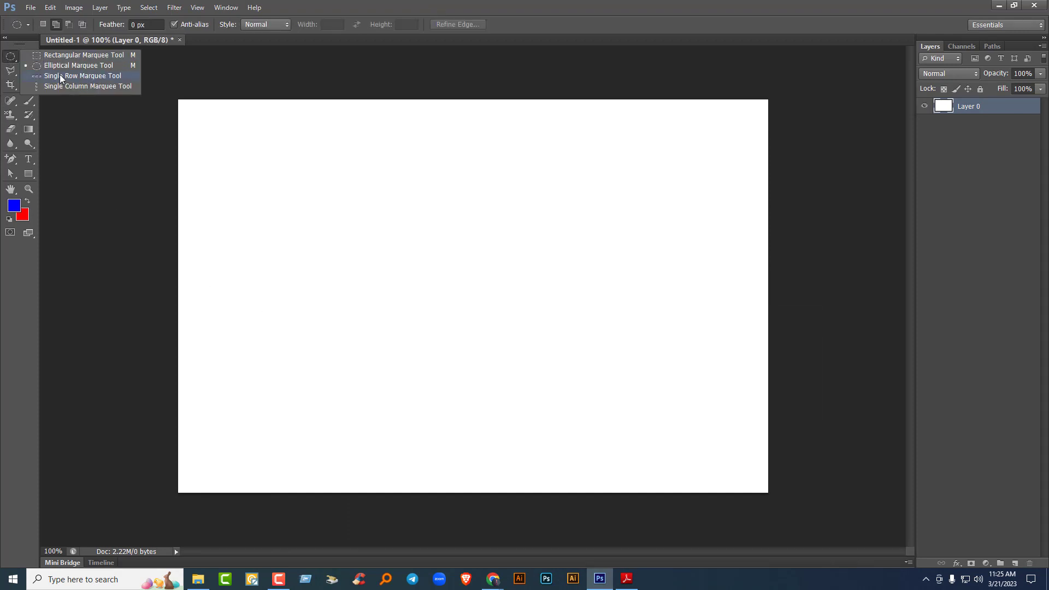
{"action": "left_click", "coordinate": [56, 55]}
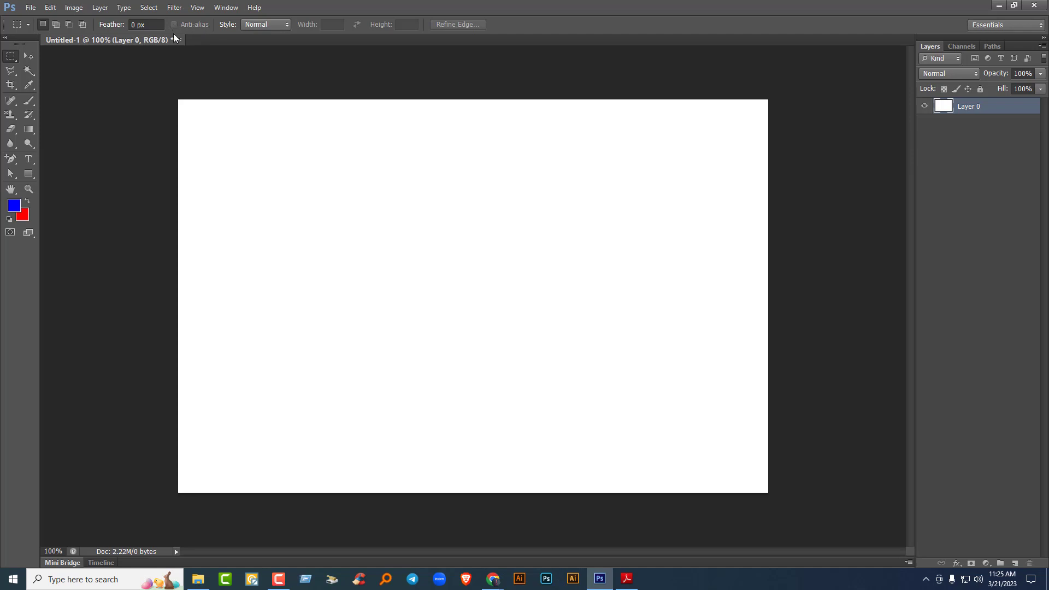
{"action": "right_click", "coordinate": [13, 59]}
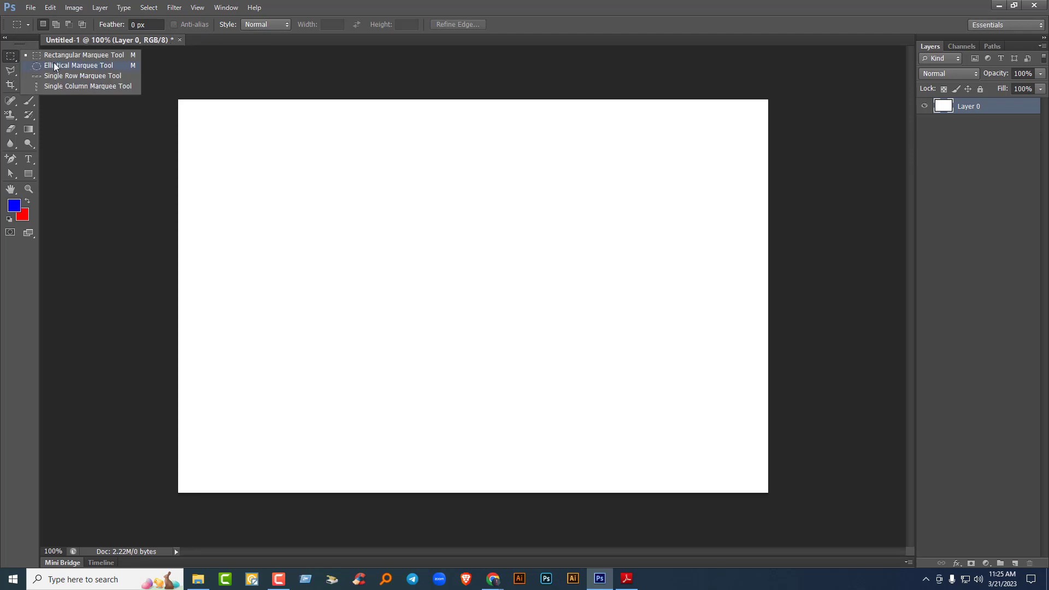
{"action": "left_click", "coordinate": [53, 63]}
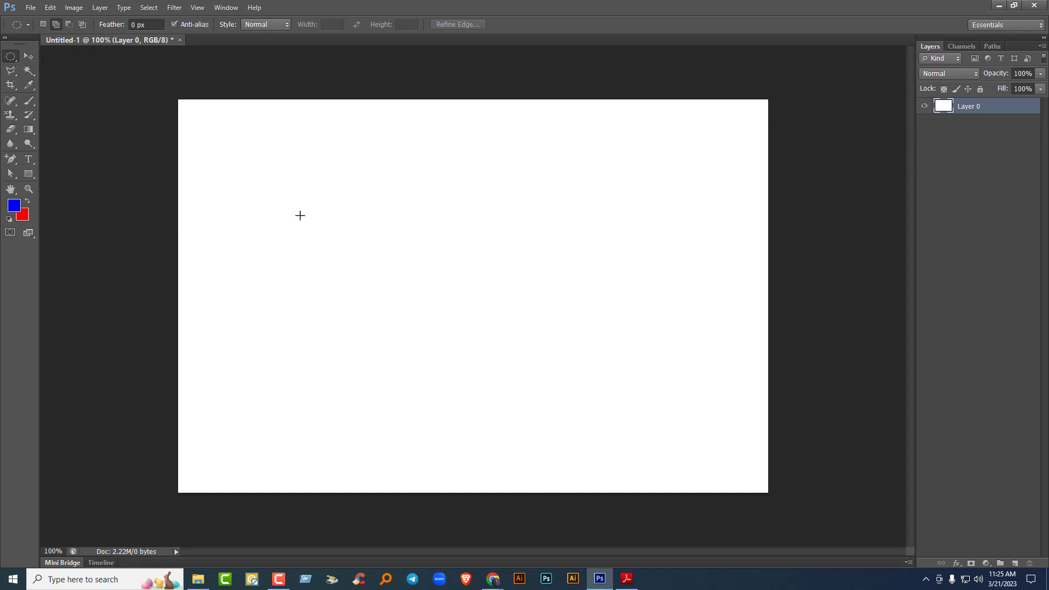
{"action": "left_click_drag", "start_coordinate": [300, 215], "coordinate": [444, 367]}
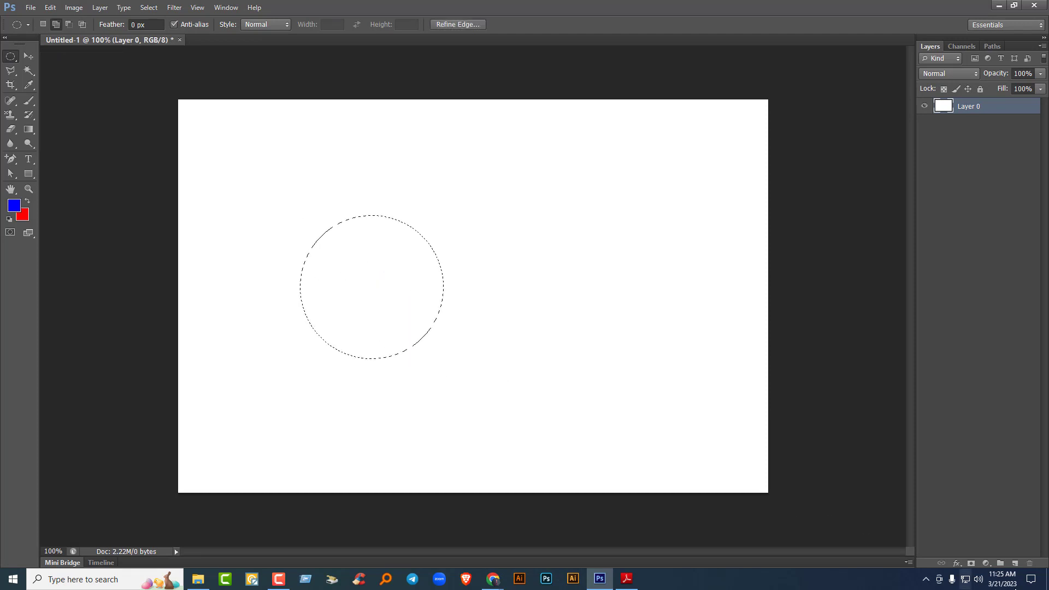
{"action": "left_click", "coordinate": [1015, 563]}
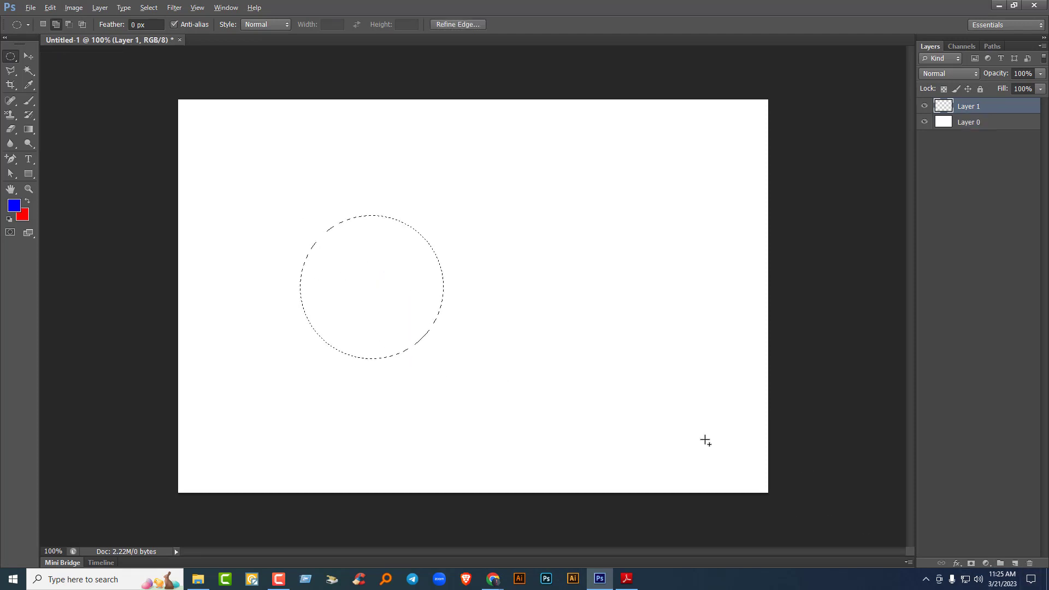
{"action": "key", "text": "alt+BackSpace"}
{"action": "key", "text": "ctrl+d"}
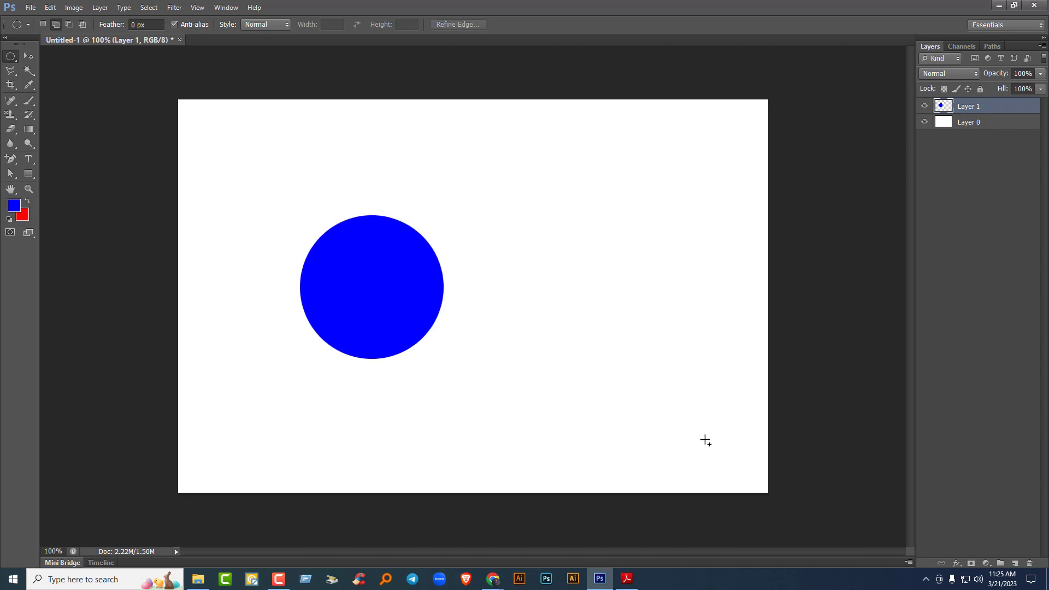
- Set the Elliptical Marquee's feather to 30 px and draw a roughly circular selection to the right of the blue circle
{"action": "left_click", "coordinate": [28, 57]}
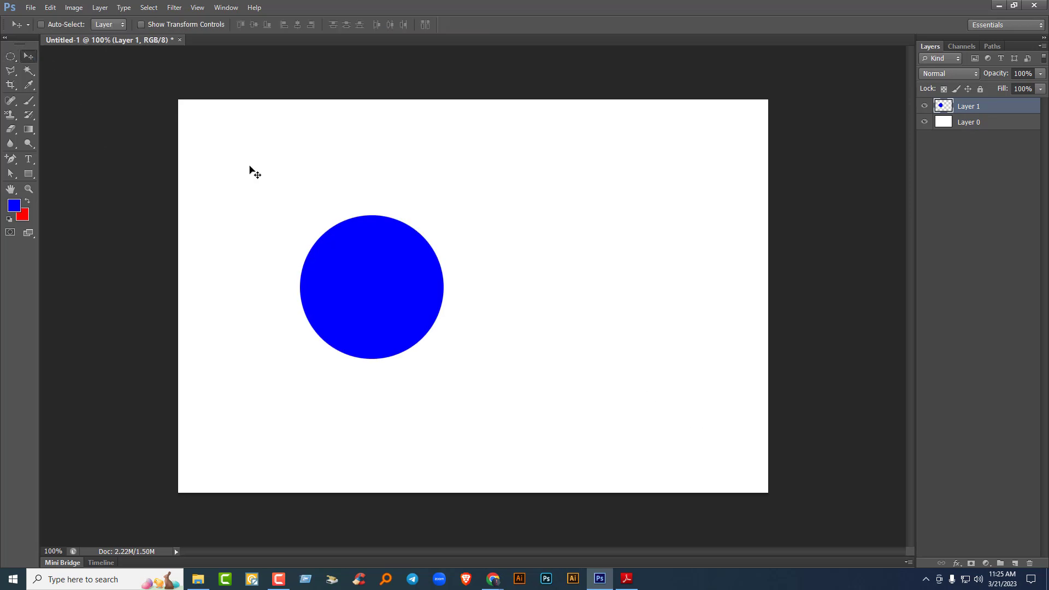
{"action": "scroll", "coordinate": [495, 324], "scroll_direction": "up", "scroll_amount": 3}
{"action": "scroll", "coordinate": [437, 352], "scroll_direction": "up", "scroll_amount": 2}
{"action": "scroll", "coordinate": [426, 358], "scroll_direction": "down", "scroll_amount": 5}
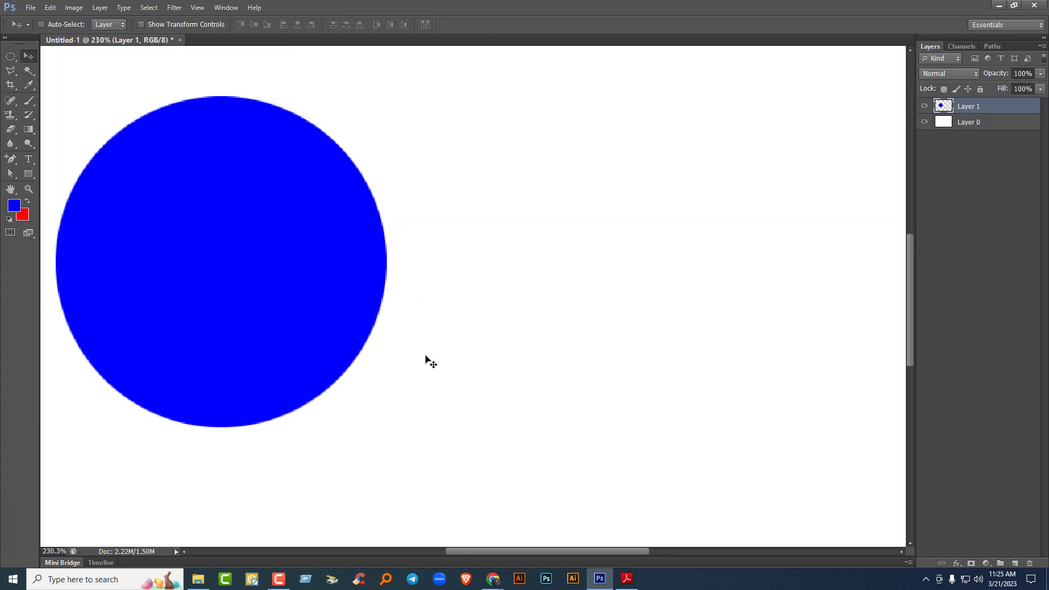
{"action": "scroll", "coordinate": [426, 359], "scroll_direction": "down", "scroll_amount": 2}
{"action": "scroll", "coordinate": [426, 360], "scroll_direction": "up", "scroll_amount": 1}
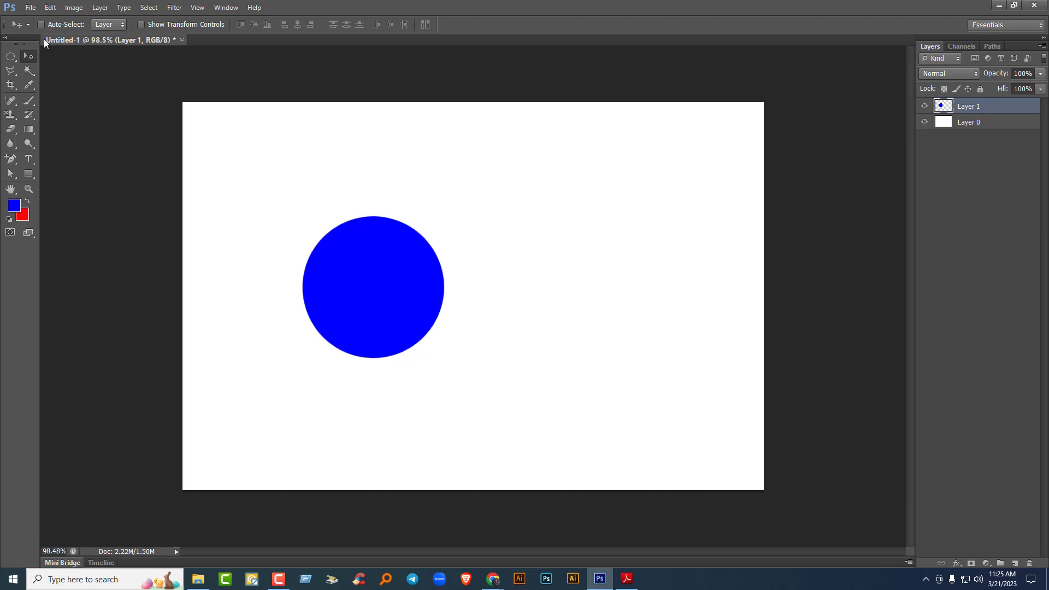
{"action": "left_click", "coordinate": [10, 57]}
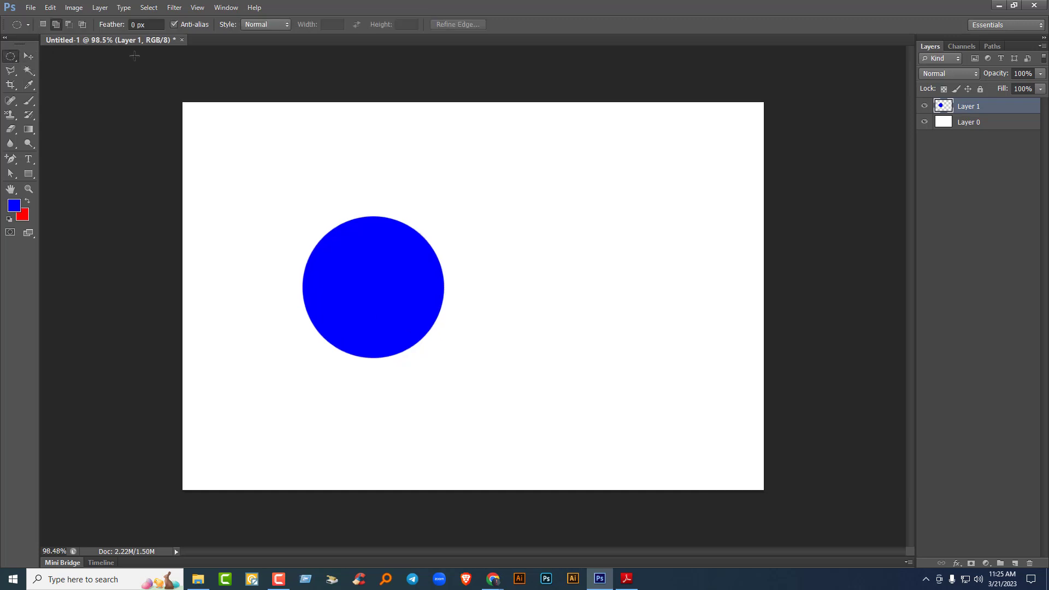
{"action": "left_click", "coordinate": [144, 24]}
{"action": "type", "text": "30"}
{"action": "key", "text": "Return"}
{"action": "left_click_drag", "start_coordinate": [546, 239], "coordinate": [683, 370]}
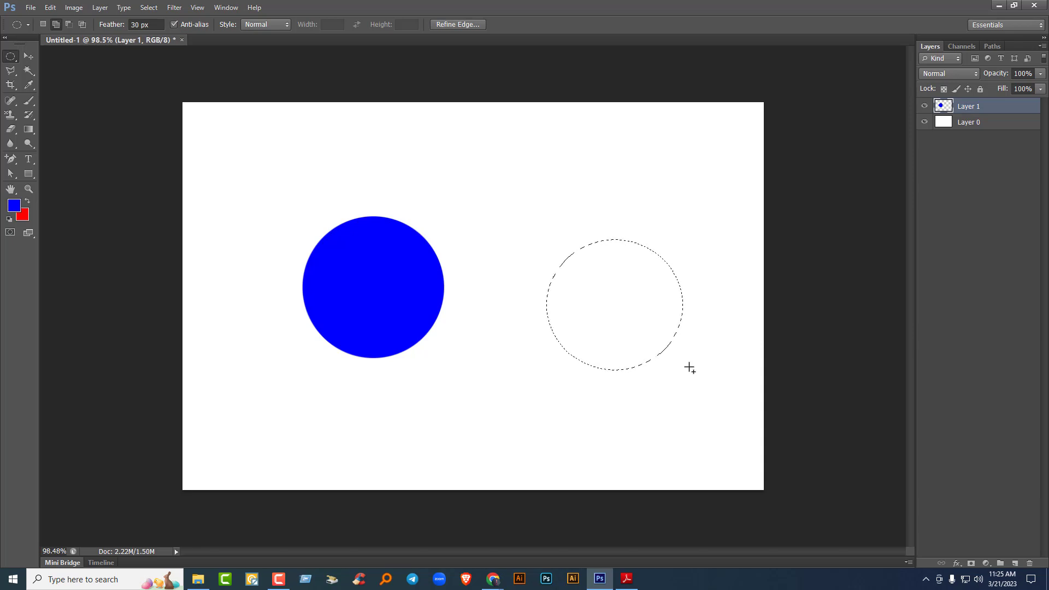
{"action": "key", "text": "ctrl+BackSpace"}
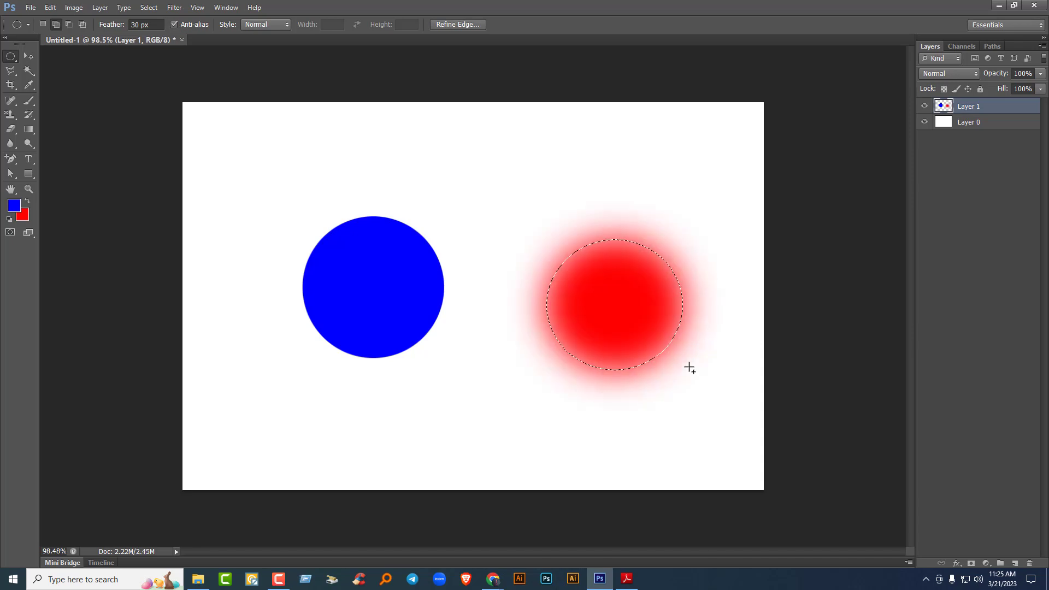
{"action": "key", "text": "ctrl+d"}
{"action": "key", "text": "ctrl+alt+z"}
{"action": "key", "text": "ctrl+alt+z"}
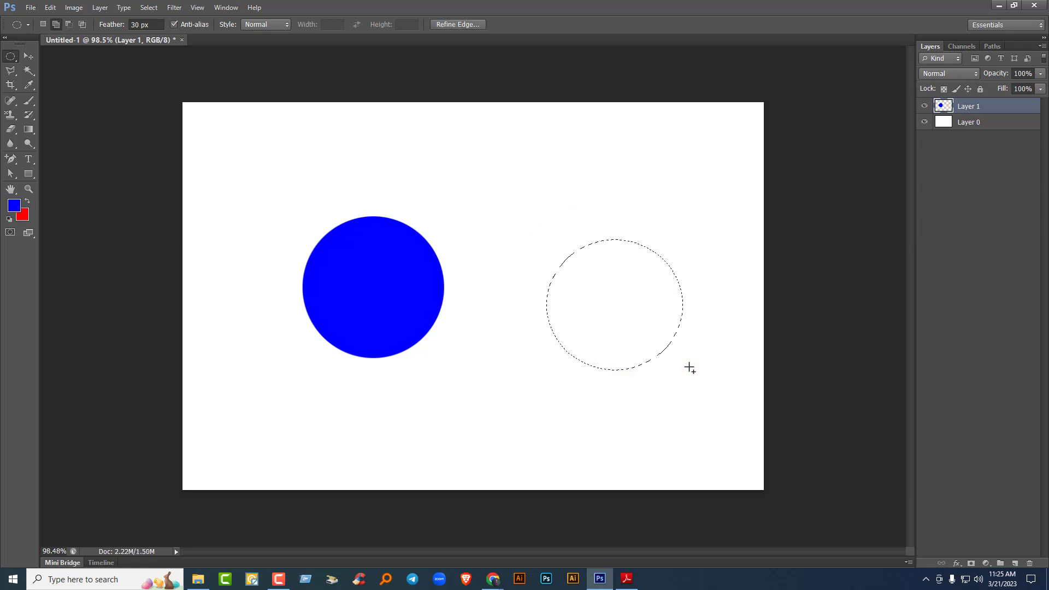
- Fill the feathered selection with the blue foreground colour and deselect
{"action": "key", "text": "alt+BackSpace"}
{"action": "key", "text": "ctrl+d"}
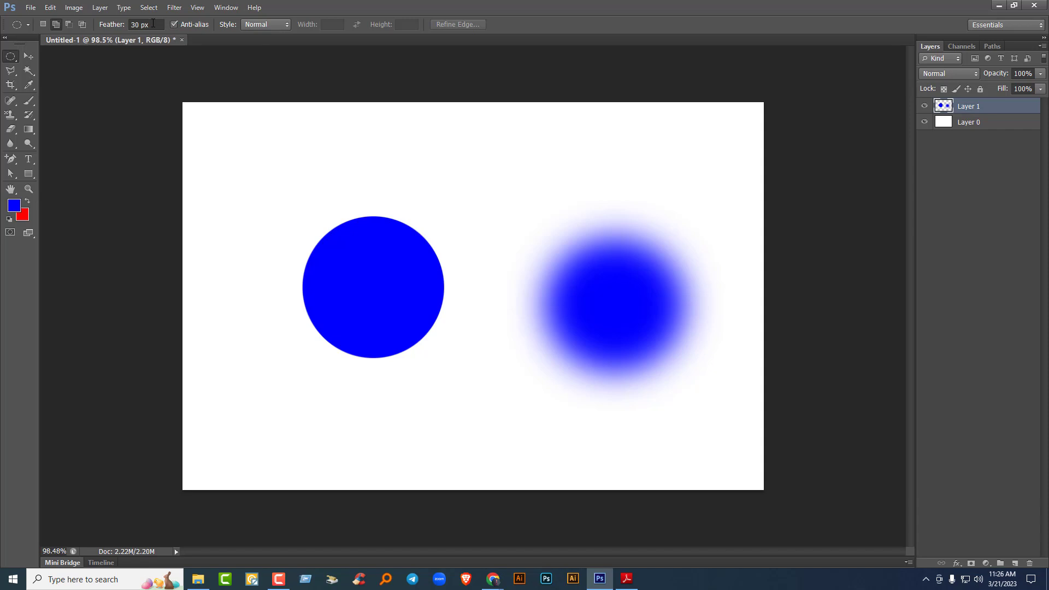
- Reset the marquee feather to 0 px and clear both blue circles from Layer 1
{"action": "left_click", "coordinate": [153, 23]}
{"action": "type", "text": "0"}
{"action": "key", "text": "Return"}
{"action": "key", "text": "Delete"}
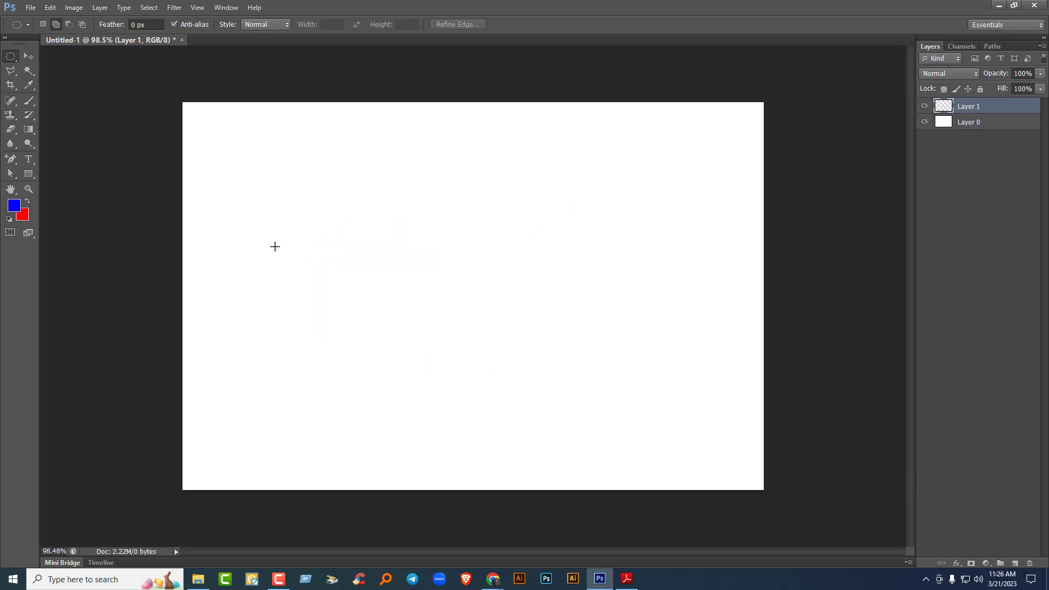
- Draw an anti-aliased, roughly circular selection on the canvas's left half, fill it with red, and deselect
{"action": "left_click_drag", "start_coordinate": [264, 227], "coordinate": [394, 352]}
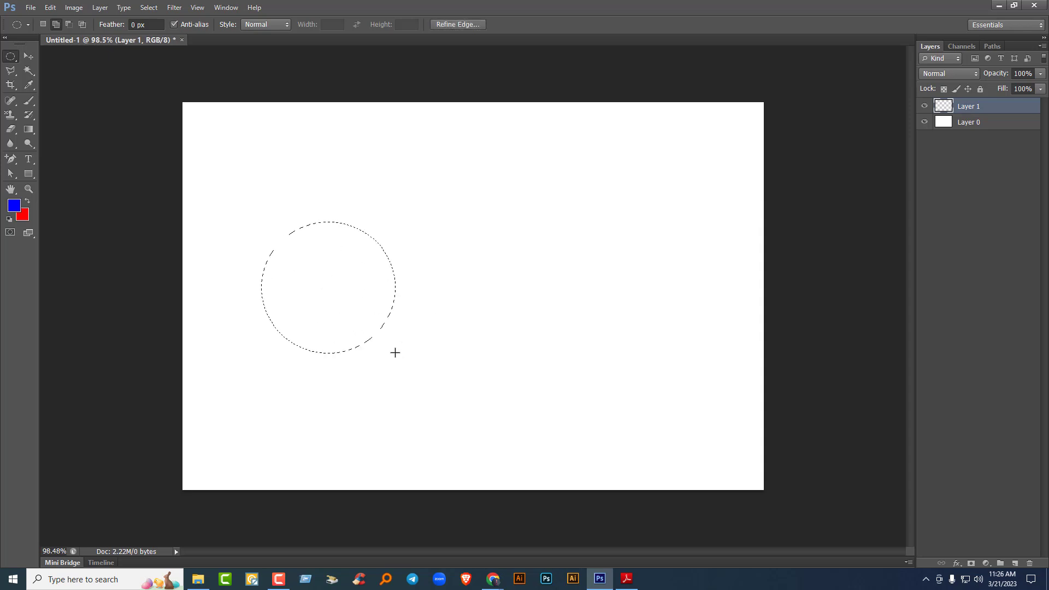
{"action": "key", "text": "ctrl+BackSpace"}
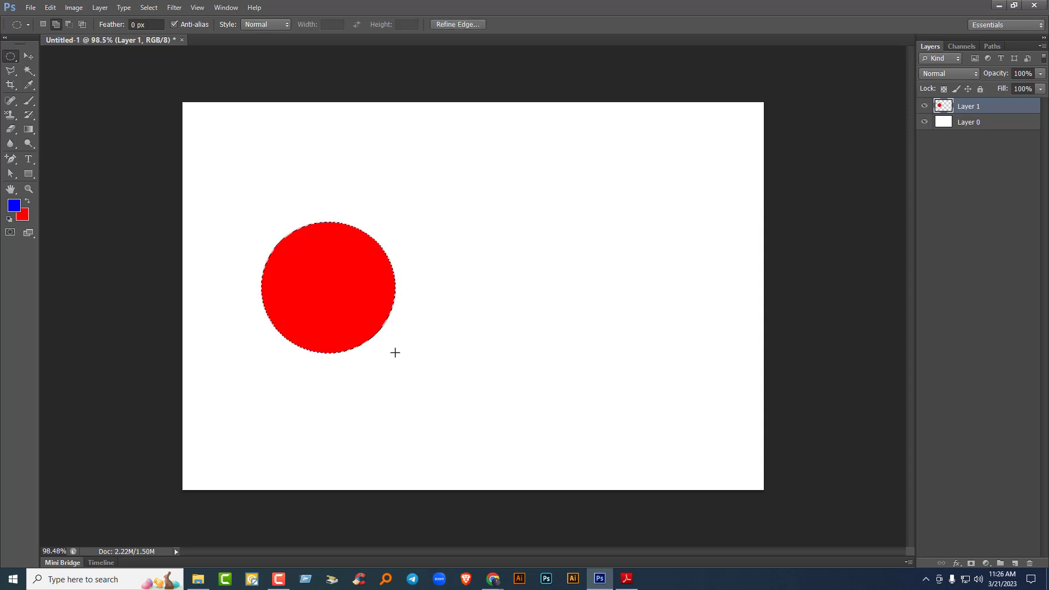
{"action": "key", "text": "ctrl+d"}
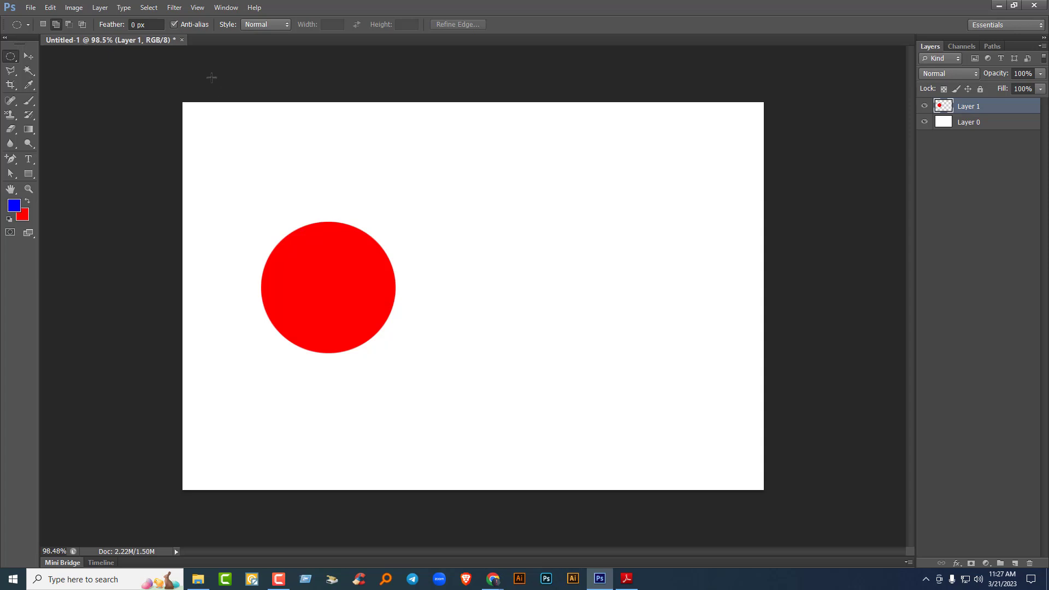
- Turn off anti-aliasing, draw a circular selection right of the red circle on a new layer, fill it with red, and deselect
{"action": "left_click", "coordinate": [173, 25]}
{"action": "left_click", "coordinate": [1015, 563]}
{"action": "left_click_drag", "start_coordinate": [484, 233], "coordinate": [628, 378]}
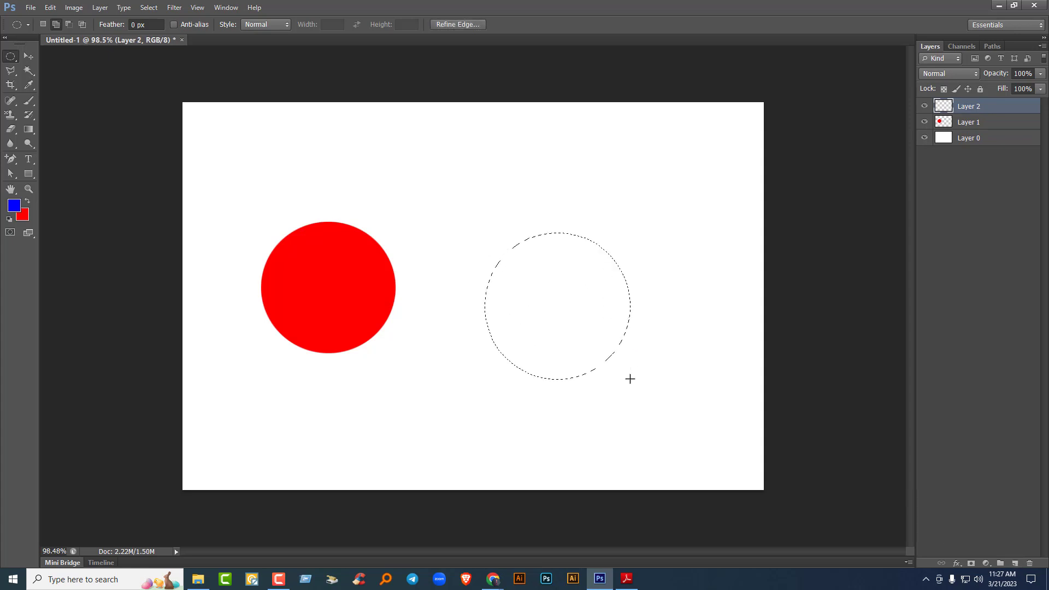
{"action": "key", "text": "ctrl+BackSpace"}
{"action": "key", "text": "ctrl+d"}
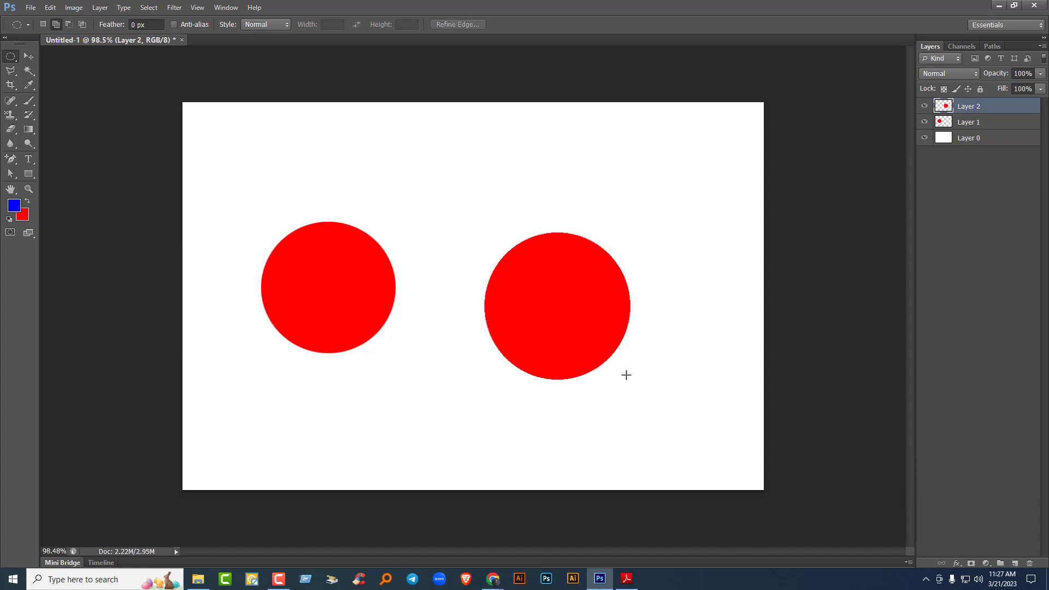
- Move the right red circle closer to the left one and compare their smooth and jagged edges up close
{"action": "left_click", "coordinate": [29, 57]}
{"action": "left_click_drag", "start_coordinate": [592, 305], "coordinate": [526, 290]}
{"action": "scroll", "coordinate": [468, 306], "scroll_direction": "up", "scroll_amount": 1}
{"action": "scroll", "coordinate": [469, 306], "scroll_direction": "up", "scroll_amount": 10}
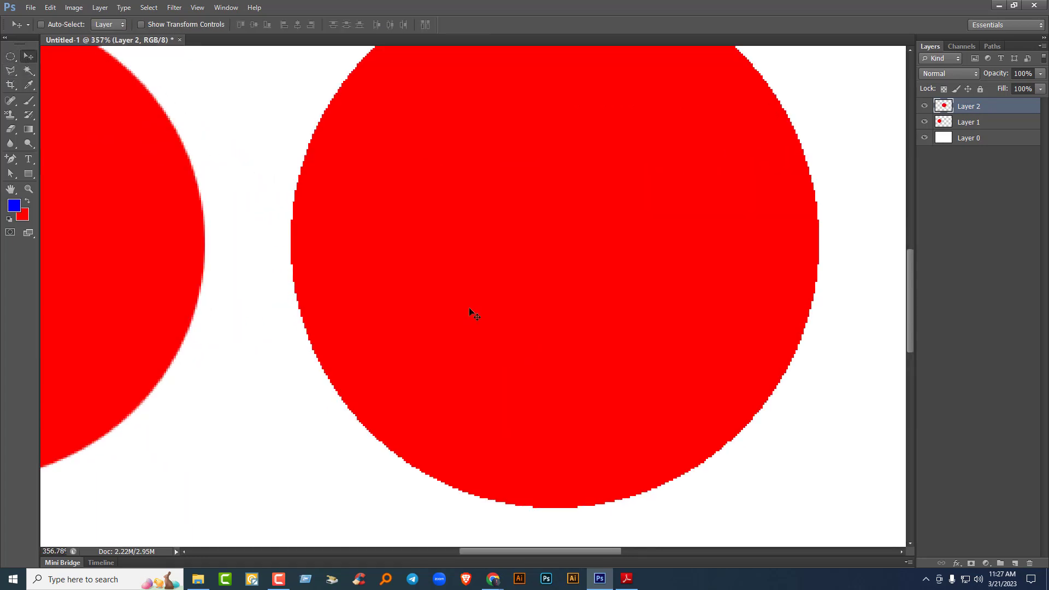
{"action": "left_click_drag", "start_coordinate": [426, 280], "coordinate": [511, 296]}
{"action": "scroll", "coordinate": [510, 295], "scroll_direction": "up", "scroll_amount": 5}
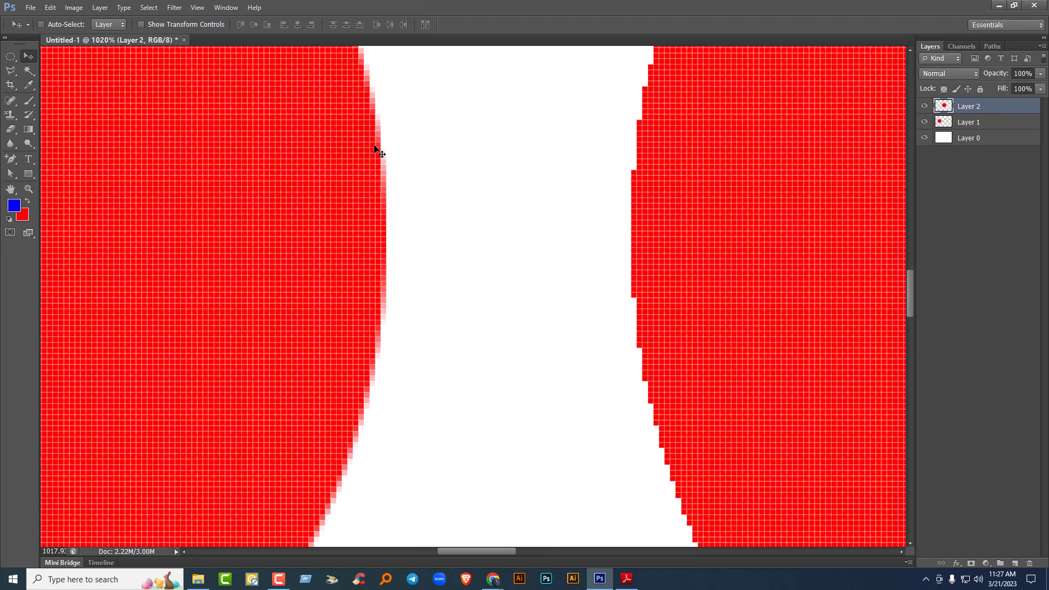
{"action": "scroll", "coordinate": [403, 205], "scroll_direction": "up", "scroll_amount": 3}
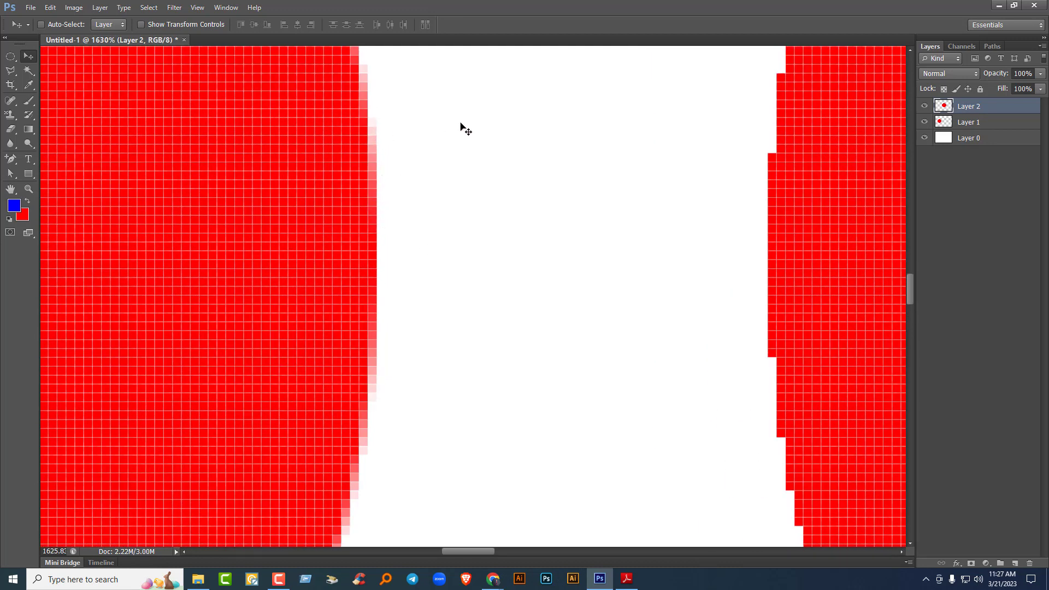
{"action": "left_click_drag", "start_coordinate": [461, 129], "coordinate": [521, 361]}
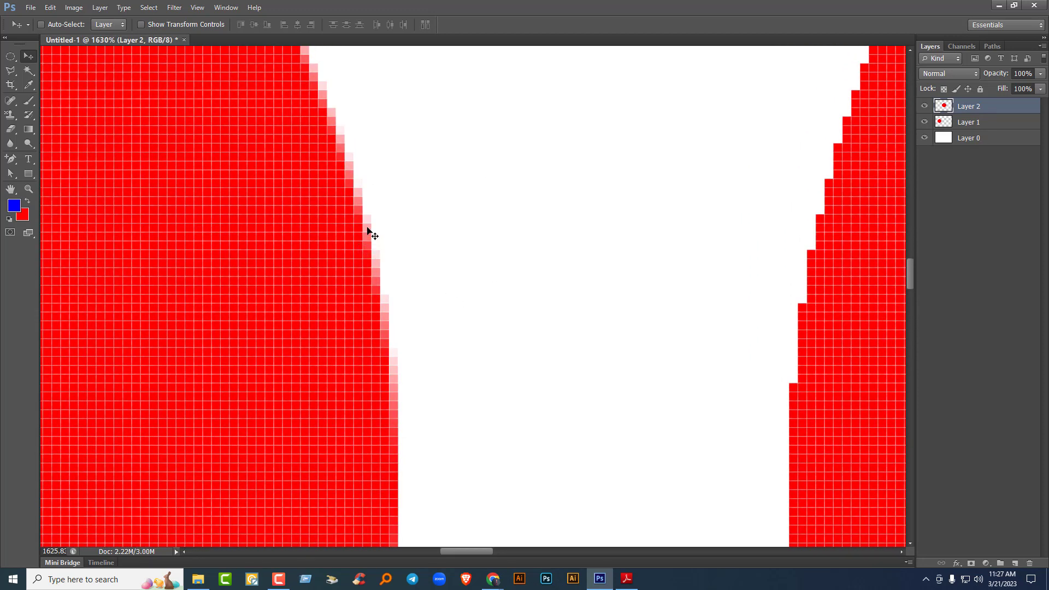
- Examine the edge pixels of the anti-aliased left circle and the aliased right circle at high magnification
{"action": "scroll", "coordinate": [367, 224], "scroll_direction": "up", "scroll_amount": 2}
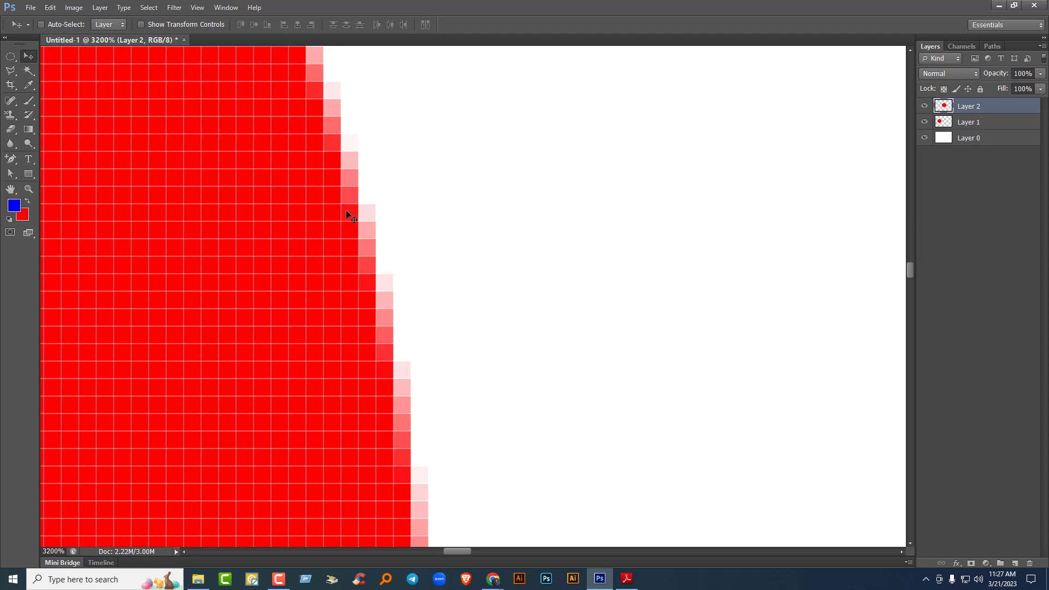
{"action": "scroll", "coordinate": [346, 212], "scroll_direction": "down", "scroll_amount": 3}
{"action": "left_click_drag", "start_coordinate": [529, 230], "coordinate": [357, 230]}
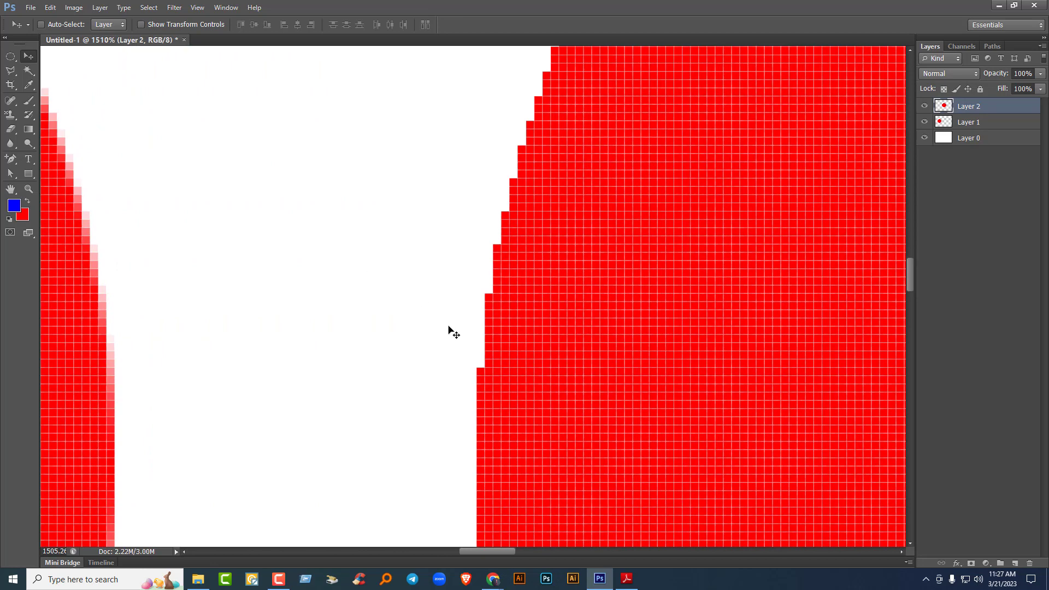
{"action": "scroll", "coordinate": [483, 327], "scroll_direction": "up", "scroll_amount": 1}
{"action": "scroll", "coordinate": [482, 328], "scroll_direction": "up", "scroll_amount": 2}
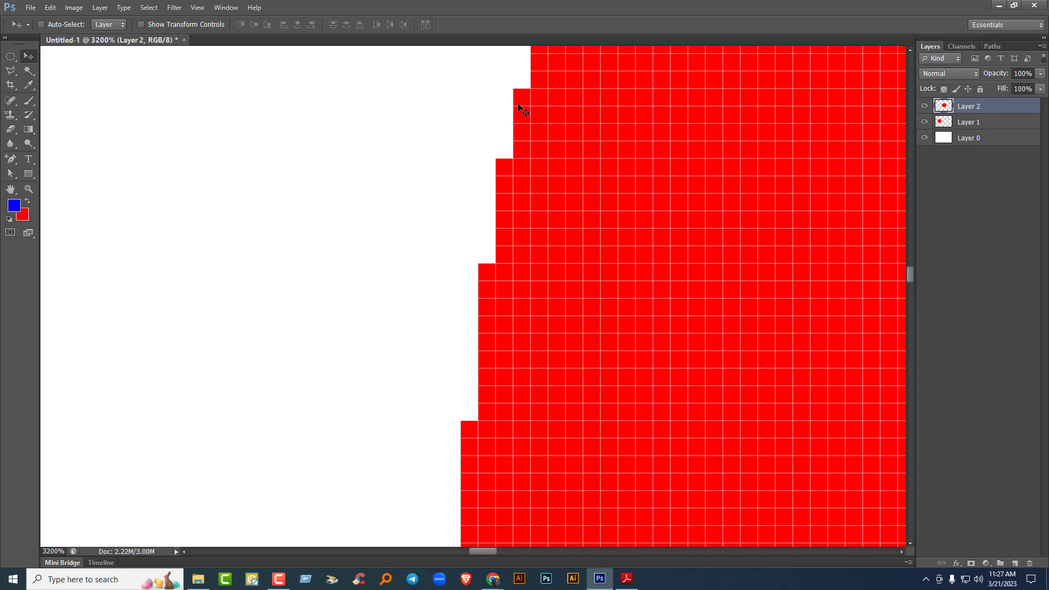
{"action": "scroll", "coordinate": [525, 288], "scroll_direction": "down", "scroll_amount": 2}
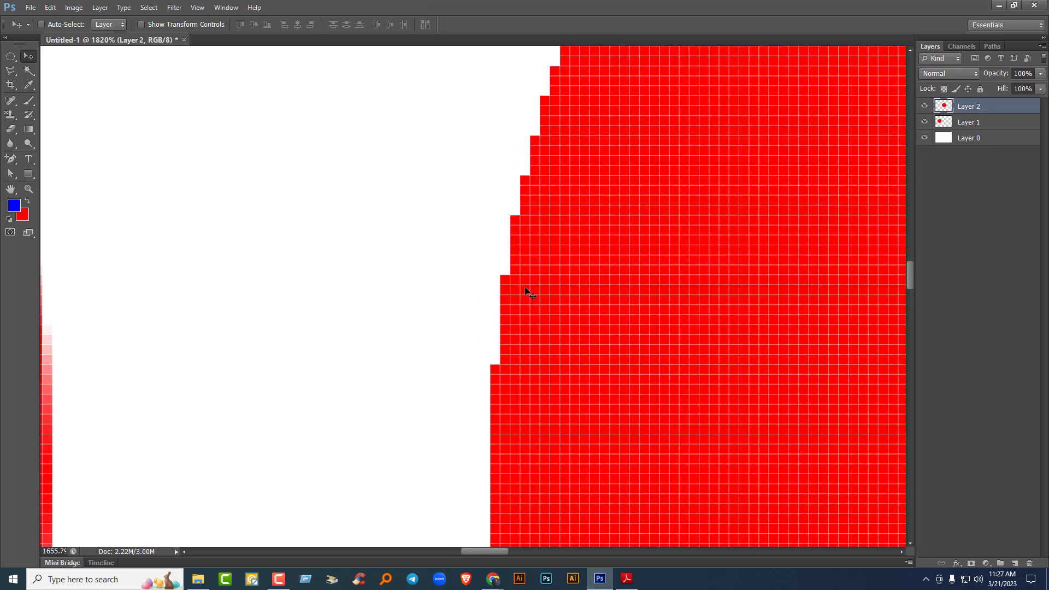
{"action": "scroll", "coordinate": [525, 289], "scroll_direction": "down", "scroll_amount": 3}
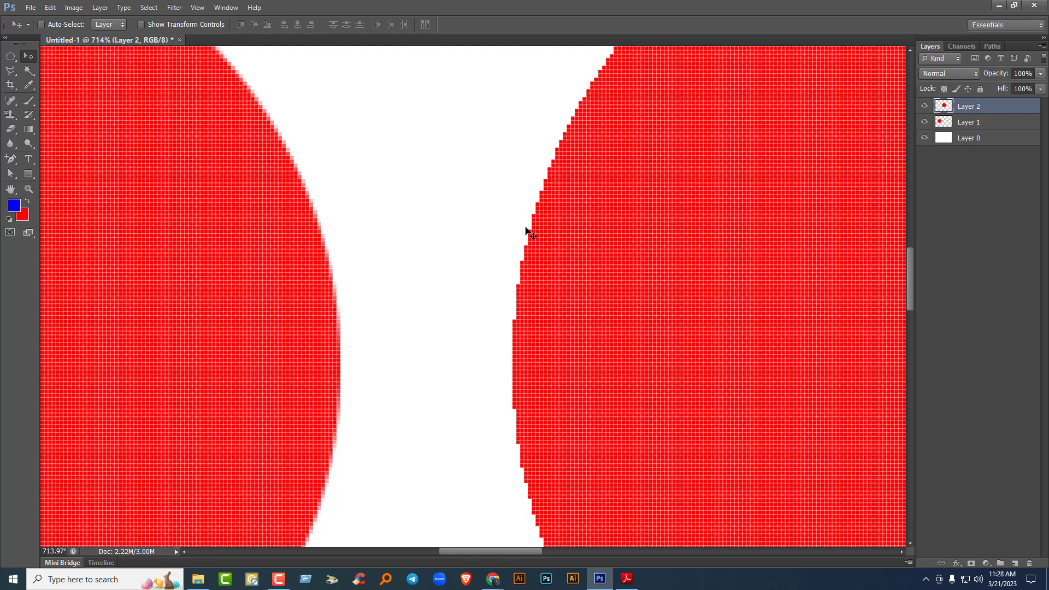
{"action": "scroll", "coordinate": [525, 230], "scroll_direction": "down", "scroll_amount": 3}
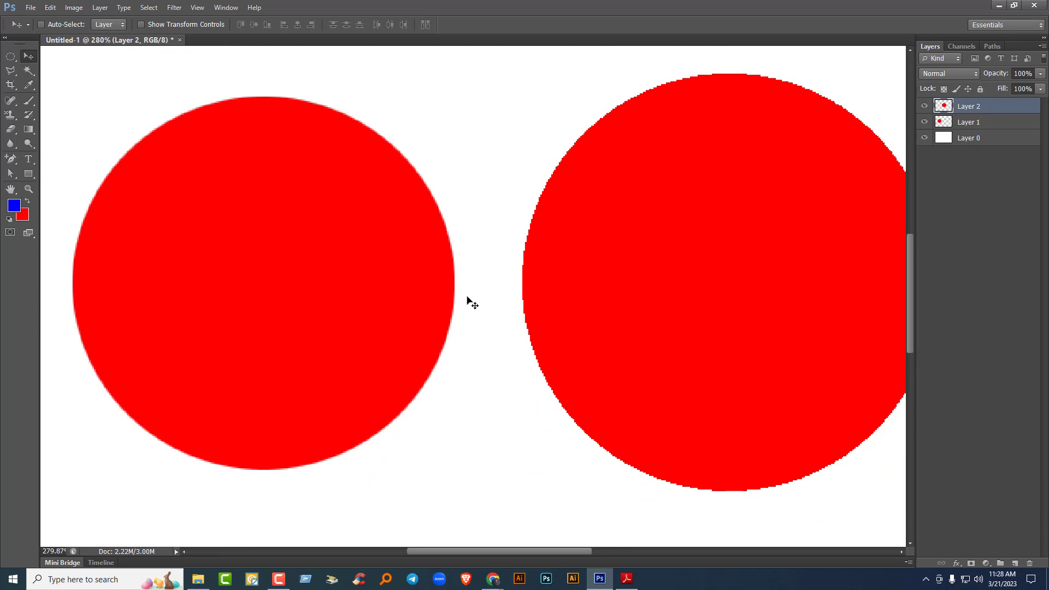
- Turn anti-aliasing back on for the elliptical marquee and delete Layer 2 and Layer 1 with the red circles
{"action": "scroll", "coordinate": [465, 295], "scroll_direction": "down", "scroll_amount": 3}
{"action": "left_click", "coordinate": [4, 57]}
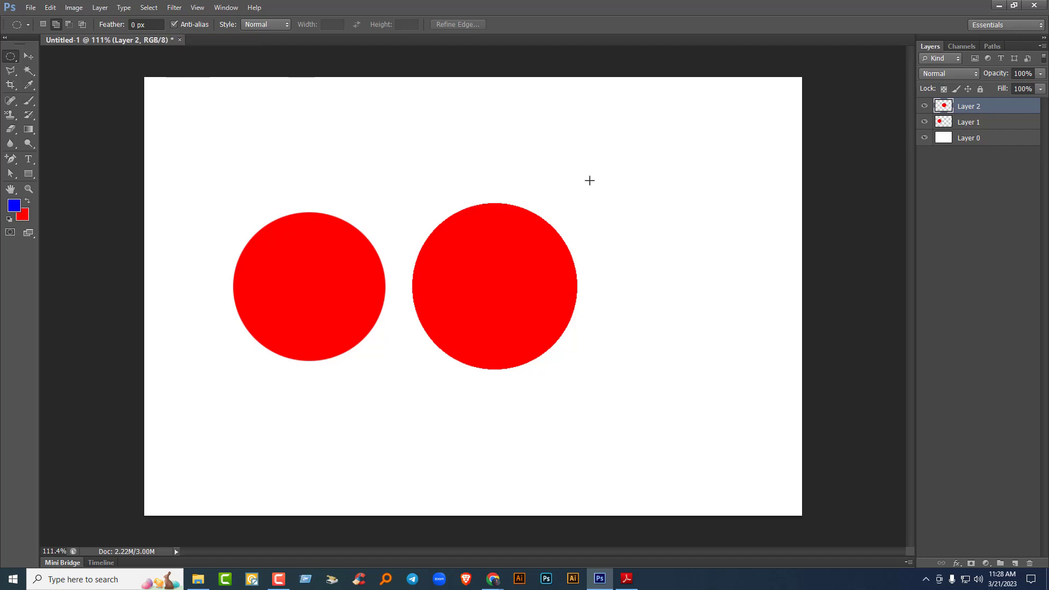
{"action": "key", "text": "Delete"}
{"action": "key", "text": "Delete"}
{"action": "scroll", "coordinate": [562, 184], "scroll_direction": "down", "scroll_amount": 2}
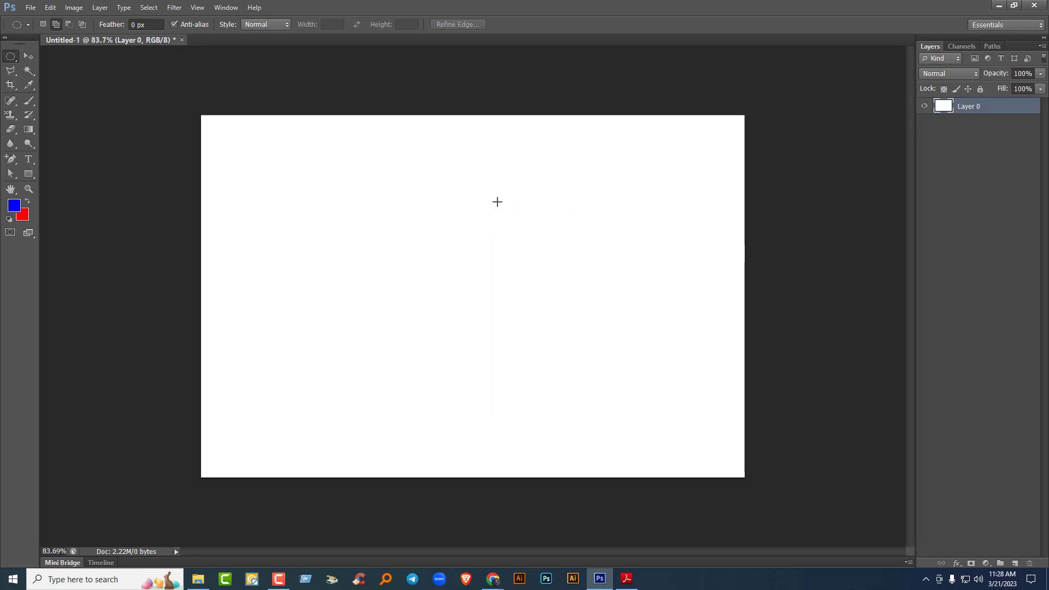
{"action": "scroll", "coordinate": [401, 205], "scroll_direction": "up", "scroll_amount": 1}
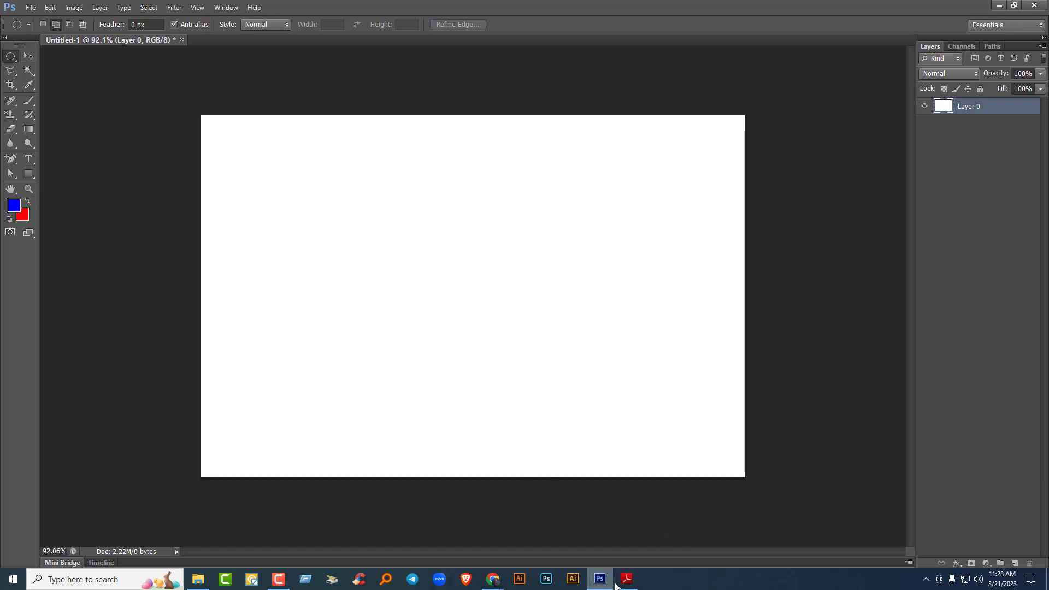
- Check the Class 02 topic list of Graphic design module.pdf in Adobe Reader, and return to Photoshop with the Move tool active
{"action": "left_click", "coordinate": [626, 579]}
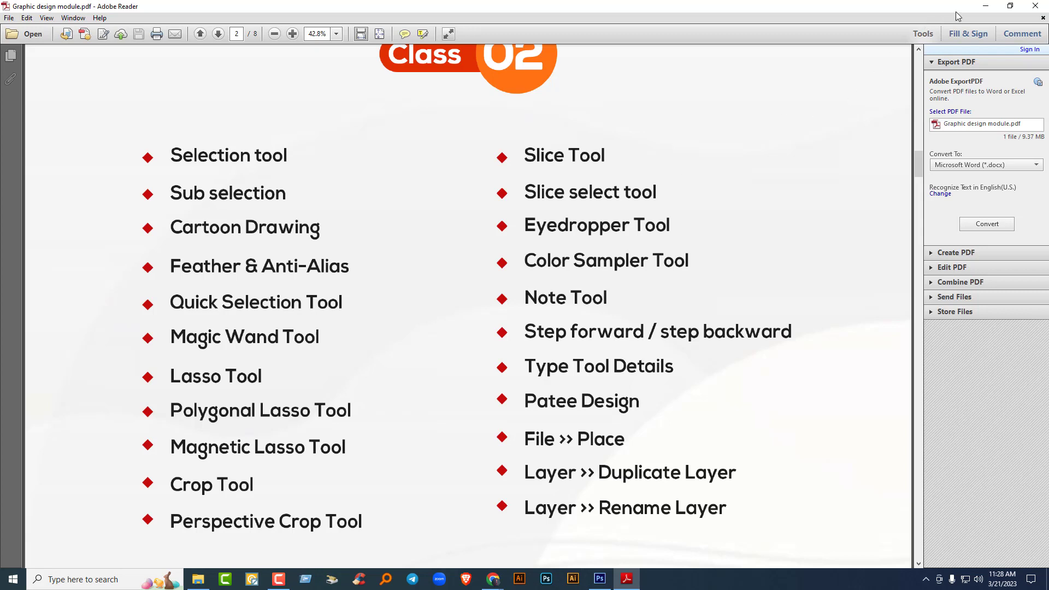
{"action": "left_click", "coordinate": [985, 5]}
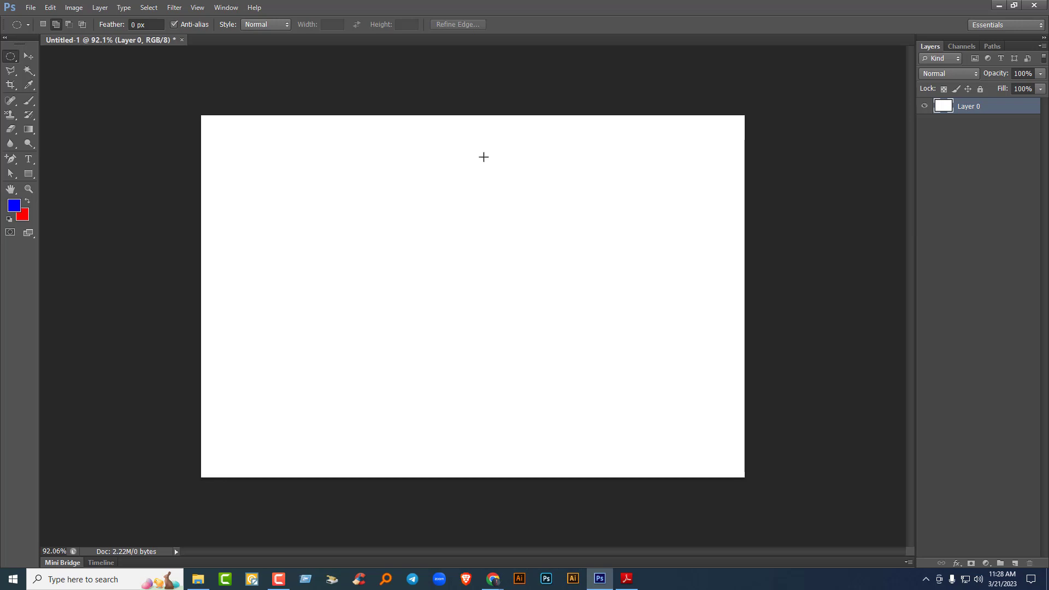
{"action": "left_click", "coordinate": [29, 57]}
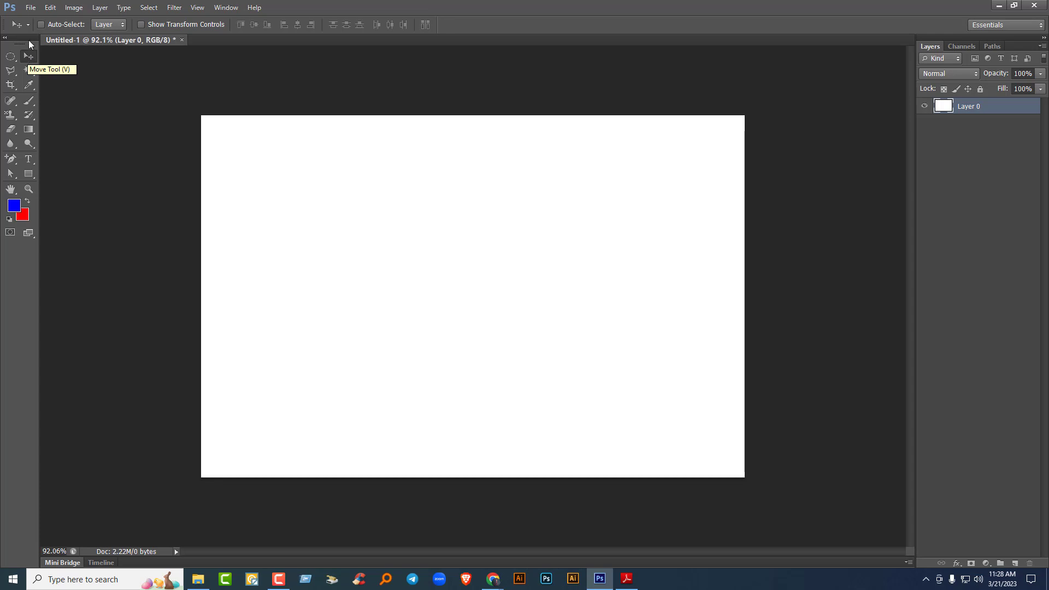
- Open bowl-white-eggs-marble-surface.jpg from the Class 02 folder of New graphic module on the Graphic Design 01 (G:) drive
{"action": "left_click", "coordinate": [27, 8]}
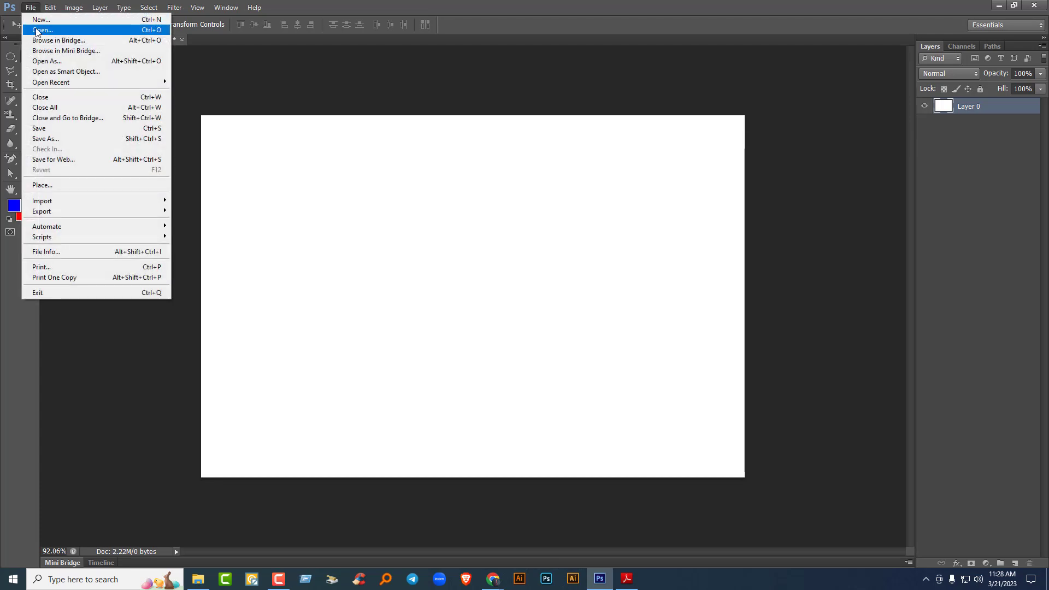
{"action": "left_click", "coordinate": [38, 30]}
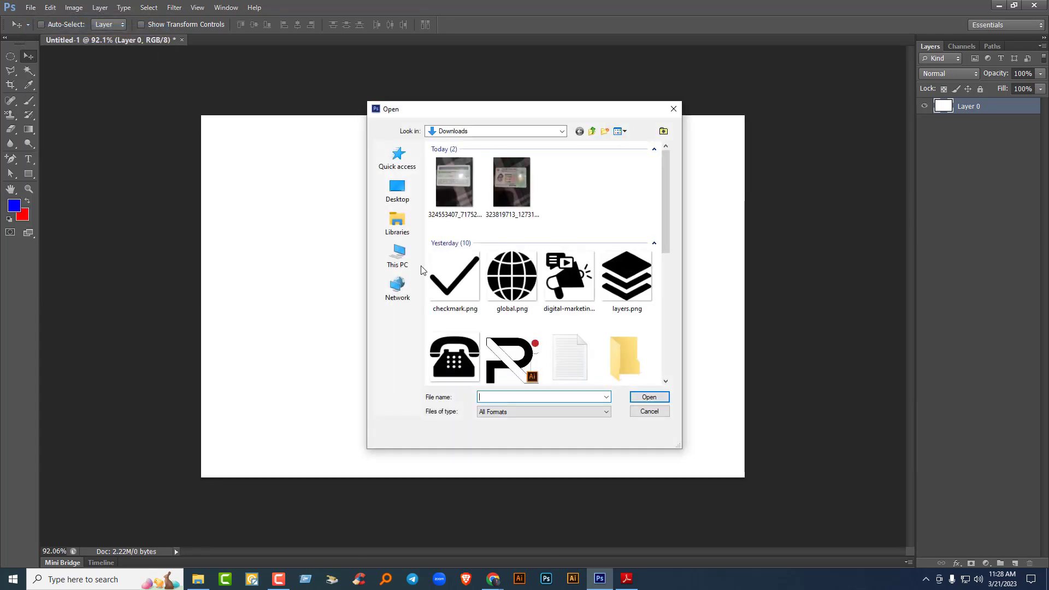
{"action": "left_click", "coordinate": [518, 131]}
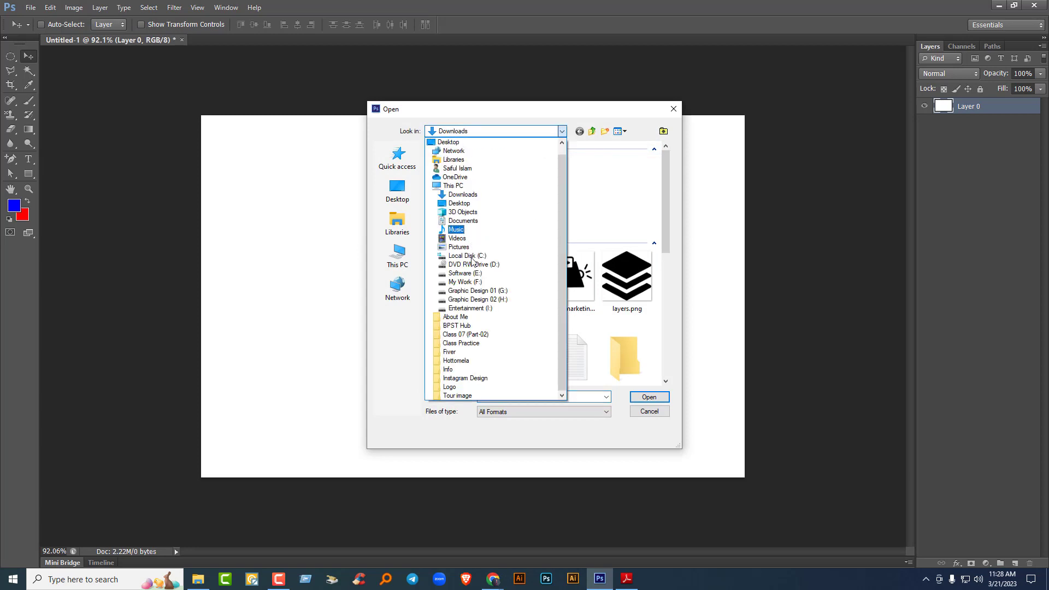
{"action": "left_click", "coordinate": [495, 291]}
{"action": "double_click", "coordinate": [473, 203]}
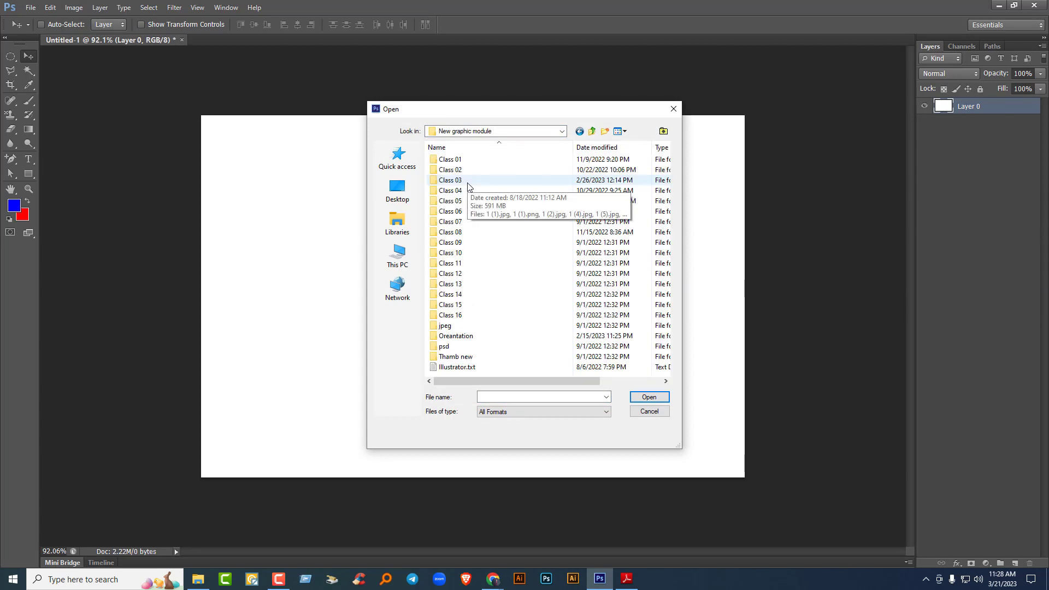
{"action": "double_click", "coordinate": [468, 170]}
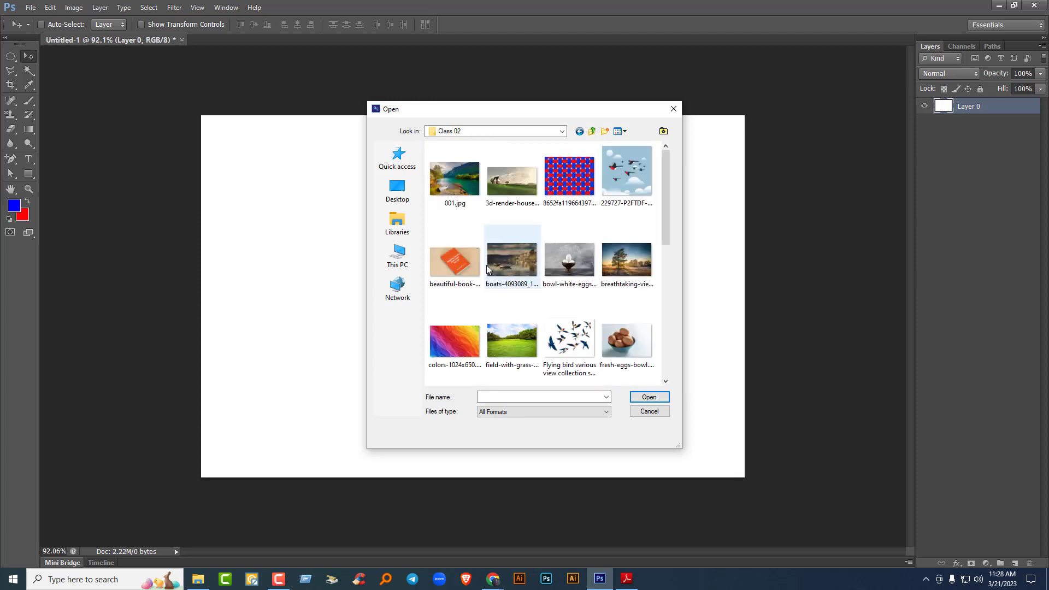
{"action": "left_click", "coordinate": [578, 262]}
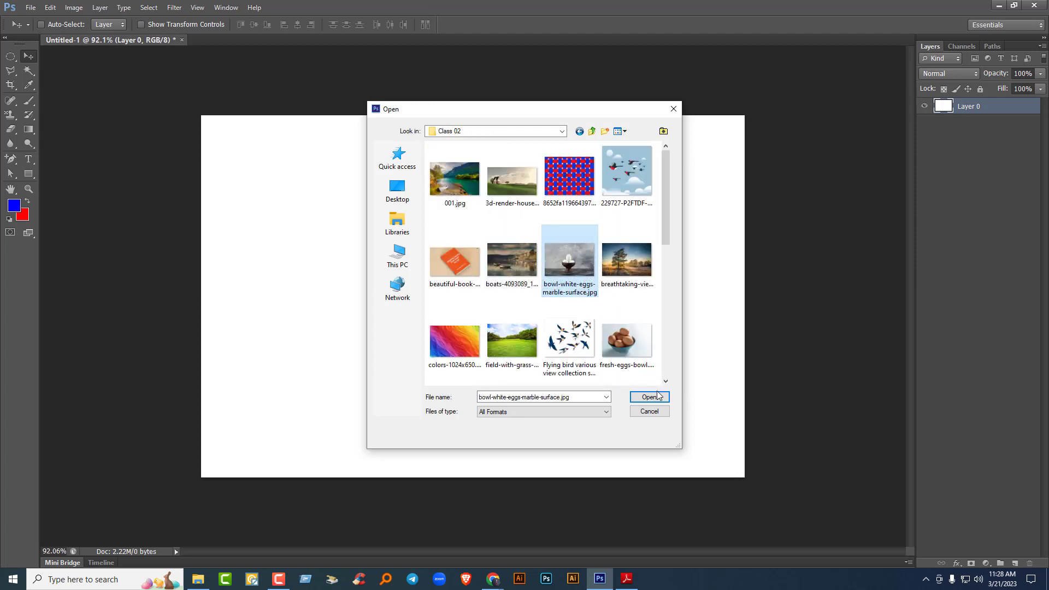
{"action": "key", "text": "Return"}
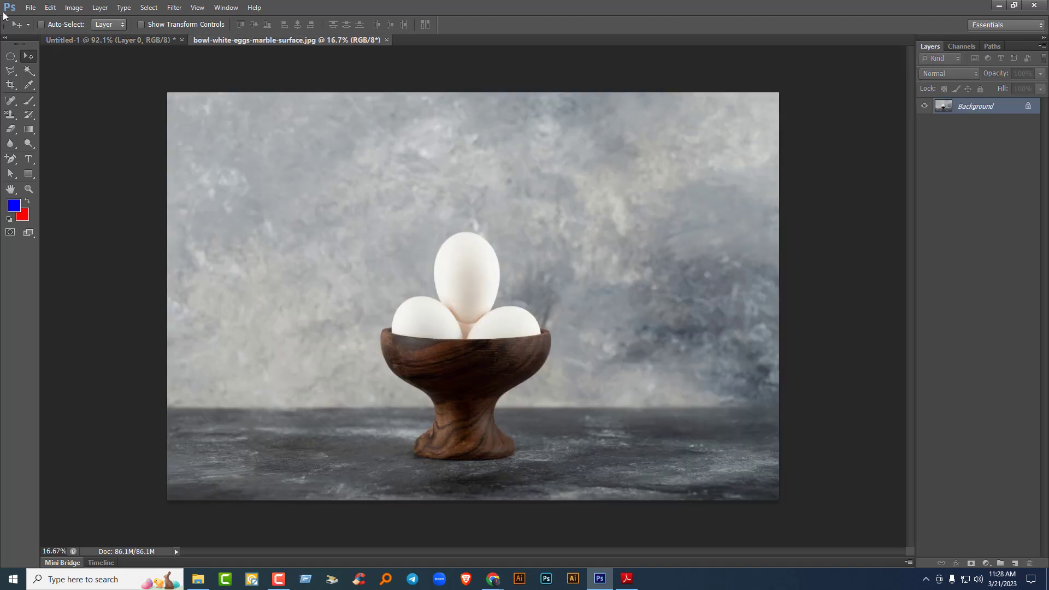
- Open the pexels JPG of the desk with a monitor and three wall frames from the Class 02 folder
{"action": "left_click", "coordinate": [31, 9]}
{"action": "left_click", "coordinate": [36, 31]}
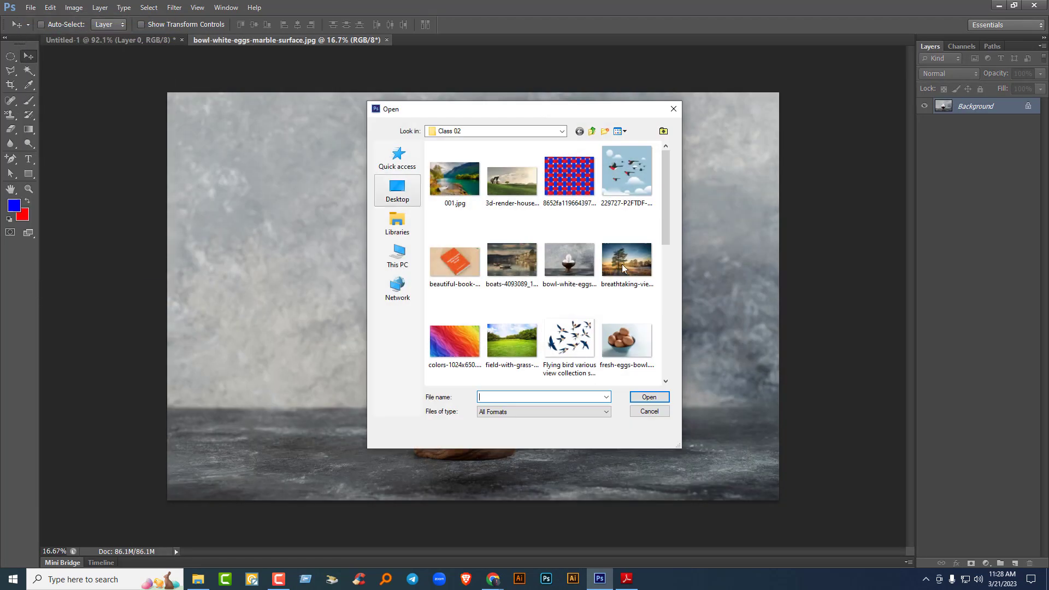
{"action": "scroll", "coordinate": [635, 301], "scroll_direction": "down", "scroll_amount": 4}
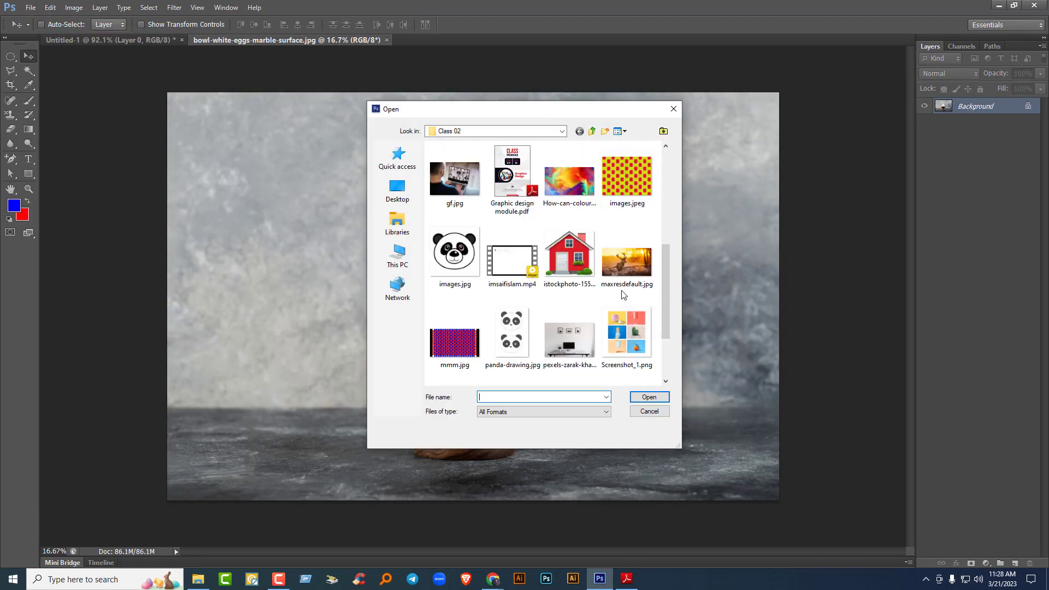
{"action": "left_click", "coordinate": [566, 349]}
{"action": "left_click", "coordinate": [655, 397]}
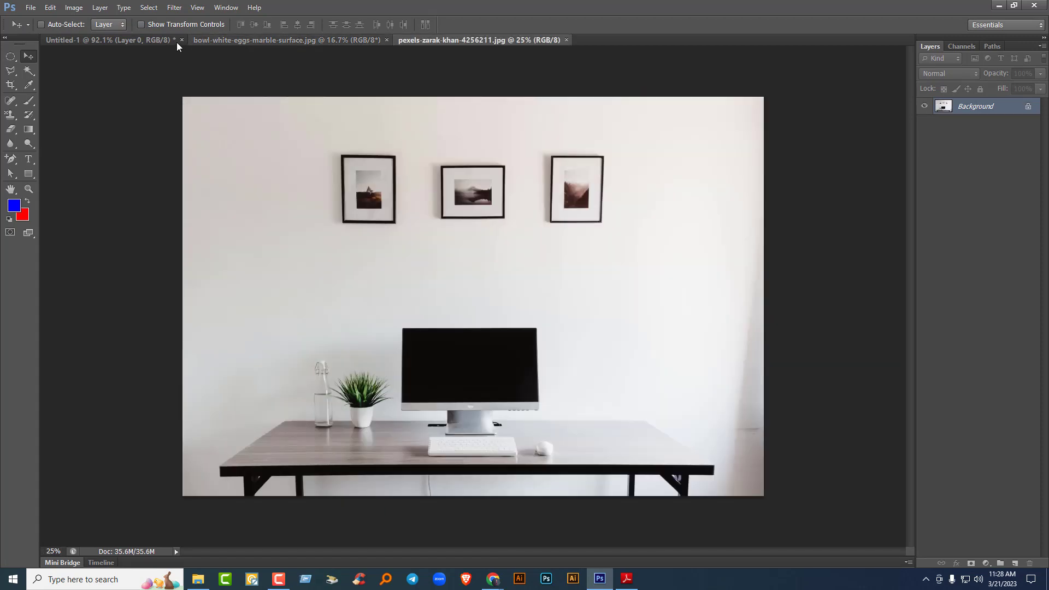
- Convert the locked Background into an ordinary layer named Layer 0 in both the egg bowl image and the desk image
{"action": "left_click", "coordinate": [235, 41]}
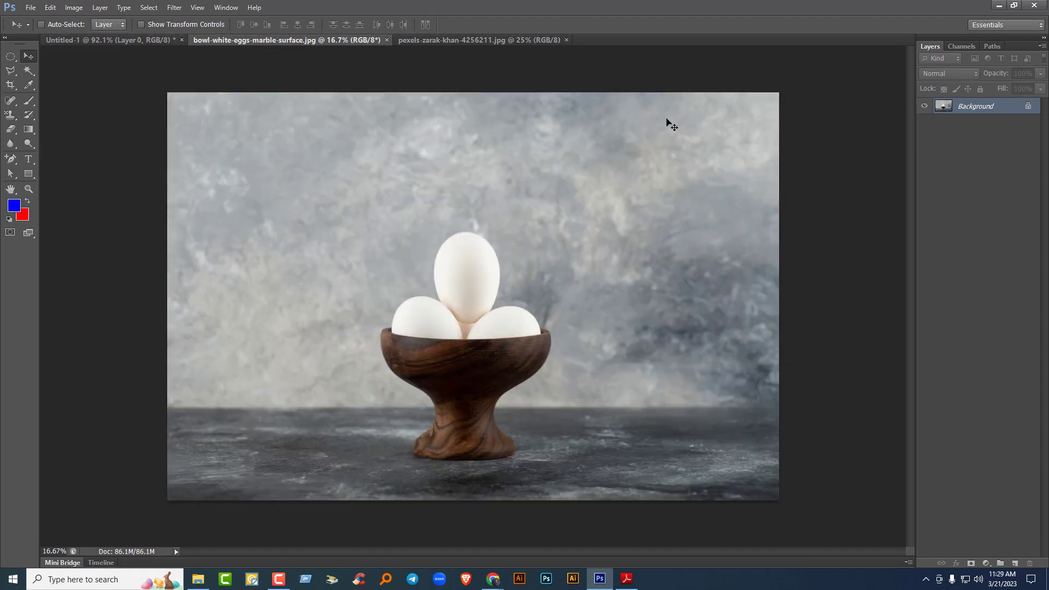
{"action": "double_click", "coordinate": [1019, 109]}
{"action": "left_click", "coordinate": [556, 108]}
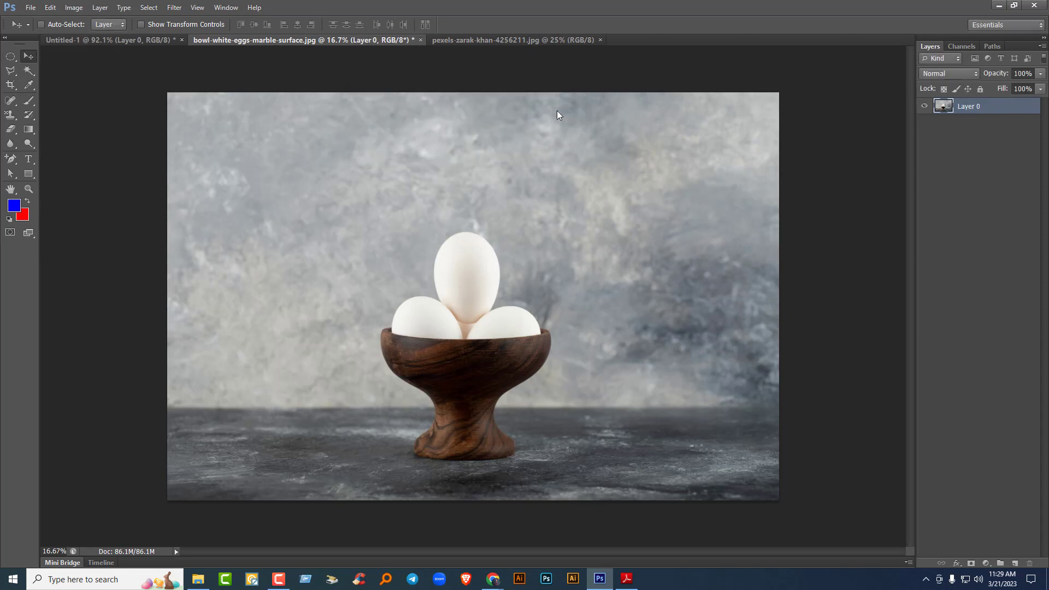
{"action": "left_click", "coordinate": [534, 40]}
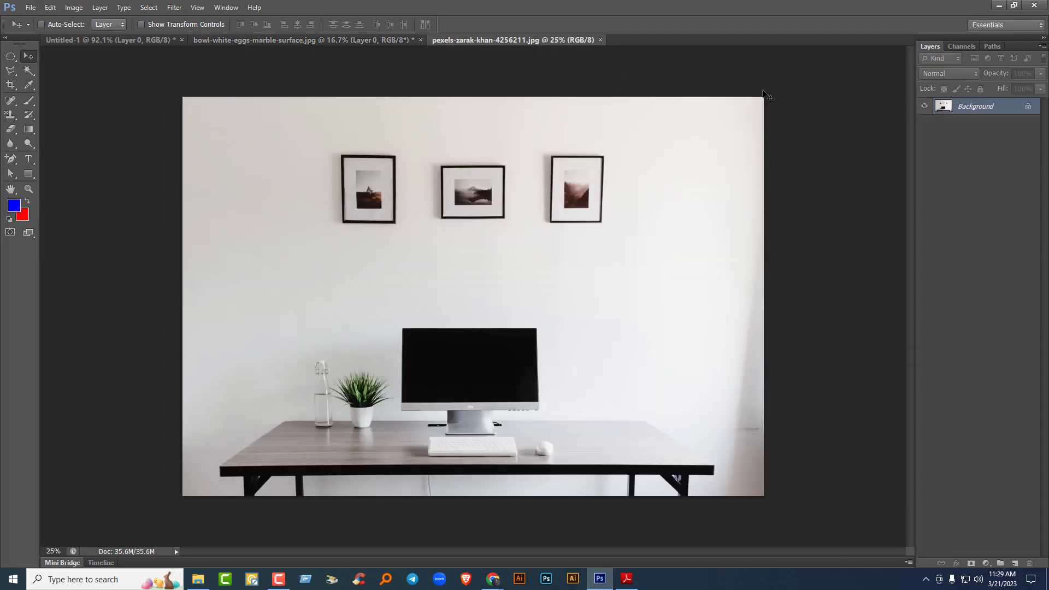
{"action": "double_click", "coordinate": [1027, 109]}
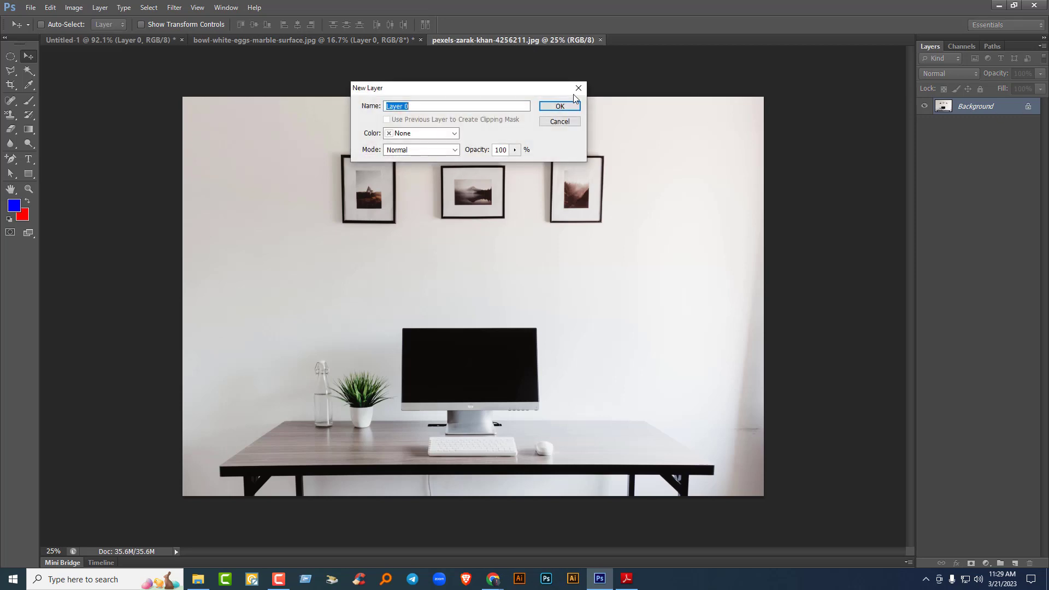
{"action": "left_click", "coordinate": [562, 106]}
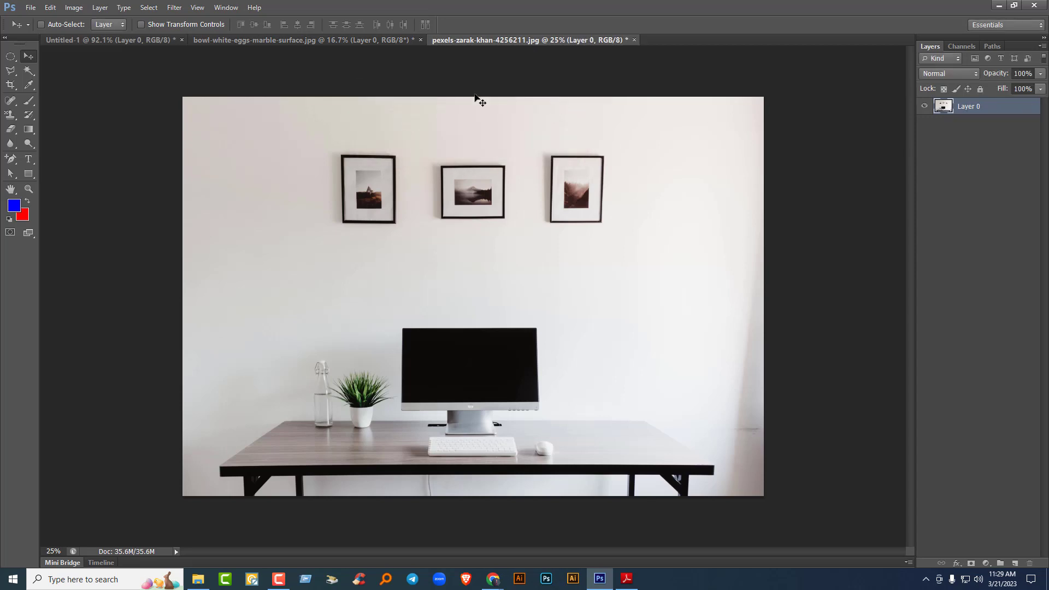
- Return to the egg bowl image and activate the Quick Selection Tool in place of the Magic Wand
{"action": "left_click", "coordinate": [343, 40]}
{"action": "scroll", "coordinate": [562, 330], "scroll_direction": "up", "scroll_amount": 1}
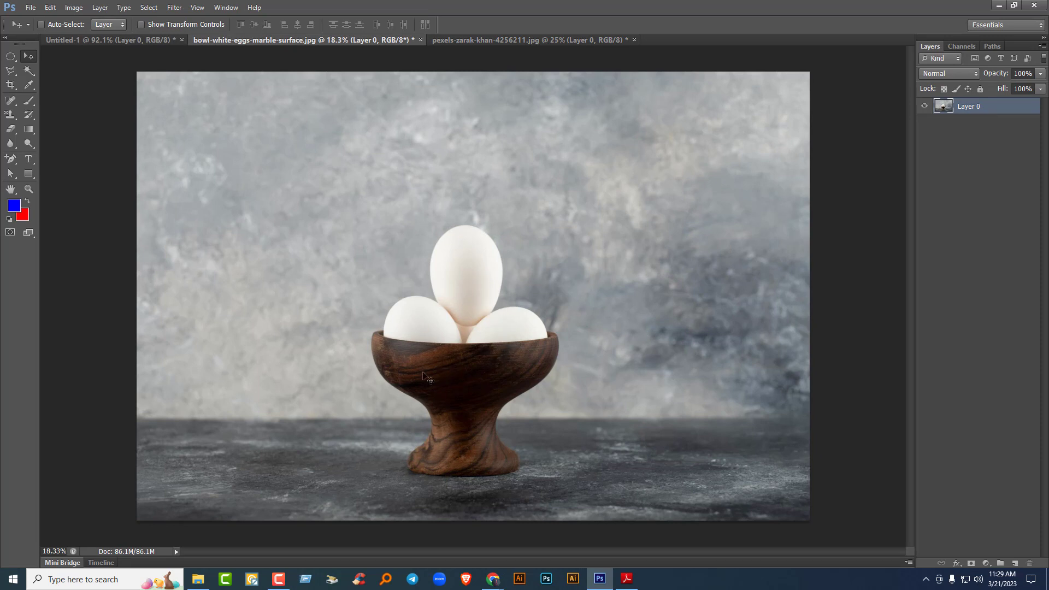
{"action": "key", "text": "ctrl+minus"}
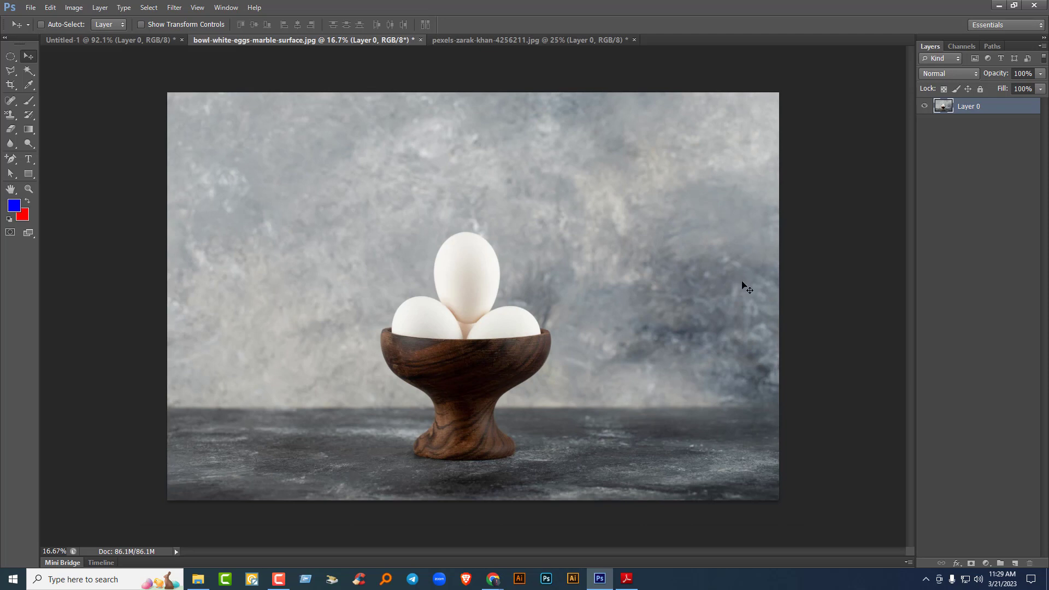
{"action": "left_click", "coordinate": [28, 71]}
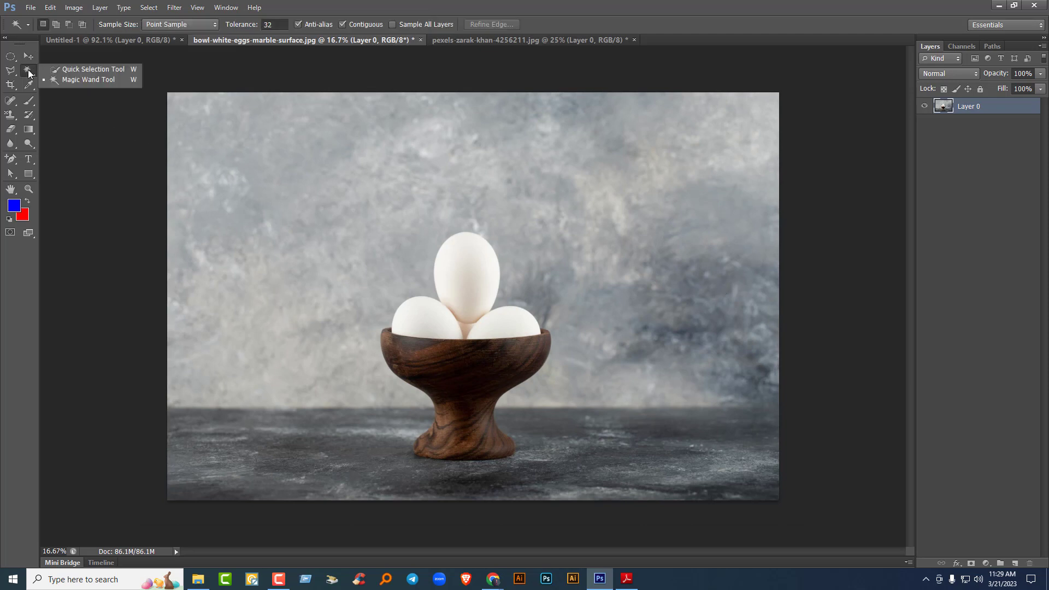
{"action": "left_click", "coordinate": [87, 74]}
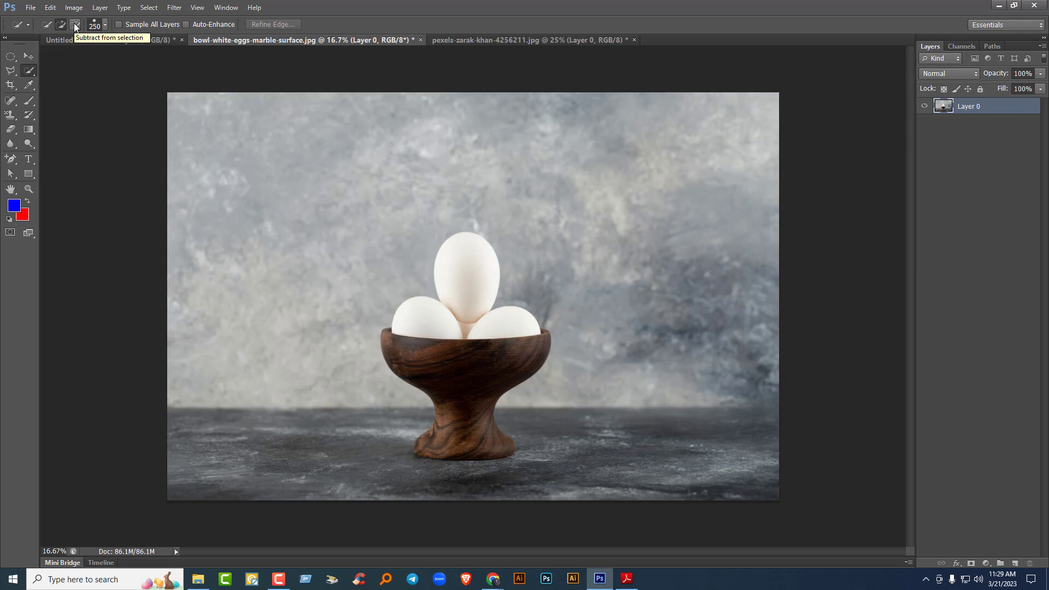
{"action": "right_click", "coordinate": [30, 71]}
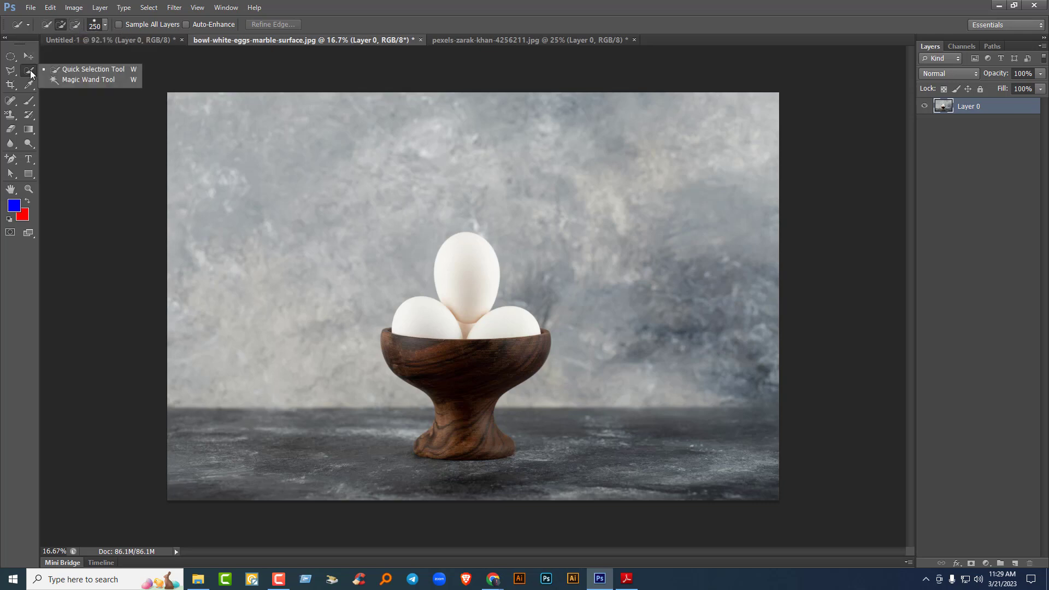
{"action": "left_click", "coordinate": [64, 70]}
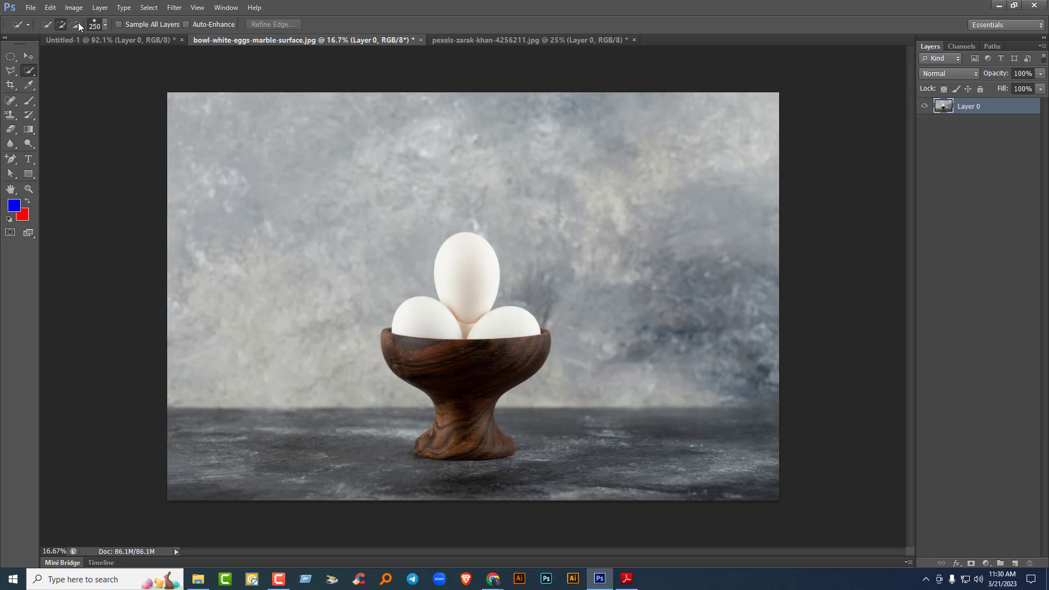
- Set the Quick Selection brush size to 109 px
{"action": "left_click", "coordinate": [106, 22]}
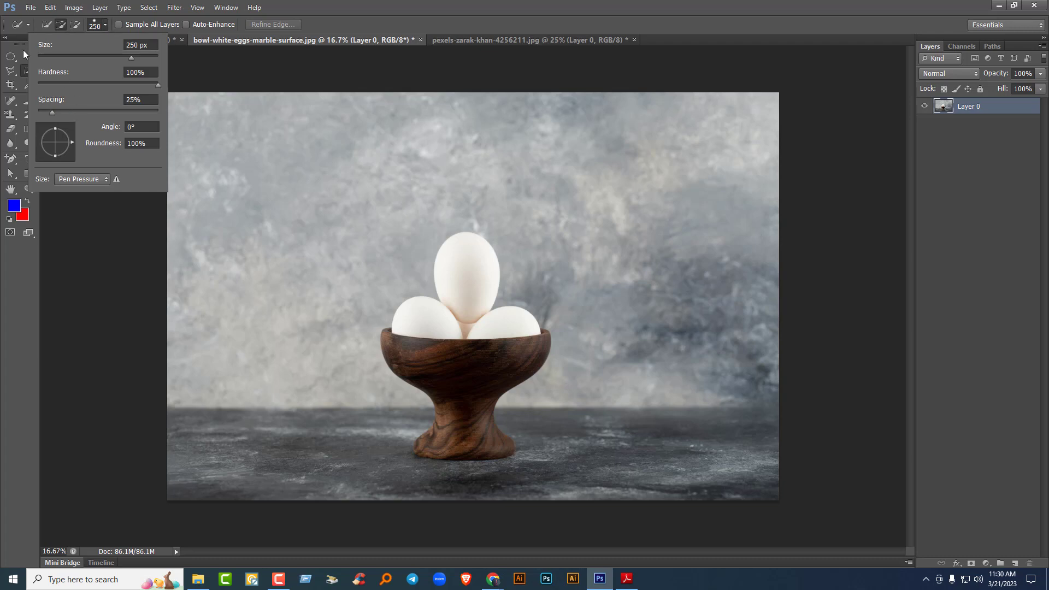
{"action": "left_click_drag", "start_coordinate": [141, 58], "coordinate": [149, 60]}
{"action": "key", "text": "Return"}
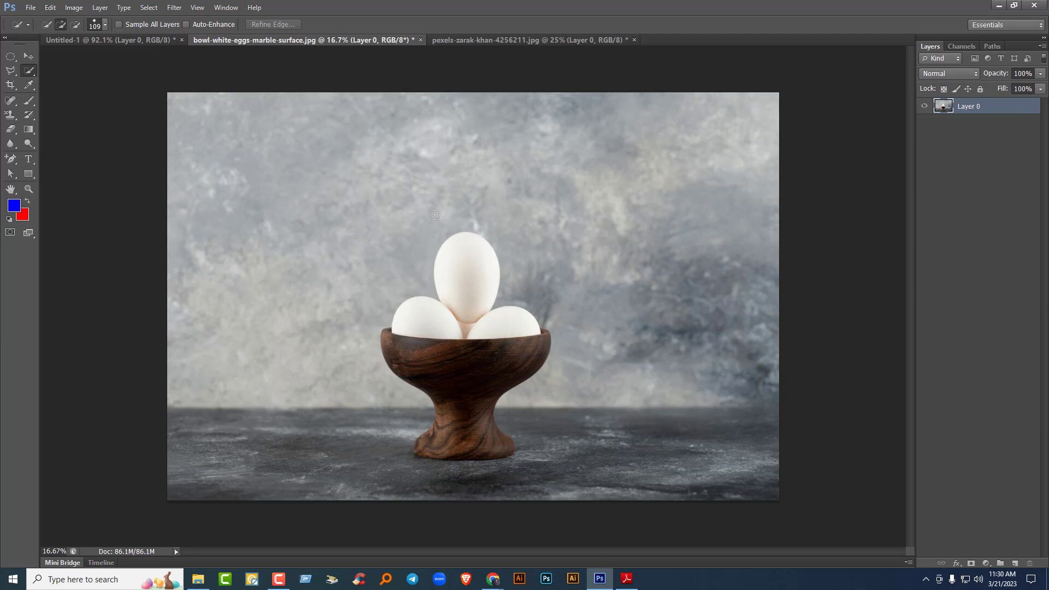
- Enlarge the Quick Selection brush until its circle is nearly as wide as the egg bowl
{"action": "key", "text": "bracketleft"}
{"action": "key", "text": "bracketleft"}
{"action": "key", "text": "bracketright"}
{"action": "key", "text": "bracketright"}
{"action": "key", "text": "bracketright"}
{"action": "key", "text": "bracketright"}
{"action": "key", "text": "bracketright"}
{"action": "key", "text": "bracketright"}
{"action": "key", "text": "bracketright"}
{"action": "key", "text": "bracketright"}
{"action": "key", "text": "bracketright"}
{"action": "key", "text": "bracketright"}
{"action": "key", "text": "bracketright"}
{"action": "key", "text": "bracketright"}
{"action": "key", "text": "bracketright"}
{"action": "key", "text": "bracketright"}
{"action": "key", "text": "bracketright"}
{"action": "key", "text": "bracketright"}
{"action": "key", "text": "bracketright"}
{"action": "key", "text": "bracketright"}
{"action": "key", "text": "bracketright"}
{"action": "key", "text": "bracketright"}
{"action": "key", "text": "bracketright"}
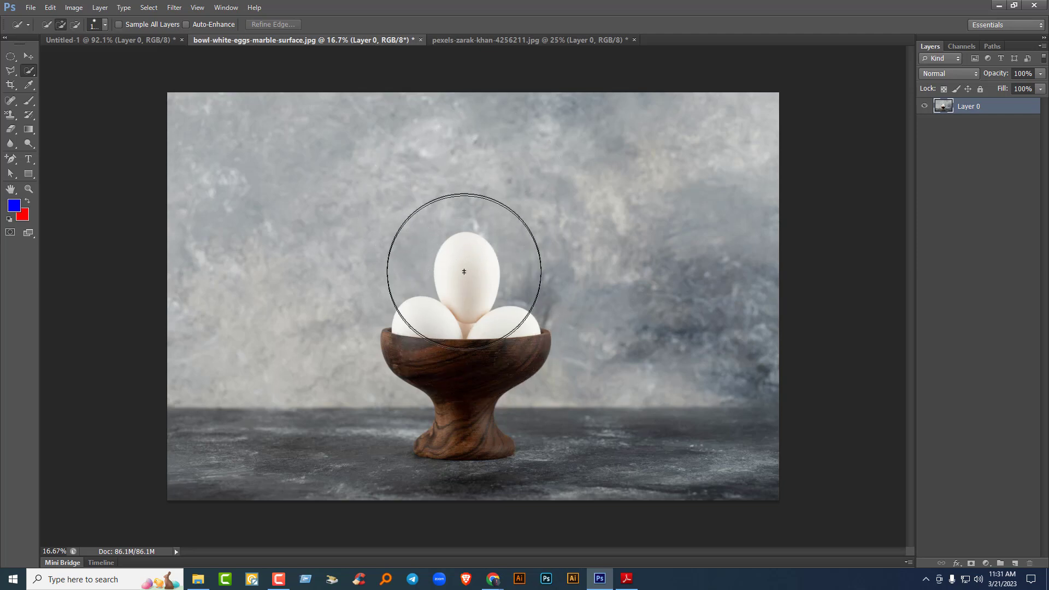
- Try selecting the eggs and bowl with the oversized brush, and clear the selection
{"action": "mouse_move", "coordinate": [464, 271]}
{"action": "left_mouse_down"}
{"action": "mouse_move", "coordinate": [473, 279]}
{"action": "mouse_move", "coordinate": [477, 403]}
{"action": "mouse_move", "coordinate": [437, 456]}
{"action": "mouse_move", "coordinate": [403, 352]}
{"action": "left_mouse_up"}
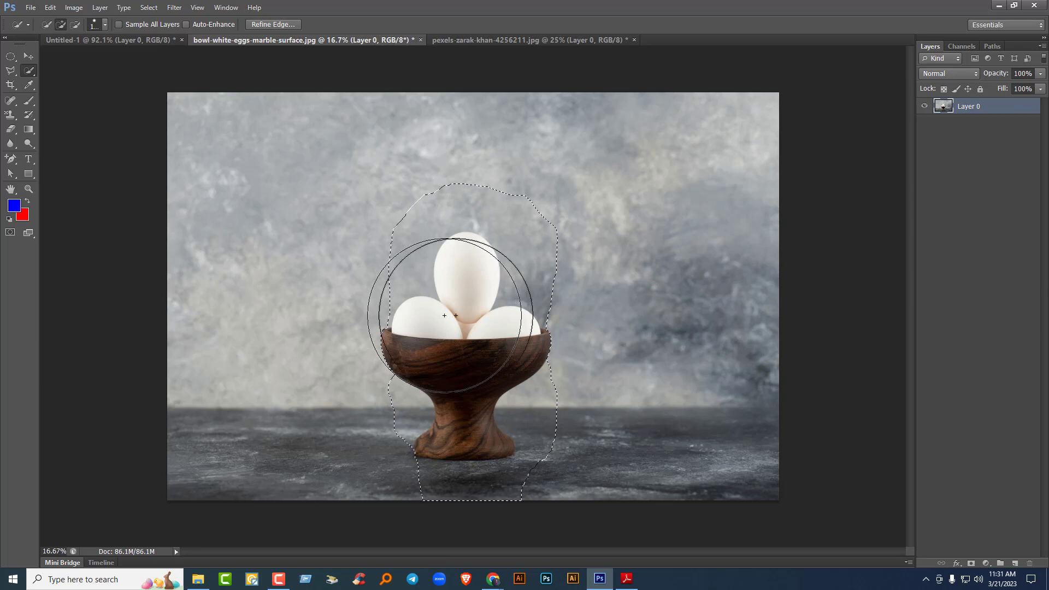
{"action": "key", "text": "ctrl+d"}
{"action": "left_click", "coordinate": [467, 286]}
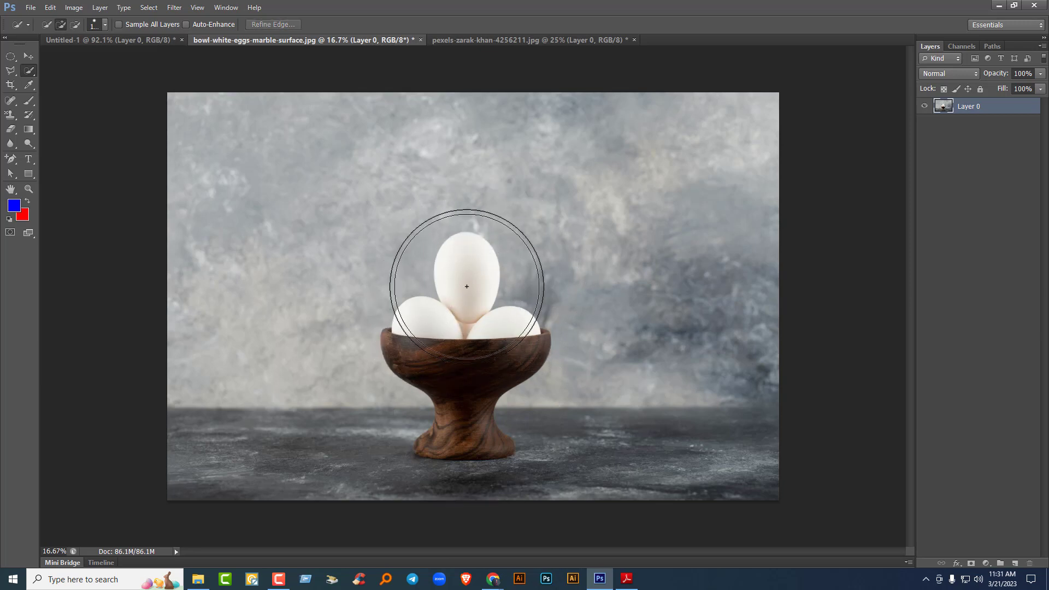
- Reduce the Quick Selection brush to 200 px and select the three eggs together with the wooden bowl
{"action": "key", "text": "bracketleft"}
{"action": "key", "text": "bracketleft"}
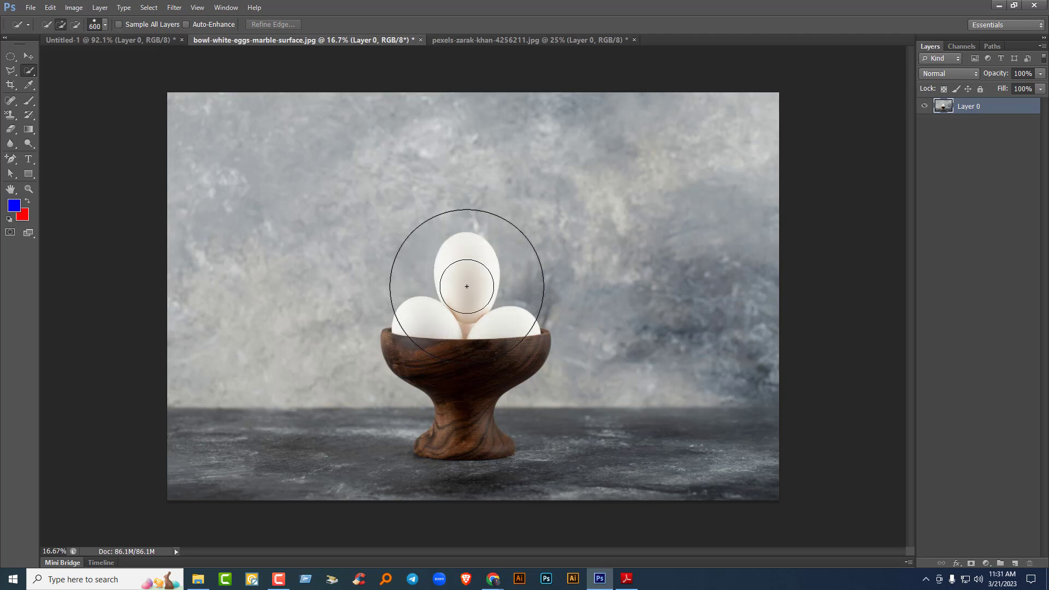
{"action": "scroll", "coordinate": [466, 286], "scroll_direction": "up", "scroll_amount": 4}
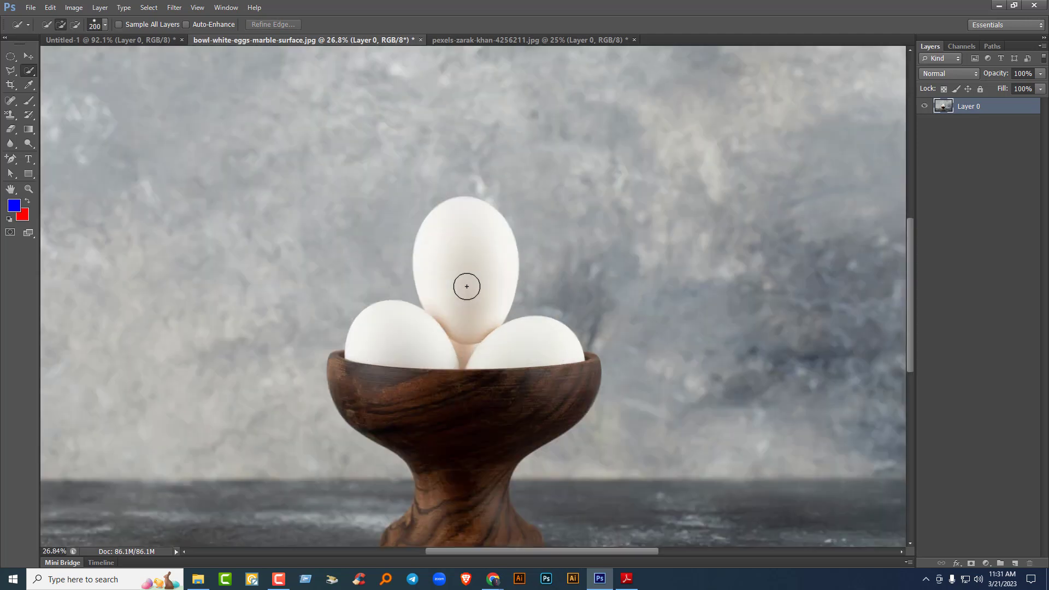
{"action": "mouse_move", "coordinate": [461, 186]}
{"action": "left_mouse_down"}
{"action": "mouse_move", "coordinate": [446, 295]}
{"action": "mouse_move", "coordinate": [351, 380]}
{"action": "mouse_move", "coordinate": [516, 406]}
{"action": "mouse_move", "coordinate": [578, 430]}
{"action": "mouse_move", "coordinate": [440, 448]}
{"action": "left_mouse_up"}
- Extend the selection along the right edge of the bowl's stem and foot, and subtract the background area picked up there
{"action": "scroll", "coordinate": [535, 313], "scroll_direction": "down", "scroll_amount": 5}
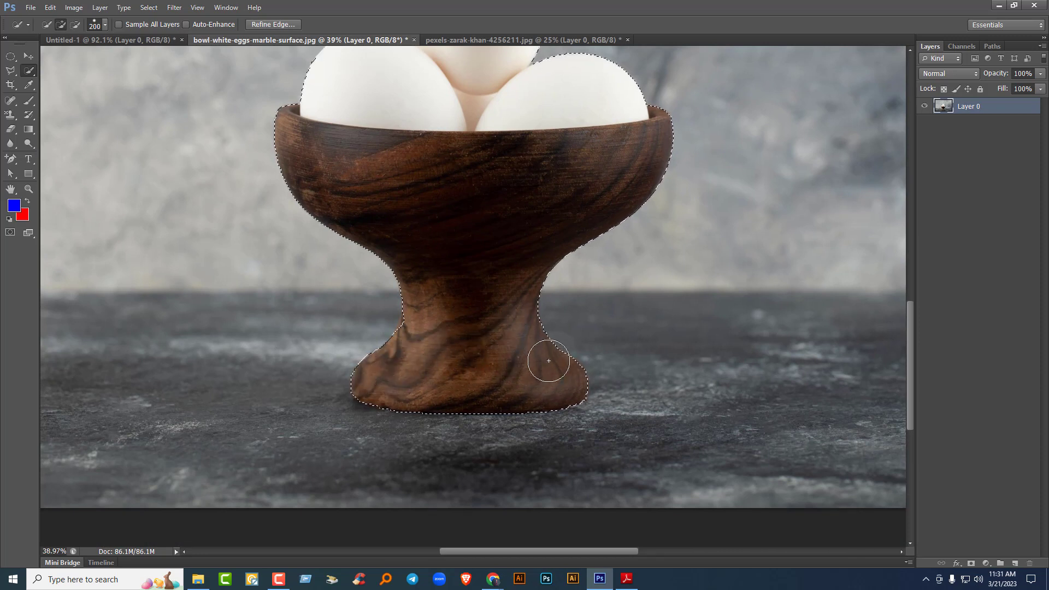
{"action": "left_click_drag", "start_coordinate": [554, 367], "coordinate": [571, 382]}
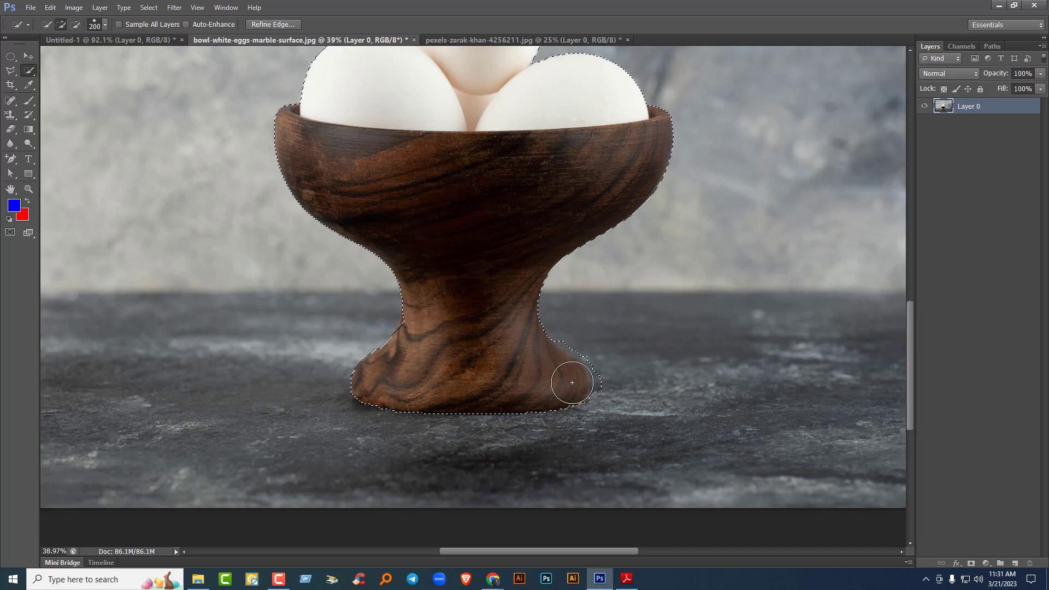
{"action": "mouse_move", "coordinate": [543, 292]}
{"action": "left_mouse_down"}
{"action": "mouse_move", "coordinate": [568, 298]}
{"action": "mouse_move", "coordinate": [559, 340]}
{"action": "mouse_move", "coordinate": [573, 362]}
{"action": "left_mouse_up"}
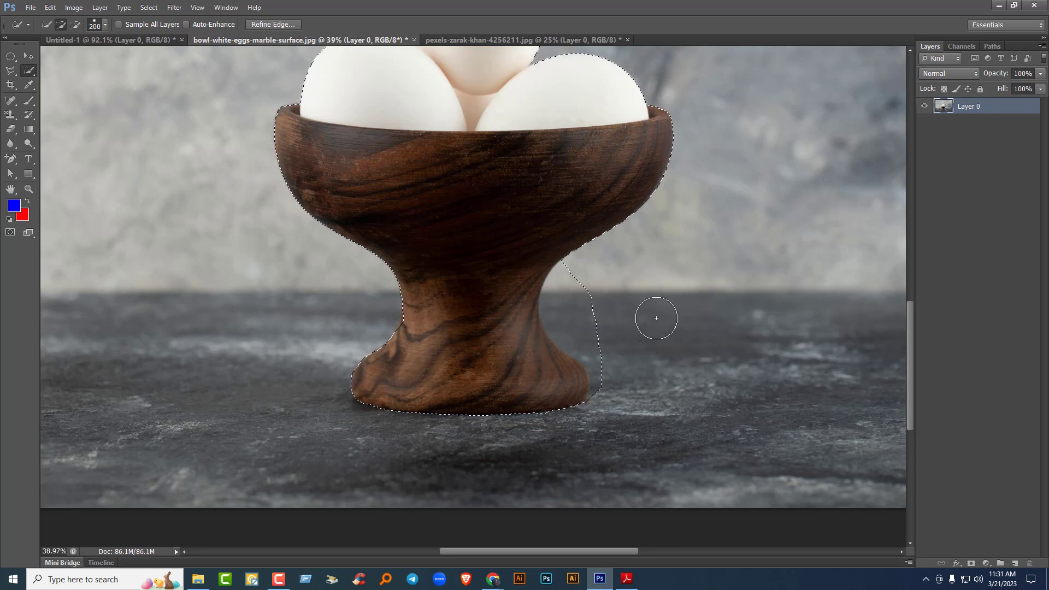
{"action": "left_click", "coordinate": [76, 24]}
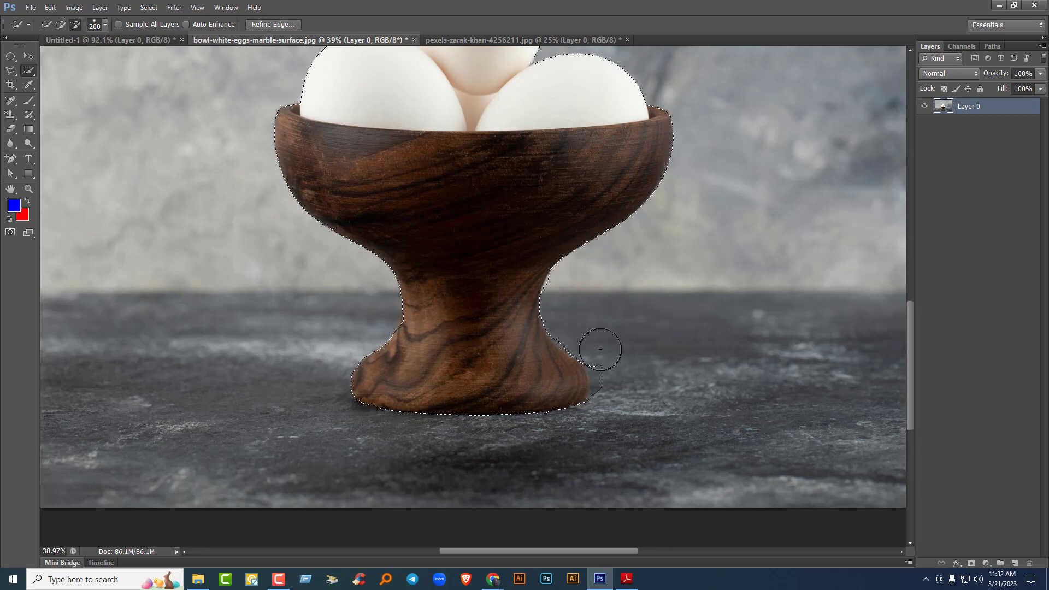
{"action": "left_click_drag", "start_coordinate": [605, 352], "coordinate": [612, 400]}
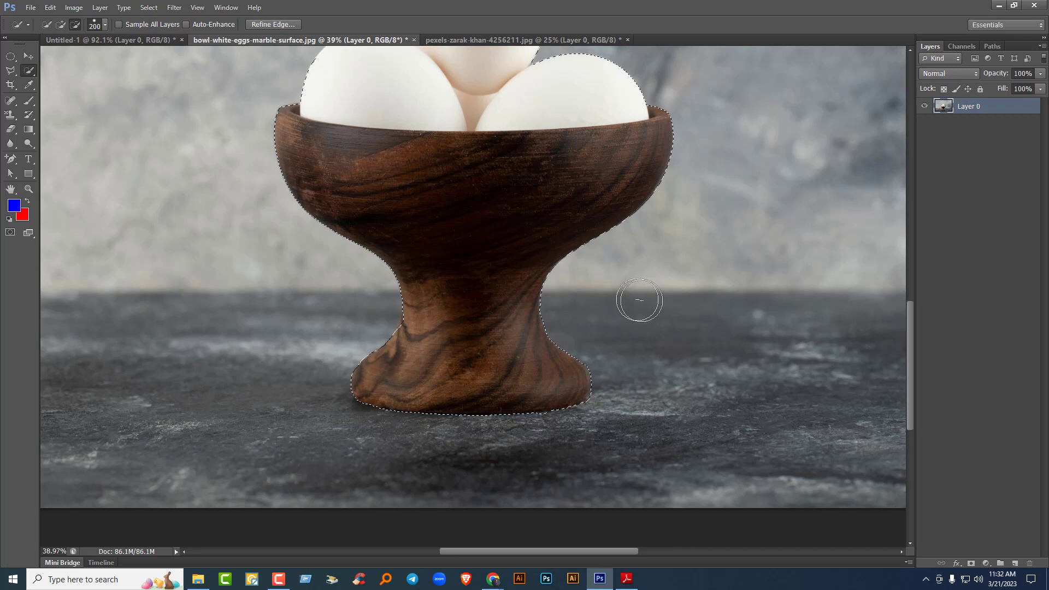
- Subtract a small patch of the bowl's stem from the selection and add it back
{"action": "left_click", "coordinate": [519, 312]}
{"action": "left_click", "coordinate": [62, 25]}
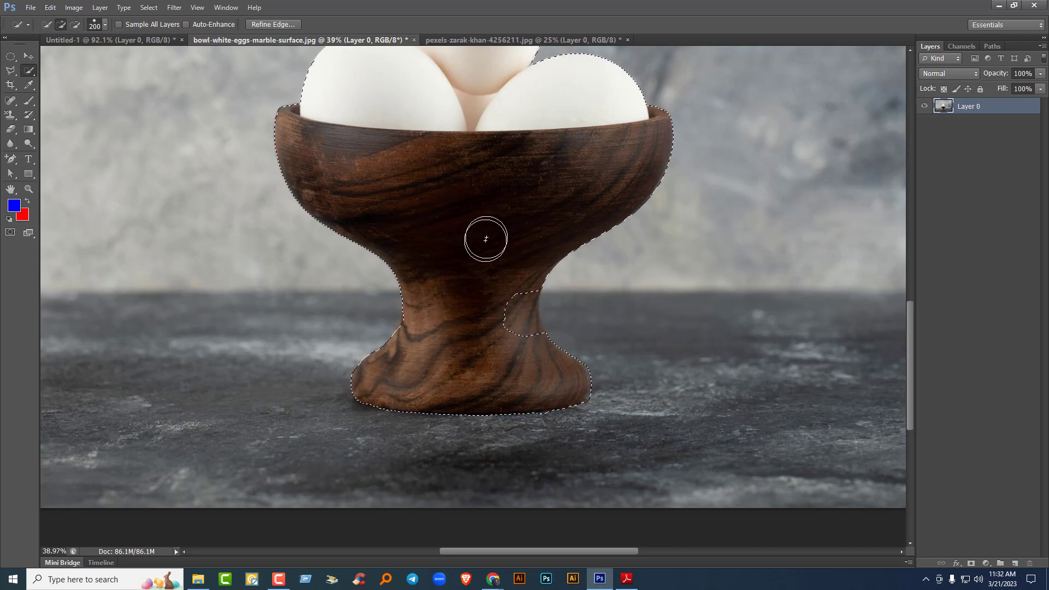
{"action": "left_click_drag", "start_coordinate": [498, 288], "coordinate": [514, 340]}
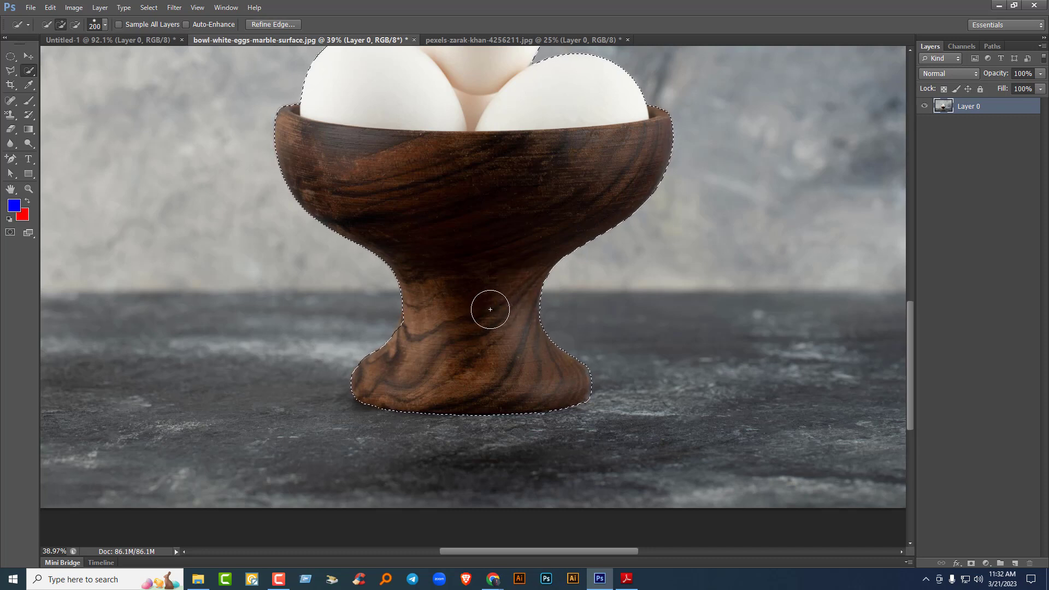
- Try filling the selected bowl and eggs with the blue foreground colour and with the red background colour, undoing each fill
{"action": "scroll", "coordinate": [489, 309], "scroll_direction": "down", "scroll_amount": 2}
{"action": "scroll", "coordinate": [640, 257], "scroll_direction": "up", "scroll_amount": 1}
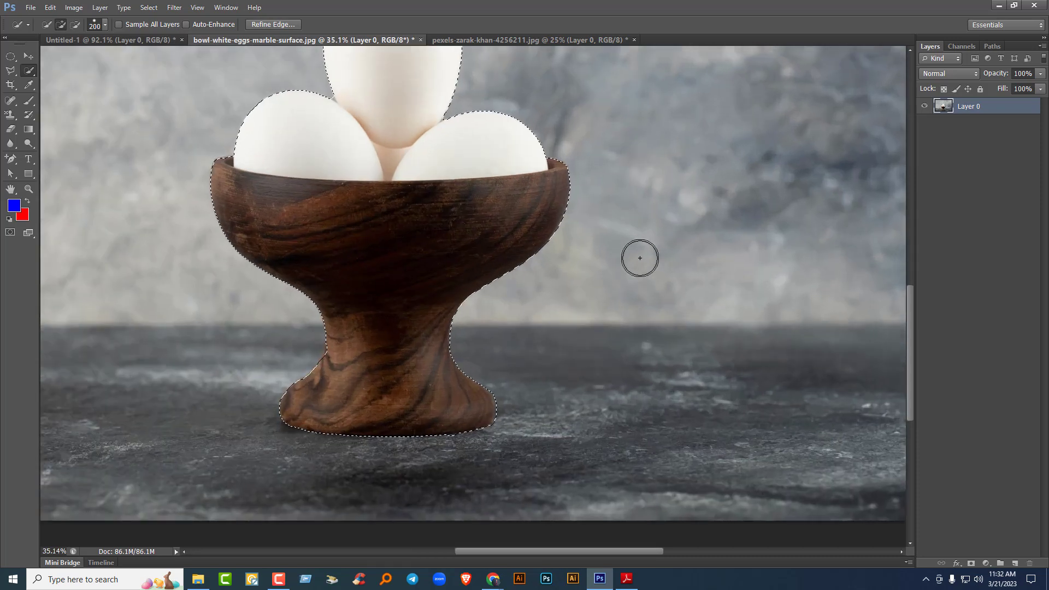
{"action": "scroll", "coordinate": [639, 257], "scroll_direction": "down", "scroll_amount": 4}
{"action": "scroll", "coordinate": [639, 258], "scroll_direction": "up", "scroll_amount": 1}
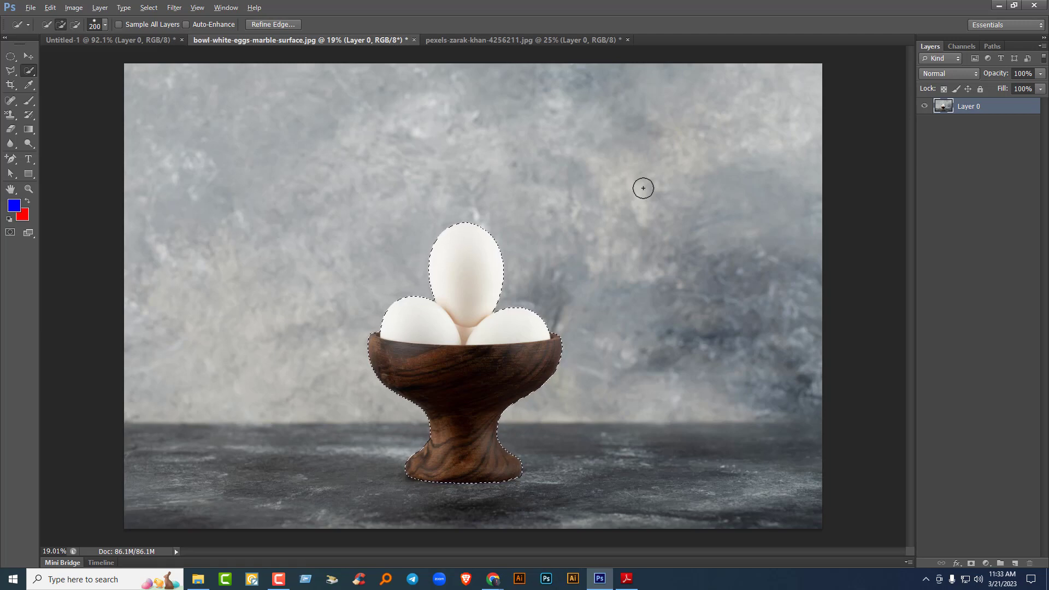
{"action": "key", "text": "alt+BackSpace"}
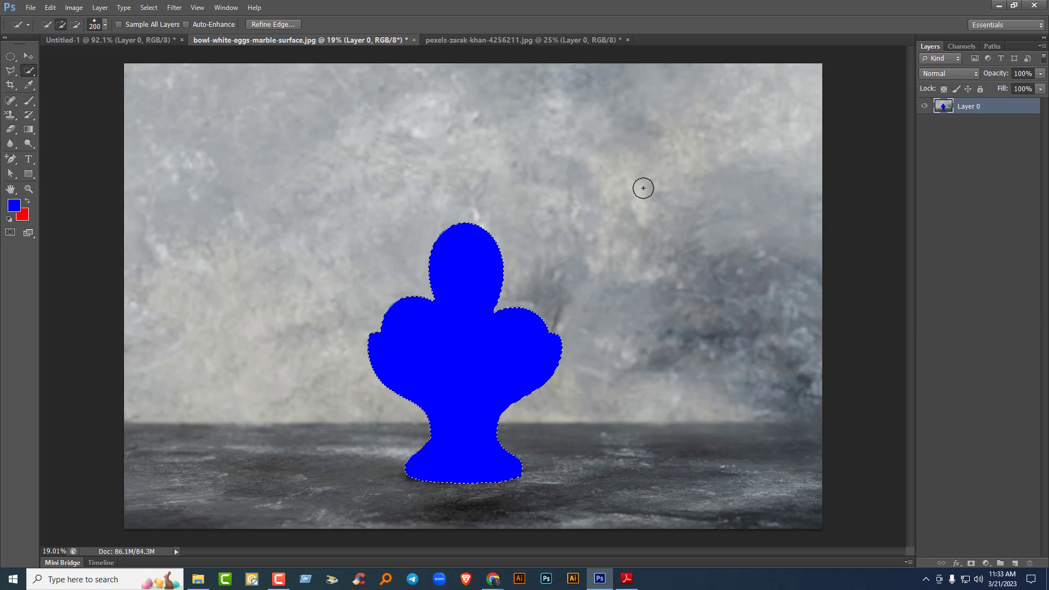
{"action": "key", "text": "ctrl+d"}
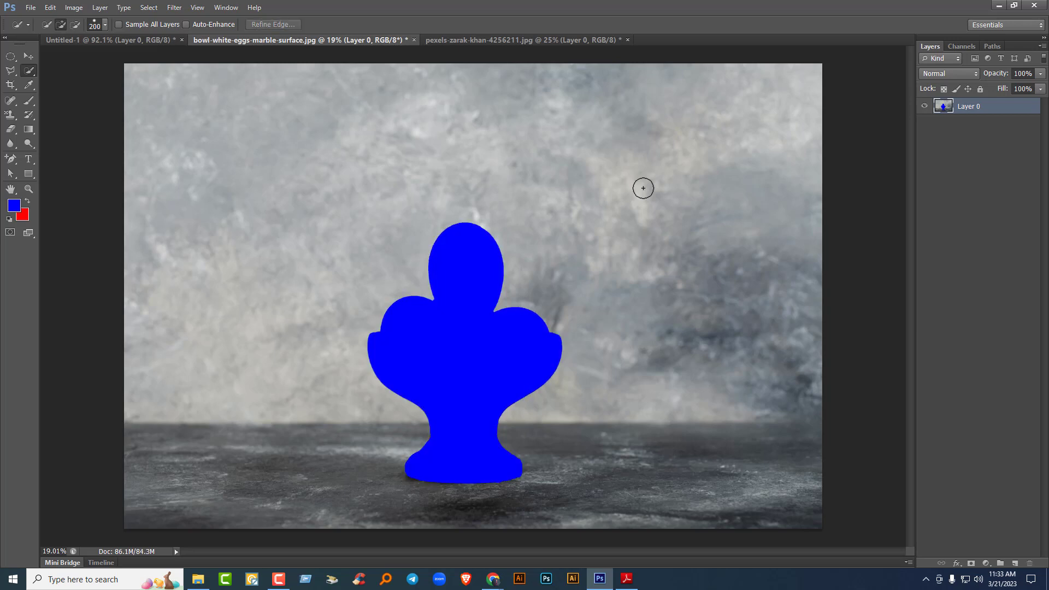
{"action": "key", "text": "ctrl+alt+z"}
{"action": "key", "text": "ctrl+alt+z"}
{"action": "key", "text": "ctrl+BackSpace"}
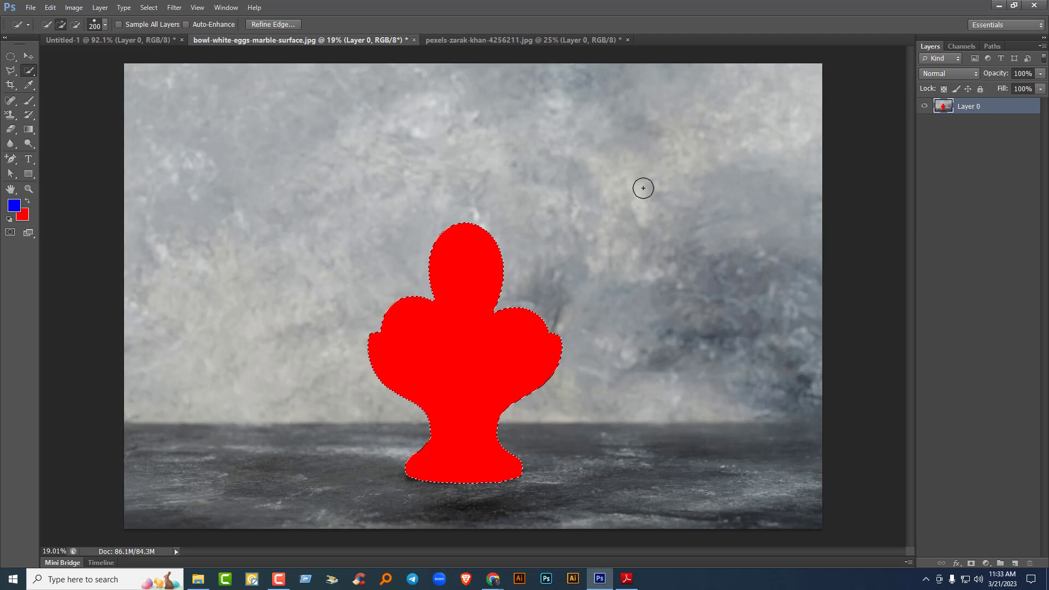
{"action": "key", "text": "ctrl+z"}
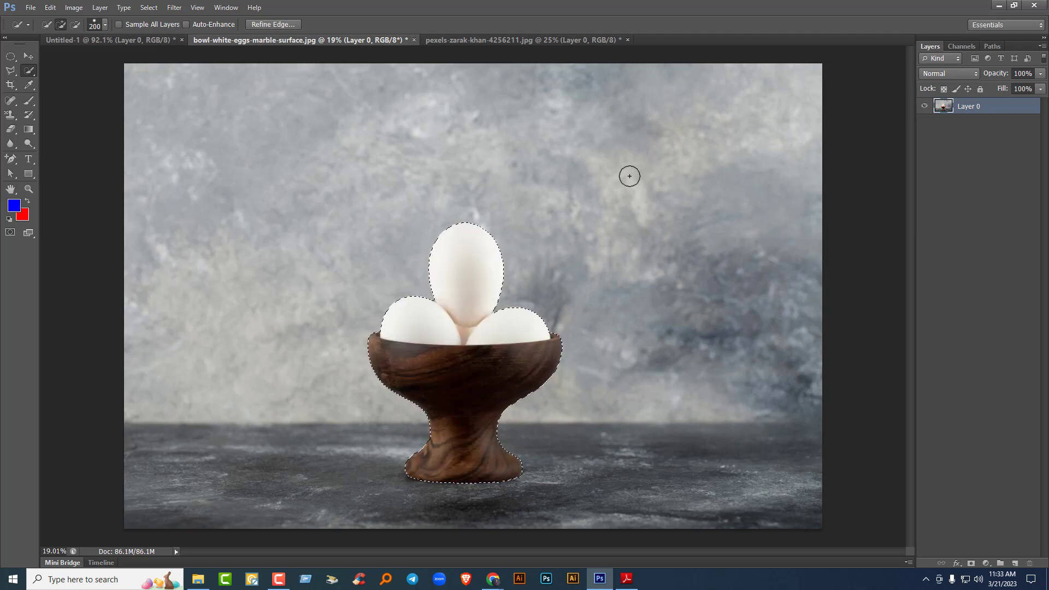
- Try copying the selected bowl and eggs to a new layer moved to the upper-left of the image, and undo it
{"action": "key", "text": "ctrl+j"}
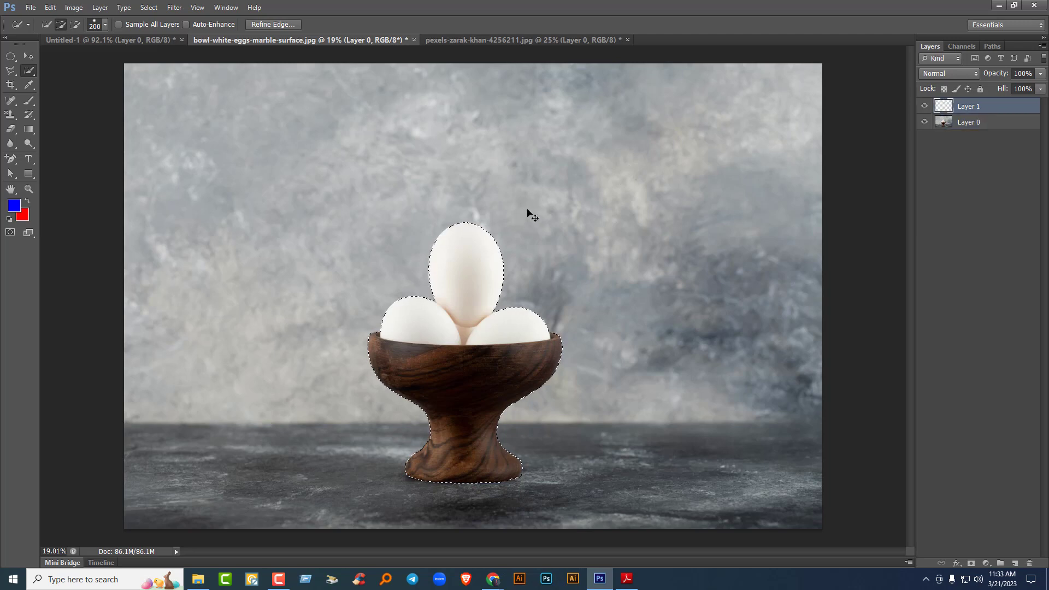
{"action": "left_click", "coordinate": [29, 56]}
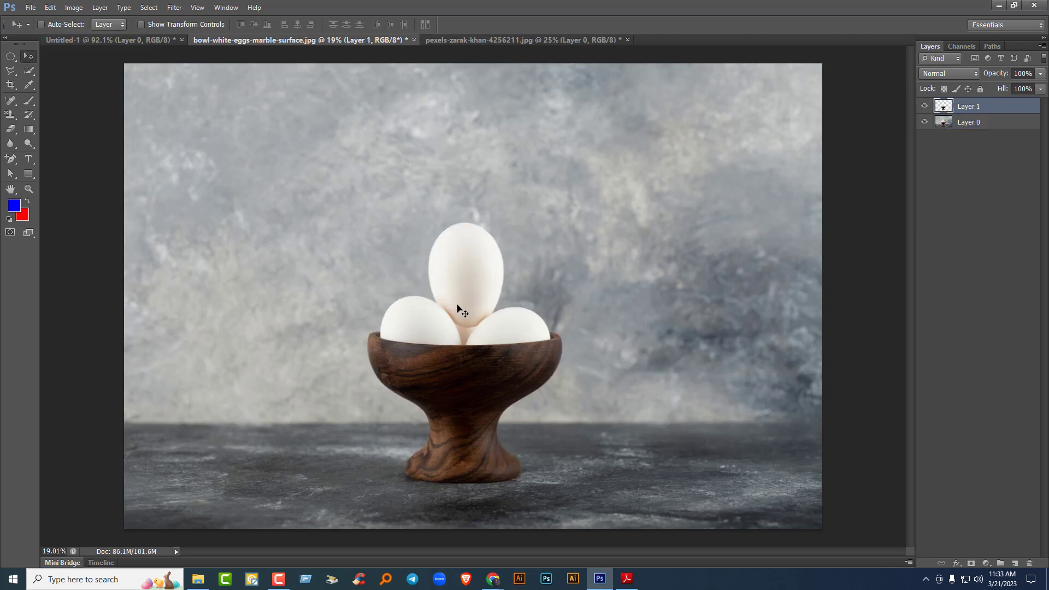
{"action": "left_click_drag", "start_coordinate": [466, 297], "coordinate": [295, 223]}
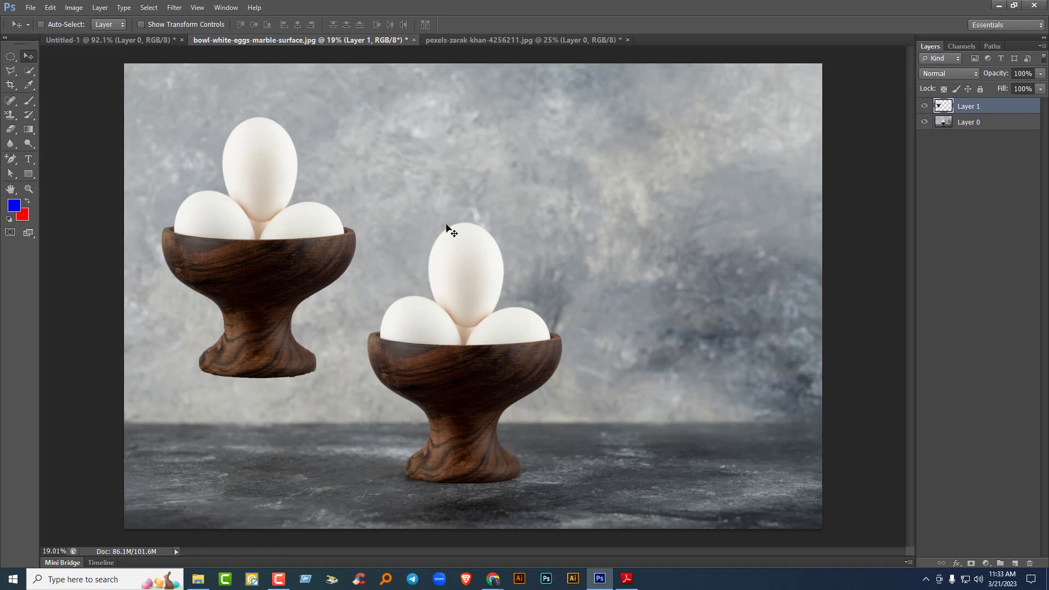
{"action": "key", "text": "ctrl+alt+z"}
{"action": "key", "text": "ctrl+alt+z"}
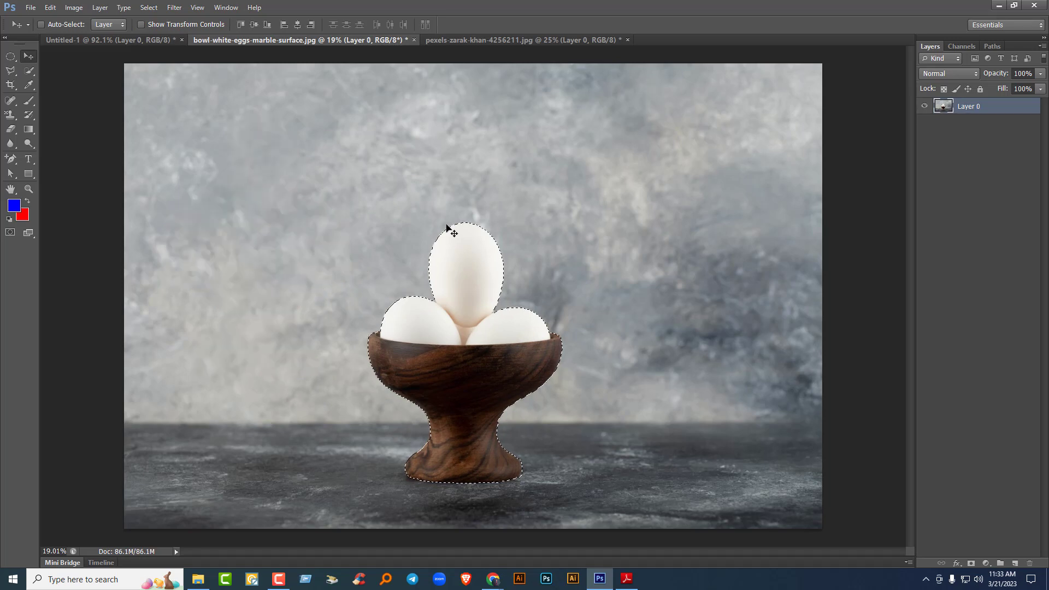
- Cut the selected bowl and eggs to the clipboard, paste them as a new layer, and undo both changes
{"action": "key", "text": "Delete"}
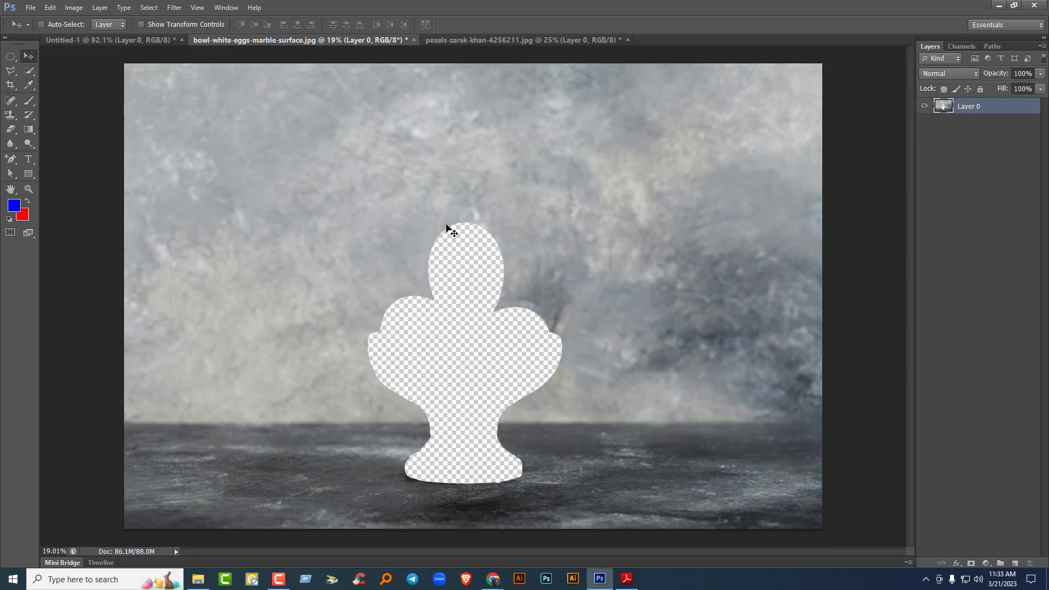
{"action": "key", "text": "ctrl+v"}
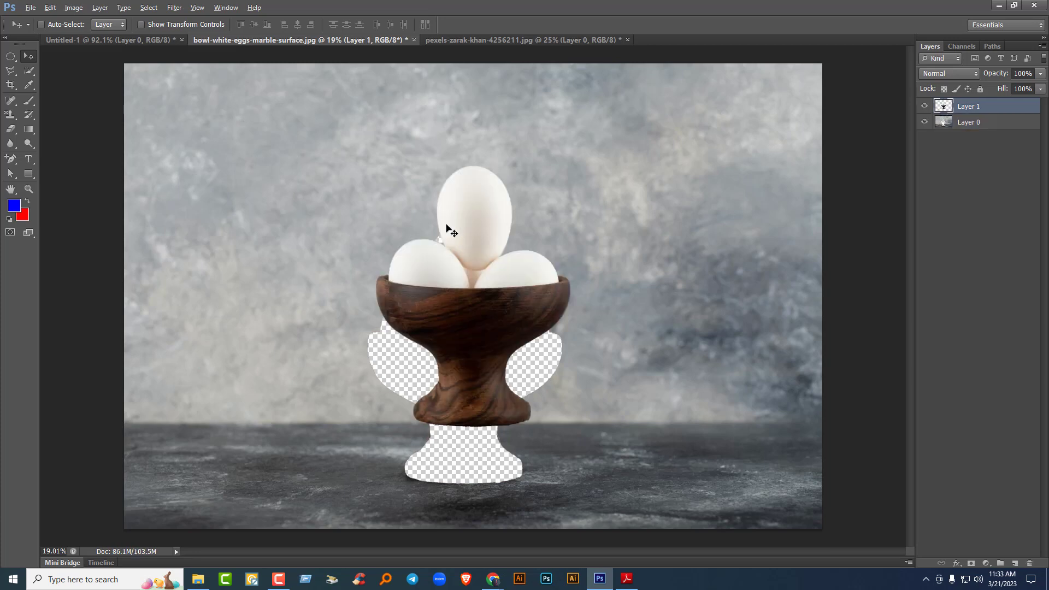
{"action": "key", "text": "ctrl+alt+z"}
{"action": "key", "text": "ctrl+alt+z"}
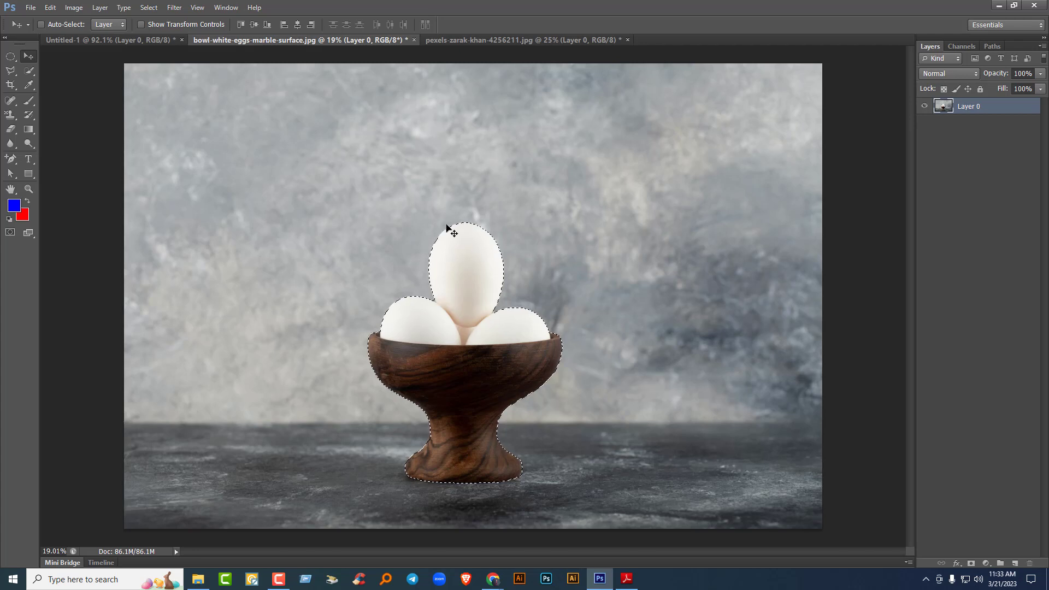
- Fill the selected bowl and eggs with the red background colour once more, and undo the fill
{"action": "key", "text": "ctrl+BackSpace"}
{"action": "key", "text": "ctrl+z"}
- Try deleting the background around the bowl with an inverted selection, and restore both the background and the original bowl selection
{"action": "scroll", "coordinate": [452, 225], "scroll_direction": "down", "scroll_amount": 2}
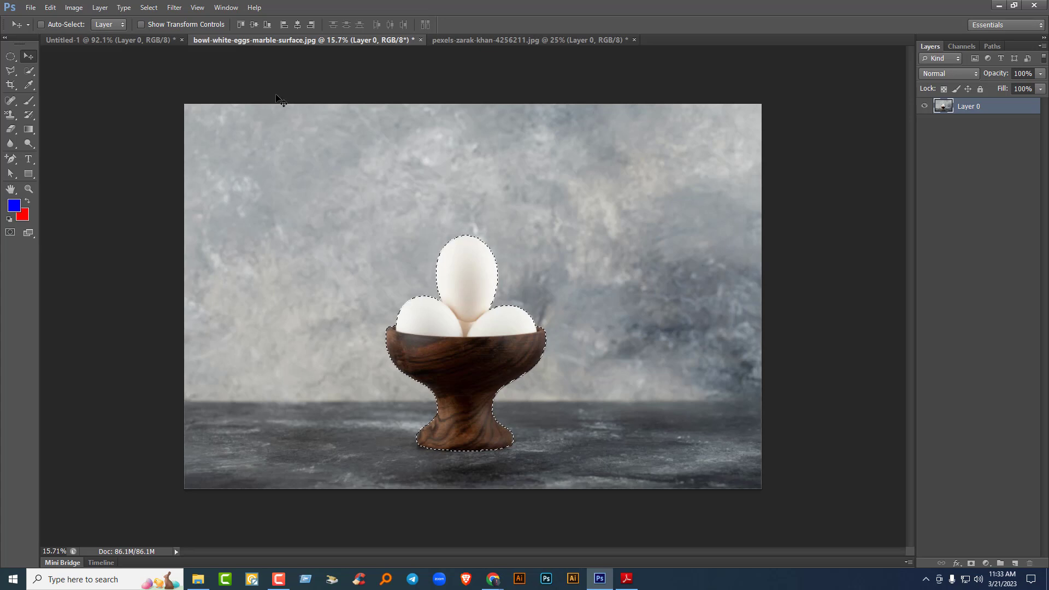
{"action": "left_click", "coordinate": [148, 7]}
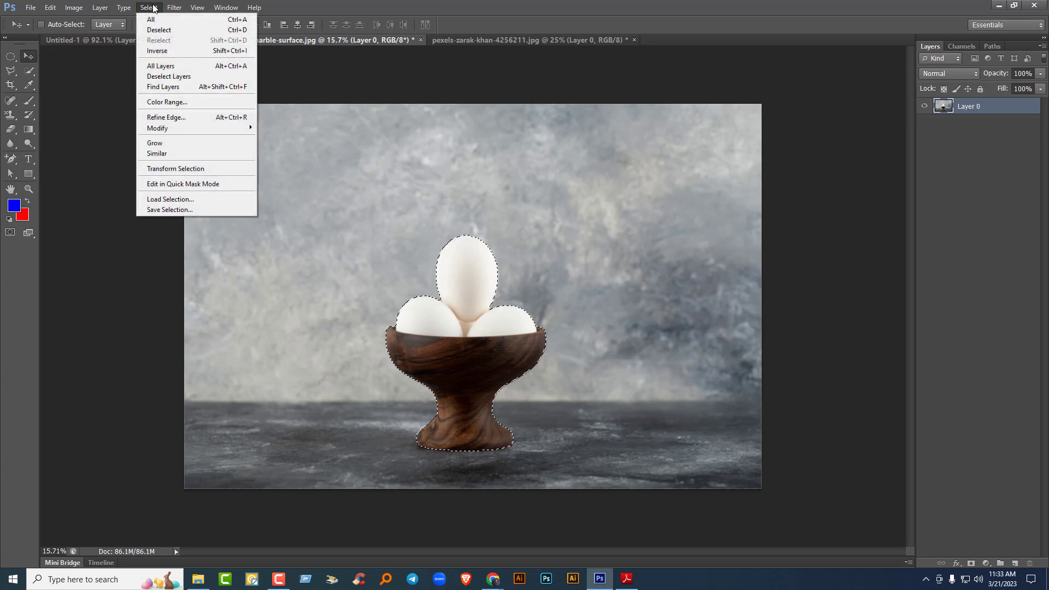
{"action": "left_click", "coordinate": [163, 50]}
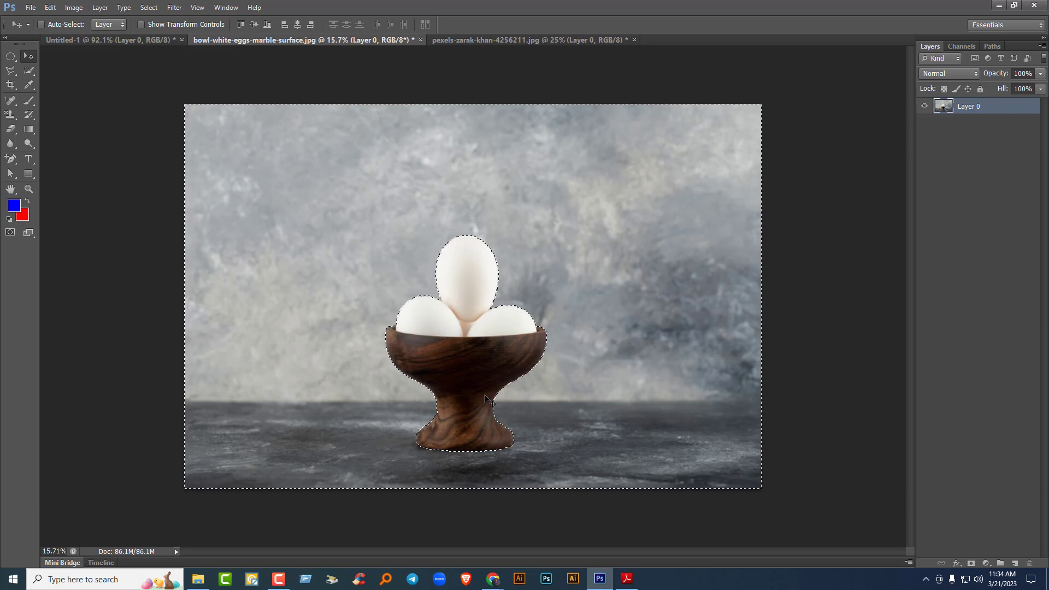
{"action": "key", "text": "Delete"}
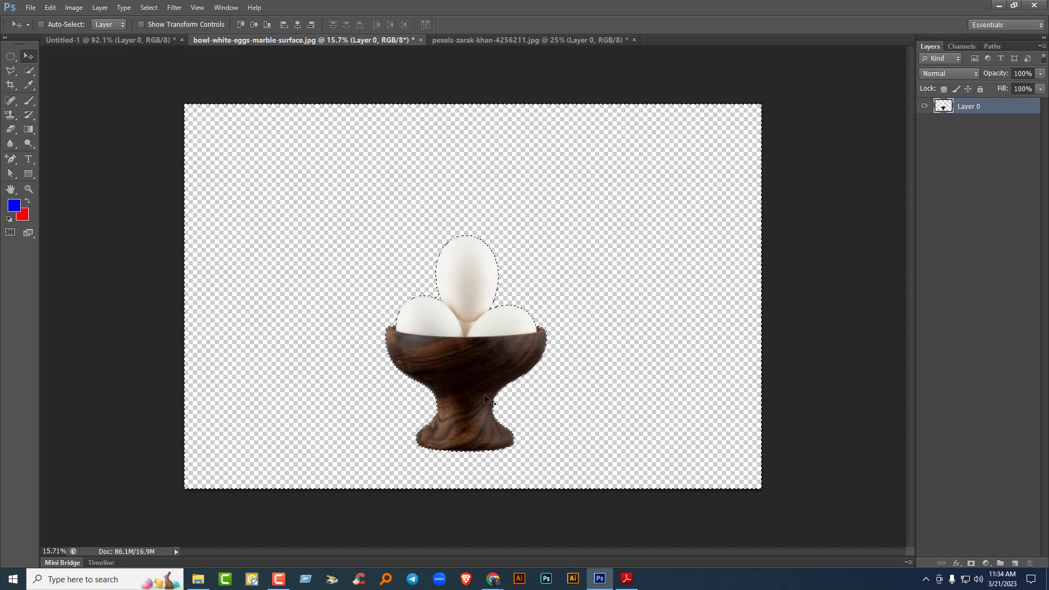
{"action": "key", "text": "ctrl+z"}
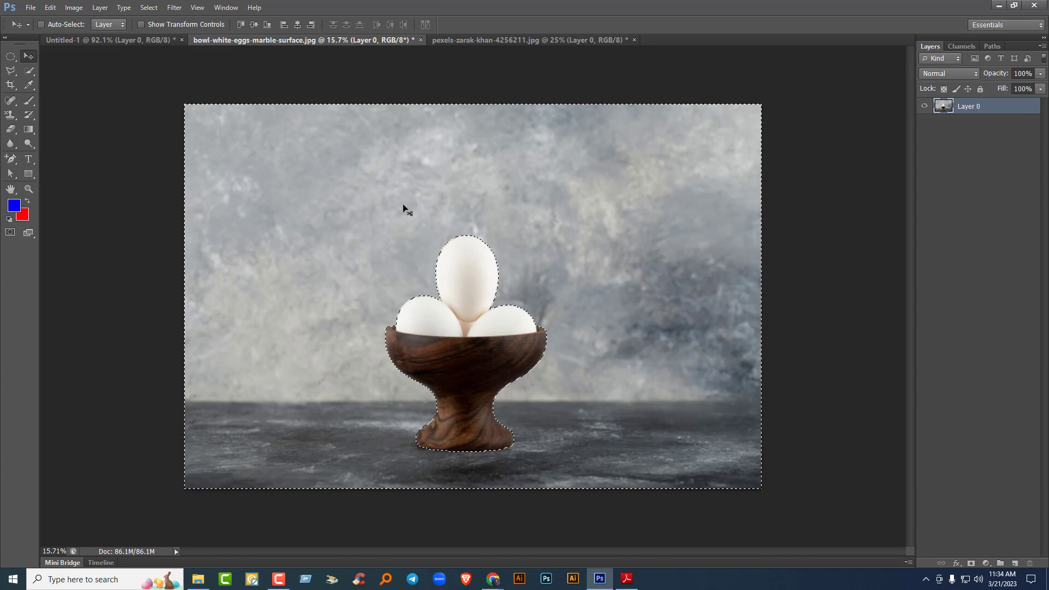
{"action": "key", "text": "ctrl+shift+i"}
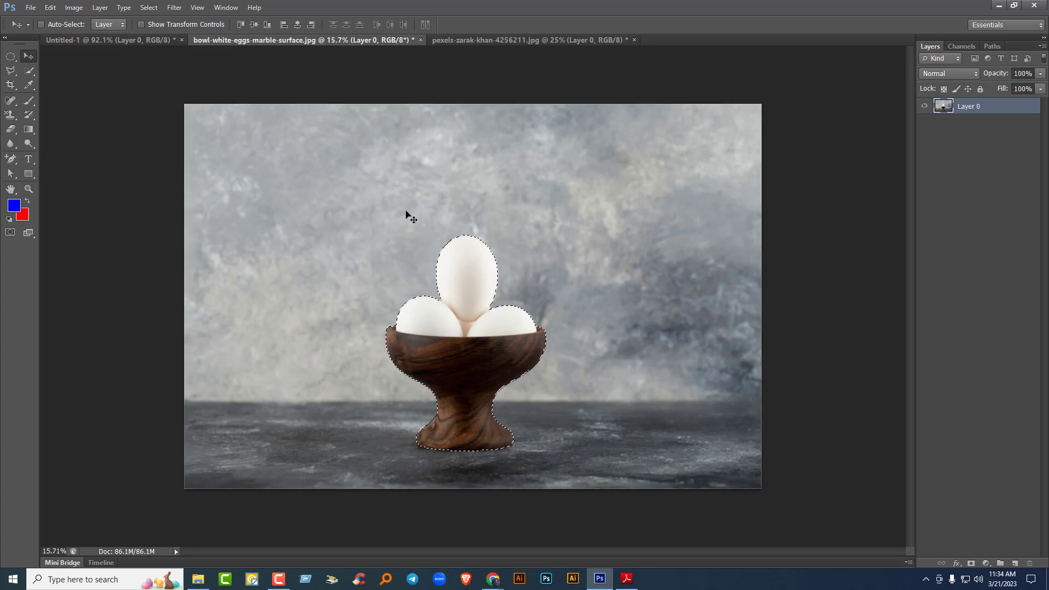
- Paste the bowl with eggs into the desk image, scale it down, and place it on the desk in front of the glass bottle
{"action": "left_click", "coordinate": [456, 39]}
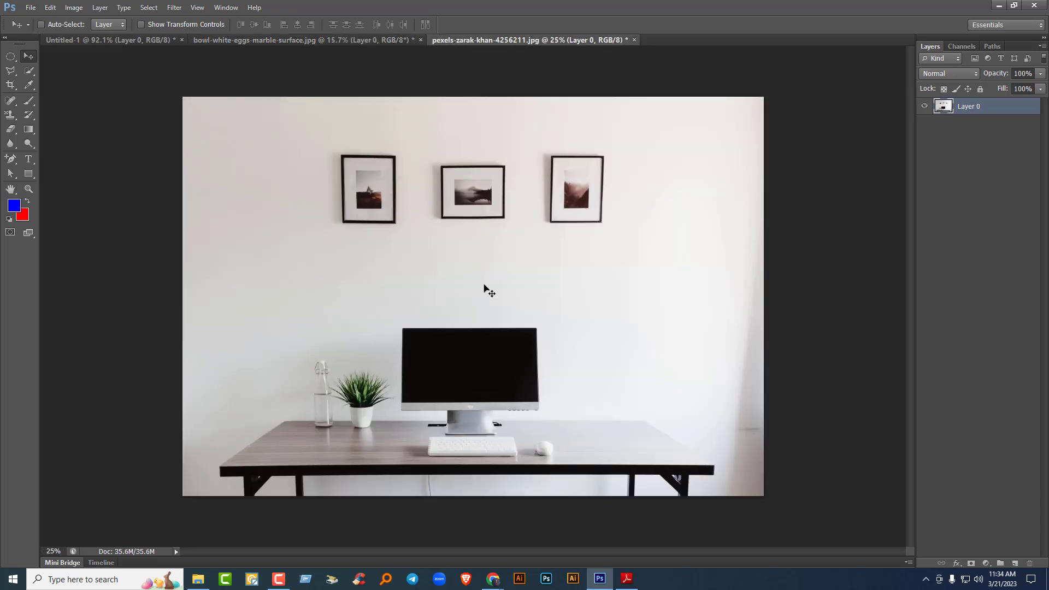
{"action": "key", "text": "ctrl+v"}
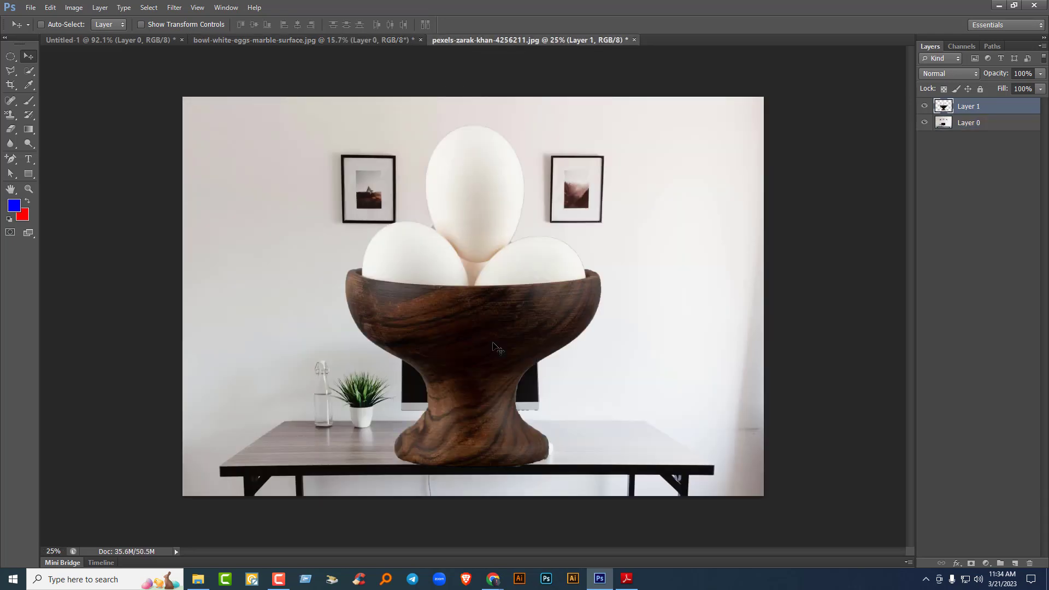
{"action": "key", "text": "ctrl+t"}
{"action": "left_click_drag", "start_coordinate": [600, 125], "coordinate": [306, 432]}
{"action": "key", "text": "Return"}
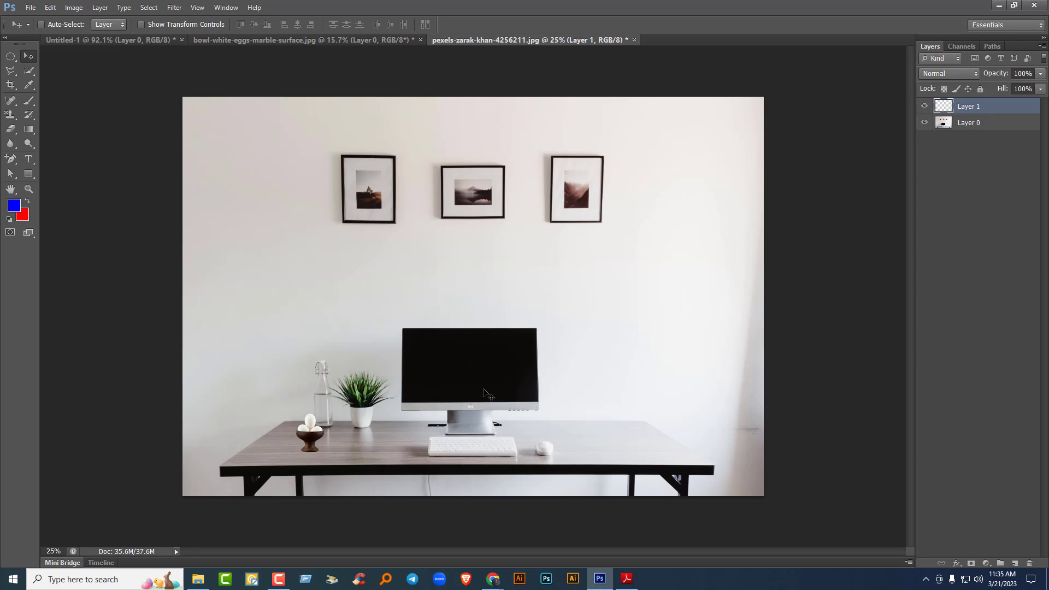
- Clear the selection around the bowl in bowl-white-eggs-marble-surface.jpg and activate the Magic Wand tool
{"action": "left_click", "coordinate": [310, 43]}
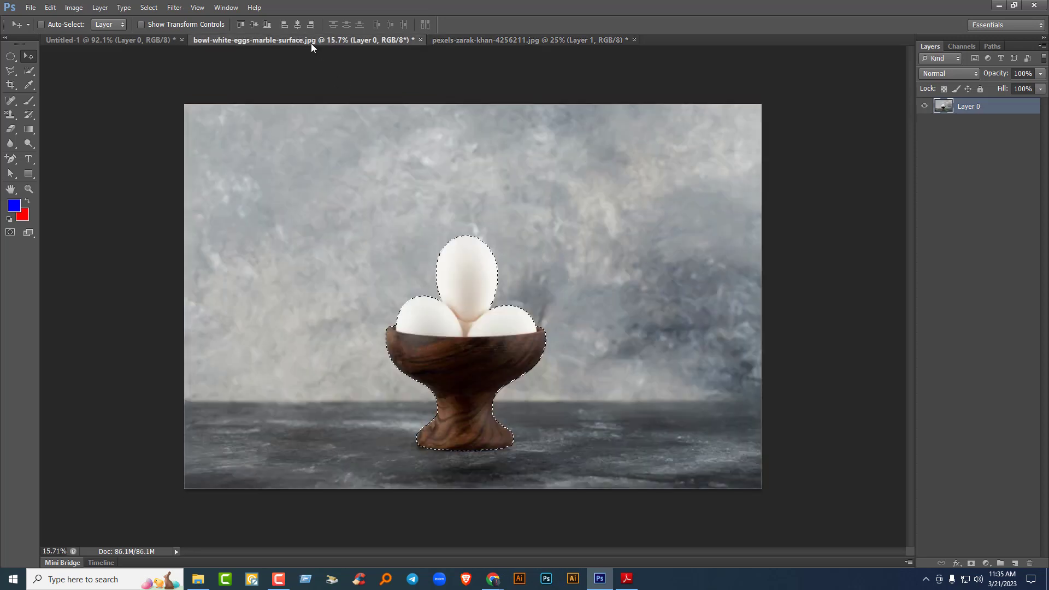
{"action": "key", "text": "ctrl+d"}
{"action": "left_click", "coordinate": [29, 70]}
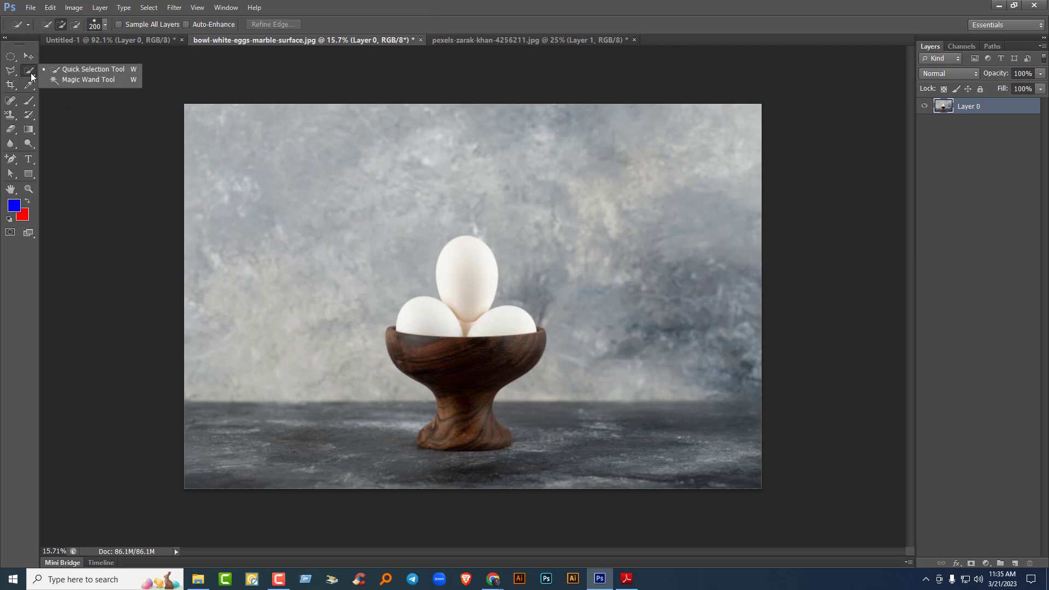
{"action": "left_click", "coordinate": [86, 80]}
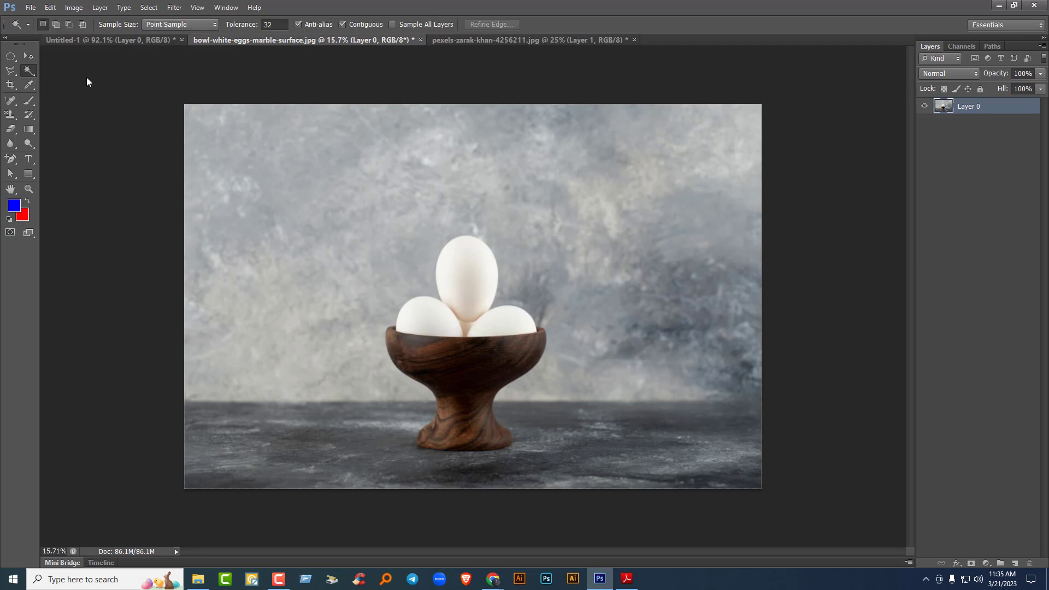
- Close the desk image without saving, and open 229727-P2FTDF-234.jpg together with the Flying bird various view collection set image
{"action": "left_click", "coordinate": [634, 40]}
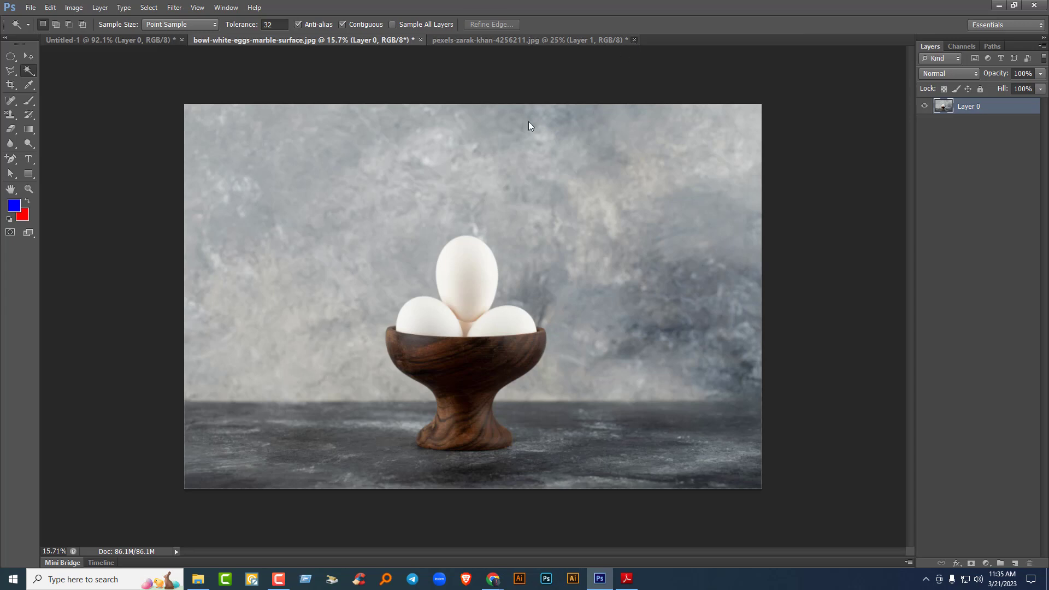
{"action": "left_click", "coordinate": [523, 216]}
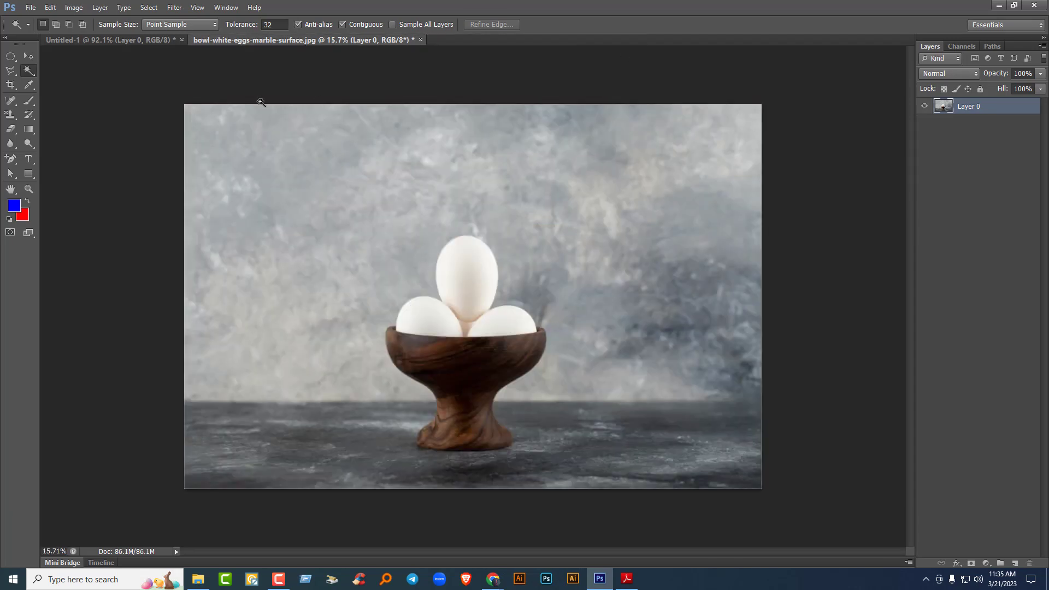
{"action": "left_click", "coordinate": [30, 8]}
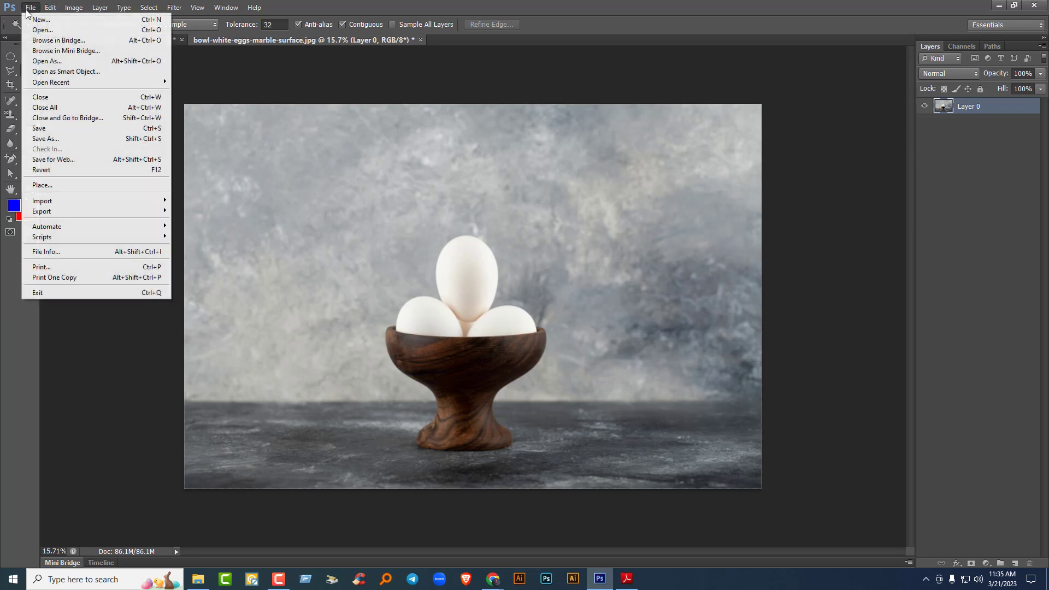
{"action": "left_click", "coordinate": [52, 30]}
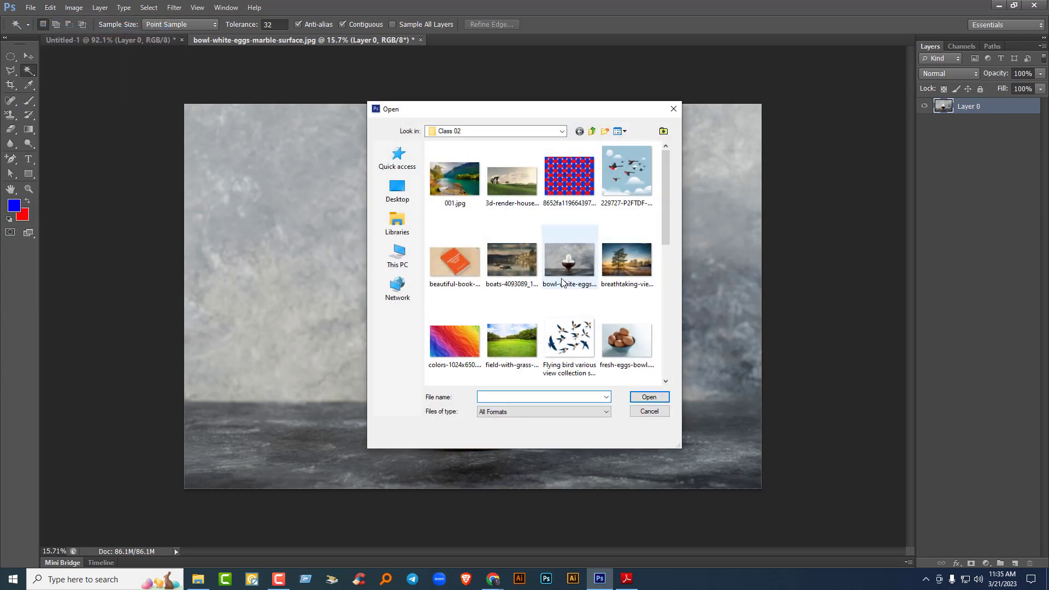
{"action": "left_click", "coordinate": [637, 178]}
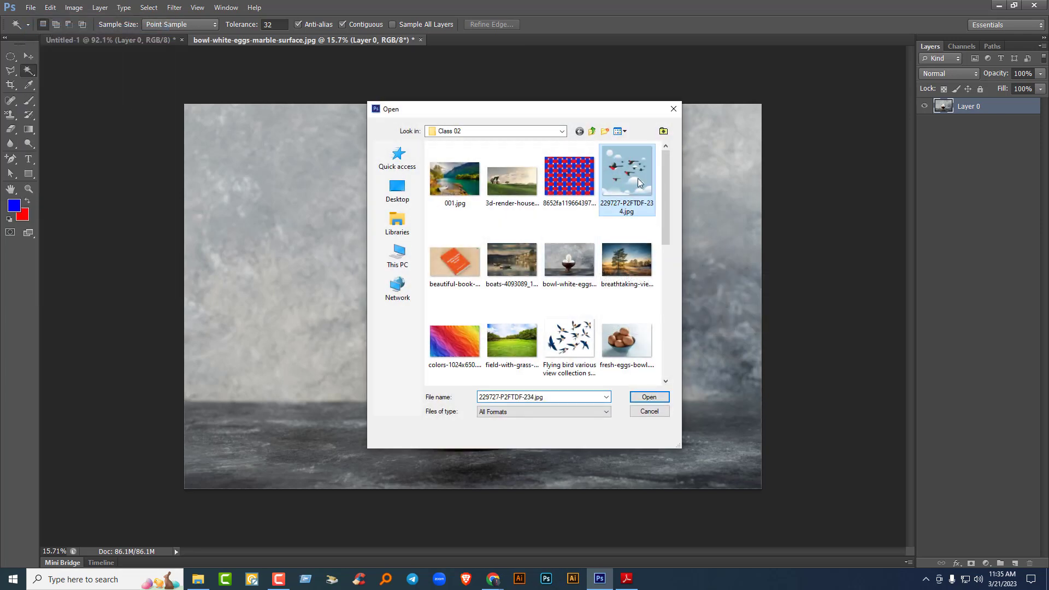
{"action": "left_click", "coordinate": [569, 339], "text": "ctrl"}
{"action": "left_click", "coordinate": [644, 397]}
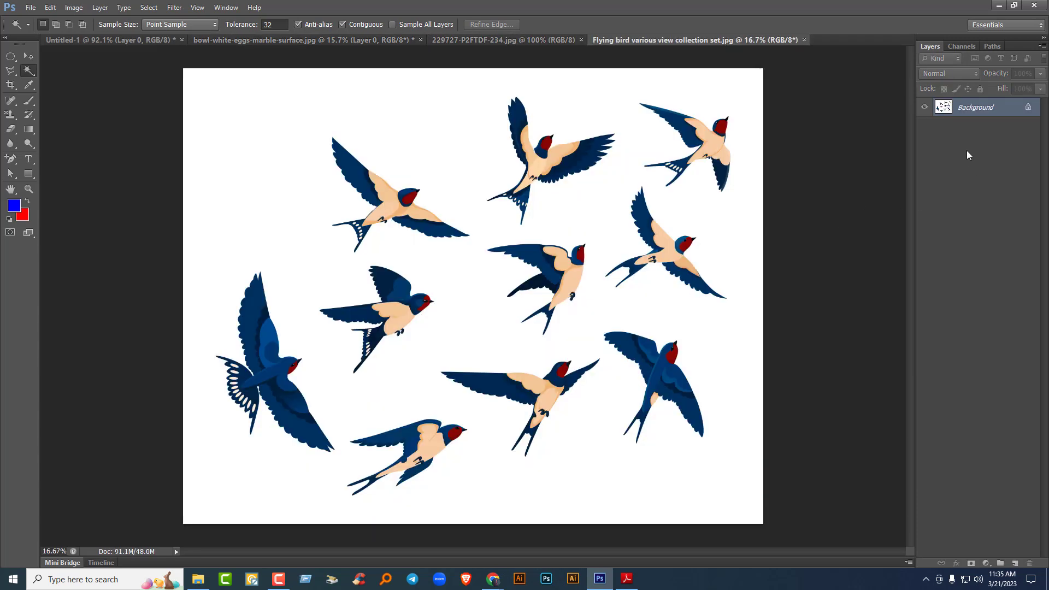
- Convert the flying bird image's Background into a regular layer, select its white area with the Magic Wand, and deselect it
{"action": "double_click", "coordinate": [1019, 113]}
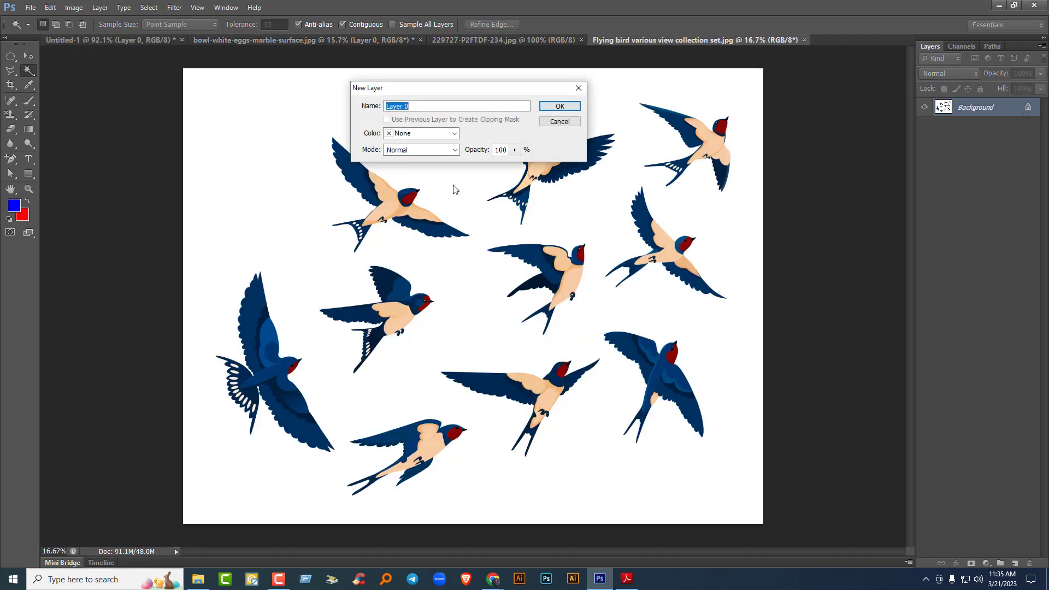
{"action": "left_click", "coordinate": [562, 107]}
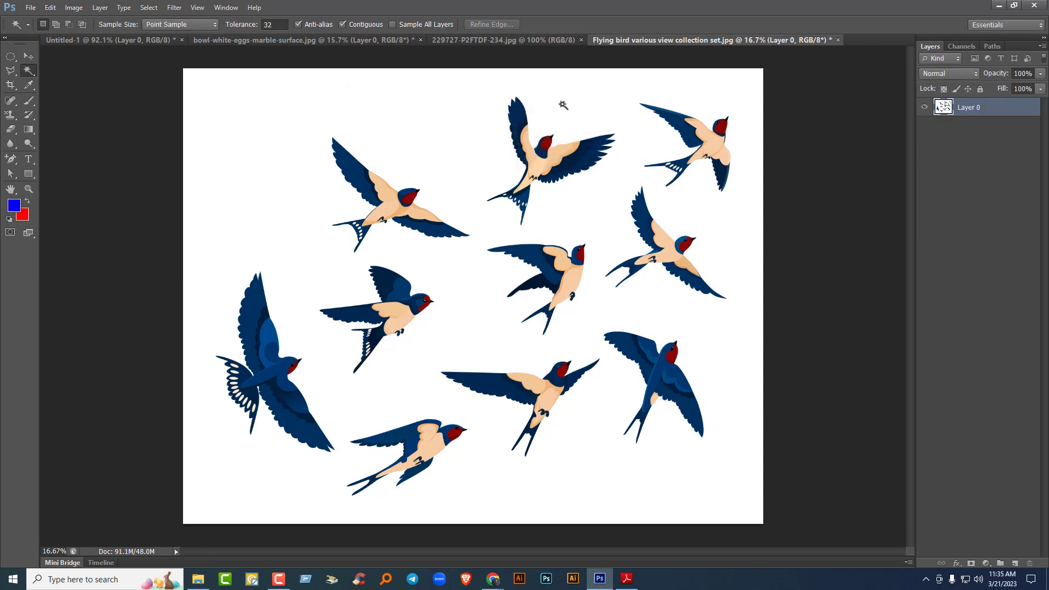
{"action": "left_click", "coordinate": [563, 107]}
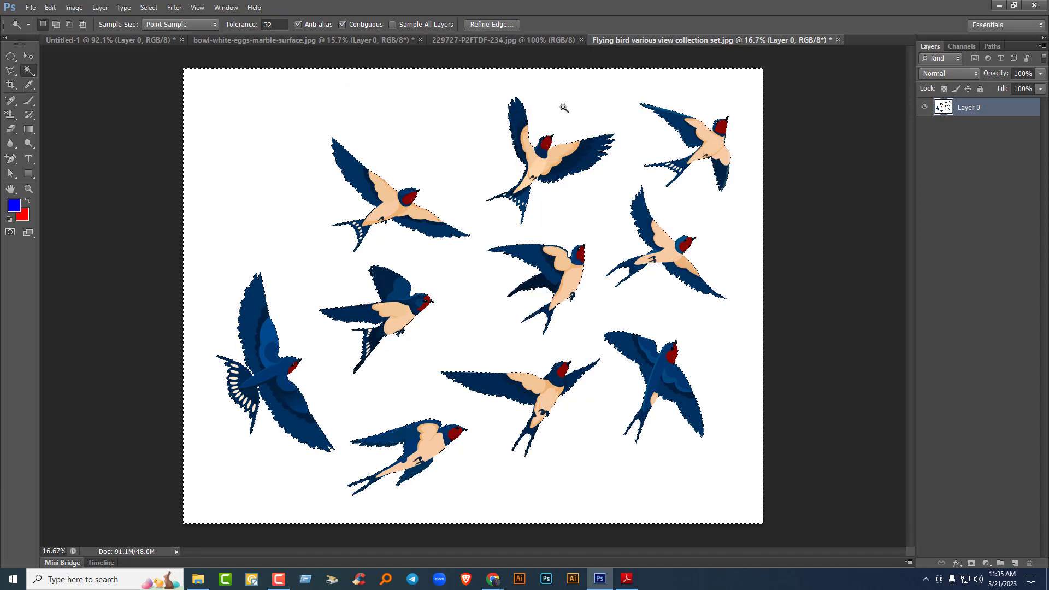
{"action": "left_click", "coordinate": [29, 56]}
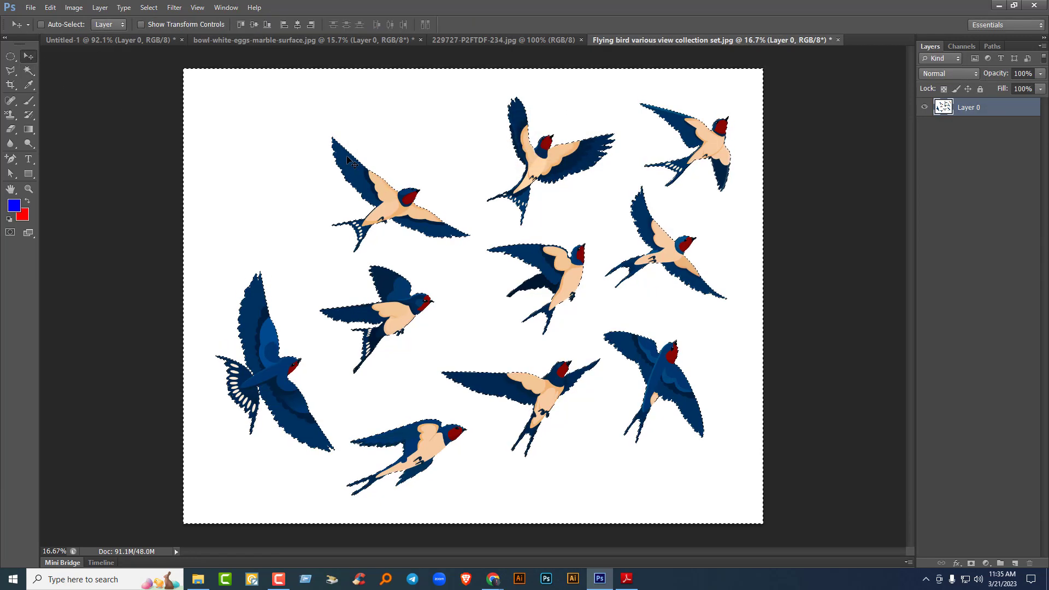
{"action": "key", "text": "ctrl+d"}
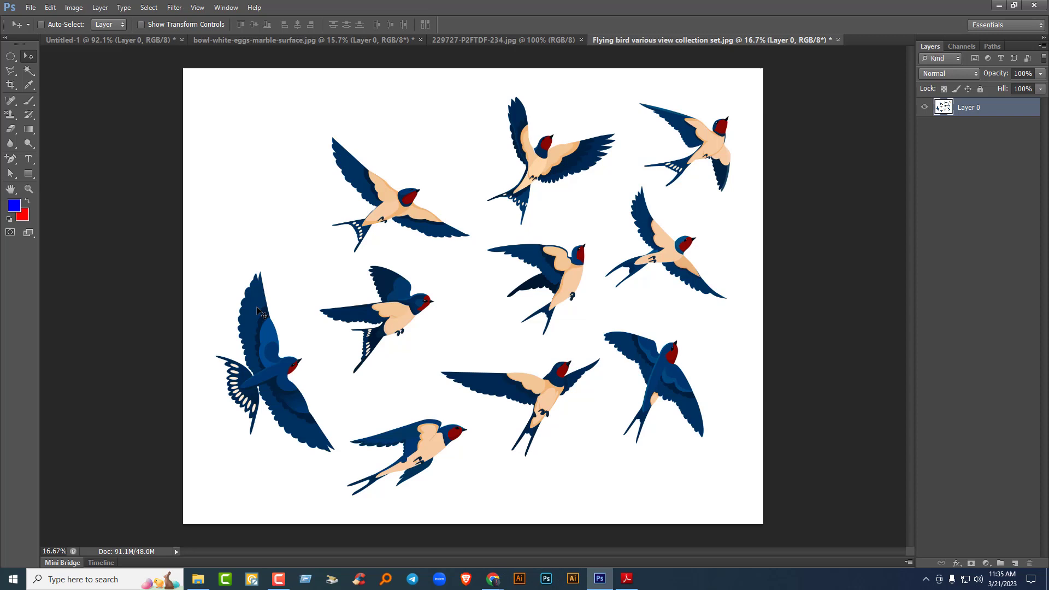
- Select the white area around the birds with the Magic Wand at tolerance 32, delete it, and undo the deletion
{"action": "left_click", "coordinate": [29, 73]}
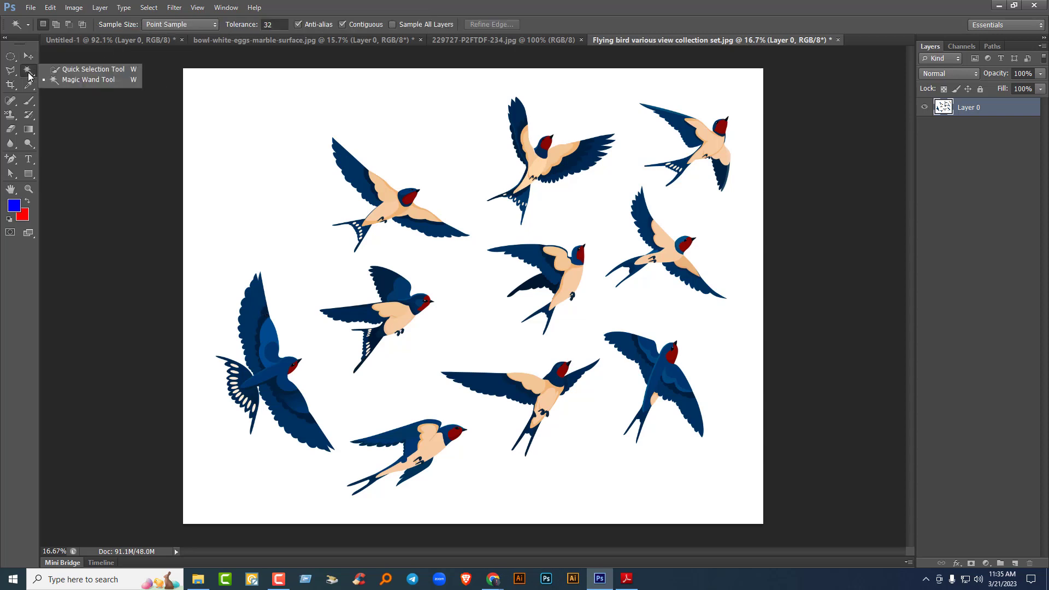
{"action": "left_click", "coordinate": [93, 81]}
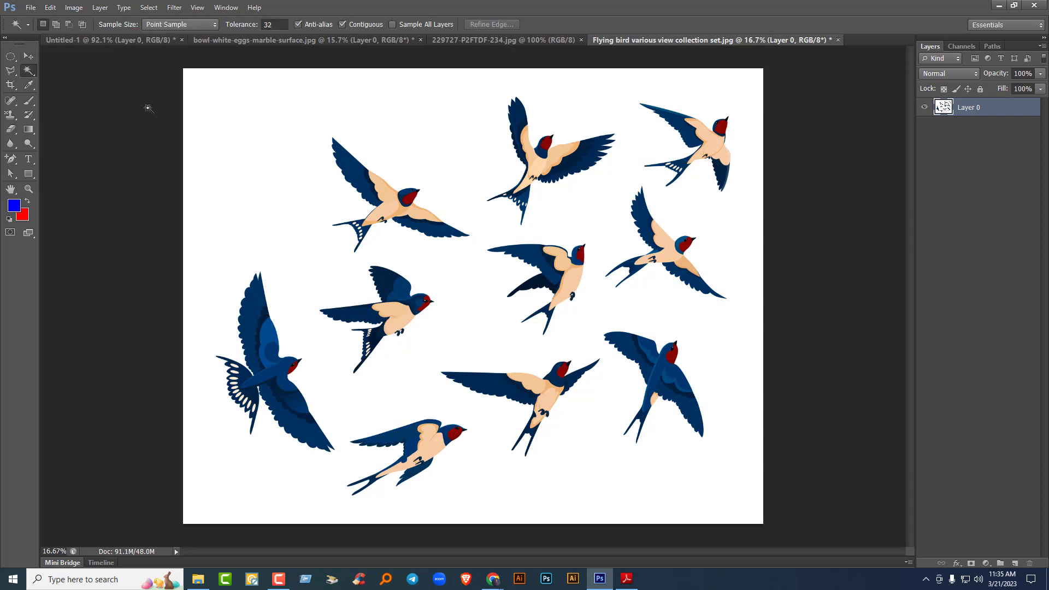
{"action": "left_click", "coordinate": [293, 147]}
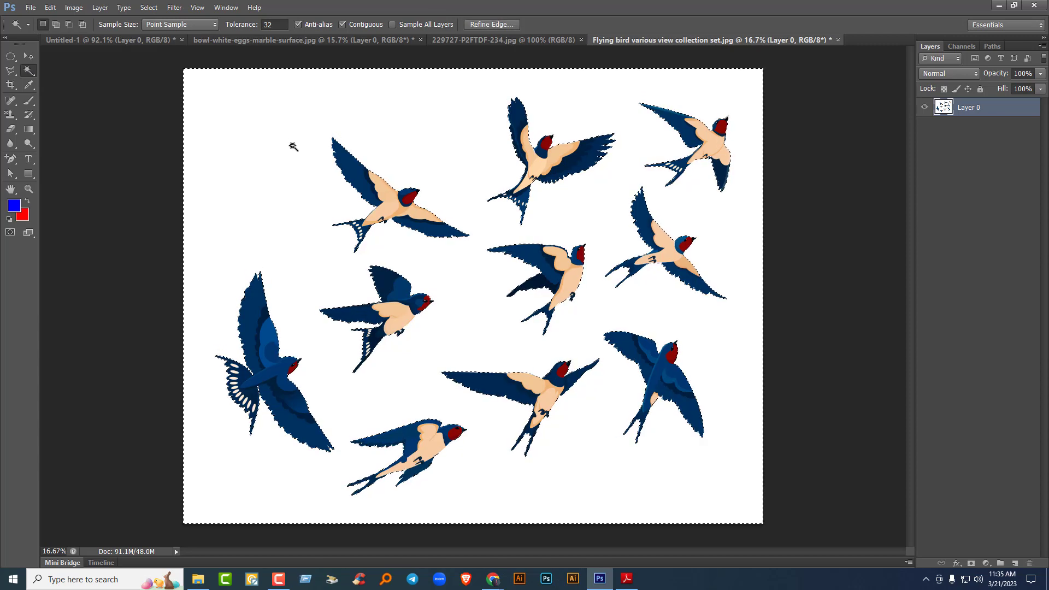
{"action": "key", "text": "Delete"}
{"action": "key", "text": "ctrl+alt+z"}
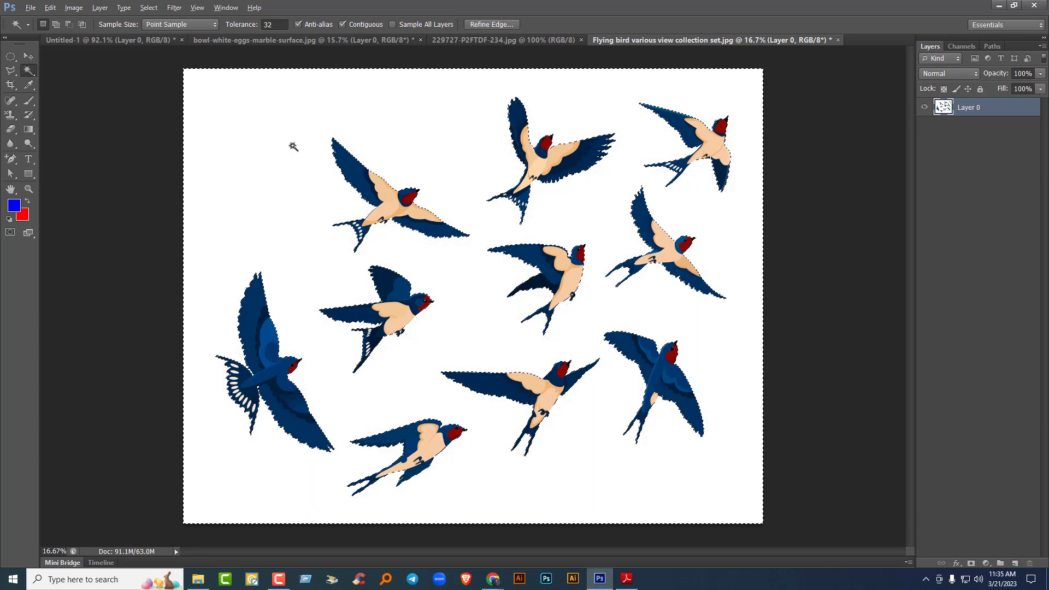
- Fill the selected area around the birds with the blue foreground colour, deselect, and undo both changes
{"action": "key", "text": "alt+BackSpace"}
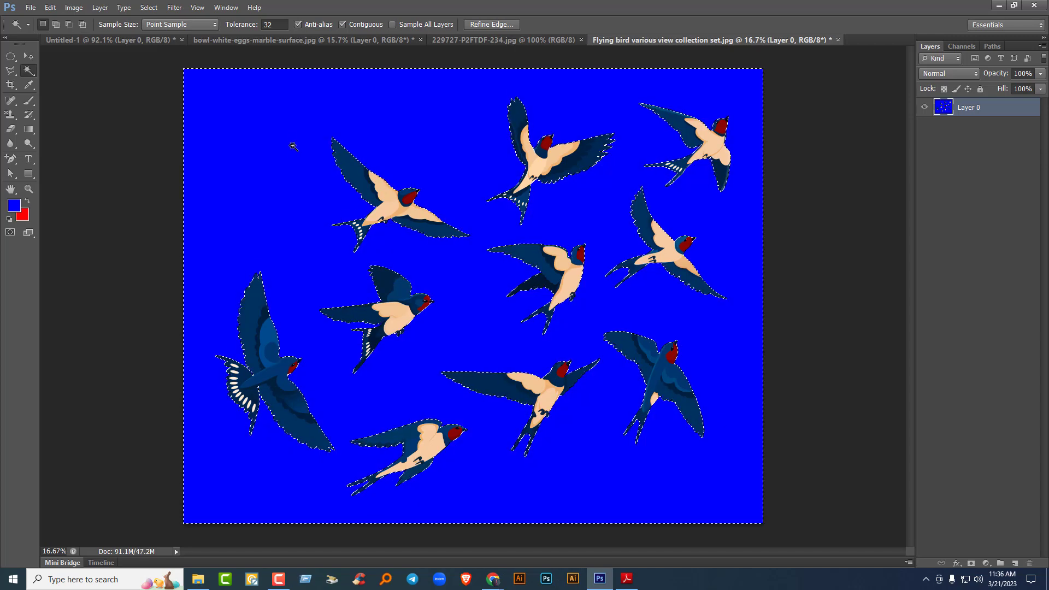
{"action": "key", "text": "ctrl+d"}
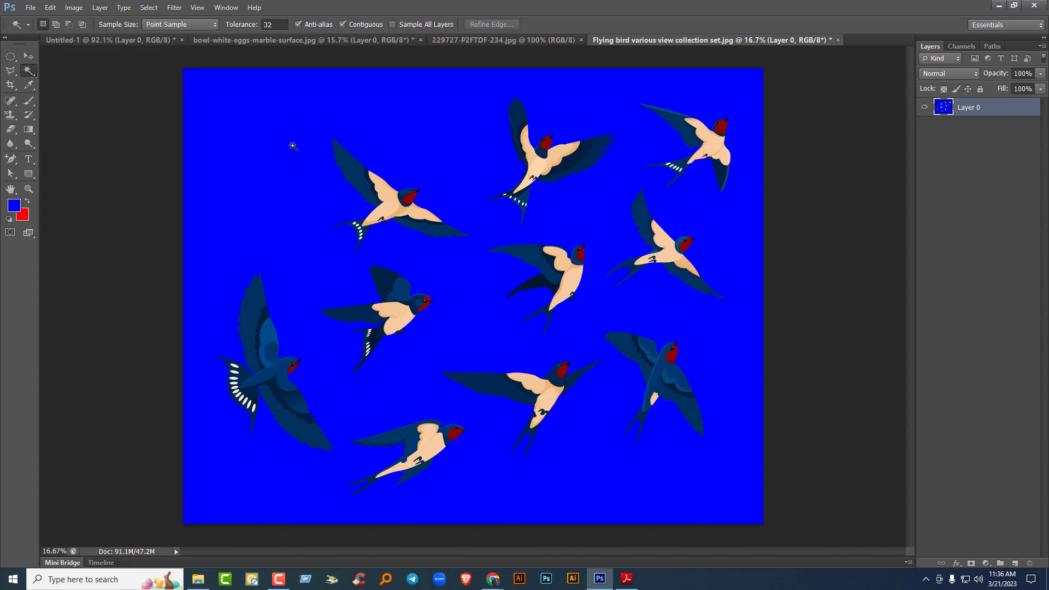
{"action": "key", "text": "ctrl+alt+z"}
{"action": "key", "text": "ctrl+alt+z"}
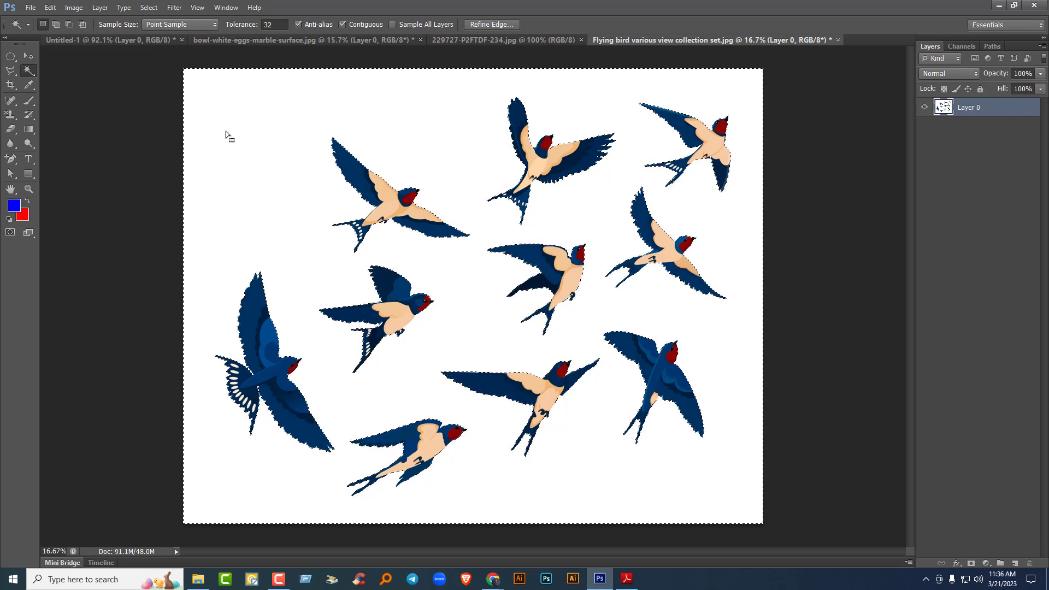
- Try the Magic Wand on the birds' dark blue wings, delete the large bird's lower wing area, undo the deletion, and deselect
{"action": "left_click", "coordinate": [354, 169]}
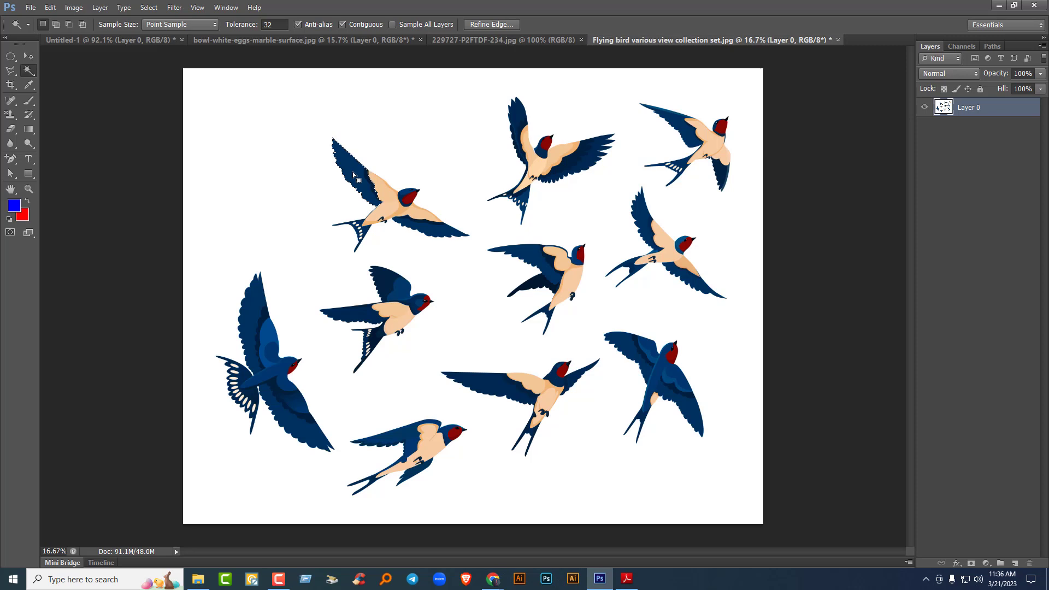
{"action": "left_click", "coordinate": [250, 306]}
{"action": "left_click", "coordinate": [296, 429]}
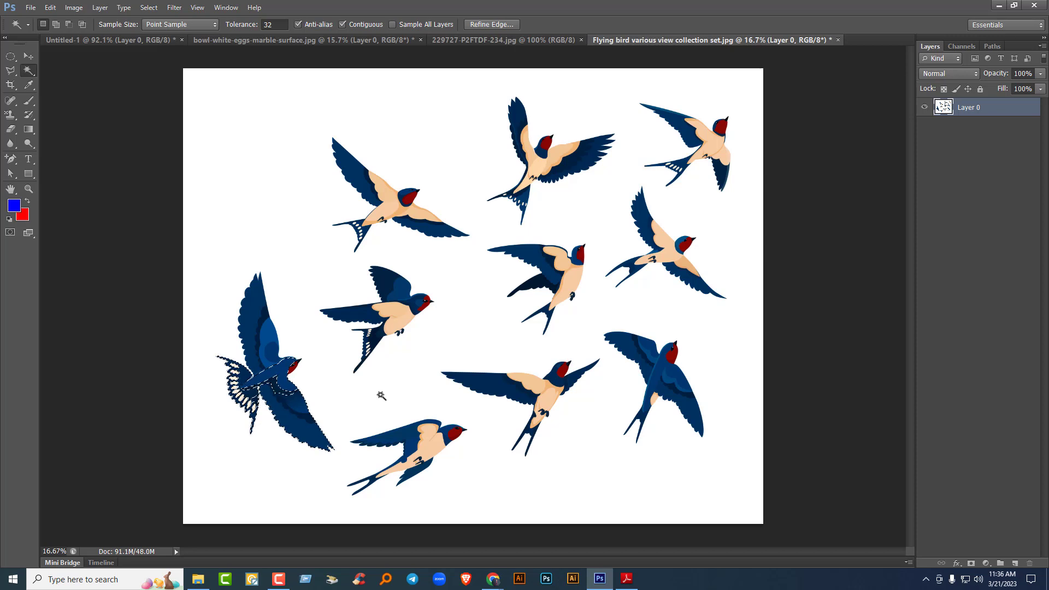
{"action": "key", "text": "Delete"}
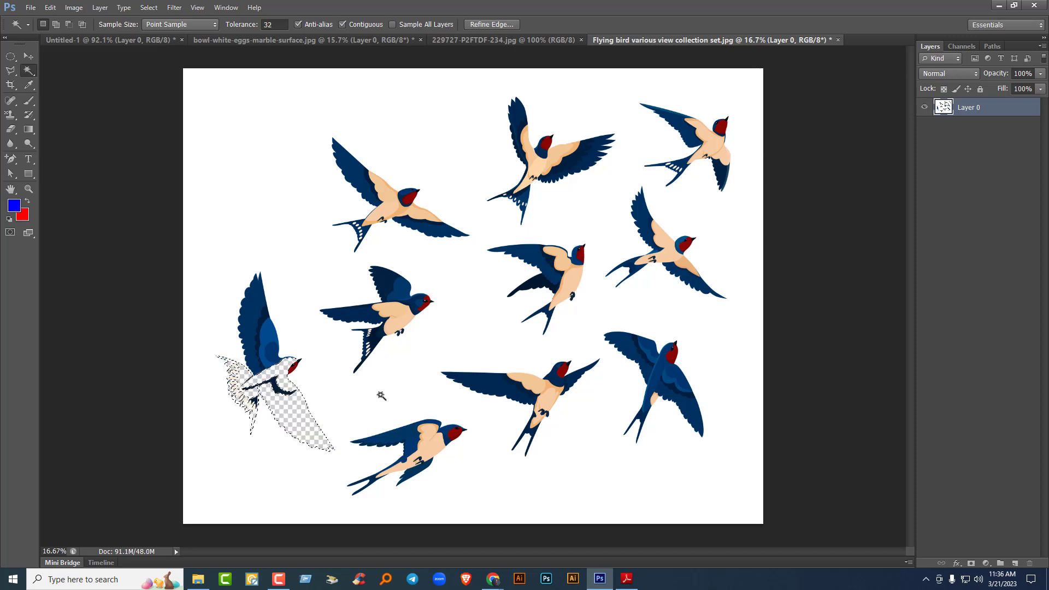
{"action": "key", "text": "ctrl+z"}
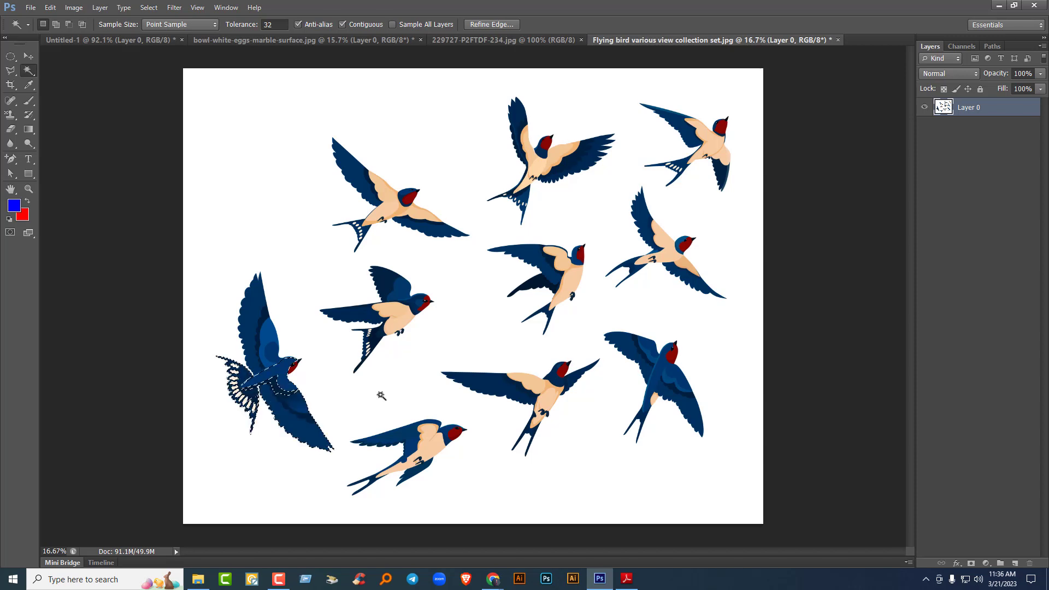
{"action": "key", "text": "ctrl+d"}
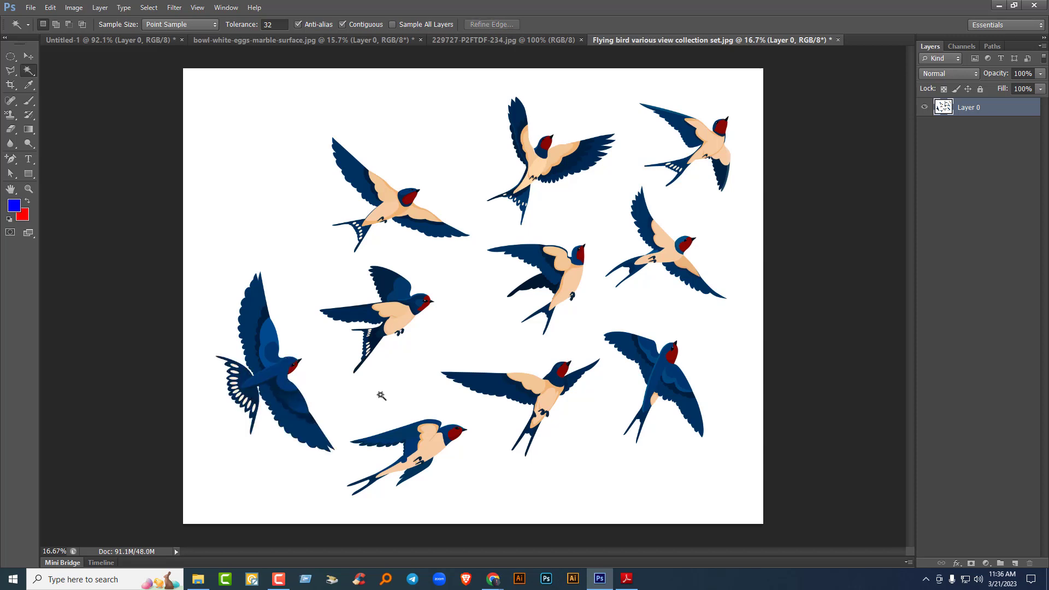
{"action": "right_click", "coordinate": [30, 72]}
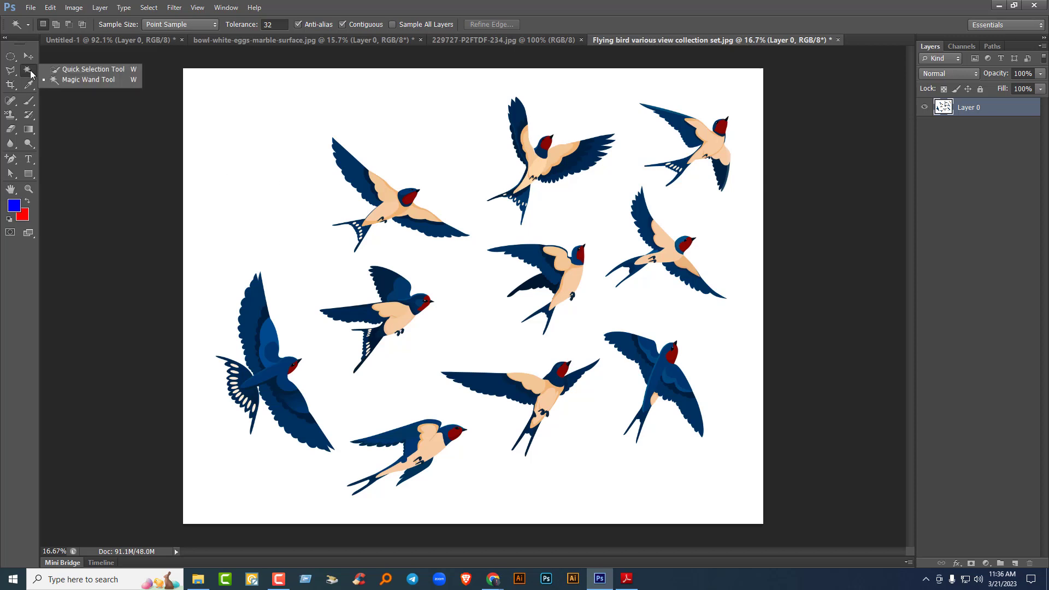
{"action": "left_click", "coordinate": [59, 69]}
{"action": "left_click", "coordinate": [14, 72]}
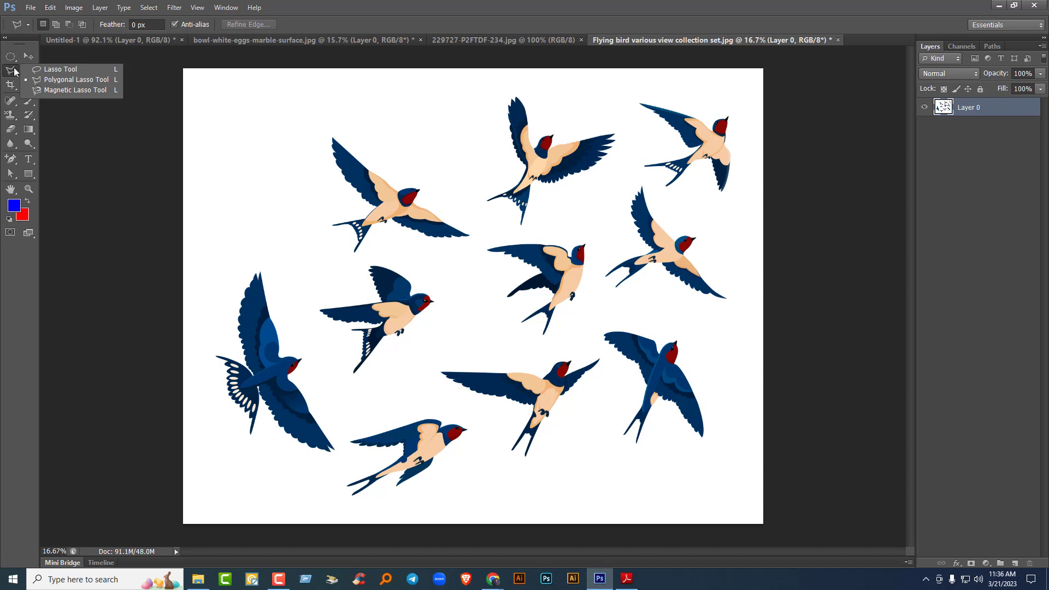
- Close 229727-P2FTDF-234.jpg and the Flying bird various view collection set image without saving changes
{"action": "left_click", "coordinate": [480, 40]}
{"action": "left_click", "coordinate": [503, 40]}
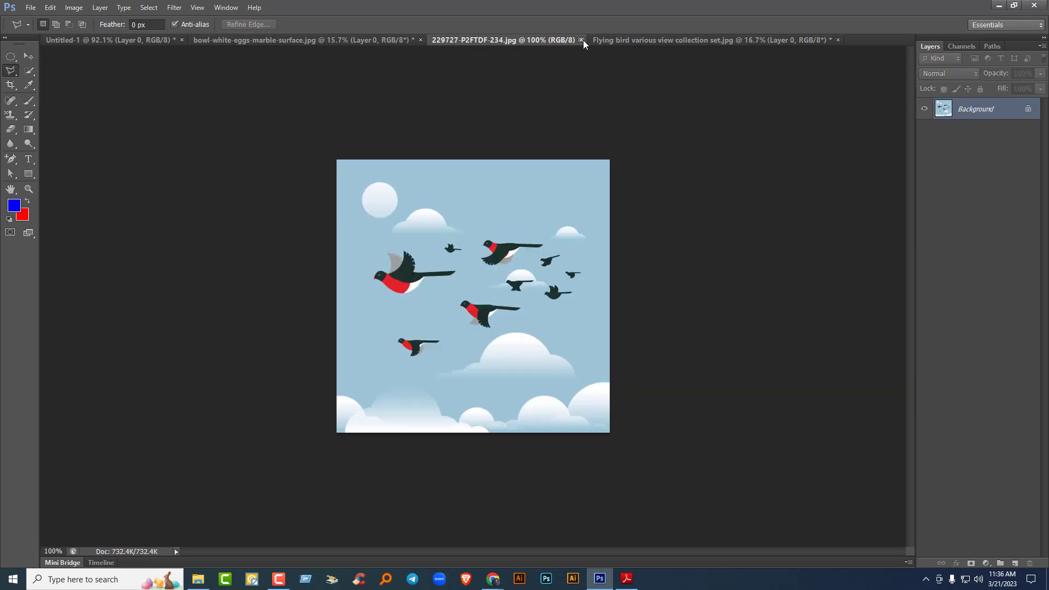
{"action": "left_click", "coordinate": [581, 39]}
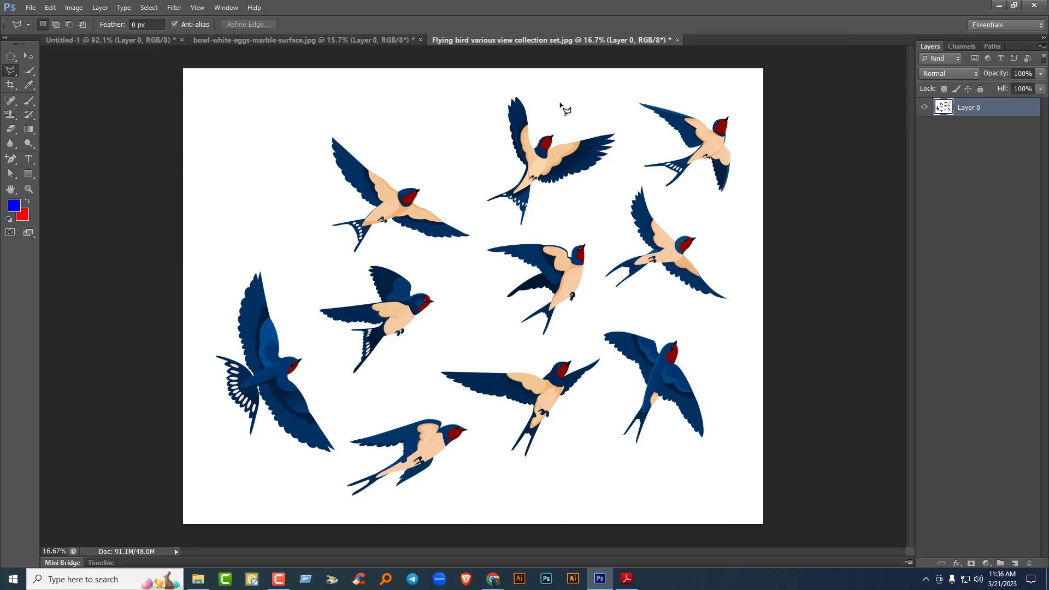
{"action": "left_click", "coordinate": [677, 40]}
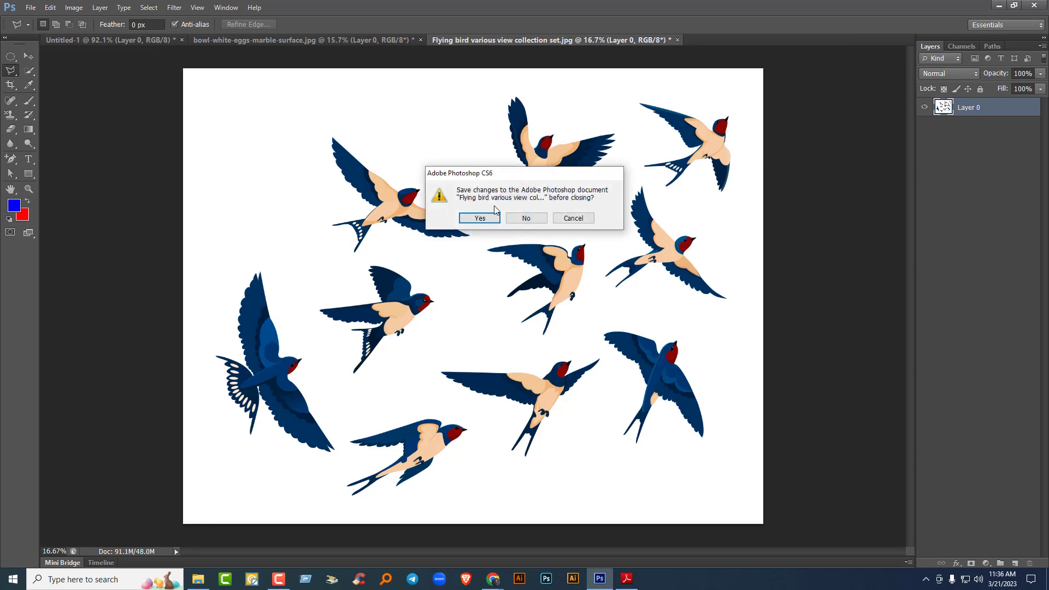
{"action": "left_click", "coordinate": [538, 217]}
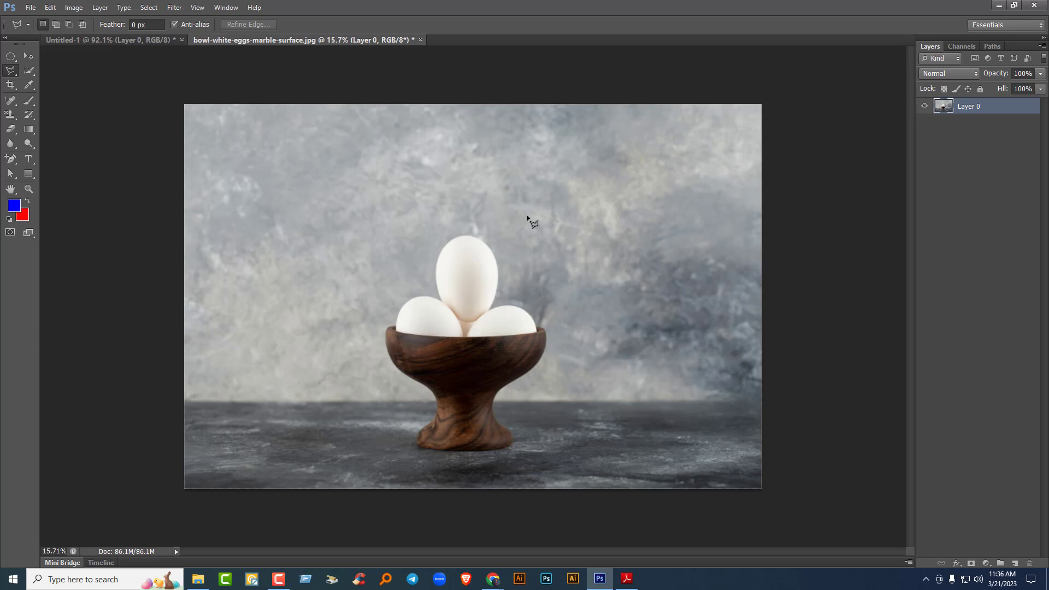
- Outline the wooden bowl and its three eggs freehand with the Lasso Tool to select them
{"action": "left_click", "coordinate": [9, 70]}
{"action": "left_click", "coordinate": [8, 73]}
{"action": "mouse_move", "coordinate": [8, 74]}
{"action": "left_mouse_down"}
{"action": "mouse_move", "coordinate": [57, 79]}
{"action": "mouse_move", "coordinate": [70, 70]}
{"action": "left_mouse_up"}
{"action": "scroll", "coordinate": [433, 317], "scroll_direction": "up", "scroll_amount": 2, "text": "alt"}
{"action": "scroll", "coordinate": [433, 320], "scroll_direction": "up", "scroll_amount": 2, "text": "alt"}
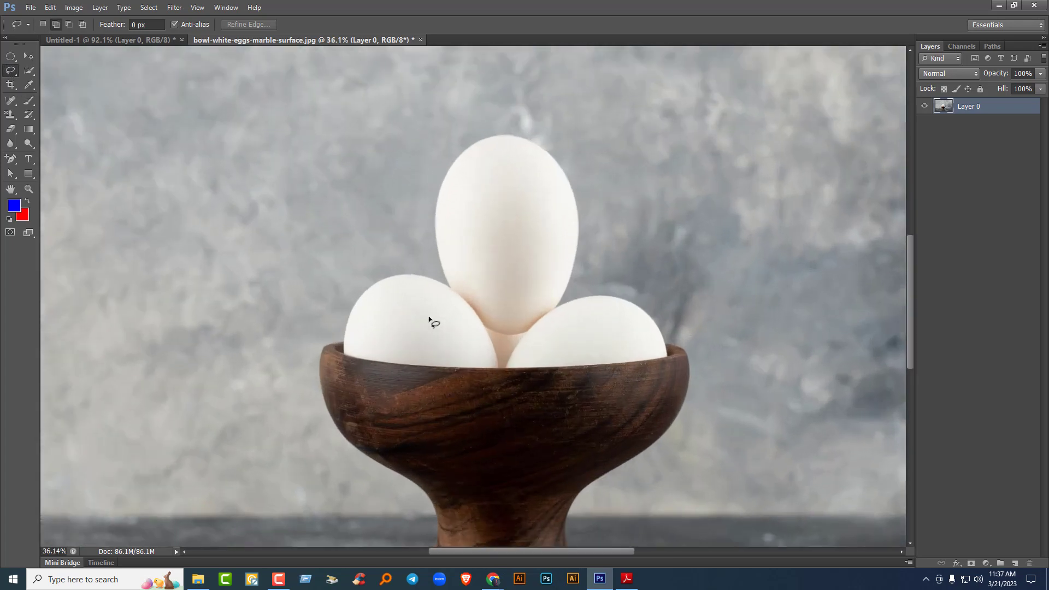
{"action": "left_click_drag", "start_coordinate": [528, 417], "coordinate": [506, 300]}
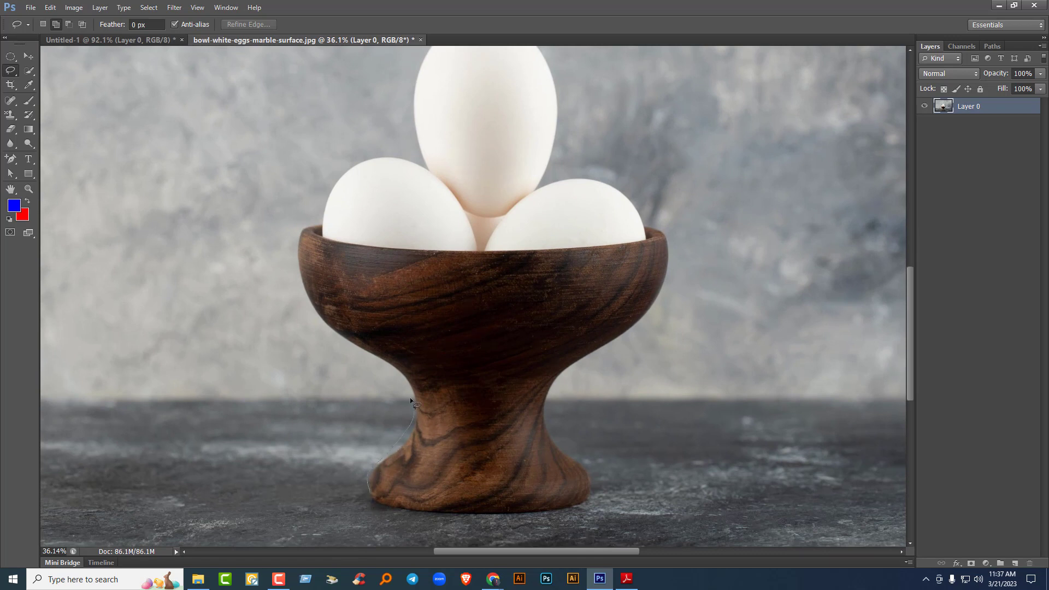
{"action": "left_click_drag", "start_coordinate": [368, 353], "coordinate": [353, 343]}
{"action": "mouse_move", "coordinate": [306, 307]}
{"action": "left_mouse_down"}
{"action": "mouse_move", "coordinate": [290, 264]}
{"action": "mouse_move", "coordinate": [302, 230]}
{"action": "mouse_move", "coordinate": [321, 222]}
{"action": "mouse_move", "coordinate": [356, 158]}
{"action": "mouse_move", "coordinate": [429, 164]}
{"action": "mouse_move", "coordinate": [416, 115]}
{"action": "mouse_move", "coordinate": [421, 229]}
{"action": "mouse_move", "coordinate": [426, 181]}
{"action": "mouse_move", "coordinate": [455, 144]}
{"action": "mouse_move", "coordinate": [505, 133]}
{"action": "mouse_move", "coordinate": [543, 162]}
{"action": "mouse_move", "coordinate": [567, 227]}
{"action": "mouse_move", "coordinate": [544, 295]}
{"action": "mouse_move", "coordinate": [608, 283]}
{"action": "mouse_move", "coordinate": [656, 326]}
{"action": "mouse_move", "coordinate": [677, 348]}
{"action": "mouse_move", "coordinate": [670, 425]}
{"action": "mouse_move", "coordinate": [686, 226]}
{"action": "mouse_move", "coordinate": [687, 242]}
{"action": "mouse_move", "coordinate": [596, 282]}
{"action": "left_mouse_up"}
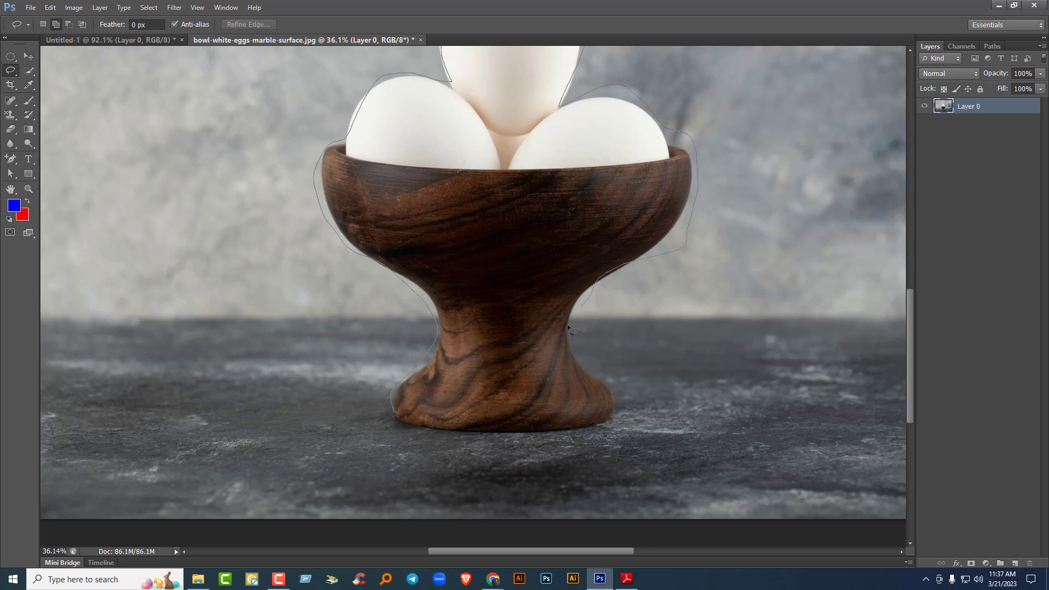
{"action": "left_click_drag", "start_coordinate": [575, 364], "coordinate": [609, 385]}
{"action": "left_click_drag", "start_coordinate": [578, 427], "coordinate": [481, 431]}
{"action": "left_click_drag", "start_coordinate": [399, 423], "coordinate": [393, 413]}
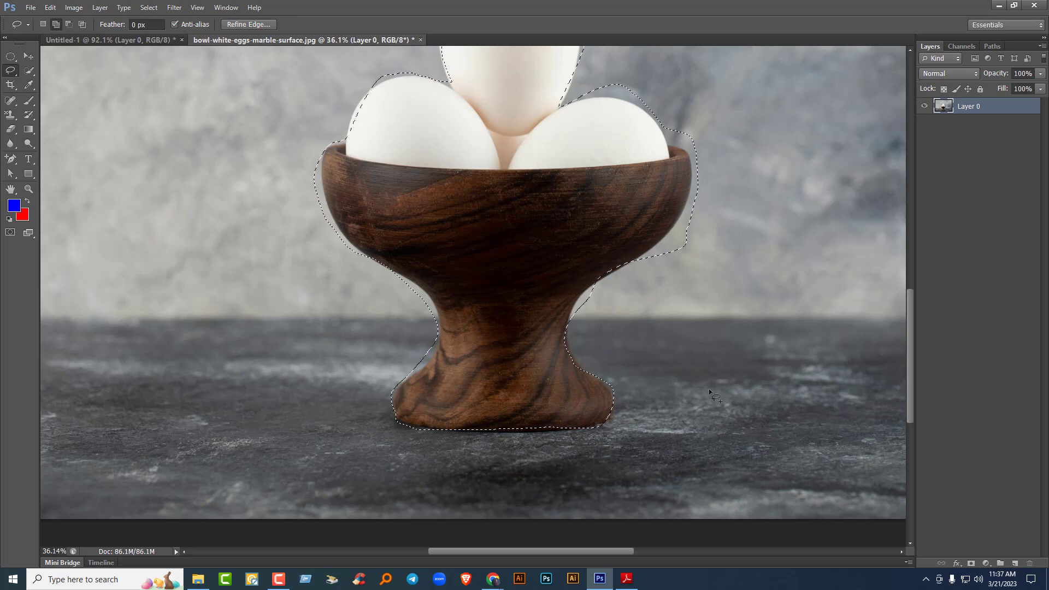
- Subtract the excess background along the bowl's right side from the selection with a freehand lasso
{"action": "scroll", "coordinate": [709, 388], "scroll_direction": "up", "scroll_amount": 3}
{"action": "scroll", "coordinate": [633, 421], "scroll_direction": "down", "scroll_amount": 2}
{"action": "scroll", "coordinate": [641, 361], "scroll_direction": "up", "scroll_amount": 2}
{"action": "mouse_move", "coordinate": [703, 222]}
{"action": "left_mouse_down"}
{"action": "mouse_move", "coordinate": [630, 438]}
{"action": "mouse_move", "coordinate": [681, 385]}
{"action": "left_mouse_up"}
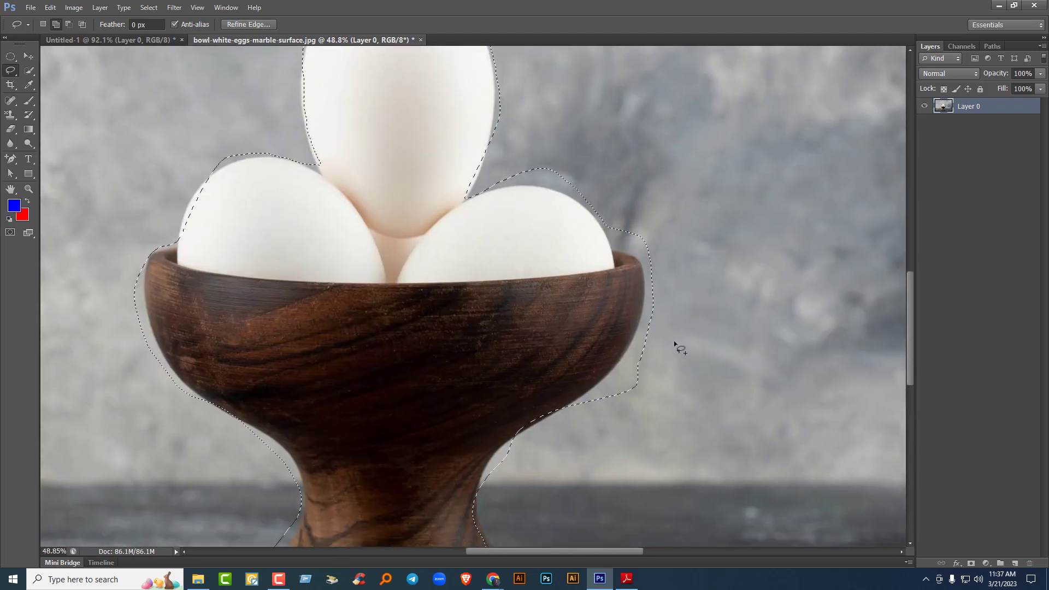
{"action": "left_click", "coordinate": [71, 24]}
{"action": "mouse_move", "coordinate": [628, 443]}
{"action": "left_mouse_down"}
{"action": "mouse_move", "coordinate": [575, 409]}
{"action": "mouse_move", "coordinate": [642, 323]}
{"action": "mouse_move", "coordinate": [641, 264]}
{"action": "mouse_move", "coordinate": [663, 239]}
{"action": "left_mouse_up"}
{"action": "mouse_move", "coordinate": [683, 353]}
{"action": "left_mouse_down"}
{"action": "mouse_move", "coordinate": [655, 383]}
{"action": "mouse_move", "coordinate": [360, 447]}
{"action": "mouse_move", "coordinate": [570, 431]}
{"action": "mouse_move", "coordinate": [495, 448]}
{"action": "mouse_move", "coordinate": [478, 490]}
{"action": "mouse_move", "coordinate": [520, 486]}
{"action": "mouse_move", "coordinate": [535, 420]}
{"action": "left_mouse_up"}
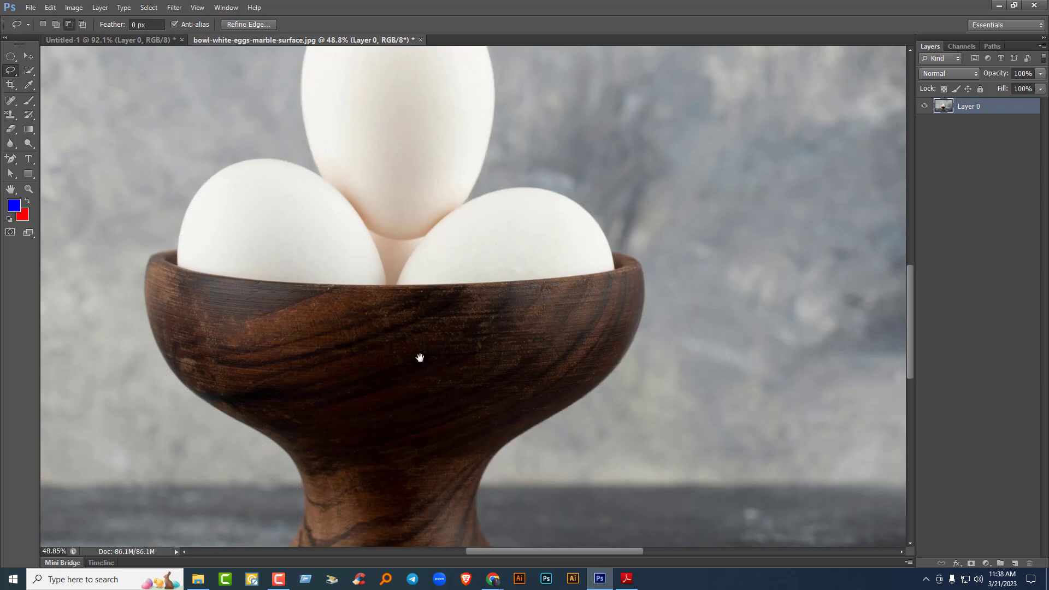
- Subtract the excess background above the right egg and around the left egg's upper edge from the selection
{"action": "scroll", "coordinate": [419, 356], "scroll_direction": "up", "scroll_amount": 5}
{"action": "mouse_move", "coordinate": [514, 270]}
{"action": "left_mouse_down"}
{"action": "mouse_move", "coordinate": [502, 301]}
{"action": "mouse_move", "coordinate": [571, 295]}
{"action": "left_mouse_up"}
{"action": "left_click_drag", "start_coordinate": [612, 316], "coordinate": [629, 361]}
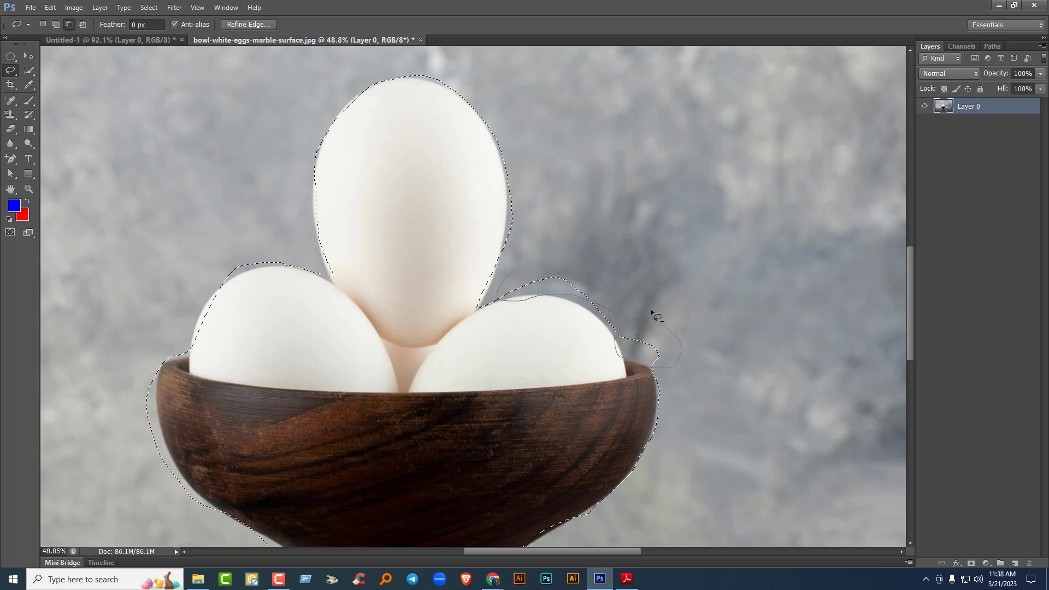
{"action": "left_click_drag", "start_coordinate": [599, 293], "coordinate": [563, 299]}
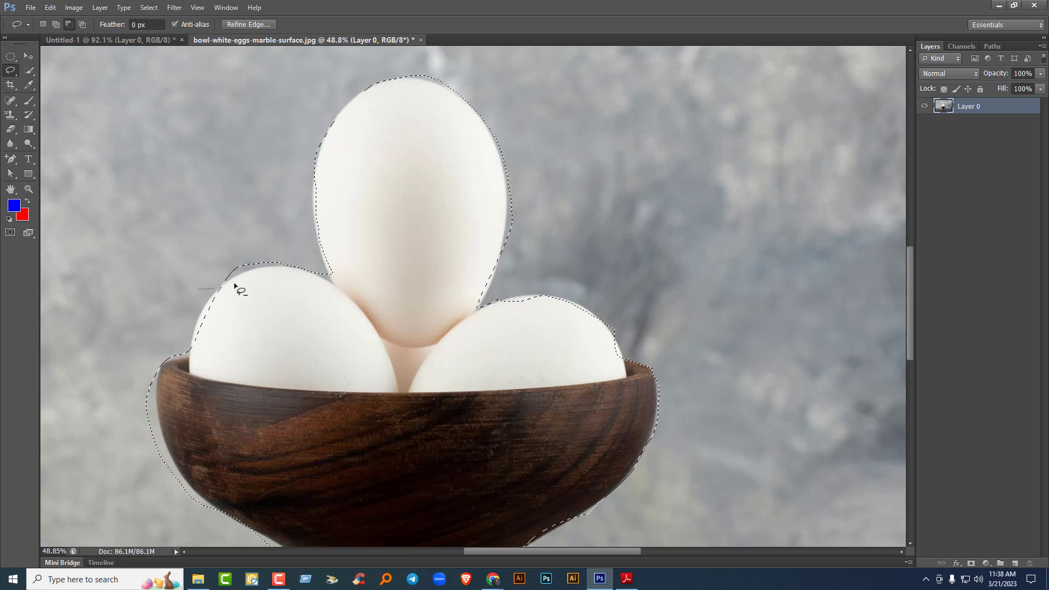
{"action": "mouse_move", "coordinate": [235, 285]}
{"action": "left_mouse_down"}
{"action": "mouse_move", "coordinate": [300, 272]}
{"action": "mouse_move", "coordinate": [293, 258]}
{"action": "mouse_move", "coordinate": [273, 257]}
{"action": "mouse_move", "coordinate": [253, 269]}
{"action": "mouse_move", "coordinate": [252, 243]}
{"action": "left_mouse_up"}
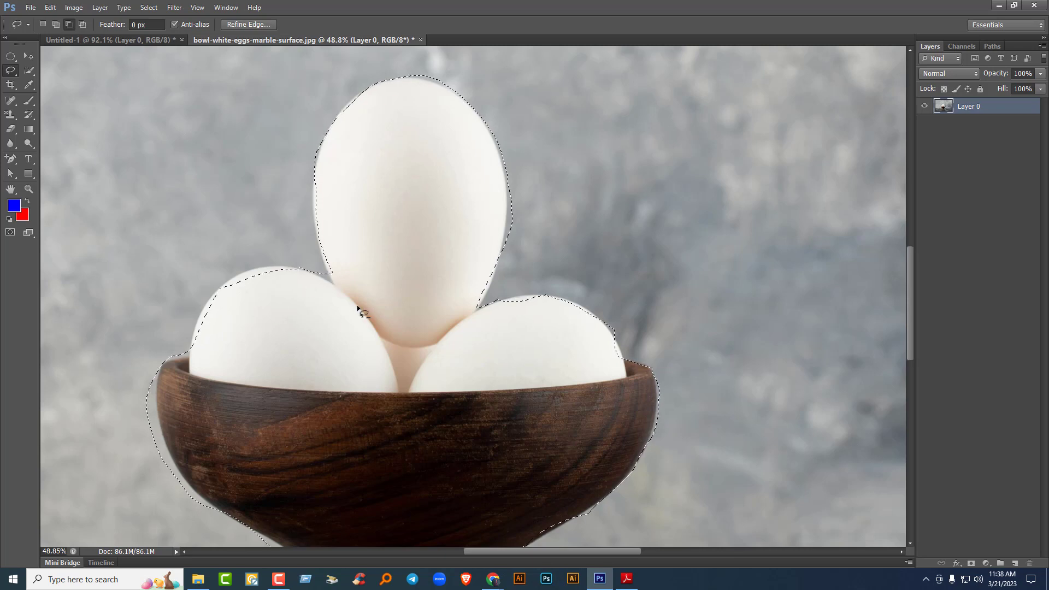
- Add the missing strip along the left egg's top edge back to the selection with the Lasso Tool
{"action": "scroll", "coordinate": [353, 309], "scroll_direction": "up", "scroll_amount": 3}
{"action": "scroll", "coordinate": [346, 309], "scroll_direction": "up", "scroll_amount": 2}
{"action": "scroll", "coordinate": [339, 323], "scroll_direction": "left", "scroll_amount": 3}
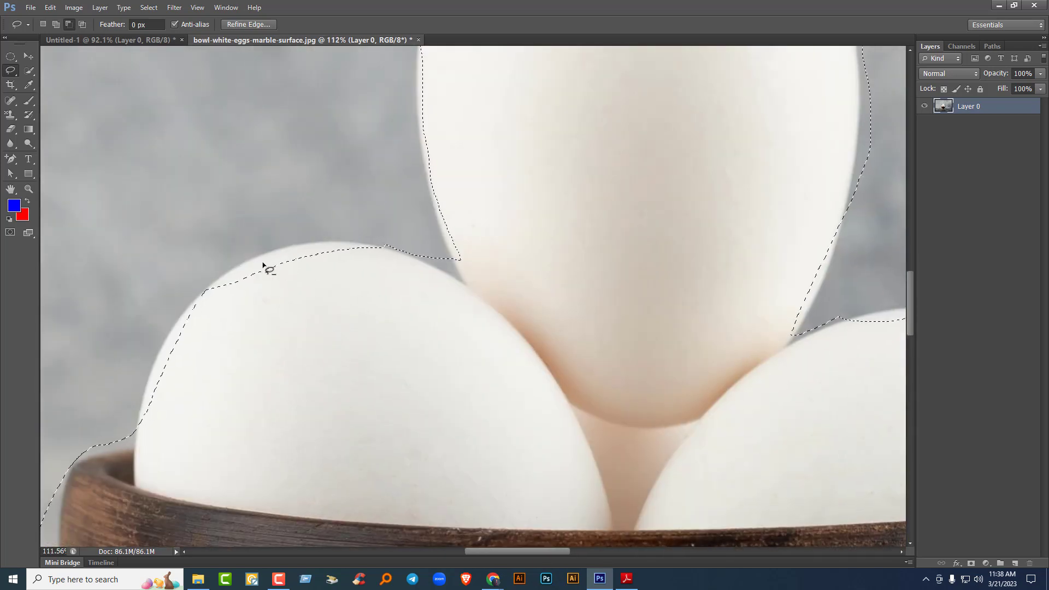
{"action": "right_click", "coordinate": [12, 71]}
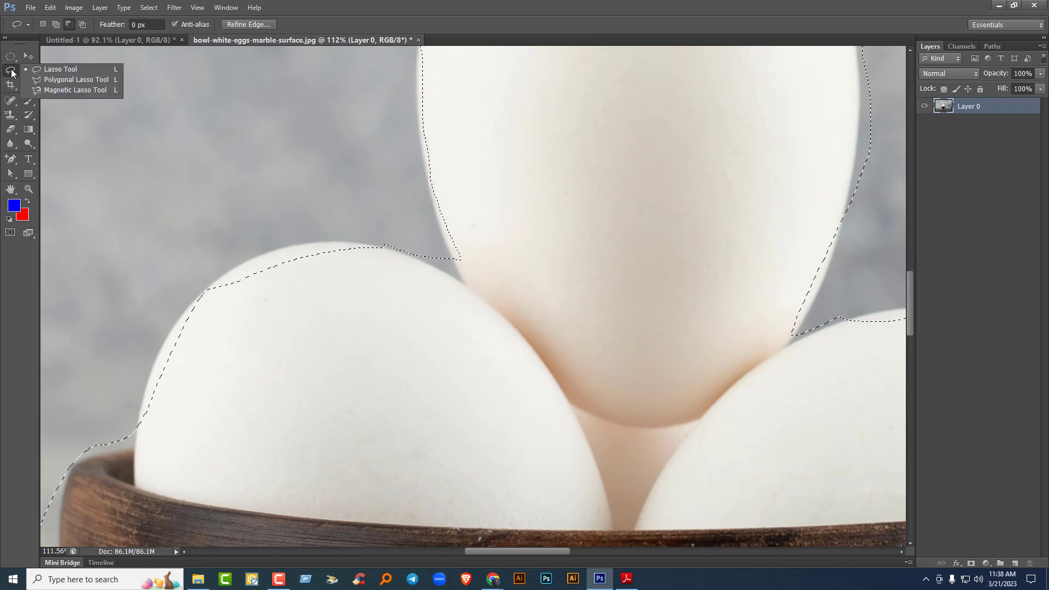
{"action": "left_click", "coordinate": [56, 71]}
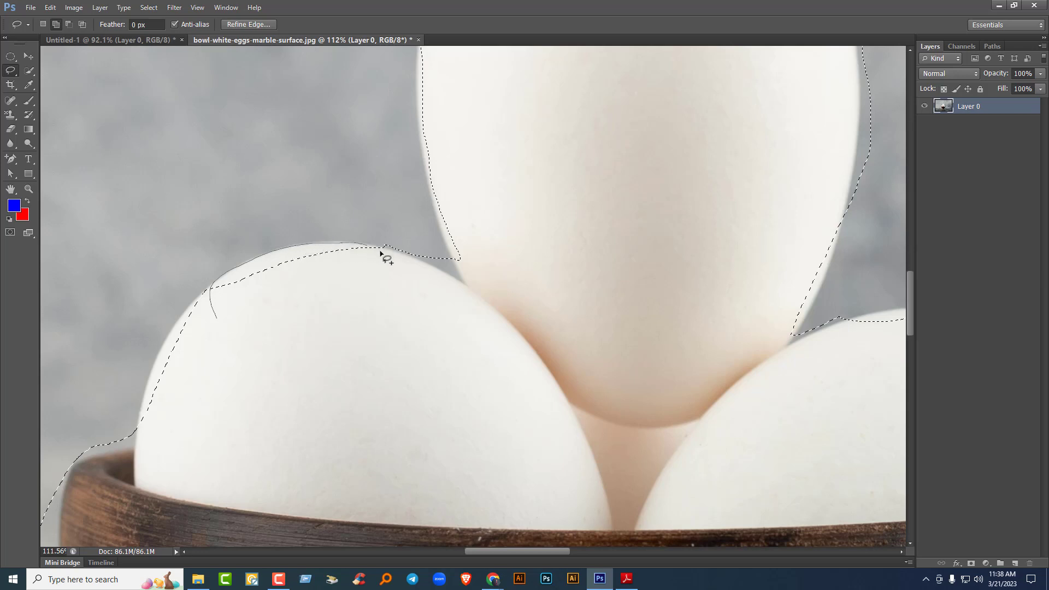
{"action": "mouse_move", "coordinate": [377, 292]}
{"action": "left_mouse_down"}
{"action": "mouse_move", "coordinate": [236, 330]}
{"action": "mouse_move", "coordinate": [229, 348]}
{"action": "left_mouse_up"}
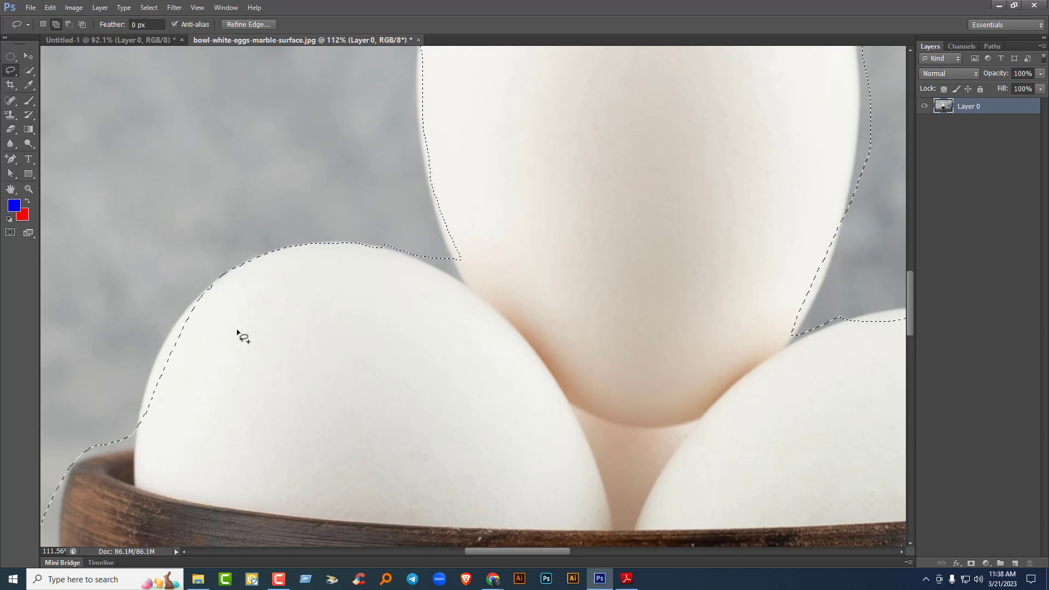
{"action": "scroll", "coordinate": [236, 330], "scroll_direction": "down", "scroll_amount": 5}
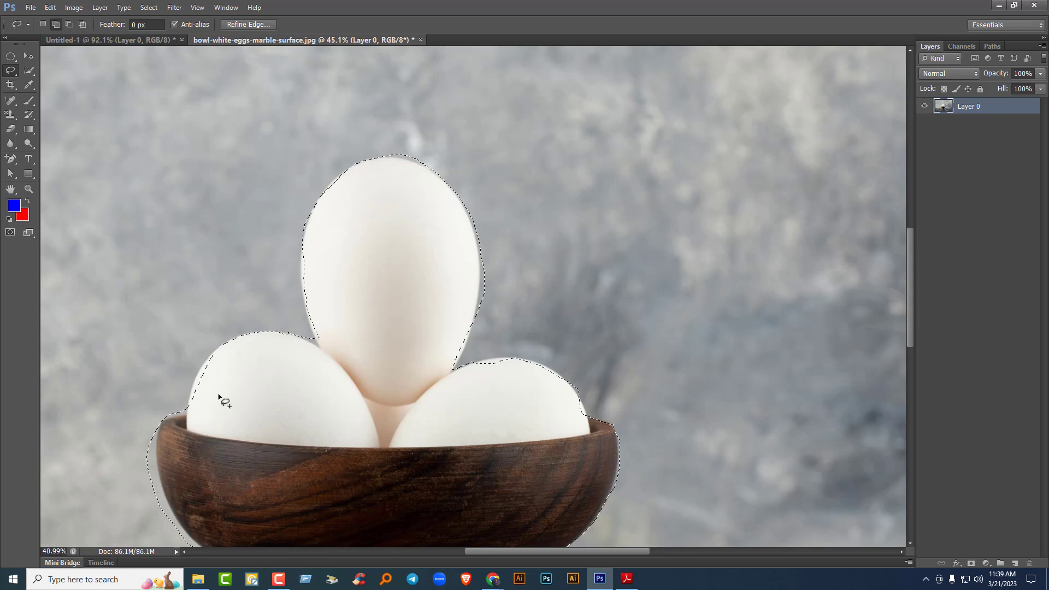
{"action": "scroll", "coordinate": [219, 395], "scroll_direction": "down", "scroll_amount": 2}
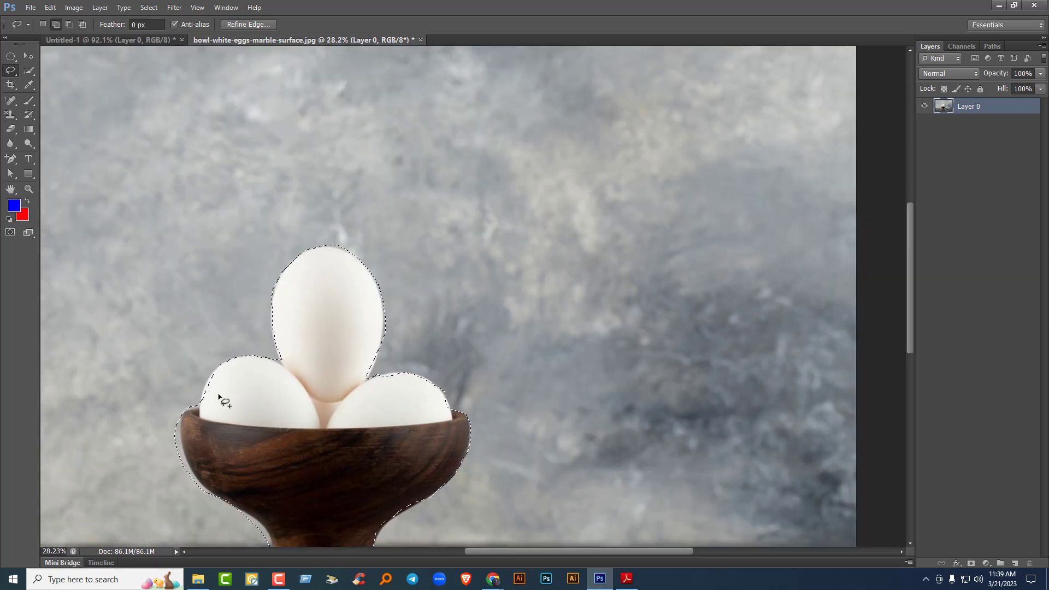
- Deselect the egg bowl, switch to the Polygonal Lasso Tool, and close bowl-white-eggs-marble-surface.jpg without saving
{"action": "key", "text": "ctrl+d"}
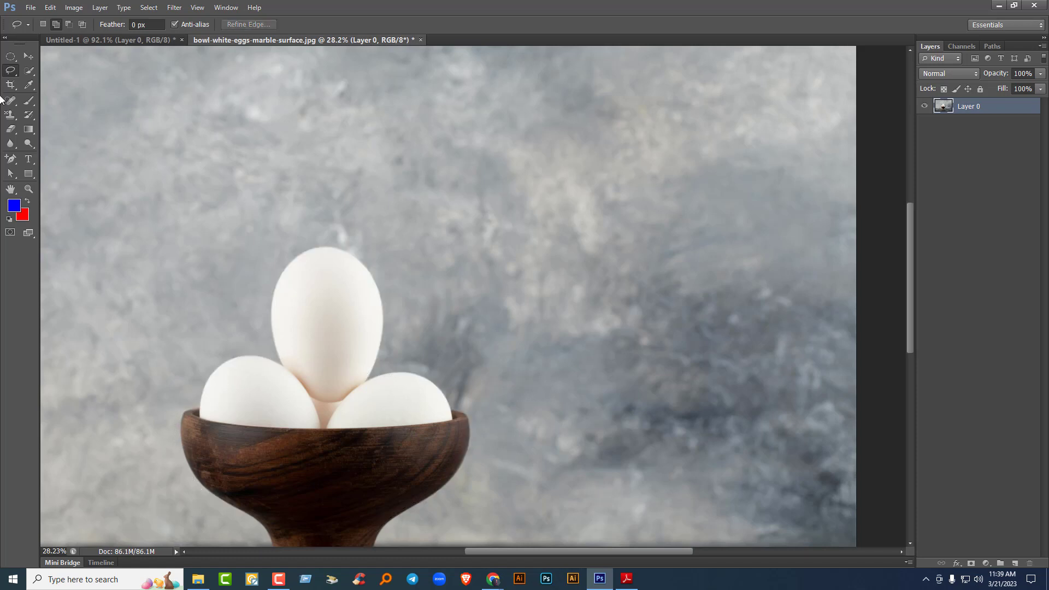
{"action": "right_click", "coordinate": [16, 71]}
{"action": "left_click", "coordinate": [56, 80]}
{"action": "key", "text": "ctrl+0"}
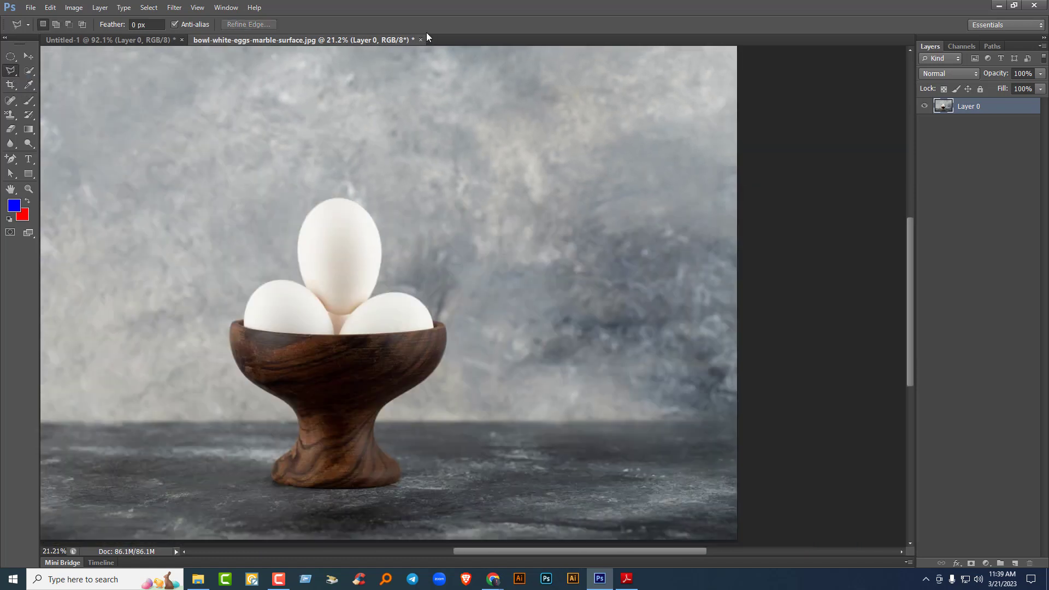
{"action": "left_click", "coordinate": [420, 40]}
{"action": "left_click", "coordinate": [520, 223]}
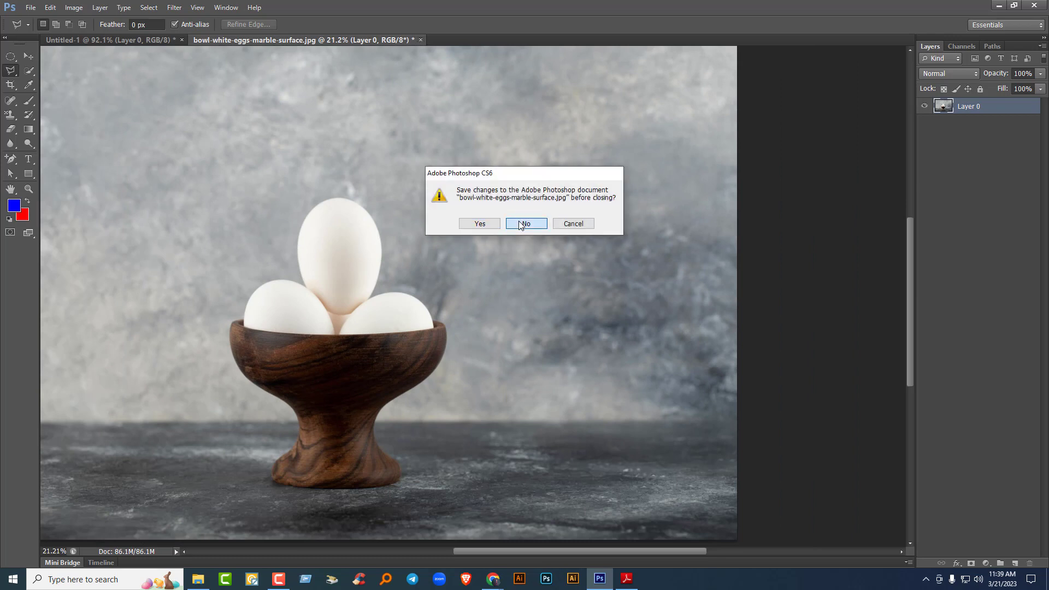
- Open 3d-render-house-countryside.jpg from the Class 02 folder and convert its Background into a regular layer named Layer 0
{"action": "left_click", "coordinate": [30, 9]}
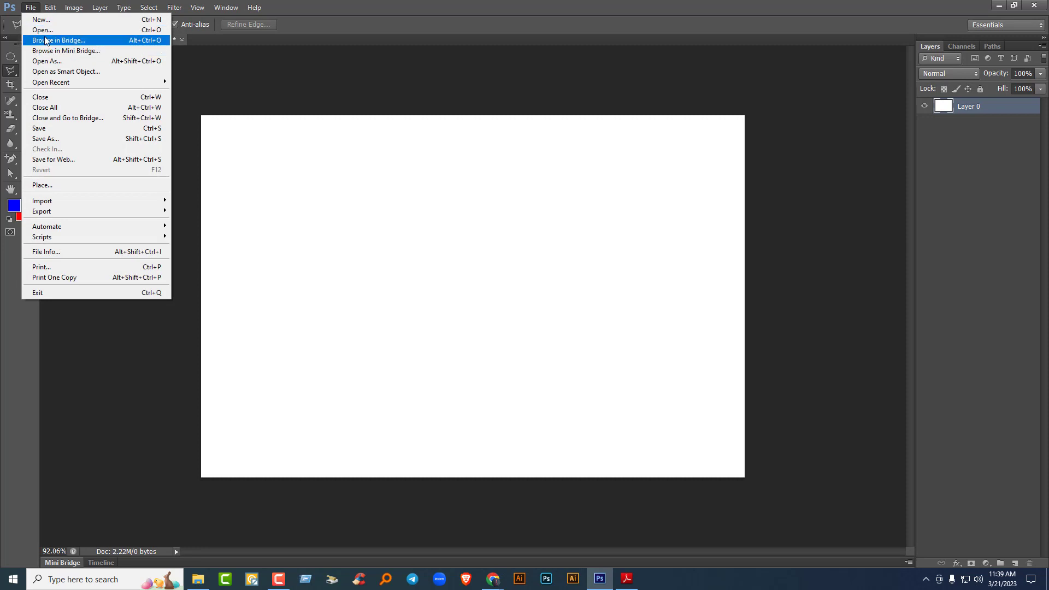
{"action": "left_click", "coordinate": [42, 29]}
{"action": "scroll", "coordinate": [613, 309], "scroll_direction": "down", "scroll_amount": 2}
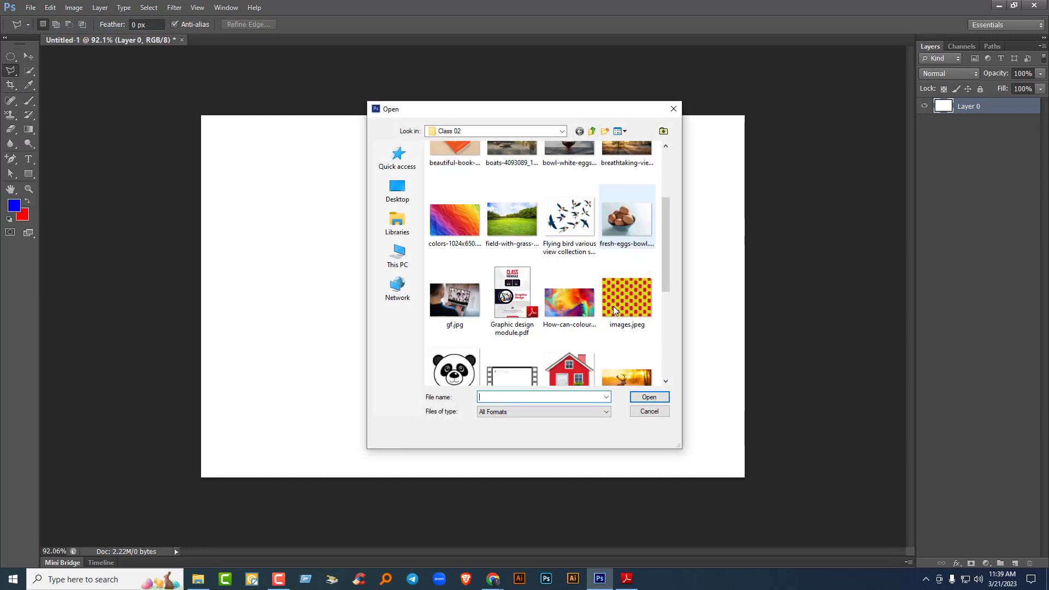
{"action": "scroll", "coordinate": [613, 310], "scroll_direction": "up", "scroll_amount": 2}
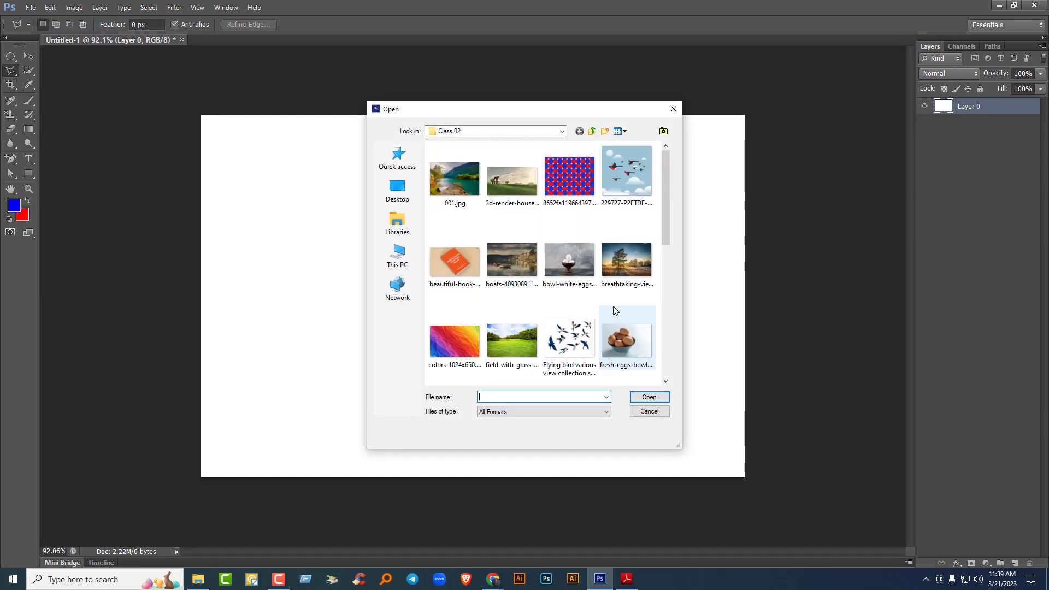
{"action": "left_click", "coordinate": [512, 180]}
{"action": "left_click", "coordinate": [648, 397]}
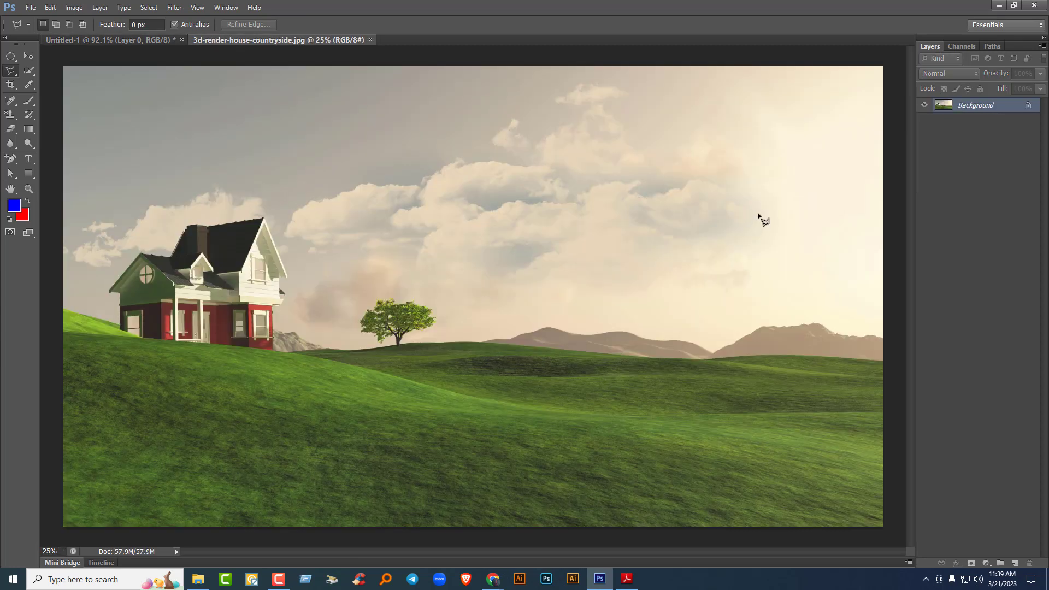
{"action": "key", "text": "ctrl+shift+n"}
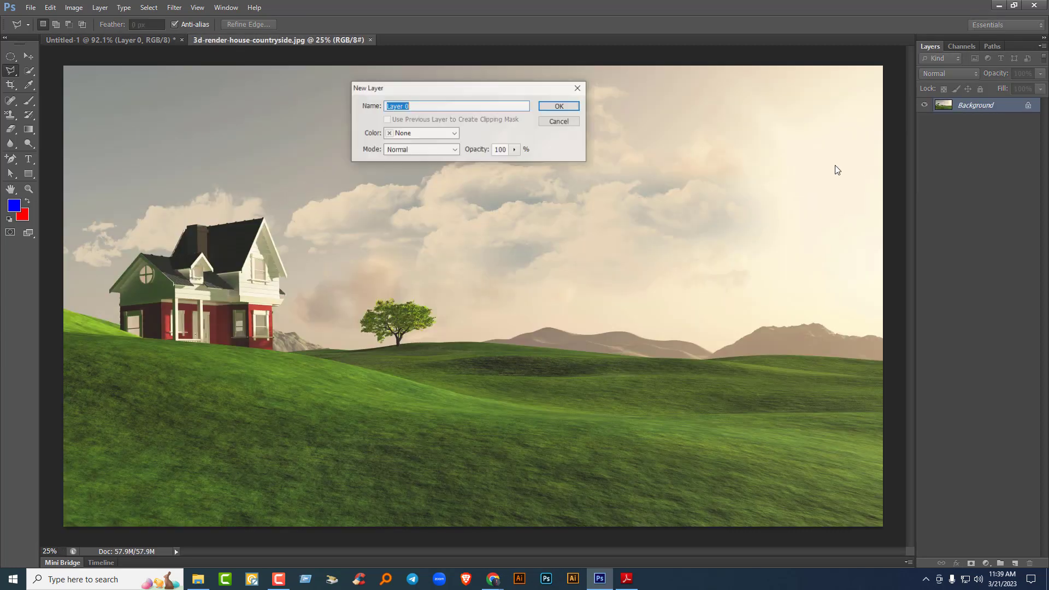
{"action": "left_click", "coordinate": [560, 106]}
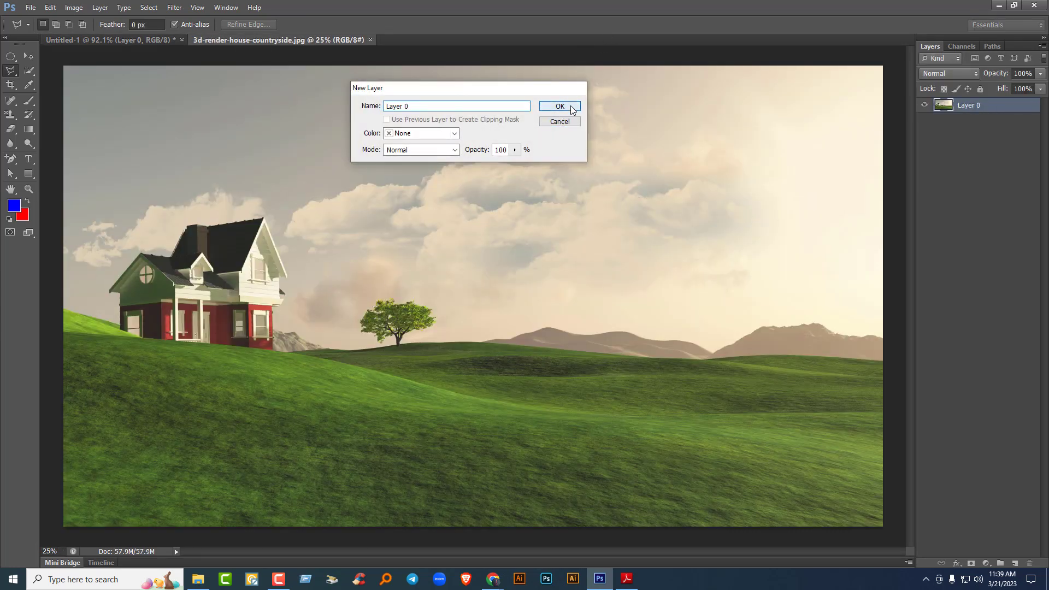
- Outline the house corner by corner with the Polygonal Lasso Tool and close the outline into a selection
{"action": "scroll", "coordinate": [394, 322], "scroll_direction": "up", "scroll_amount": 5}
{"action": "scroll", "coordinate": [392, 319], "scroll_direction": "up", "scroll_amount": 2}
{"action": "left_click_drag", "start_coordinate": [311, 288], "coordinate": [564, 290]}
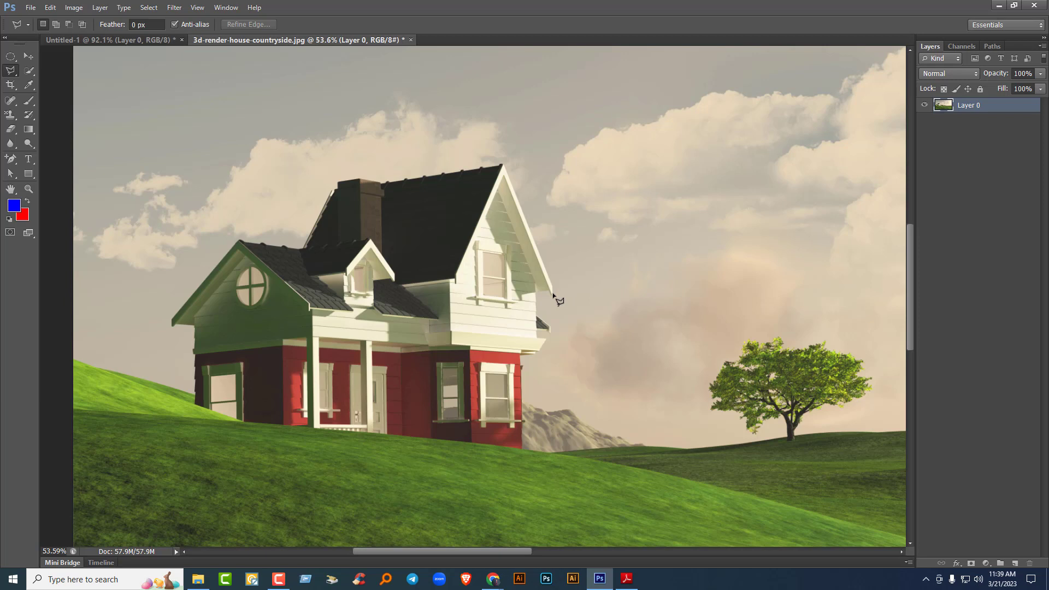
{"action": "right_click", "coordinate": [9, 73]}
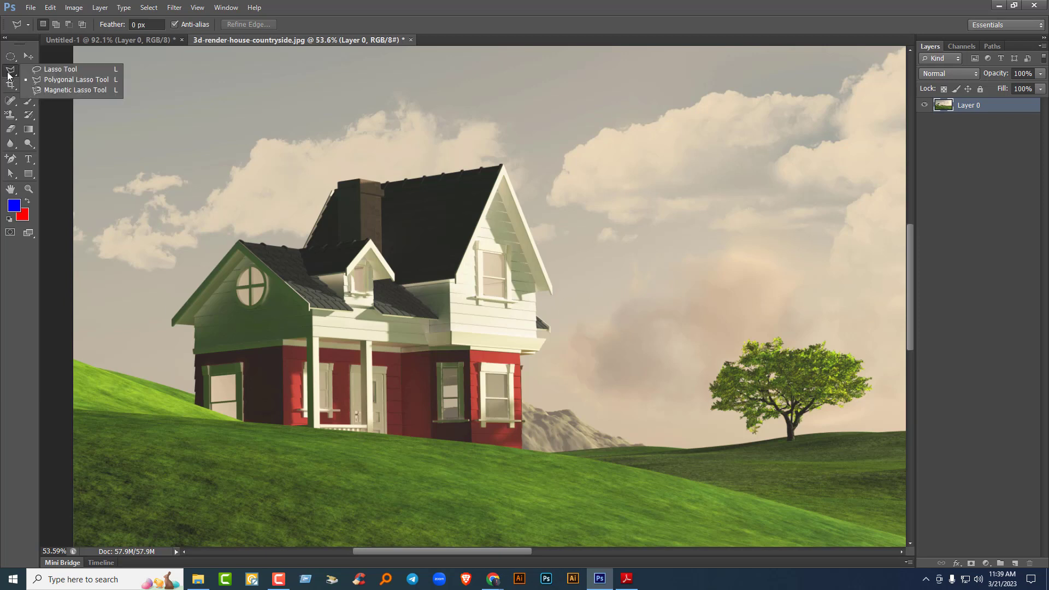
{"action": "left_click", "coordinate": [50, 79]}
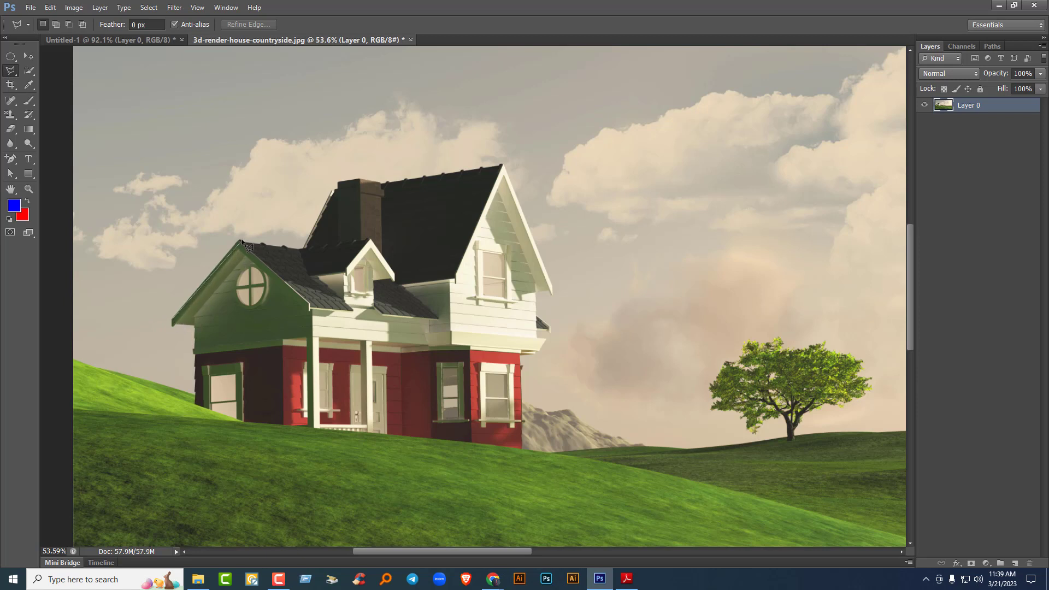
{"action": "left_click", "coordinate": [300, 248]}
{"action": "left_click", "coordinate": [384, 182]}
{"action": "left_click", "coordinate": [504, 166]}
{"action": "left_click", "coordinate": [535, 294]}
{"action": "left_click", "coordinate": [545, 325]}
{"action": "left_click", "coordinate": [547, 339]}
{"action": "left_click", "coordinate": [520, 354]}
{"action": "left_click", "coordinate": [520, 445]}
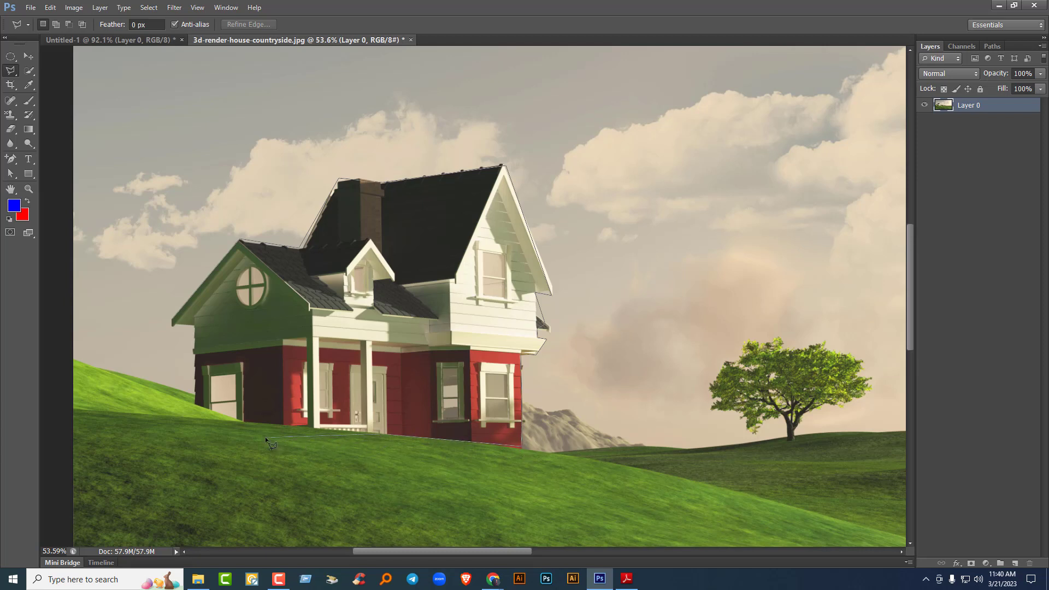
{"action": "left_click", "coordinate": [242, 420]}
{"action": "left_click", "coordinate": [193, 406]}
{"action": "left_click", "coordinate": [193, 326]}
{"action": "left_click", "coordinate": [173, 321]}
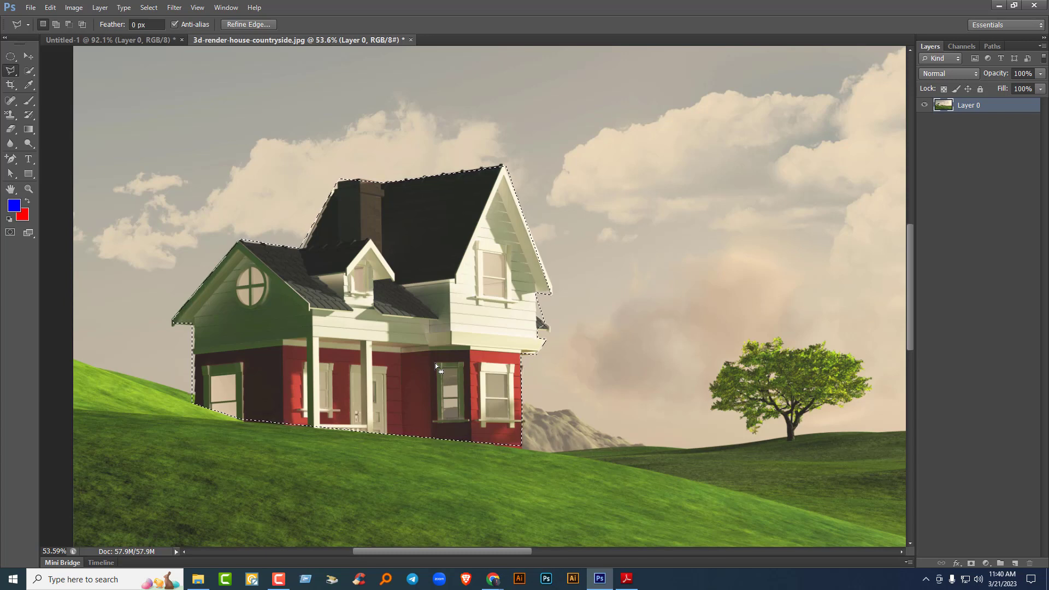
- Copy the selected house to a new layer and place three copies of it across the green hills
{"action": "key", "text": "ctrl+0"}
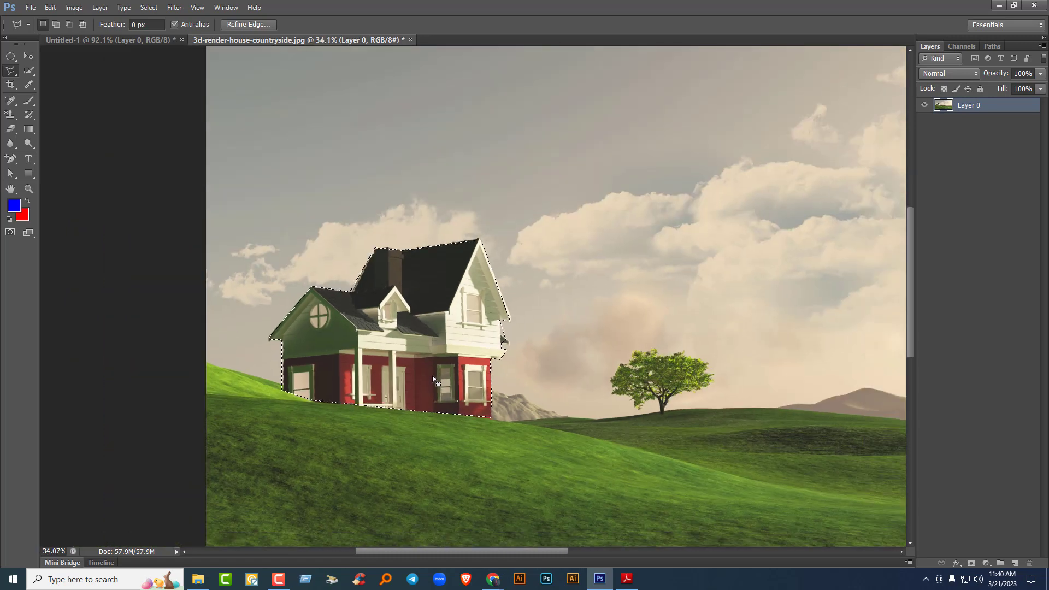
{"action": "key", "text": "ctrl+j"}
{"action": "left_click", "coordinate": [28, 56]}
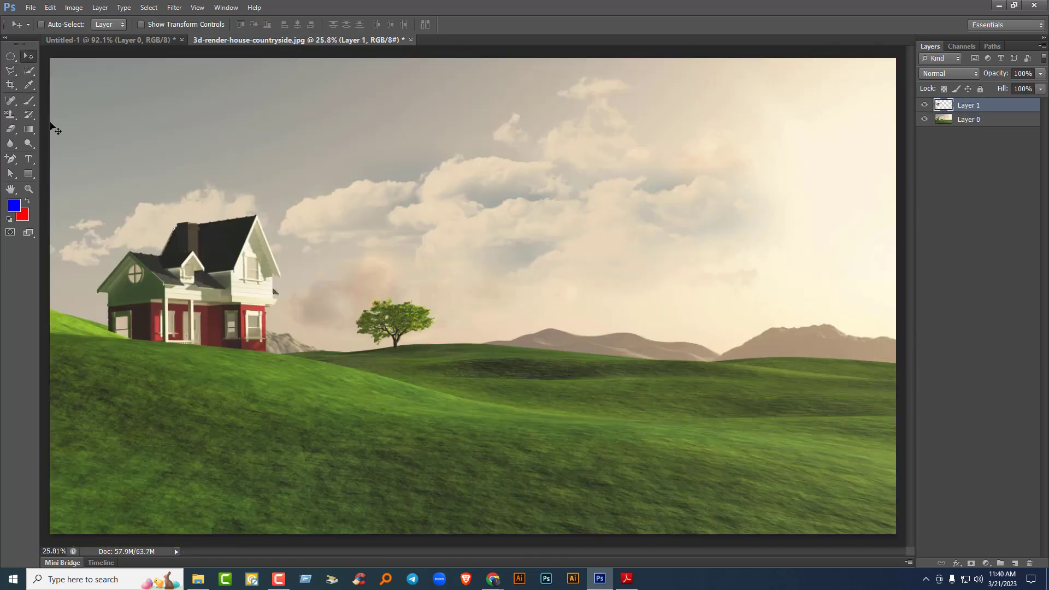
{"action": "mouse_move", "coordinate": [278, 327]}
{"action": "left_mouse_down"}
{"action": "mouse_move", "coordinate": [477, 391]}
{"action": "mouse_move", "coordinate": [517, 477]}
{"action": "mouse_move", "coordinate": [694, 403]}
{"action": "mouse_move", "coordinate": [763, 388]}
{"action": "mouse_move", "coordinate": [405, 365]}
{"action": "mouse_move", "coordinate": [266, 428]}
{"action": "left_mouse_up"}
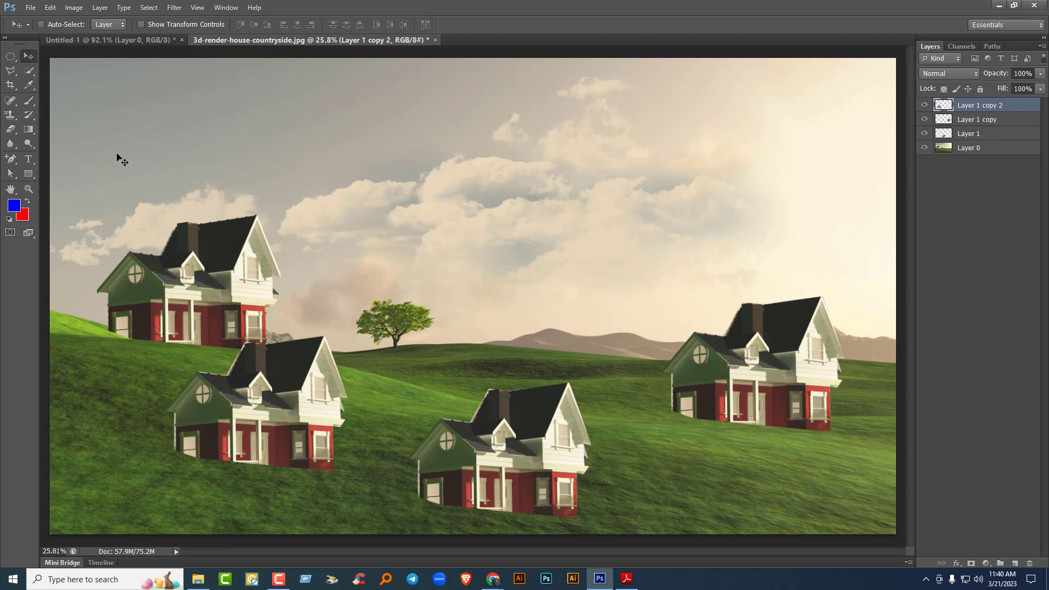
- Switch to the Magnetic Lasso Tool and close 3d-render-house-countryside.jpg without saving
{"action": "left_click", "coordinate": [13, 70]}
{"action": "left_click", "coordinate": [71, 90]}
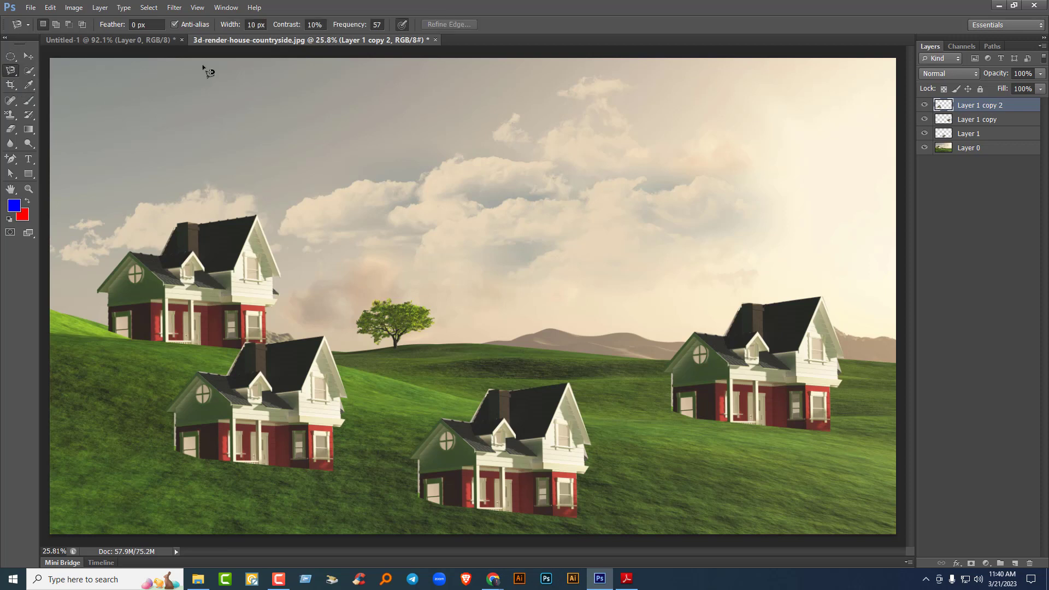
{"action": "left_click", "coordinate": [13, 72]}
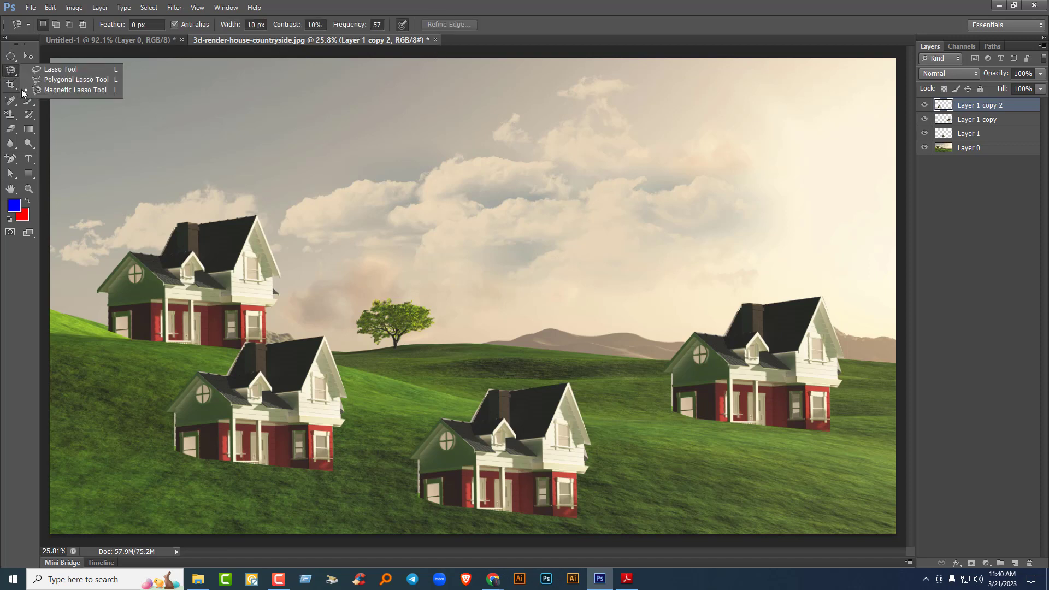
{"action": "left_click", "coordinate": [434, 40]}
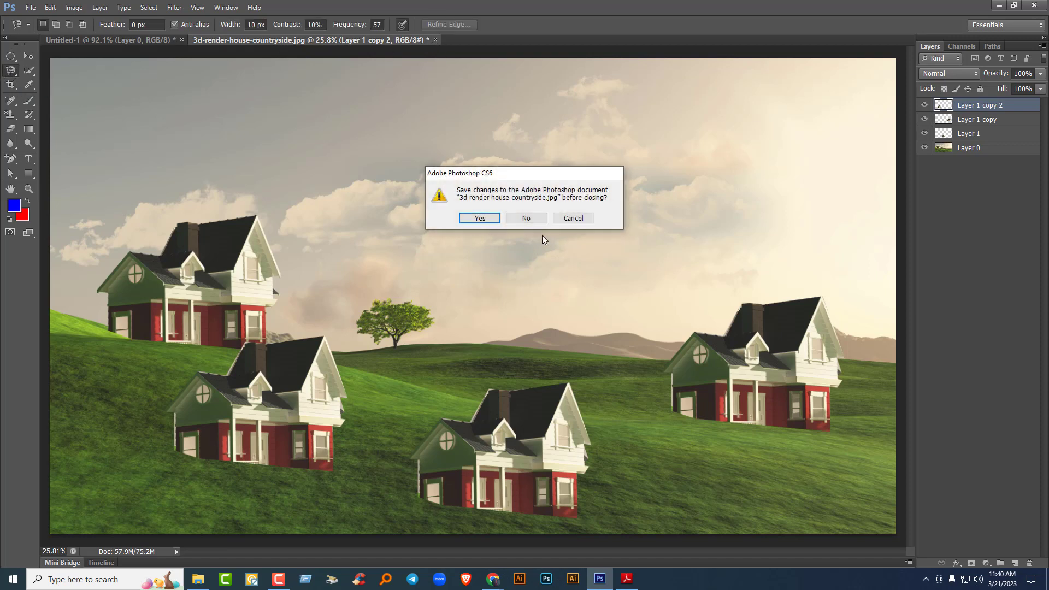
{"action": "left_click", "coordinate": [526, 218]}
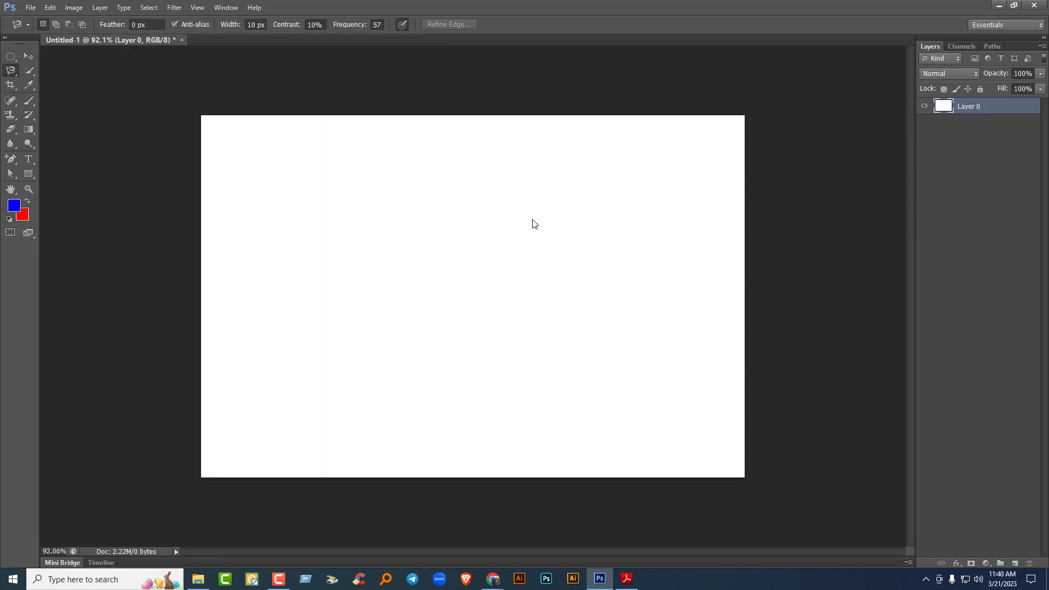
- Open fresh-eggs-bowl.jpg from the Class 02 folder and convert its Background into a regular layer named Layer 0
{"action": "left_click", "coordinate": [31, 8]}
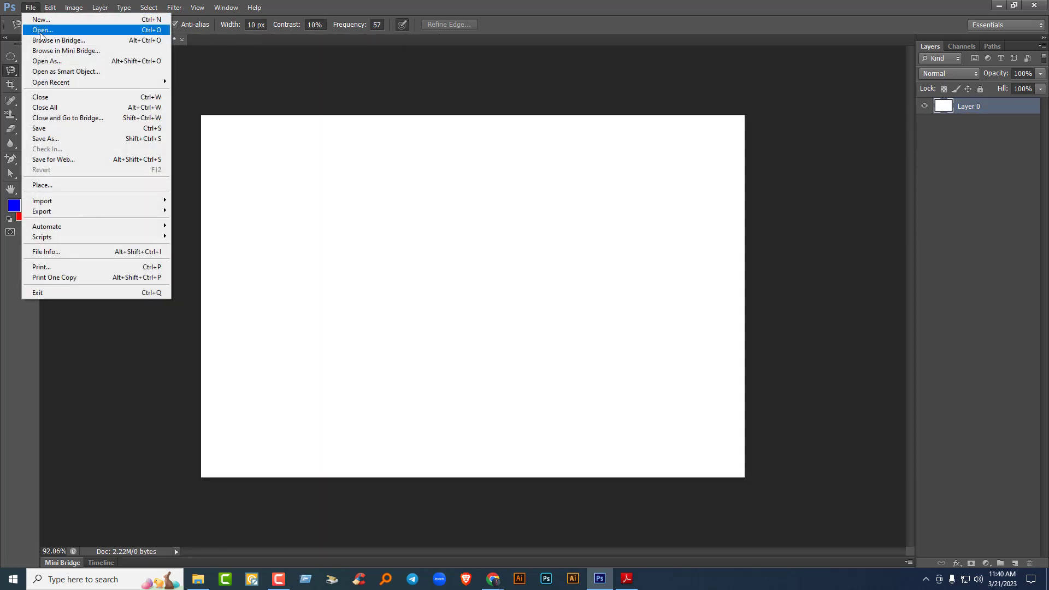
{"action": "left_click", "coordinate": [41, 31]}
{"action": "left_click", "coordinate": [604, 341]}
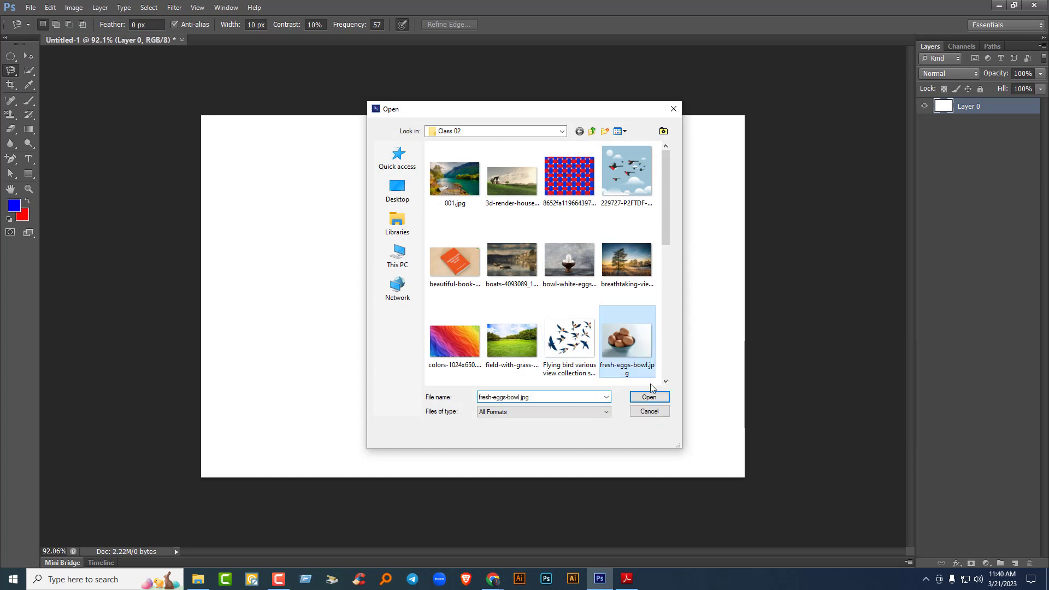
{"action": "left_click", "coordinate": [649, 396]}
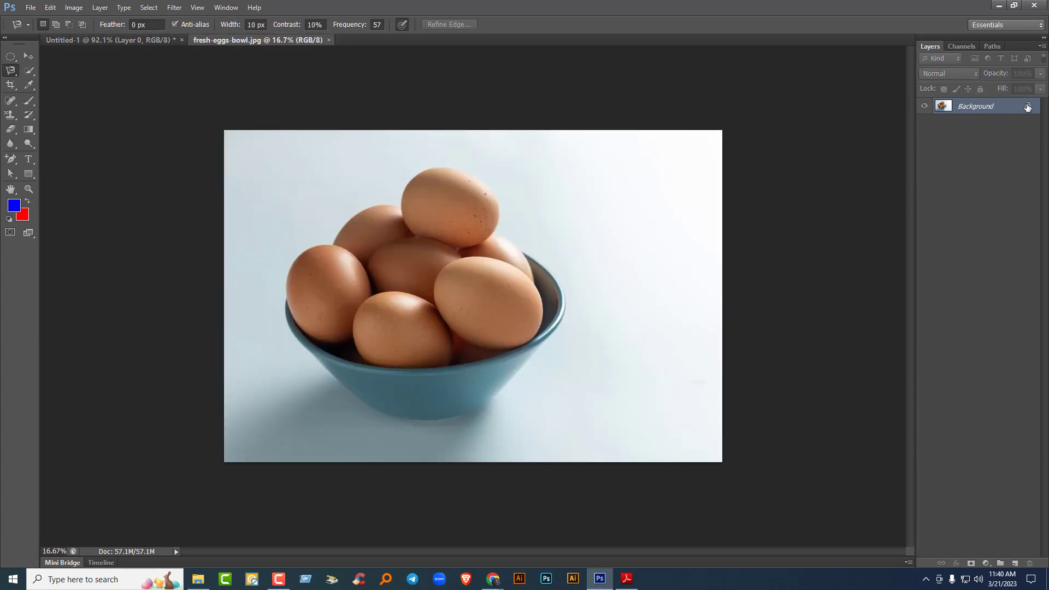
{"action": "double_click", "coordinate": [1027, 107]}
{"action": "left_click", "coordinate": [553, 108]}
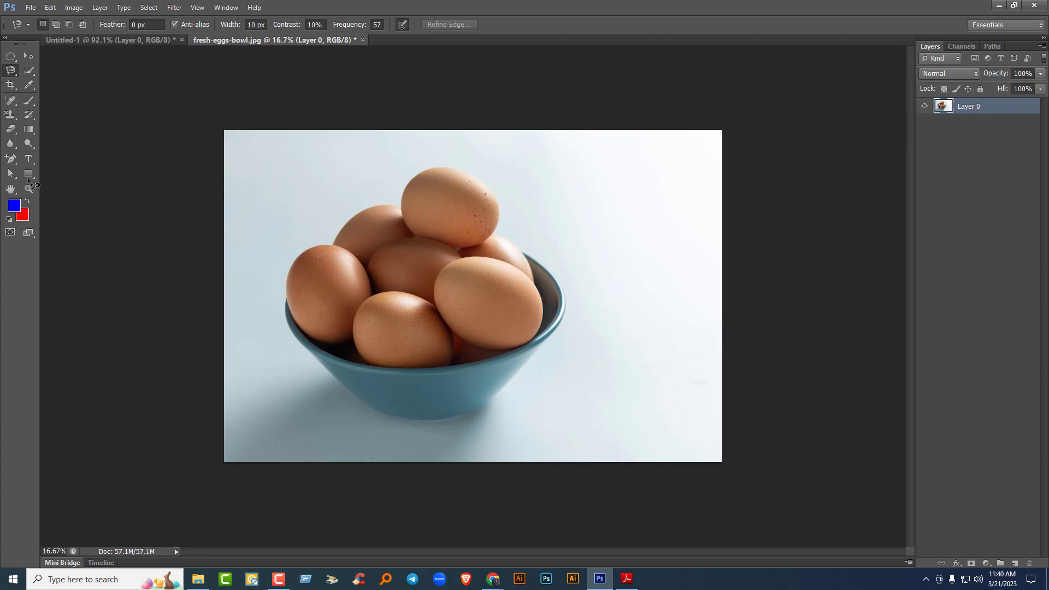
- Trace around the bowl of eggs with the Magnetic Lasso Tool and close the outline into a selection
{"action": "right_click", "coordinate": [9, 72]}
{"action": "left_click", "coordinate": [59, 91]}
{"action": "left_click", "coordinate": [359, 398]}
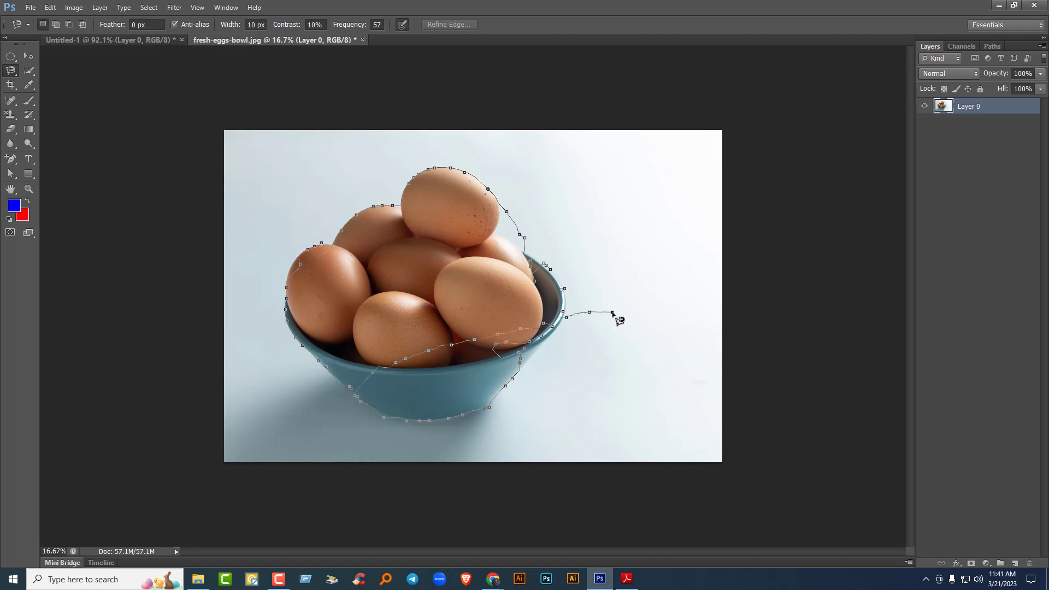
{"action": "left_click", "coordinate": [365, 407]}
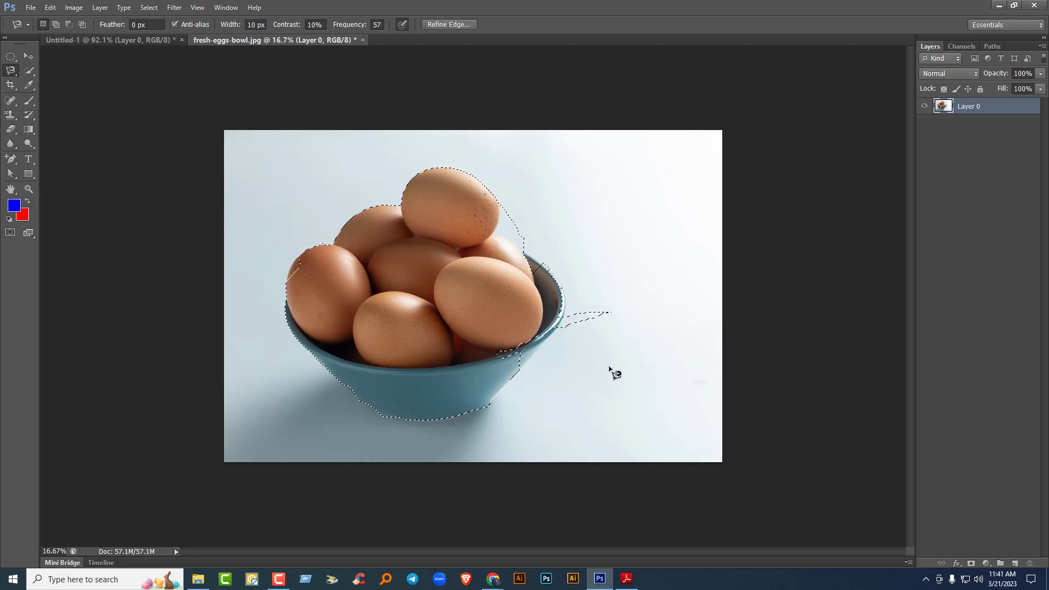
- Subtract the stray strip of background extending right of the bowl from the selection with the Magnetic Lasso Tool
{"action": "key", "text": "ctrl+plus"}
{"action": "key", "text": "ctrl+plus"}
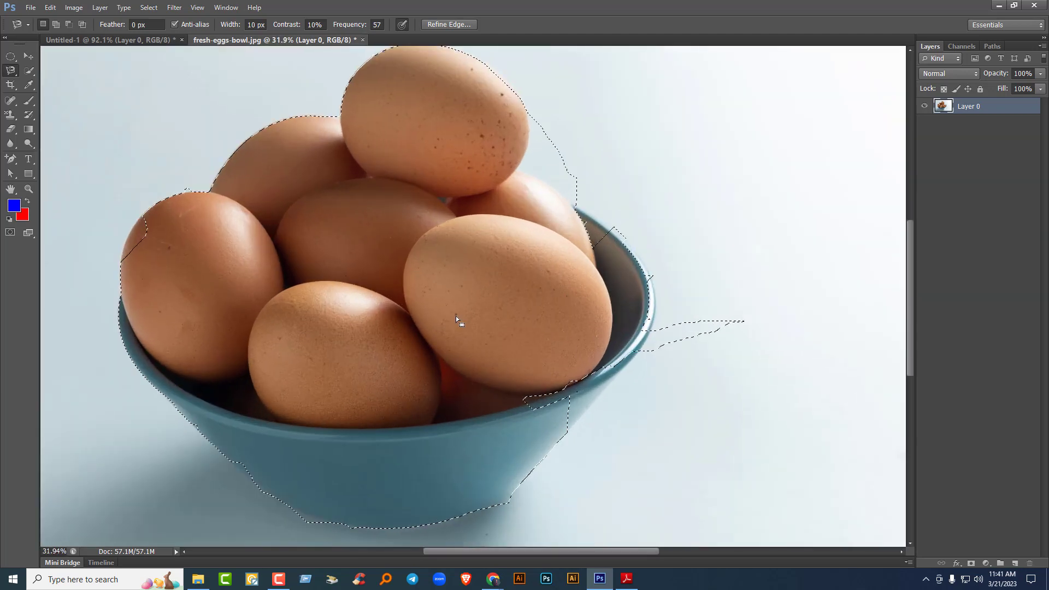
{"action": "left_click", "coordinate": [71, 25]}
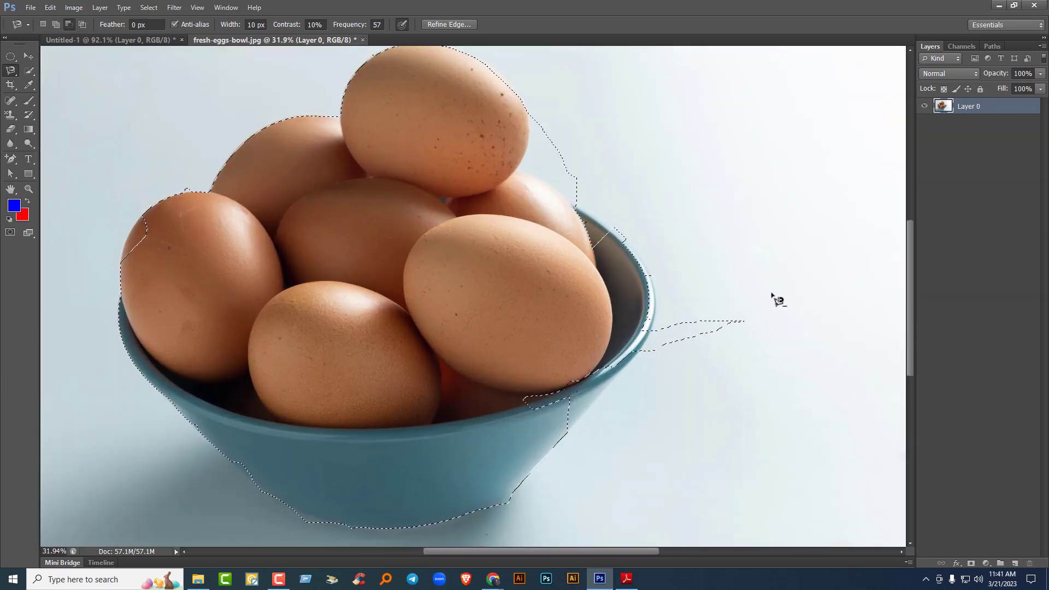
{"action": "left_click", "coordinate": [776, 285]}
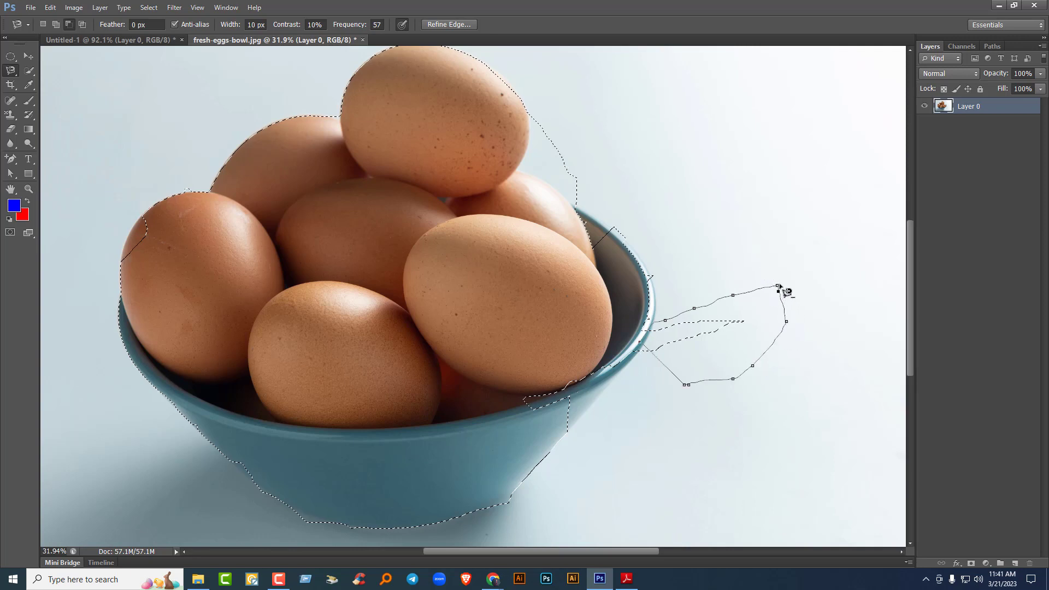
{"action": "left_click", "coordinate": [777, 286]}
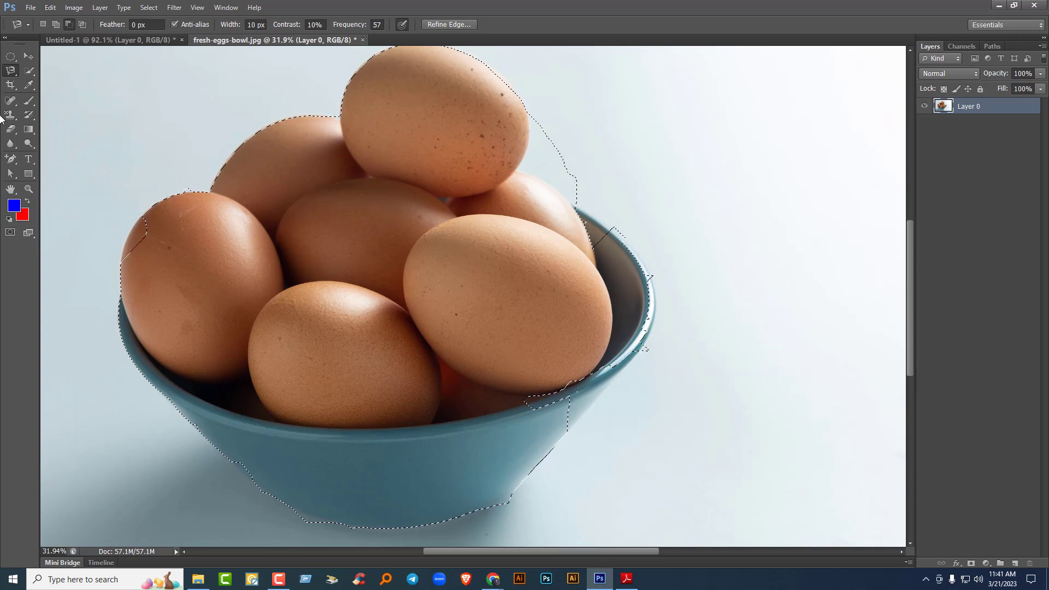
- Add the missing part of the bowl's lower-right rim and side to the selection with the regular Lasso Tool
{"action": "right_click", "coordinate": [13, 73]}
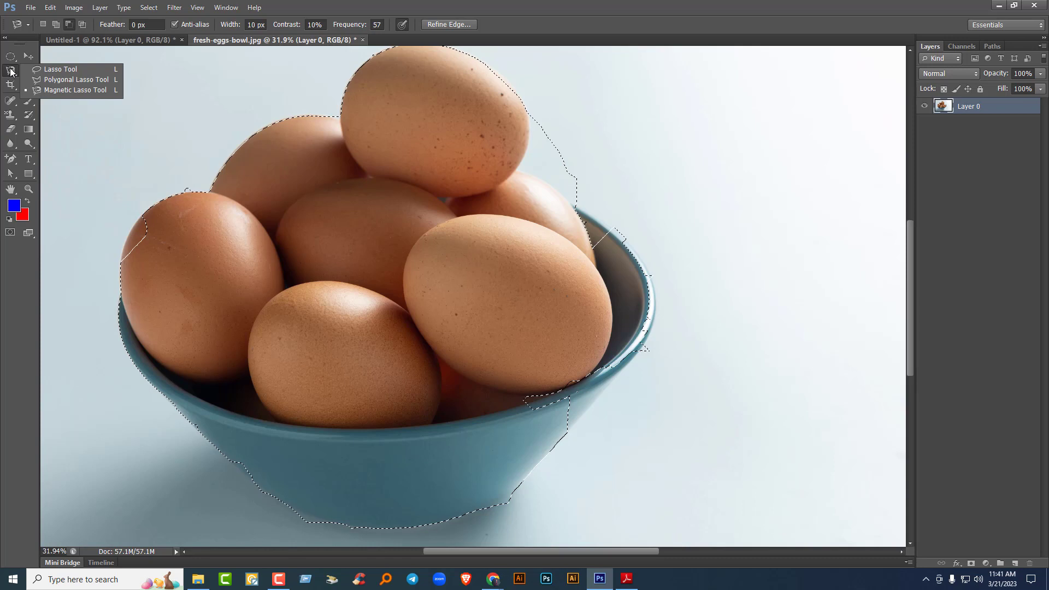
{"action": "left_click", "coordinate": [59, 70]}
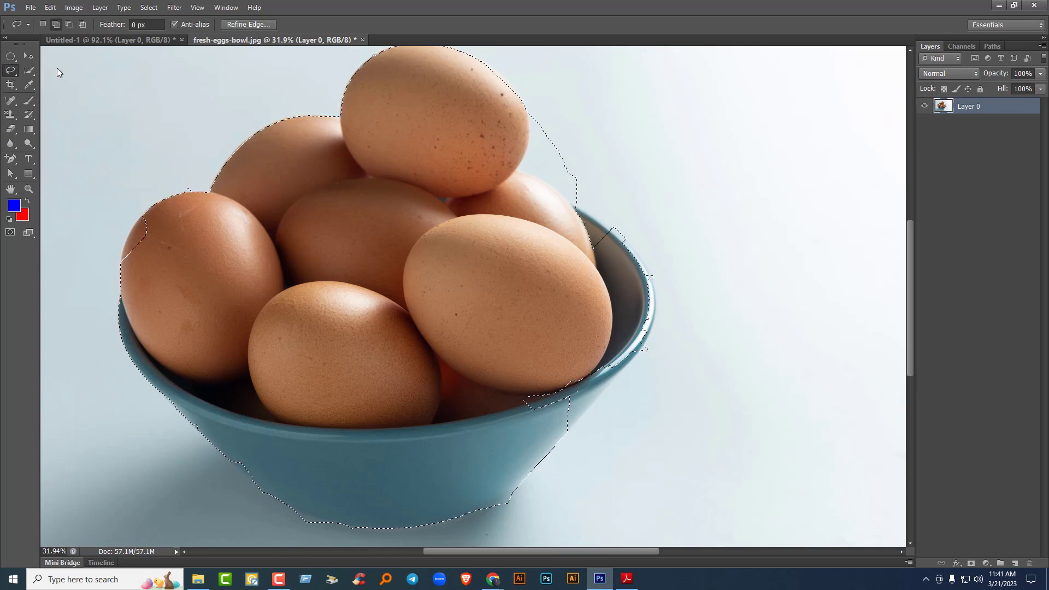
{"action": "left_click", "coordinate": [69, 24]}
{"action": "mouse_move", "coordinate": [509, 388]}
{"action": "left_mouse_down"}
{"action": "mouse_move", "coordinate": [607, 381]}
{"action": "mouse_move", "coordinate": [564, 400]}
{"action": "mouse_move", "coordinate": [510, 388]}
{"action": "left_mouse_up"}
{"action": "left_click", "coordinate": [56, 24]}
{"action": "mouse_move", "coordinate": [499, 333]}
{"action": "left_mouse_down"}
{"action": "mouse_move", "coordinate": [537, 409]}
{"action": "mouse_move", "coordinate": [598, 421]}
{"action": "mouse_move", "coordinate": [623, 362]}
{"action": "left_mouse_up"}
{"action": "mouse_move", "coordinate": [594, 405]}
{"action": "left_mouse_down"}
{"action": "mouse_move", "coordinate": [555, 414]}
{"action": "mouse_move", "coordinate": [546, 437]}
{"action": "mouse_move", "coordinate": [570, 441]}
{"action": "mouse_move", "coordinate": [581, 431]}
{"action": "mouse_move", "coordinate": [379, 407]}
{"action": "mouse_move", "coordinate": [487, 401]}
{"action": "mouse_move", "coordinate": [566, 422]}
{"action": "left_mouse_up"}
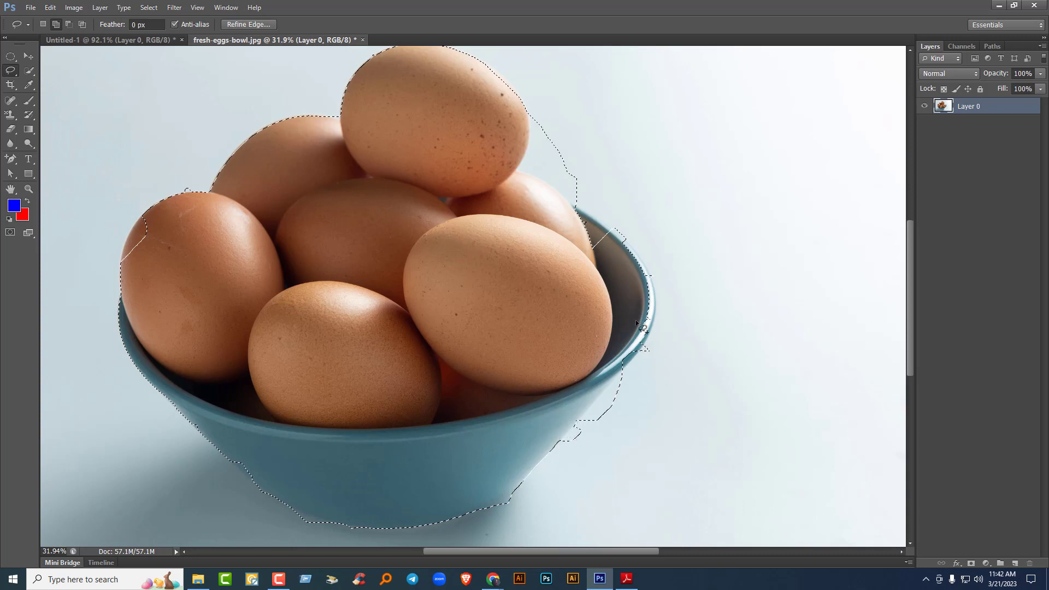
- Refine the selection with the Lasso Tool: add the right rim and left egg edge, and subtract the background beside the top egg
{"action": "mouse_move", "coordinate": [550, 217]}
{"action": "left_mouse_down"}
{"action": "mouse_move", "coordinate": [569, 206]}
{"action": "mouse_move", "coordinate": [620, 248]}
{"action": "mouse_move", "coordinate": [564, 289]}
{"action": "left_mouse_up"}
{"action": "mouse_move", "coordinate": [604, 234]}
{"action": "left_mouse_down"}
{"action": "mouse_move", "coordinate": [651, 268]}
{"action": "mouse_move", "coordinate": [654, 306]}
{"action": "mouse_move", "coordinate": [644, 350]}
{"action": "mouse_move", "coordinate": [616, 376]}
{"action": "left_mouse_up"}
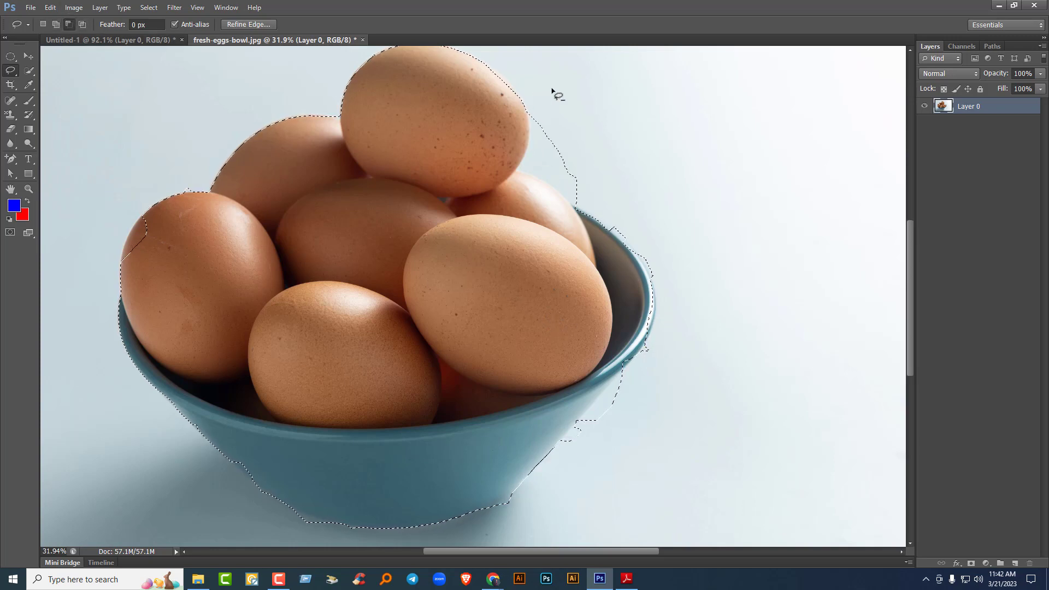
{"action": "mouse_move", "coordinate": [547, 90]}
{"action": "left_mouse_down"}
{"action": "mouse_move", "coordinate": [523, 120]}
{"action": "mouse_move", "coordinate": [520, 176]}
{"action": "mouse_move", "coordinate": [608, 210]}
{"action": "mouse_move", "coordinate": [552, 131]}
{"action": "left_mouse_up"}
{"action": "left_click", "coordinate": [55, 24]}
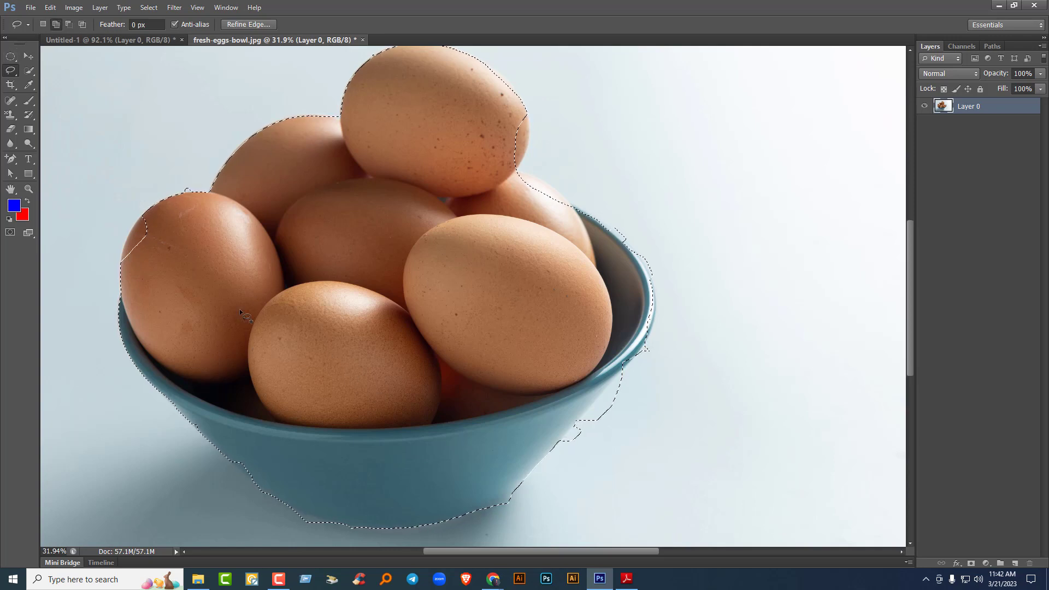
{"action": "mouse_move", "coordinate": [141, 235]}
{"action": "left_mouse_down"}
{"action": "mouse_move", "coordinate": [132, 264]}
{"action": "mouse_move", "coordinate": [217, 237]}
{"action": "left_mouse_up"}
- Cut the selected bowl of eggs out of Layer 0 and paste it onto a new layer
{"action": "scroll", "coordinate": [430, 241], "scroll_direction": "down", "scroll_amount": 3}
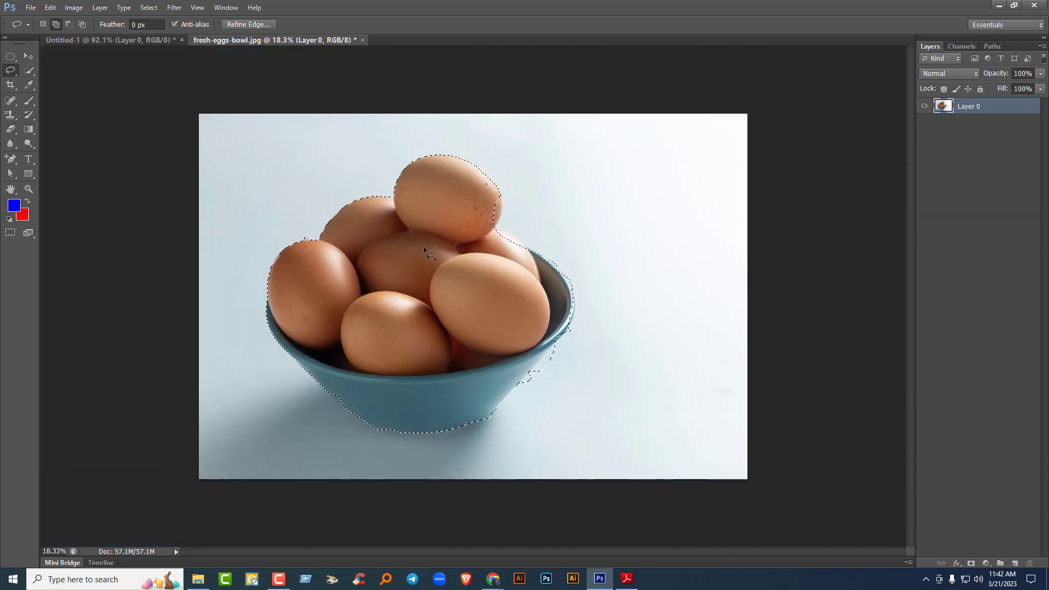
{"action": "key", "text": "ctrl+x"}
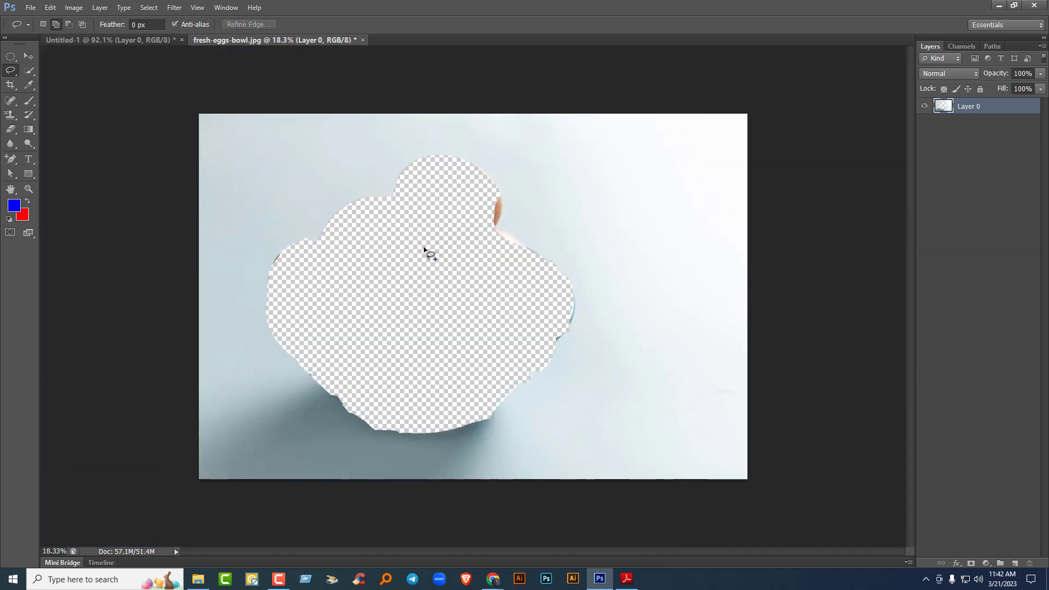
{"action": "key", "text": "ctrl+v"}
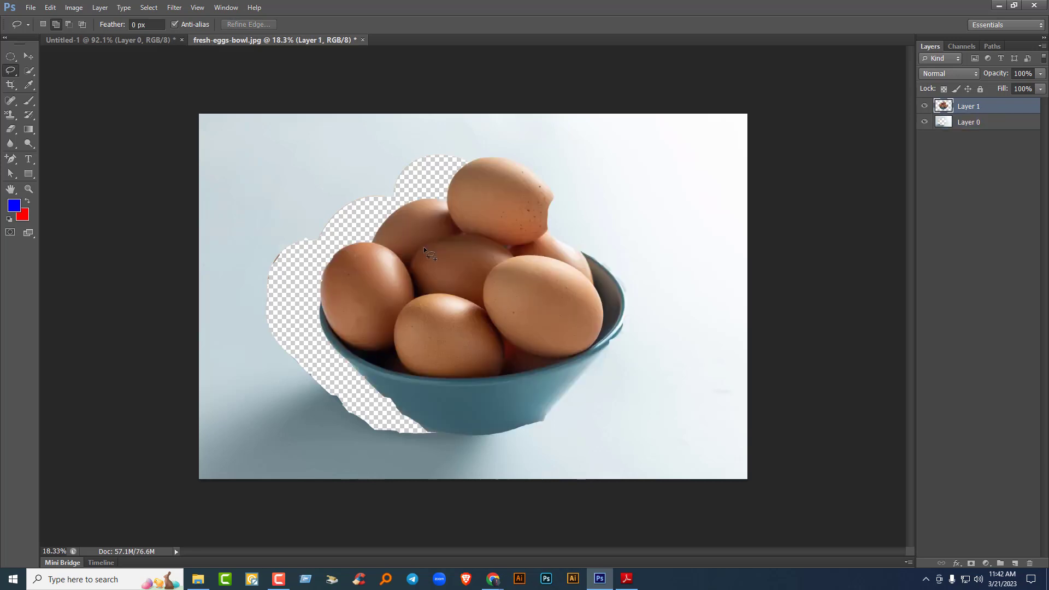
- Review the lasso, quick selection and marquee tool groups, finishing with the Move Tool active
{"action": "left_click", "coordinate": [29, 56]}
{"action": "left_click", "coordinate": [12, 71]}
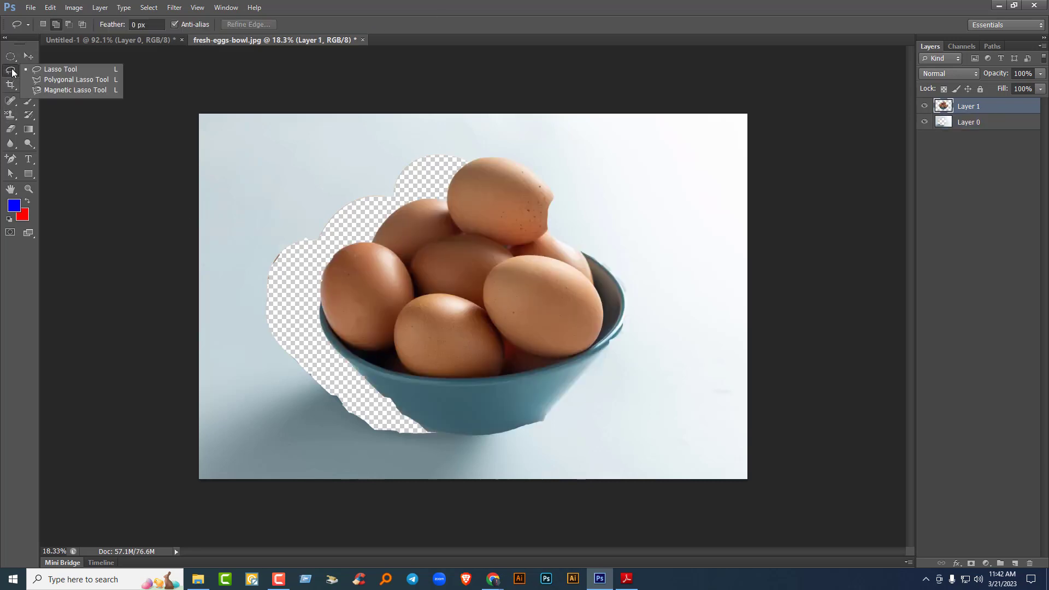
{"action": "left_click", "coordinate": [62, 69]}
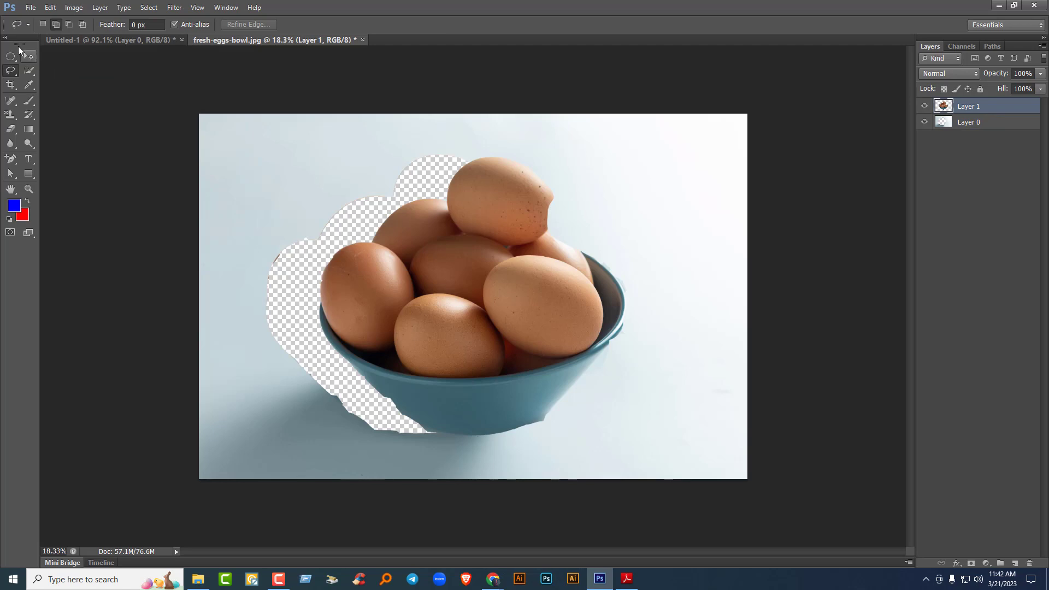
{"action": "left_click", "coordinate": [30, 58]}
{"action": "left_click", "coordinate": [29, 70]}
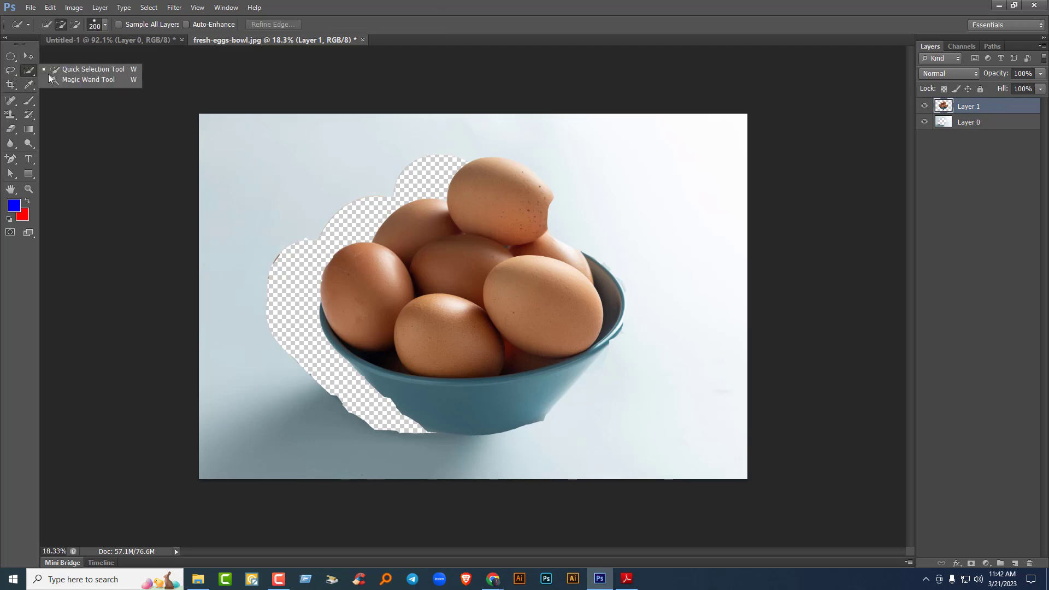
{"action": "left_click", "coordinate": [28, 56]}
{"action": "left_click", "coordinate": [11, 57]}
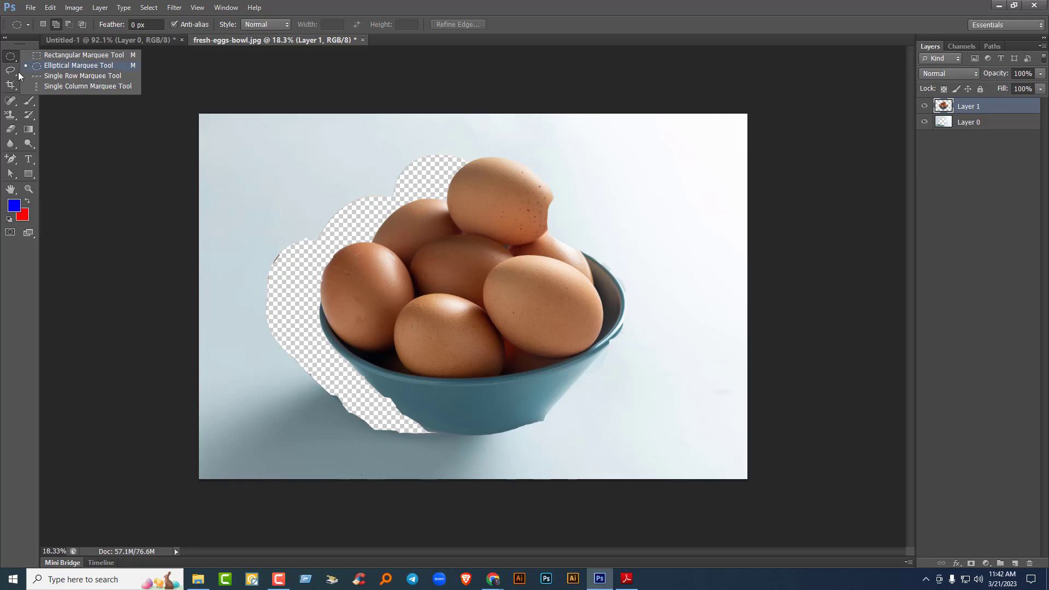
{"action": "left_click", "coordinate": [17, 71]}
{"action": "left_click", "coordinate": [30, 57]}
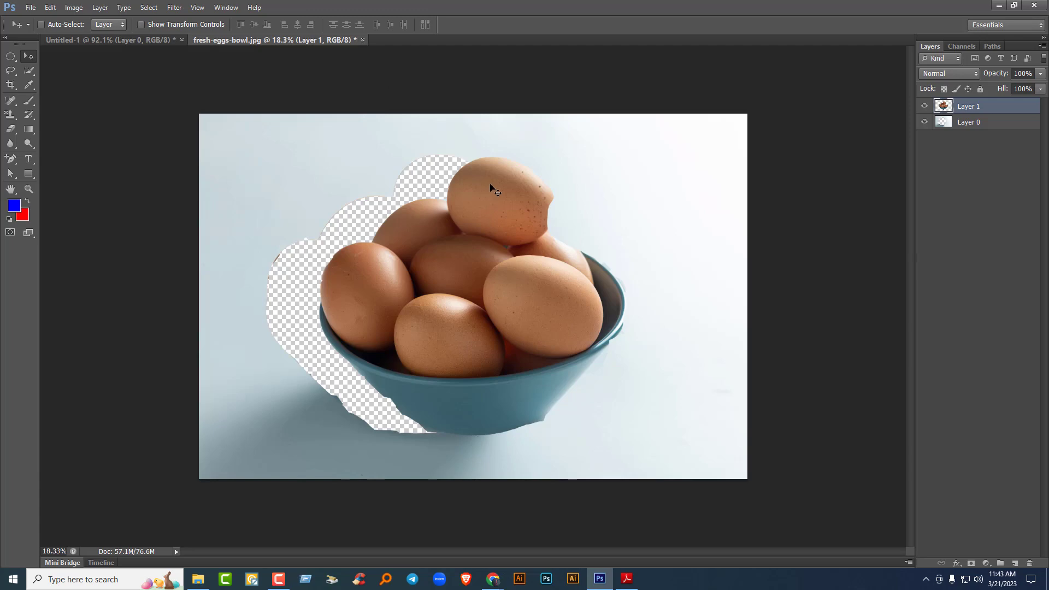
- Switch to Adobe Reader to check the Class 02 topic list in Graphic design module.pdf, and return to Photoshop
{"action": "left_click", "coordinate": [626, 578]}
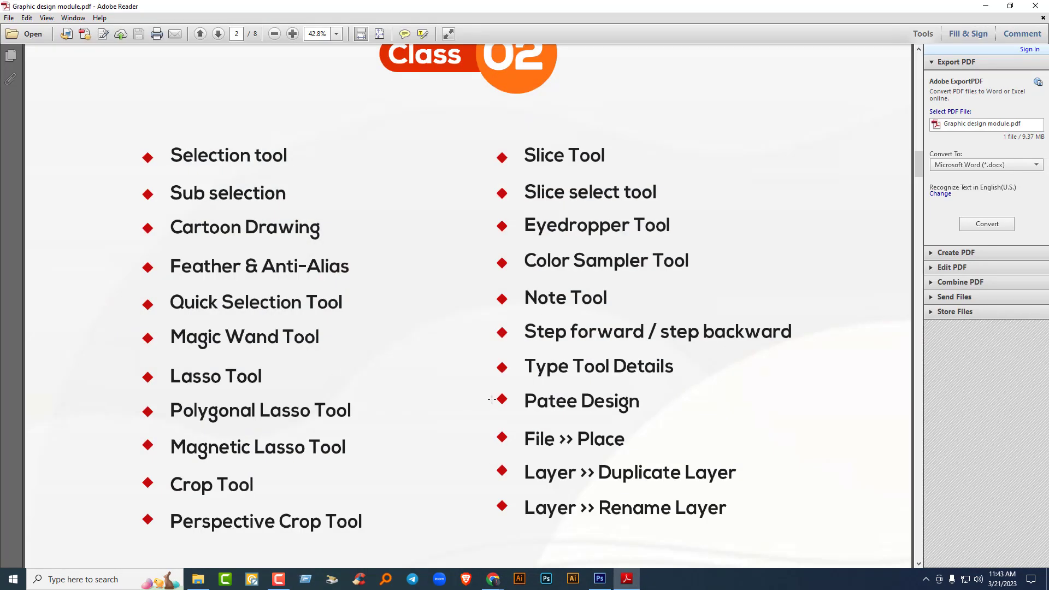
{"action": "left_click", "coordinate": [986, 6]}
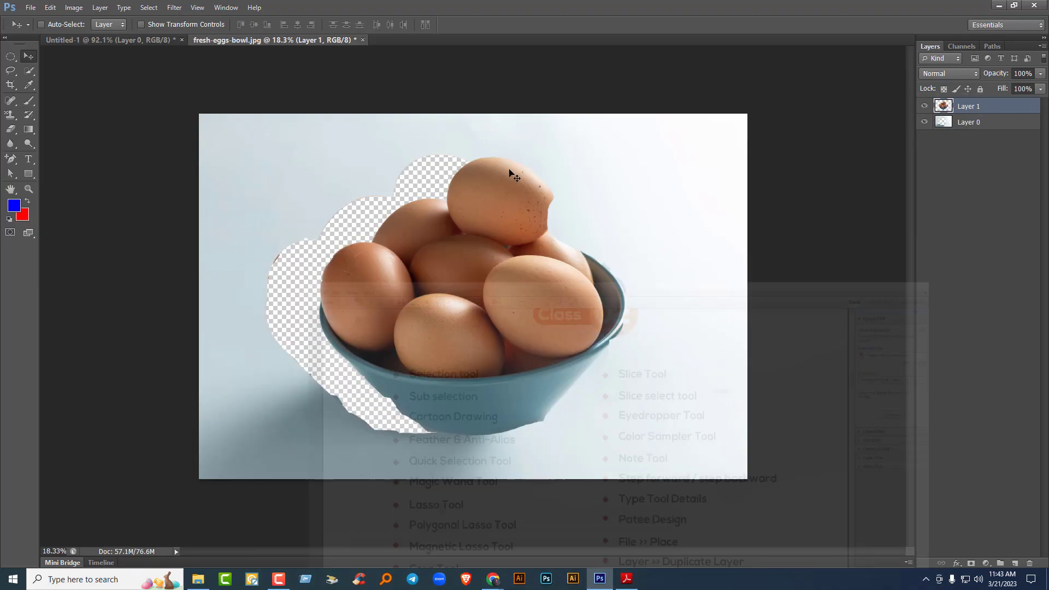
- Close fresh-eggs-bowl.jpg without saving and open breathtaking-view-tree-field-with-tree-line-background-beautiful-sky.jpg from the Class 02 folder
{"action": "left_click", "coordinate": [362, 40]}
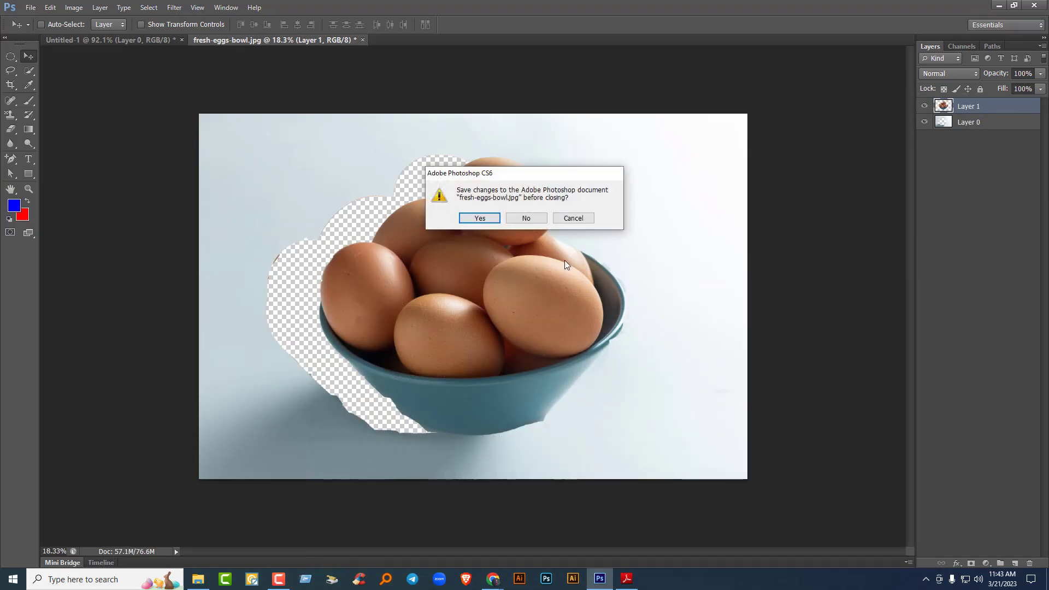
{"action": "left_click", "coordinate": [526, 218]}
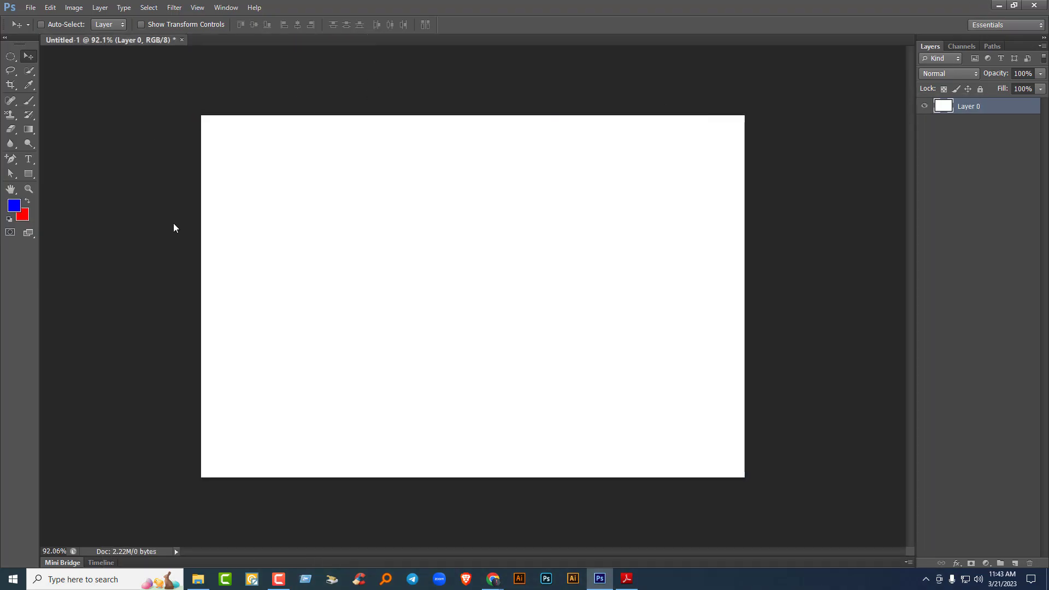
{"action": "left_click", "coordinate": [31, 7]}
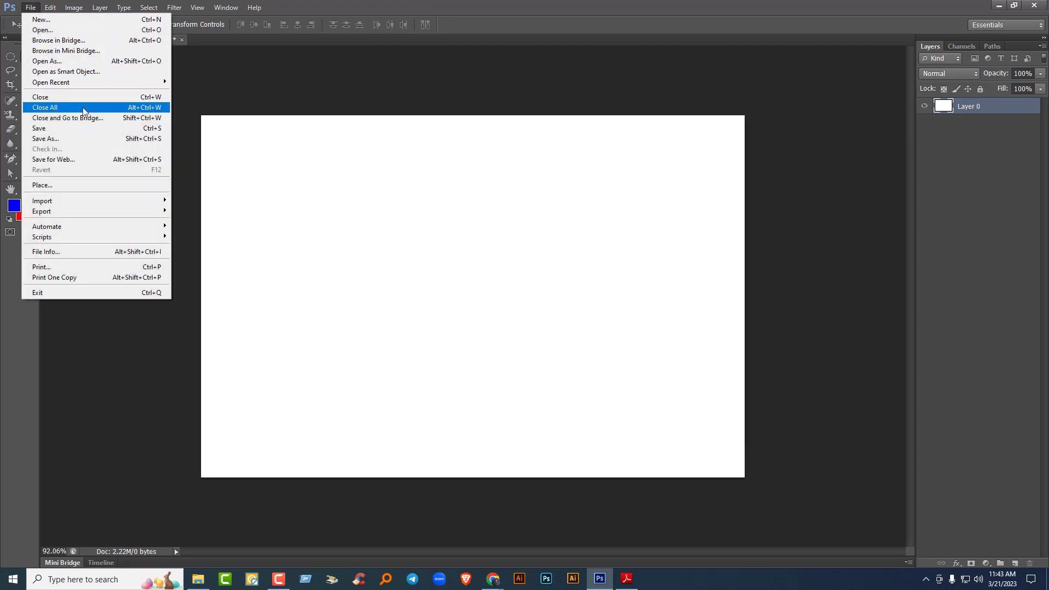
{"action": "left_click", "coordinate": [44, 29]}
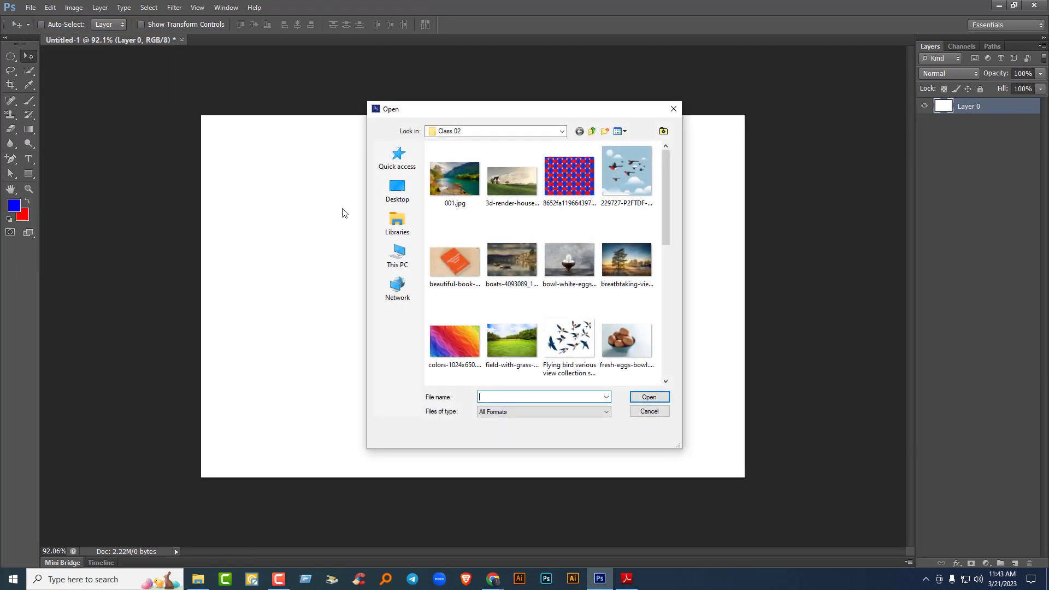
{"action": "left_click", "coordinate": [625, 265]}
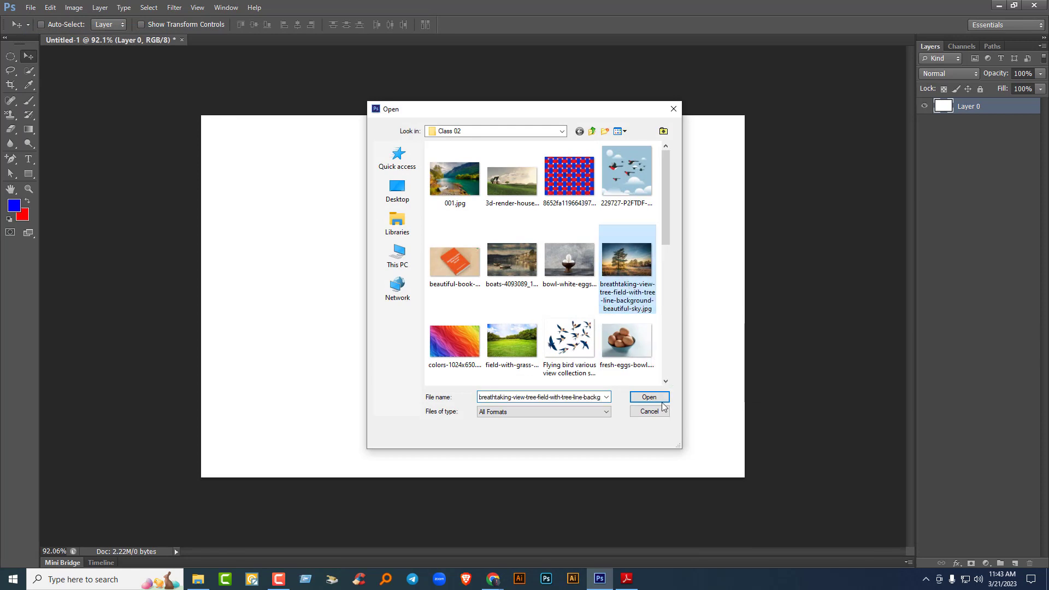
{"action": "left_click", "coordinate": [658, 398]}
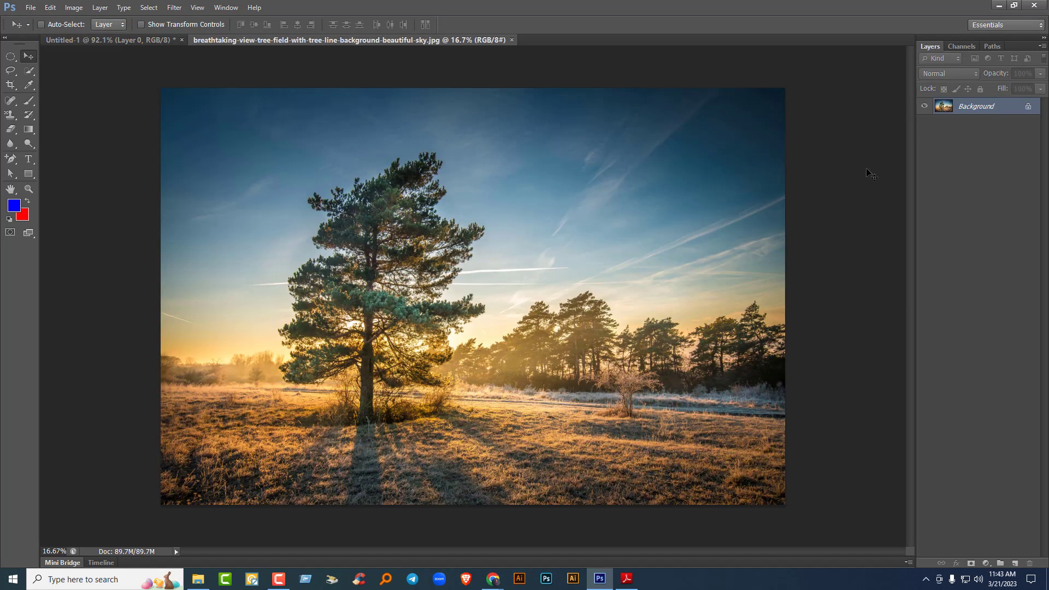
- Convert the locked Background of the tree landscape photo into an editable layer named Layer 0
{"action": "double_click", "coordinate": [1021, 107]}
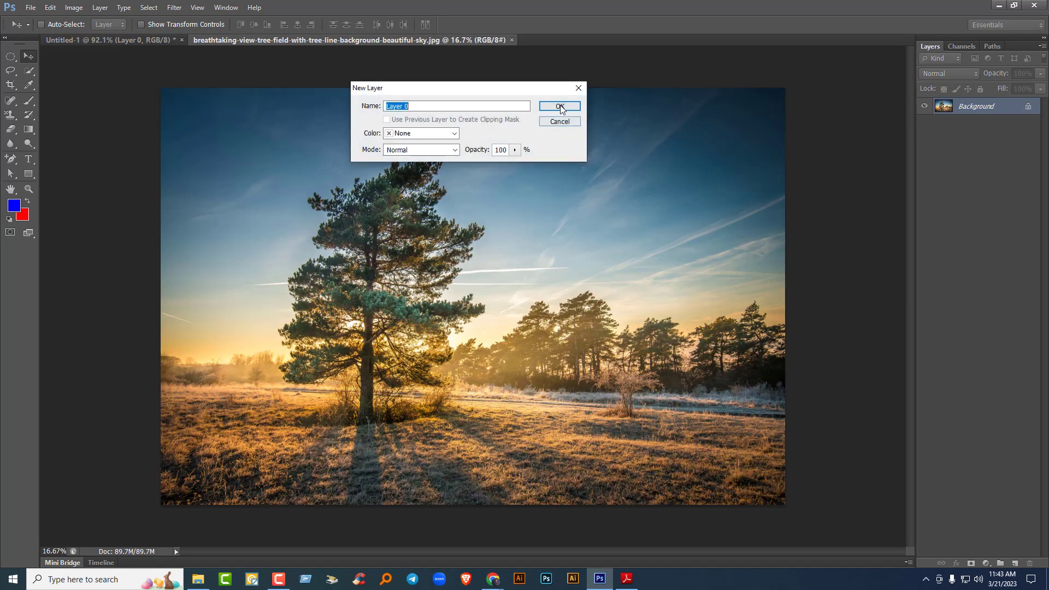
{"action": "key", "text": "Return"}
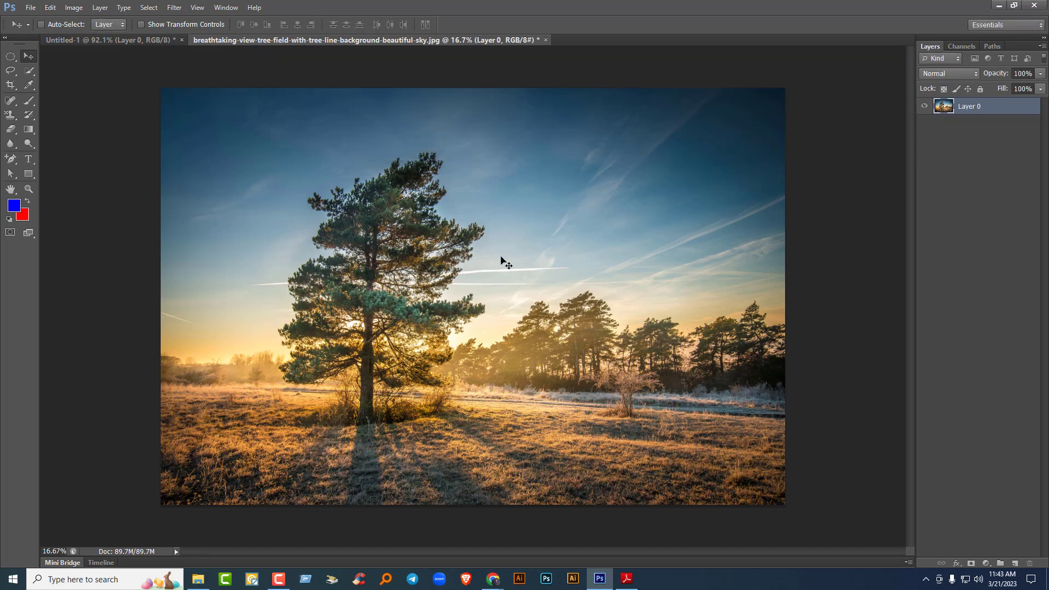
- Try cropping the photo to a tall frame around the large tree with the Crop Tool, and undo the crop
{"action": "left_click", "coordinate": [12, 87]}
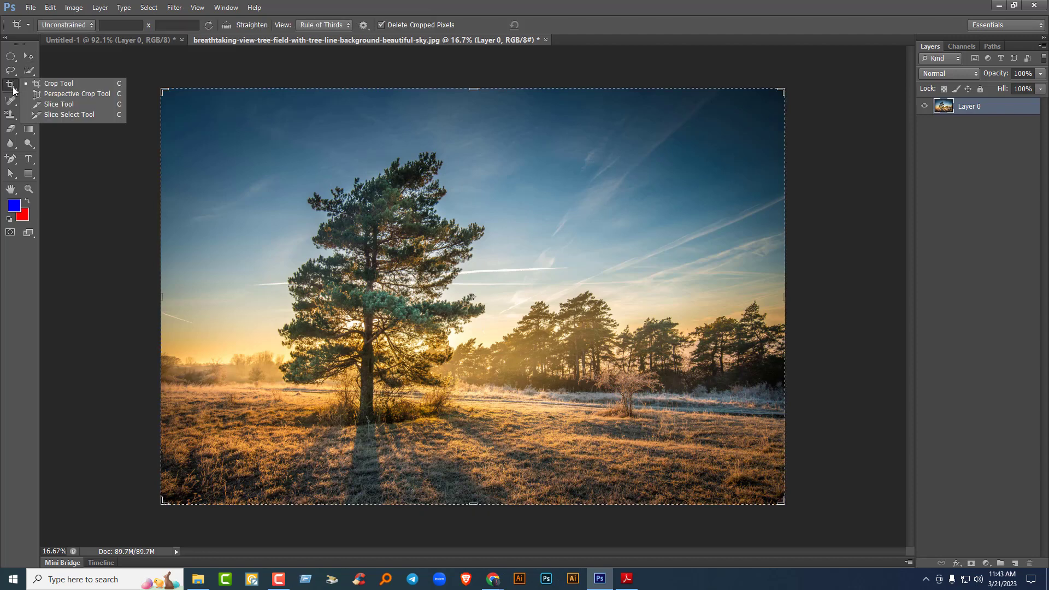
{"action": "left_click", "coordinate": [63, 86]}
{"action": "left_click_drag", "start_coordinate": [258, 135], "coordinate": [497, 462]}
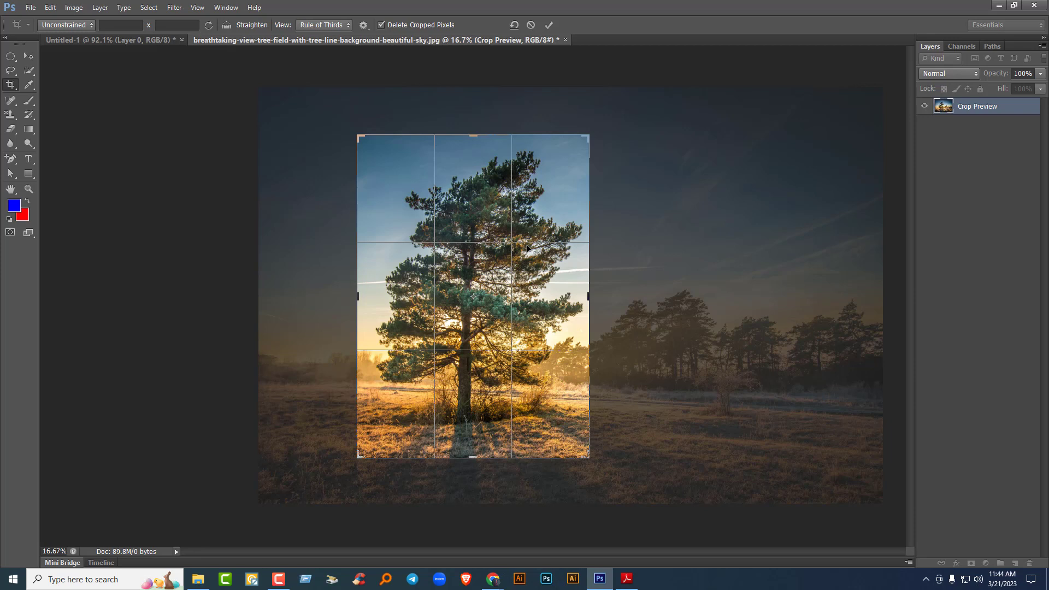
{"action": "key", "text": "Return"}
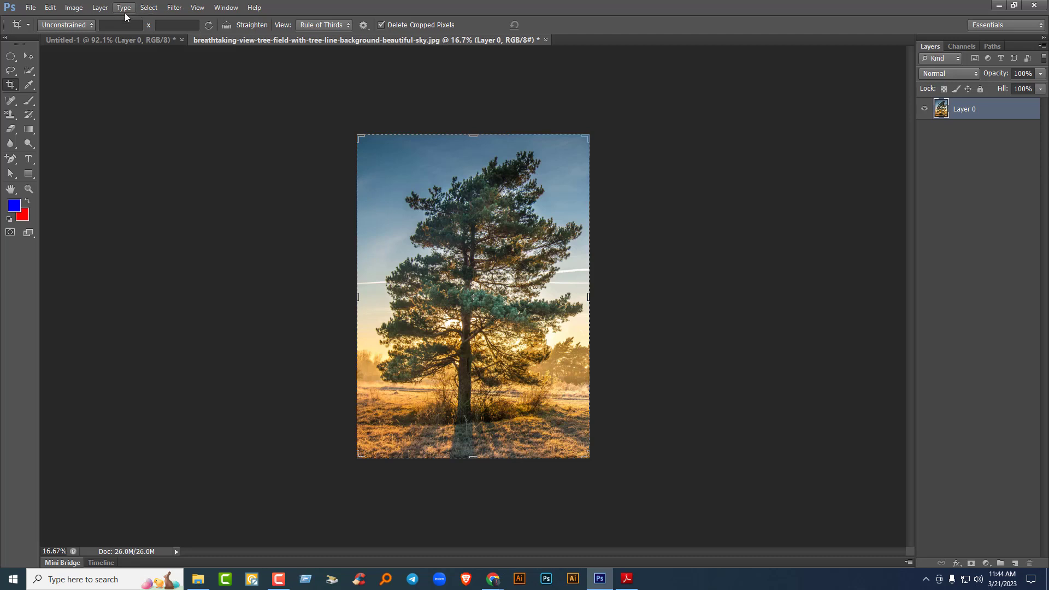
{"action": "key", "text": "ctrl+z"}
- Try the 1 x 1 (Square) and 4 x 5 (8 x 10) crop ratios on the tree photo, ending with 8.5 x 11
{"action": "left_click", "coordinate": [64, 25]}
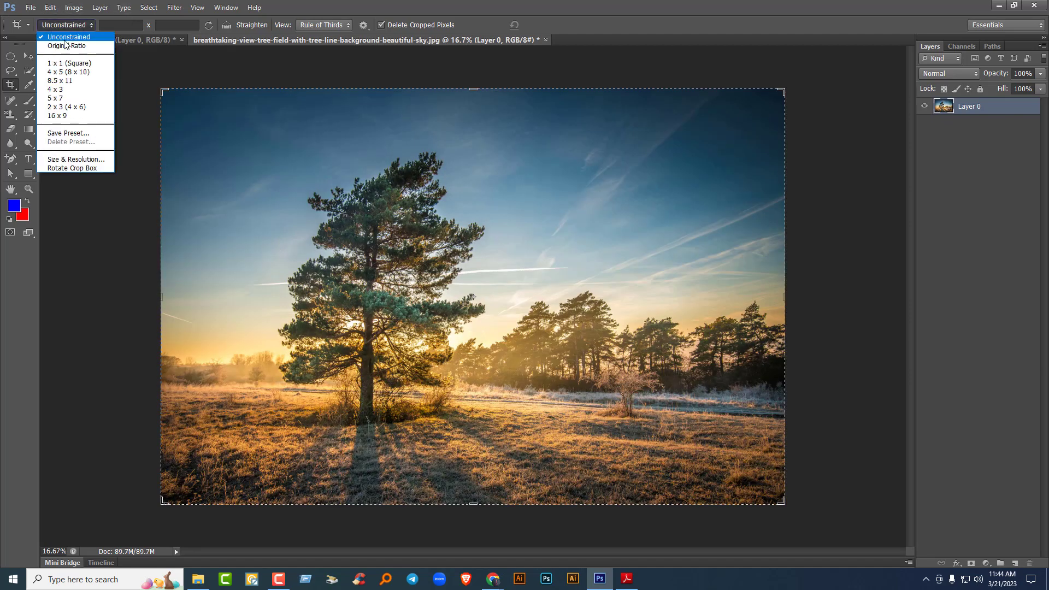
{"action": "left_click", "coordinate": [67, 62]}
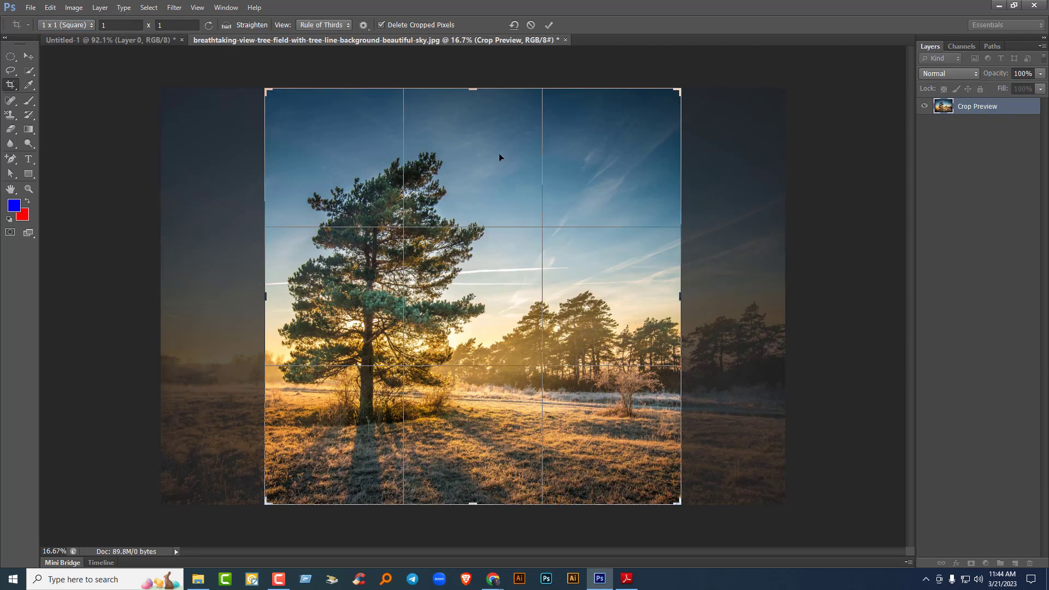
{"action": "left_click", "coordinate": [79, 25]}
{"action": "left_click", "coordinate": [64, 71]}
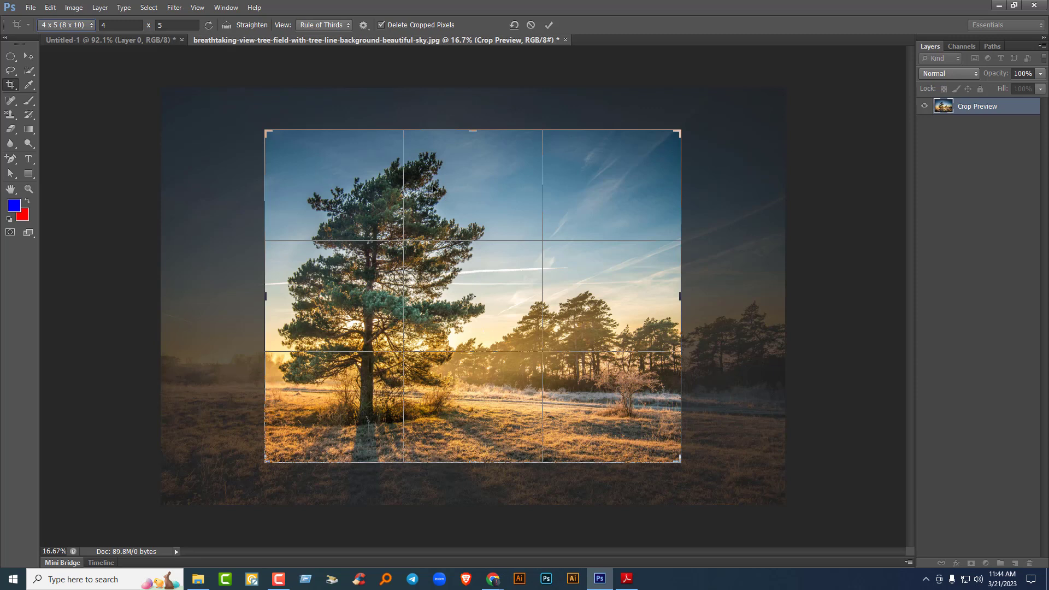
{"action": "left_click", "coordinate": [62, 25]}
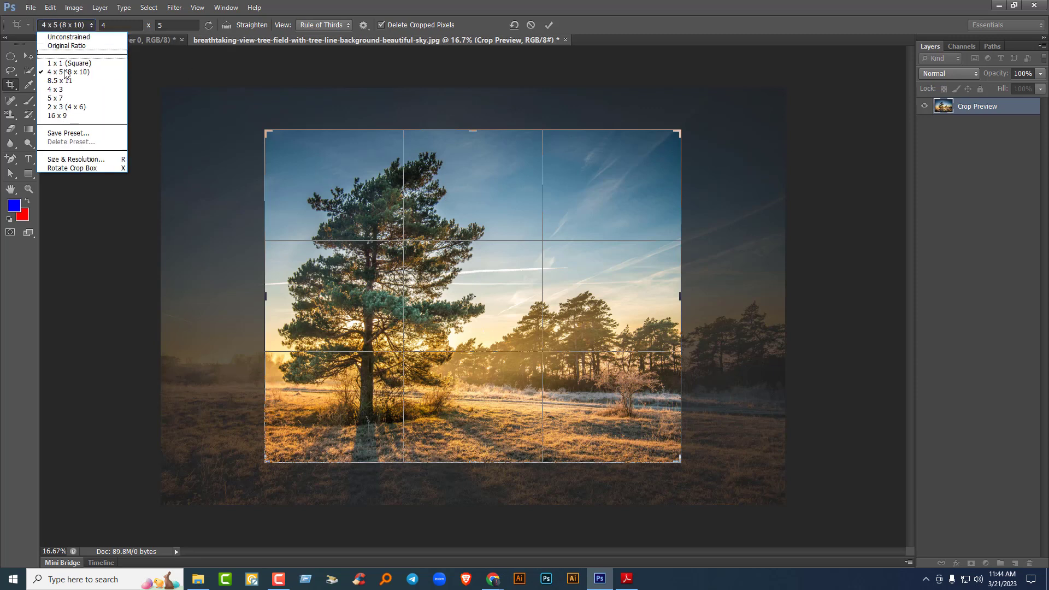
{"action": "left_click", "coordinate": [61, 81]}
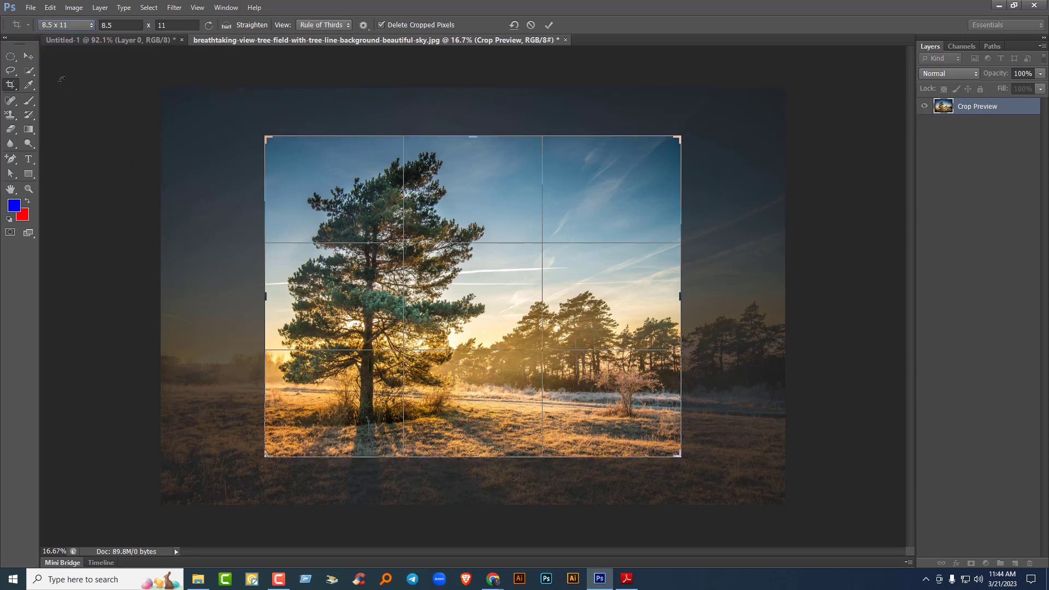
- Set the crop ratio back to Unconstrained and apply the framed crop while switching to the Move Tool
{"action": "left_click", "coordinate": [121, 24]}
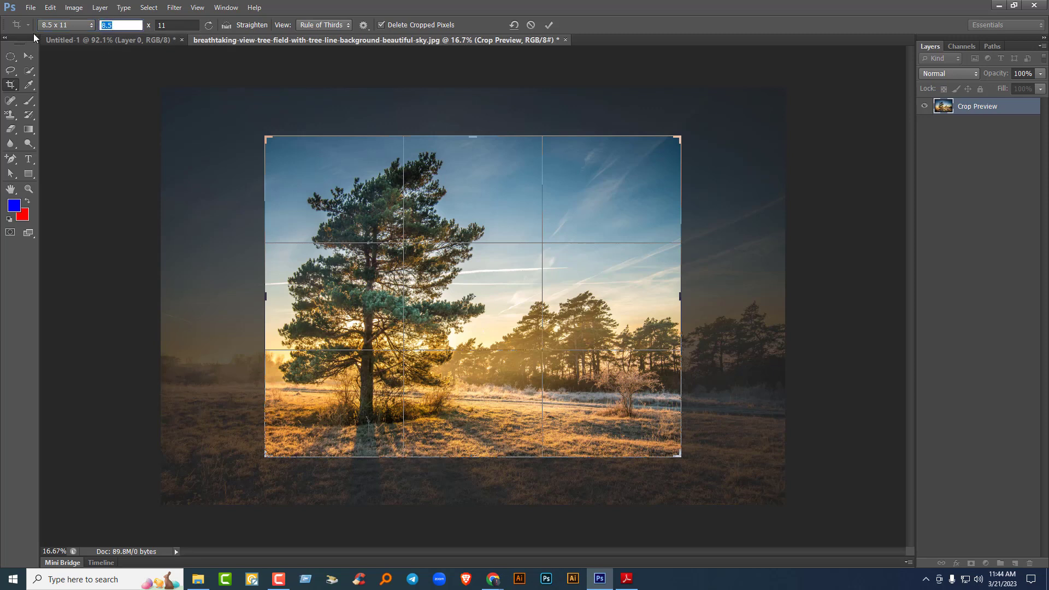
{"action": "left_click", "coordinate": [76, 23]}
{"action": "left_click", "coordinate": [85, 35]}
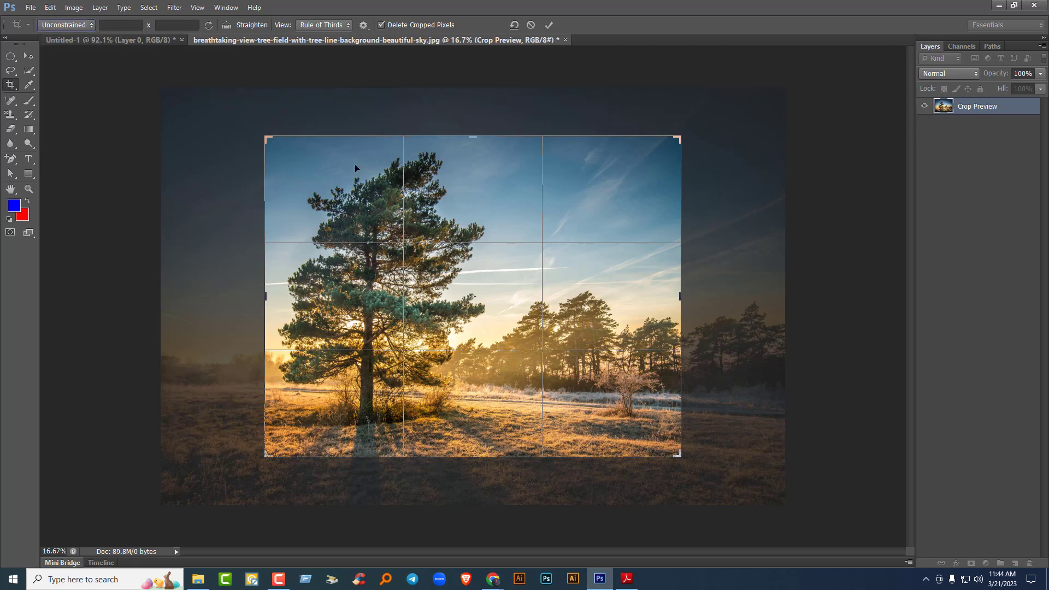
{"action": "right_click", "coordinate": [11, 84]}
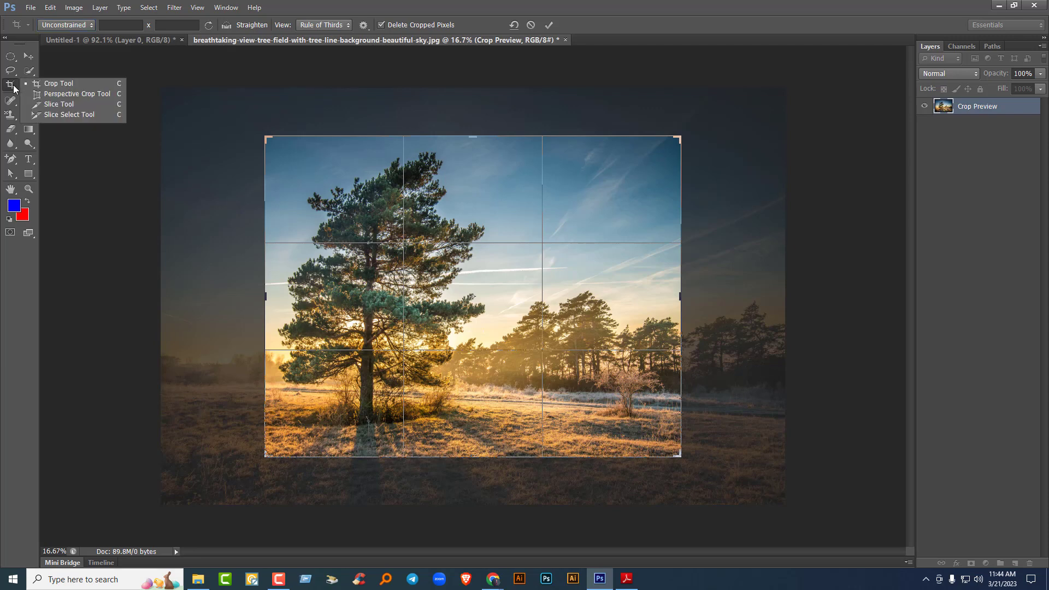
{"action": "left_click", "coordinate": [57, 84]}
{"action": "key", "text": "v"}
{"action": "left_click", "coordinate": [477, 218]}
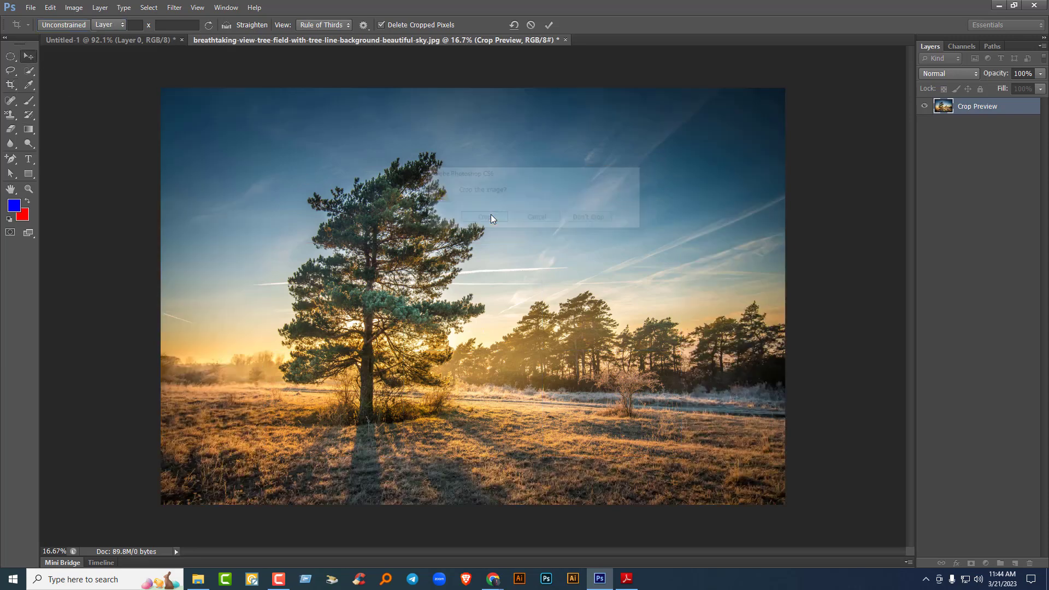
- Open beautiful-book-cover-2.jpg and gf.jpg together from the Class 02 folder
{"action": "left_click", "coordinate": [31, 10]}
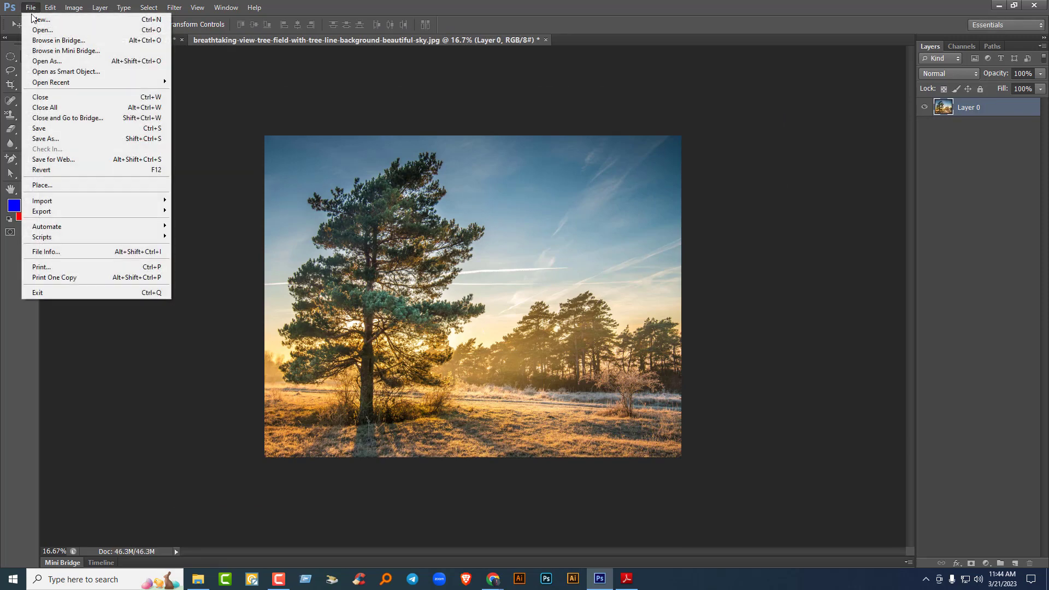
{"action": "left_click", "coordinate": [34, 25]}
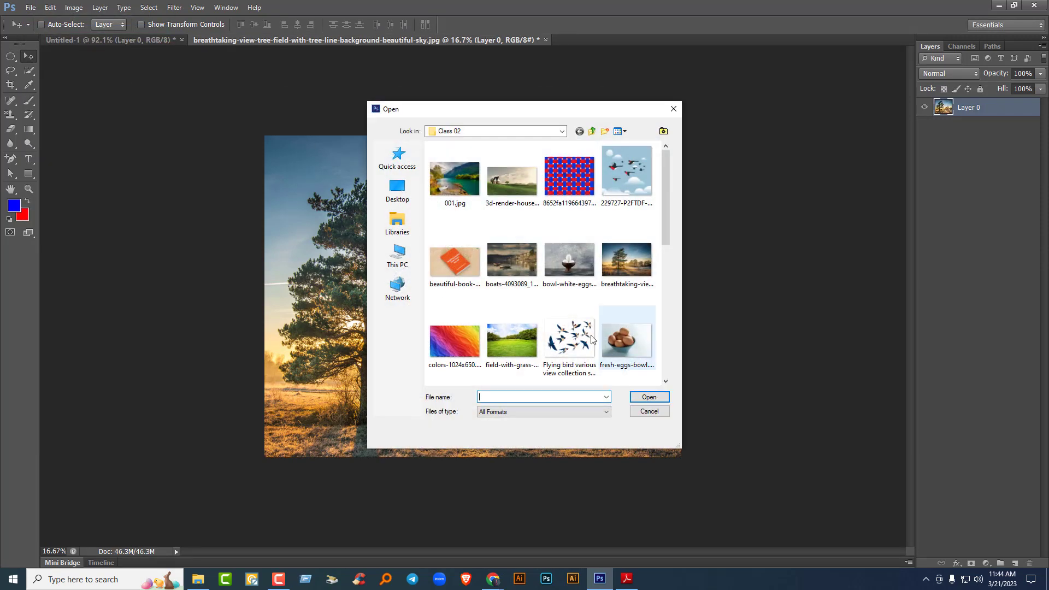
{"action": "left_click", "coordinate": [454, 261]}
{"action": "scroll", "coordinate": [659, 293], "scroll_direction": "down", "scroll_amount": 2}
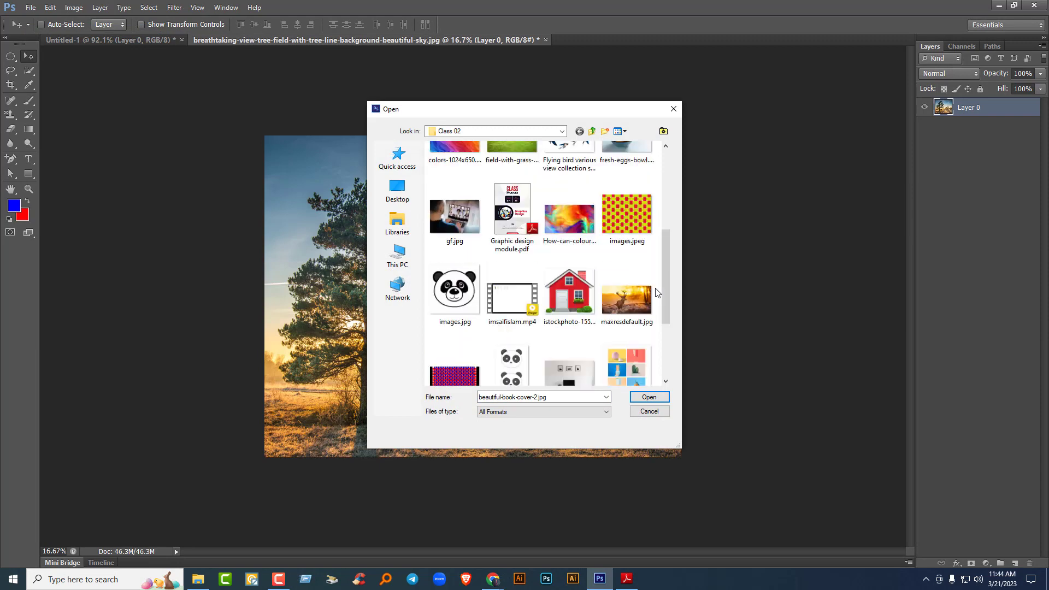
{"action": "left_click", "coordinate": [454, 215], "text": "ctrl"}
{"action": "left_click", "coordinate": [649, 397]}
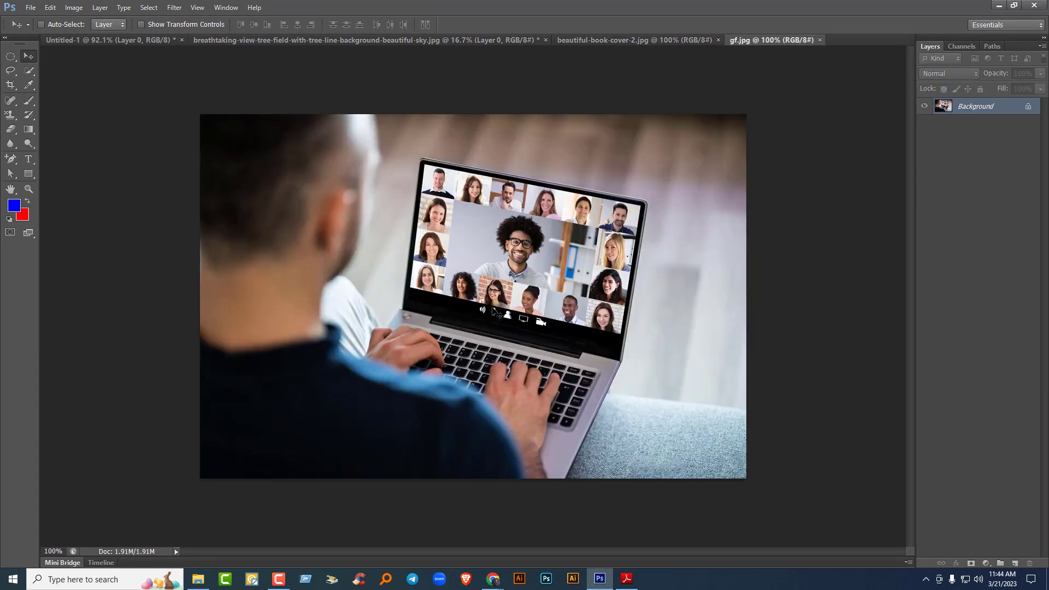
- Convert the locked Background of gf.jpg into an editable Layer 0
{"action": "scroll", "coordinate": [513, 306], "scroll_direction": "up", "scroll_amount": 4}
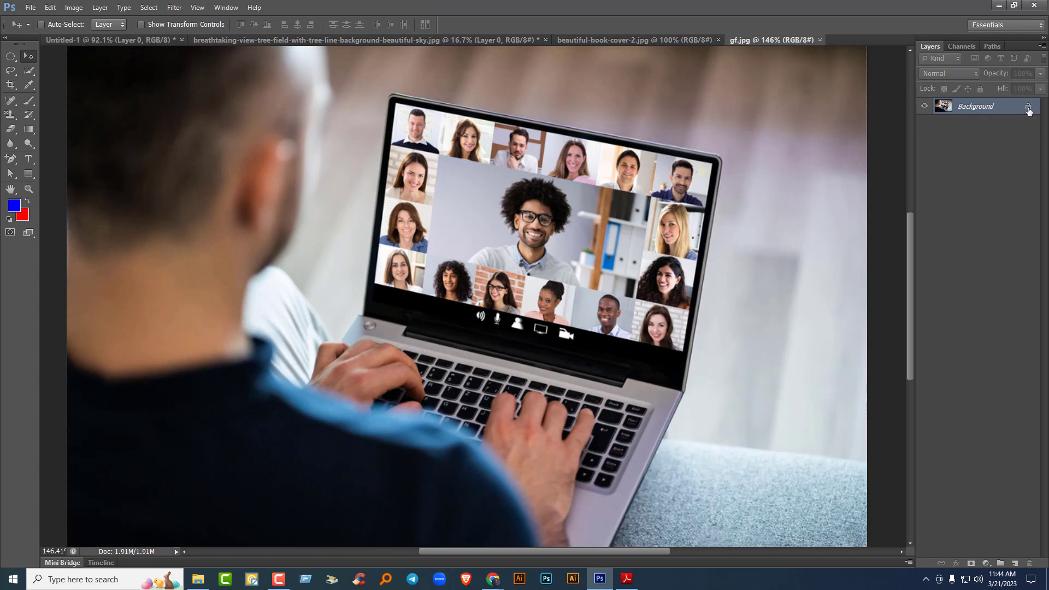
{"action": "double_click", "coordinate": [1001, 111]}
{"action": "left_click", "coordinate": [566, 108]}
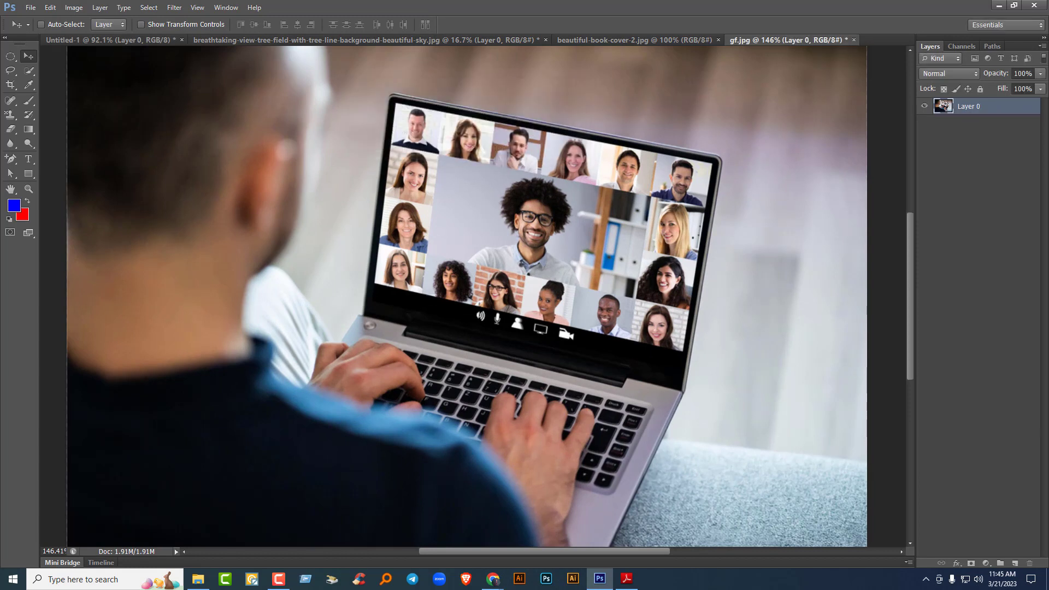
- Straighten and crop gf.jpg to the laptop's video-call grid by fitting the Perspective Crop Tool to its four corners
{"action": "left_click", "coordinate": [12, 85]}
{"action": "left_click", "coordinate": [55, 94]}
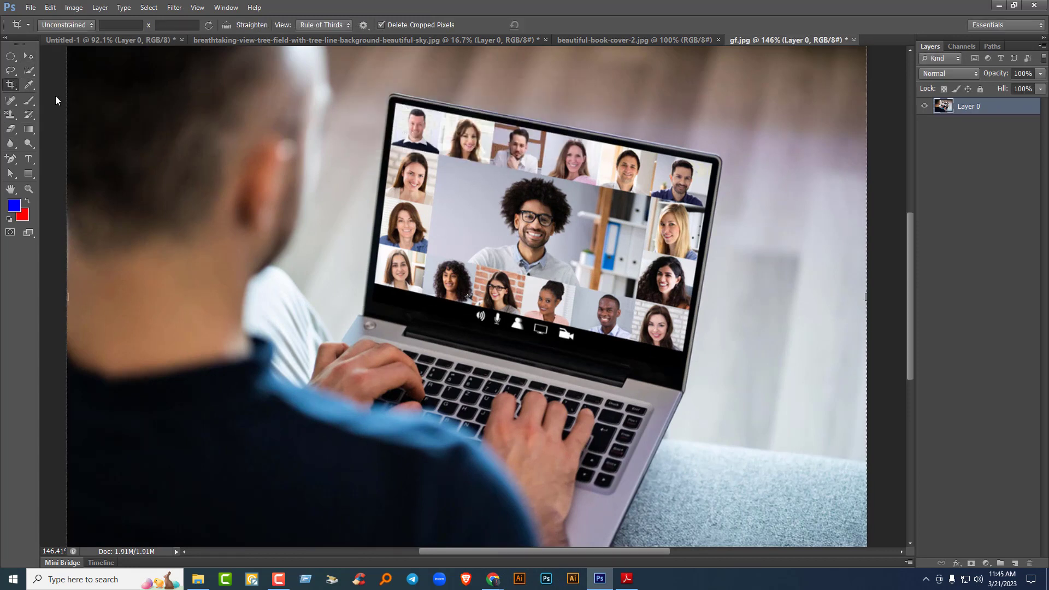
{"action": "scroll", "coordinate": [356, 195], "scroll_direction": "up", "scroll_amount": 4}
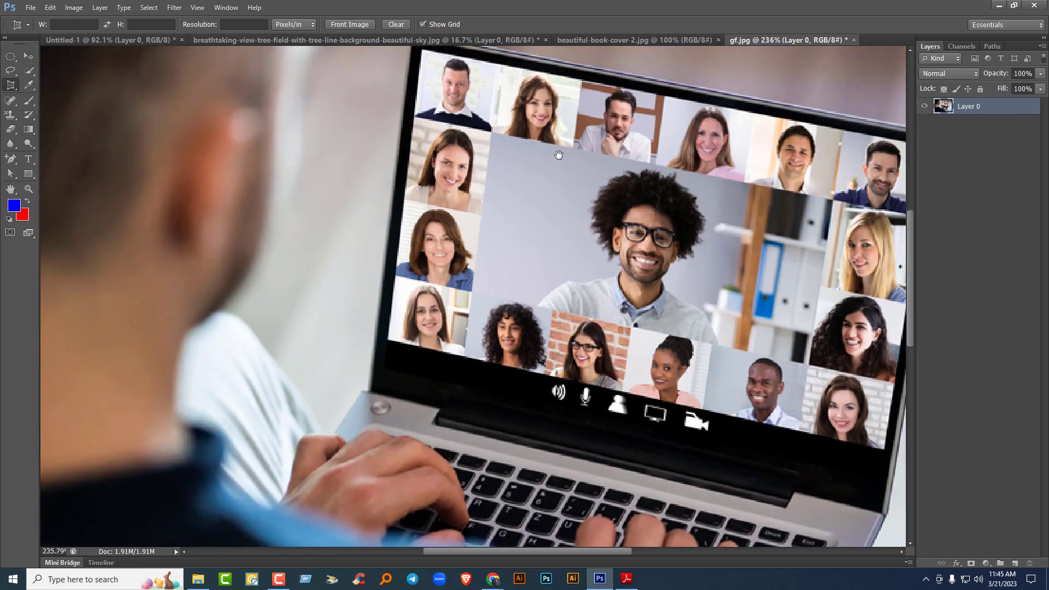
{"action": "left_click_drag", "start_coordinate": [356, 195], "coordinate": [322, 189]}
{"action": "scroll", "coordinate": [322, 189], "scroll_direction": "down", "scroll_amount": 1}
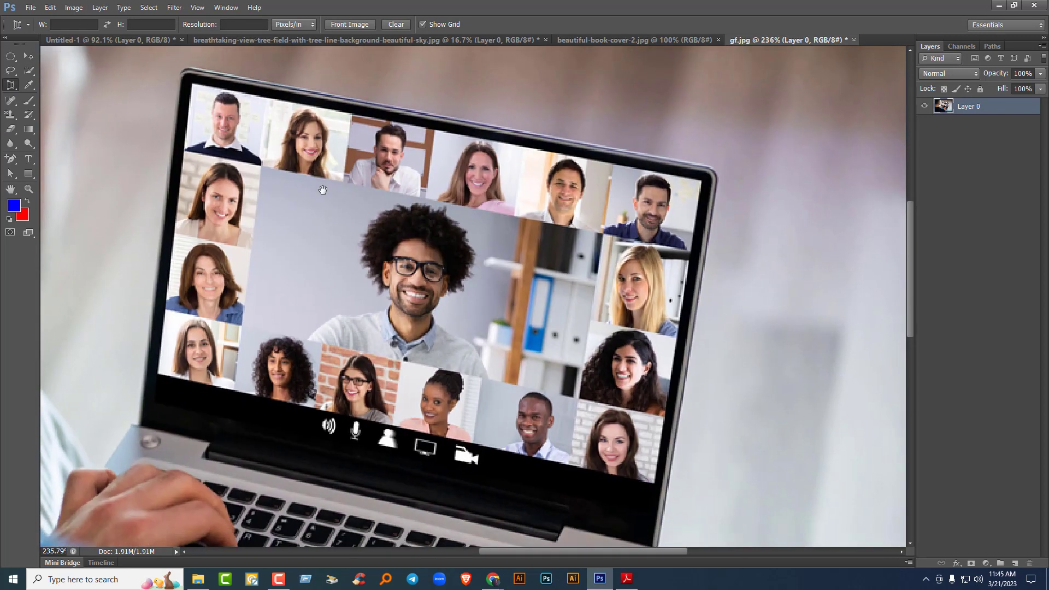
{"action": "left_click", "coordinate": [193, 83]}
{"action": "left_click", "coordinate": [157, 374]}
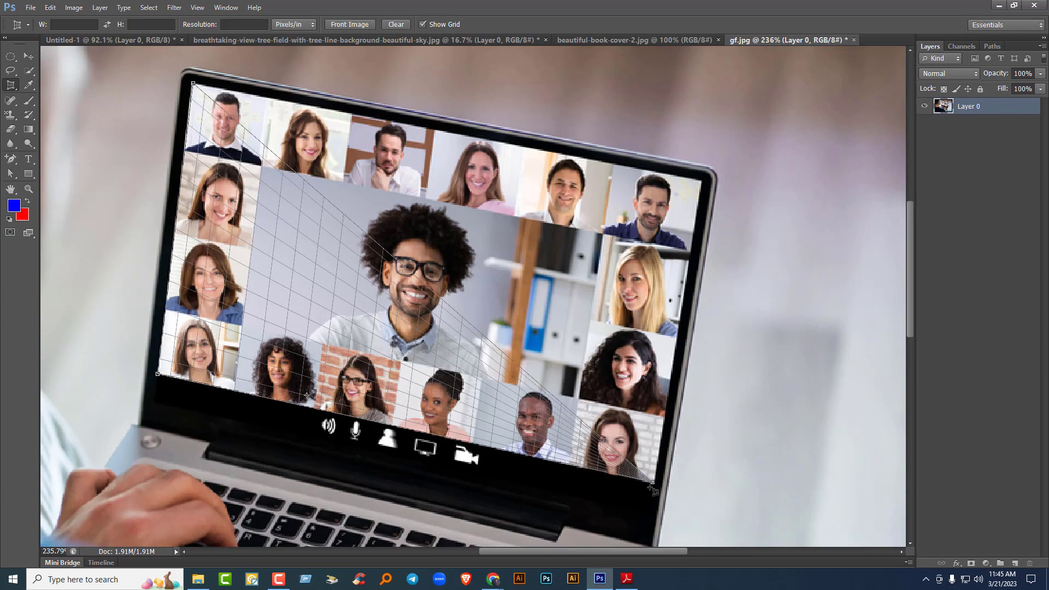
{"action": "left_click", "coordinate": [655, 483]}
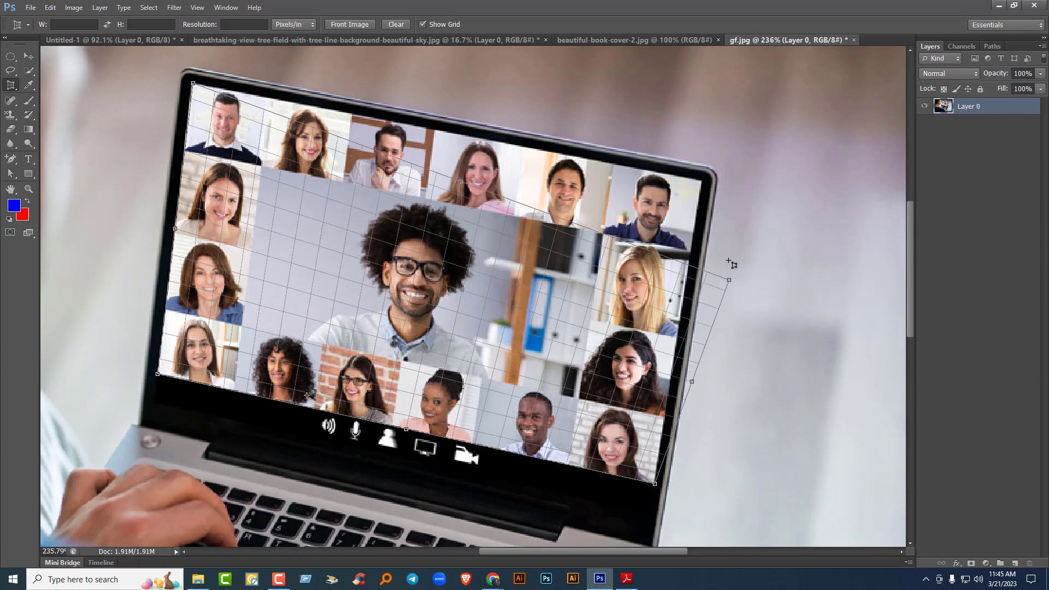
{"action": "left_click", "coordinate": [693, 240]}
{"action": "left_click_drag", "start_coordinate": [694, 240], "coordinate": [702, 179]}
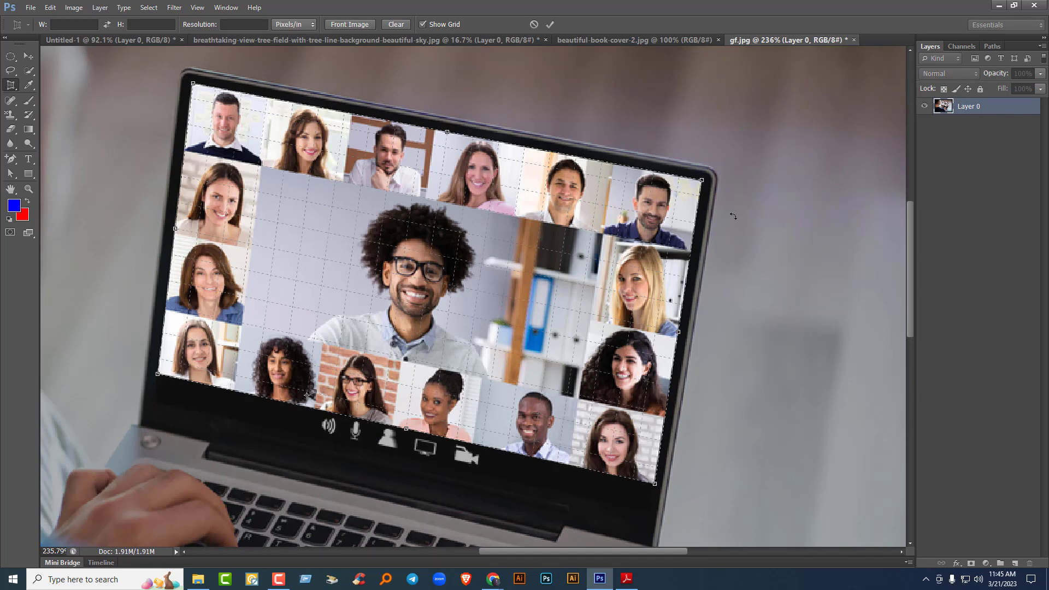
{"action": "key", "text": "Return"}
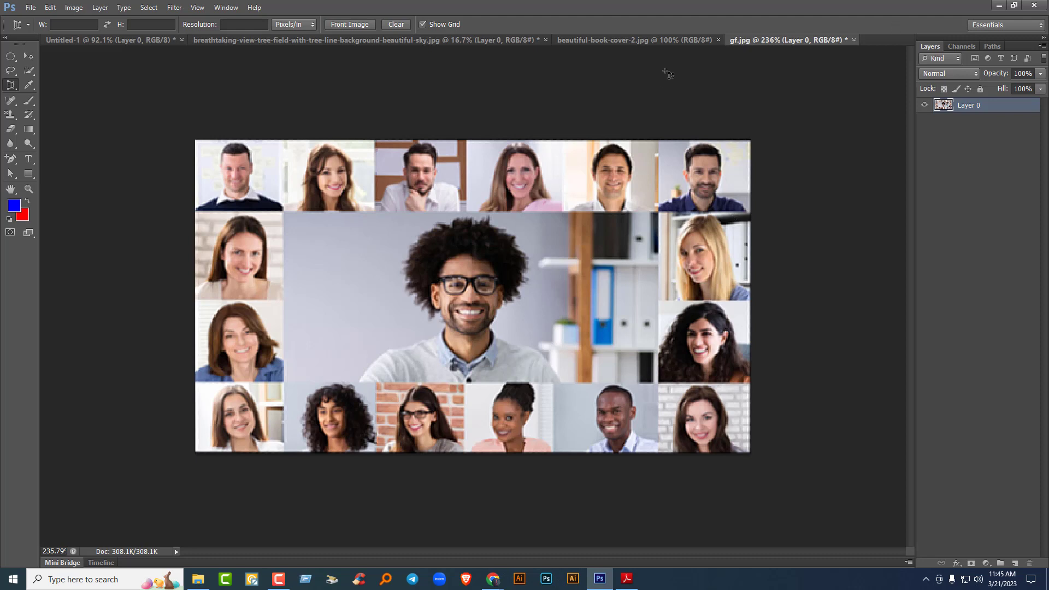
- Bring up beautiful-book-cover-2.jpg and convert its locked Background into an editable Layer 0
{"action": "left_click", "coordinate": [677, 39]}
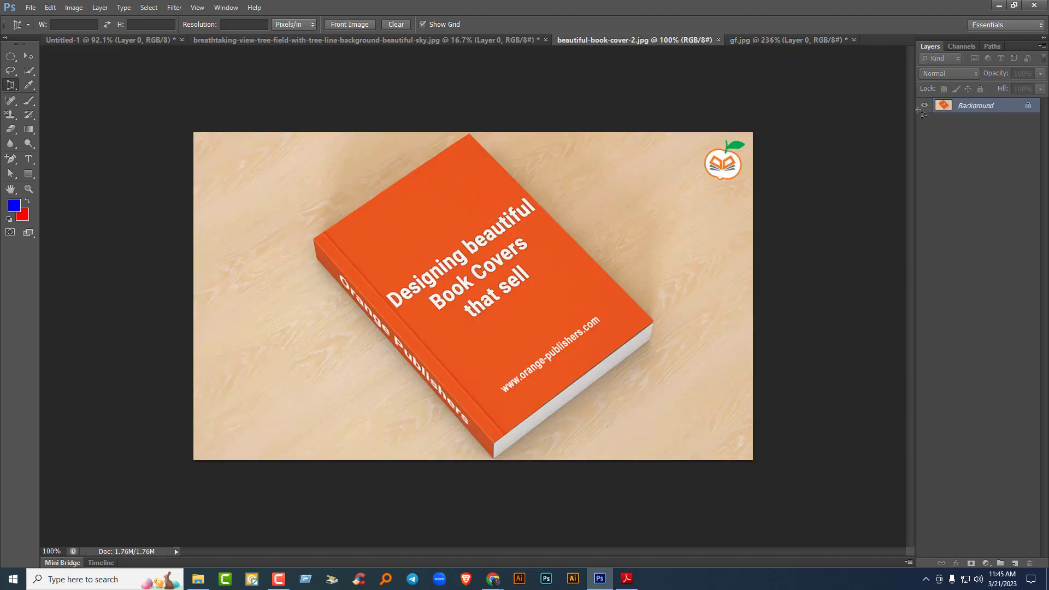
{"action": "double_click", "coordinate": [1025, 105]}
{"action": "left_click", "coordinate": [563, 105]}
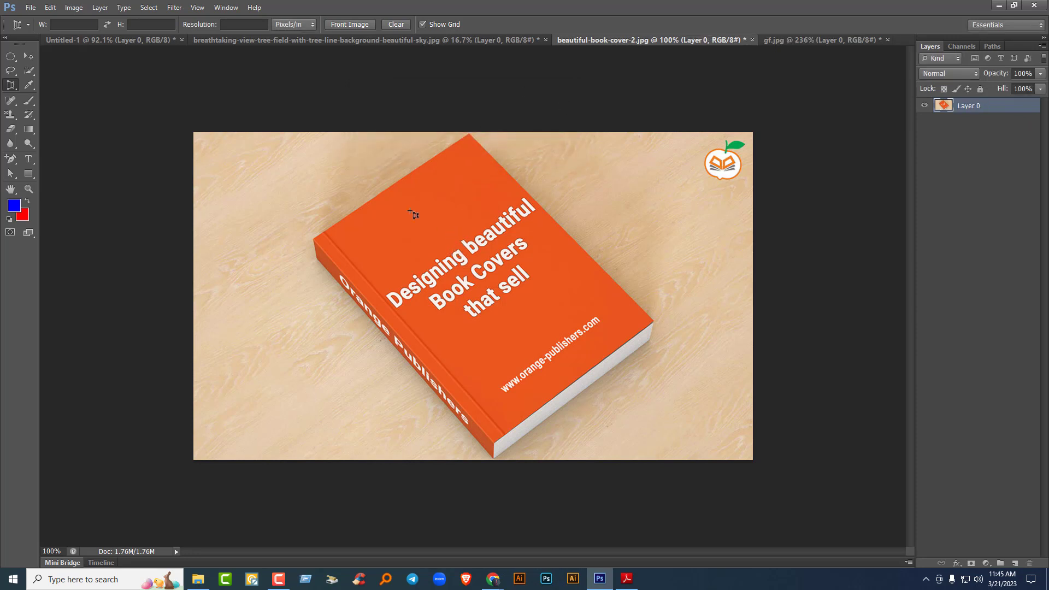
- Perspective-crop the image to the orange book's front cover by placing and adjusting its four corners
{"action": "left_click", "coordinate": [314, 238]}
{"action": "left_click", "coordinate": [457, 132]}
{"action": "left_click", "coordinate": [469, 132]}
{"action": "left_click", "coordinate": [654, 320]}
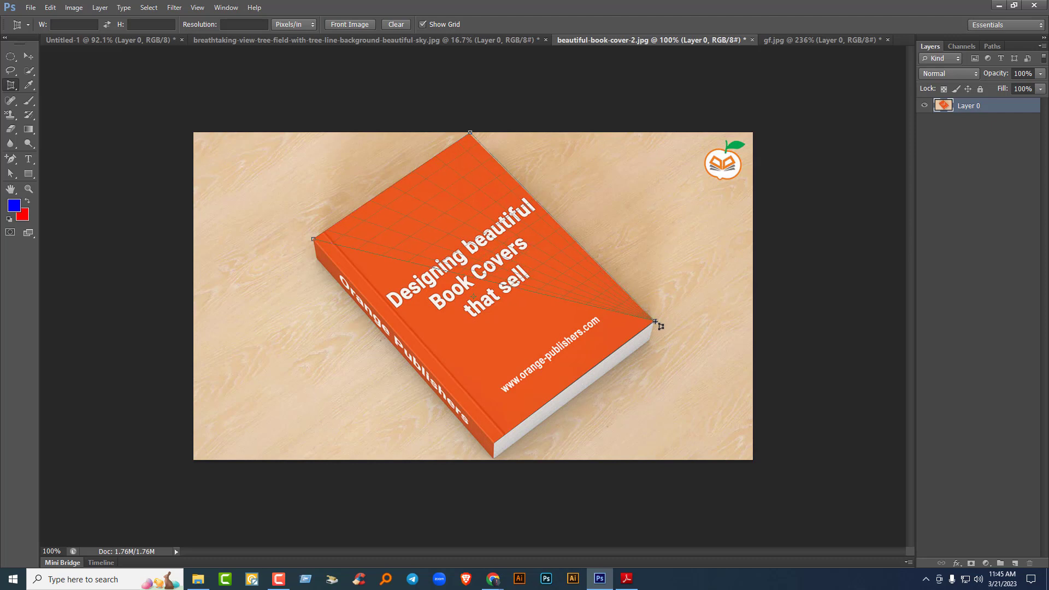
{"action": "left_click", "coordinate": [492, 444]}
{"action": "left_click_drag", "start_coordinate": [497, 449], "coordinate": [494, 444]}
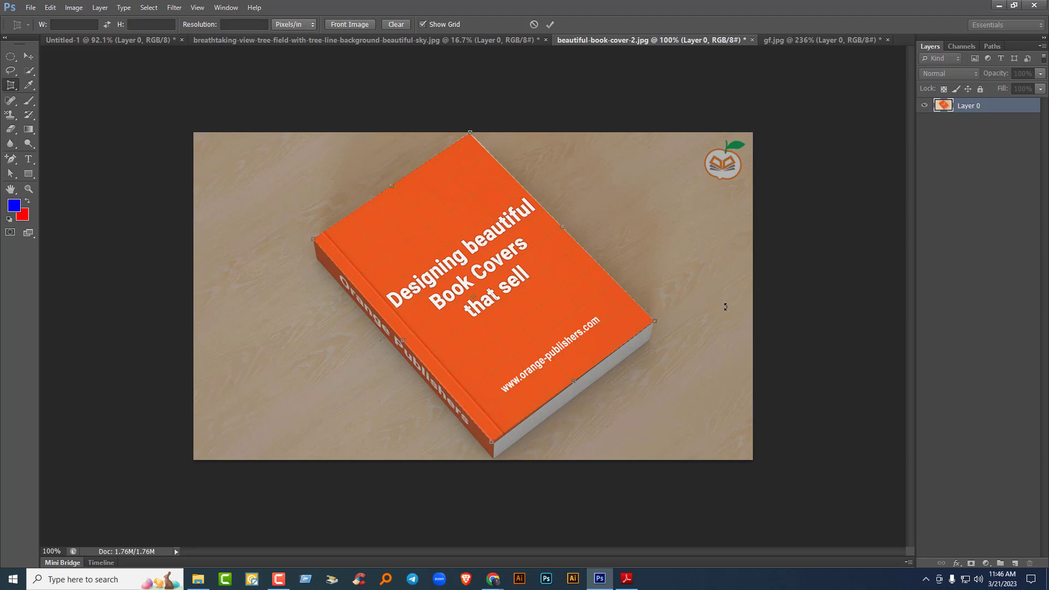
{"action": "key", "text": "Return"}
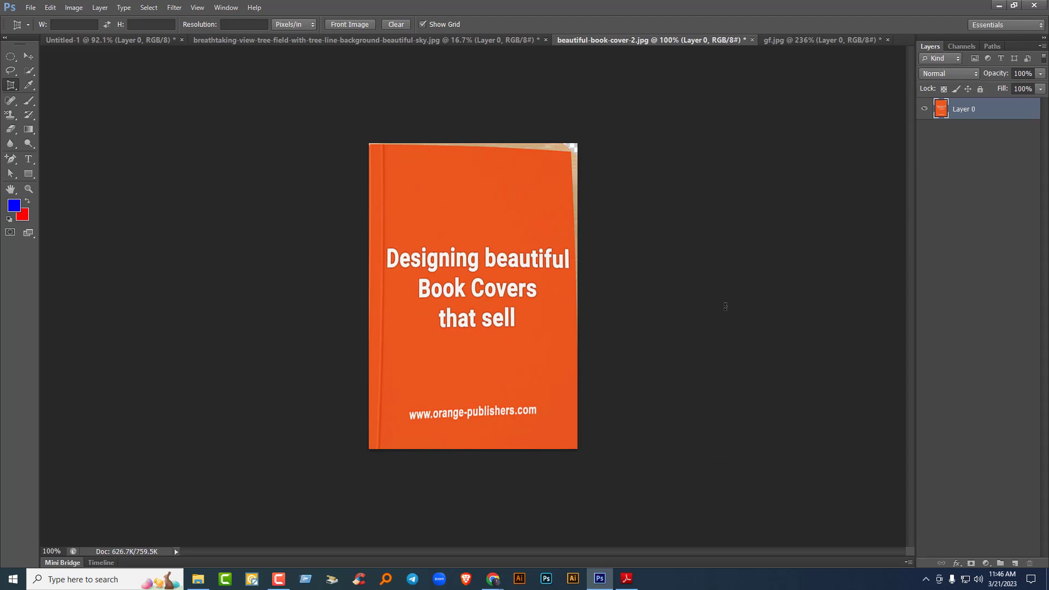
- Close beautiful-book-cover-2.jpg, gf.jpg and the breathtaking-view tree image without saving their changes
{"action": "left_click", "coordinate": [28, 56]}
{"action": "left_click", "coordinate": [752, 40]}
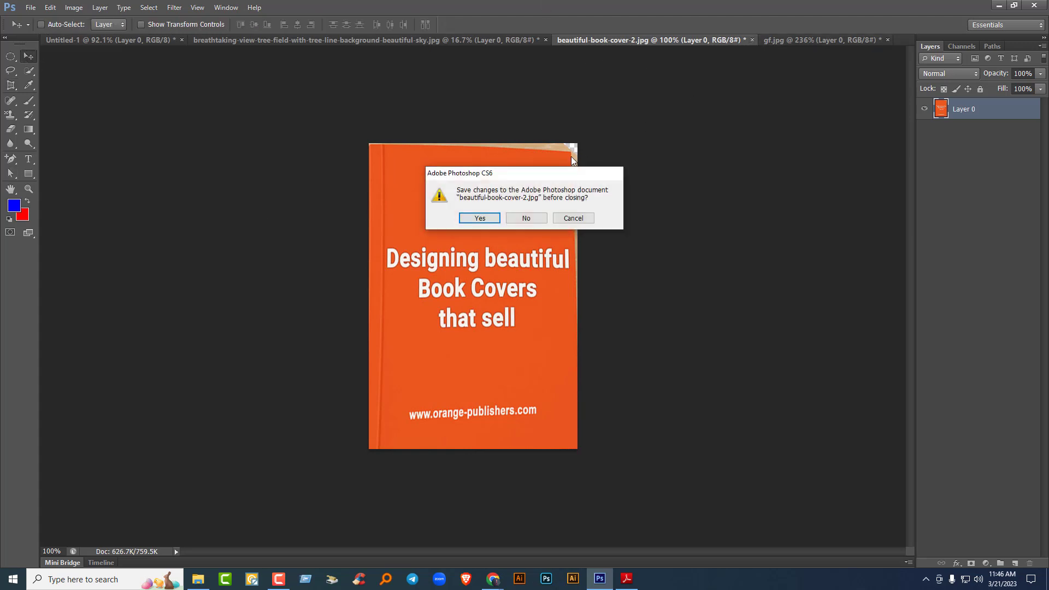
{"action": "left_click", "coordinate": [532, 218]}
{"action": "left_click", "coordinate": [681, 40]}
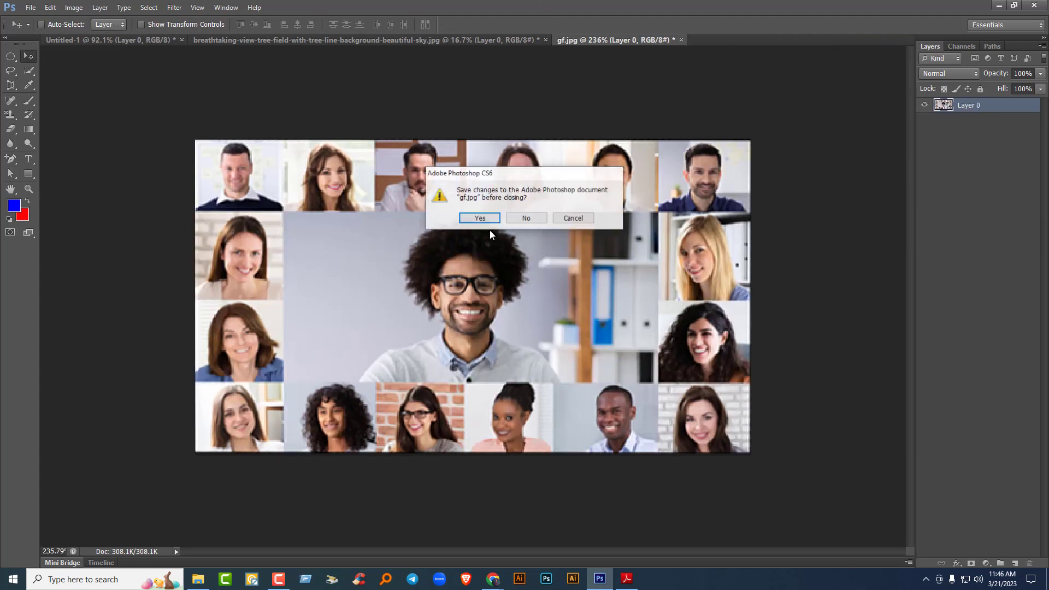
{"action": "left_click", "coordinate": [523, 220]}
{"action": "left_click", "coordinate": [545, 40]}
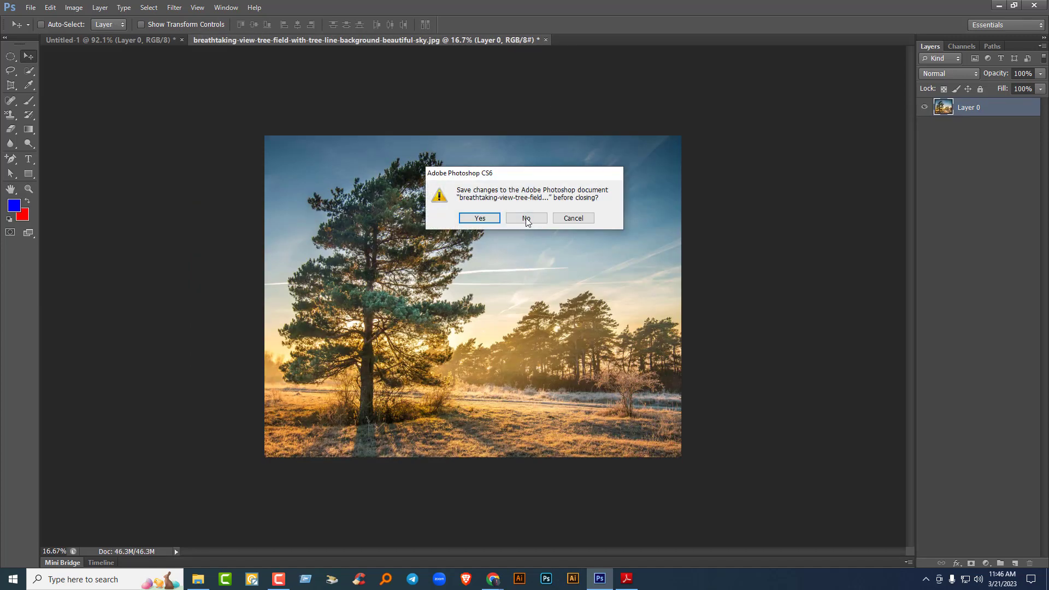
{"action": "left_click", "coordinate": [558, 218]}
- Open Screenshot_1.png from the Class 02 folder with the Crop Tool active
{"action": "left_click", "coordinate": [10, 85]}
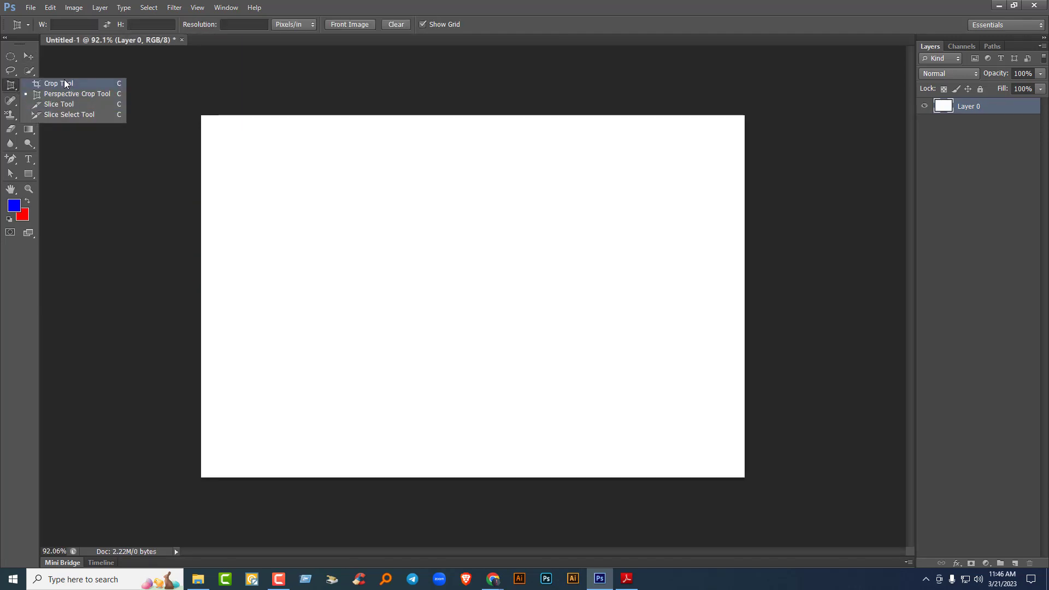
{"action": "left_click", "coordinate": [64, 83]}
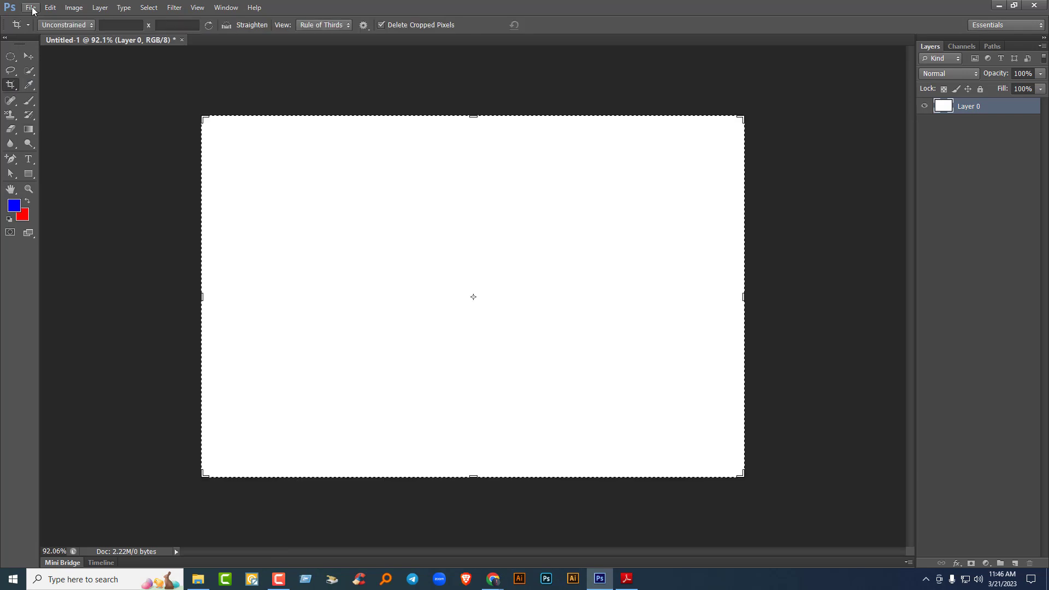
{"action": "left_click", "coordinate": [31, 7]}
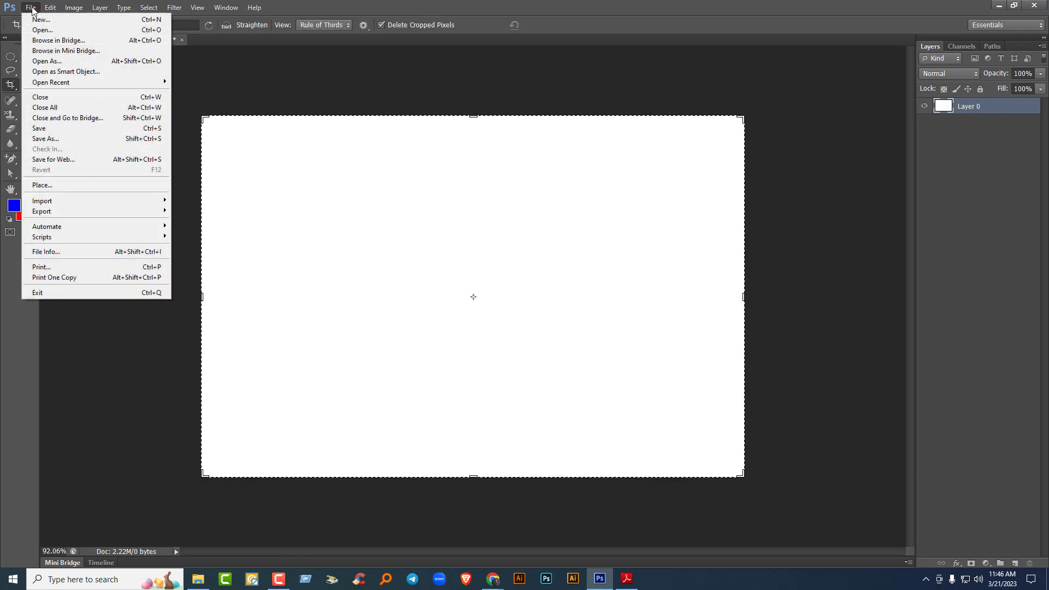
{"action": "left_click", "coordinate": [41, 29]}
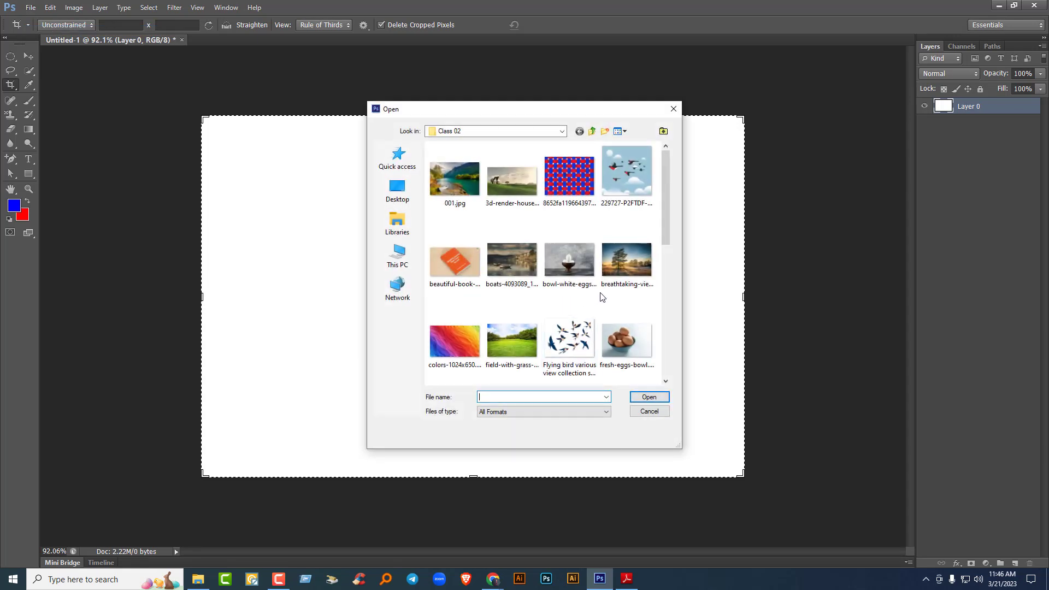
{"action": "scroll", "coordinate": [602, 296], "scroll_direction": "down", "scroll_amount": 5}
{"action": "double_click", "coordinate": [623, 330]}
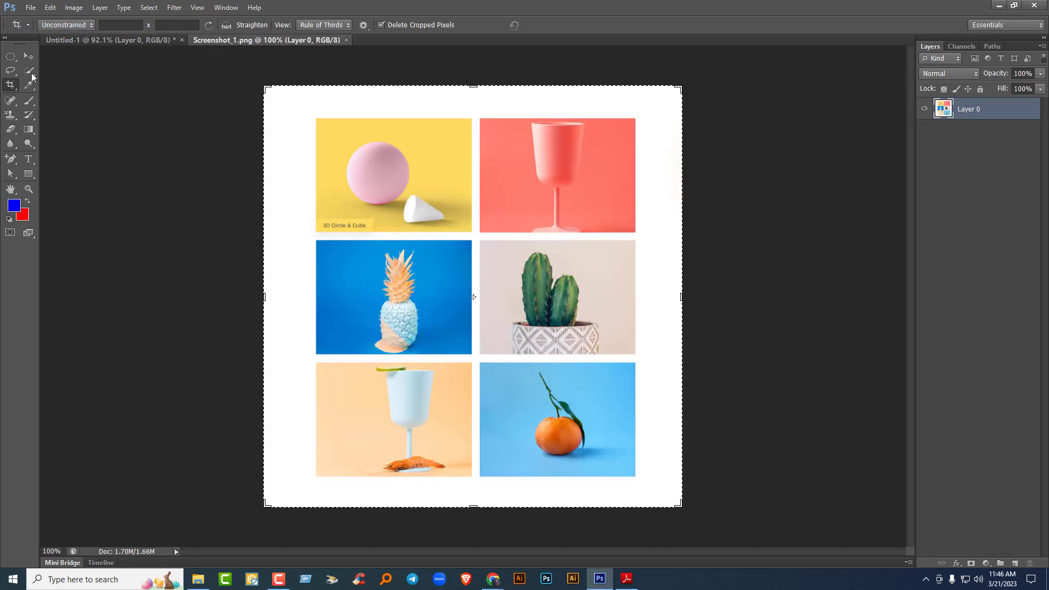
- Draw slices around the sphere, red glass and cactus pictures, plus partial slices over the pineapple and orange pictures
{"action": "left_click", "coordinate": [28, 56]}
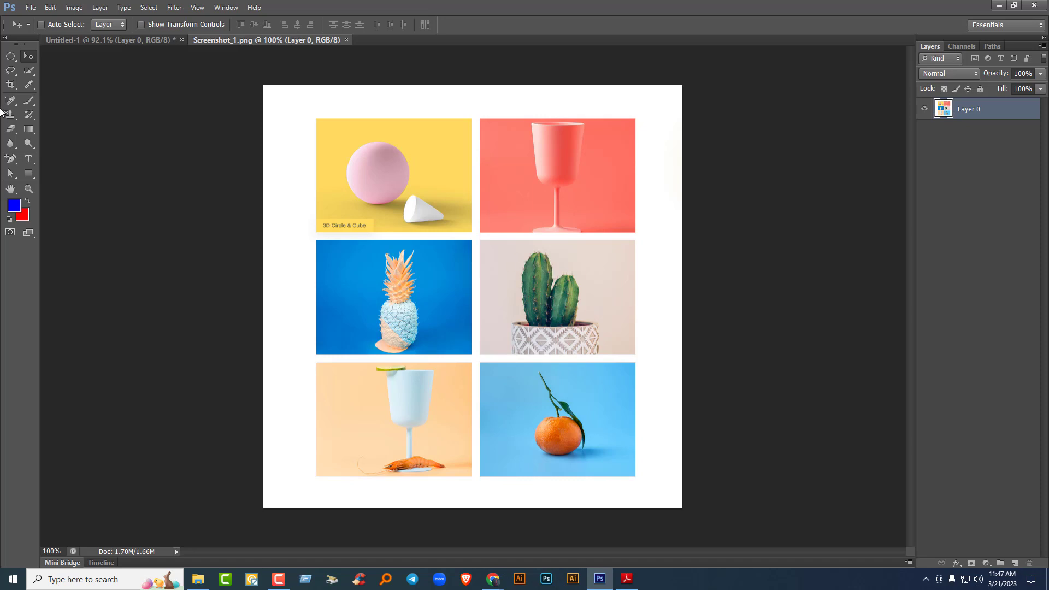
{"action": "left_click", "coordinate": [12, 87]}
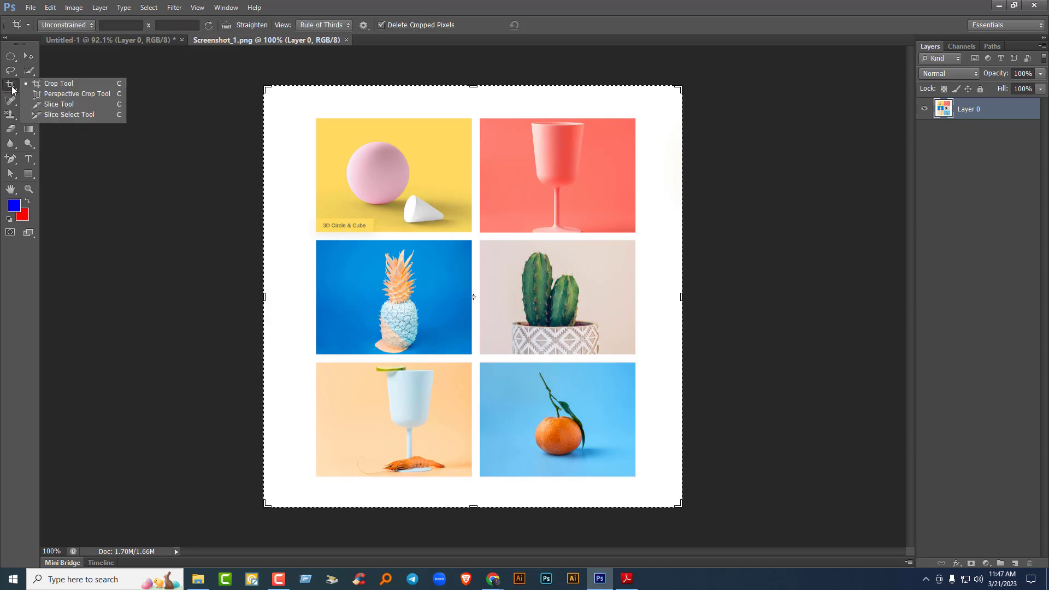
{"action": "left_click", "coordinate": [71, 103]}
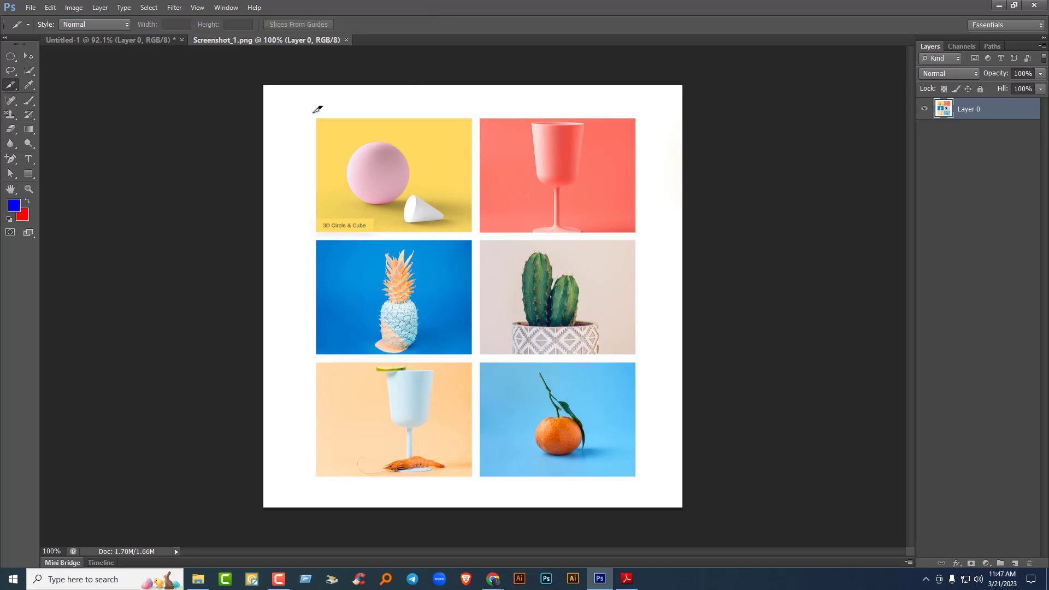
{"action": "left_click_drag", "start_coordinate": [313, 113], "coordinate": [481, 232]}
{"action": "left_click_drag", "start_coordinate": [479, 112], "coordinate": [642, 235]}
{"action": "left_click_drag", "start_coordinate": [477, 240], "coordinate": [646, 360]}
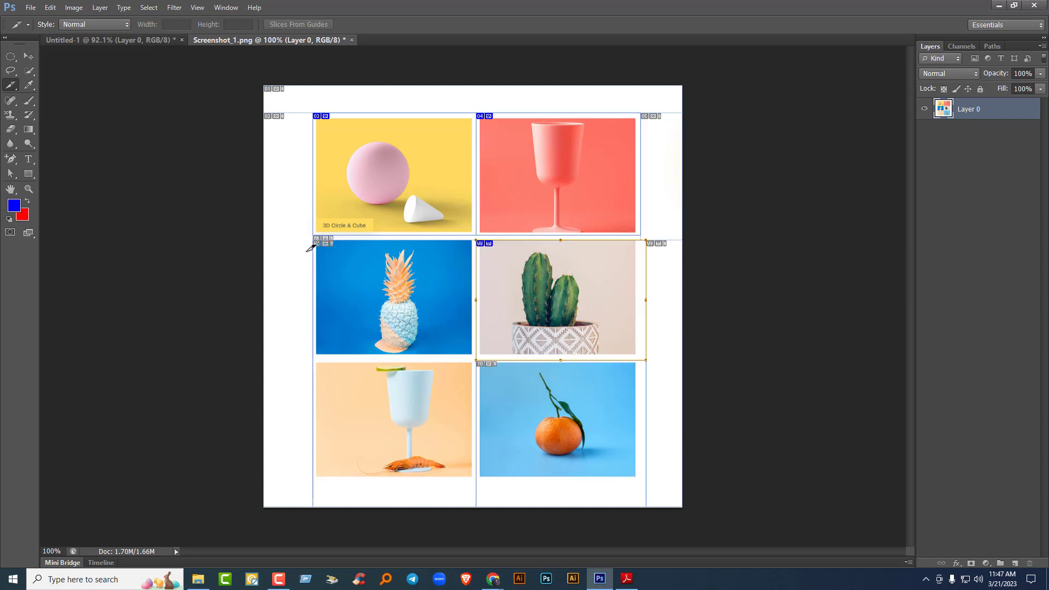
{"action": "left_click_drag", "start_coordinate": [306, 254], "coordinate": [402, 360]}
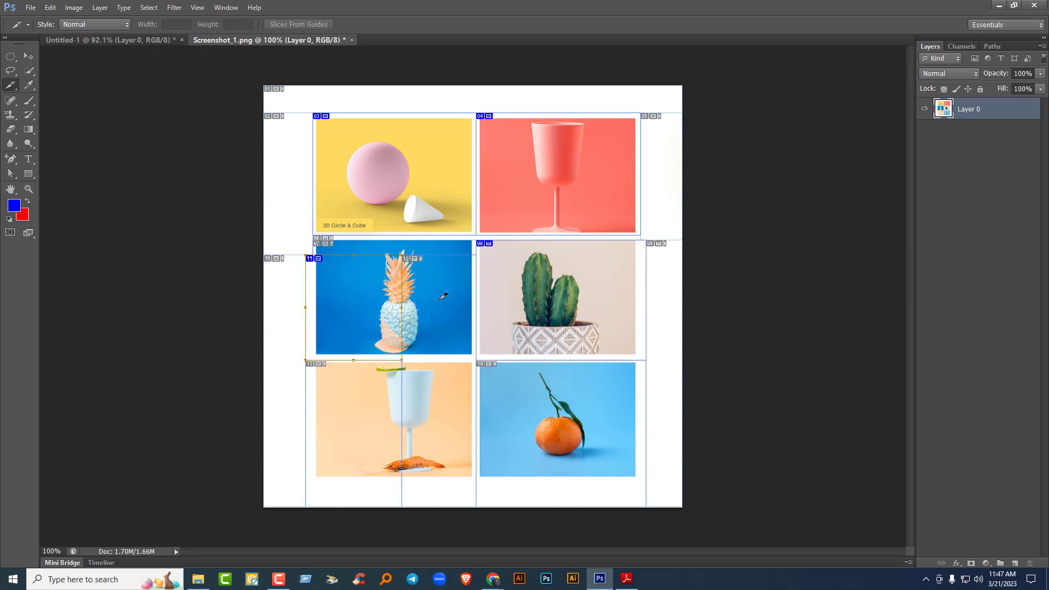
{"action": "left_click_drag", "start_coordinate": [667, 493], "coordinate": [533, 397]}
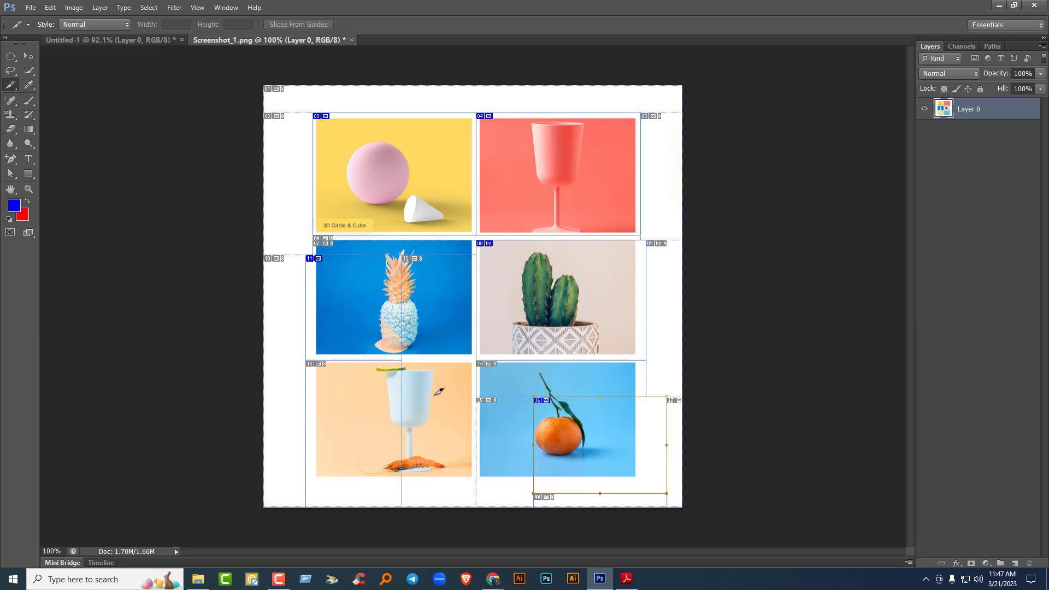
- Use the Slice Select Tool to extend the pineapple slice's upper and inner edges around the whole picture
{"action": "right_click", "coordinate": [10, 86]}
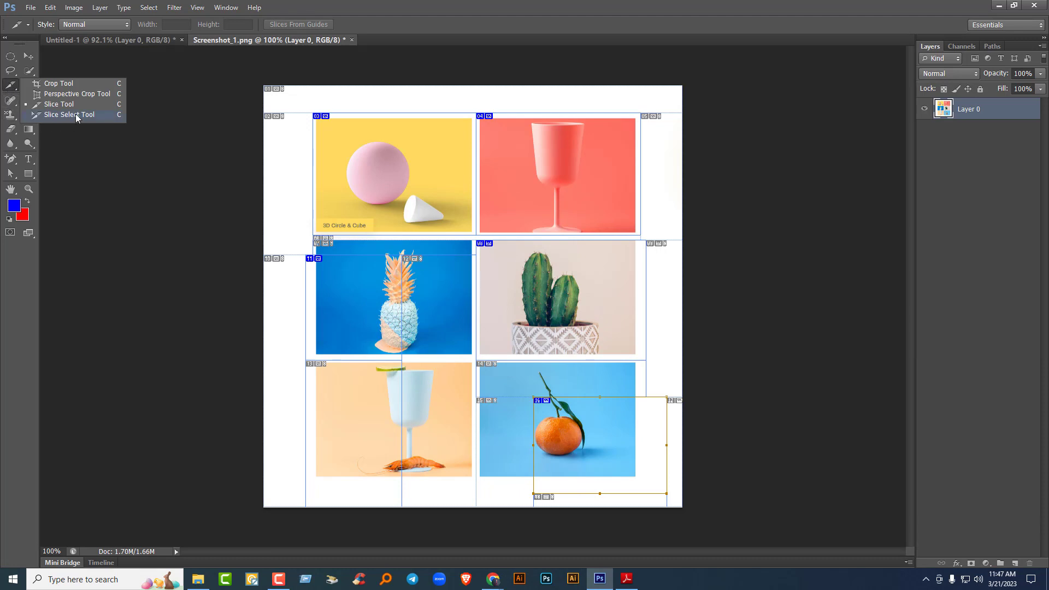
{"action": "left_click", "coordinate": [69, 114]}
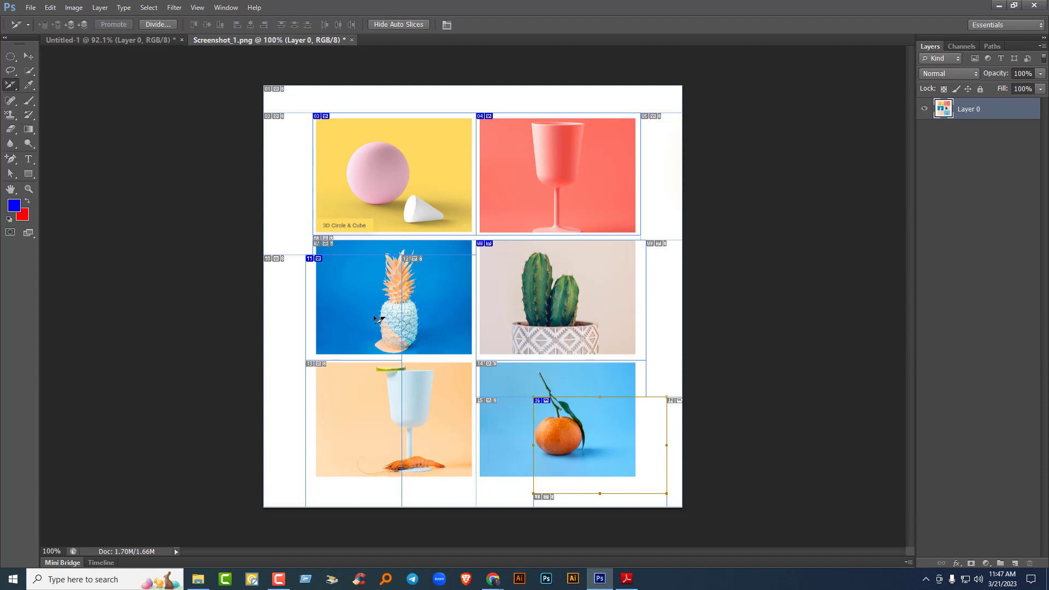
{"action": "left_click", "coordinate": [351, 295]}
{"action": "left_click_drag", "start_coordinate": [353, 247], "coordinate": [354, 235]}
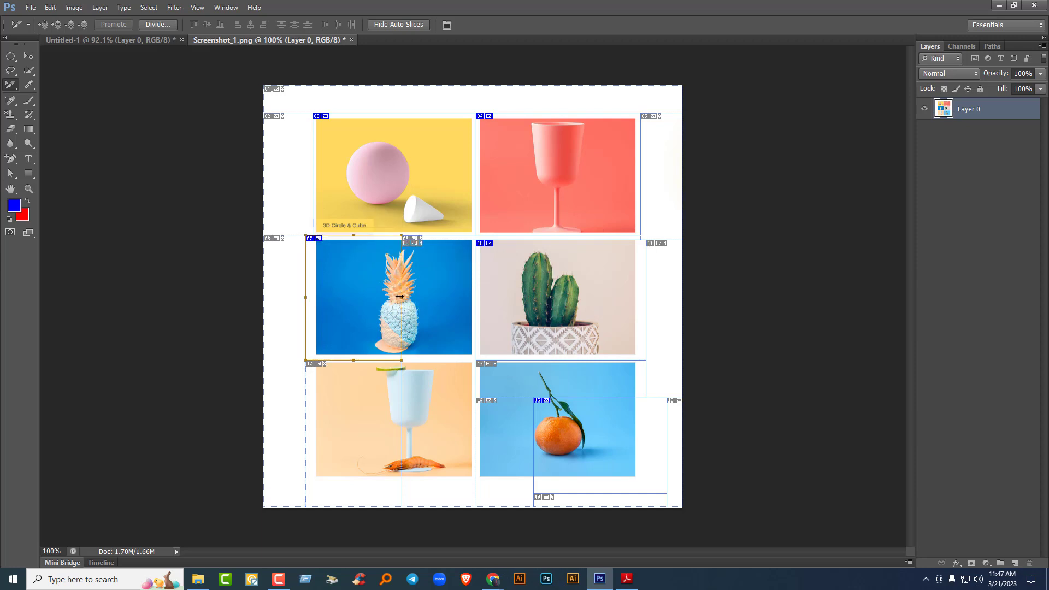
{"action": "left_click_drag", "start_coordinate": [400, 296], "coordinate": [476, 296]}
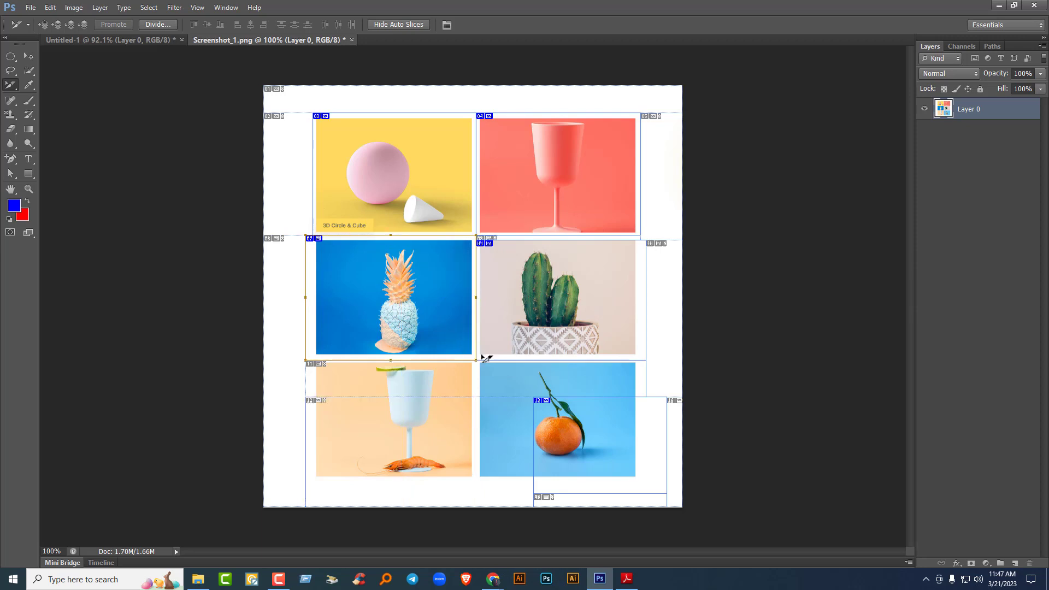
- Resize the orange slice on all four sides so it fits closely around the orange picture
{"action": "left_click", "coordinate": [601, 437]}
{"action": "left_click_drag", "start_coordinate": [599, 397], "coordinate": [600, 360]}
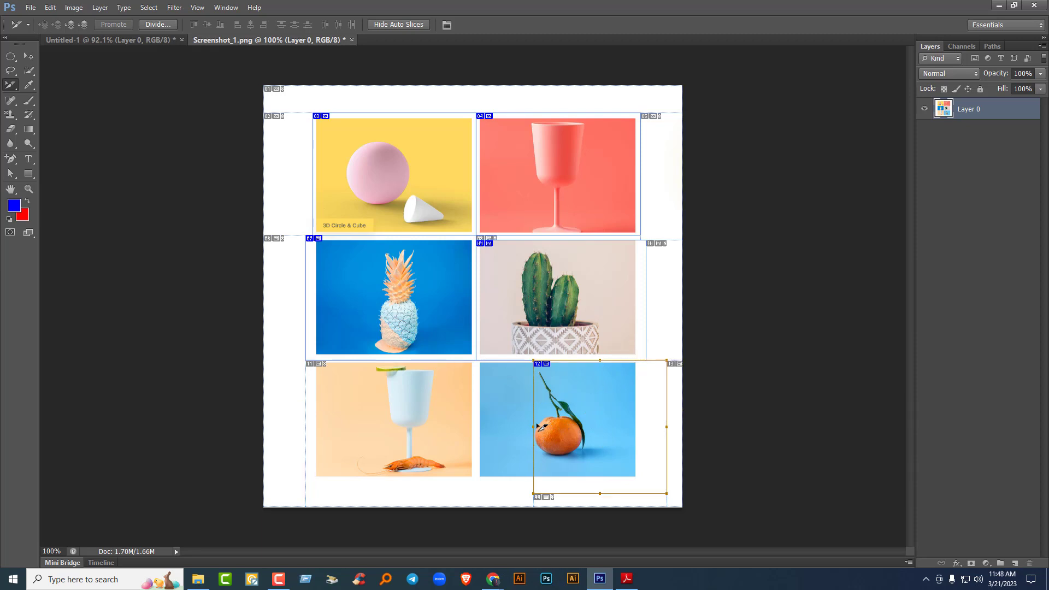
{"action": "left_click_drag", "start_coordinate": [517, 420], "coordinate": [476, 413]}
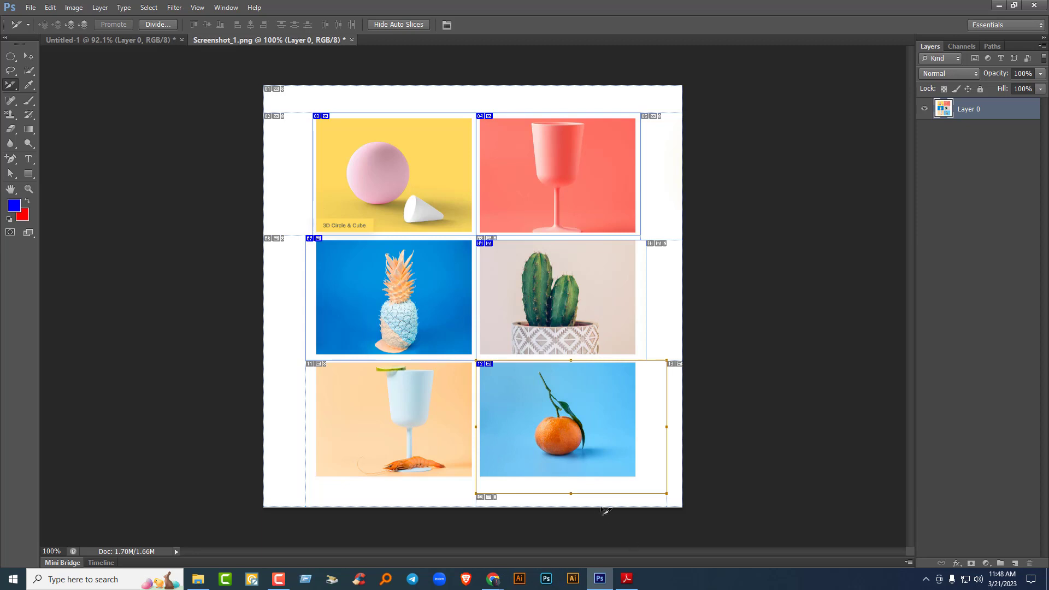
{"action": "mouse_move", "coordinate": [569, 486]}
{"action": "left_mouse_down"}
{"action": "mouse_move", "coordinate": [571, 465]}
{"action": "mouse_move", "coordinate": [571, 481]}
{"action": "left_mouse_up"}
{"action": "left_click_drag", "start_coordinate": [665, 419], "coordinate": [645, 418]}
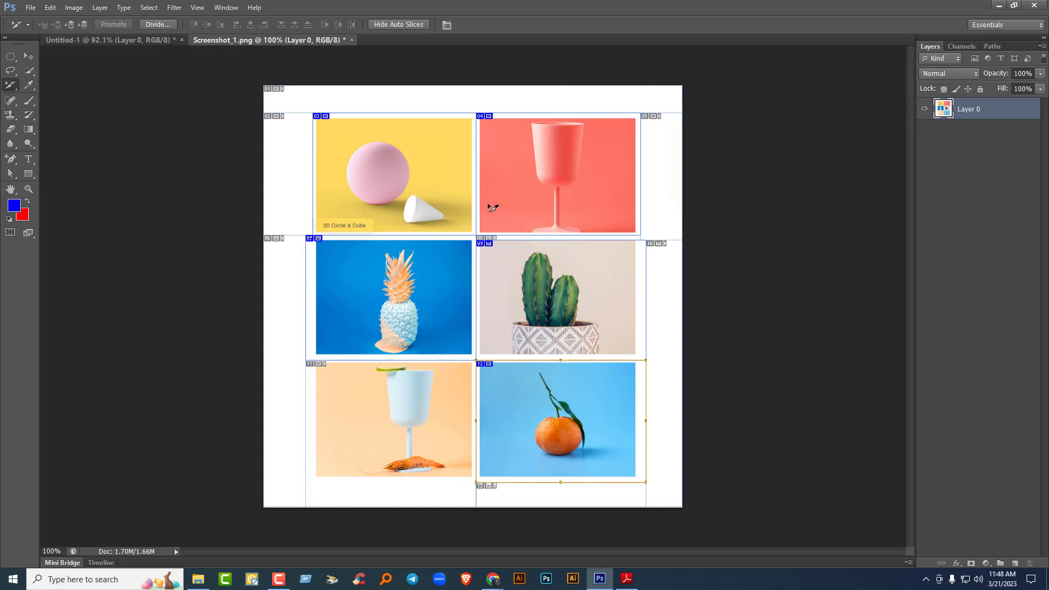
- Draw a slice with the Slice Tool around the pale blue glass picture below the pineapple
{"action": "left_click_drag", "start_coordinate": [311, 356], "coordinate": [448, 432]}
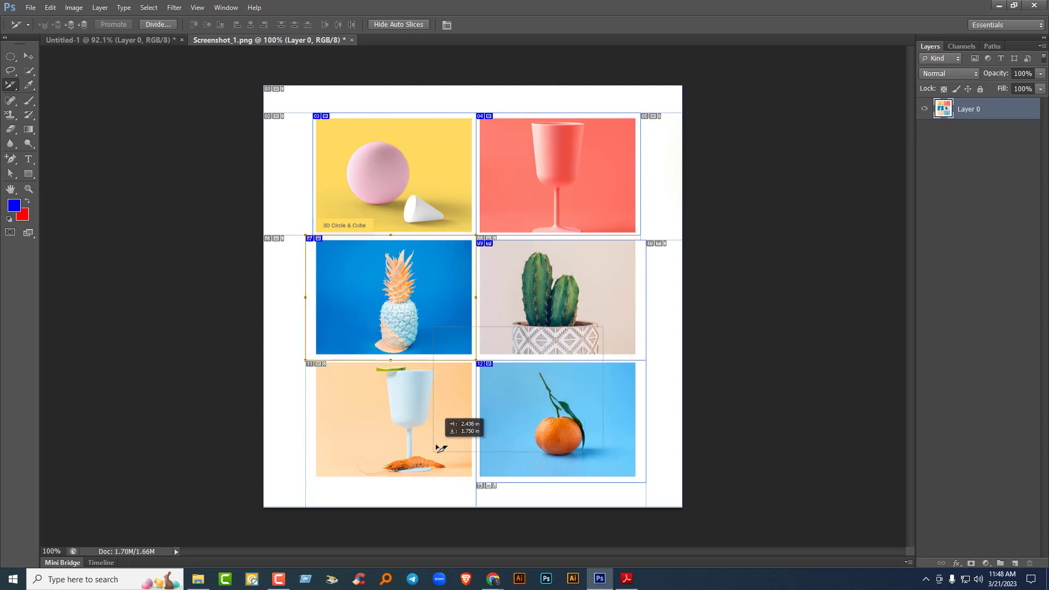
{"action": "right_click", "coordinate": [12, 86]}
{"action": "left_click", "coordinate": [61, 105]}
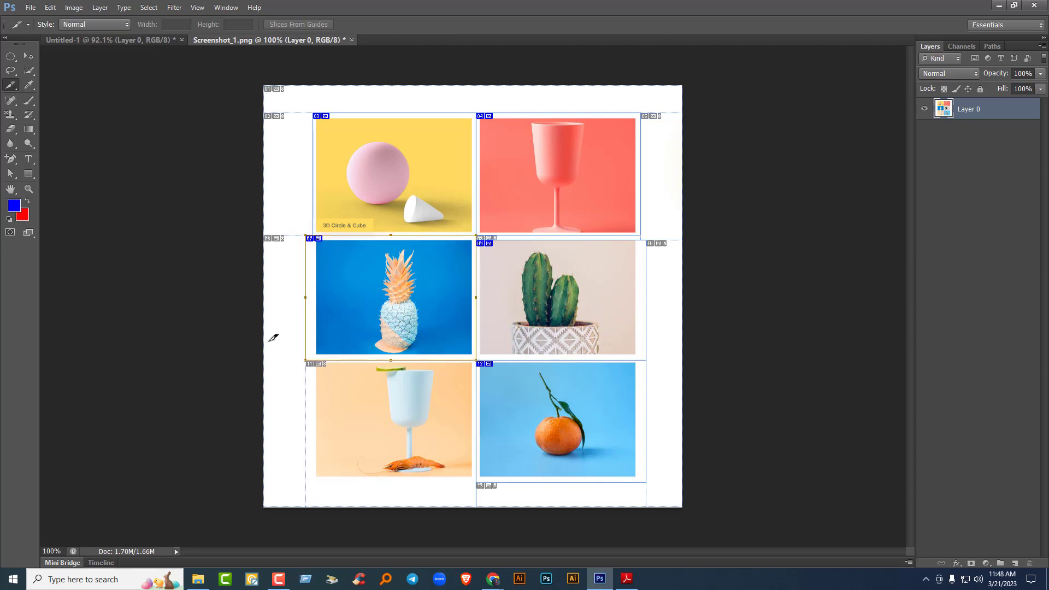
{"action": "left_click_drag", "start_coordinate": [305, 360], "coordinate": [476, 486]}
- Set up a Save for Web export of the sliced image as JPEG at Maximum quality
{"action": "left_click", "coordinate": [32, 8]}
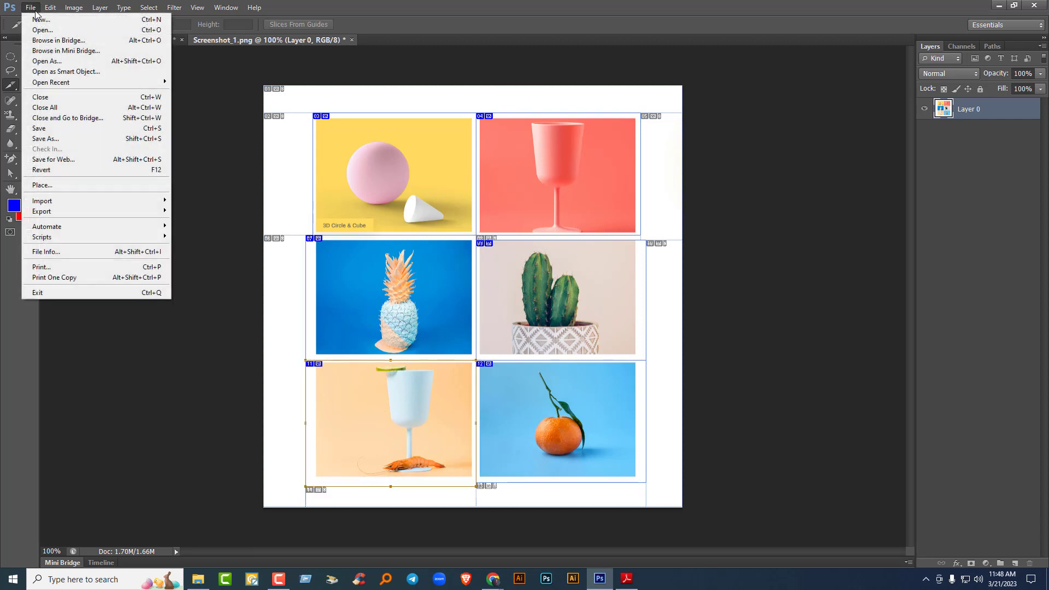
{"action": "left_click", "coordinate": [60, 163]}
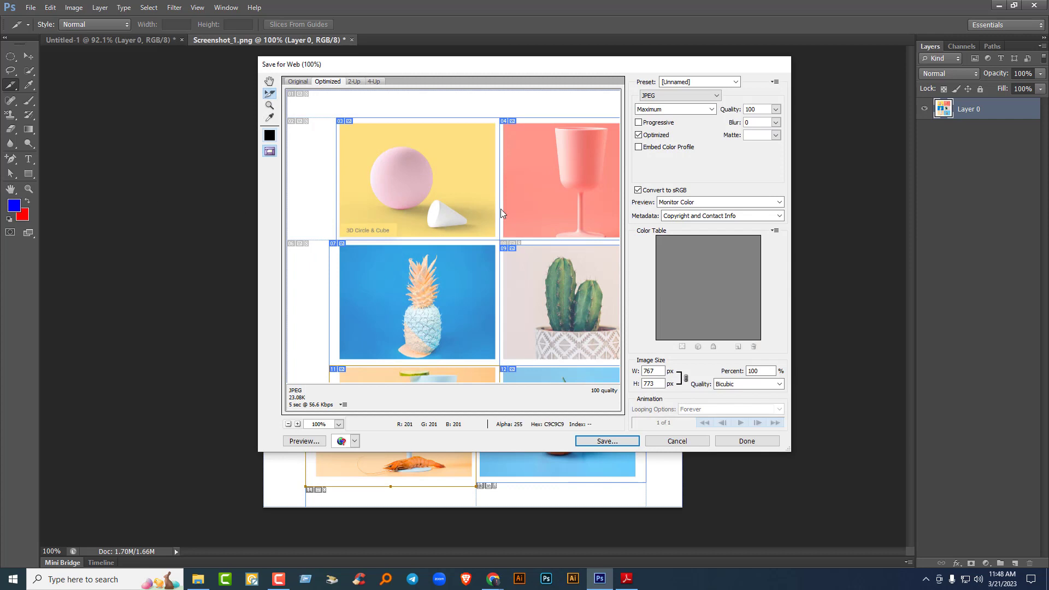
{"action": "left_click", "coordinate": [709, 98]}
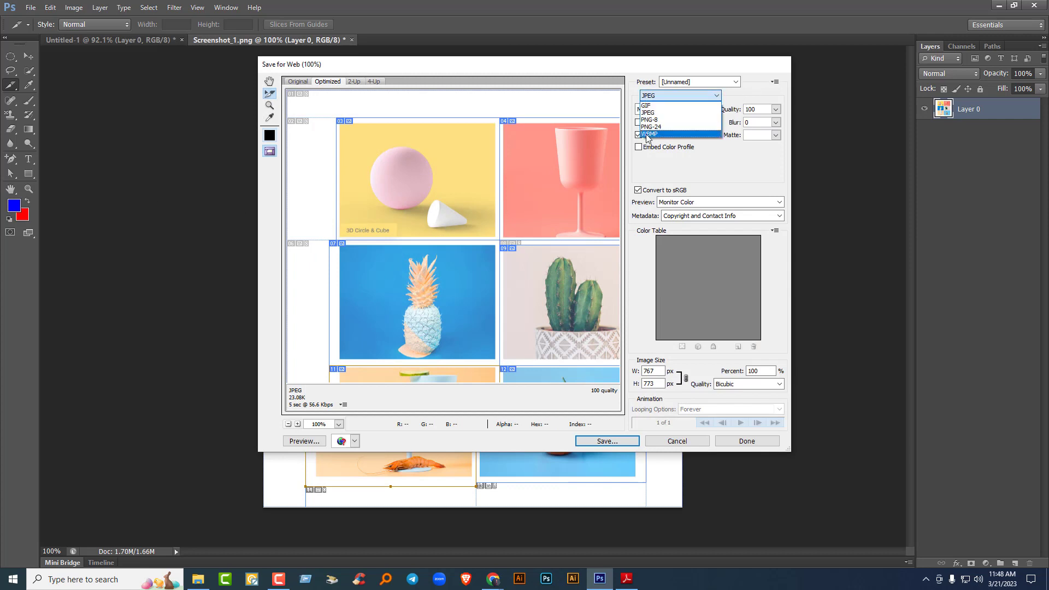
{"action": "left_click", "coordinate": [649, 104]}
{"action": "left_click", "coordinate": [704, 97]}
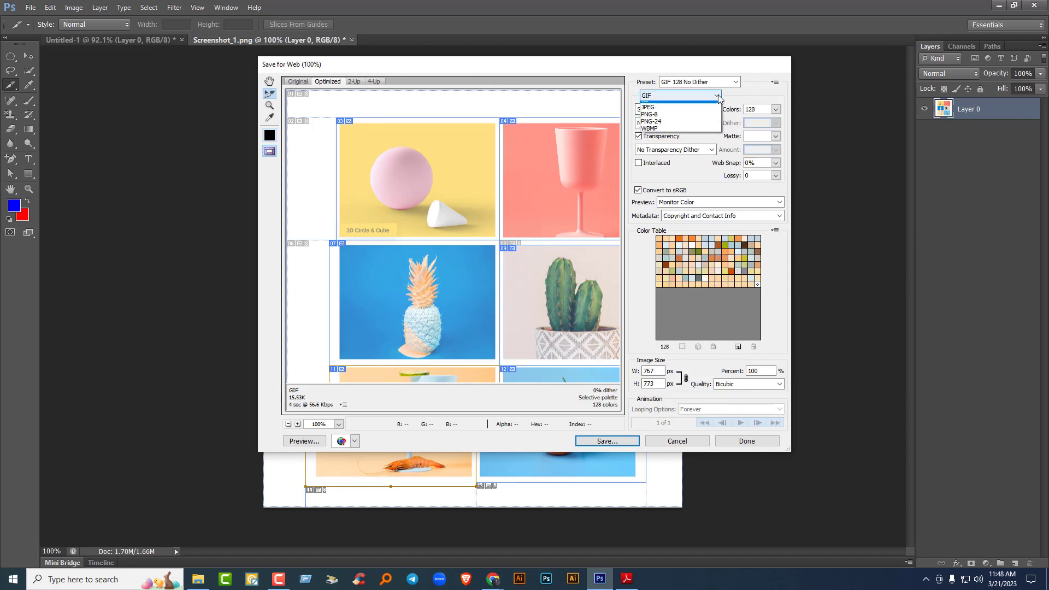
{"action": "left_click", "coordinate": [673, 113]}
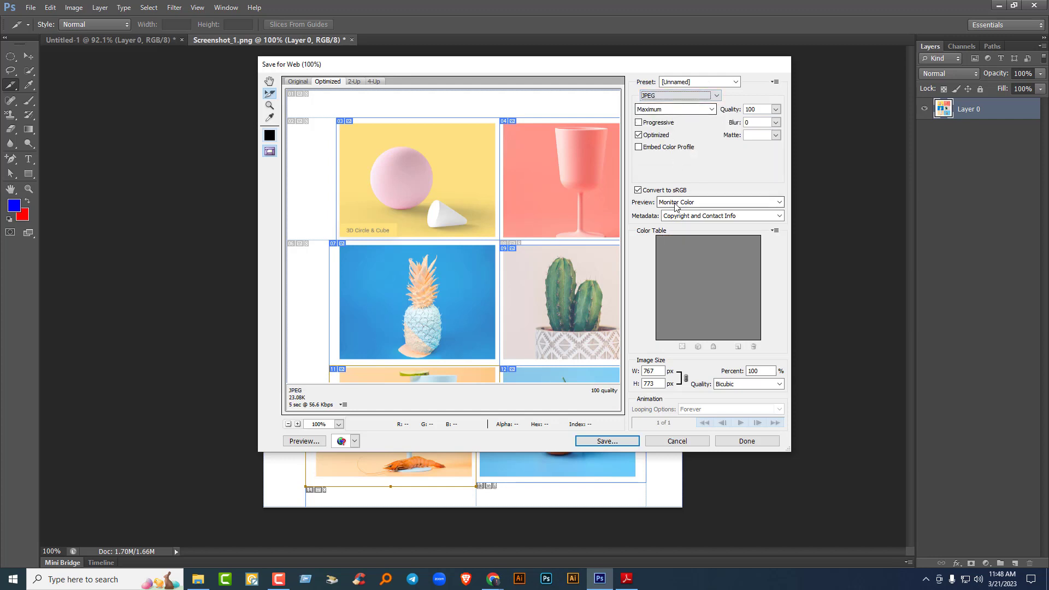
{"action": "left_click", "coordinate": [690, 110]}
{"action": "left_click", "coordinate": [675, 140]}
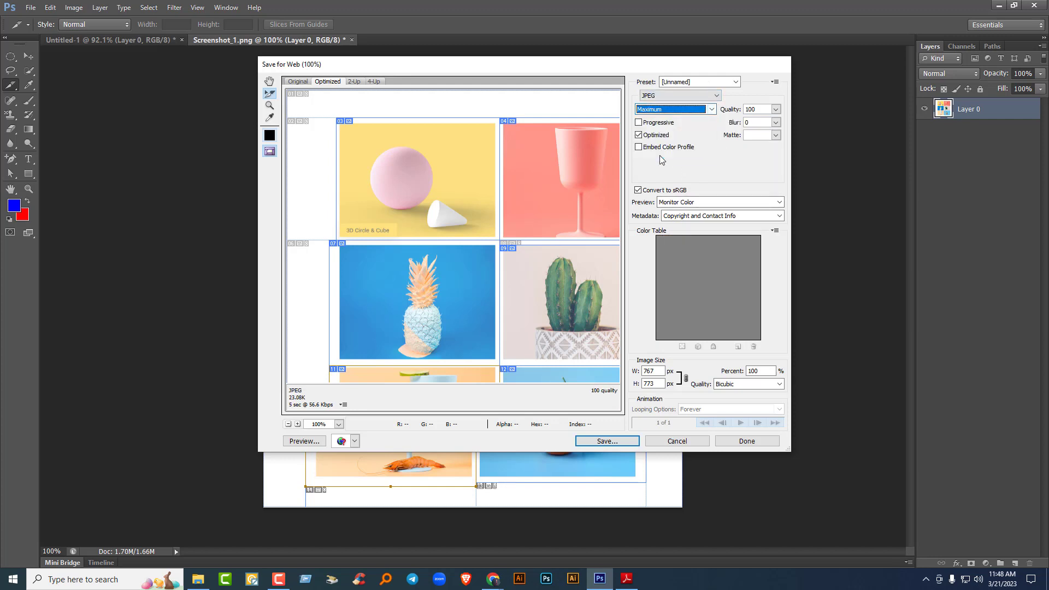
- Save all slices to the Desktop as images only under the name Screenshot_1.jpg
{"action": "left_click", "coordinate": [606, 441]}
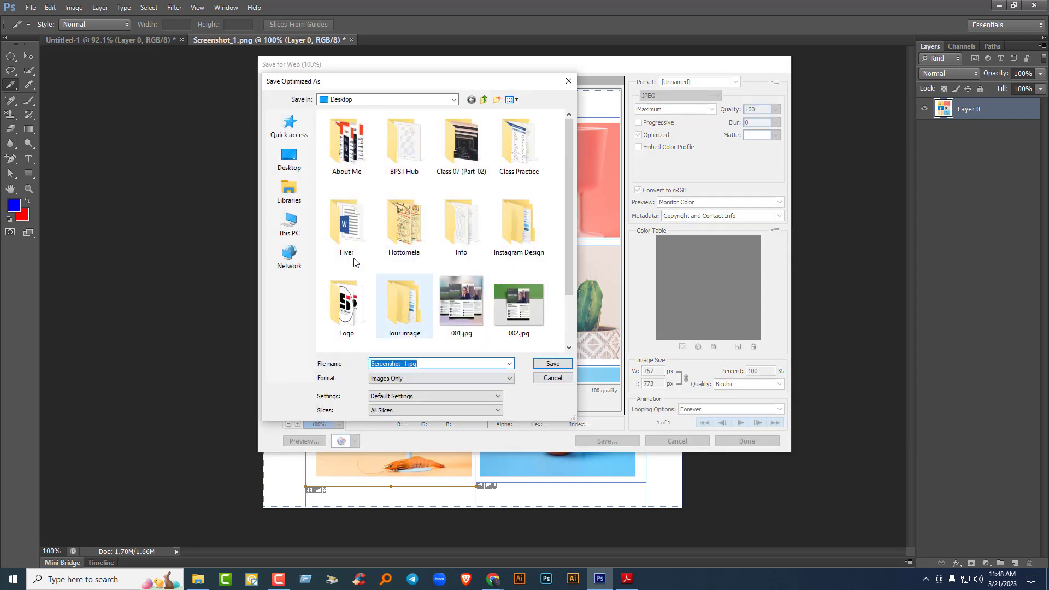
{"action": "left_click", "coordinate": [296, 159]}
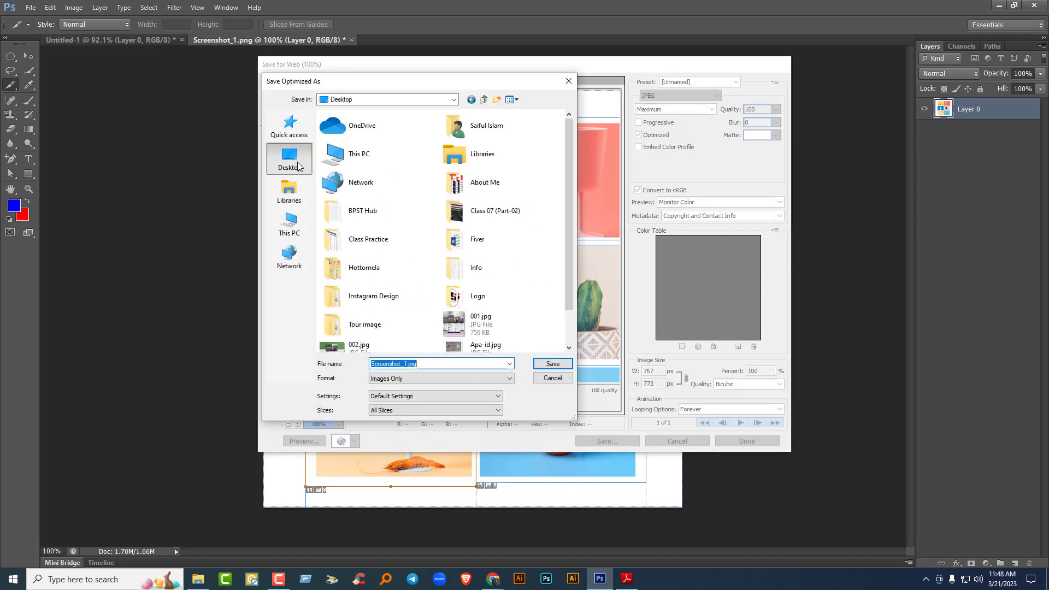
{"action": "left_click", "coordinate": [553, 364]}
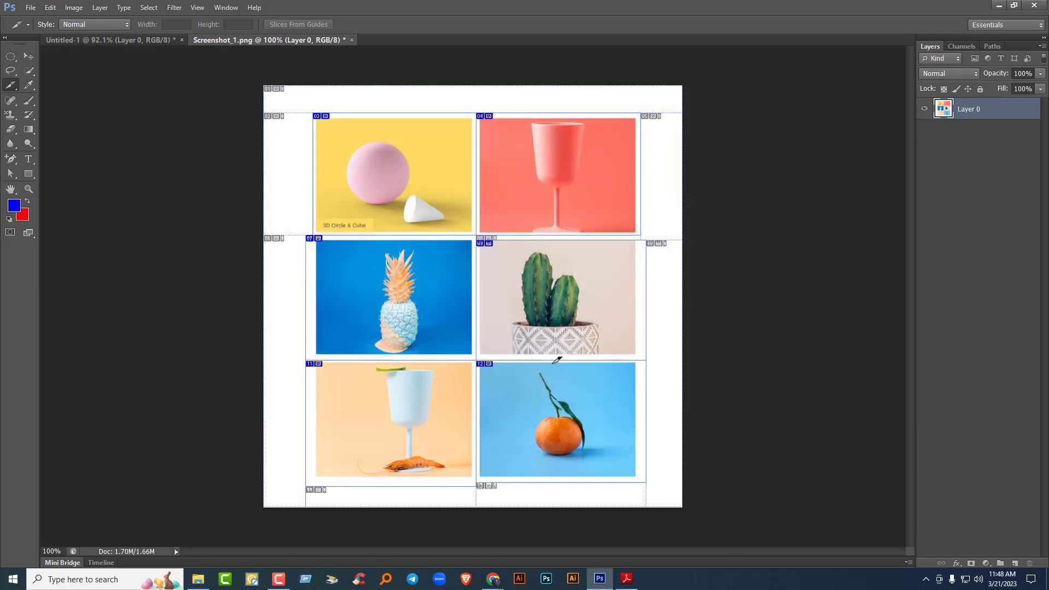
- Close Screenshot_1.png without saving and minimize the open windows to reveal the desktop
{"action": "left_click", "coordinate": [352, 41]}
{"action": "left_click", "coordinate": [527, 219]}
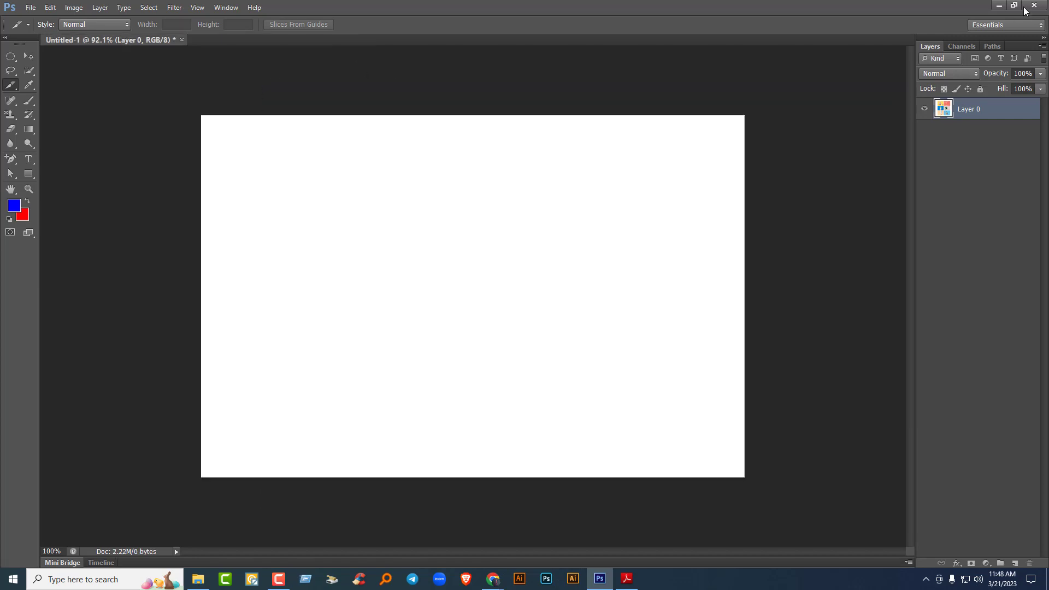
{"action": "left_click", "coordinate": [997, 4]}
{"action": "left_click", "coordinate": [986, 7]}
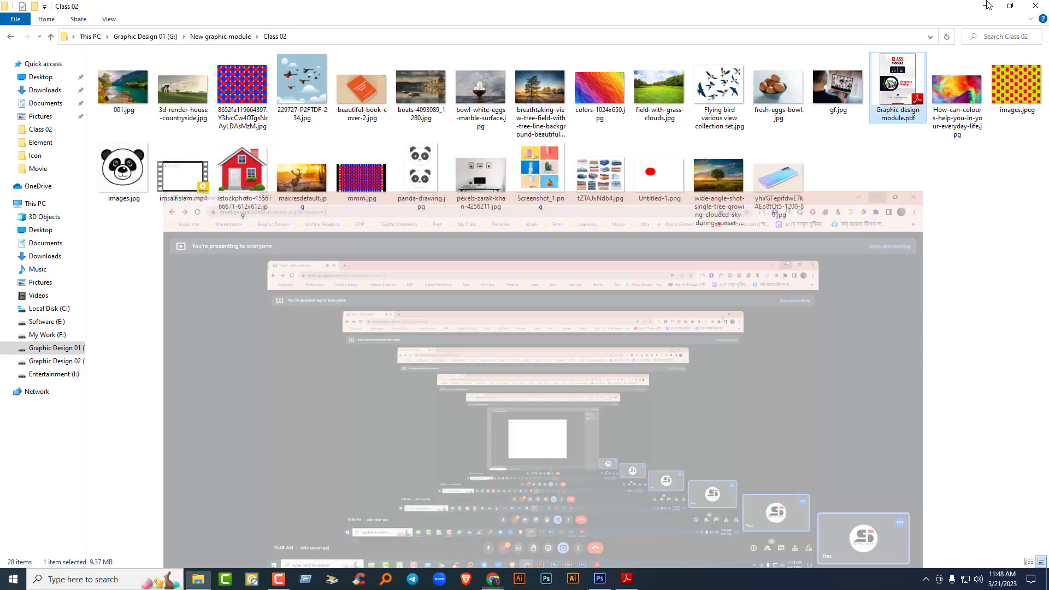
{"action": "left_click", "coordinate": [986, 6]}
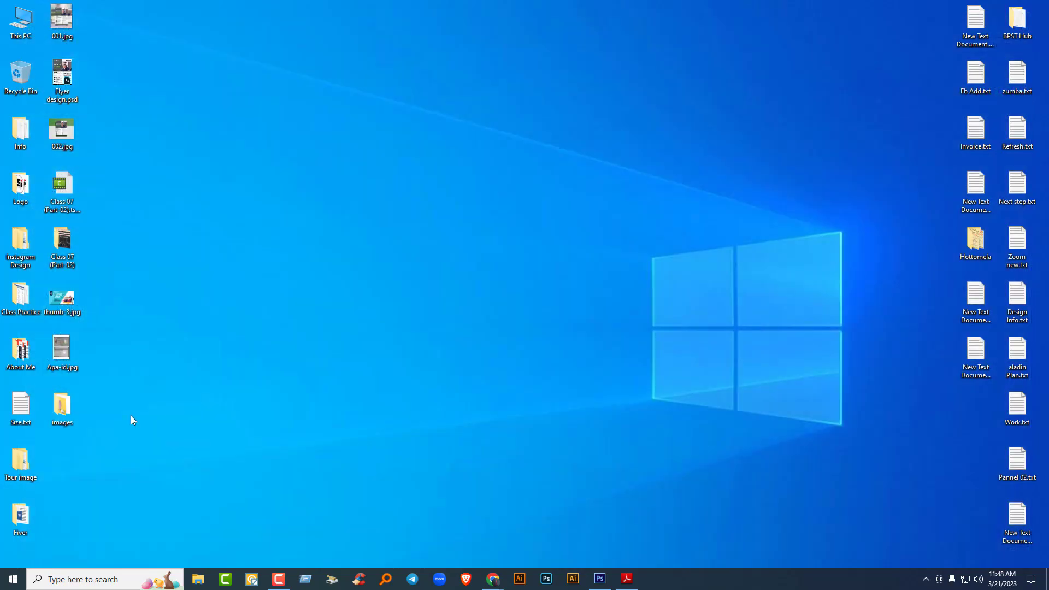
- Inspect the exported slice pictures in the desktop's images folder, then close the folder
{"action": "double_click", "coordinate": [66, 408]}
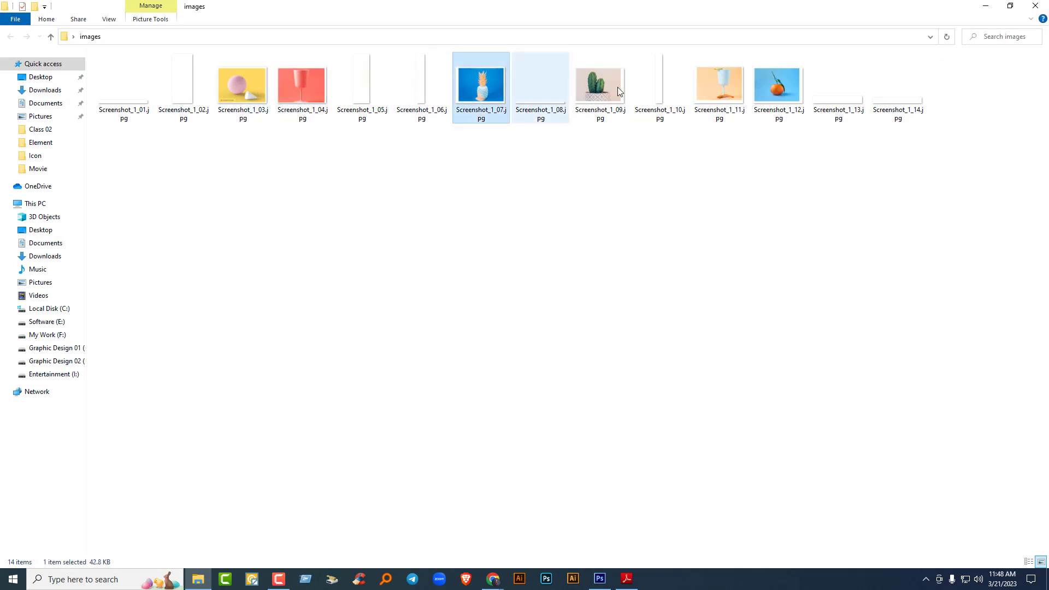
{"action": "left_click", "coordinate": [762, 95]}
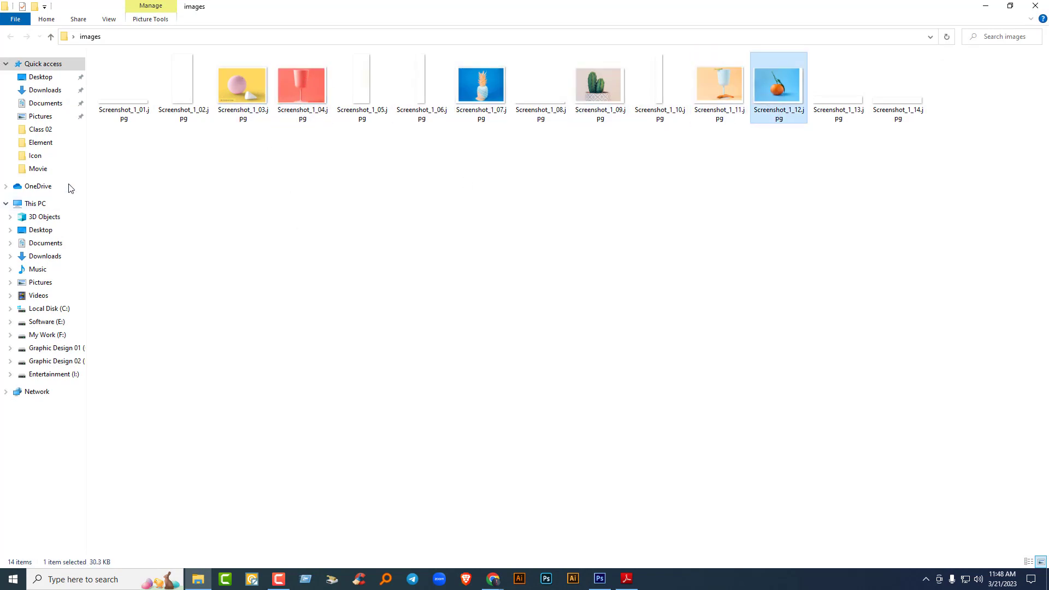
{"action": "left_click", "coordinate": [185, 93]}
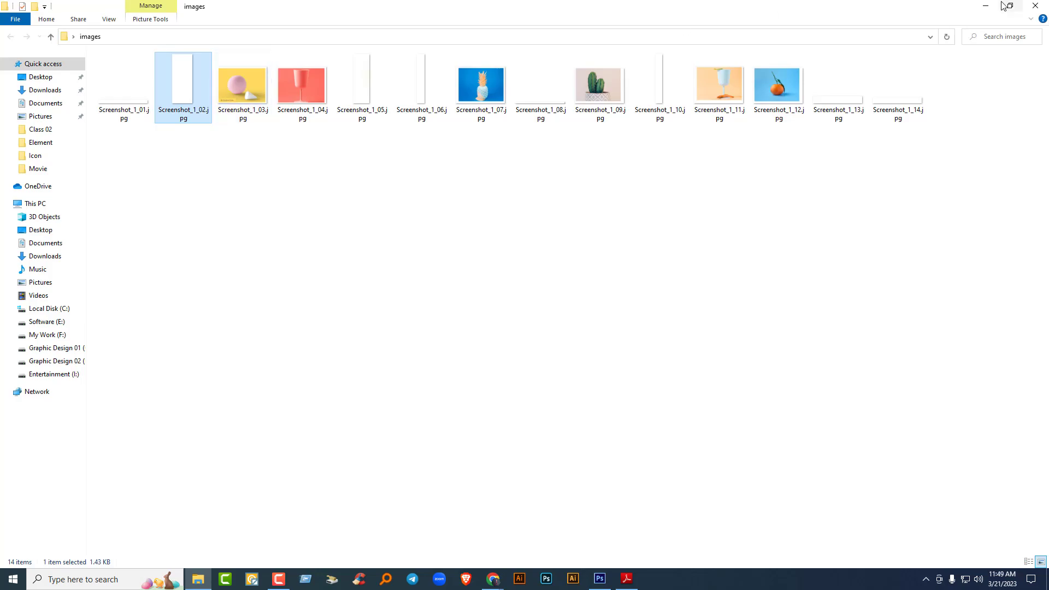
{"action": "left_click", "coordinate": [1035, 6]}
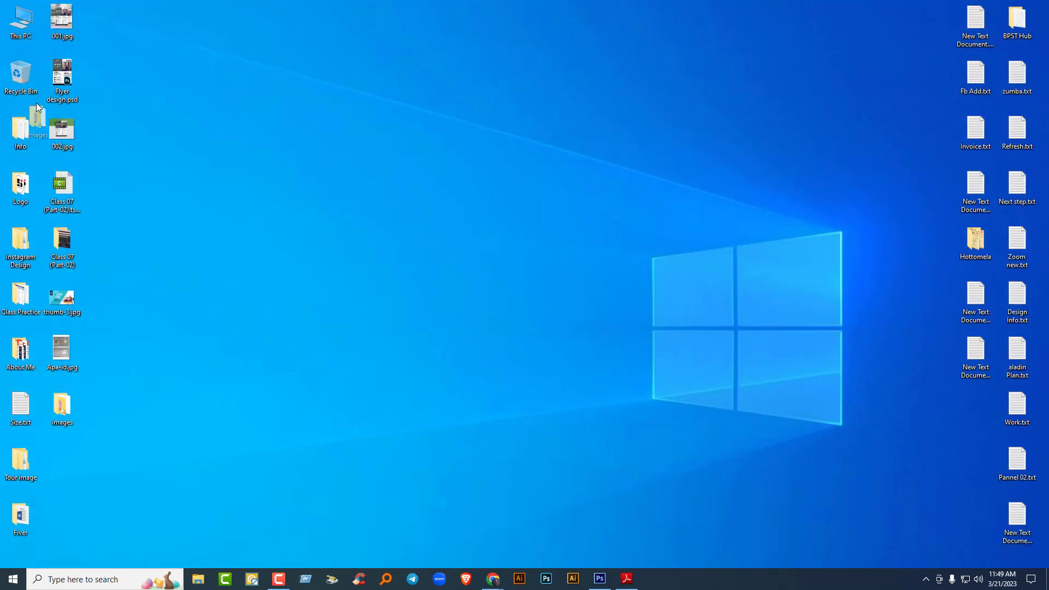
- Move the images folder to the Recycle Bin and empty the bin to delete it permanently
{"action": "right_click", "coordinate": [24, 75]}
{"action": "left_click", "coordinate": [62, 95]}
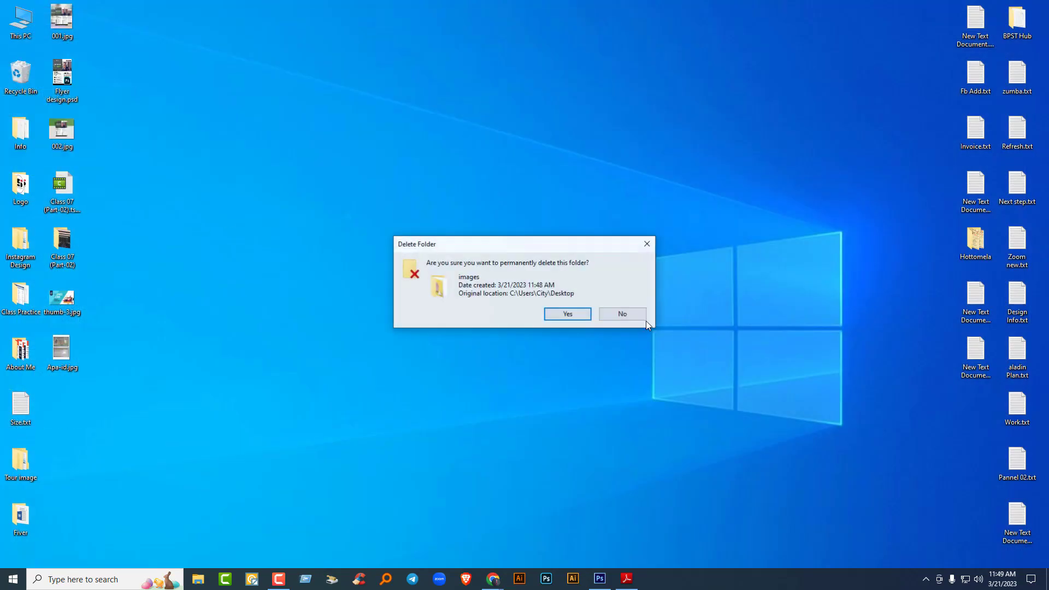
{"action": "left_click", "coordinate": [567, 314]}
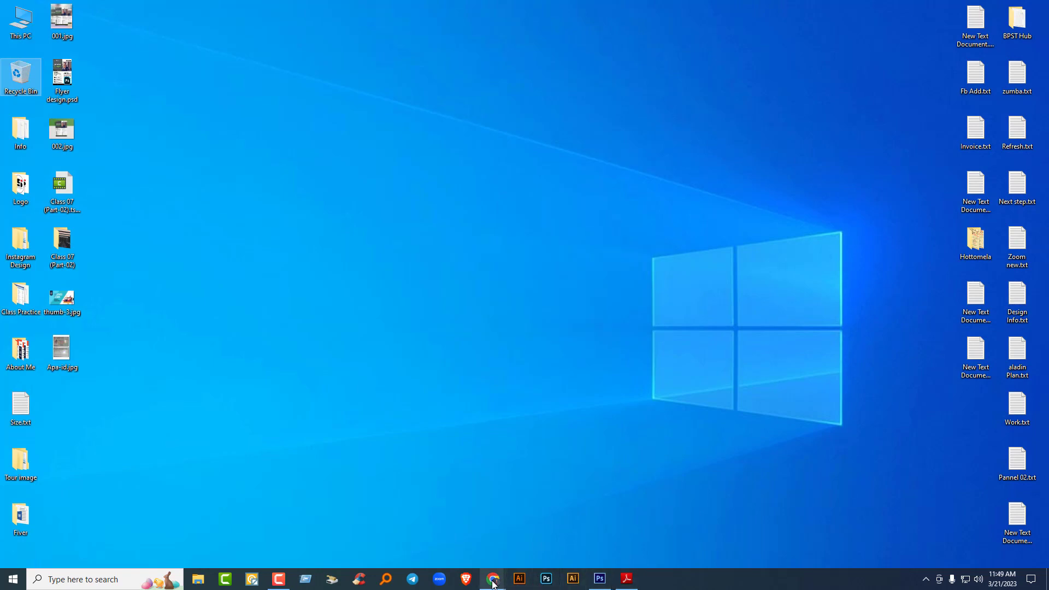
- Switch to the Google Meet call and pause the running screen recorder
{"action": "mouse_move", "coordinate": [493, 579]}
{"action": "left_click", "coordinate": [444, 527]}
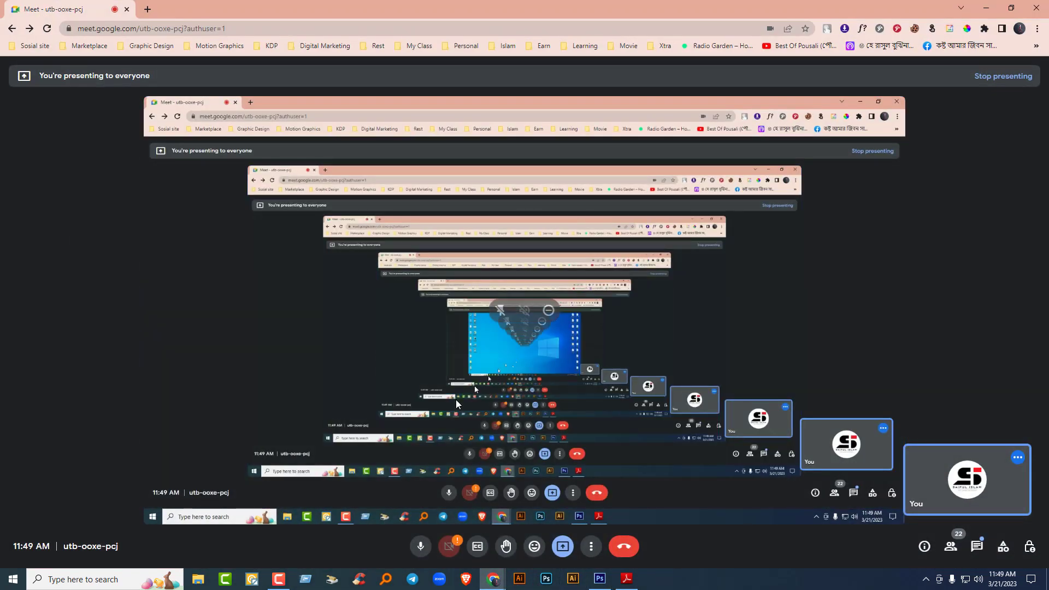
{"action": "left_click", "coordinate": [279, 579]}
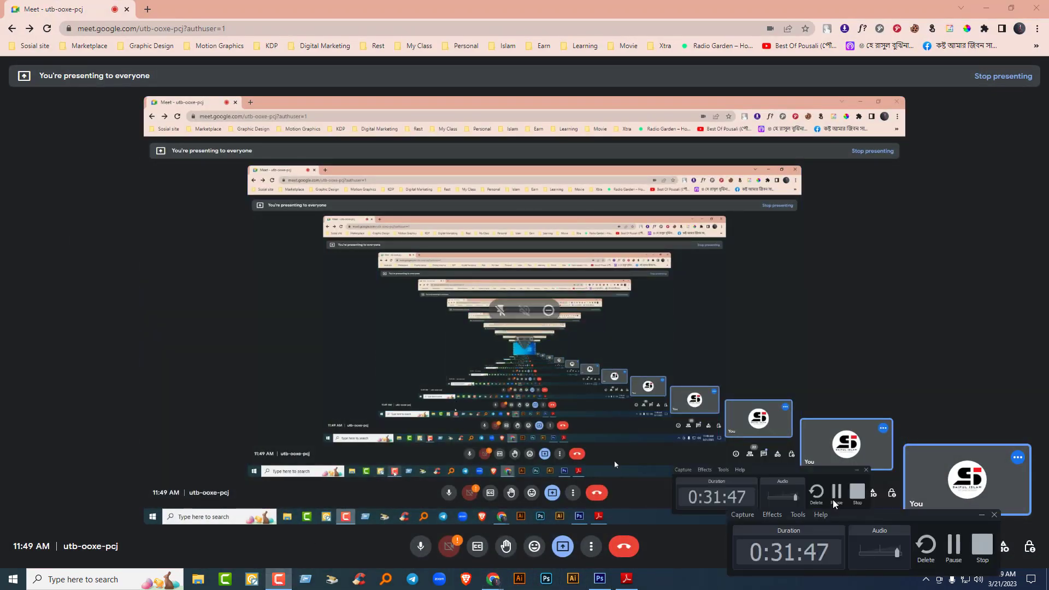
{"action": "left_click", "coordinate": [961, 548]}
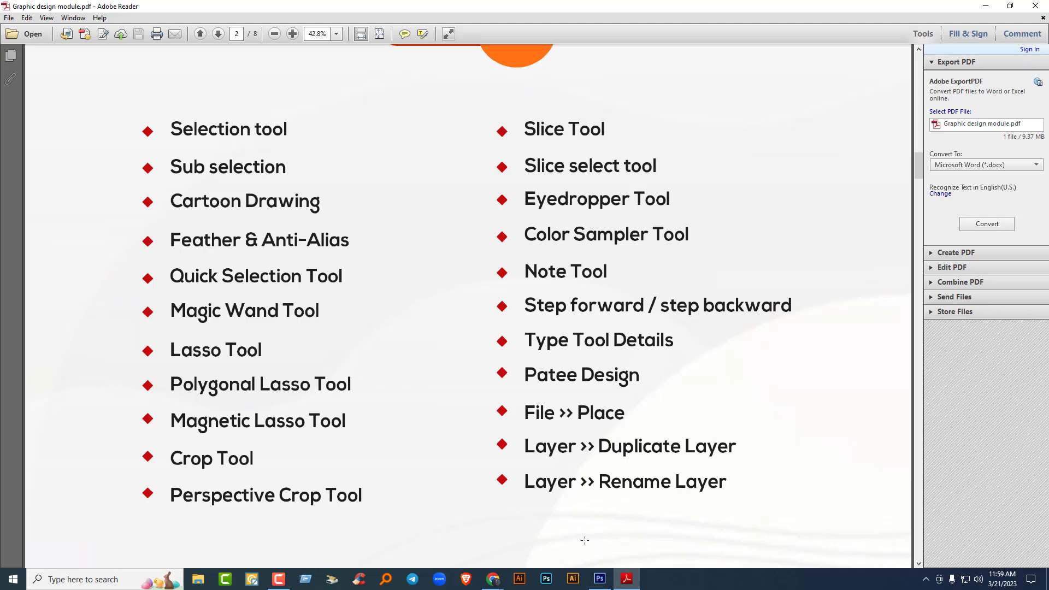
- In Photoshop, open tZTAJxNdb4.jpg from the Class 02 folder and convert its Background into a regular layer
{"action": "left_click", "coordinate": [600, 579]}
{"action": "left_click", "coordinate": [31, 7]}
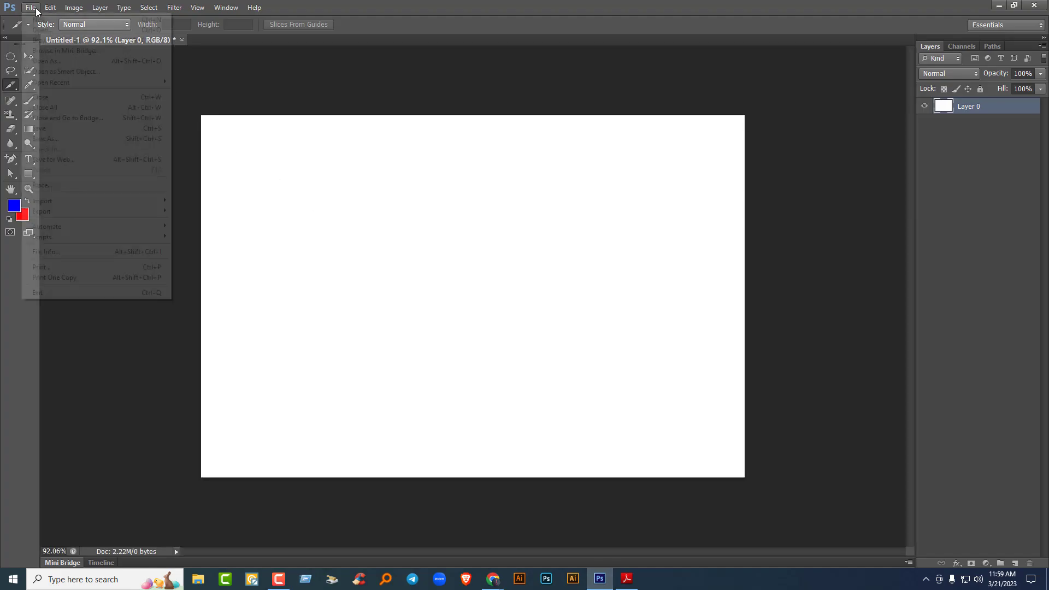
{"action": "left_click", "coordinate": [41, 30]}
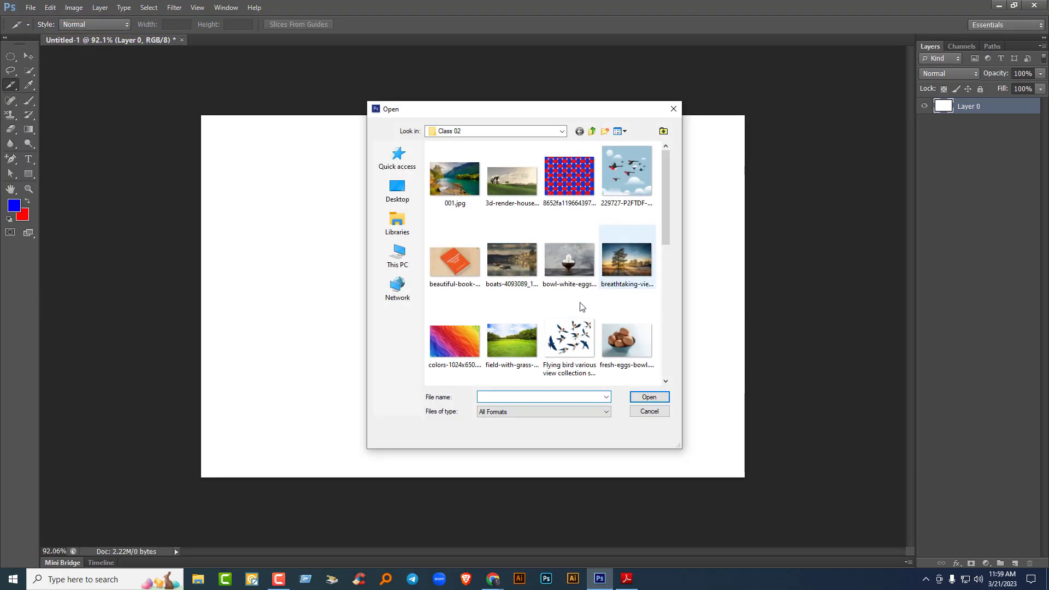
{"action": "scroll", "coordinate": [582, 307], "scroll_direction": "down", "scroll_amount": 2}
{"action": "scroll", "coordinate": [564, 315], "scroll_direction": "down", "scroll_amount": 2}
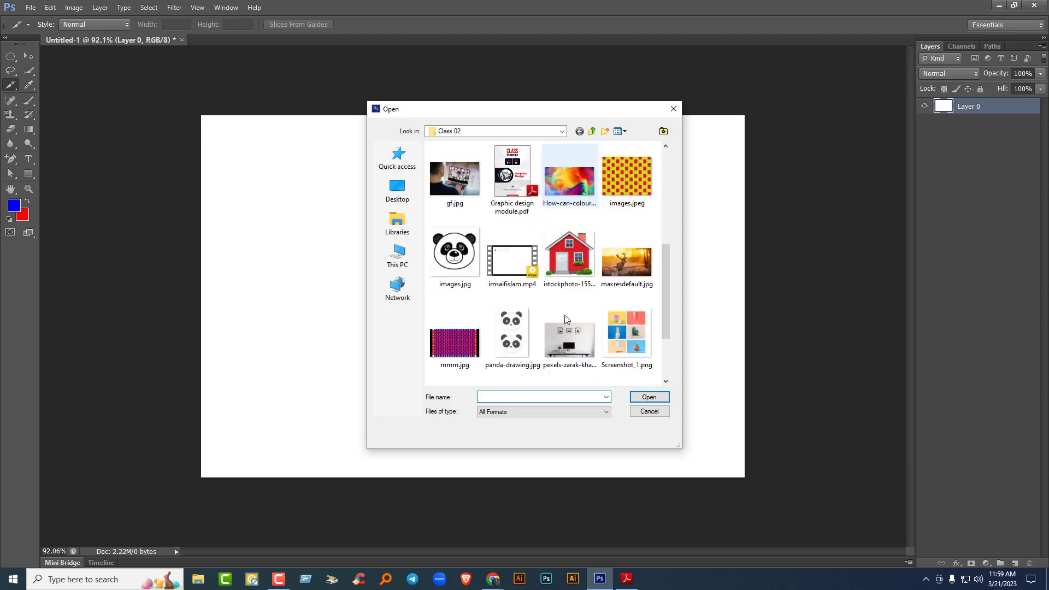
{"action": "scroll", "coordinate": [565, 315], "scroll_direction": "down", "scroll_amount": 1}
{"action": "left_click", "coordinate": [442, 325]}
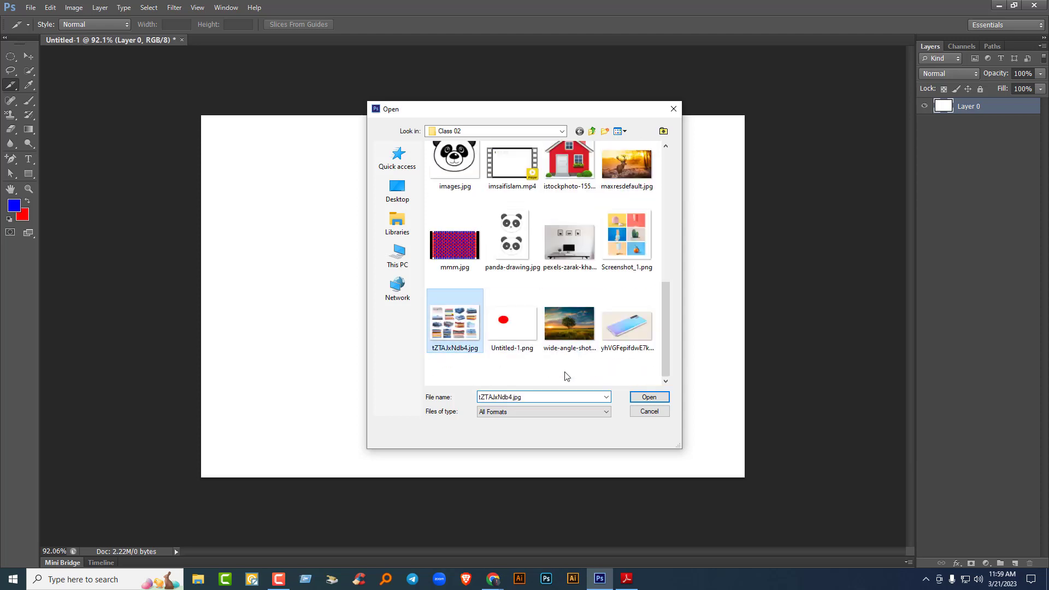
{"action": "left_click", "coordinate": [648, 397]}
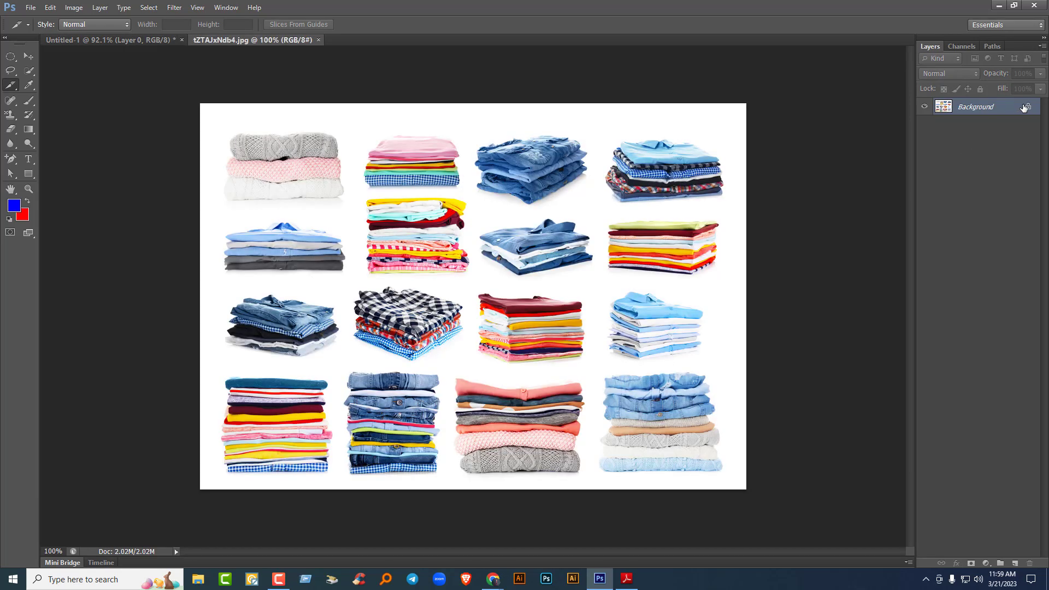
{"action": "double_click", "coordinate": [1024, 108]}
{"action": "left_click", "coordinate": [560, 107]}
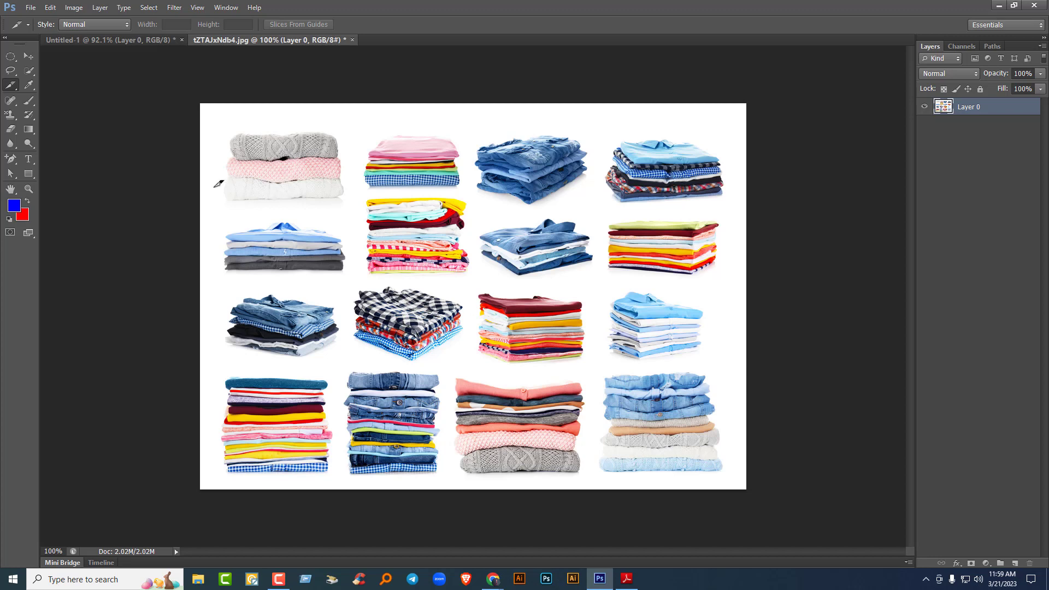
- Sample several clothing colours with the Eyedropper Tool, including pink and yellow, ending with a golden yellow foreground from the lowest row's first stack
{"action": "left_click", "coordinate": [29, 87]}
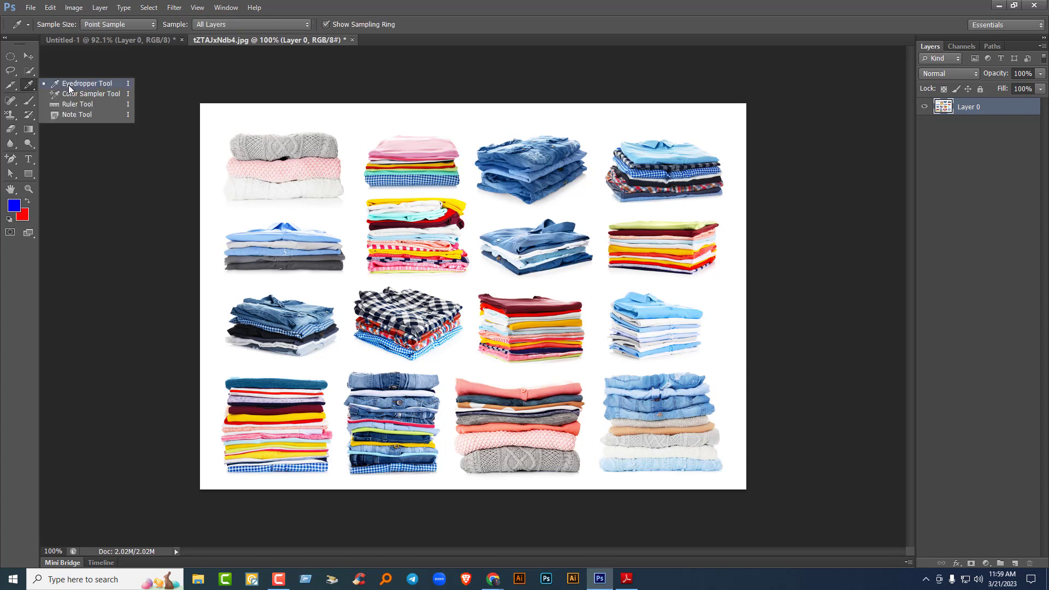
{"action": "left_click", "coordinate": [87, 85]}
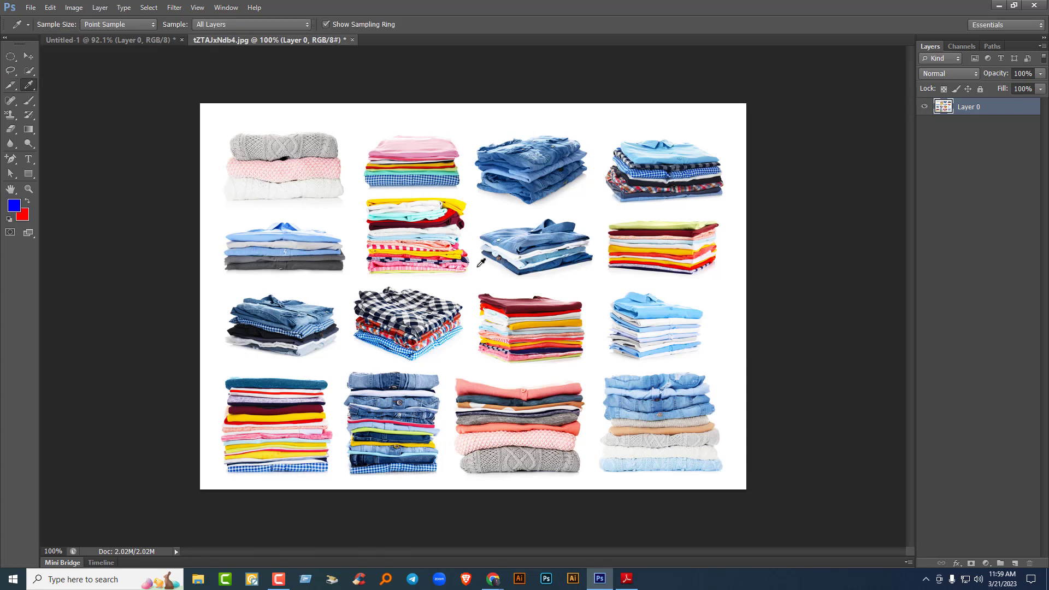
{"action": "left_click", "coordinate": [424, 151]}
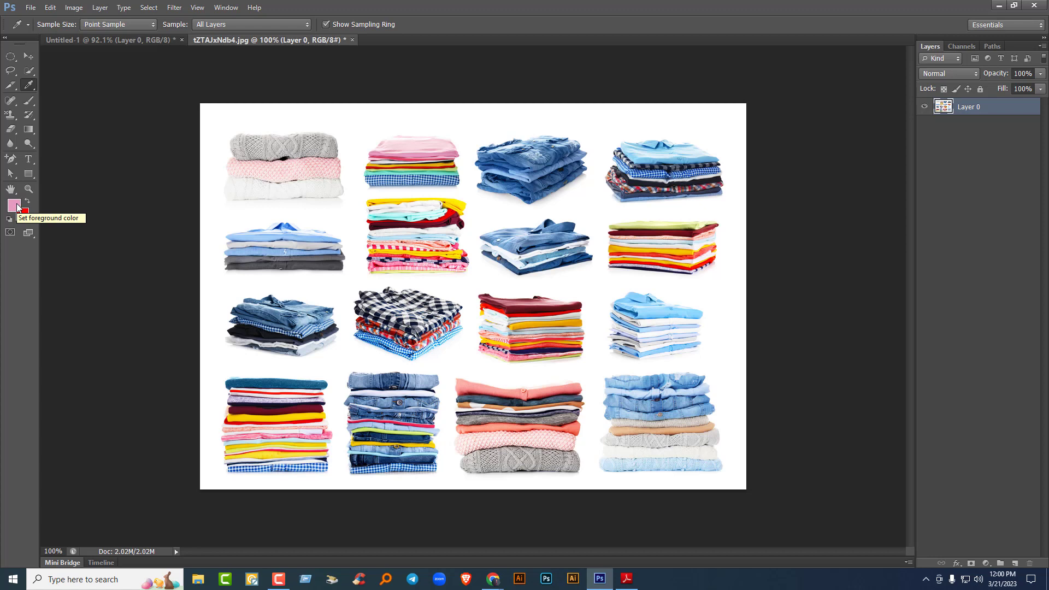
{"action": "left_click", "coordinate": [454, 206]}
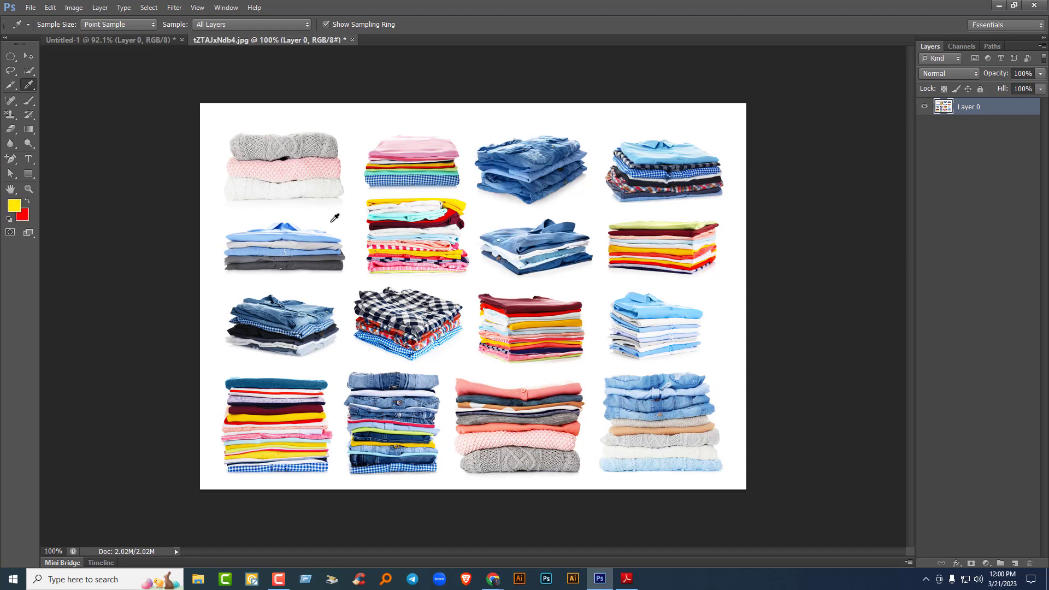
{"action": "left_click", "coordinate": [416, 219]}
{"action": "left_click", "coordinate": [538, 304]}
{"action": "left_click", "coordinate": [293, 414]}
- In Untitled-1, draw a nearly round elliptical selection, fill it with the sampled golden yellow on a new layer, and deselect
{"action": "left_click", "coordinate": [30, 8]}
{"action": "left_click", "coordinate": [36, 20]}
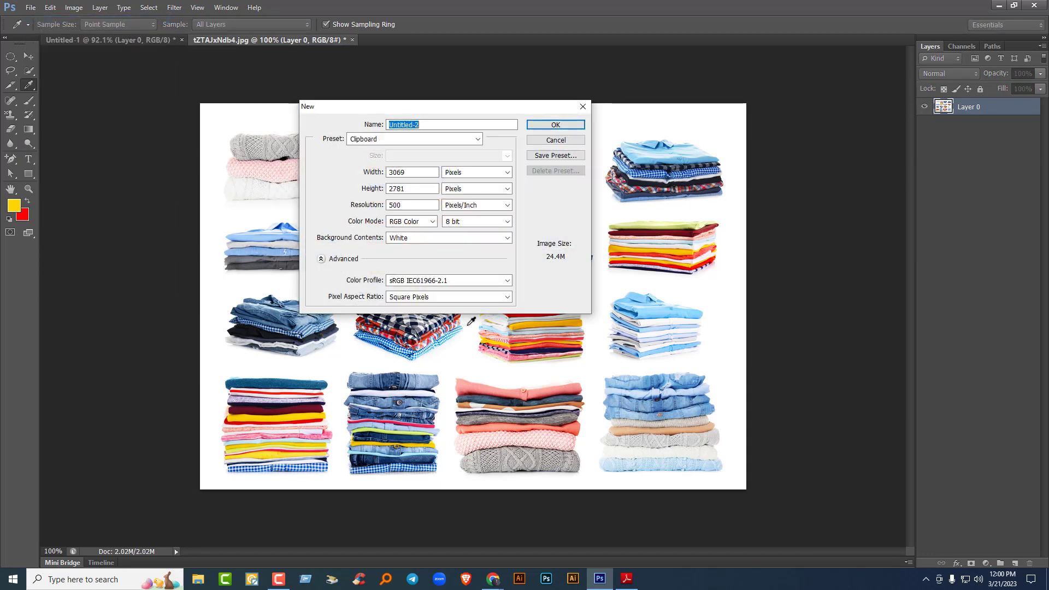
{"action": "left_click", "coordinate": [125, 39]}
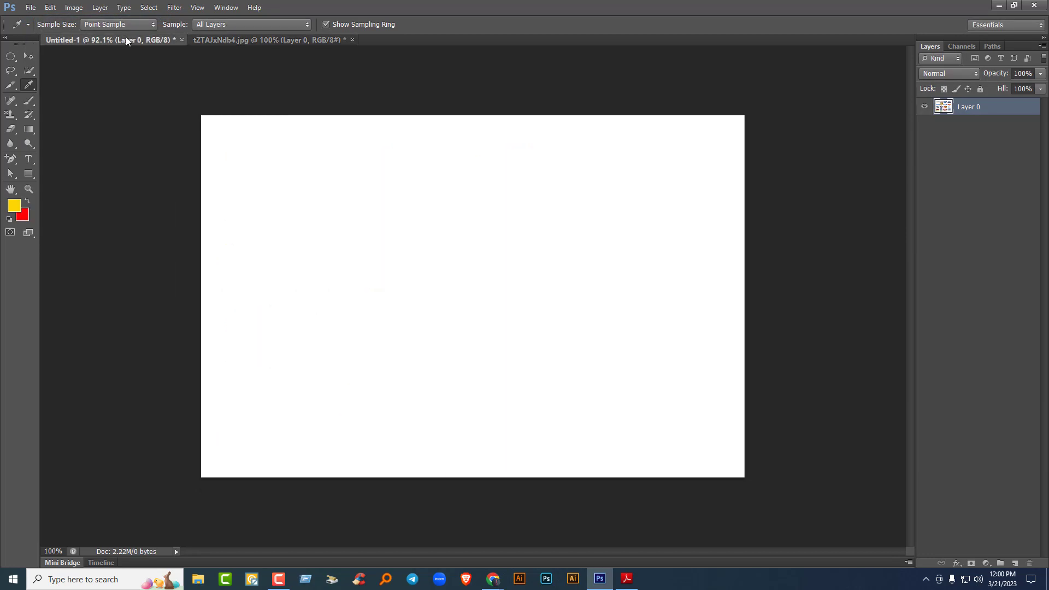
{"action": "left_click", "coordinate": [10, 56]}
{"action": "left_click_drag", "start_coordinate": [315, 240], "coordinate": [463, 378]}
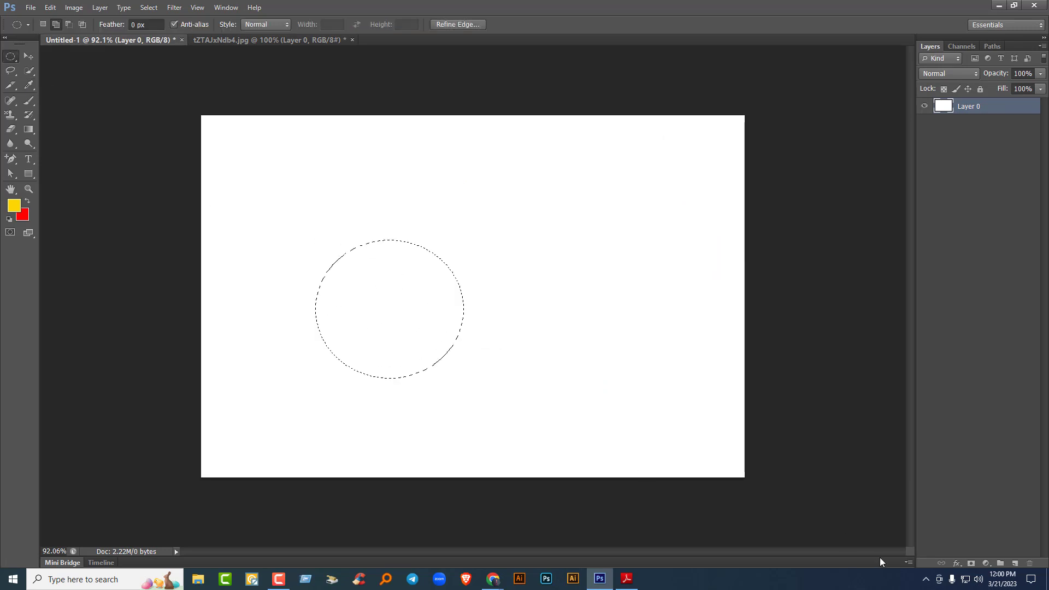
{"action": "left_click", "coordinate": [1014, 563]}
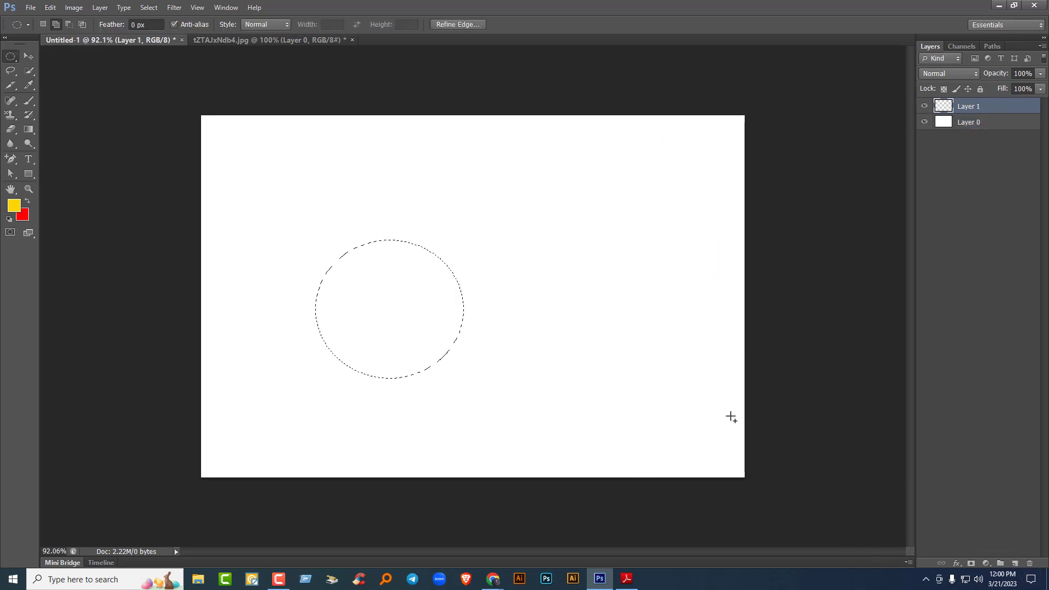
{"action": "key", "text": "alt+BackSpace"}
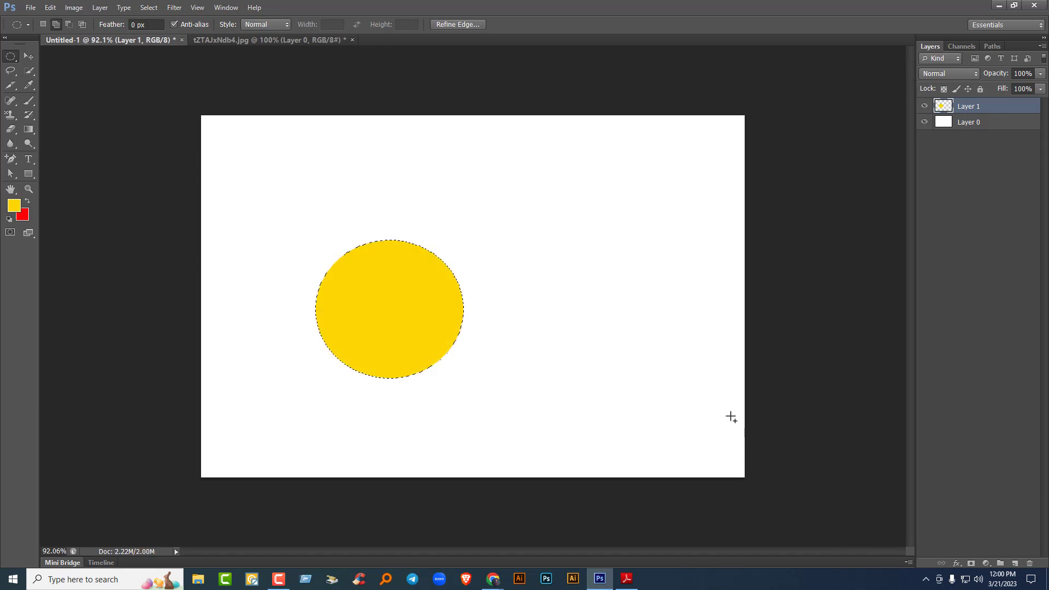
{"action": "key", "text": "ctrl+d"}
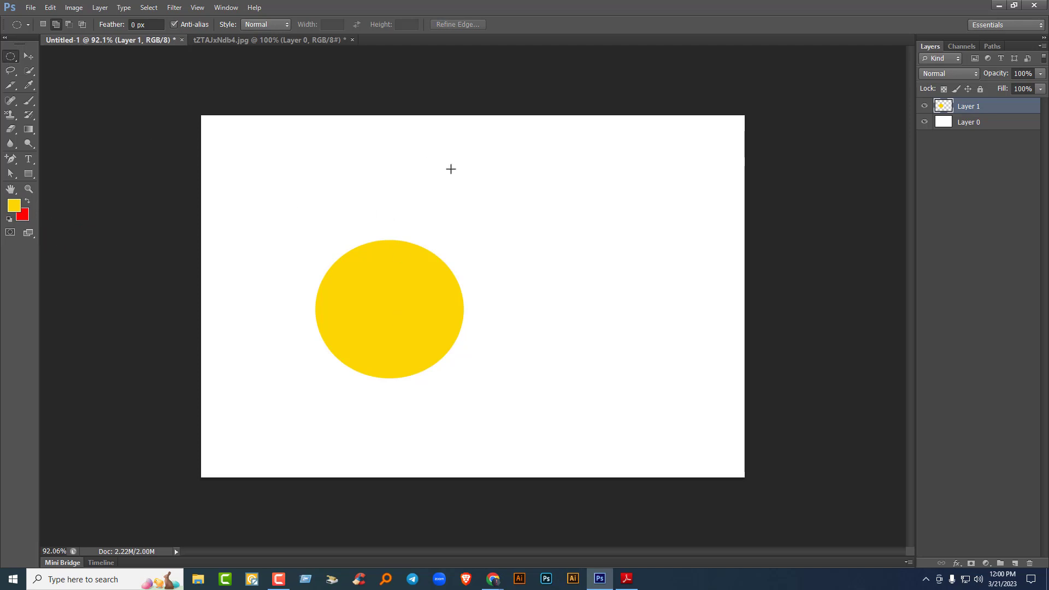
- Delete the yellow ellipse layer and return to tZTAJxNdb4.jpg with the Move Tool active
{"action": "key", "text": "Delete"}
{"action": "left_click", "coordinate": [29, 85]}
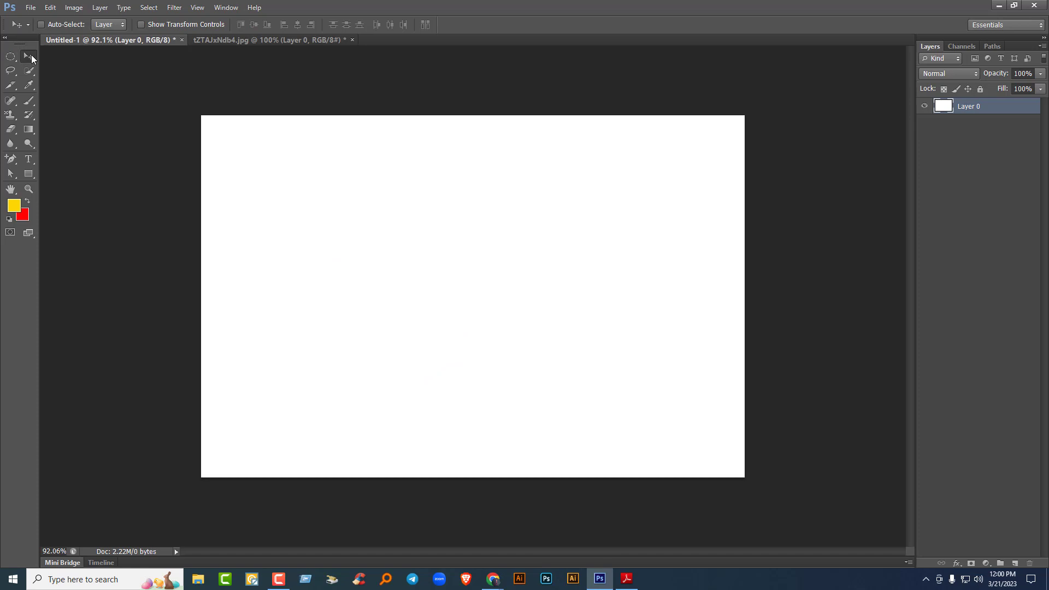
{"action": "right_click", "coordinate": [30, 89]}
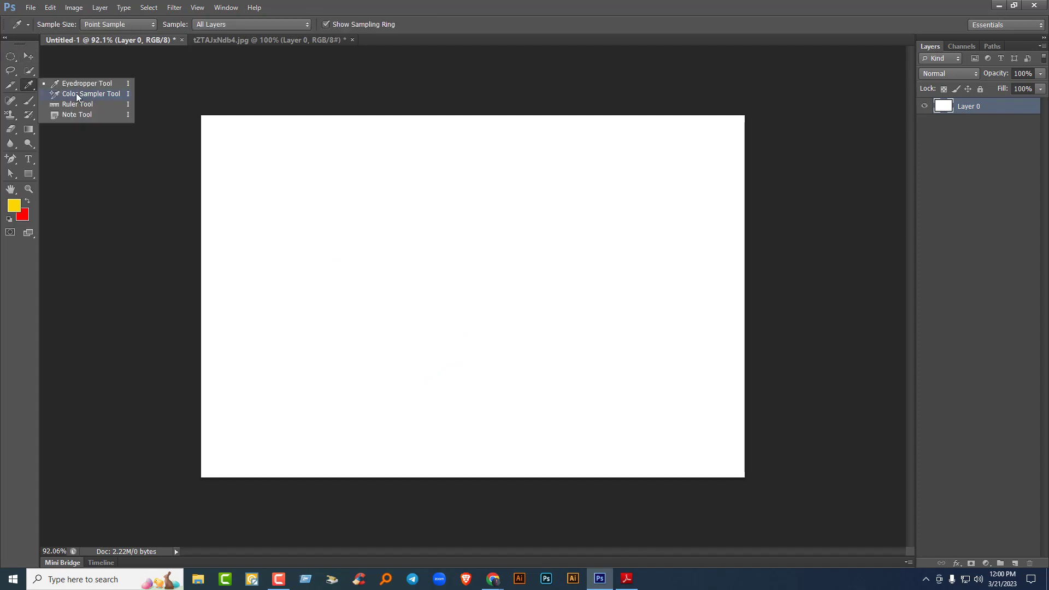
{"action": "left_click", "coordinate": [277, 38]}
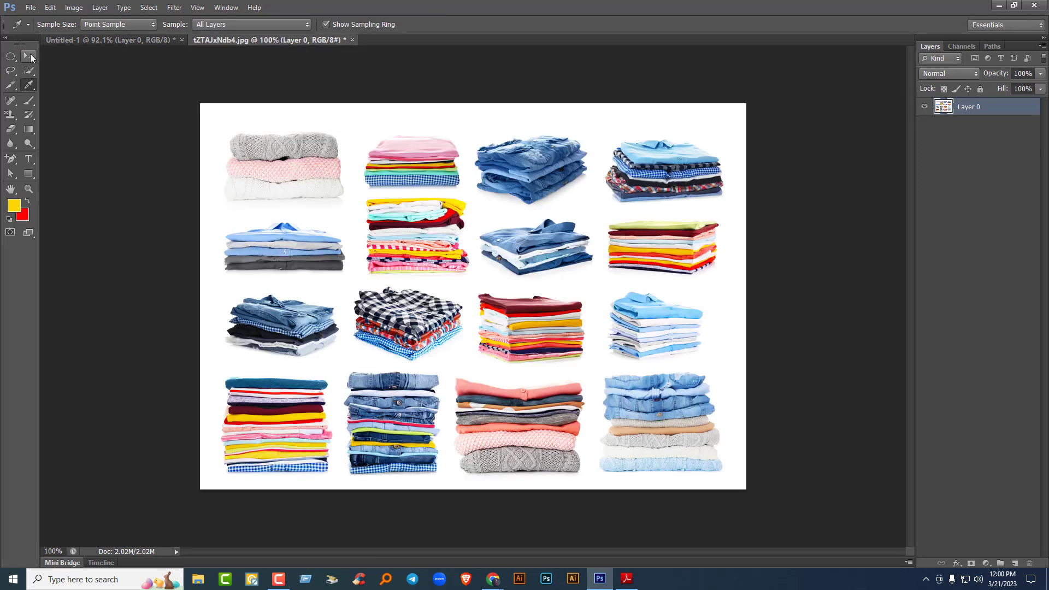
{"action": "left_click", "coordinate": [30, 57]}
- Switch to the Google Meet window and turn on the microphone in the meeting
{"action": "mouse_move", "coordinate": [492, 578]}
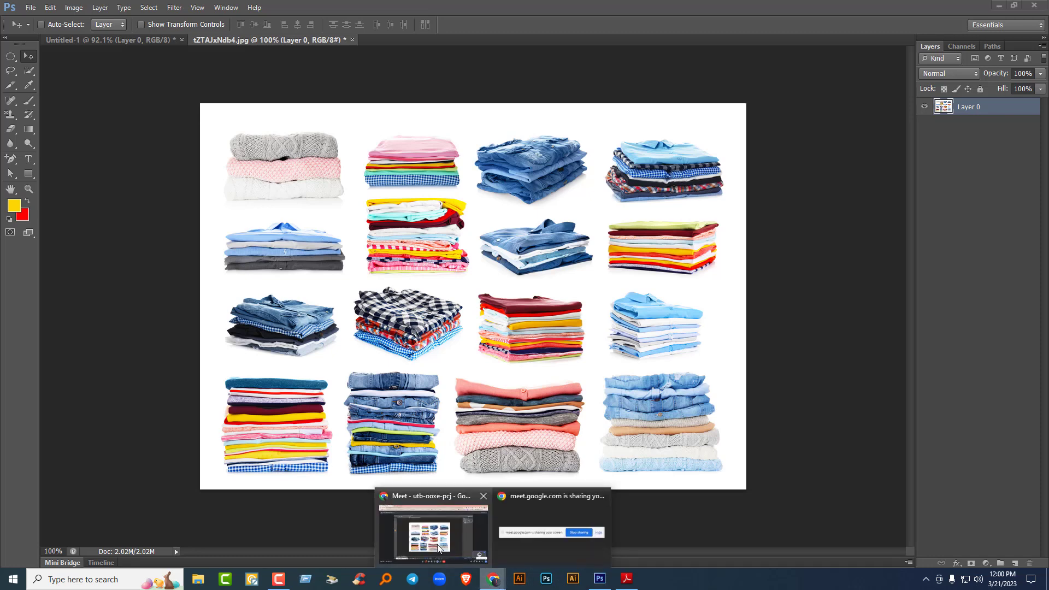
{"action": "left_click", "coordinate": [438, 548]}
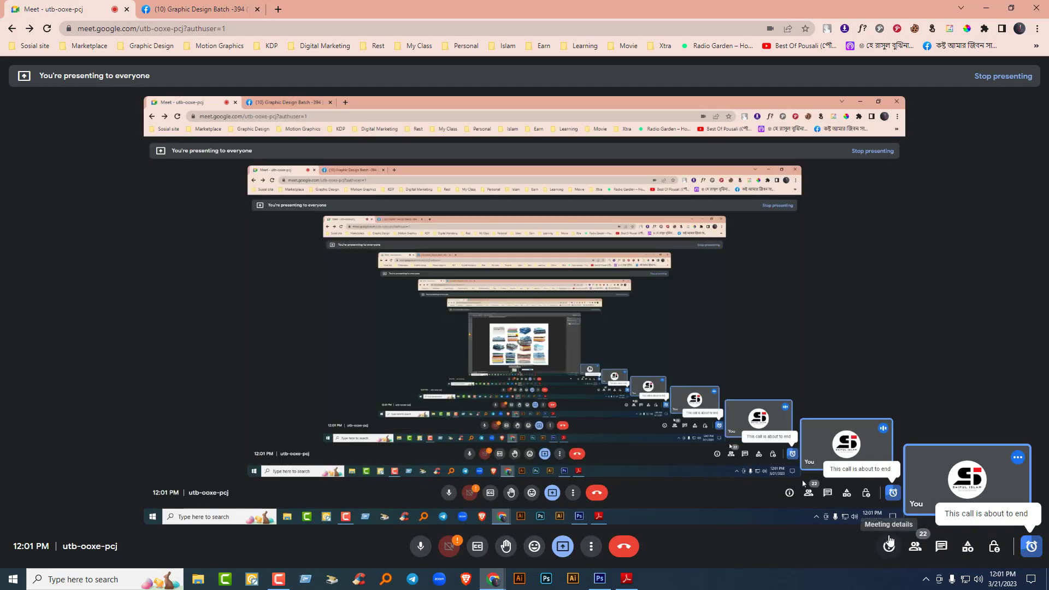
{"action": "mouse_move", "coordinate": [770, 576]}
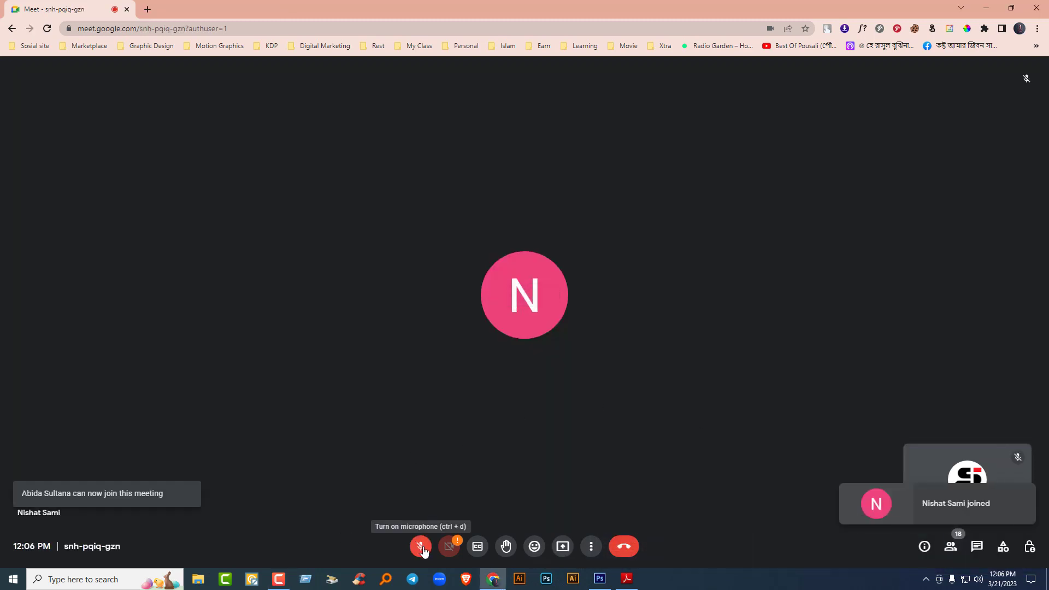
{"action": "left_click", "coordinate": [421, 546]}
- Present the entire screen in the meeting, hide the sharing notice and ignore the infinity-mirror warning
{"action": "left_click", "coordinate": [563, 546]}
{"action": "left_click", "coordinate": [610, 470]}
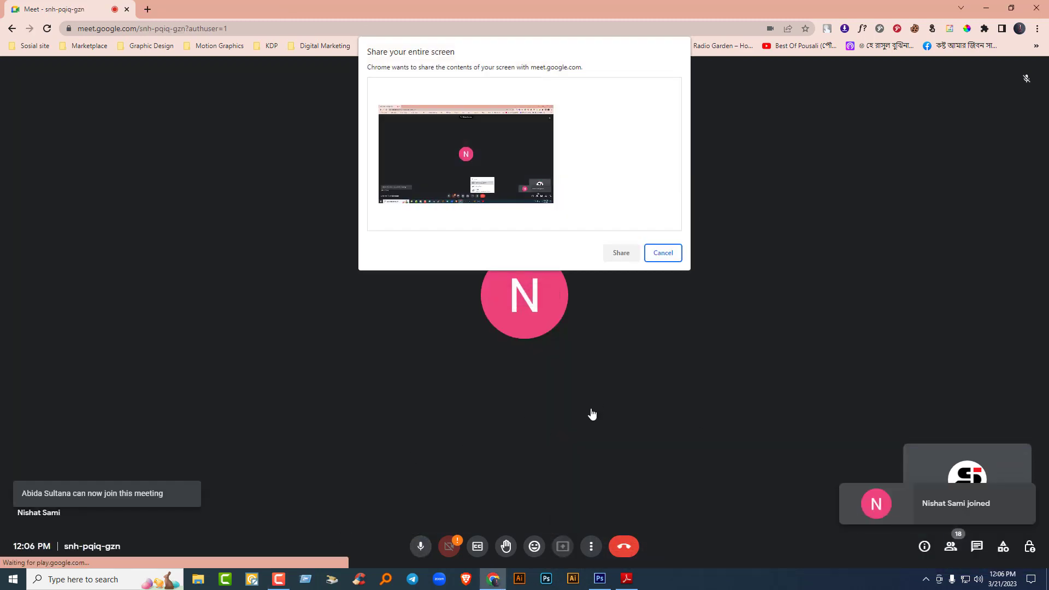
{"action": "left_click", "coordinate": [499, 187]}
{"action": "left_click", "coordinate": [621, 253]}
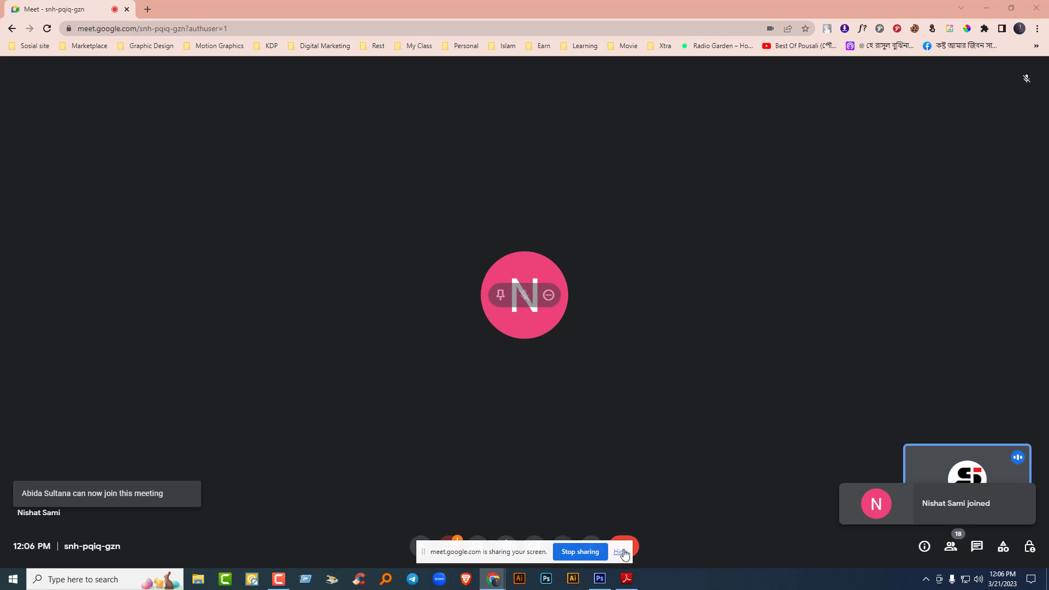
{"action": "left_click", "coordinate": [621, 552]}
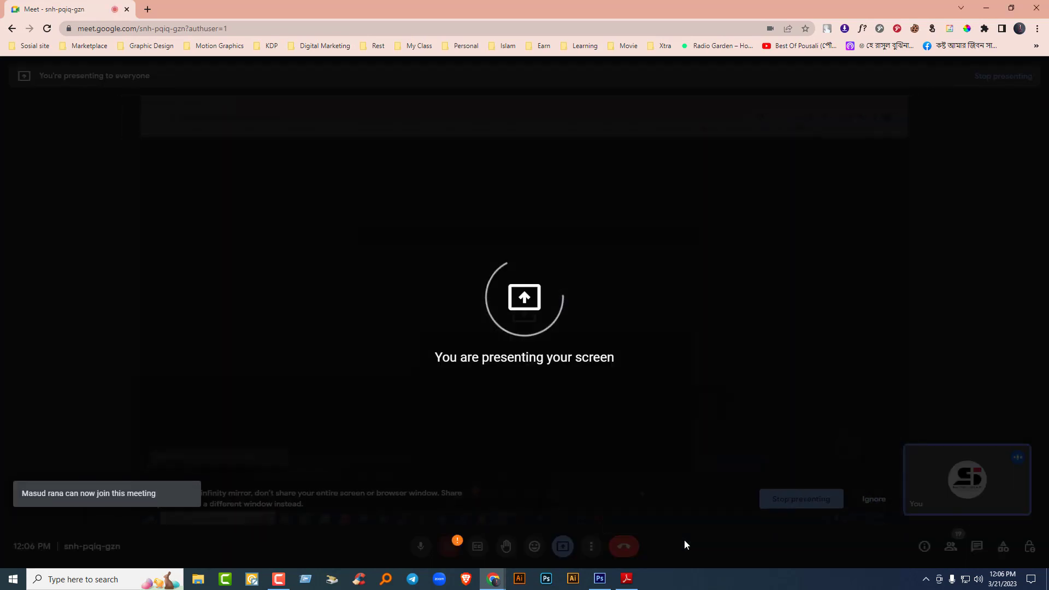
{"action": "left_click", "coordinate": [868, 498]}
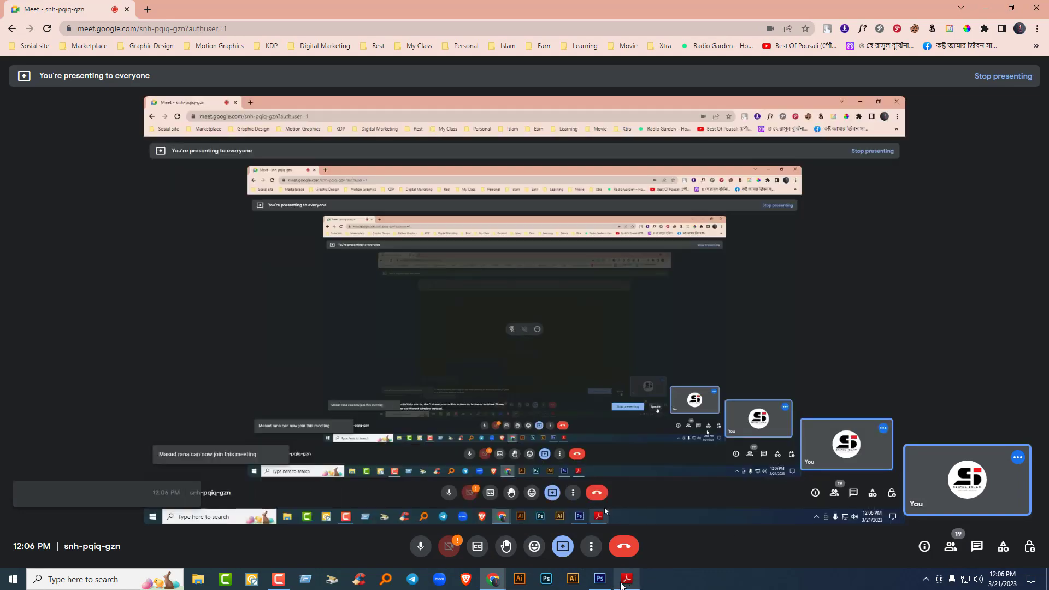
- Check the tool list in Graphic design module.pdf, then switch to Photoshop and activate the Color Sampler Tool
{"action": "left_click", "coordinate": [621, 585]}
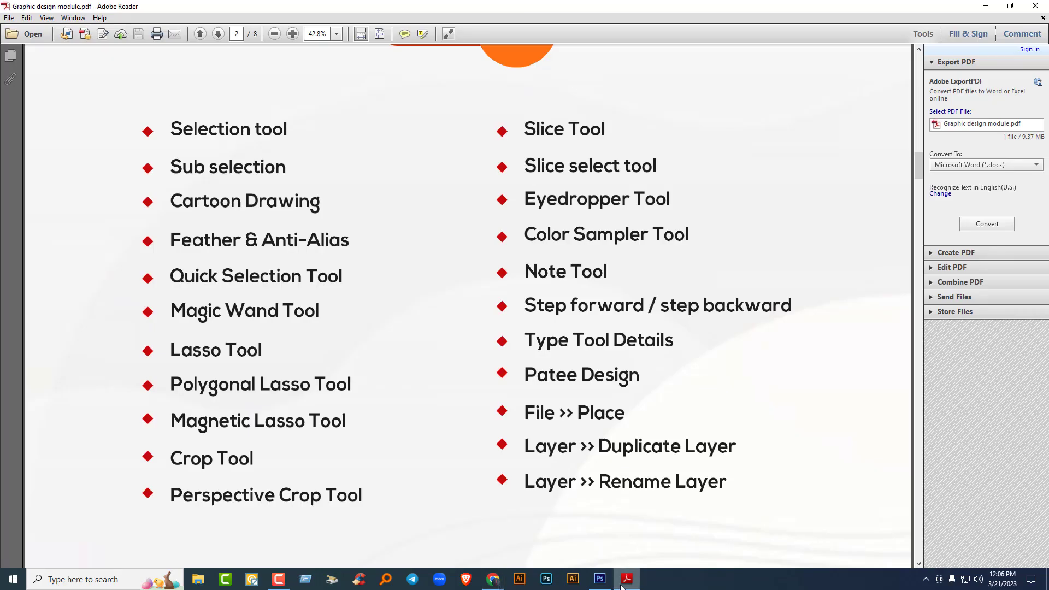
{"action": "left_click", "coordinate": [599, 579]}
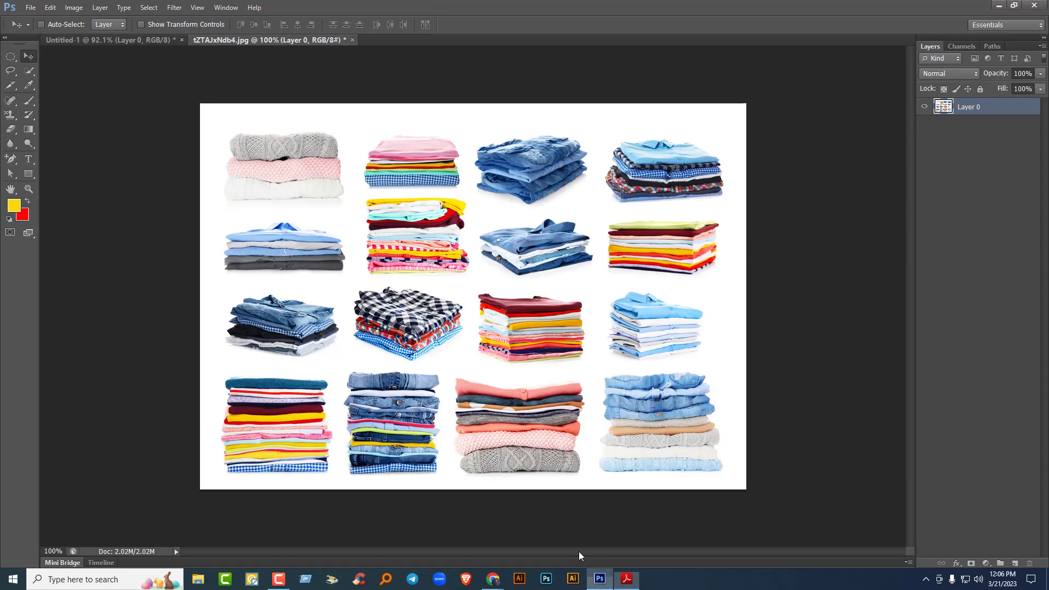
{"action": "left_click", "coordinate": [28, 89]}
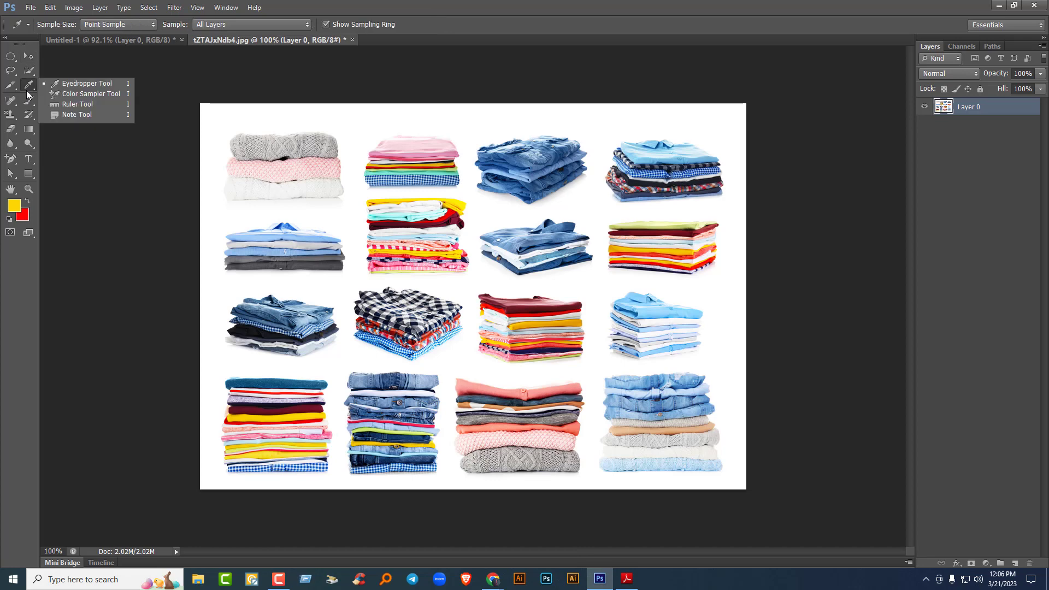
{"action": "left_click", "coordinate": [80, 95]}
- Switch to the Google Meet window, admit the waiting participant, check the in-call messages and return to Photoshop
{"action": "mouse_move", "coordinate": [493, 579]}
{"action": "left_click", "coordinate": [446, 538]}
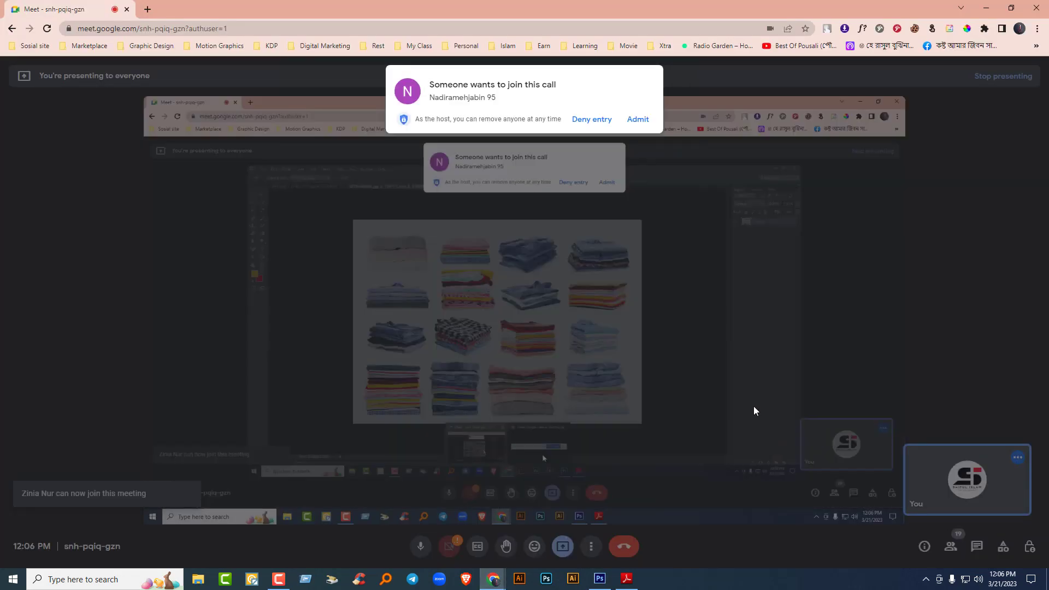
{"action": "left_click", "coordinate": [976, 546]}
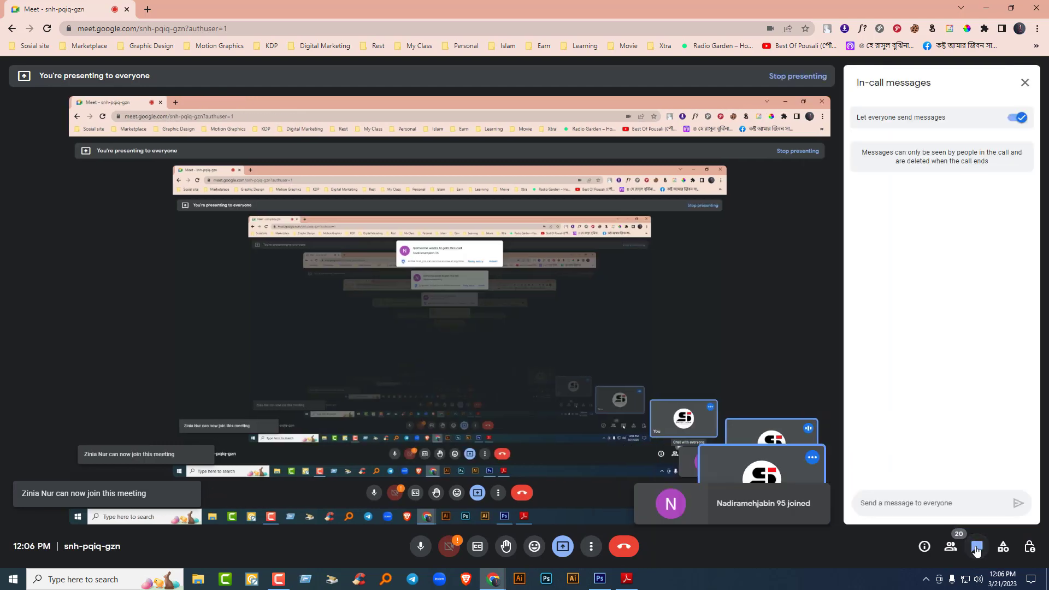
{"action": "left_click", "coordinate": [976, 546]}
{"action": "left_click", "coordinate": [974, 6]}
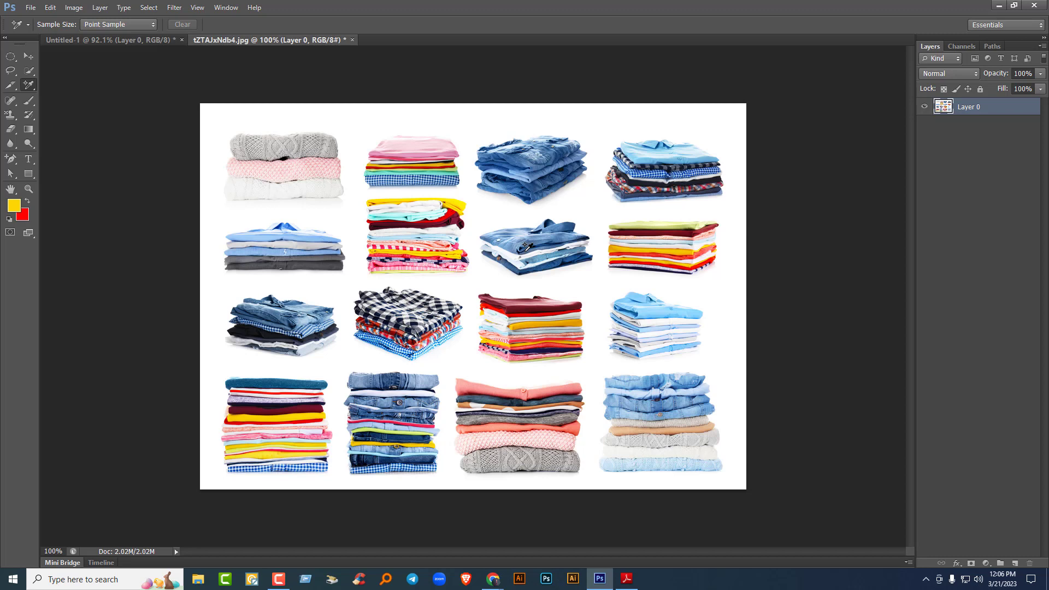
- Place a colour sampler on the grey knit sweater, move it to the pink garment below, and shift the Info panel off the picture
{"action": "right_click", "coordinate": [29, 88]}
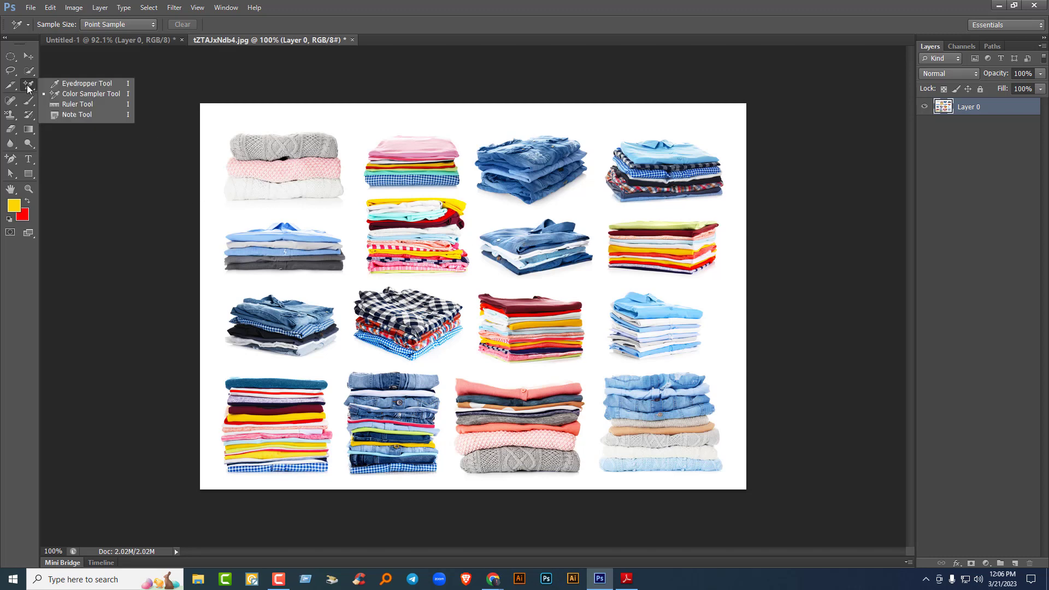
{"action": "left_click", "coordinate": [85, 94]}
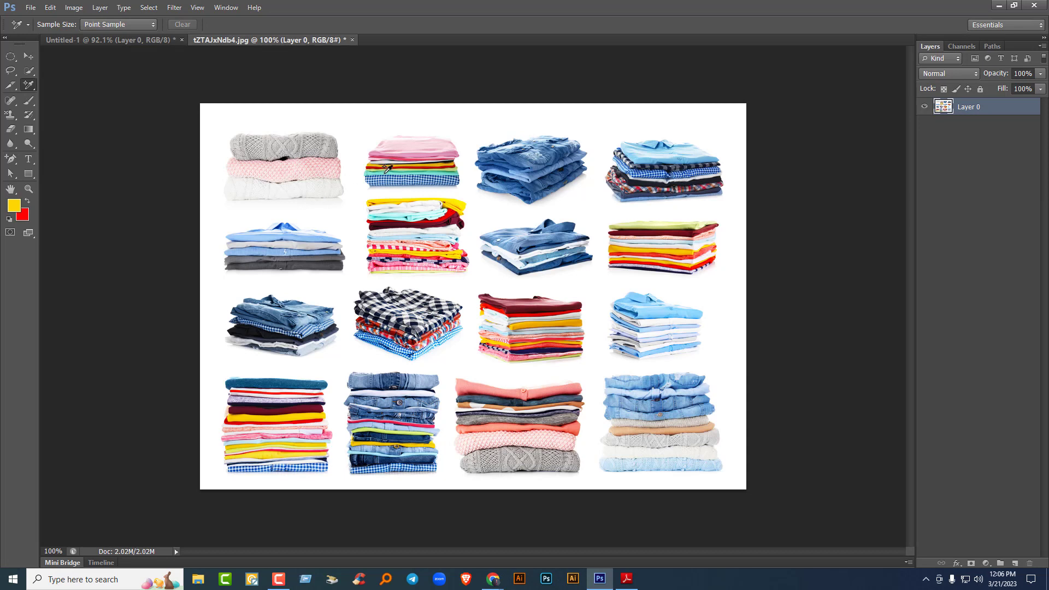
{"action": "key", "text": "F8"}
{"action": "left_click", "coordinate": [410, 203]}
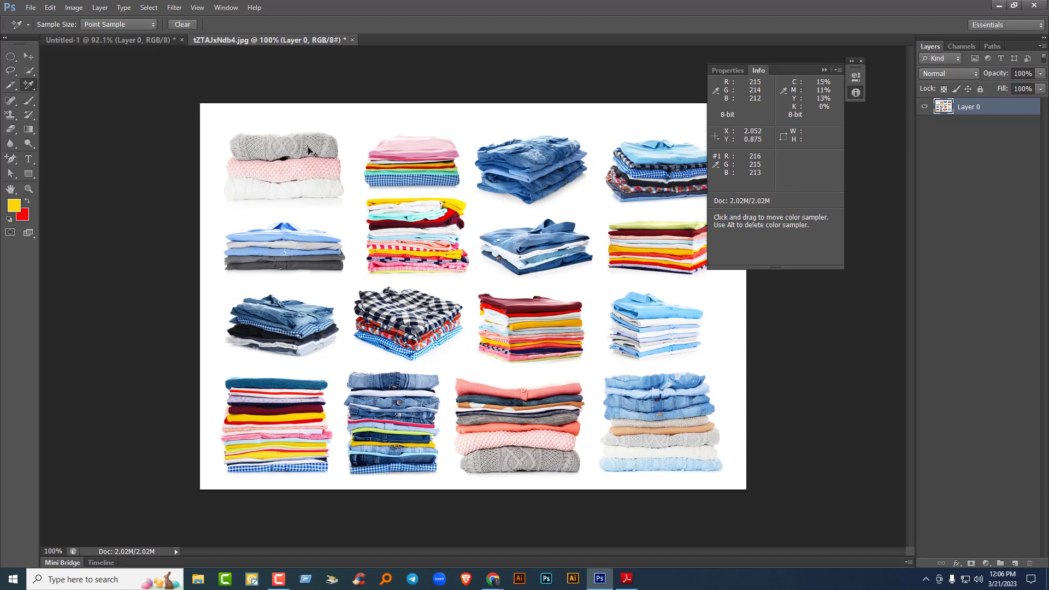
{"action": "left_click_drag", "start_coordinate": [307, 147], "coordinate": [301, 172]}
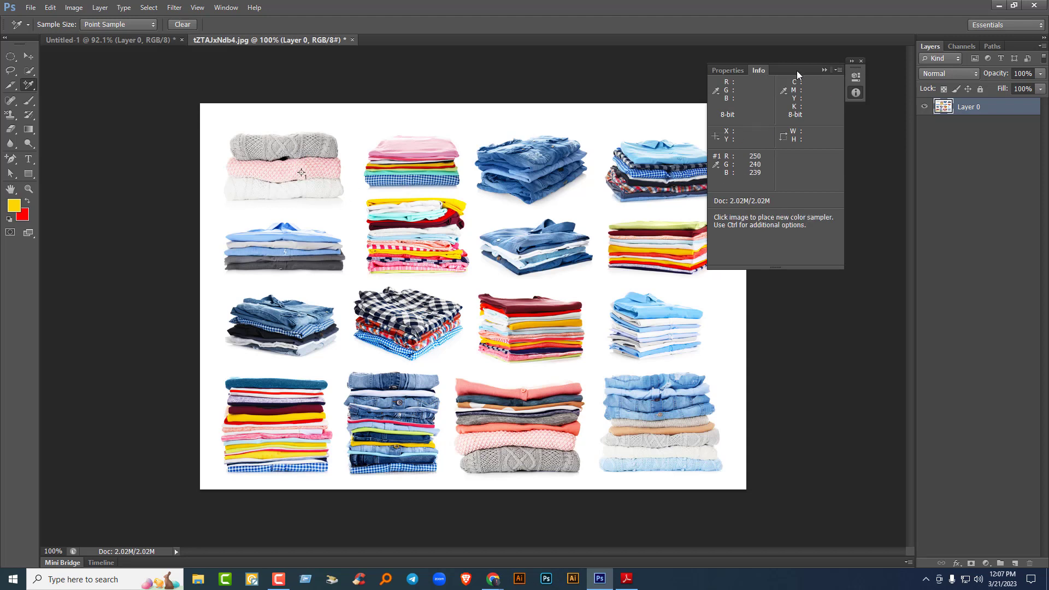
{"action": "left_click_drag", "start_coordinate": [797, 70], "coordinate": [829, 115]}
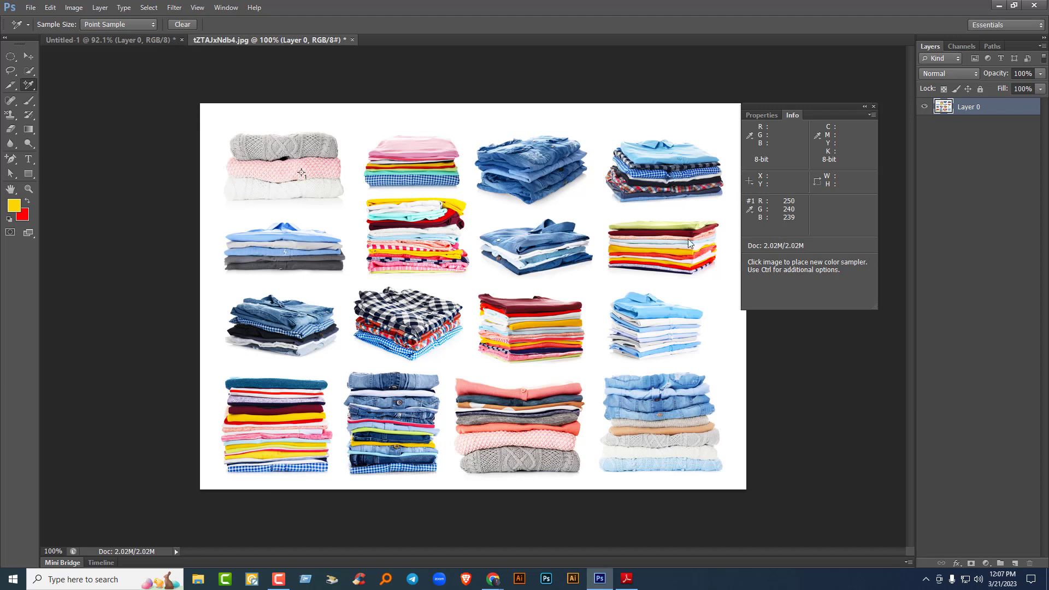
- Add colour samplers on the light blue, dark red and sky blue garments, and try a fifth on the coral garment
{"action": "left_click", "coordinate": [320, 239]}
{"action": "left_click", "coordinate": [523, 309]}
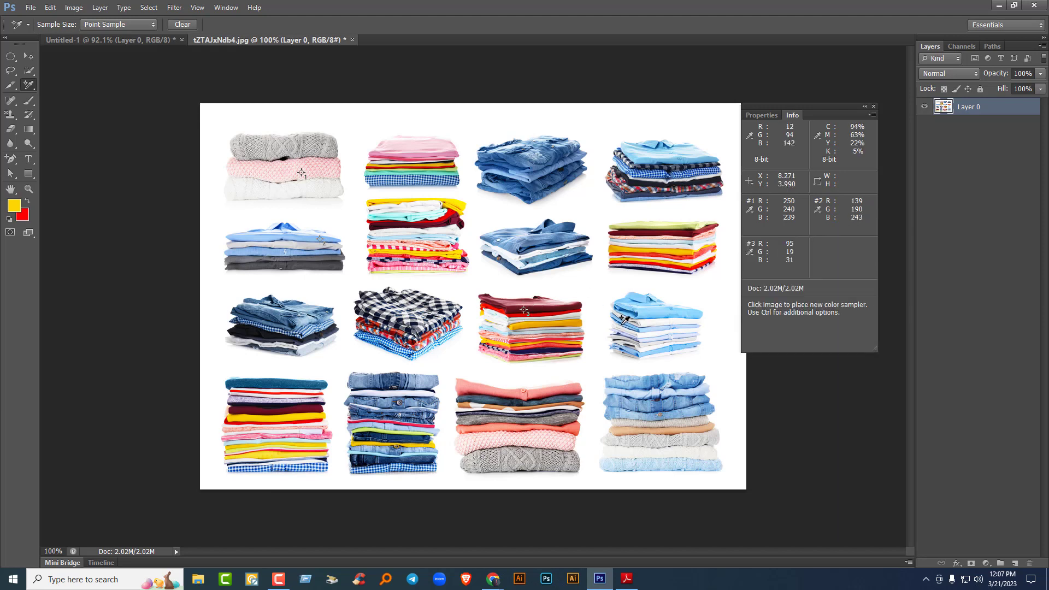
{"action": "left_click", "coordinate": [652, 314]}
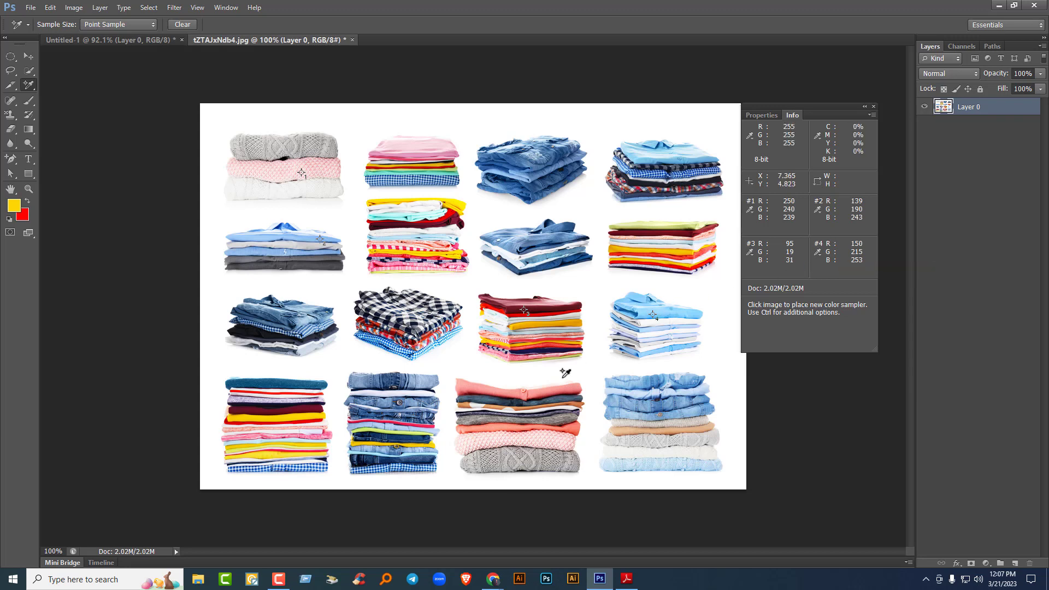
{"action": "left_click", "coordinate": [543, 393]}
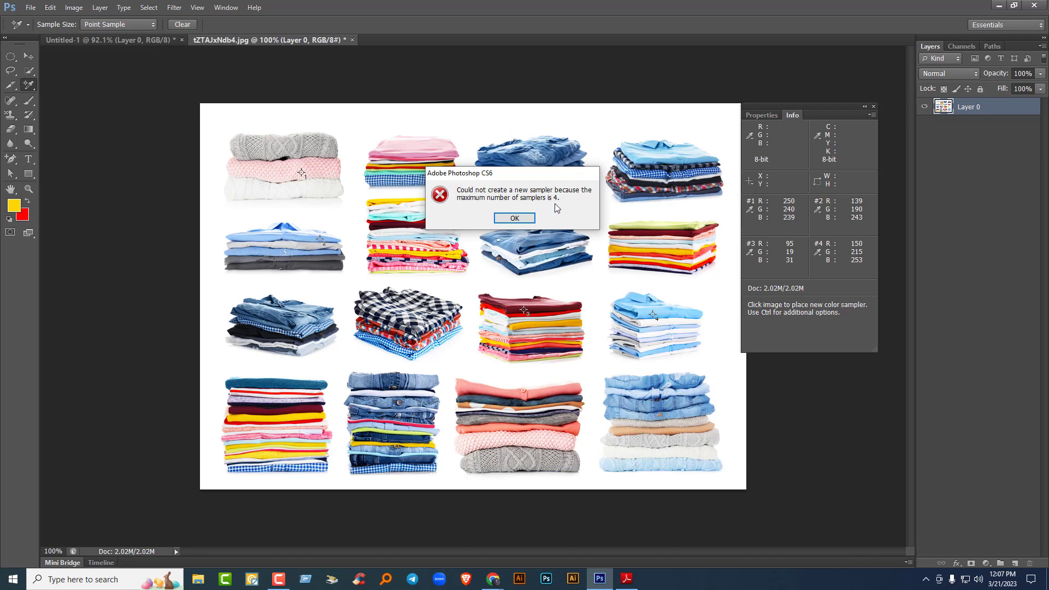
{"action": "left_click", "coordinate": [515, 219]}
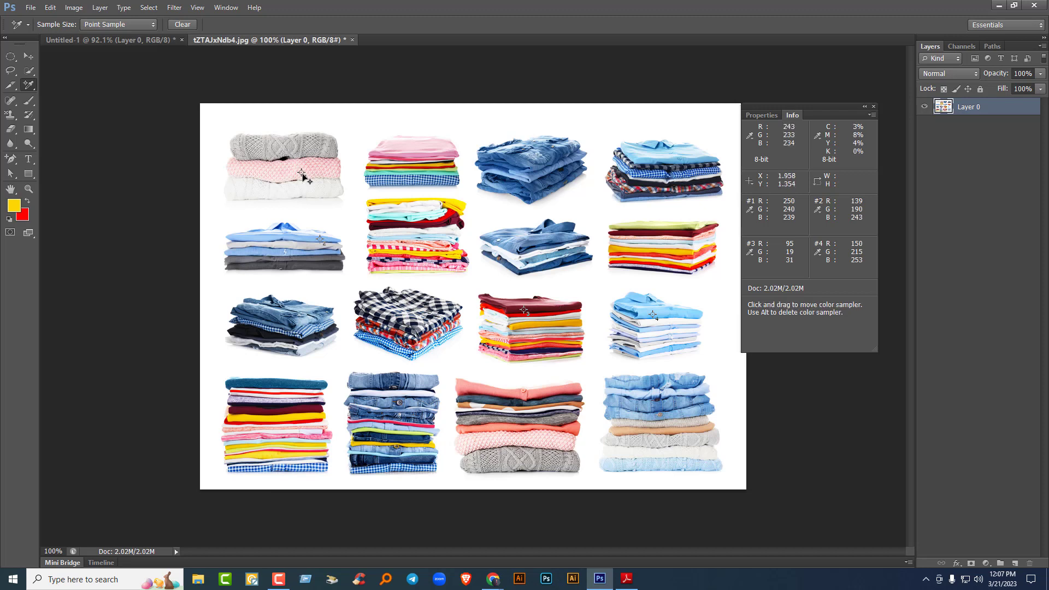
- Move the first colour sampler to the jeans stack in the bottom row, then onto the coral garment beside it
{"action": "mouse_move", "coordinate": [301, 176]}
{"action": "left_mouse_down"}
{"action": "mouse_move", "coordinate": [282, 215]}
{"action": "mouse_move", "coordinate": [348, 211]}
{"action": "mouse_move", "coordinate": [473, 240]}
{"action": "mouse_move", "coordinate": [415, 372]}
{"action": "mouse_move", "coordinate": [429, 385]}
{"action": "left_mouse_up"}
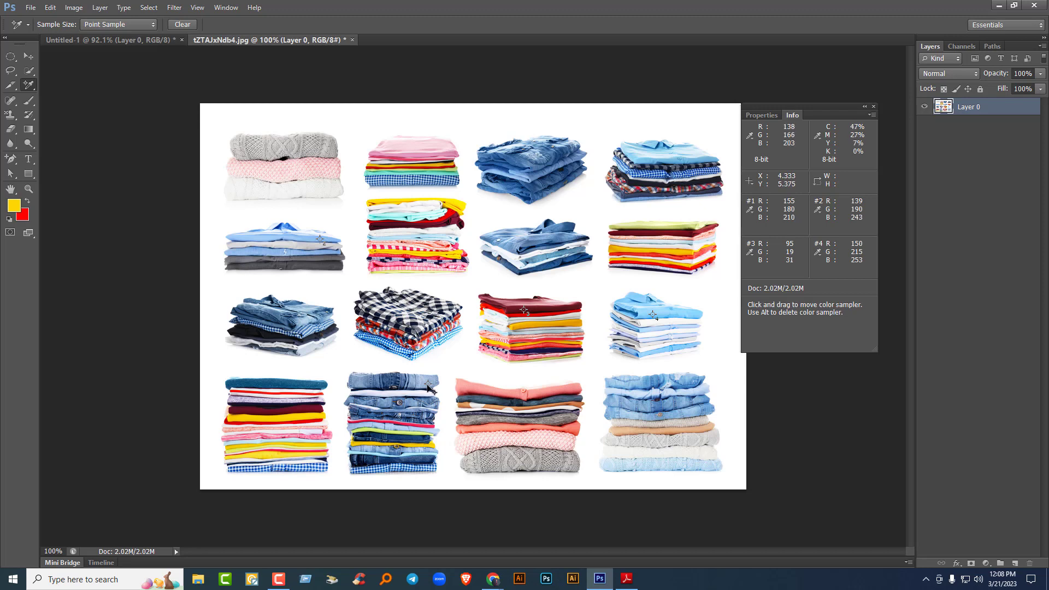
{"action": "left_click_drag", "start_coordinate": [428, 385], "coordinate": [555, 390]}
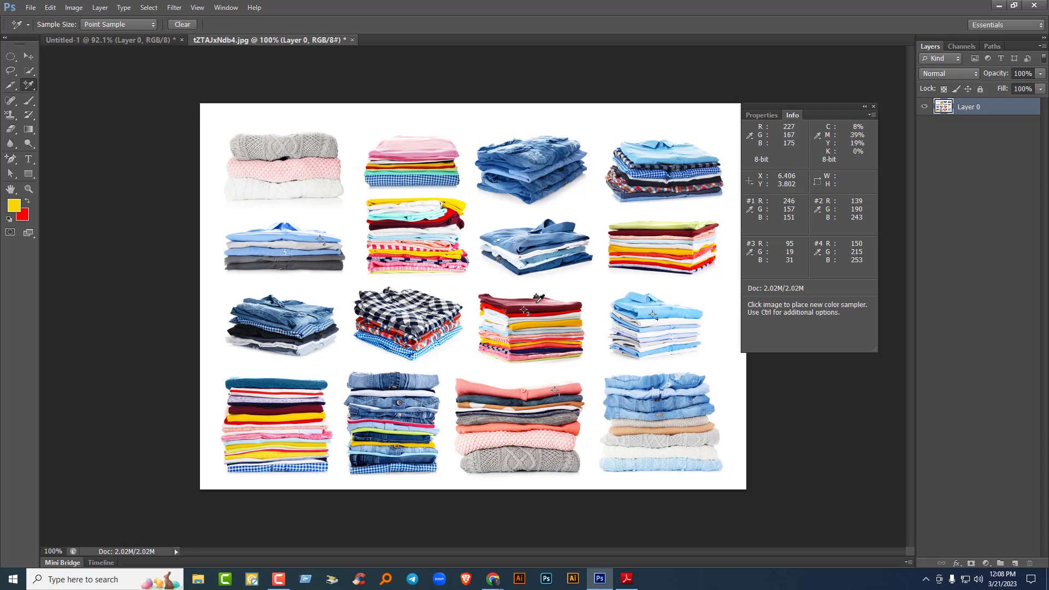
- Set the foreground colour to the coral sampler's RGB values: R 246, G 157, B 151
{"action": "left_click", "coordinate": [14, 206]}
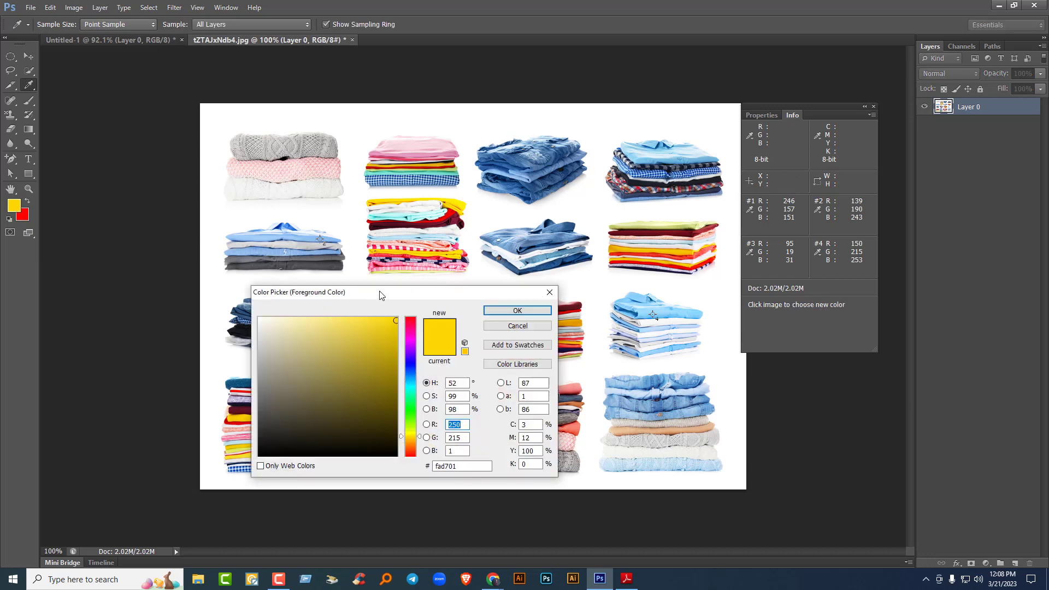
{"action": "left_click_drag", "start_coordinate": [382, 293], "coordinate": [383, 148]}
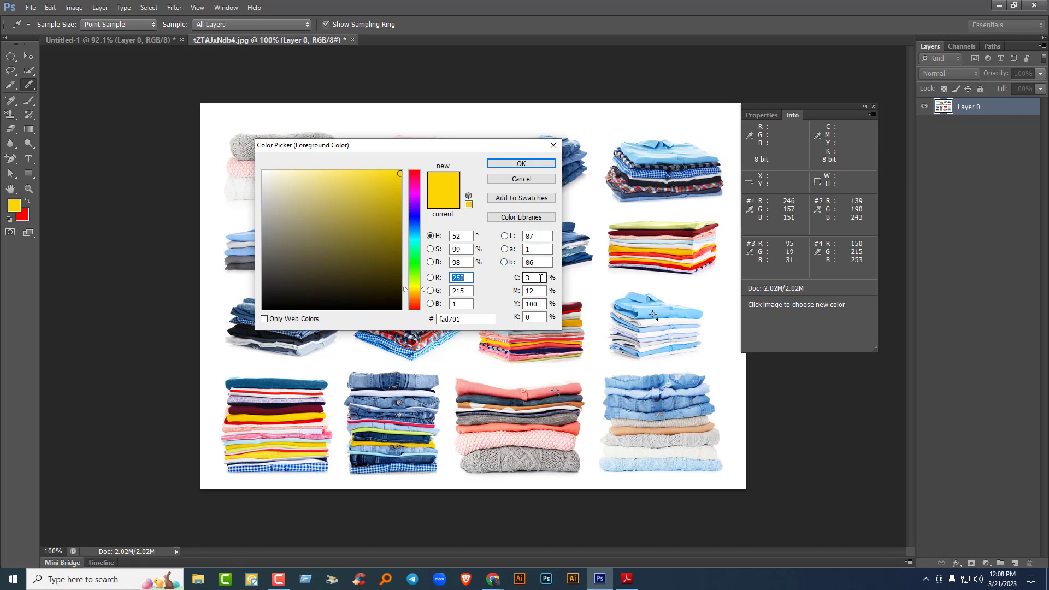
{"action": "left_click", "coordinate": [470, 319]}
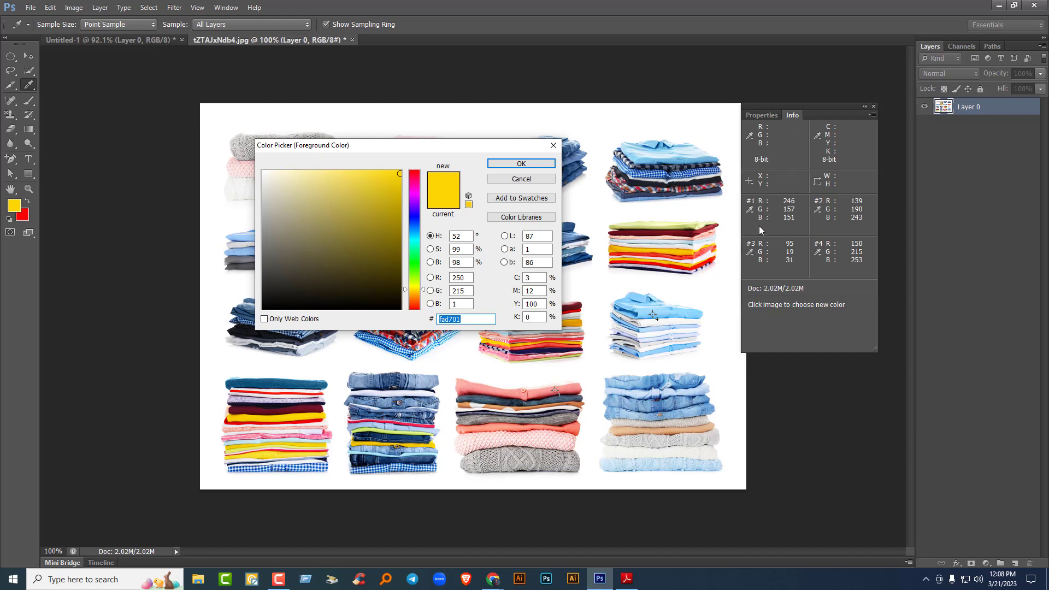
{"action": "left_click", "coordinate": [460, 277]}
{"action": "type", "text": "246"}
{"action": "left_click", "coordinate": [462, 291]}
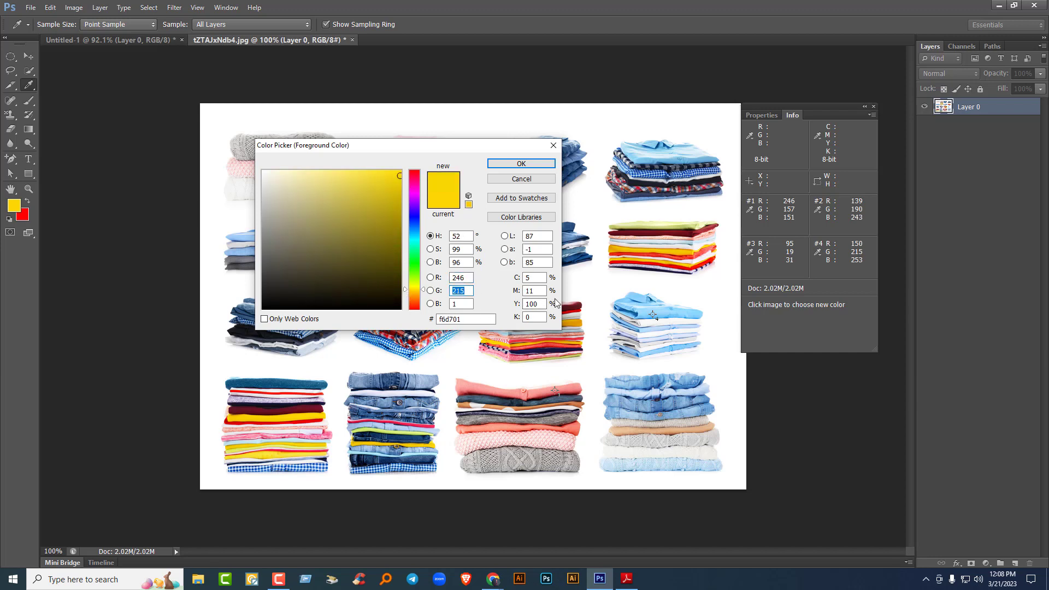
{"action": "type", "text": "157"}
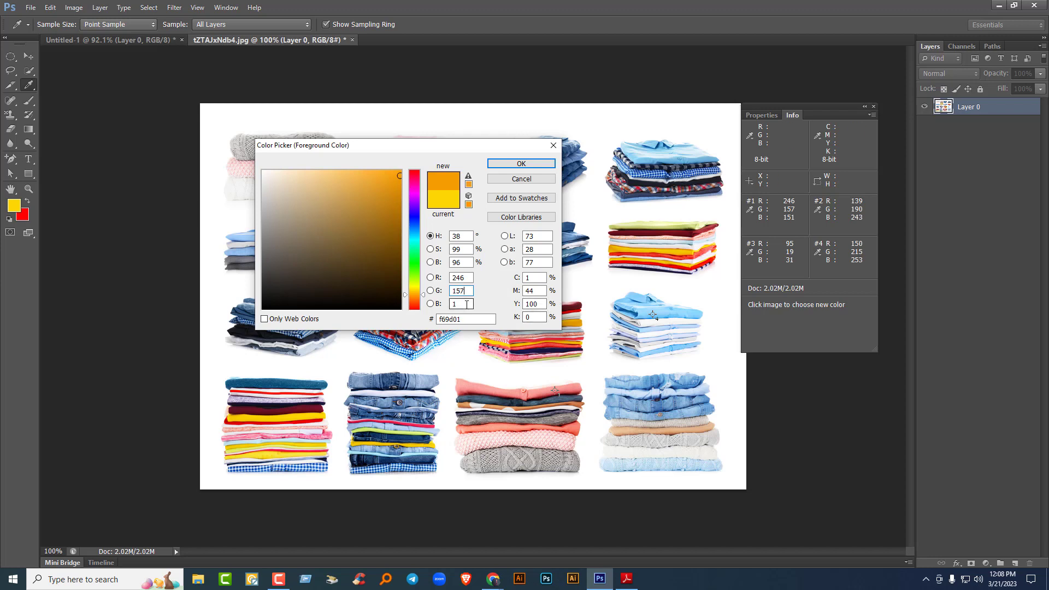
{"action": "left_click", "coordinate": [466, 305]}
{"action": "type", "text": "51"}
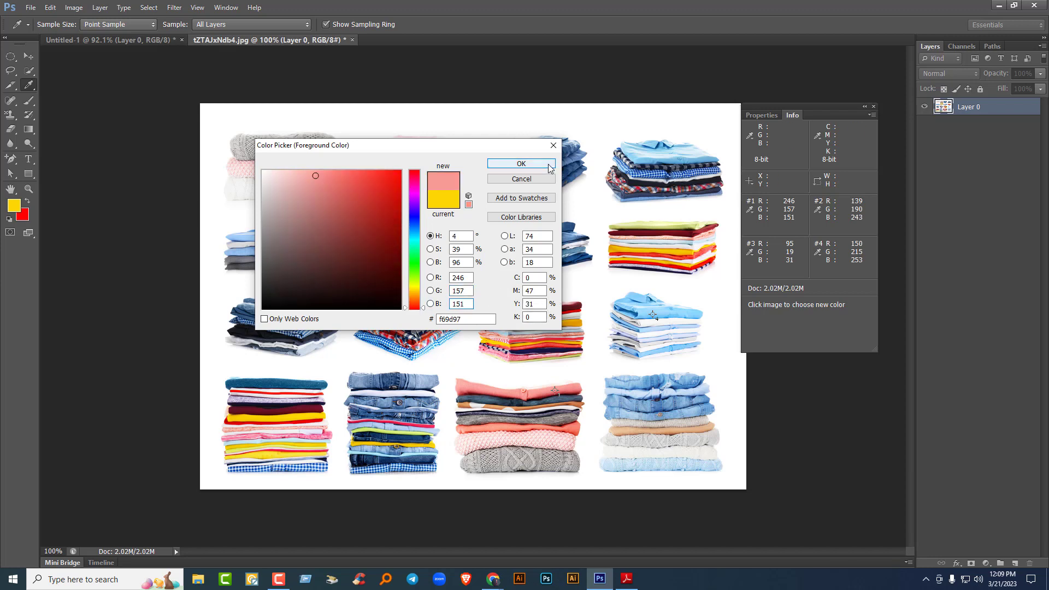
{"action": "left_click", "coordinate": [548, 164]}
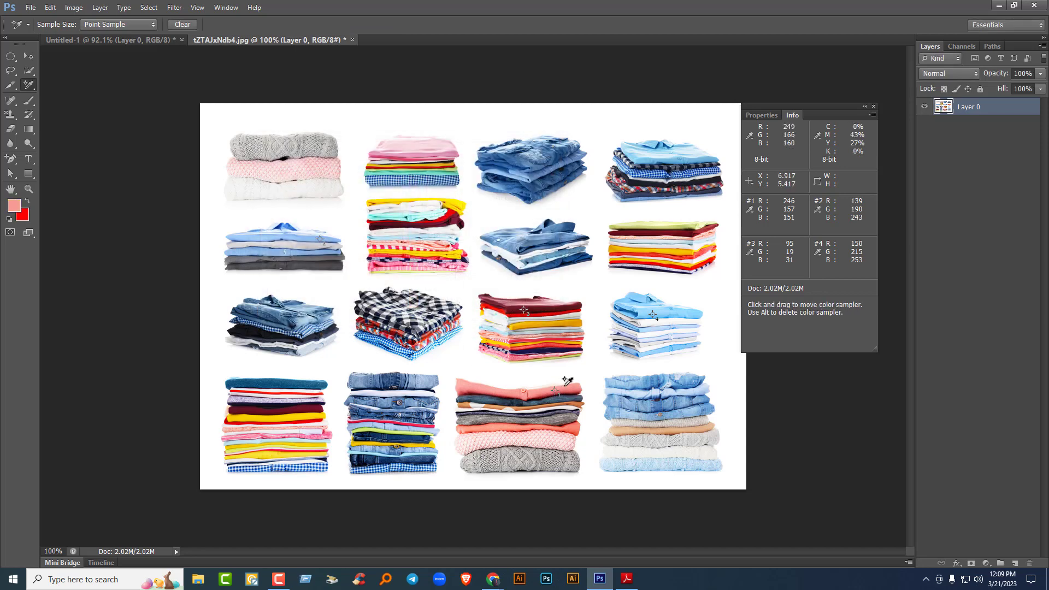
- Open the coral foreground colour in the Color Picker again
{"action": "left_click", "coordinate": [16, 211]}
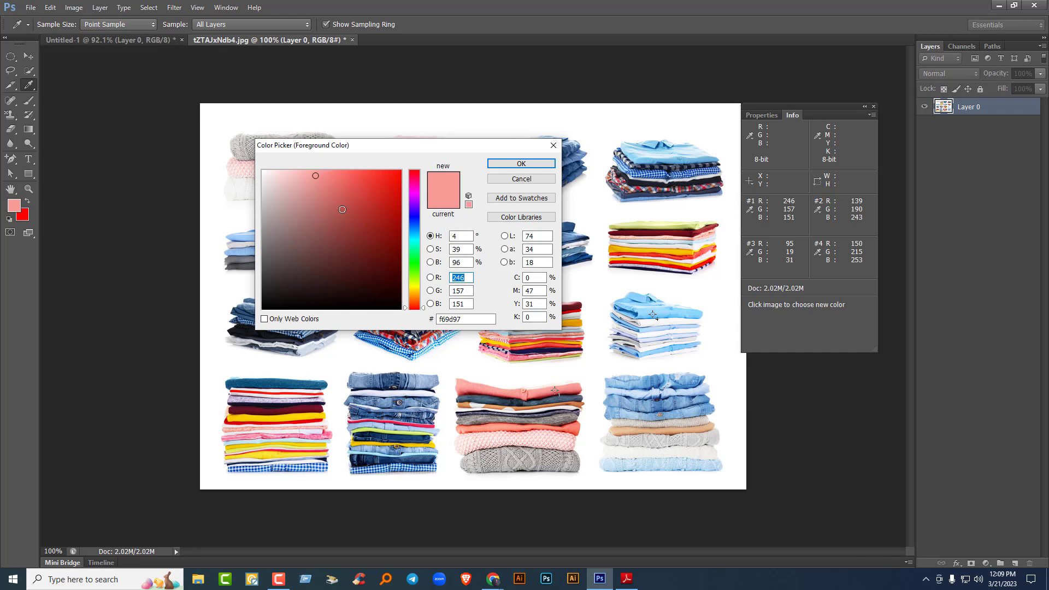
- Copy the foreground color's hex code f69d97 from the Color Picker and close the picker
{"action": "left_click", "coordinate": [470, 319]}
{"action": "left_click", "coordinate": [472, 320]}
{"action": "left_click_drag", "start_coordinate": [473, 319], "coordinate": [440, 319]}
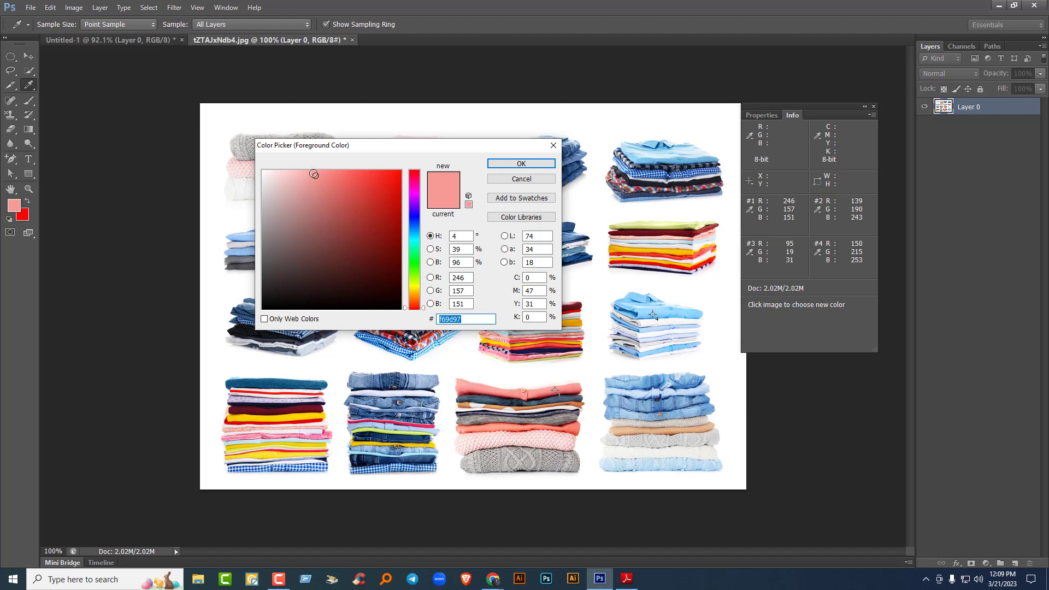
{"action": "right_click", "coordinate": [453, 319]}
{"action": "left_click", "coordinate": [481, 353]}
{"action": "key", "text": "Return"}
- Create a new text document on the desktop and note the copied color in it as "f69d97 - pink"
{"action": "left_click", "coordinate": [998, 5]}
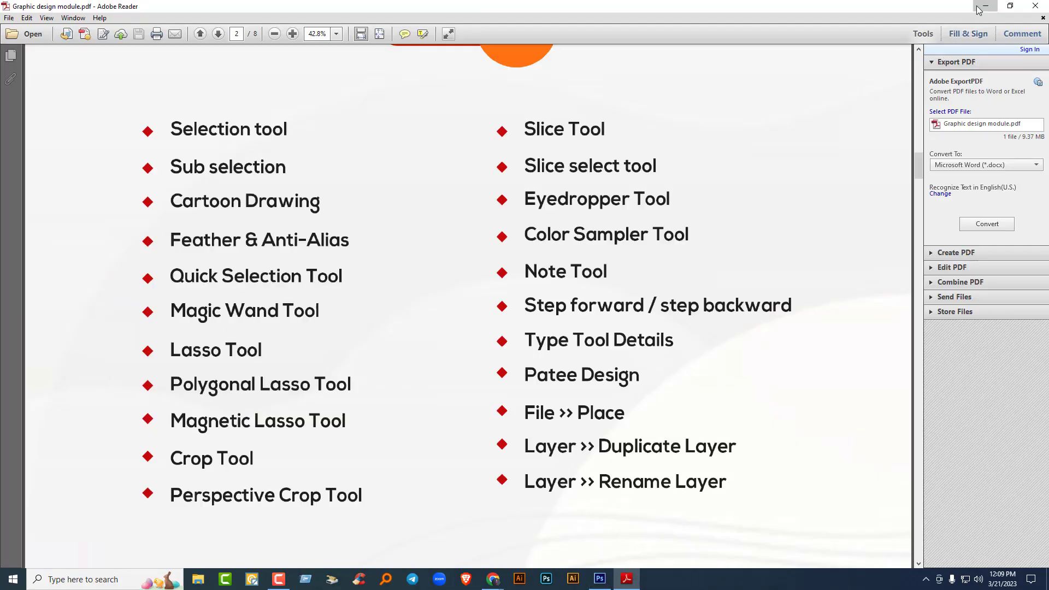
{"action": "left_click", "coordinate": [983, 6]}
{"action": "right_click", "coordinate": [503, 105]}
{"action": "mouse_move", "coordinate": [546, 197]}
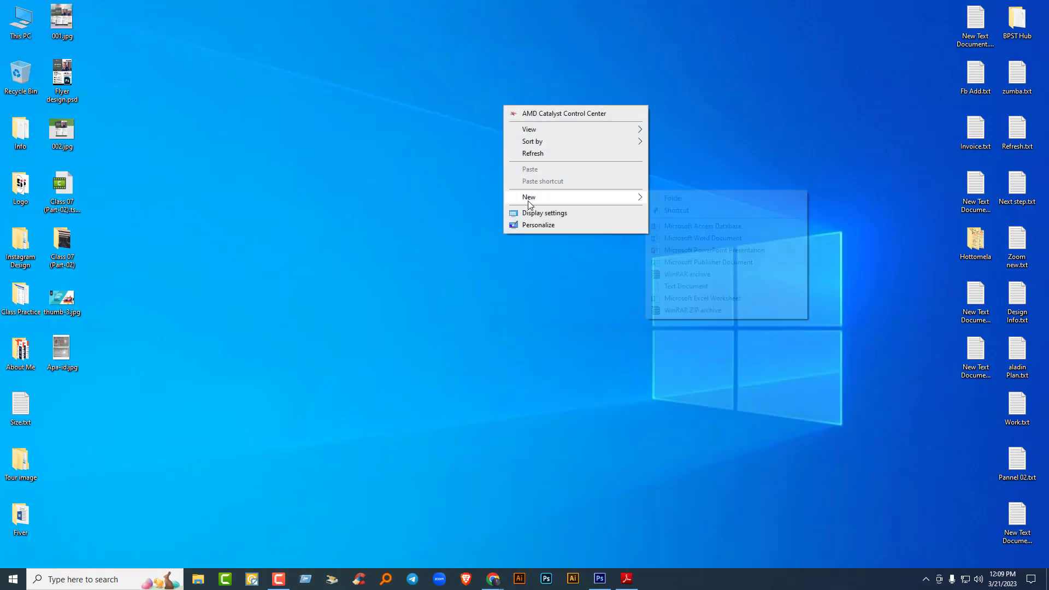
{"action": "left_click", "coordinate": [685, 285]}
{"action": "key", "text": "Return"}
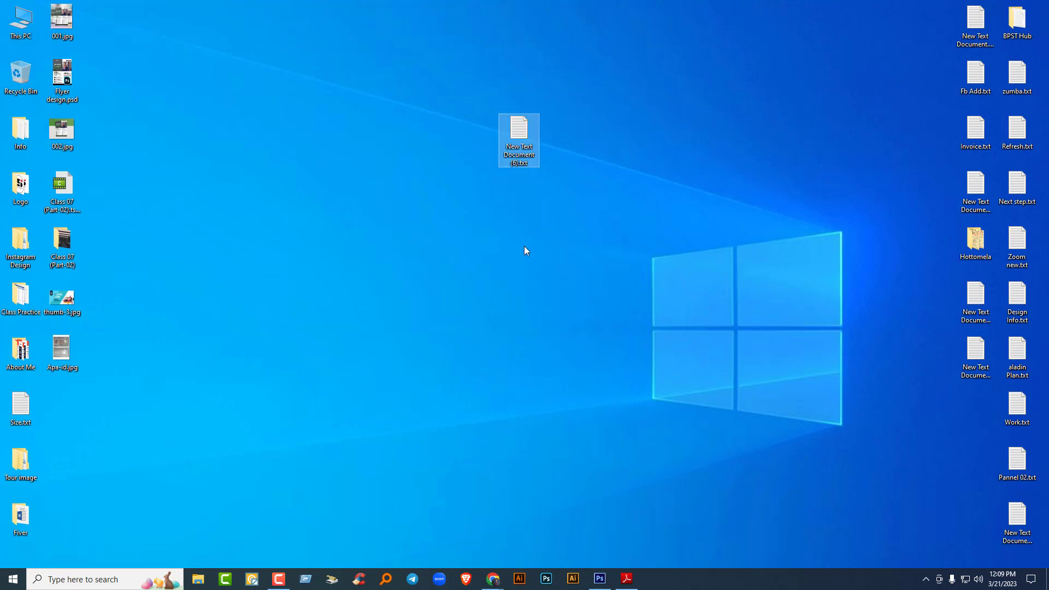
{"action": "key", "text": "Return"}
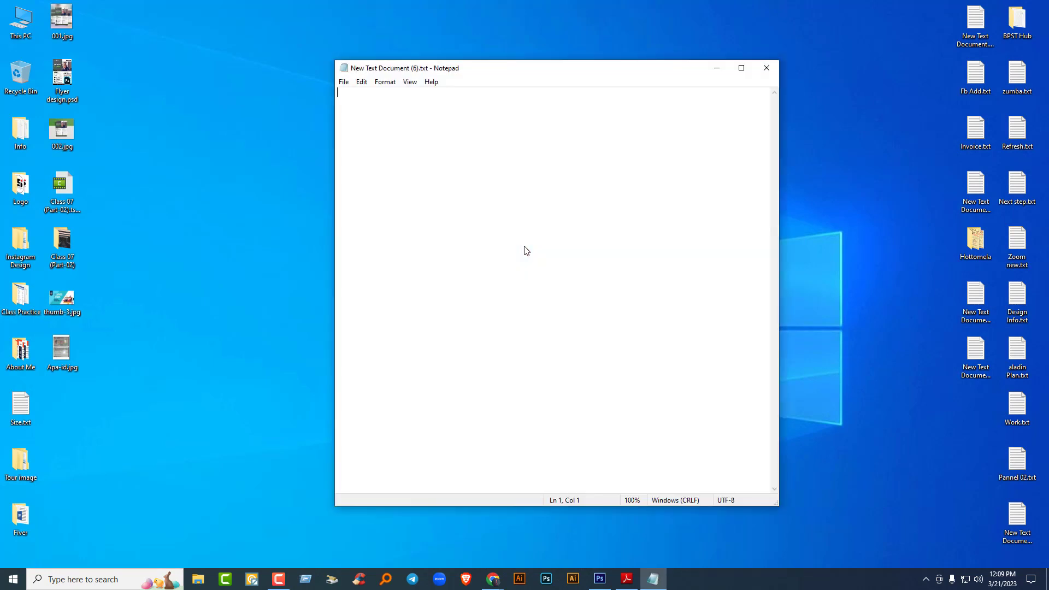
{"action": "key", "text": "ctrl+v"}
{"action": "type", "text": "- pink"}
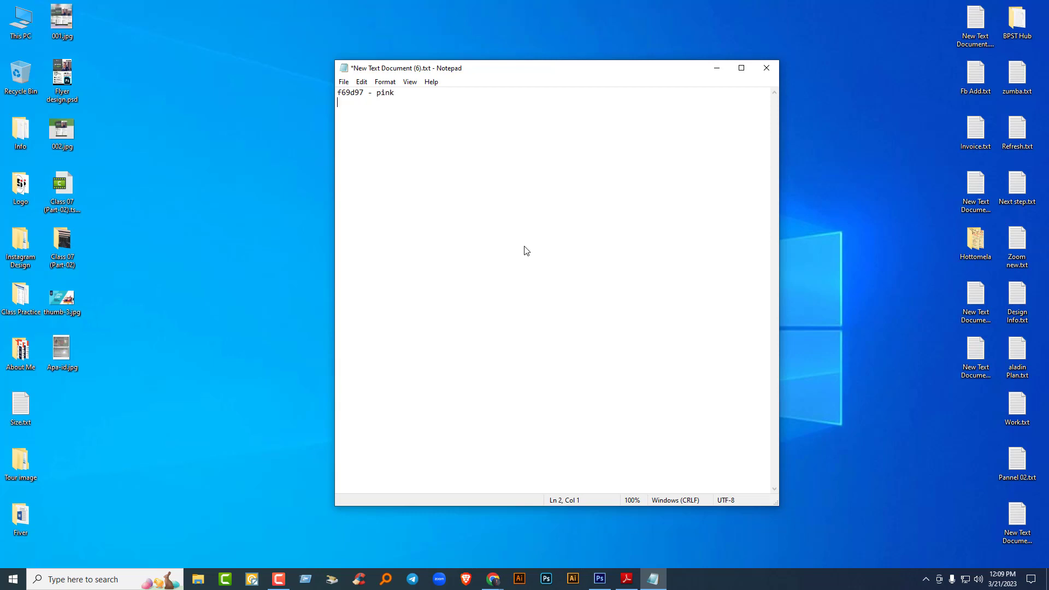
- Empty the color note and delete its text document from the desktop
{"action": "key", "text": "BackSpace"}
{"action": "key", "text": "BackSpace"}
{"action": "key", "text": "BackSpace"}
{"action": "key", "text": "BackSpace"}
{"action": "key", "text": "BackSpace"}
{"action": "key", "text": "BackSpace"}
{"action": "key", "text": "BackSpace"}
{"action": "key", "text": "BackSpace"}
{"action": "key", "text": "BackSpace"}
{"action": "key", "text": "BackSpace"}
{"action": "key", "text": "BackSpace"}
{"action": "key", "text": "BackSpace"}
{"action": "key", "text": "BackSpace"}
{"action": "key", "text": "ctrl+s"}
{"action": "left_click", "coordinate": [767, 67]}
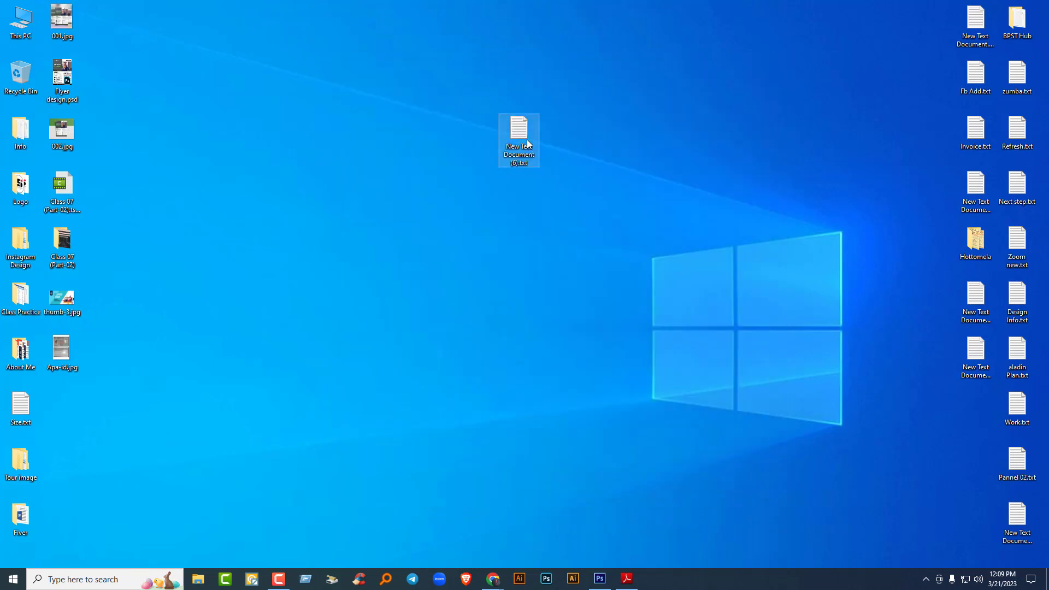
{"action": "key", "text": "Delete"}
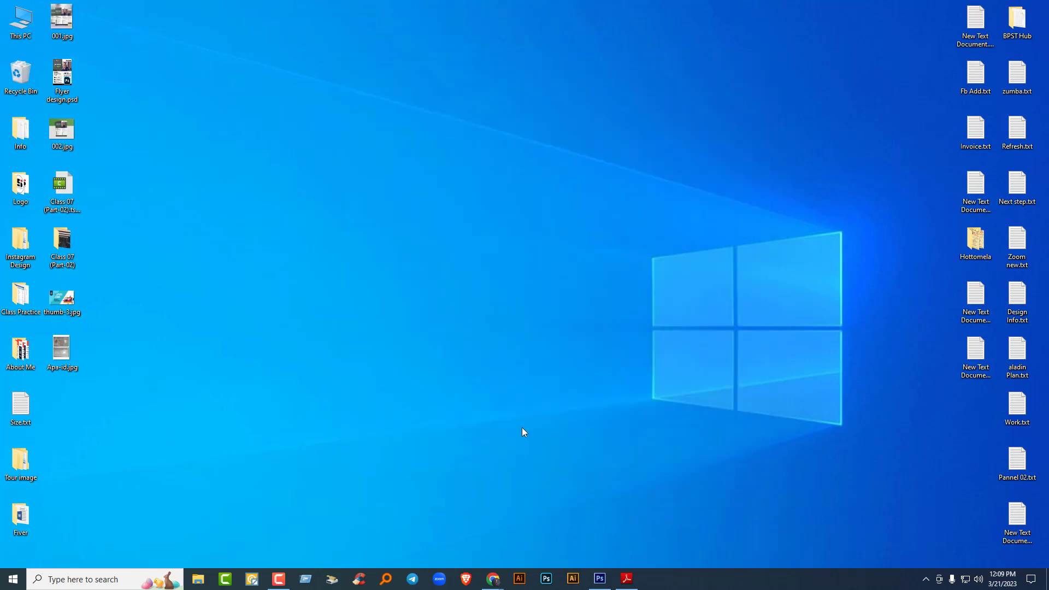
- Return to Photoshop, clear all color samplers from the clothes image and close the Info panel
{"action": "left_click", "coordinate": [599, 578]}
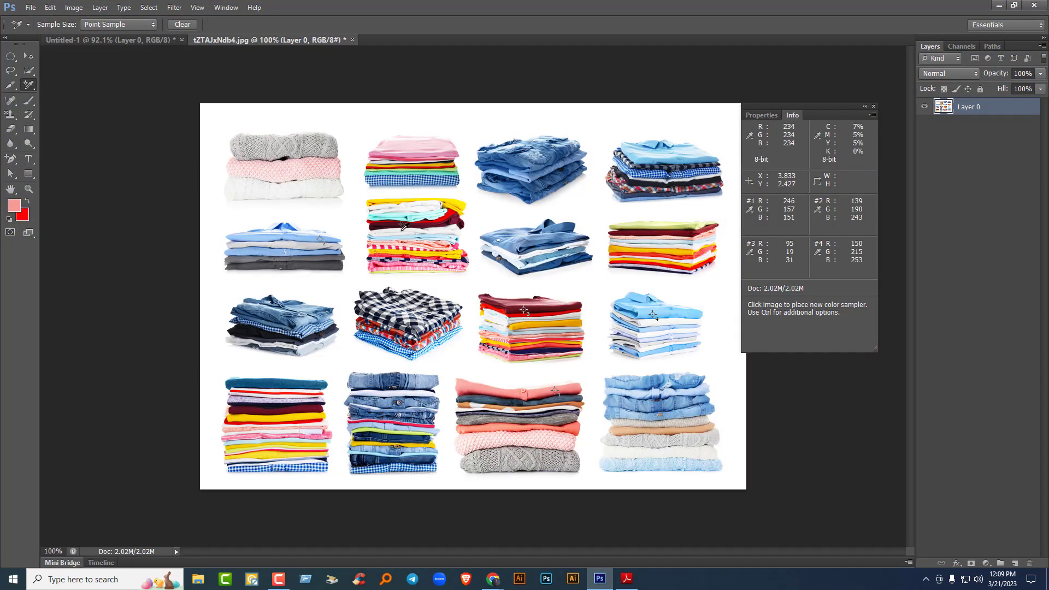
{"action": "left_click", "coordinate": [185, 25]}
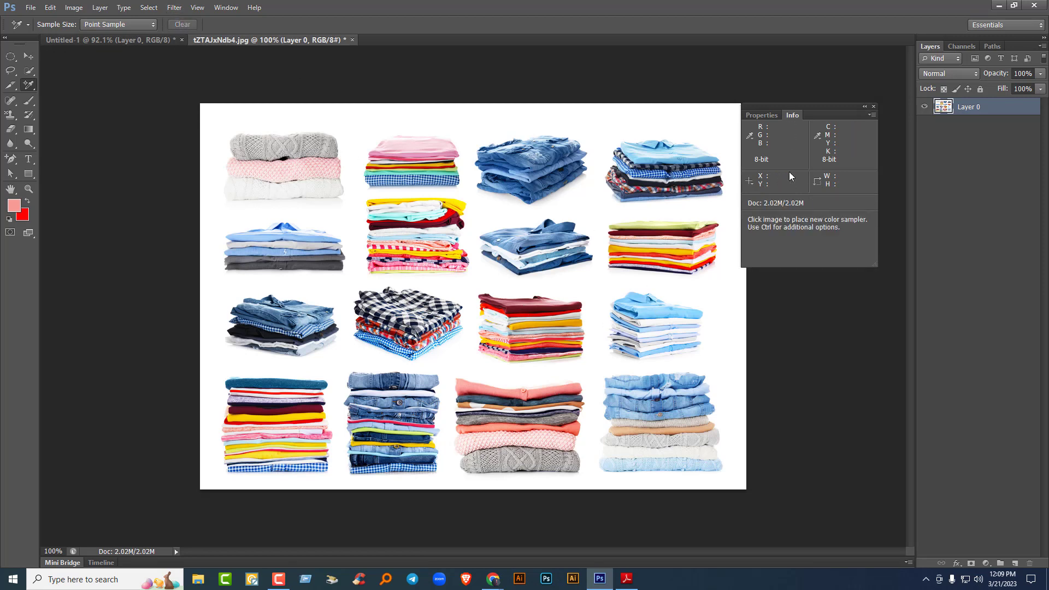
{"action": "left_click", "coordinate": [874, 106]}
- Measure the width and then the height of the gray, pink and white sweater stack with the Ruler Tool
{"action": "right_click", "coordinate": [30, 84]}
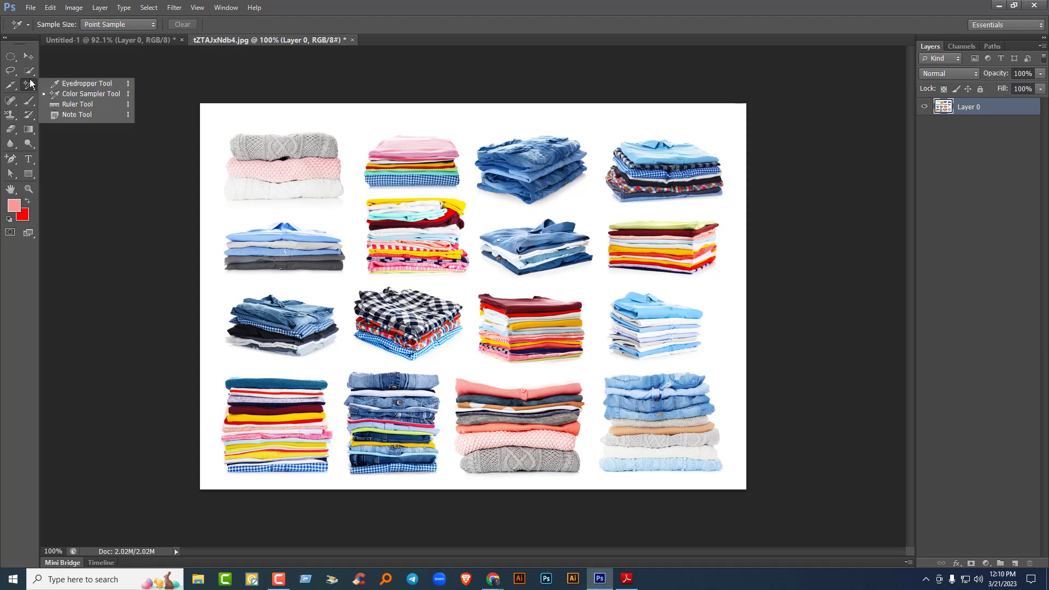
{"action": "left_click", "coordinate": [72, 103]}
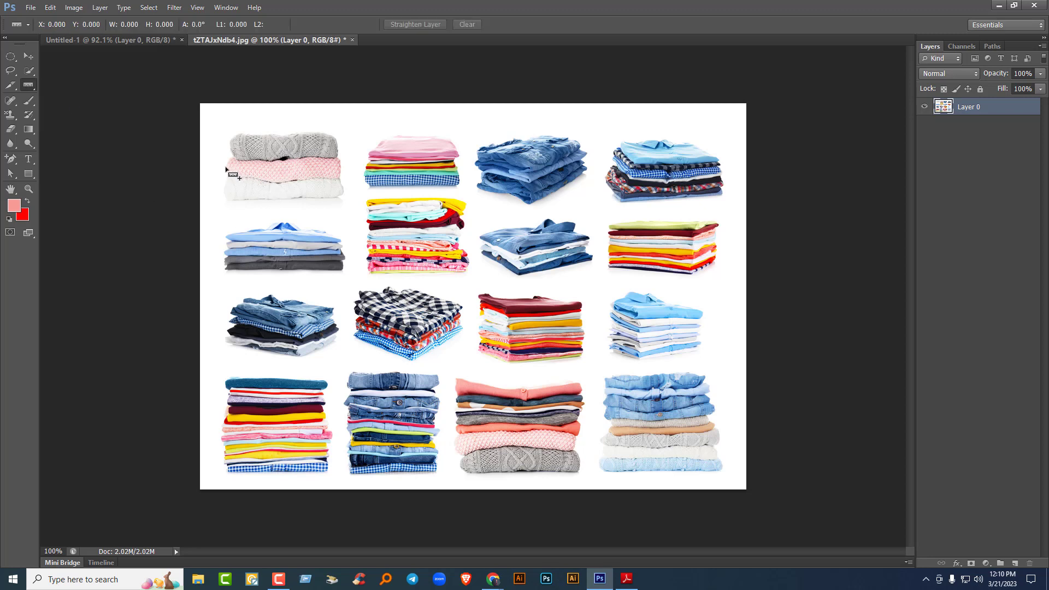
{"action": "left_click_drag", "start_coordinate": [225, 167], "coordinate": [340, 167]}
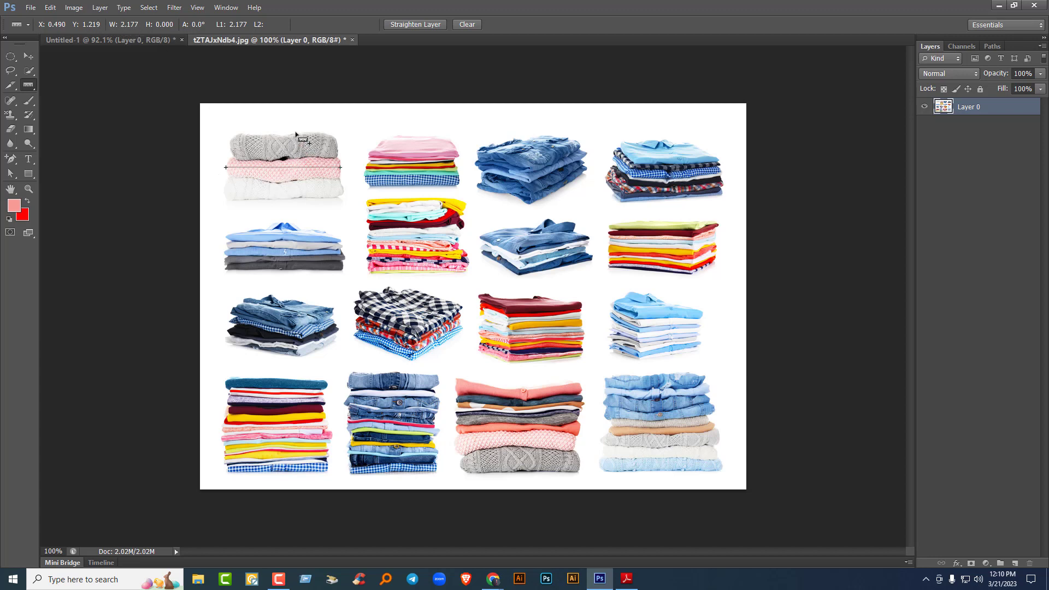
{"action": "left_click_drag", "start_coordinate": [295, 133], "coordinate": [297, 199]}
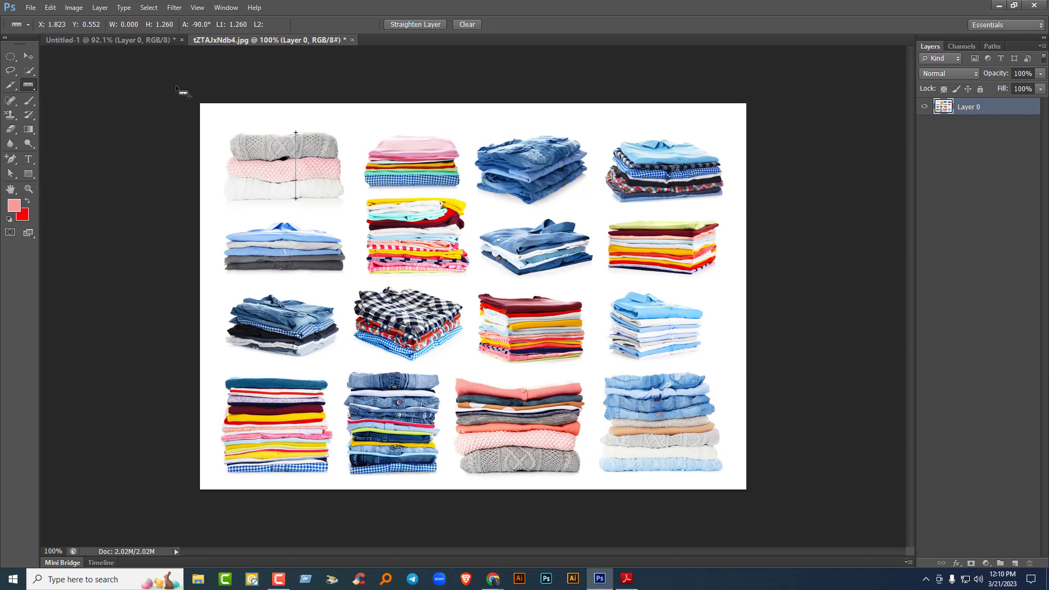
- Add a note reading "Color change" on the pink sweater of the first stack with the Note Tool
{"action": "right_click", "coordinate": [27, 86]}
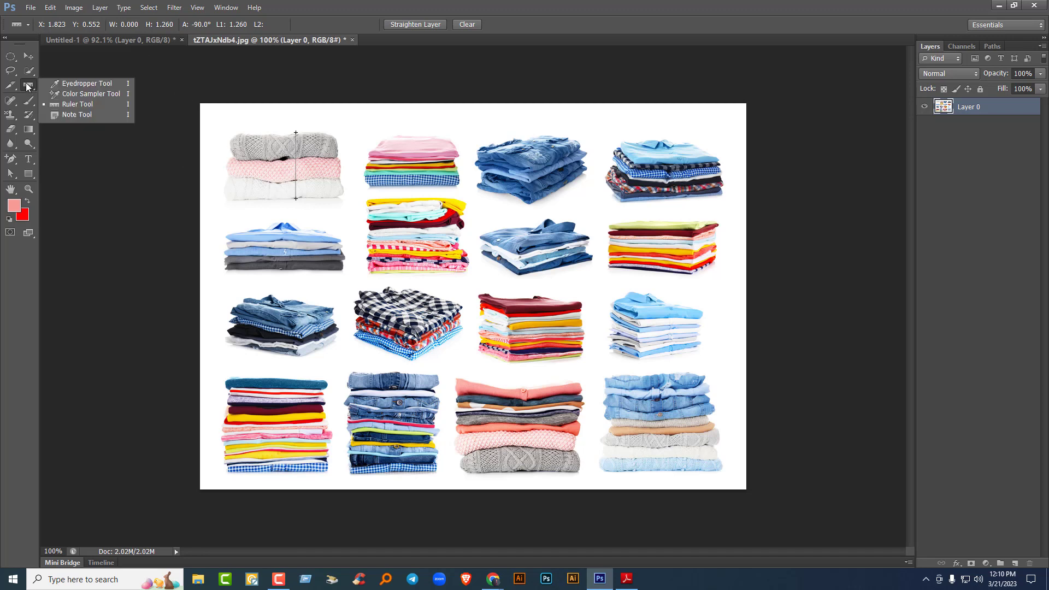
{"action": "left_click", "coordinate": [95, 115]}
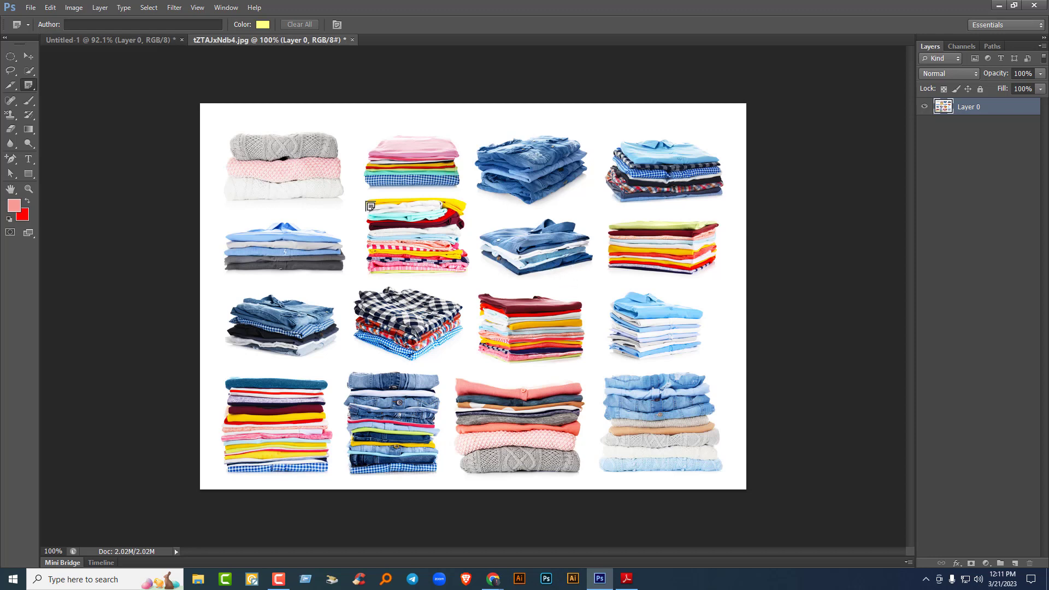
{"action": "left_click", "coordinate": [308, 163]}
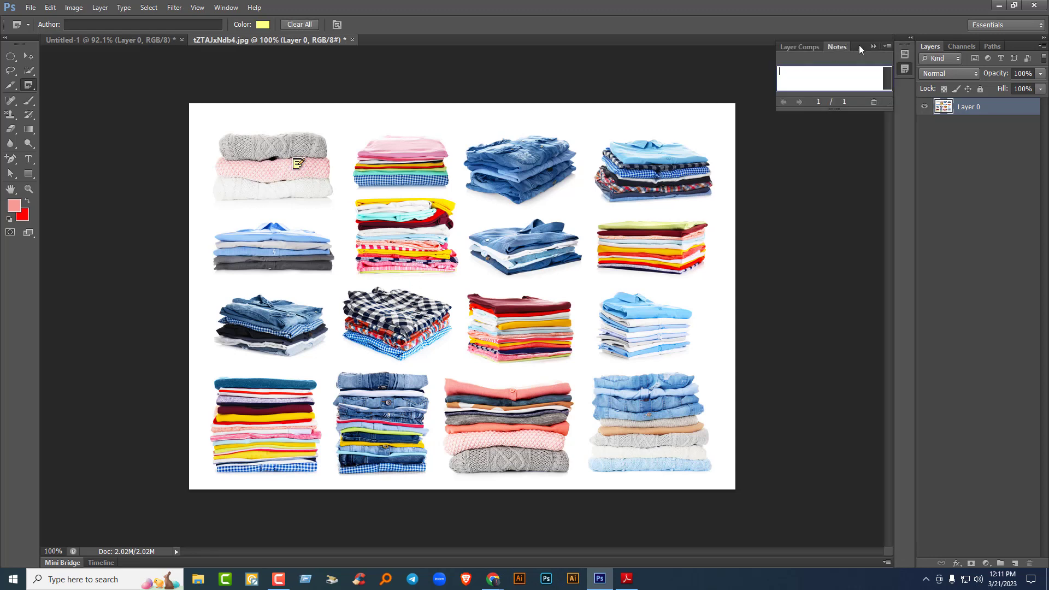
{"action": "left_click_drag", "start_coordinate": [859, 48], "coordinate": [792, 134]}
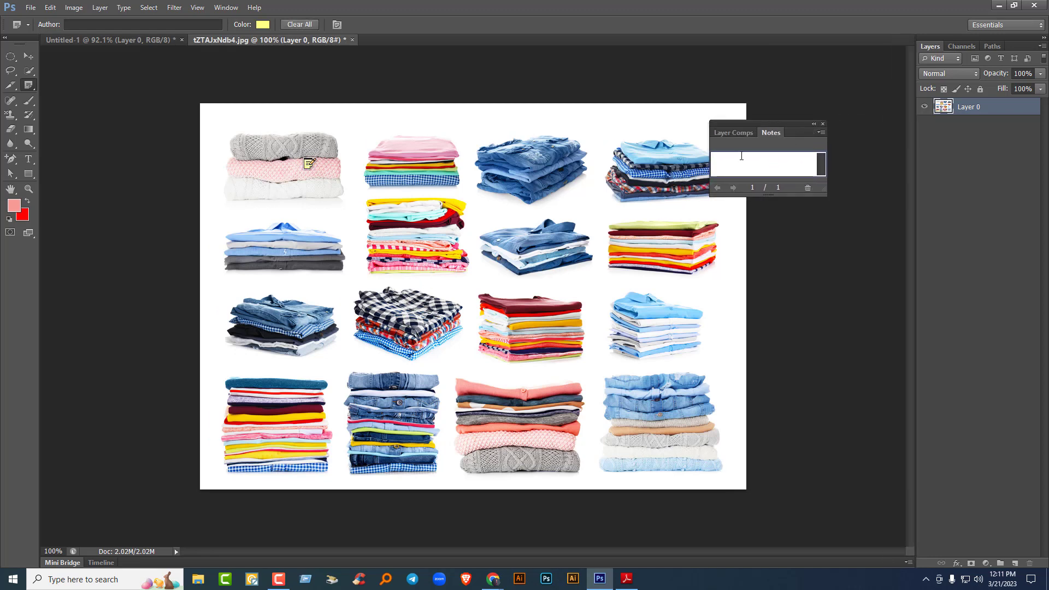
{"action": "type", "text": "Color change"}
{"action": "left_click", "coordinate": [307, 162]}
- Add notes reading "change" on the maroon-topped stack, "yes" on the black-and-white checkered stack and "no" on the light denim stack
{"action": "left_click", "coordinate": [548, 337]}
{"action": "type", "text": "change"}
{"action": "left_click", "coordinate": [417, 315]}
{"action": "left_click", "coordinate": [673, 403]}
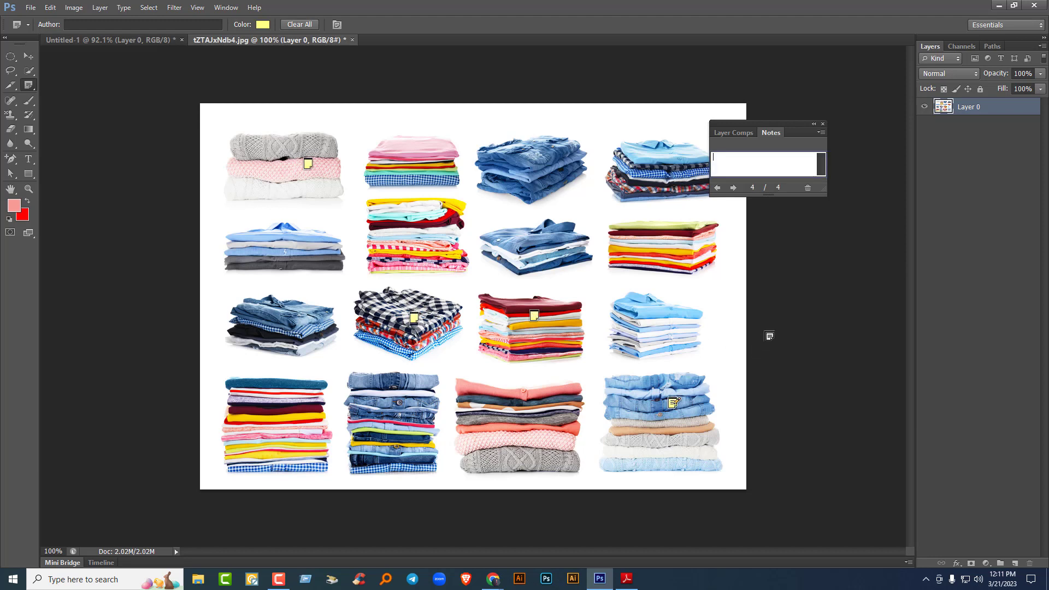
{"action": "type", "text": "no"}
{"action": "left_click", "coordinate": [29, 57]}
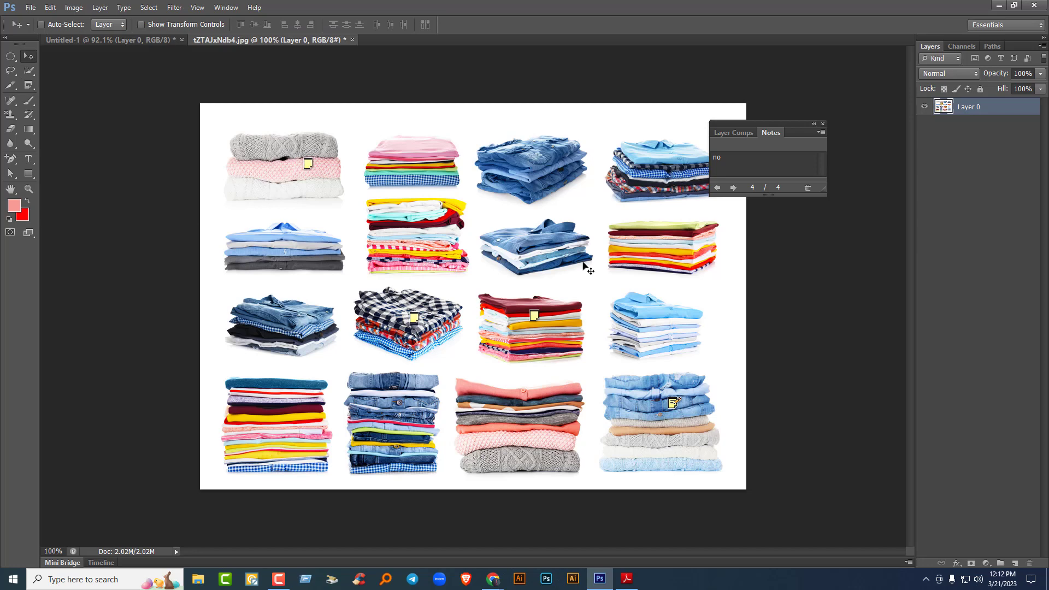
- Save the annotated image with its notes as tZTAJxNdb4.psd on the desktop and close it
{"action": "key", "text": "ctrl+shift+s"}
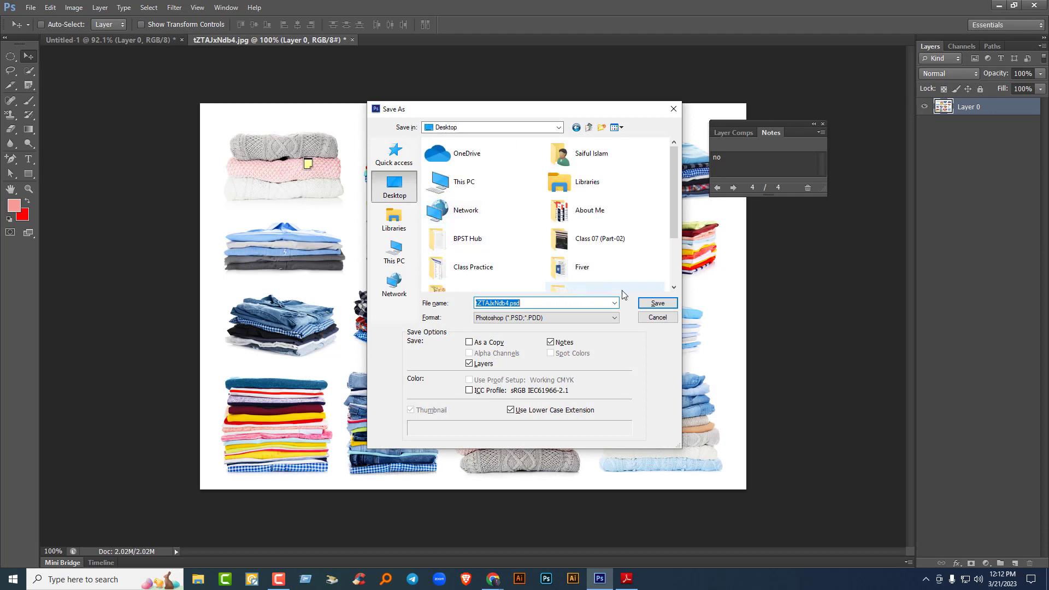
{"action": "left_click", "coordinate": [660, 303]}
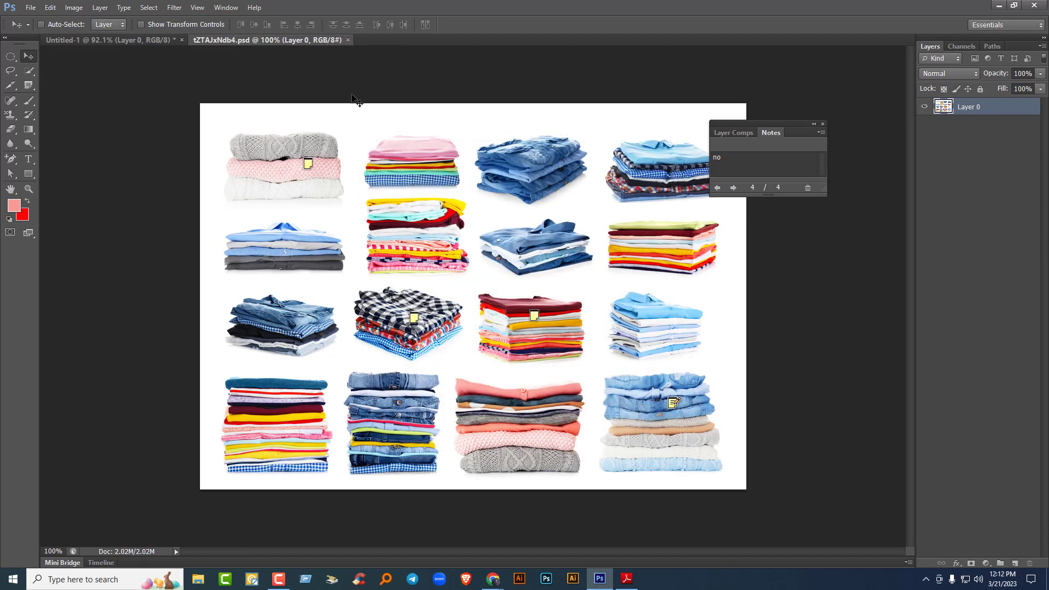
{"action": "left_click", "coordinate": [348, 40]}
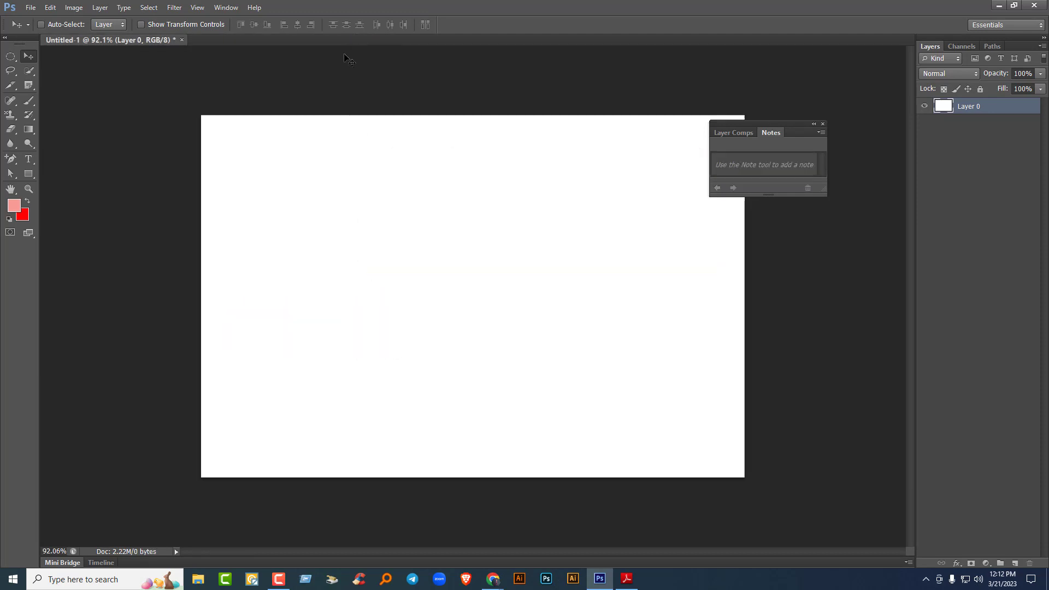
- Close the Notes panel and quit Photoshop without saving Untitled-1
{"action": "left_click", "coordinate": [823, 125]}
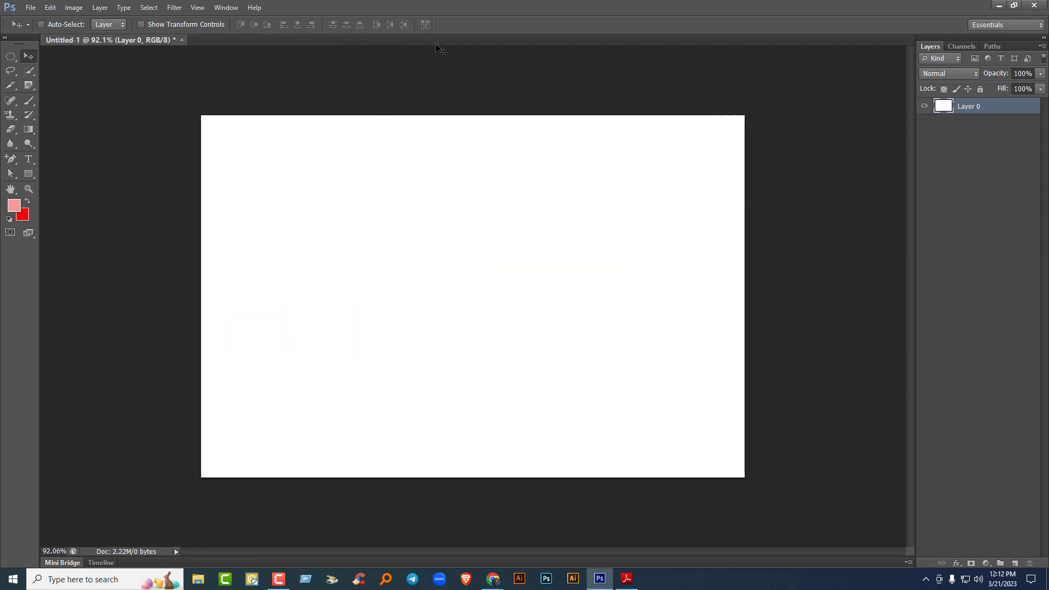
{"action": "left_click", "coordinate": [1037, 9]}
{"action": "left_click", "coordinate": [527, 218]}
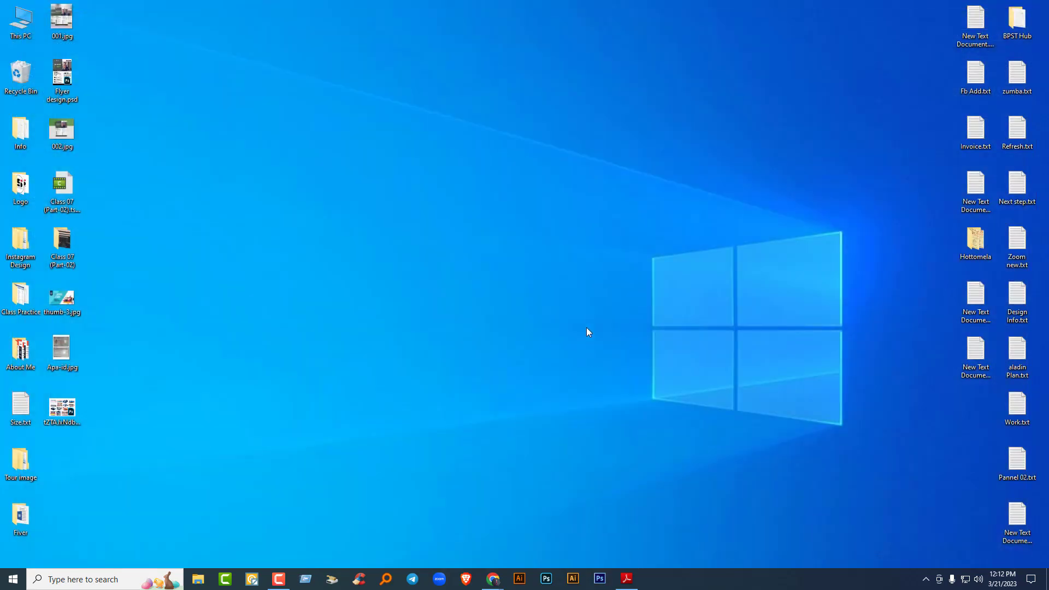
- Start Photoshop again and open tZTAJxNdb4.psd from the desktop in it
{"action": "left_click", "coordinate": [599, 578]}
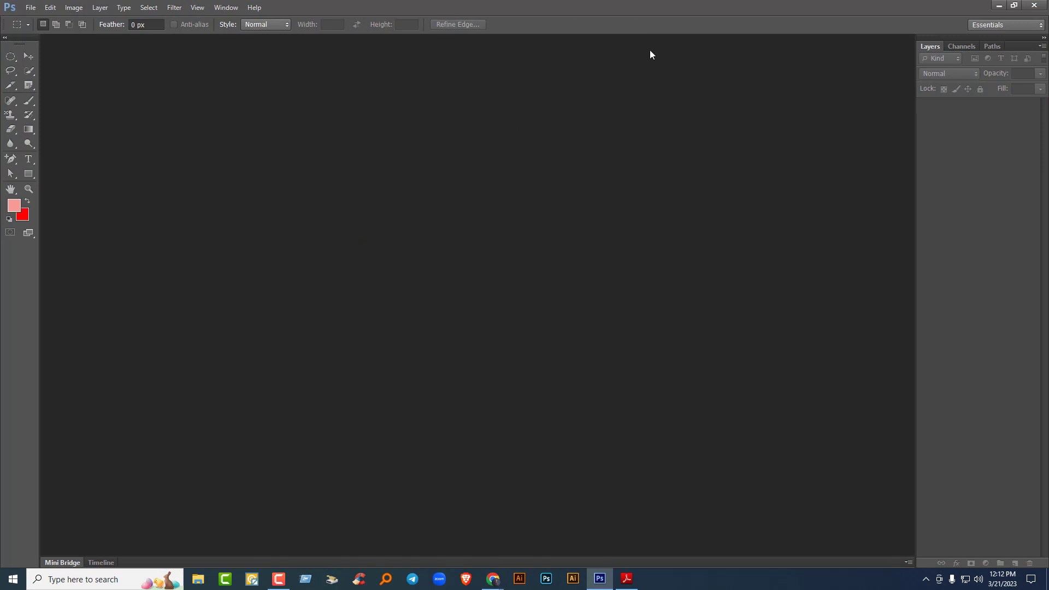
{"action": "left_click", "coordinate": [998, 5]}
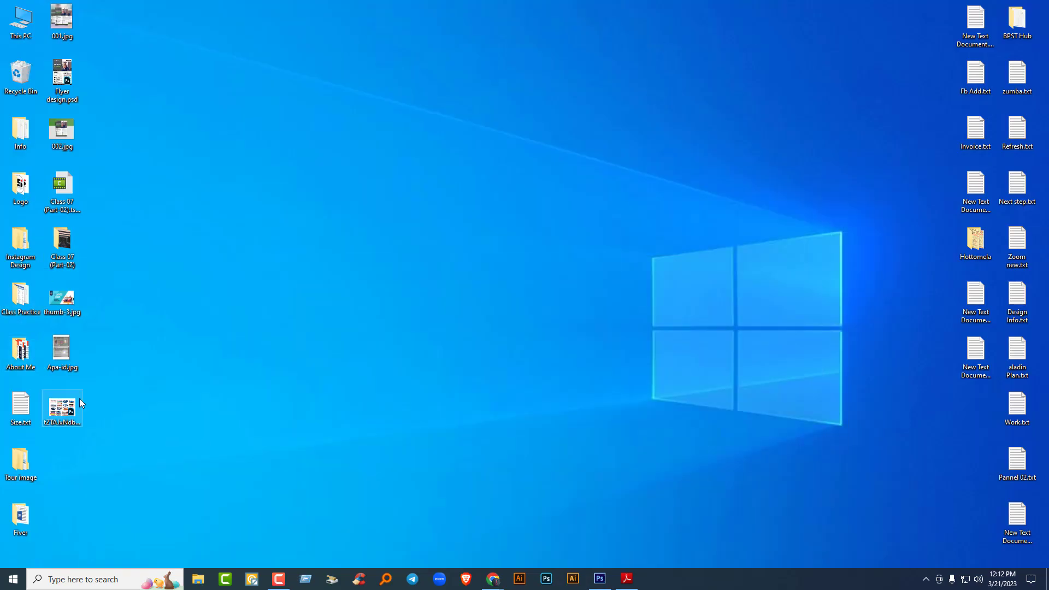
{"action": "left_click_drag", "start_coordinate": [80, 398], "coordinate": [529, 284]}
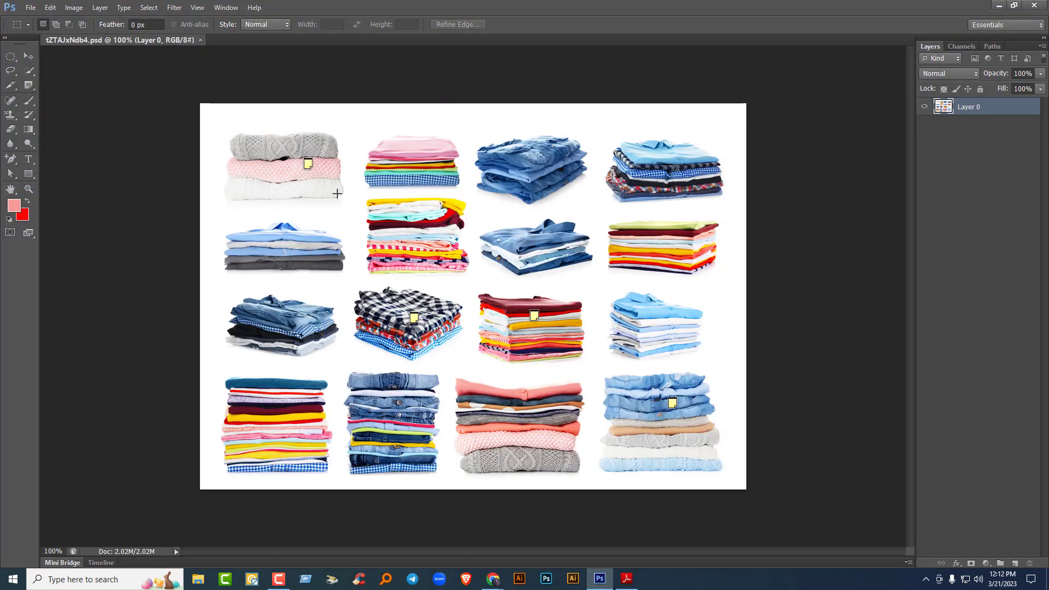
- Open each of the four notes on the clothes image in turn and read its text
{"action": "left_click", "coordinate": [29, 56]}
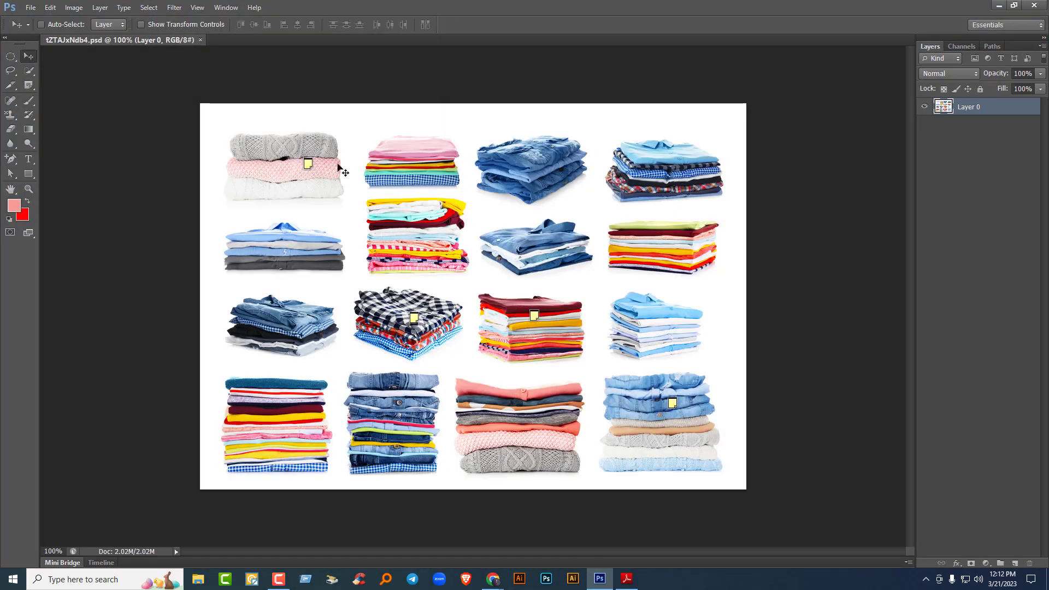
{"action": "double_click", "coordinate": [309, 165]}
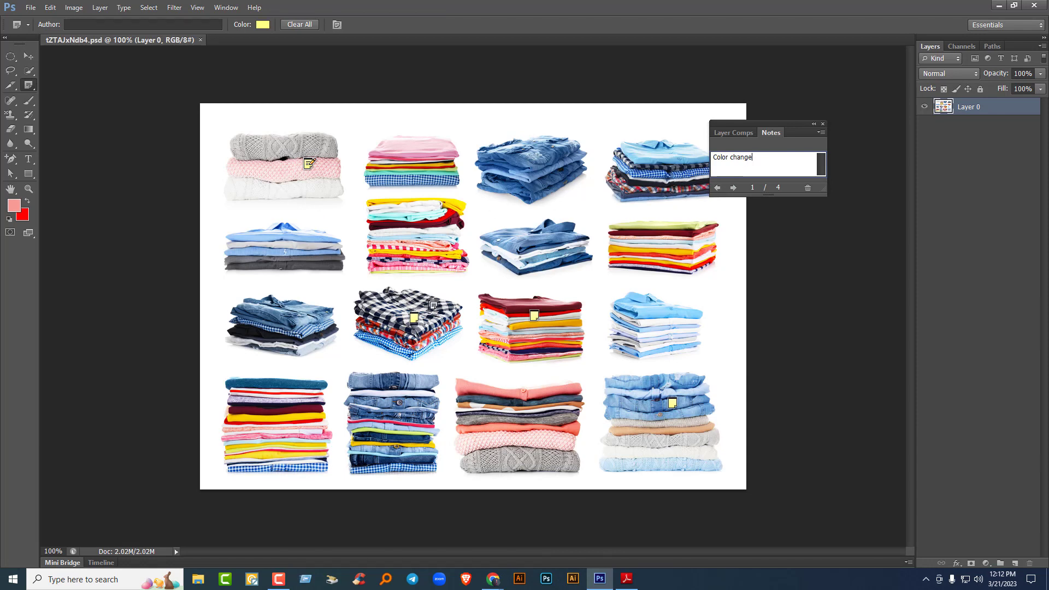
{"action": "left_click", "coordinate": [414, 317]}
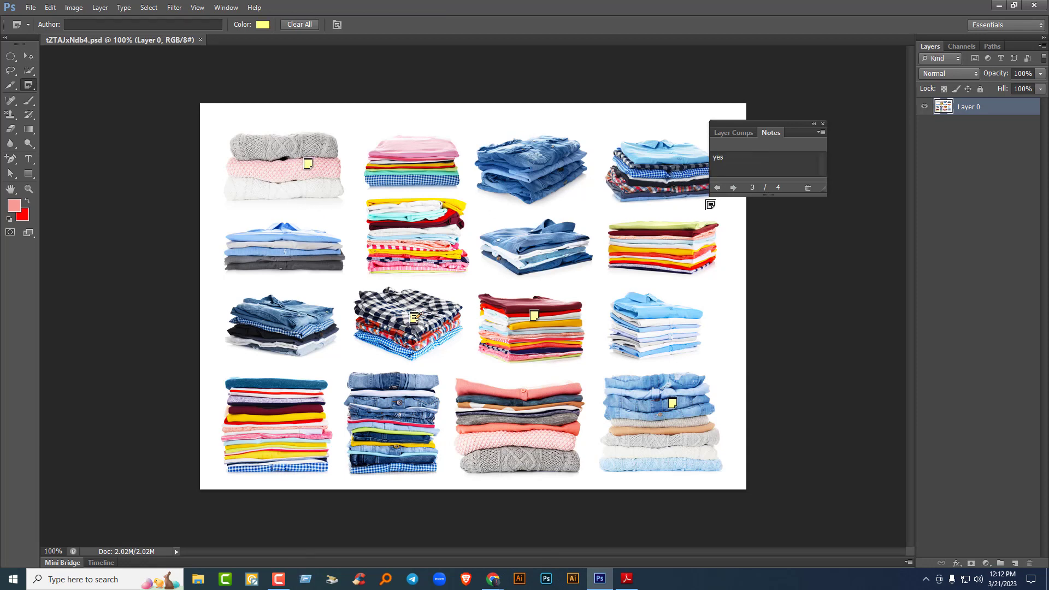
{"action": "left_click", "coordinate": [534, 315]}
{"action": "left_click", "coordinate": [672, 404]}
- Clear all notes from the image and close the Notes panel
{"action": "left_click", "coordinate": [303, 25]}
{"action": "left_click", "coordinate": [501, 218]}
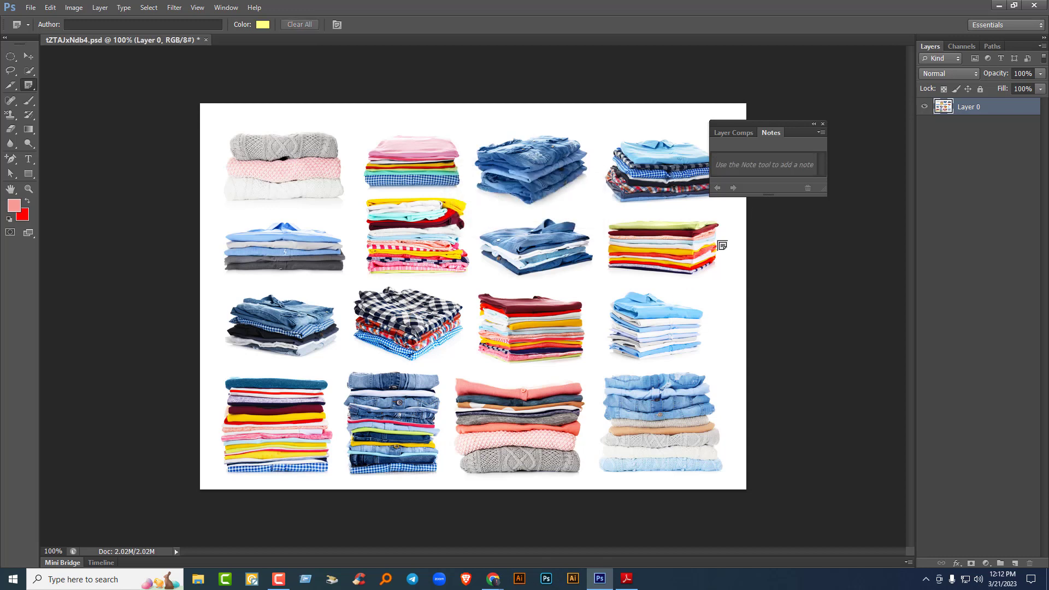
{"action": "left_click", "coordinate": [822, 124]}
- Replace the Note Tool with the Eyedropper Tool, and finish with the Move Tool active
{"action": "right_click", "coordinate": [28, 87]}
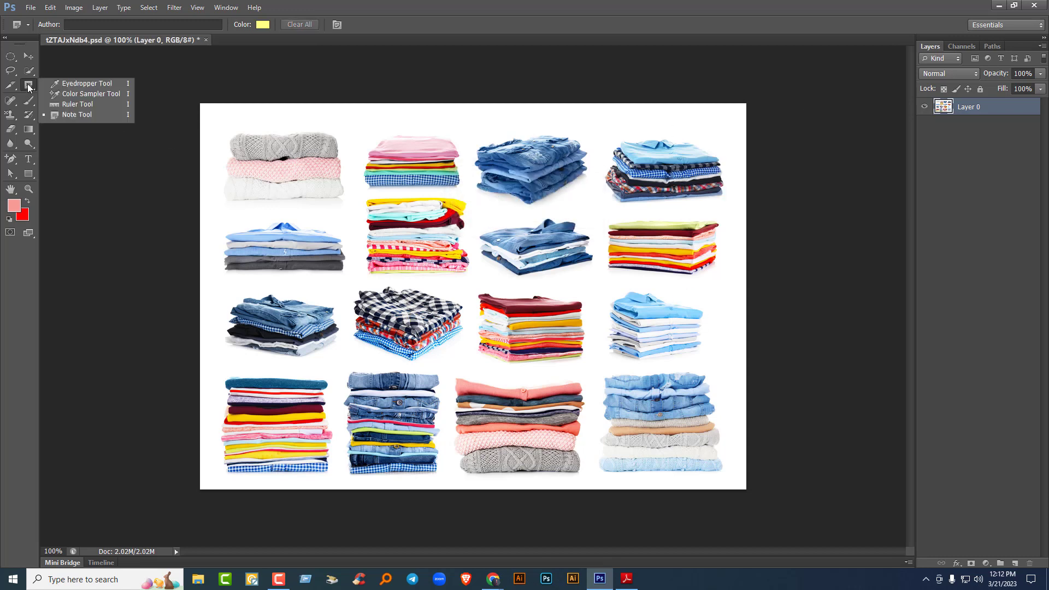
{"action": "left_click", "coordinate": [77, 84]}
{"action": "left_click", "coordinate": [29, 57]}
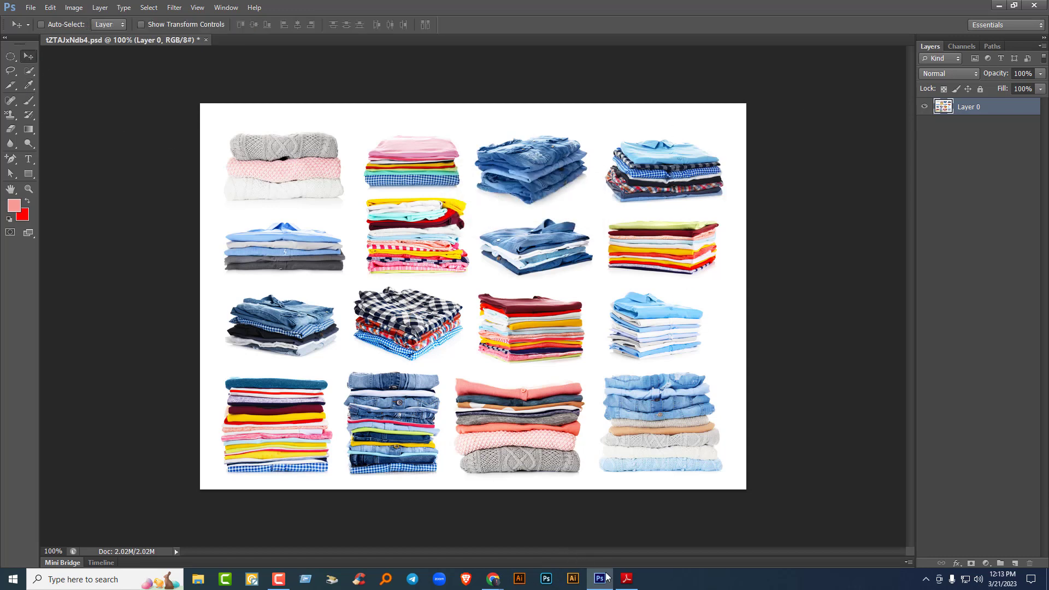
- Switch to Adobe Reader to view the tool list on page 2 of Graphic design module.pdf
{"action": "left_click", "coordinate": [626, 578]}
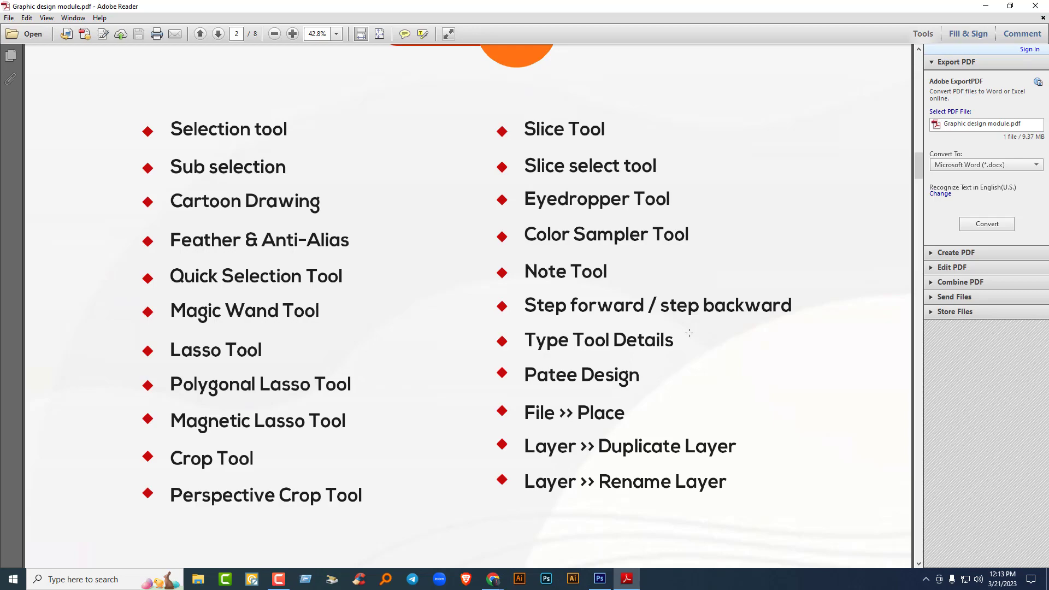
- In Photoshop, close the clothes image and open boats-4093089_1280.jpg from the Class 02 folder on drive G
{"action": "left_click", "coordinate": [600, 577]}
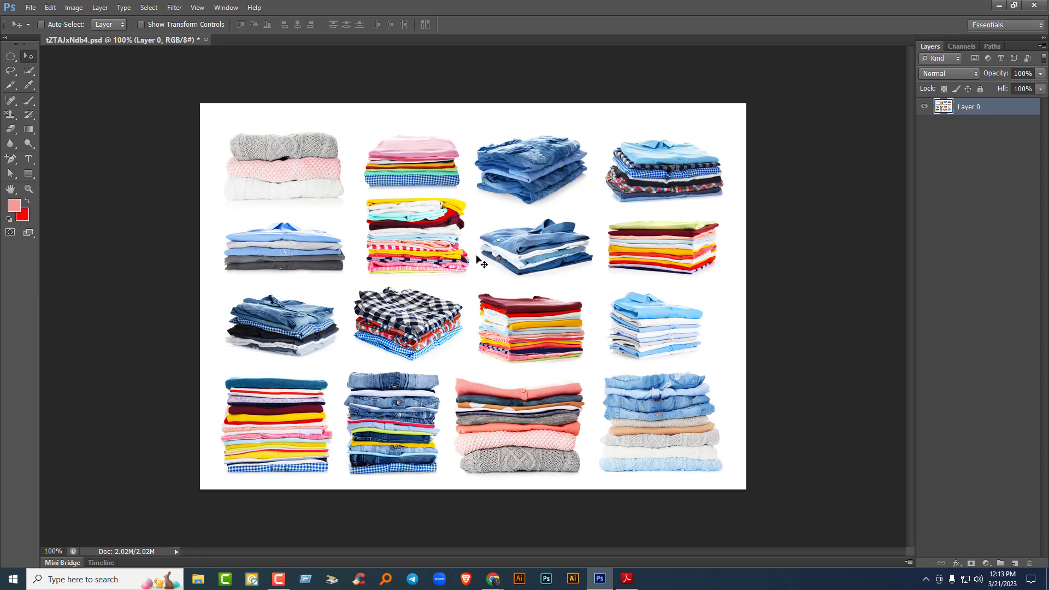
{"action": "left_click", "coordinate": [206, 40]}
{"action": "left_click", "coordinate": [30, 7]}
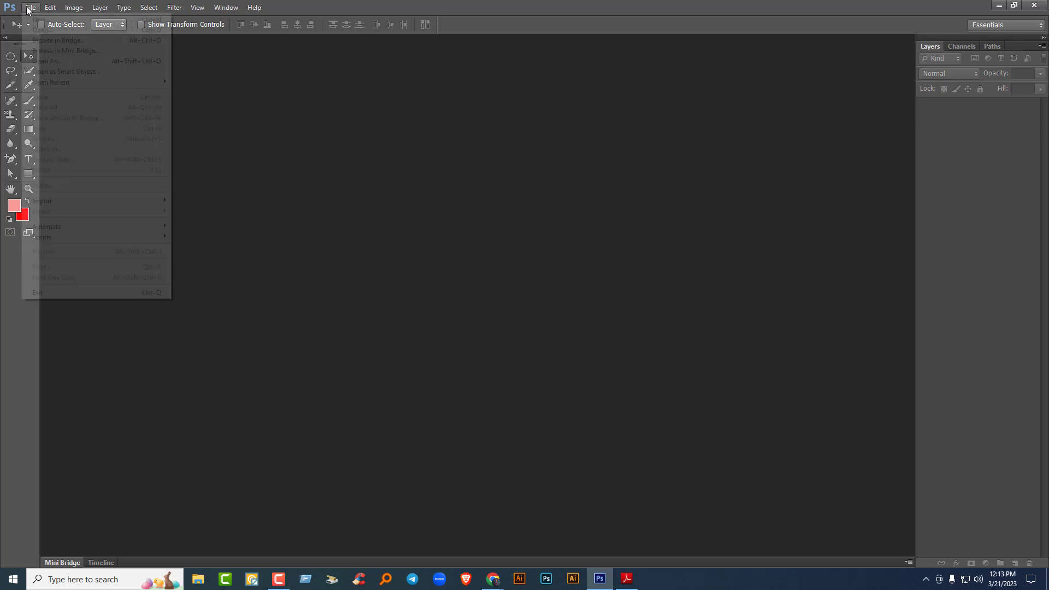
{"action": "left_click", "coordinate": [36, 25]}
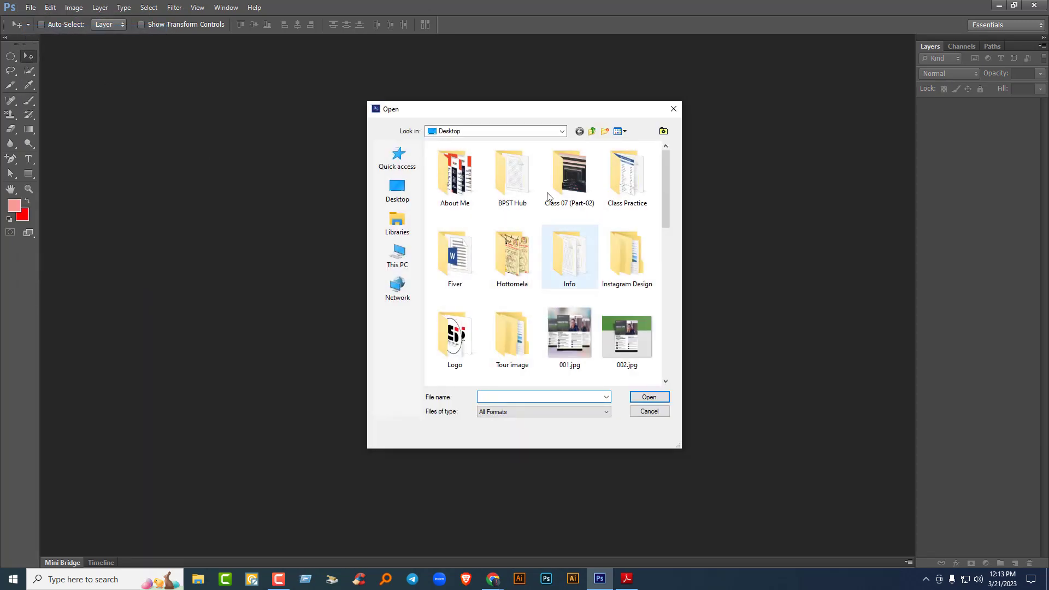
{"action": "left_click", "coordinate": [514, 131]}
{"action": "left_click", "coordinate": [499, 296]}
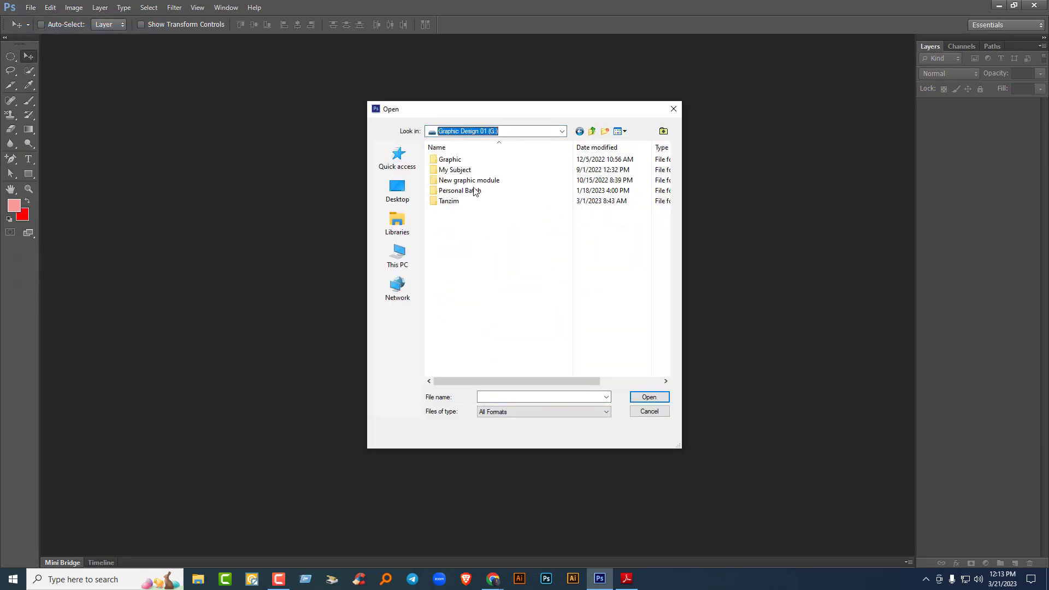
{"action": "double_click", "coordinate": [463, 177]}
{"action": "double_click", "coordinate": [462, 170]}
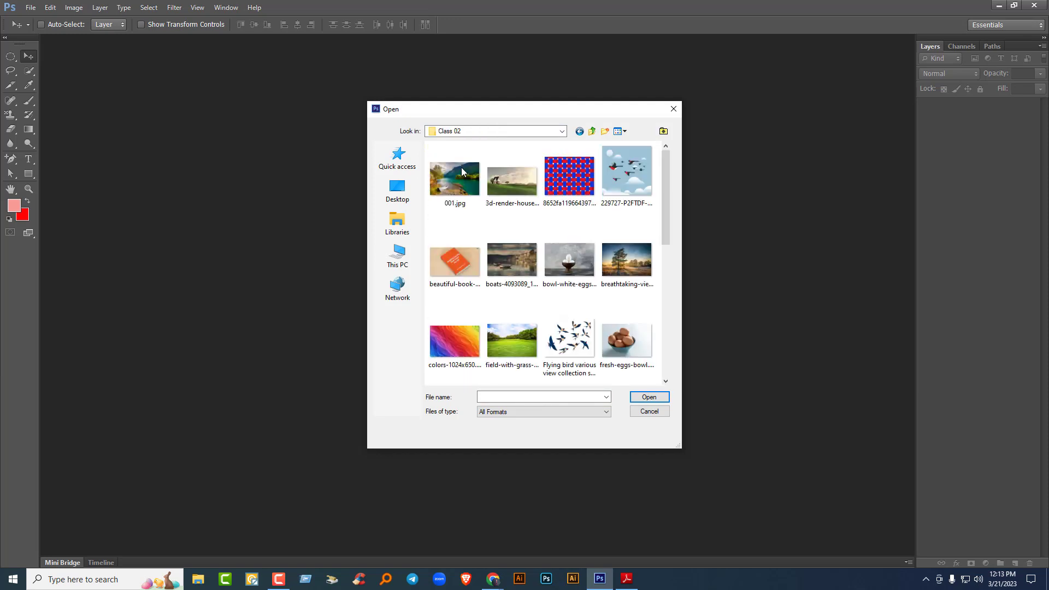
{"action": "left_click", "coordinate": [521, 254]}
{"action": "left_click", "coordinate": [649, 396]}
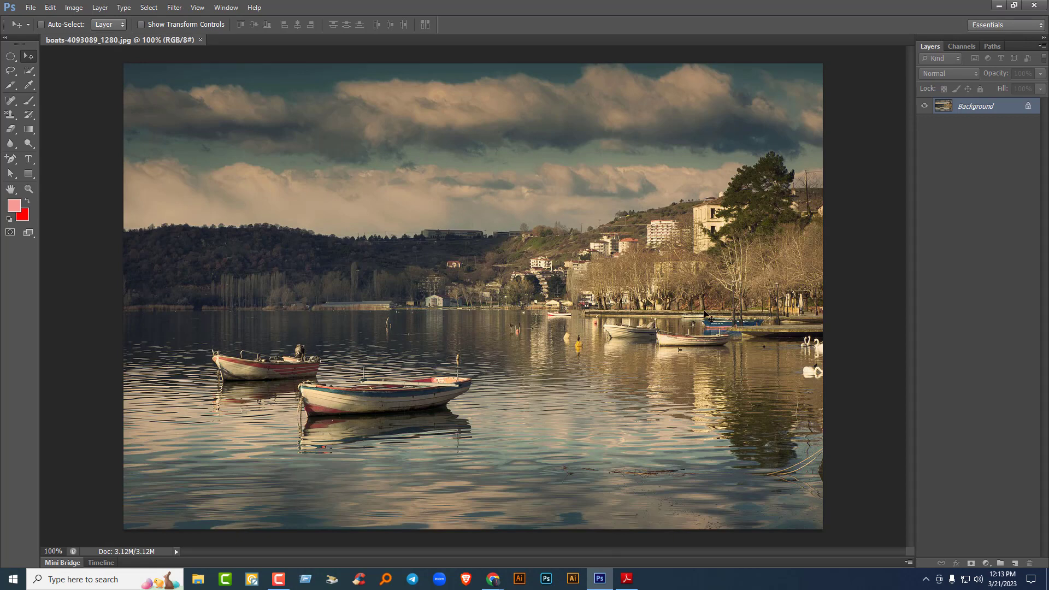
- Convert the locked Background into an editable layer and draw an elliptical selection around the two large boats
{"action": "double_click", "coordinate": [1027, 107]}
{"action": "left_click", "coordinate": [560, 106]}
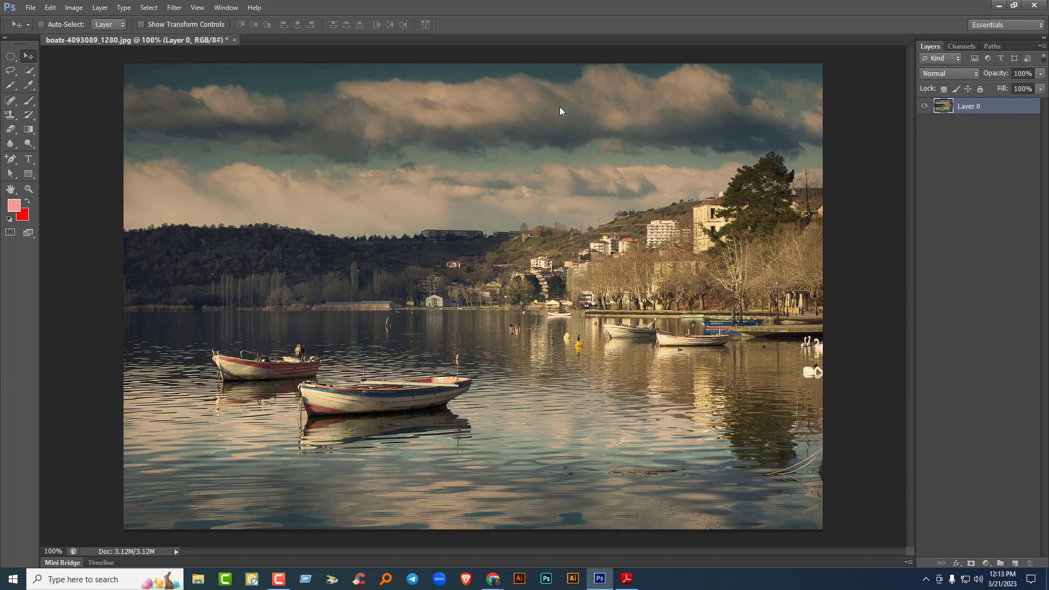
{"action": "left_click", "coordinate": [10, 56]}
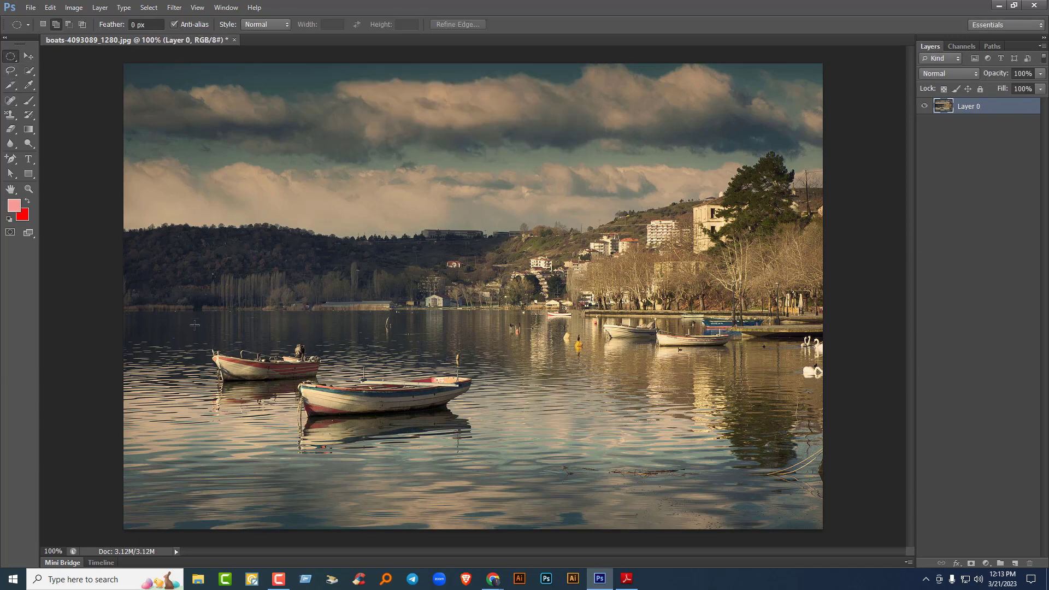
{"action": "left_click_drag", "start_coordinate": [194, 324], "coordinate": [511, 481]}
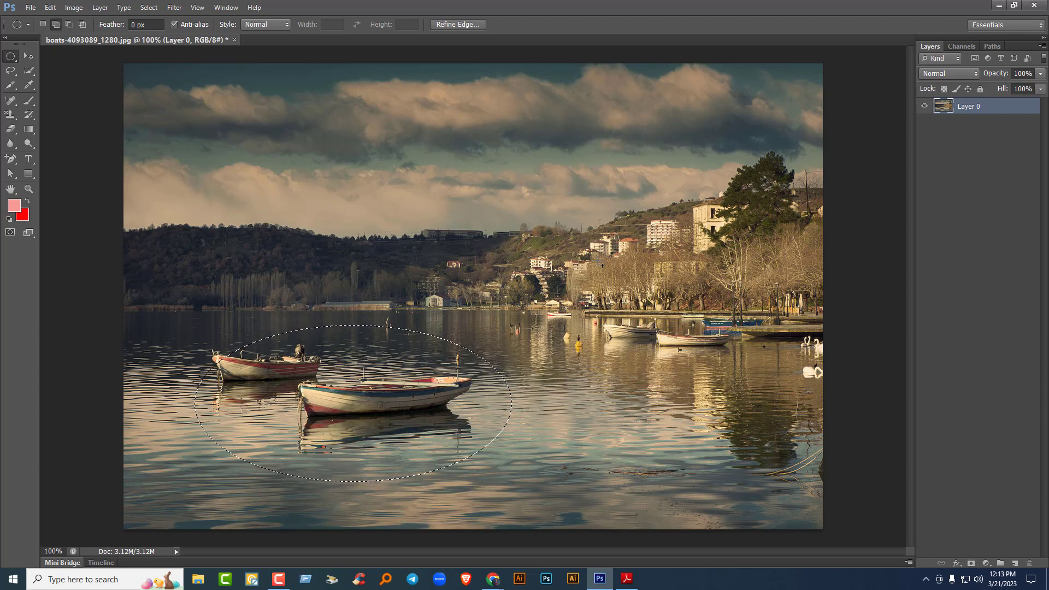
- Cut the selected boats area and paste it as a new layer, finishing with the Move Tool active
{"action": "key", "text": "ctrl+x"}
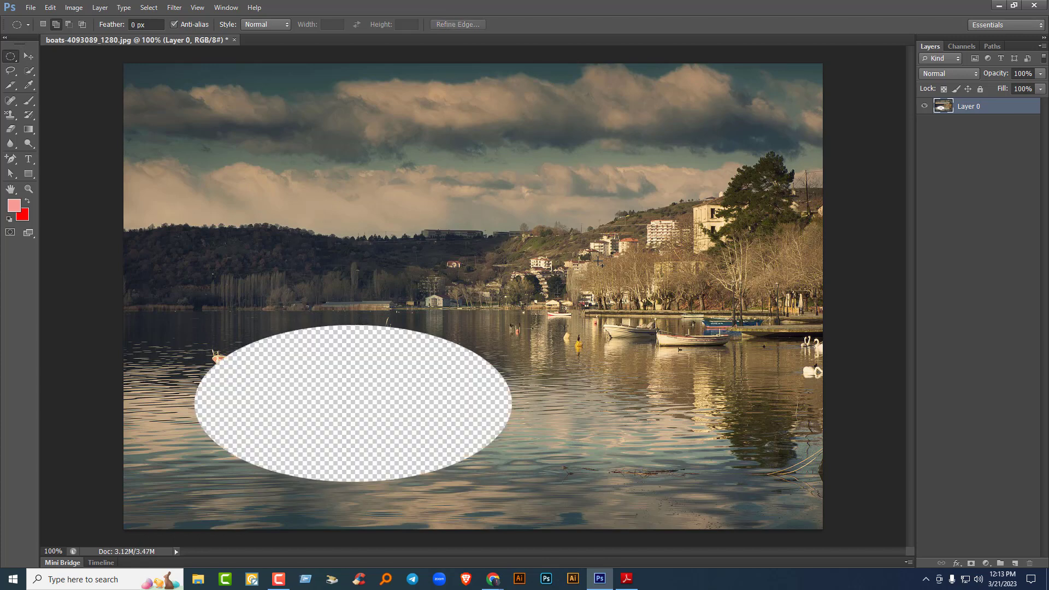
{"action": "key", "text": "ctrl+v"}
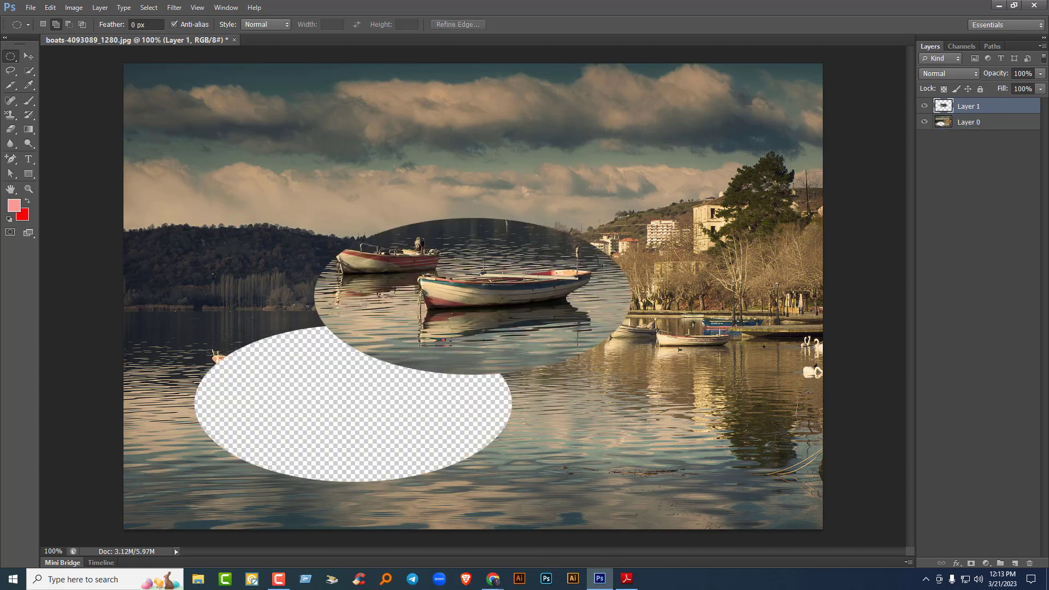
{"action": "left_click", "coordinate": [30, 58]}
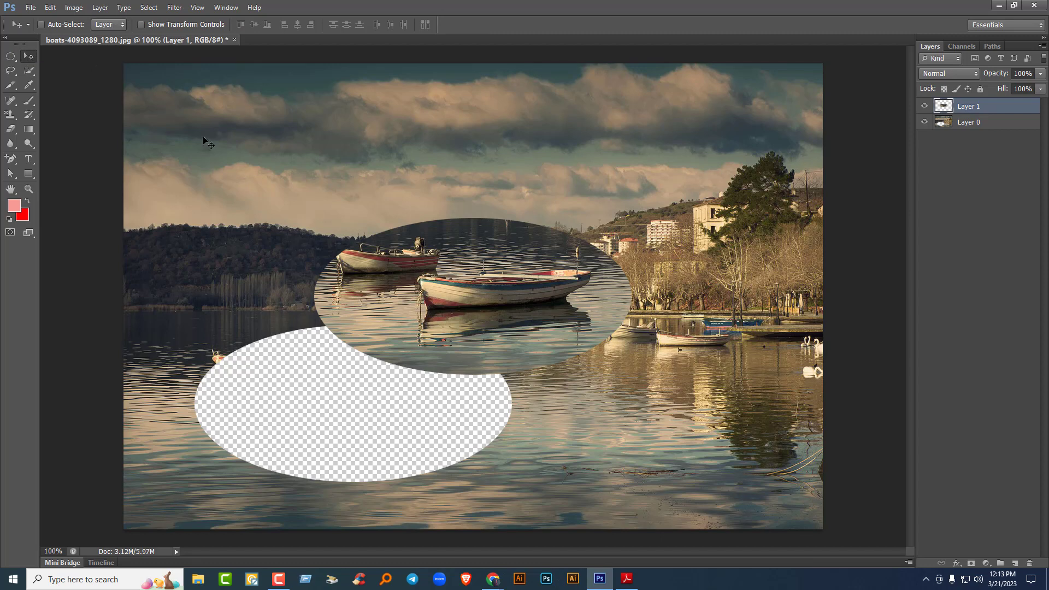
- Use Step Backward four times to undo the paste, the cut, the elliptical selection and the Background conversion
{"action": "left_click", "coordinate": [51, 8]}
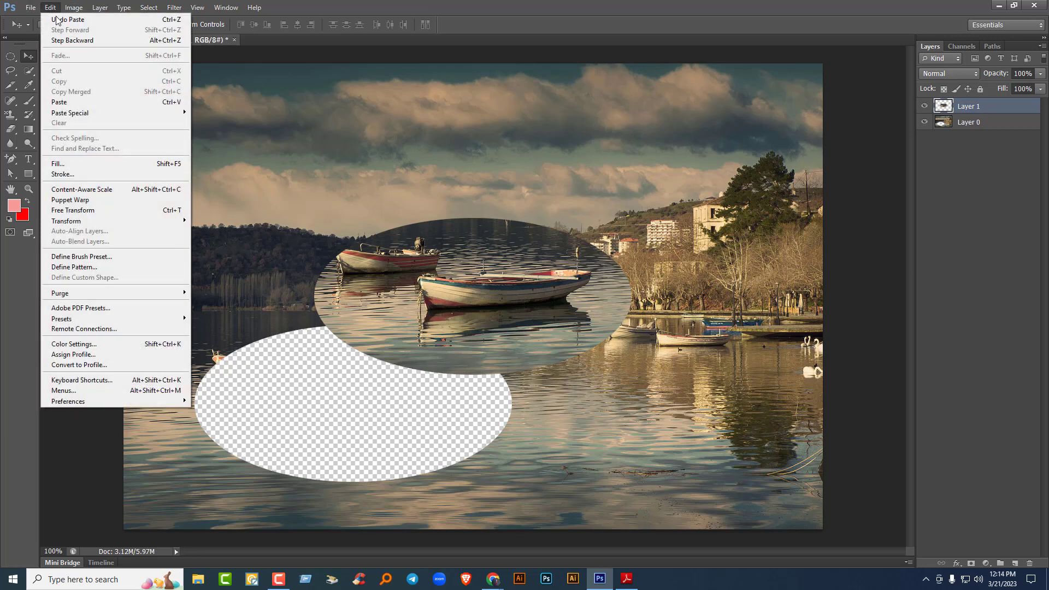
{"action": "left_click", "coordinate": [100, 42]}
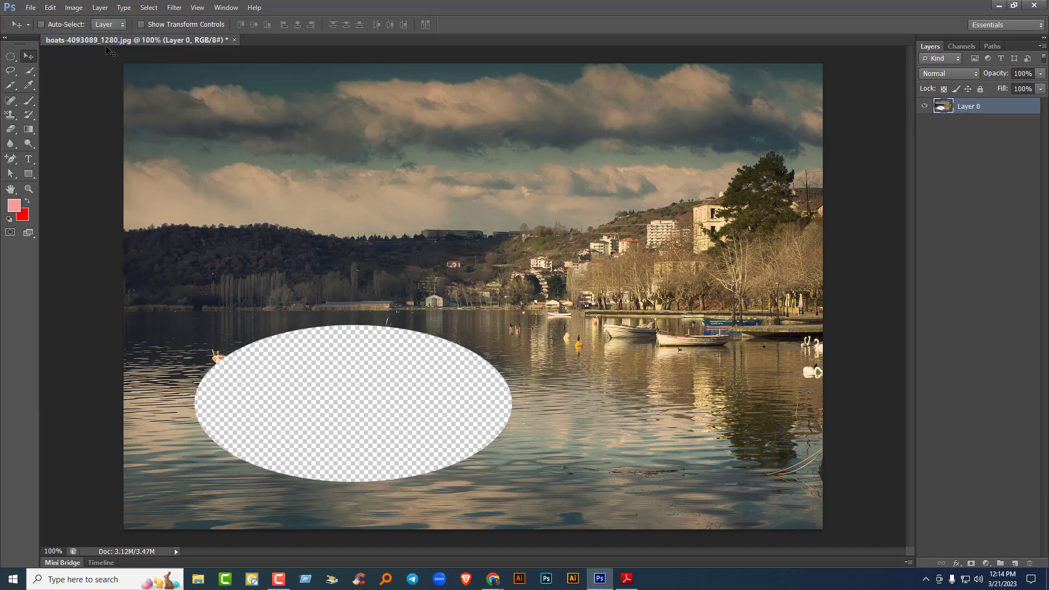
{"action": "left_click", "coordinate": [56, 10]}
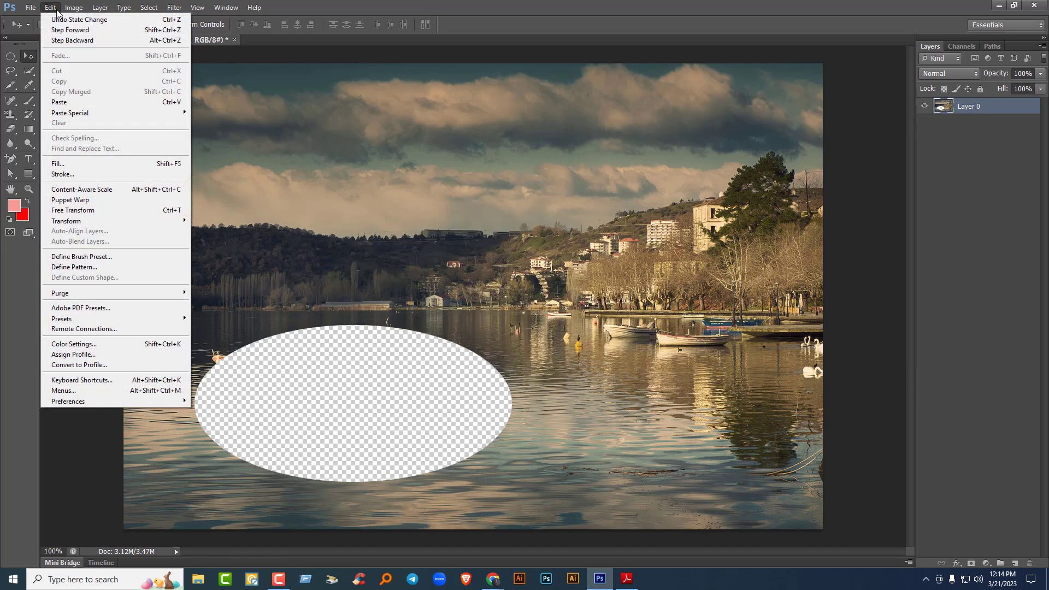
{"action": "left_click", "coordinate": [61, 43]}
{"action": "left_click", "coordinate": [54, 8]}
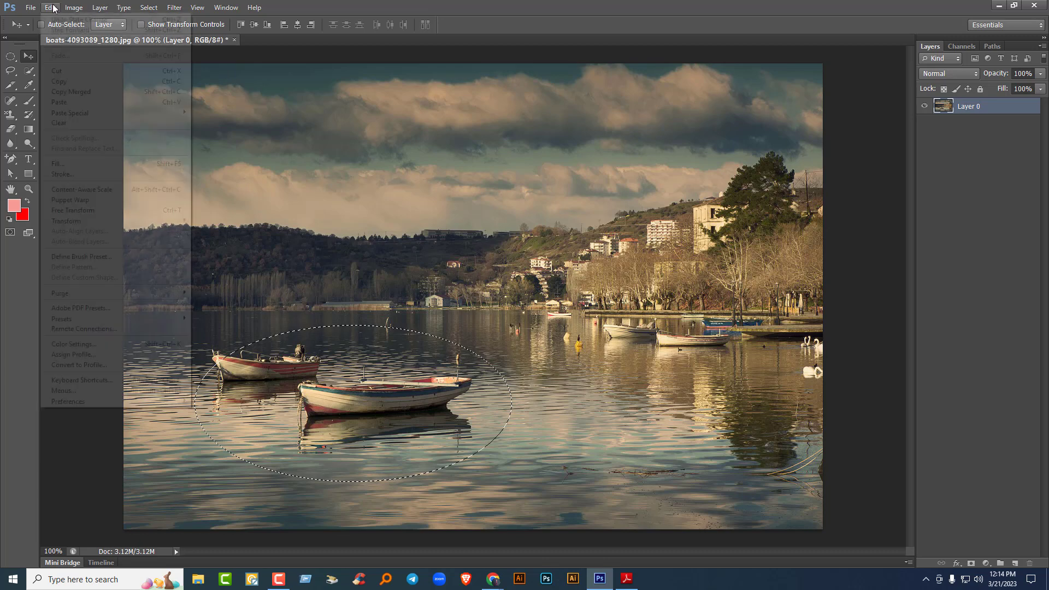
{"action": "left_click", "coordinate": [70, 39]}
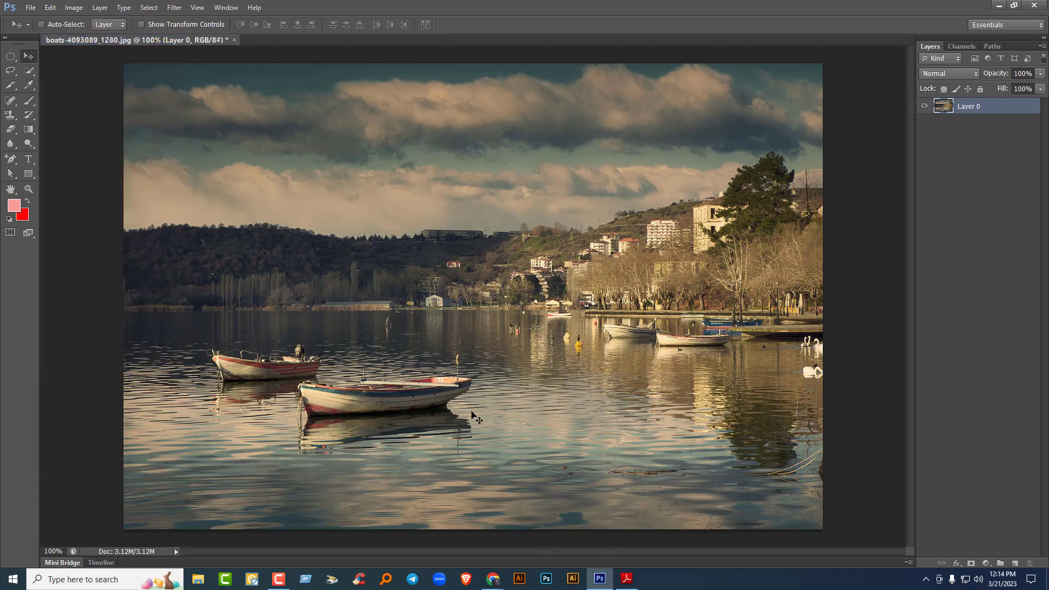
{"action": "left_click", "coordinate": [51, 8]}
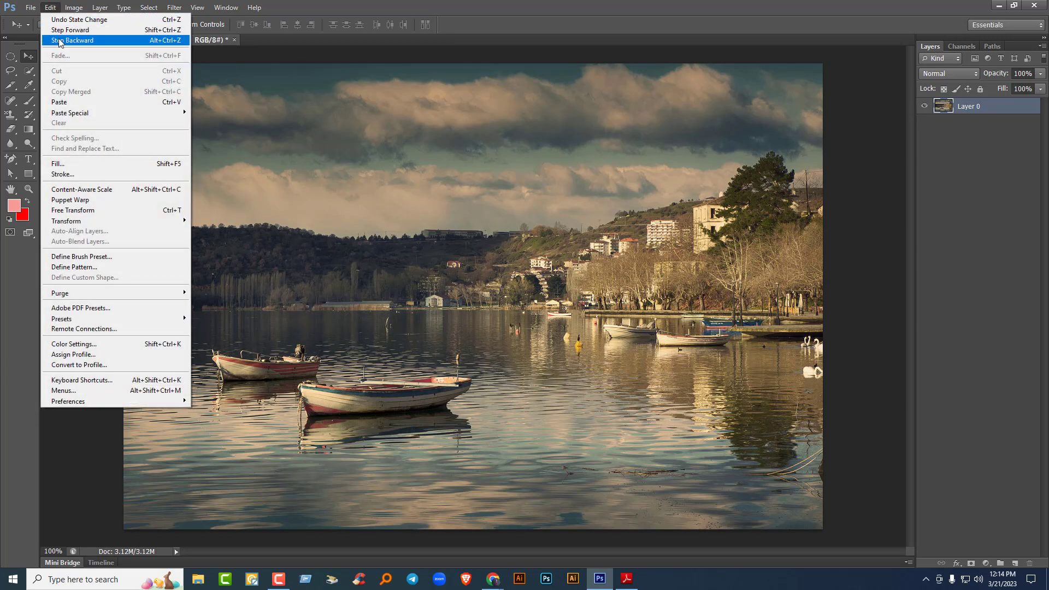
{"action": "left_click", "coordinate": [60, 42]}
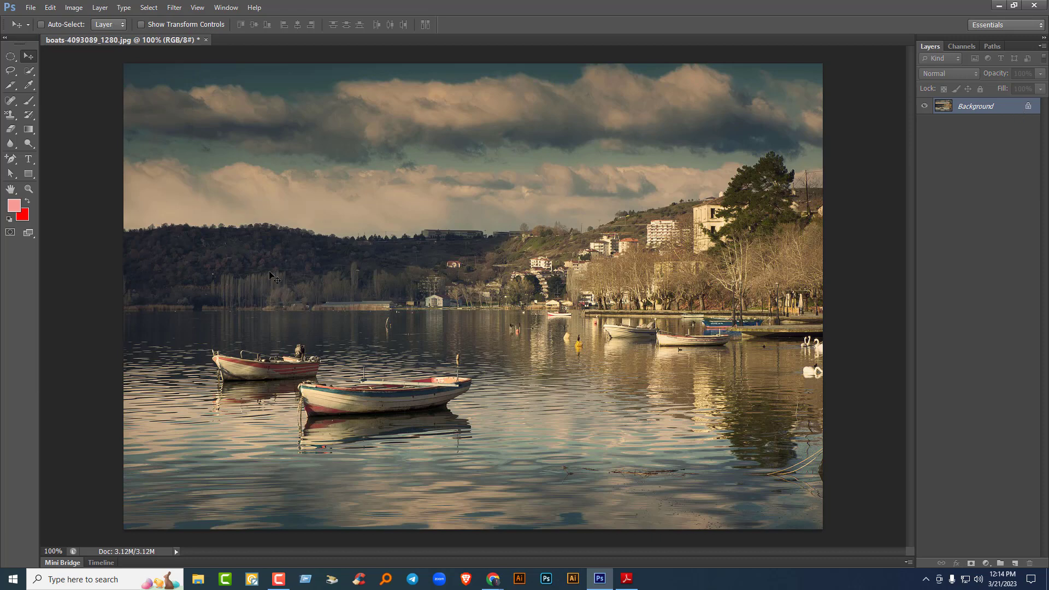
- Use Step Forward four times to restore the layer conversion, the elliptical selection, the cut and the pasted boats
{"action": "left_click", "coordinate": [50, 9]}
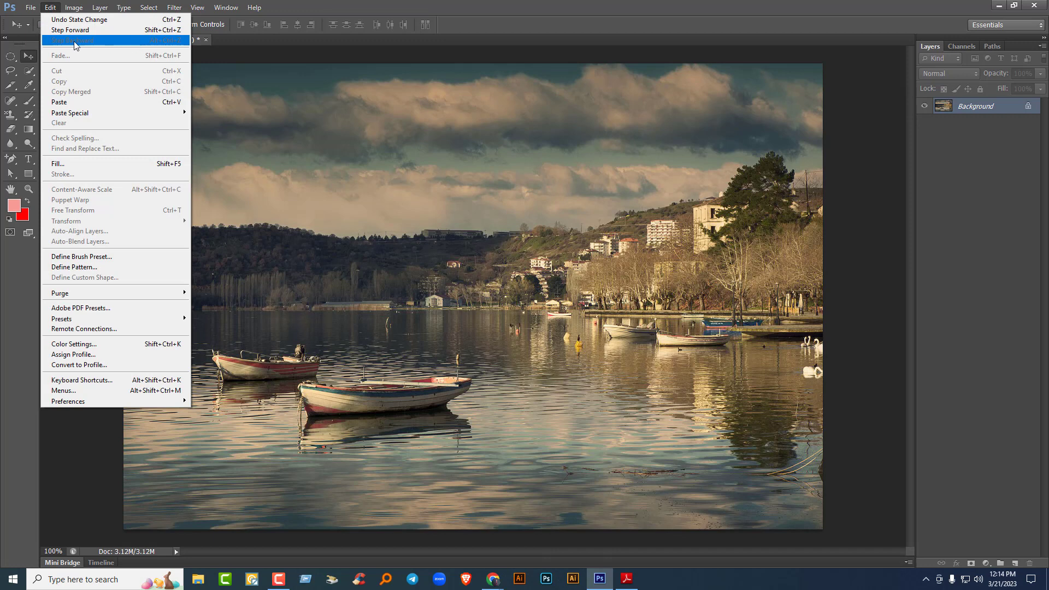
{"action": "left_click", "coordinate": [100, 31]}
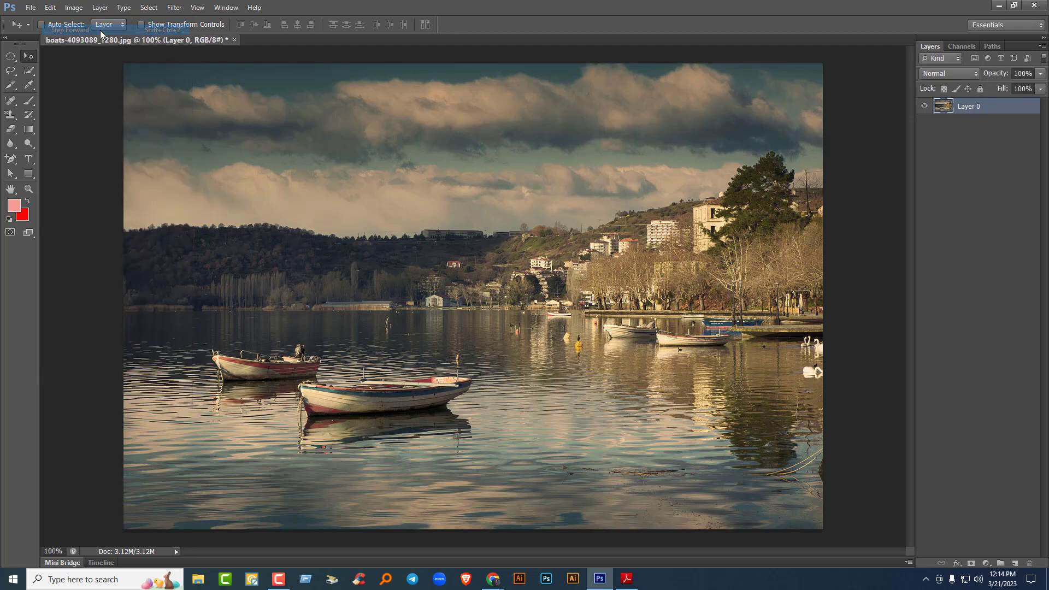
{"action": "left_click", "coordinate": [55, 6]}
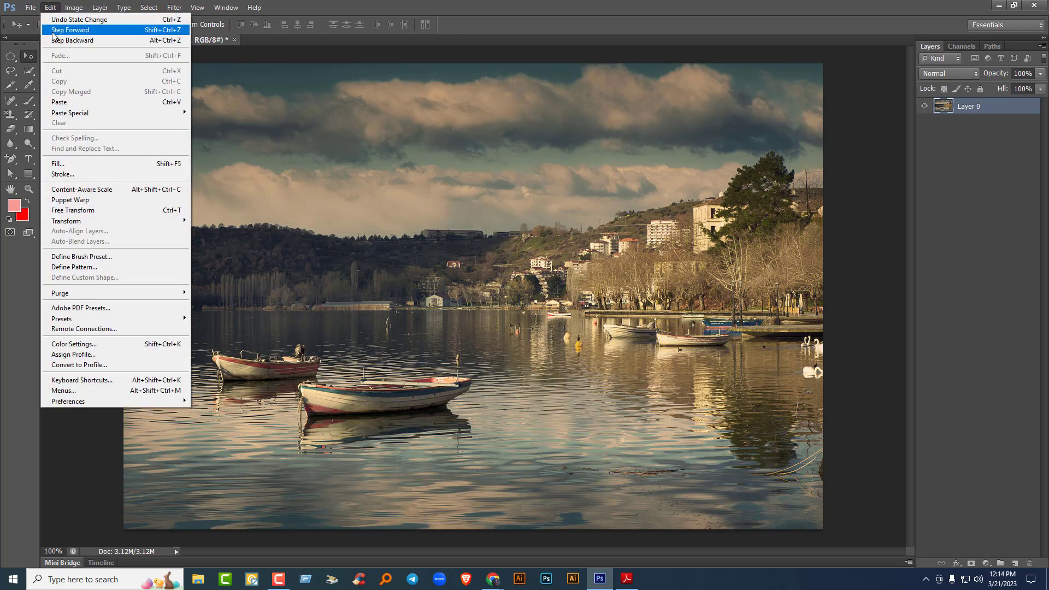
{"action": "left_click", "coordinate": [51, 33]}
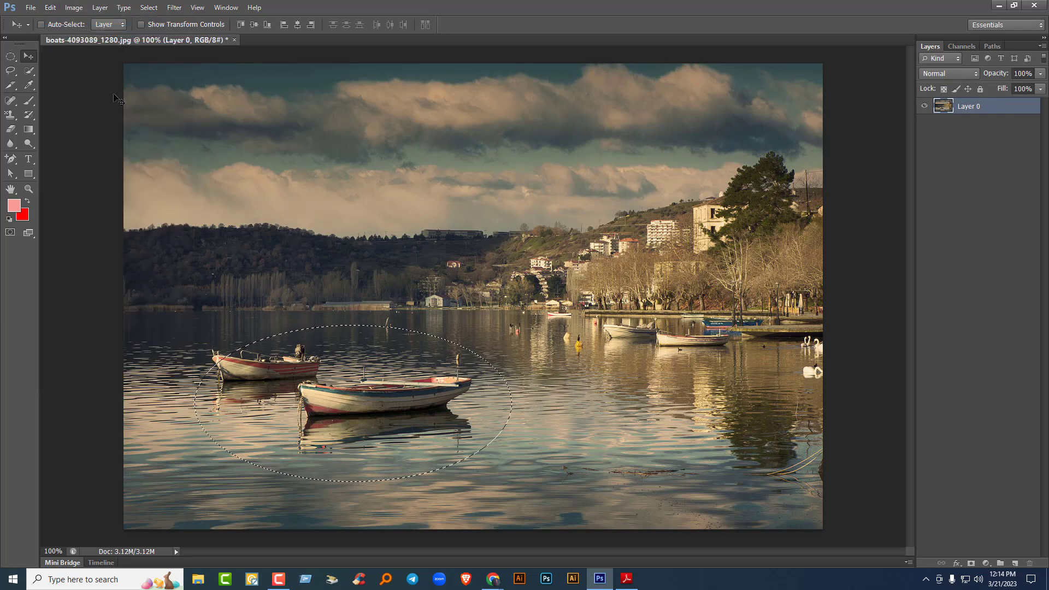
{"action": "left_click", "coordinate": [49, 7]}
{"action": "left_click", "coordinate": [58, 31]}
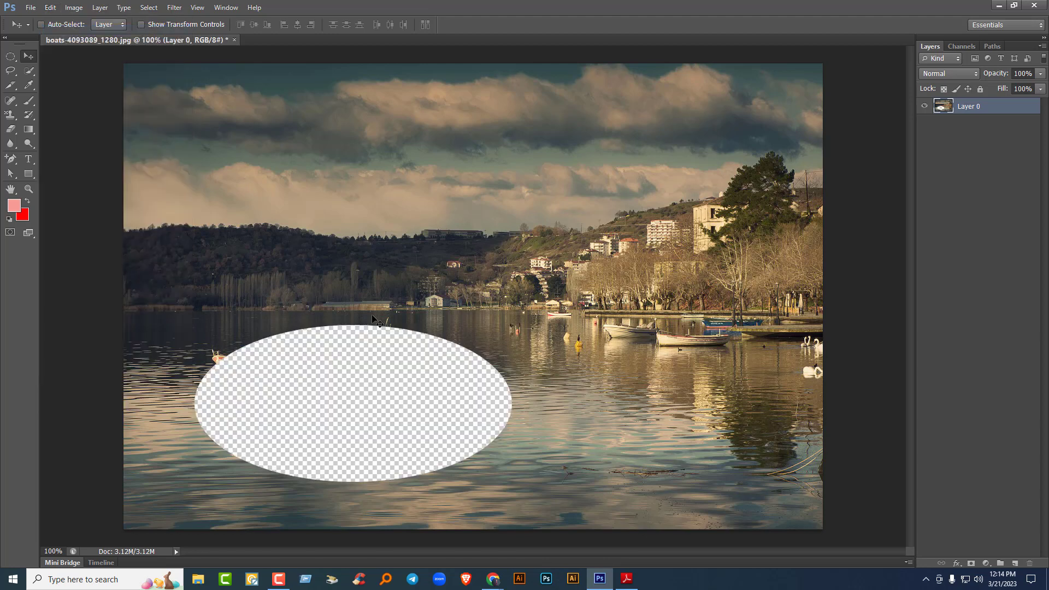
{"action": "left_click", "coordinate": [54, 8]}
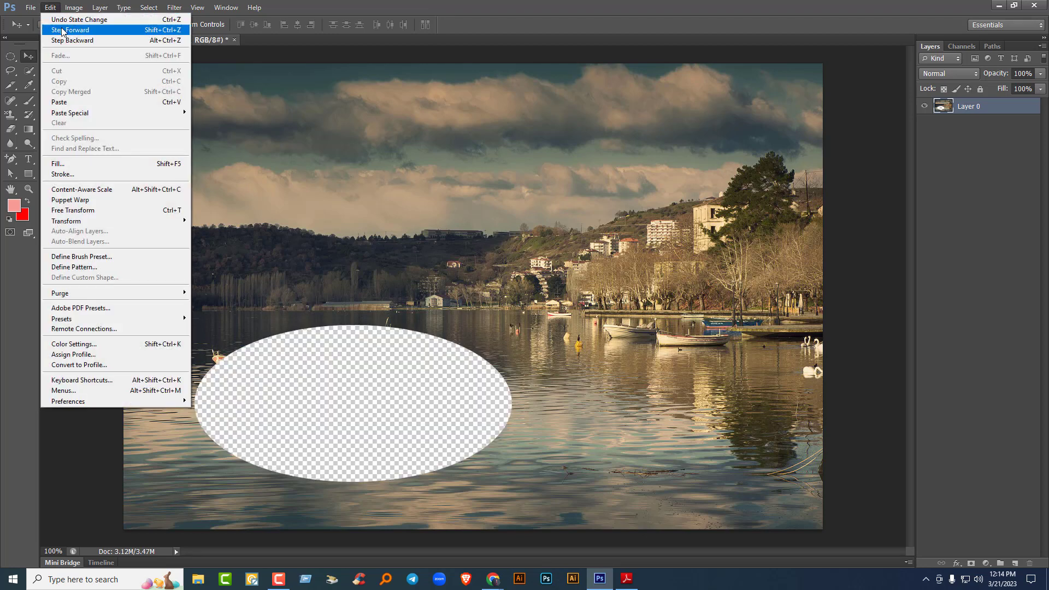
{"action": "left_click", "coordinate": [55, 30]}
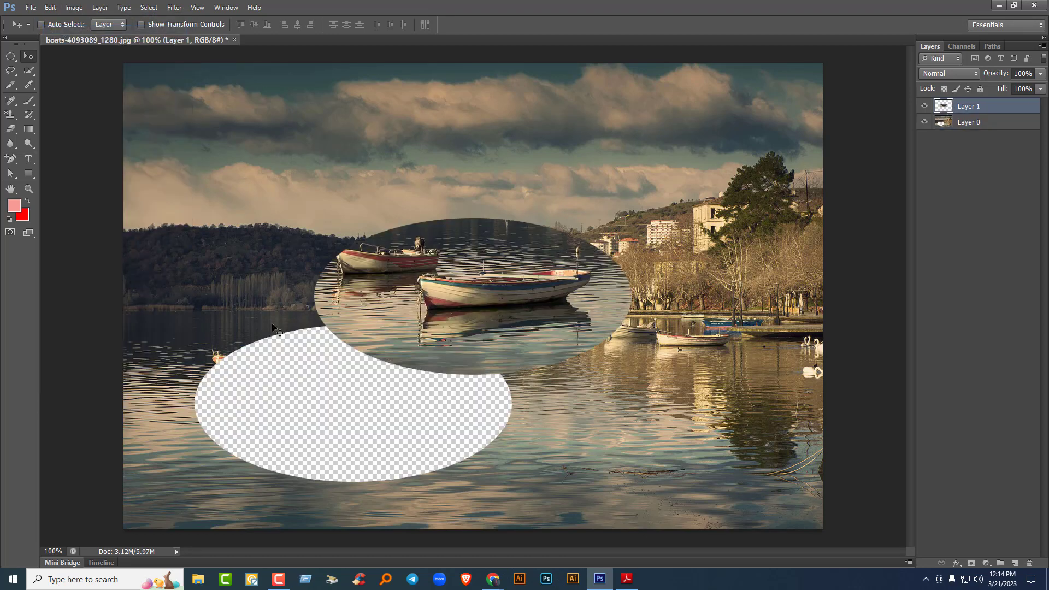
{"action": "left_click", "coordinate": [51, 7]}
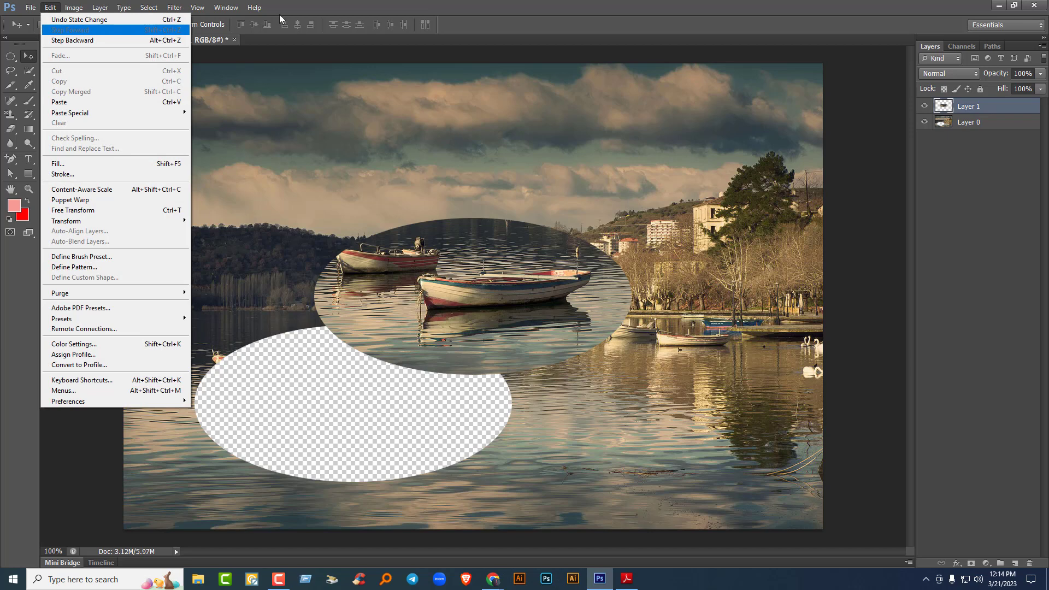
{"action": "left_click", "coordinate": [444, 1]}
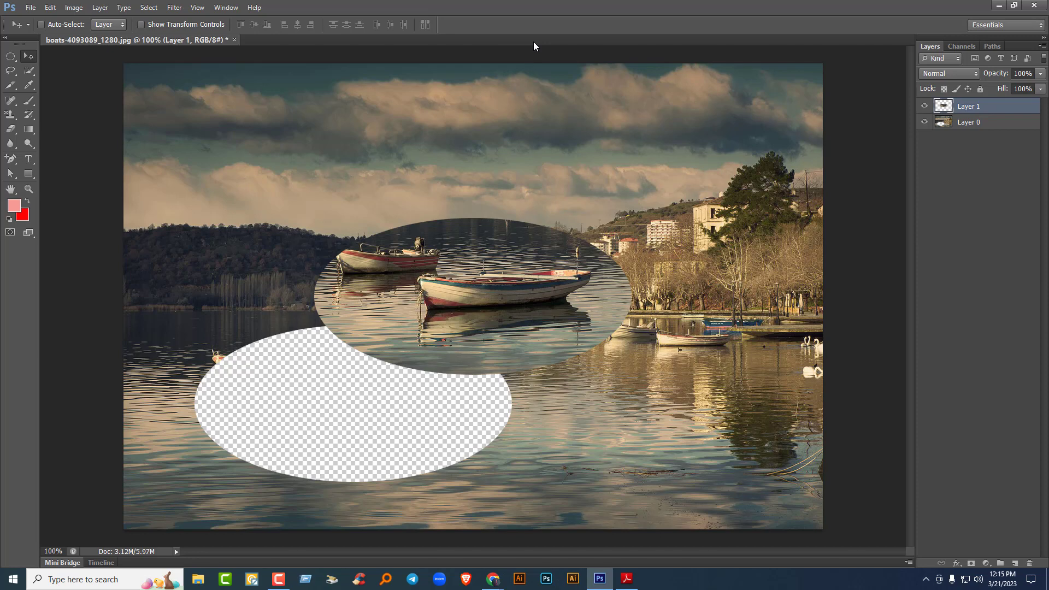
- Step backward through the paste and cut of the boats, and step forward again up to the pasted layer
{"action": "key", "text": "Delete"}
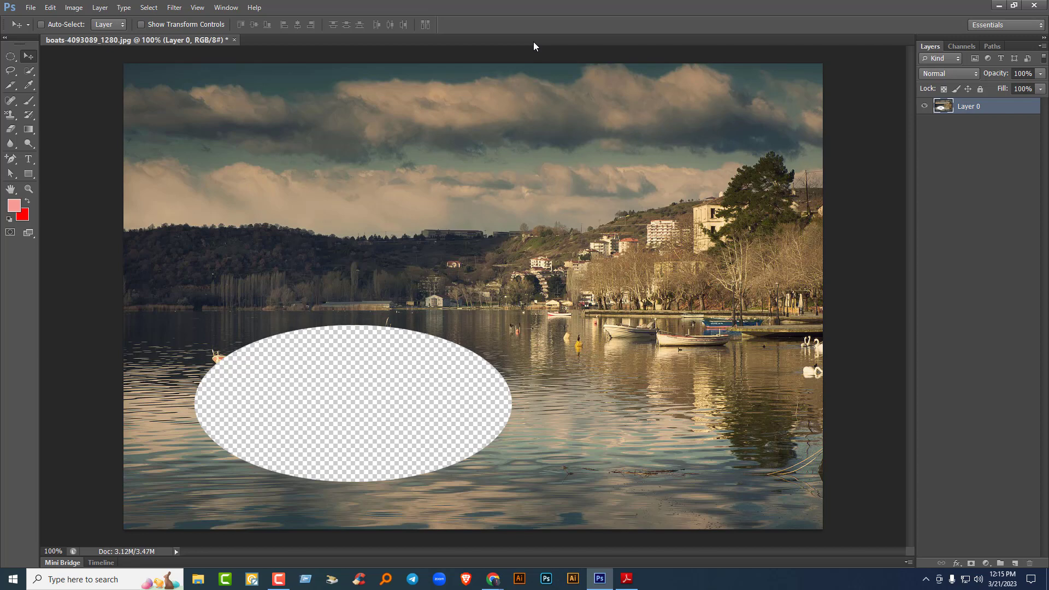
{"action": "key", "text": "ctrl+z"}
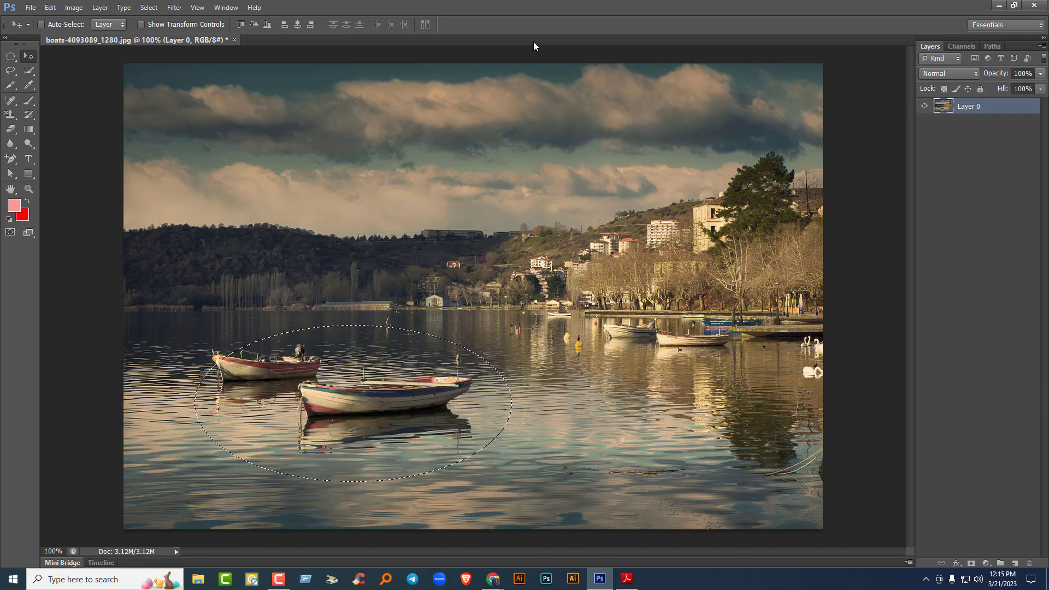
{"action": "key", "text": "ctrl+d"}
{"action": "key", "text": "ctrl+alt+z"}
{"action": "key", "text": "ctrl+z"}
{"action": "key", "text": "Delete"}
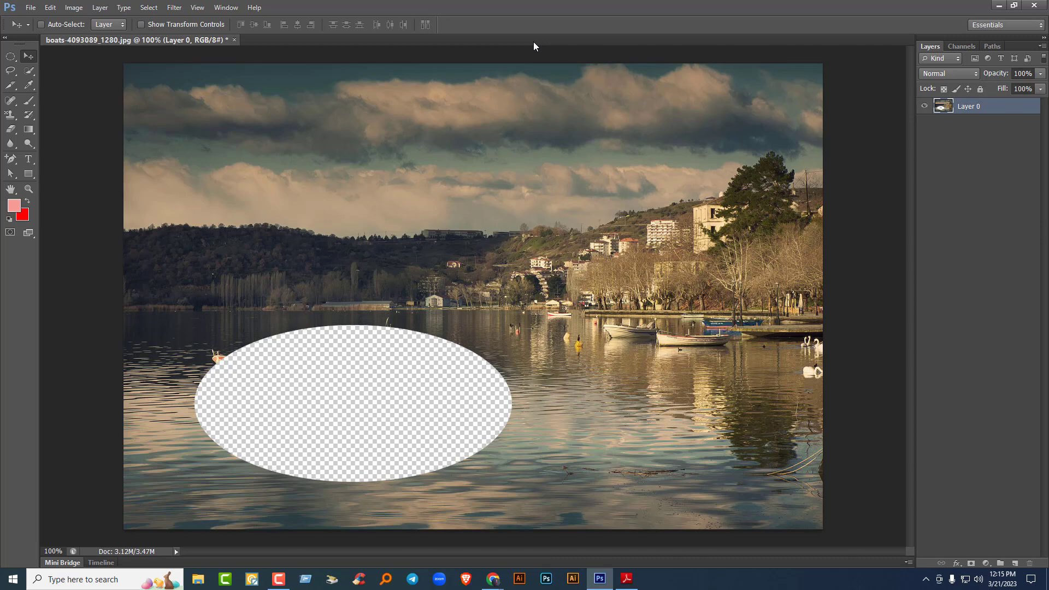
{"action": "key", "text": "ctrl+v"}
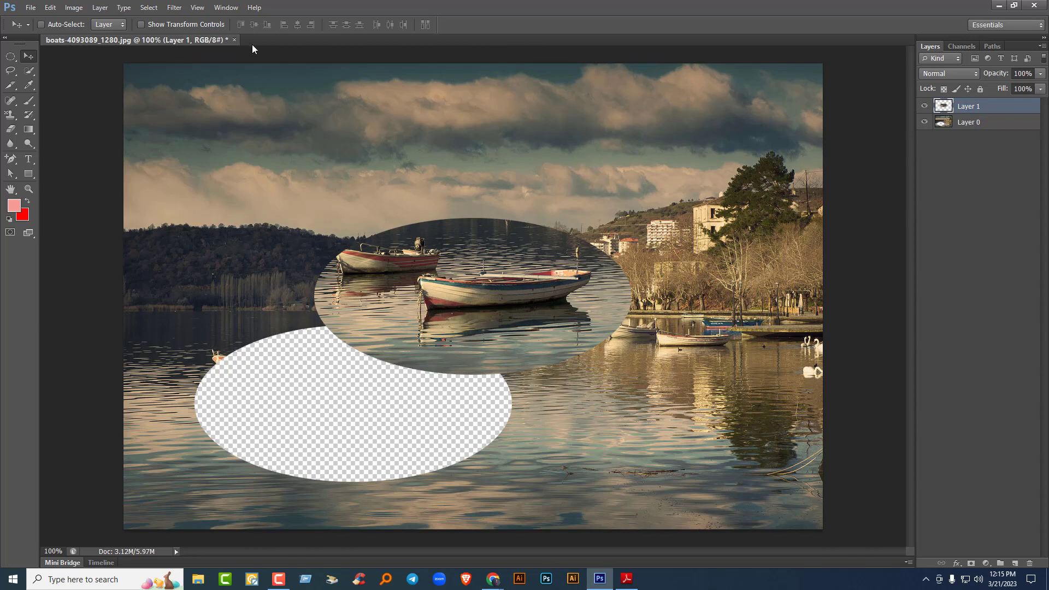
- Close the boats image without saving, and check the tool list in Adobe Reader before returning to Photoshop
{"action": "left_click", "coordinate": [233, 42]}
{"action": "left_click", "coordinate": [543, 219]}
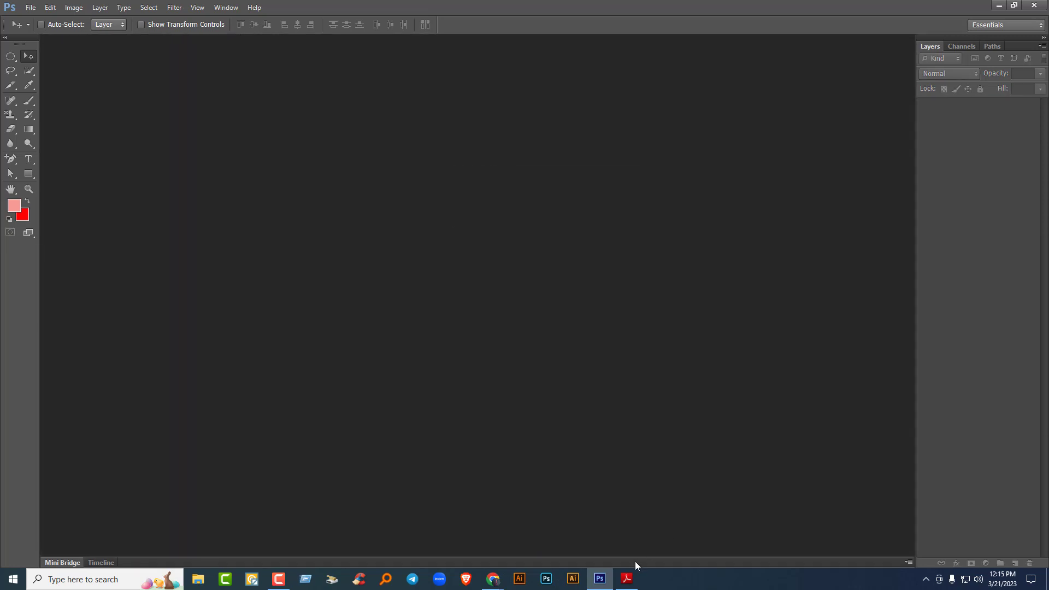
{"action": "left_click", "coordinate": [627, 579]}
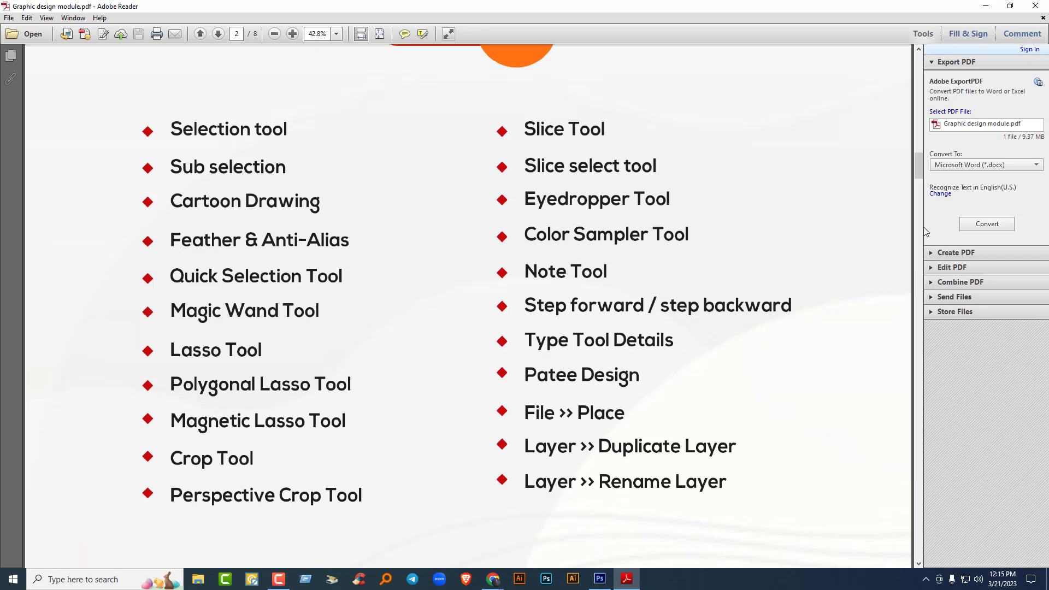
{"action": "left_click", "coordinate": [986, 6]}
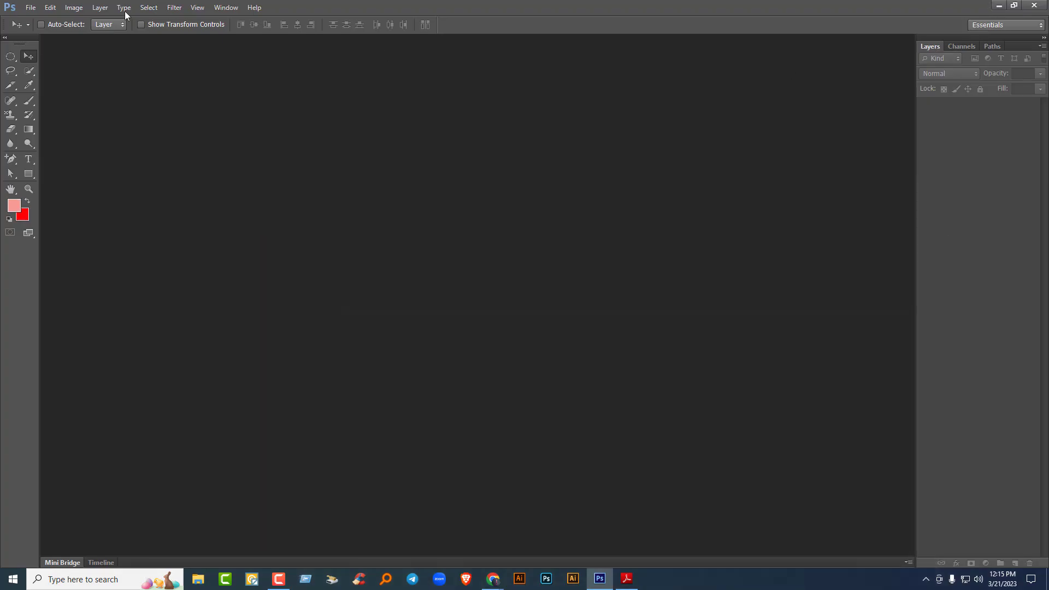
- Create a new 15 × 10 inch document at 72 pixels/inch and convert its Background into a regular layer with the default name
{"action": "left_click", "coordinate": [32, 7]}
{"action": "left_click", "coordinate": [25, 20]}
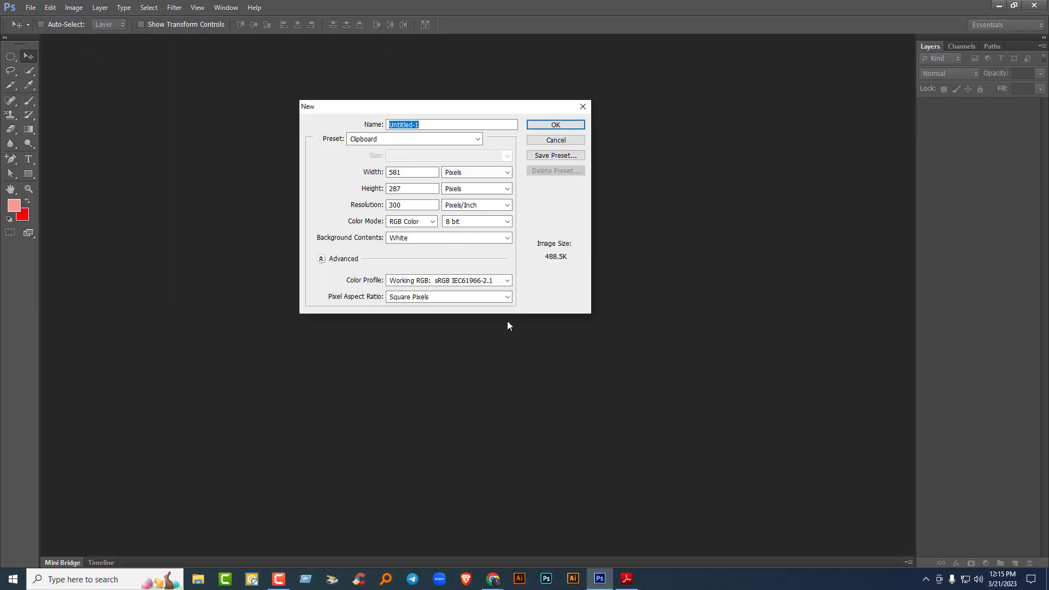
{"action": "left_click", "coordinate": [448, 173]}
{"action": "left_click", "coordinate": [456, 181]}
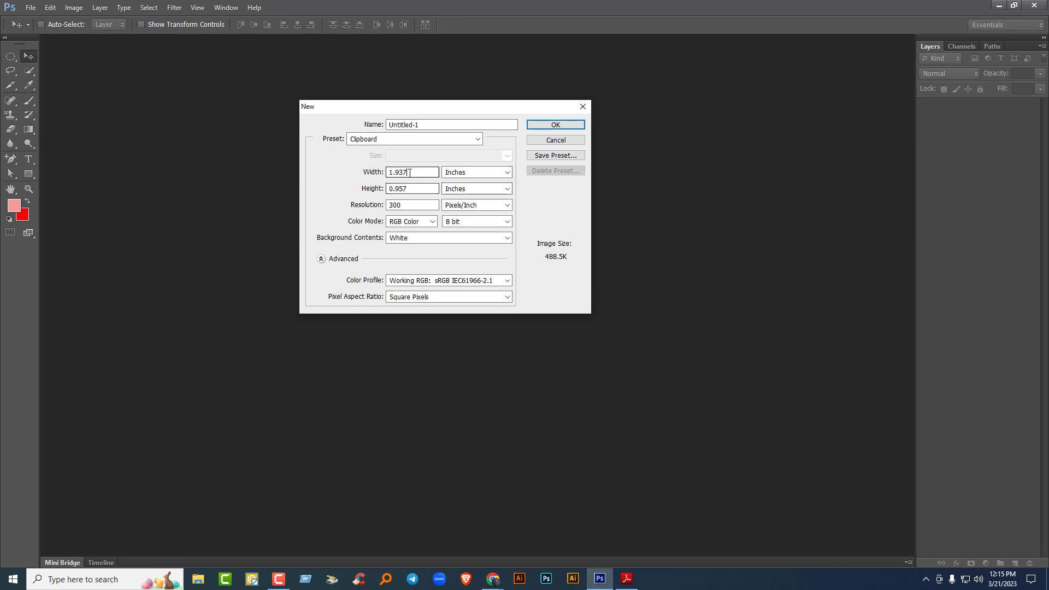
{"action": "type", "text": "15"}
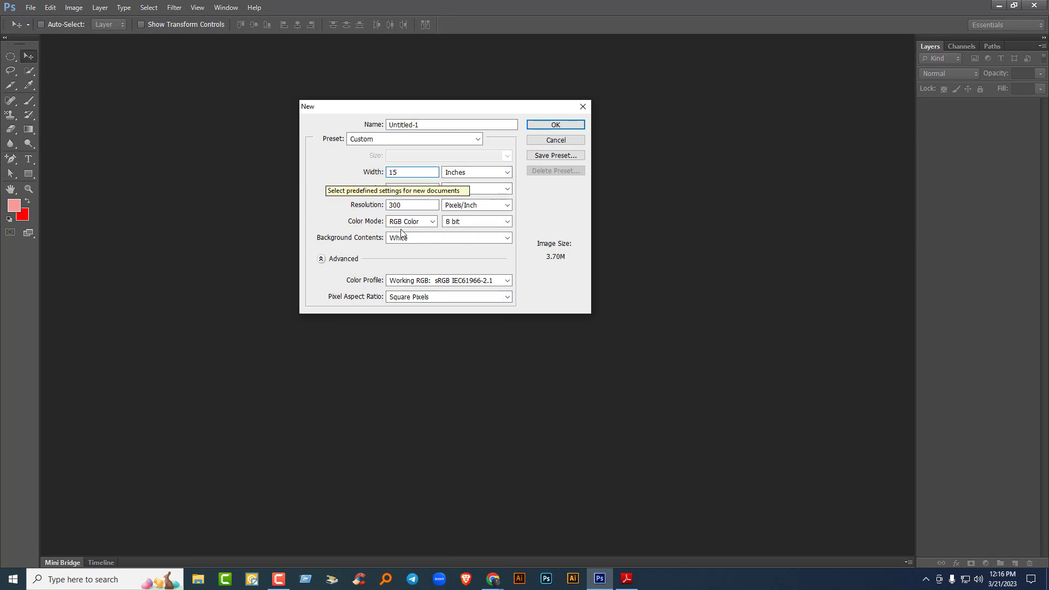
{"action": "key", "text": "Tab"}
{"action": "type", "text": "10"}
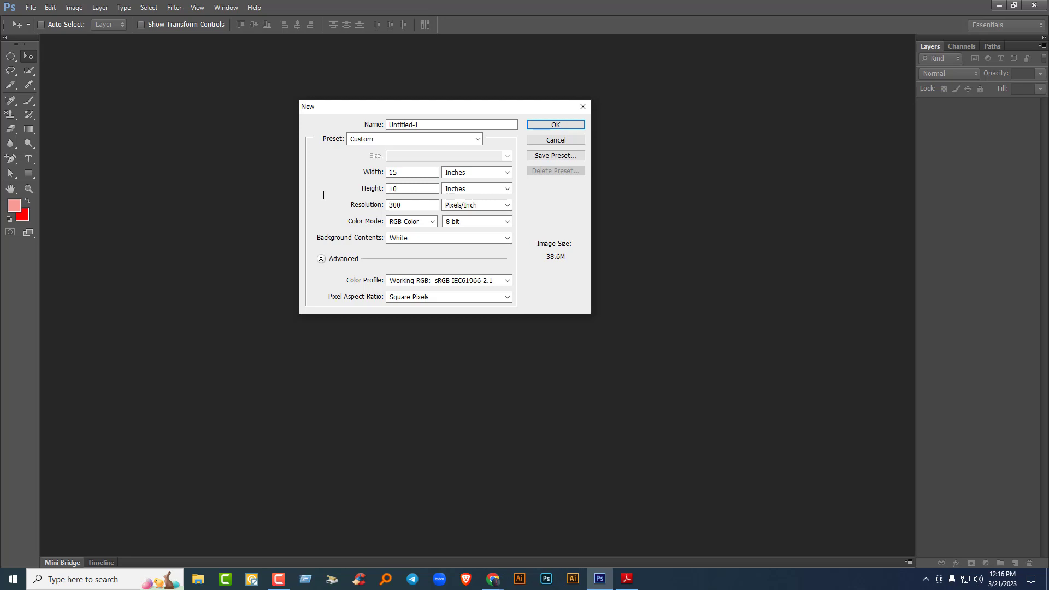
{"action": "key", "text": "Tab"}
{"action": "type", "text": "72"}
{"action": "left_click", "coordinate": [553, 125]}
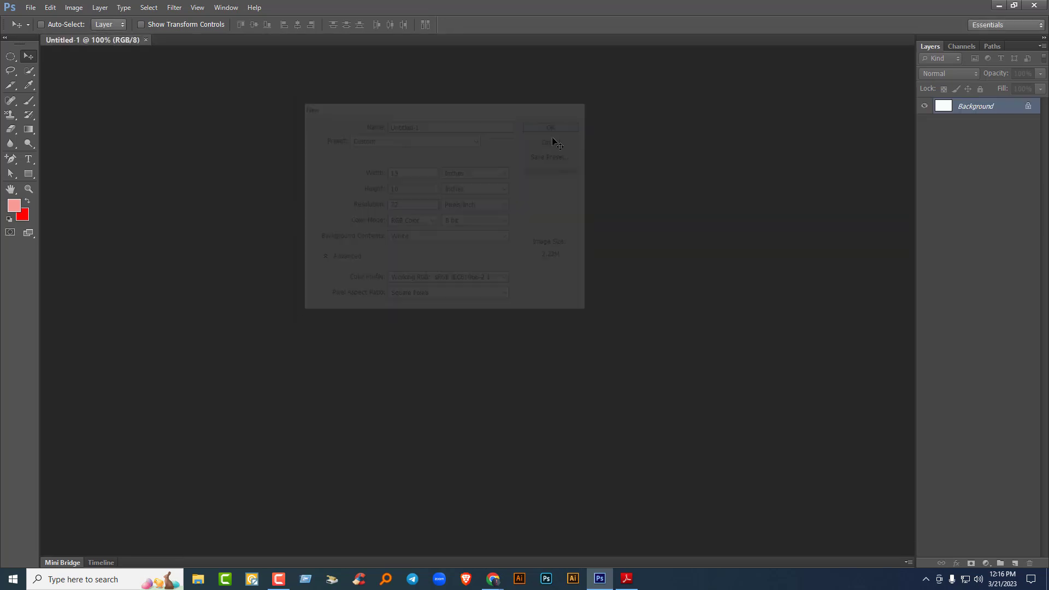
{"action": "double_click", "coordinate": [1024, 111]}
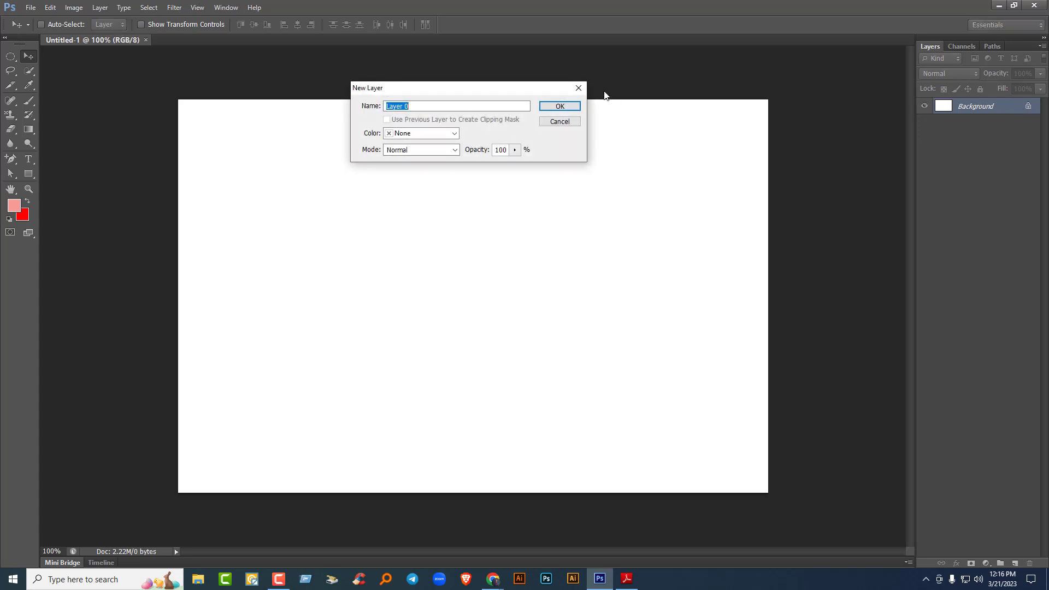
{"action": "left_click", "coordinate": [549, 105]}
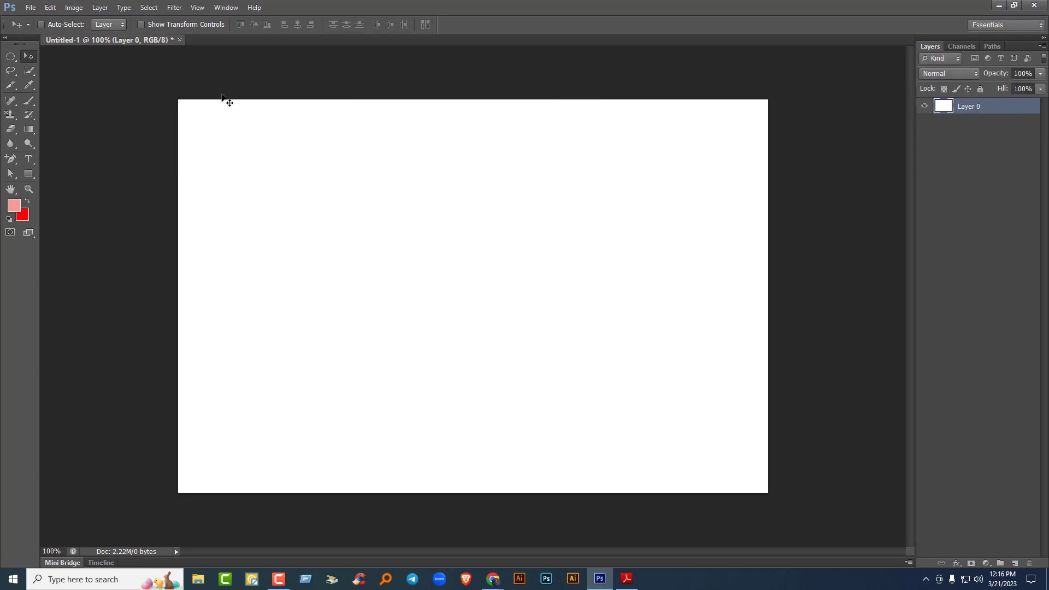
- Show the Character panel and place it over the upper-right area of the canvas
{"action": "left_click", "coordinate": [221, 8]}
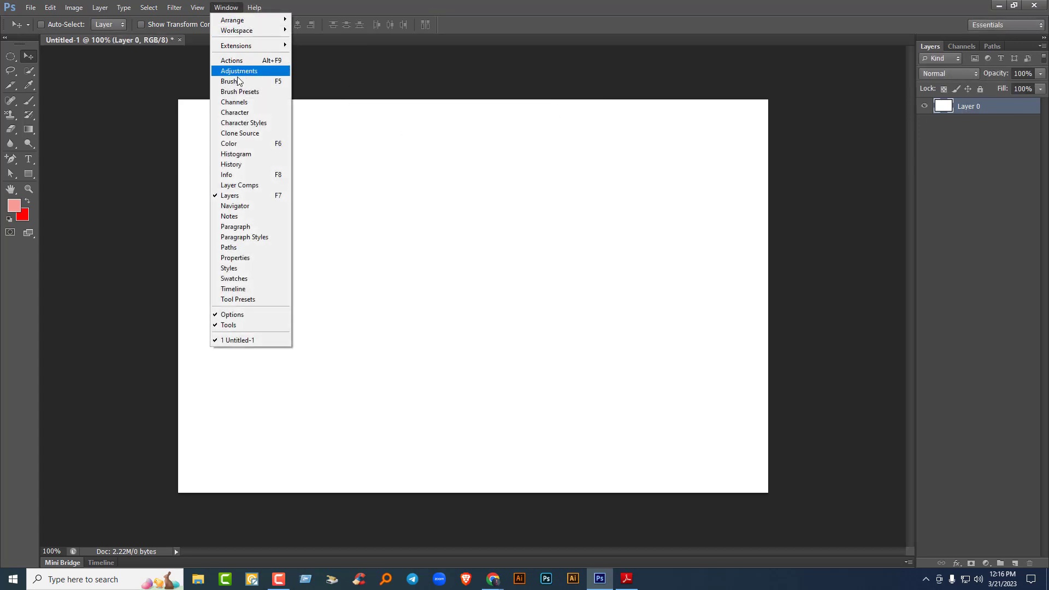
{"action": "left_click", "coordinate": [251, 115]}
{"action": "left_click_drag", "start_coordinate": [850, 48], "coordinate": [660, 132]}
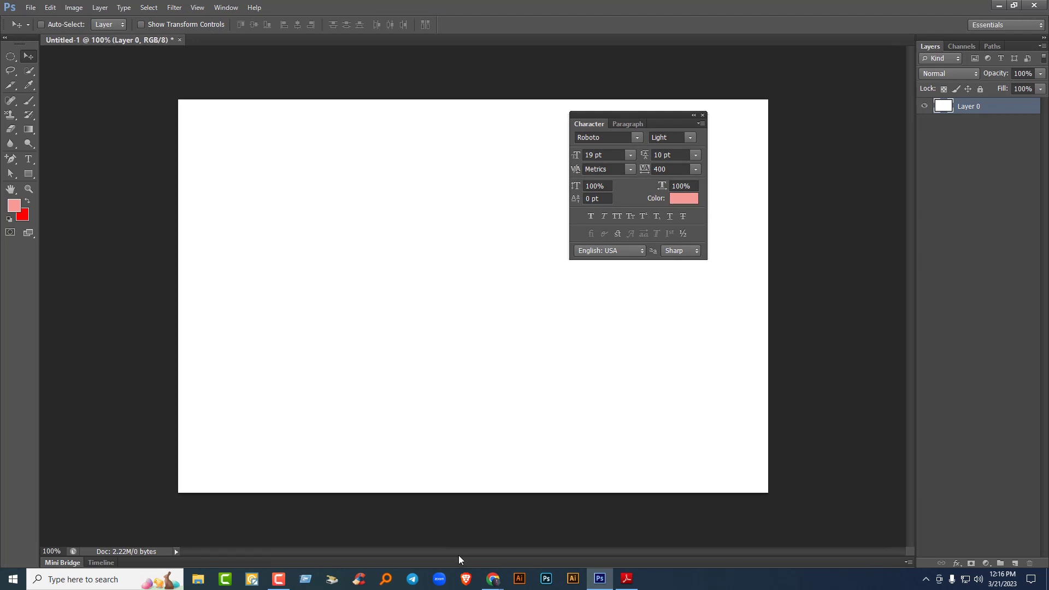
- Switch to the Google Meet call in Chrome, mute and unmute the microphone, and return to Photoshop
{"action": "left_click", "coordinate": [492, 580]}
{"action": "left_click", "coordinate": [431, 527]}
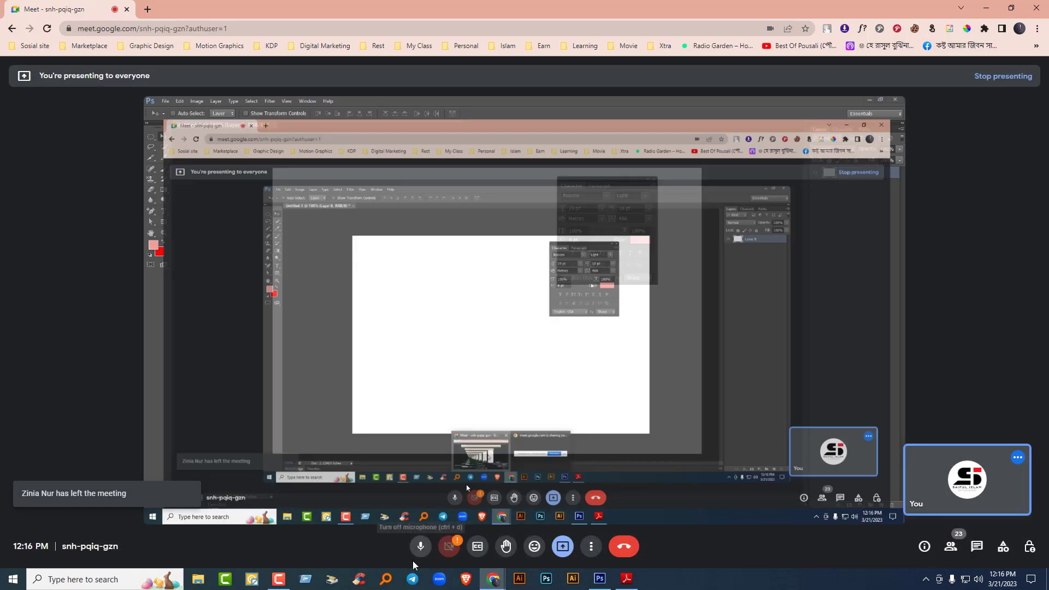
{"action": "left_click", "coordinate": [421, 546]}
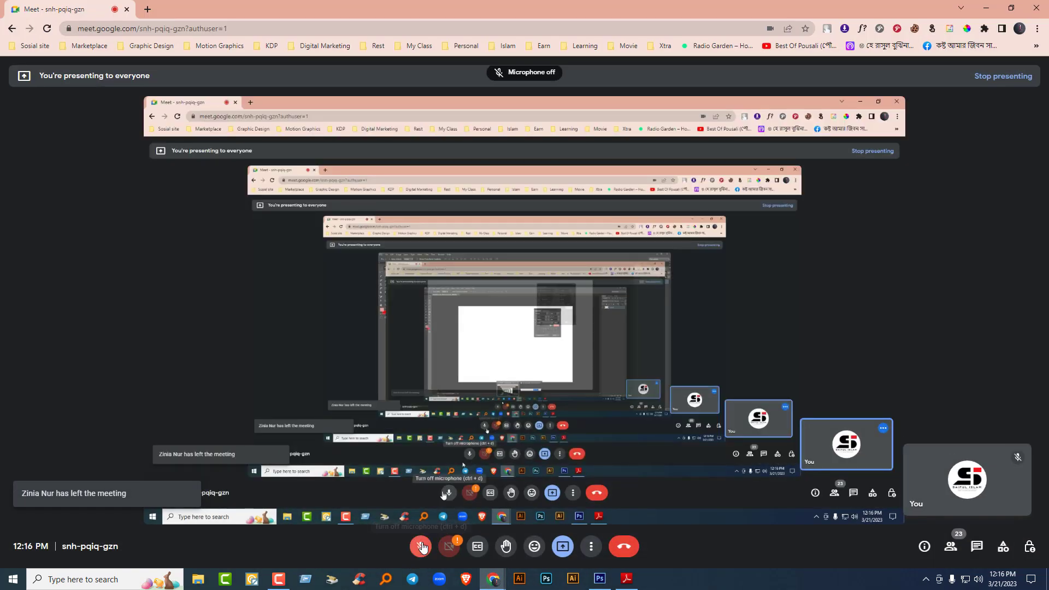
{"action": "left_click", "coordinate": [279, 579]}
{"action": "left_click", "coordinate": [992, 544]}
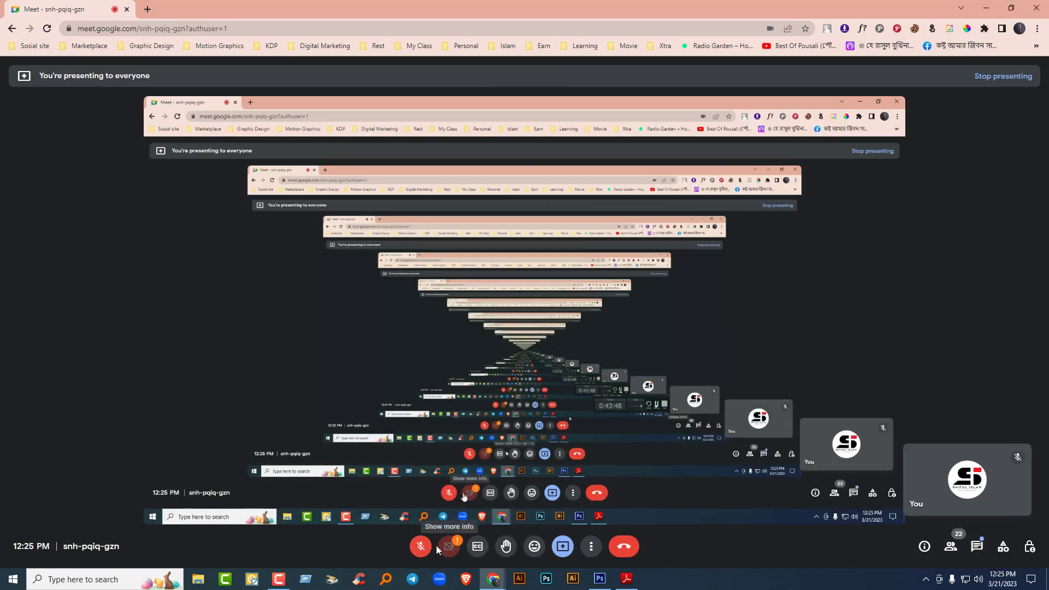
{"action": "left_click", "coordinate": [422, 546]}
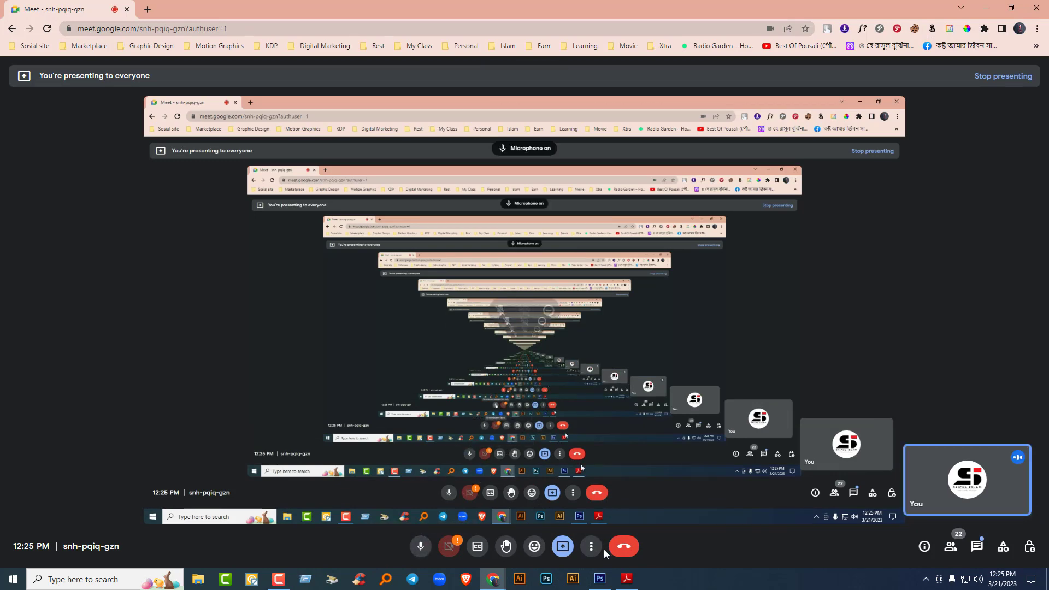
{"action": "left_click", "coordinate": [601, 580]}
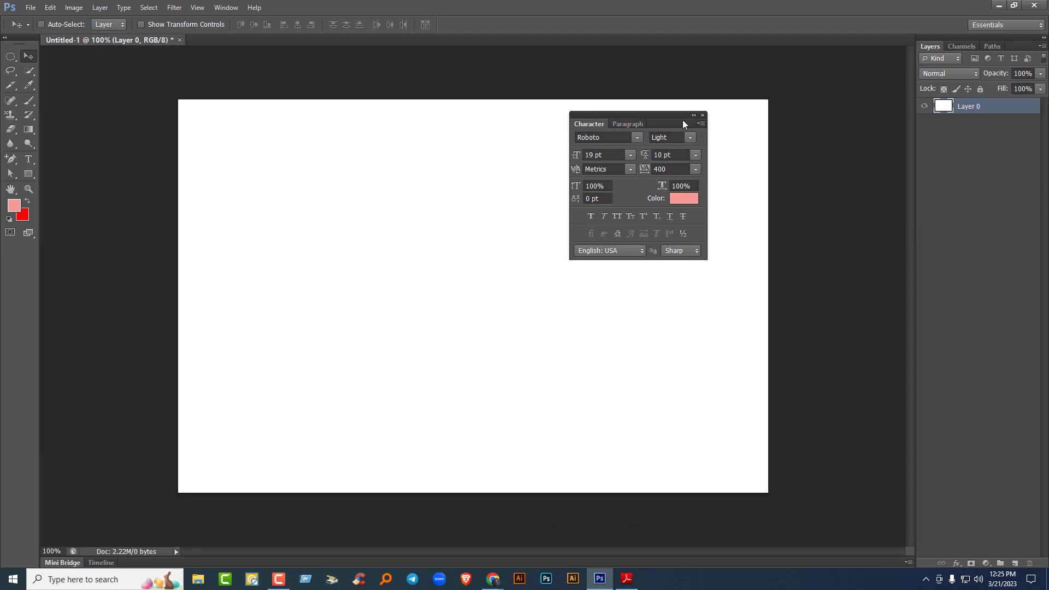
- Move the Character panel nearer the middle of the canvas and check where it is listed among the available panels
{"action": "left_click_drag", "start_coordinate": [668, 124], "coordinate": [597, 186]}
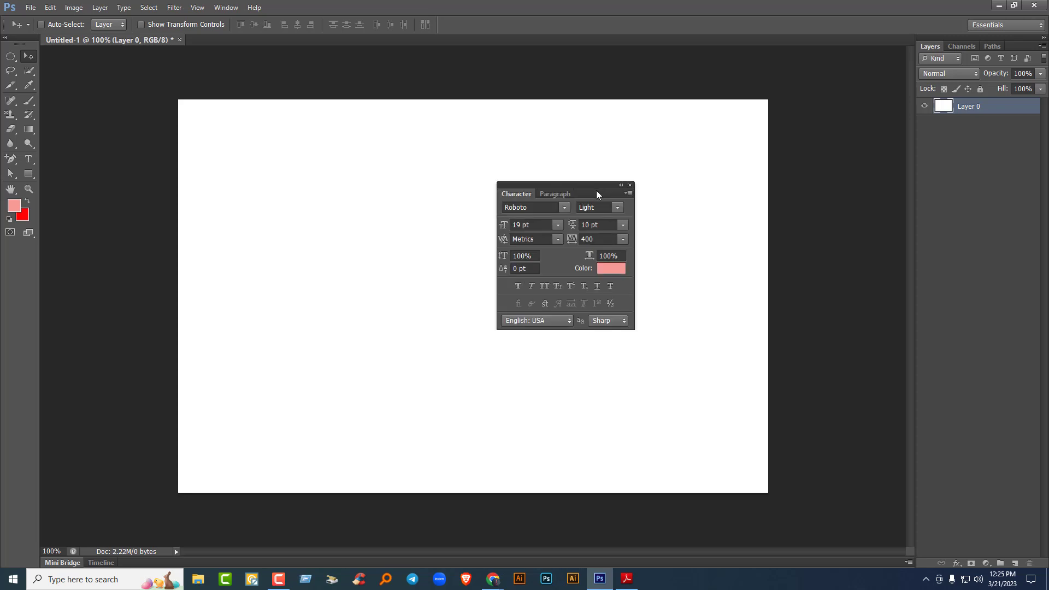
{"action": "left_click", "coordinate": [224, 9]}
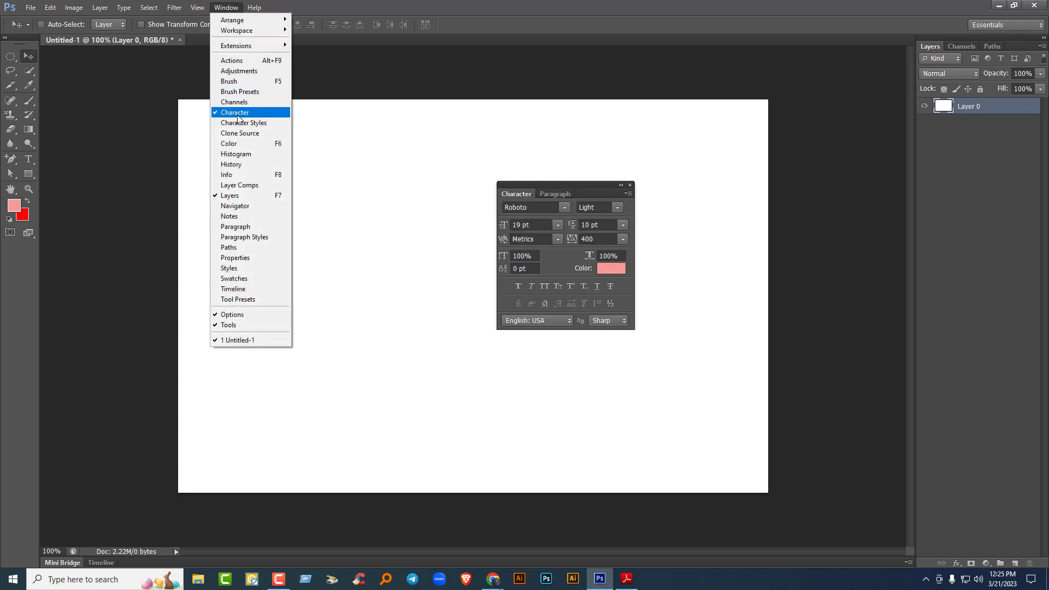
{"action": "left_click", "coordinate": [544, 7]}
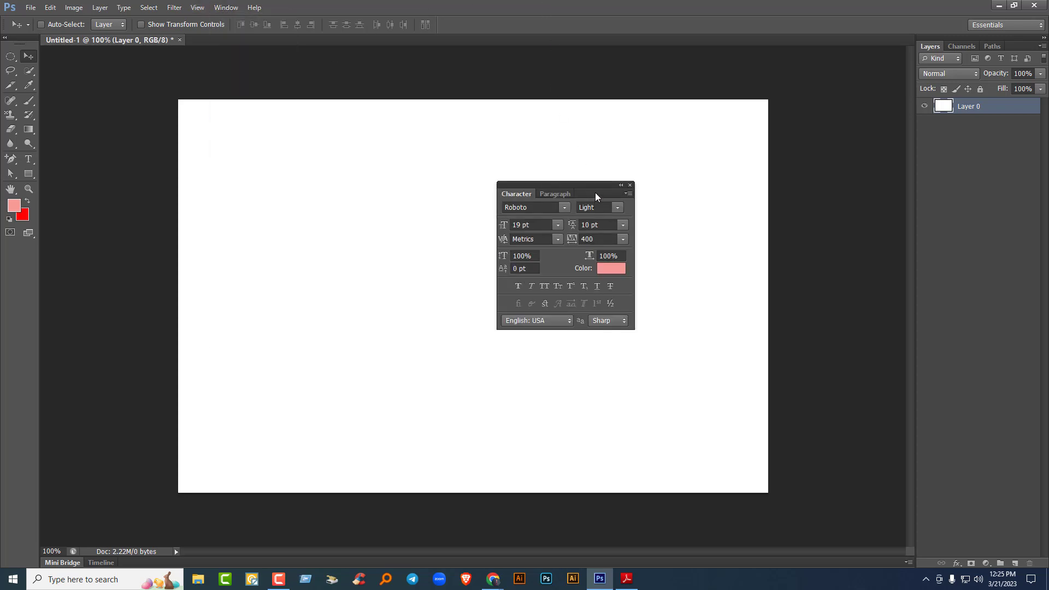
{"action": "left_click_drag", "start_coordinate": [595, 192], "coordinate": [572, 182]}
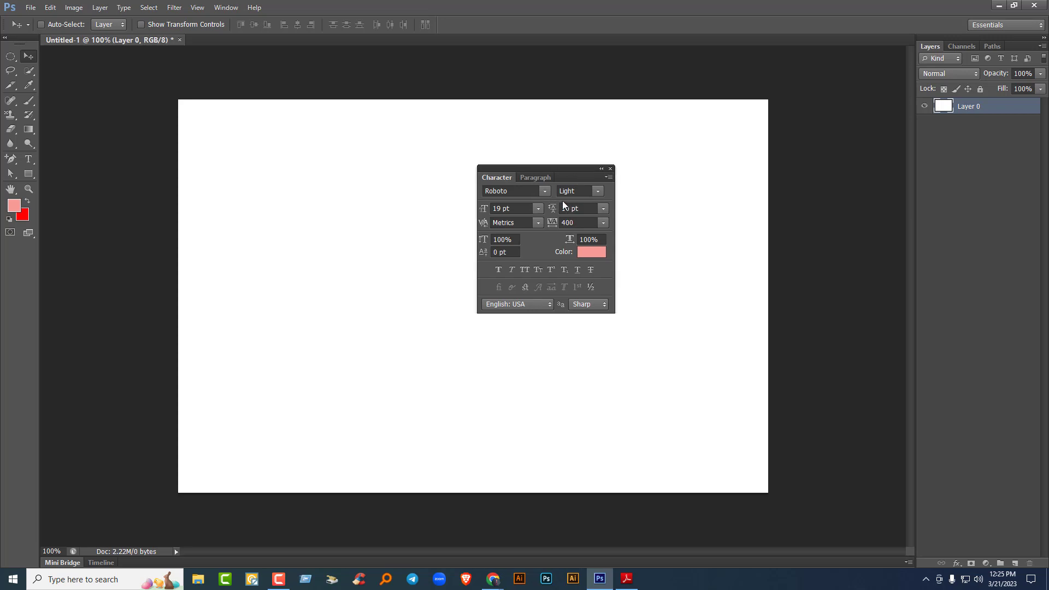
- Detach the Paragraph panel from the Character panel's group and close it
{"action": "left_click", "coordinate": [543, 178]}
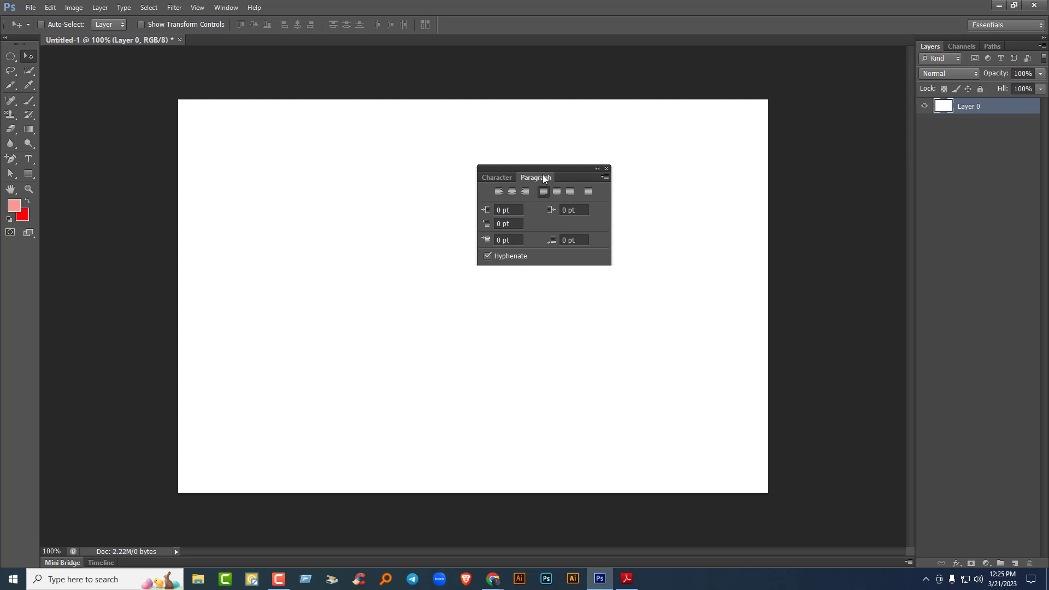
{"action": "left_click_drag", "start_coordinate": [543, 178], "coordinate": [312, 352]}
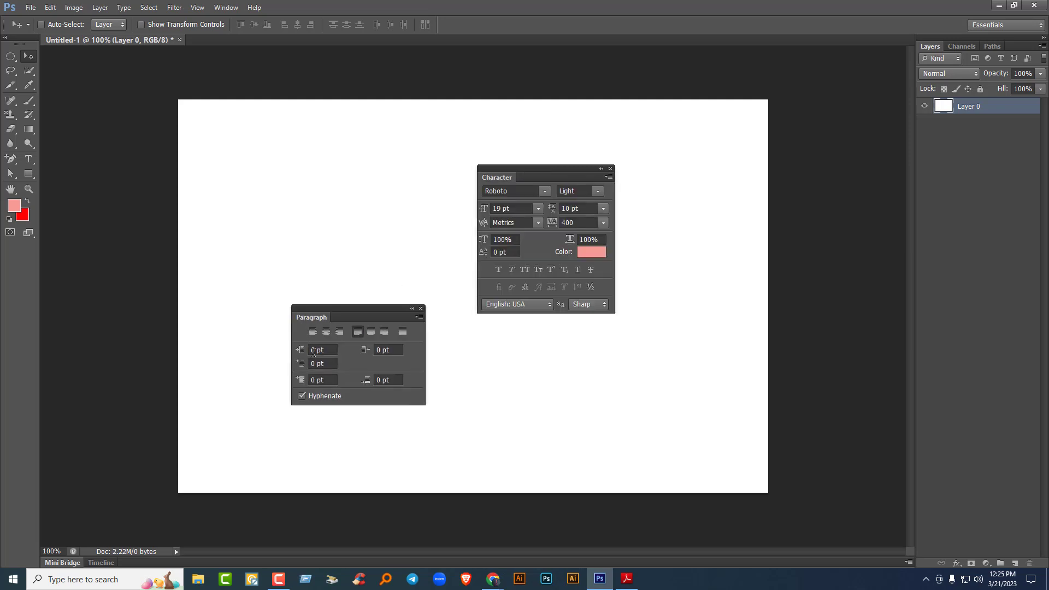
{"action": "left_click", "coordinate": [420, 309]}
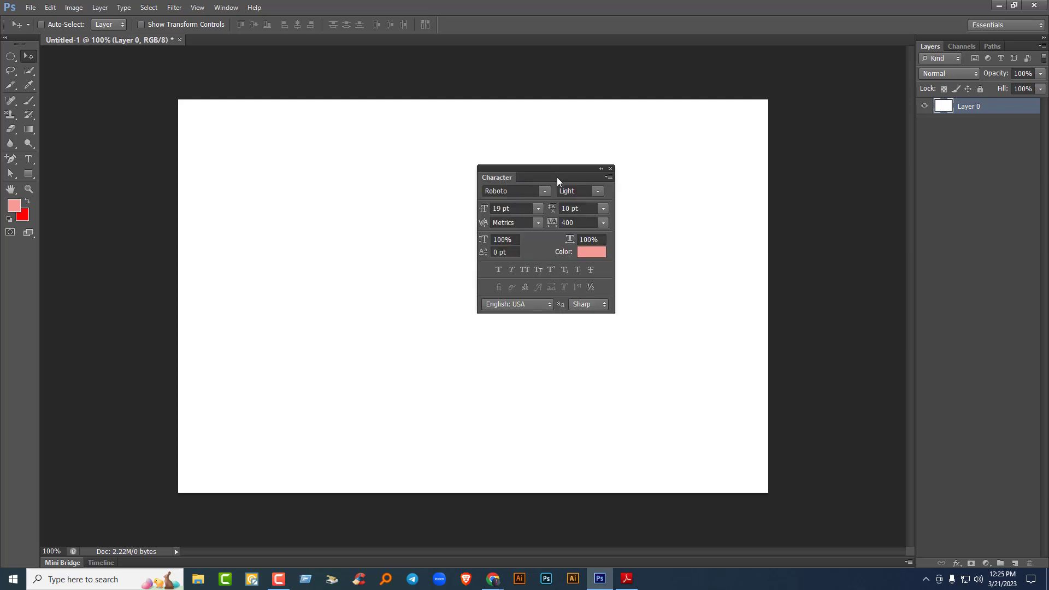
- Reopen the Paragraph panel, group it with the Character panel again and bring Character to the front
{"action": "left_click", "coordinate": [225, 8]}
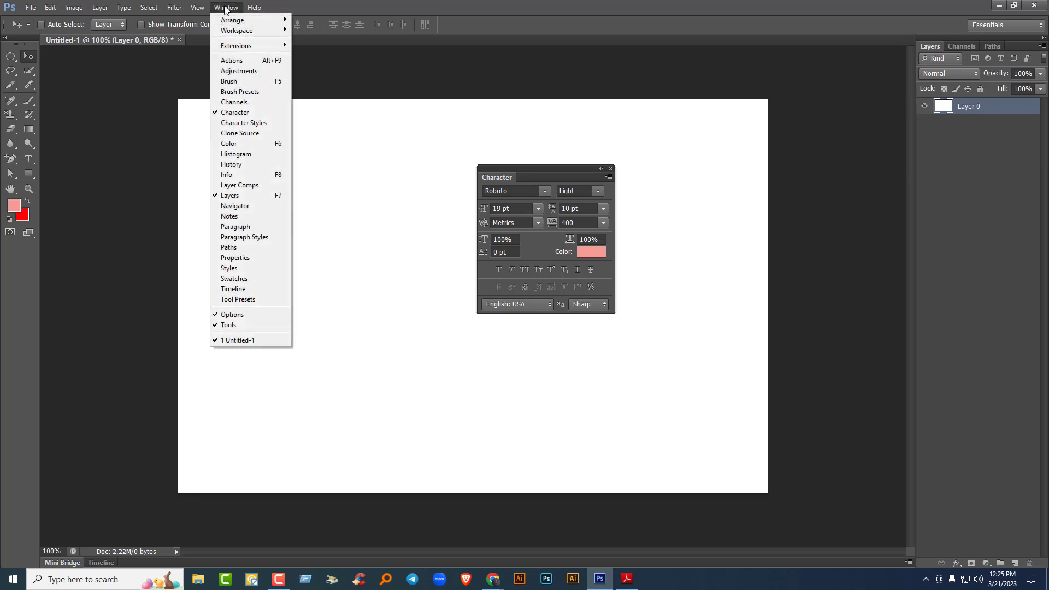
{"action": "left_click", "coordinate": [257, 228]}
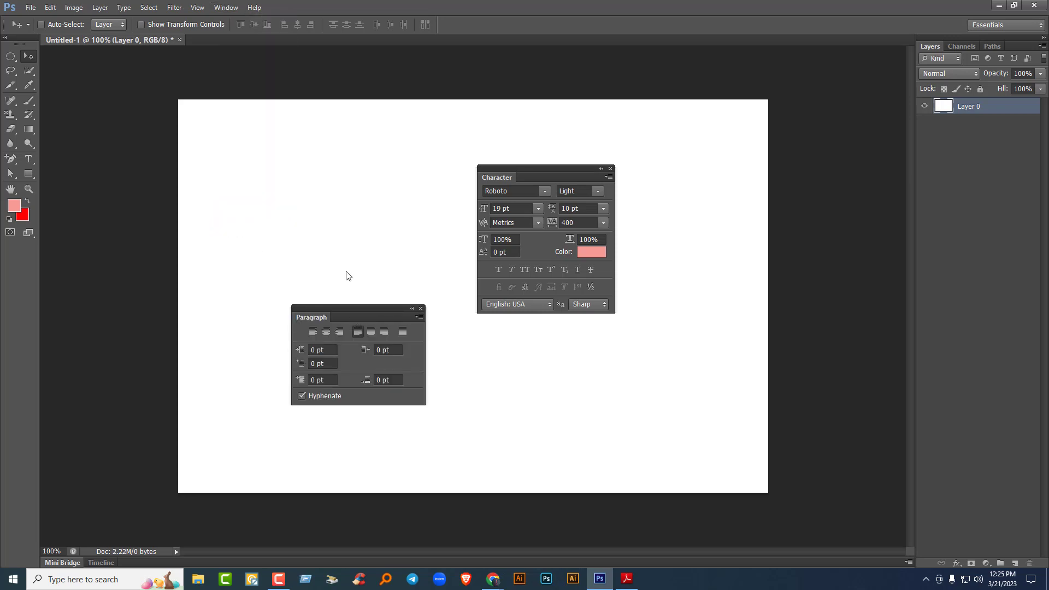
{"action": "left_click_drag", "start_coordinate": [350, 316], "coordinate": [559, 177]}
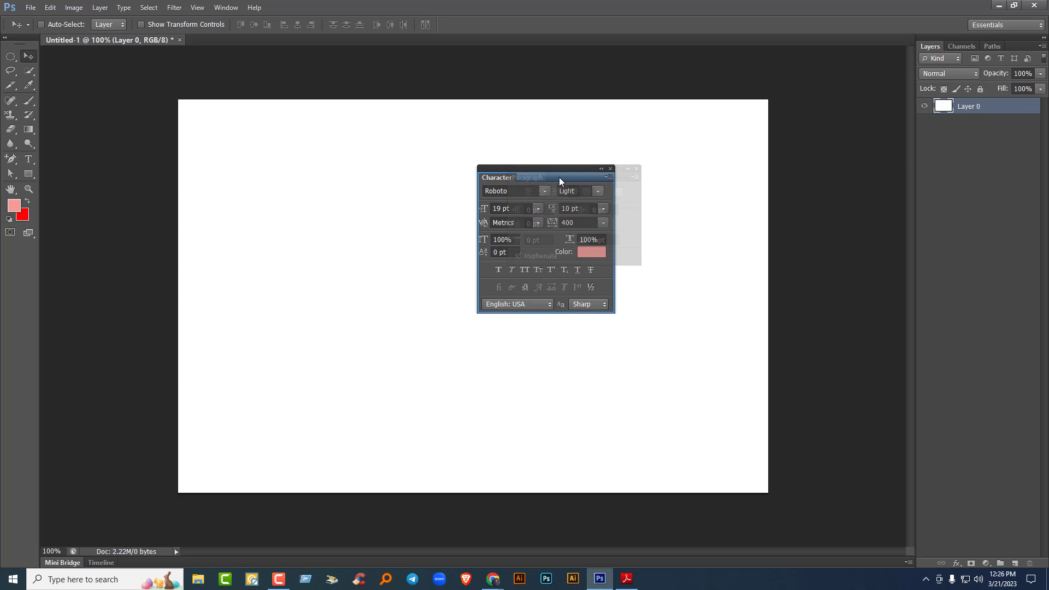
{"action": "left_click_drag", "start_coordinate": [559, 177], "coordinate": [559, 176]}
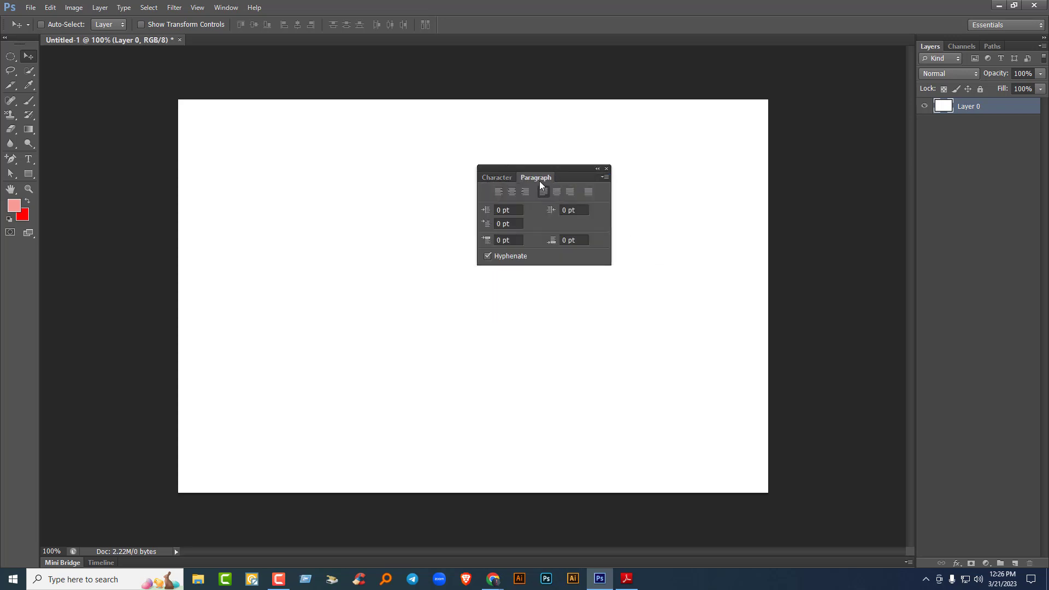
{"action": "left_click", "coordinate": [490, 177]}
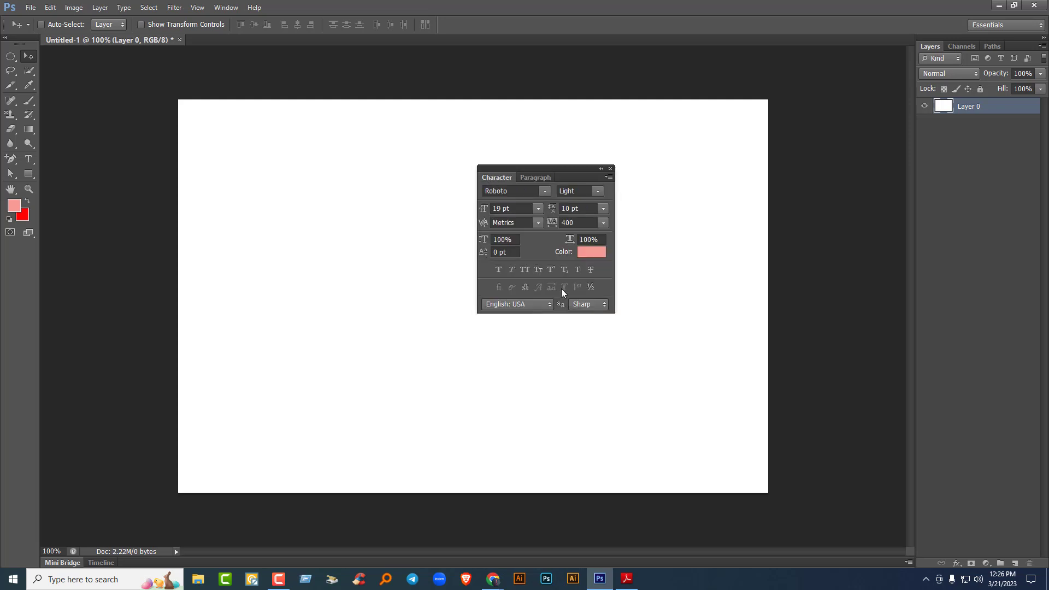
- Reset the character settings to their defaults and move the Character panel to the canvas's upper-right corner
{"action": "left_click", "coordinate": [608, 178]}
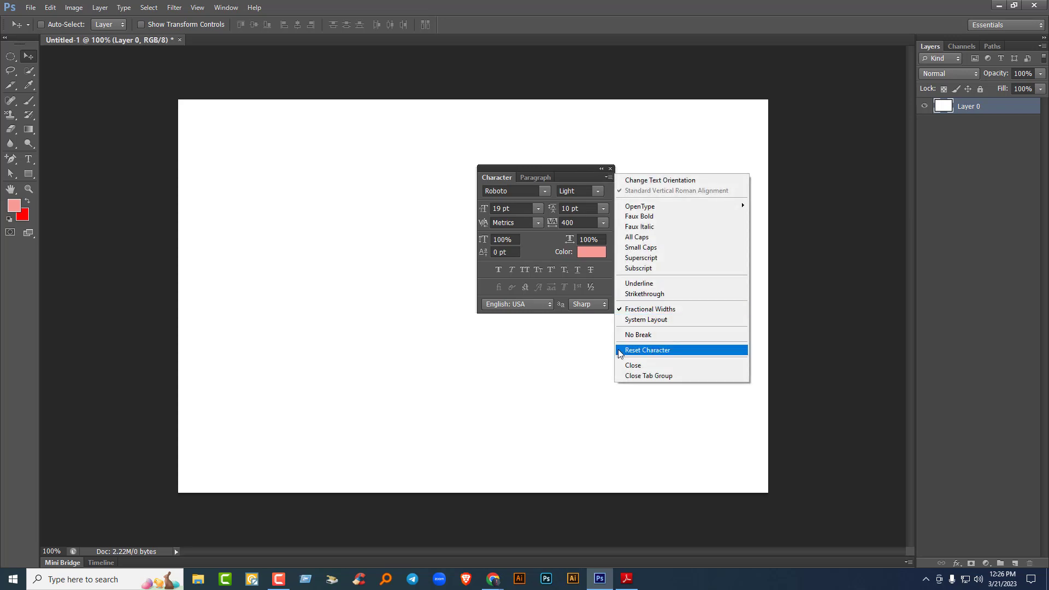
{"action": "left_click", "coordinate": [666, 350]}
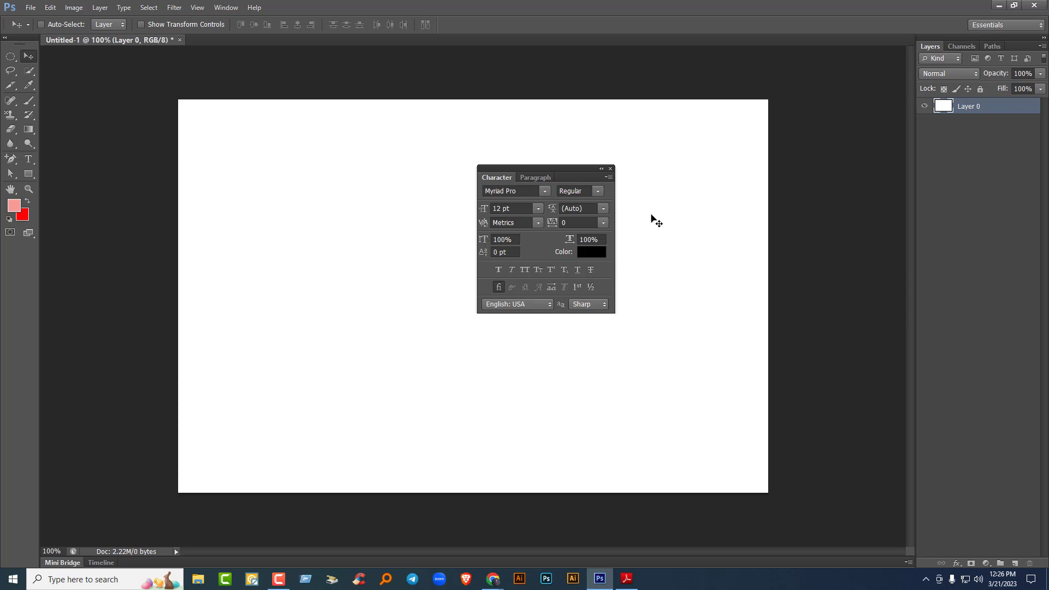
{"action": "left_click_drag", "start_coordinate": [573, 176], "coordinate": [843, 66]}
- Add a horizontal point-text layer reading "text text text text" in the left half of the canvas with the Type tool
{"action": "left_click", "coordinate": [28, 159]}
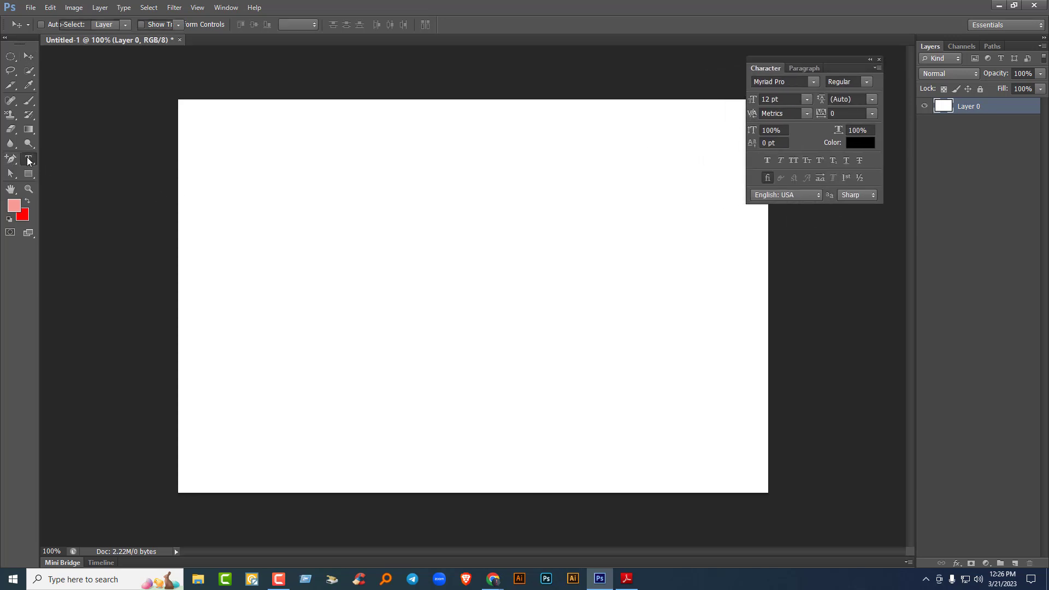
{"action": "left_click", "coordinate": [331, 248]}
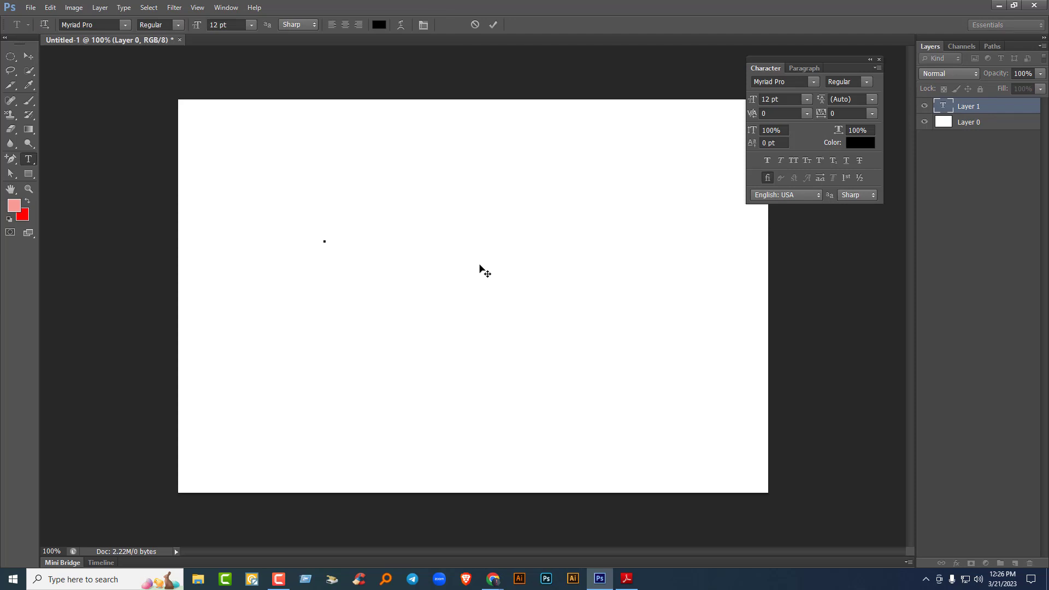
{"action": "type", "text": "te"}
{"action": "type", "text": "___"}
{"action": "type", "text": "__"}
{"action": "type", "text": "t text text text"}
- Select the whole "text text text text" line and set its font size to 72 pt
{"action": "left_click_drag", "start_coordinate": [373, 239], "coordinate": [300, 235]}
{"action": "left_click", "coordinate": [374, 240]}
{"action": "key", "text": "ctrl+a"}
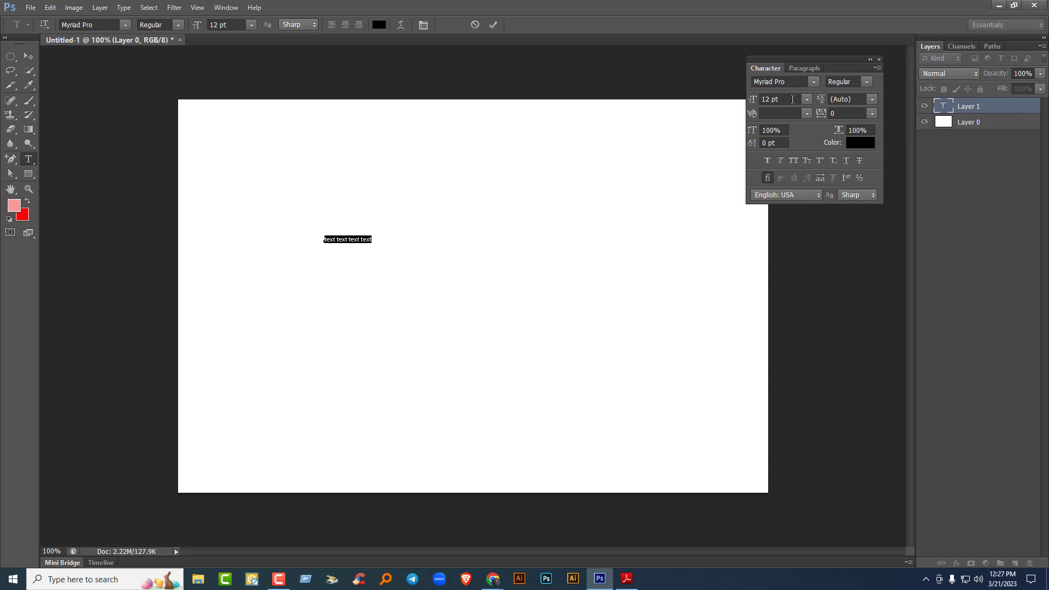
{"action": "left_click", "coordinate": [793, 100]}
{"action": "left_click", "coordinate": [807, 100]}
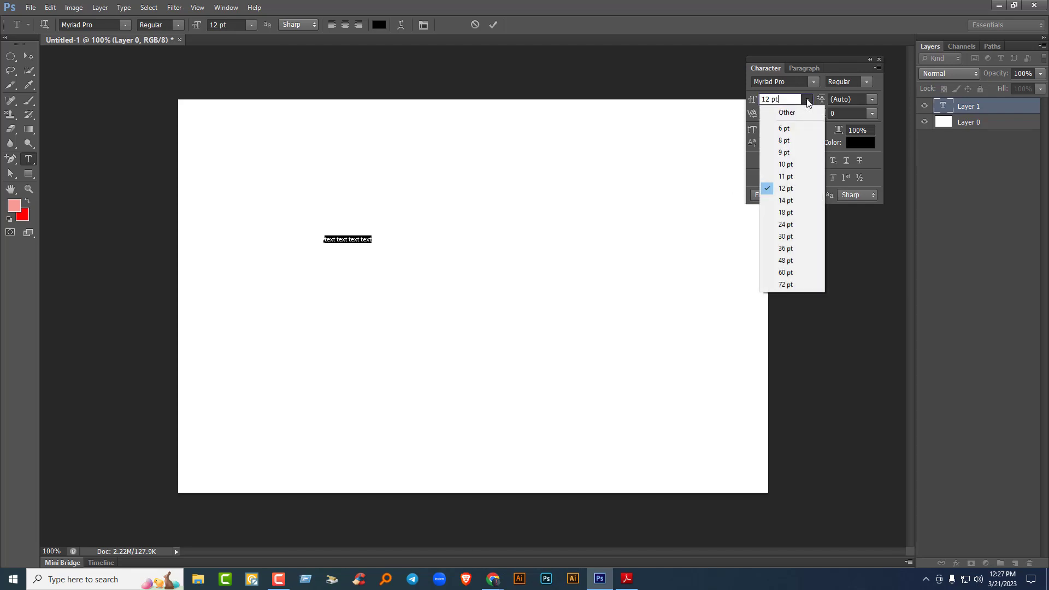
{"action": "left_click", "coordinate": [787, 284]}
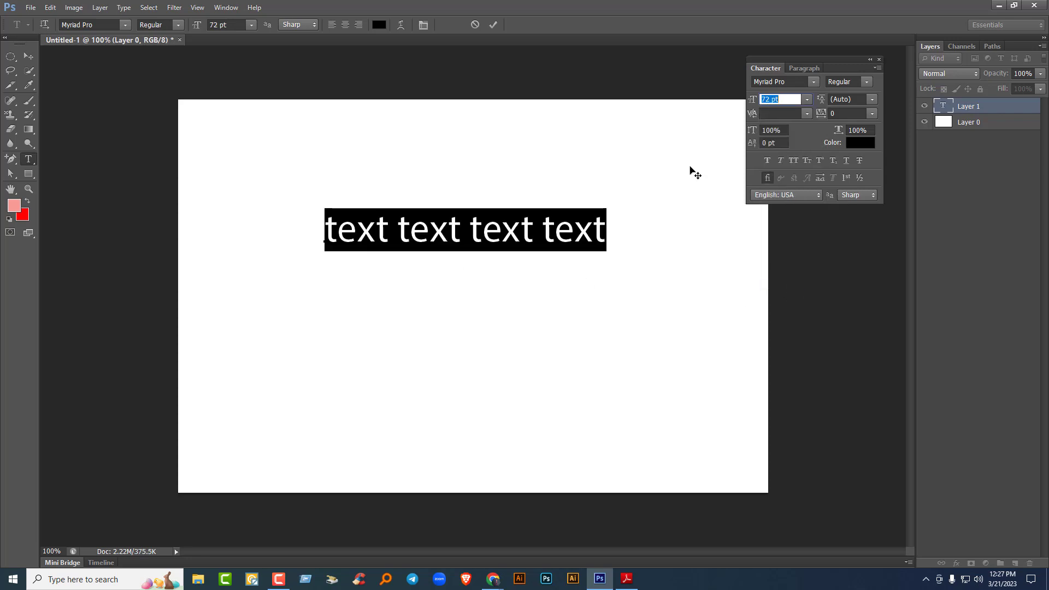
- Set the font size of the selected "text text text text" line to 100 pt
{"action": "left_click", "coordinate": [807, 100]}
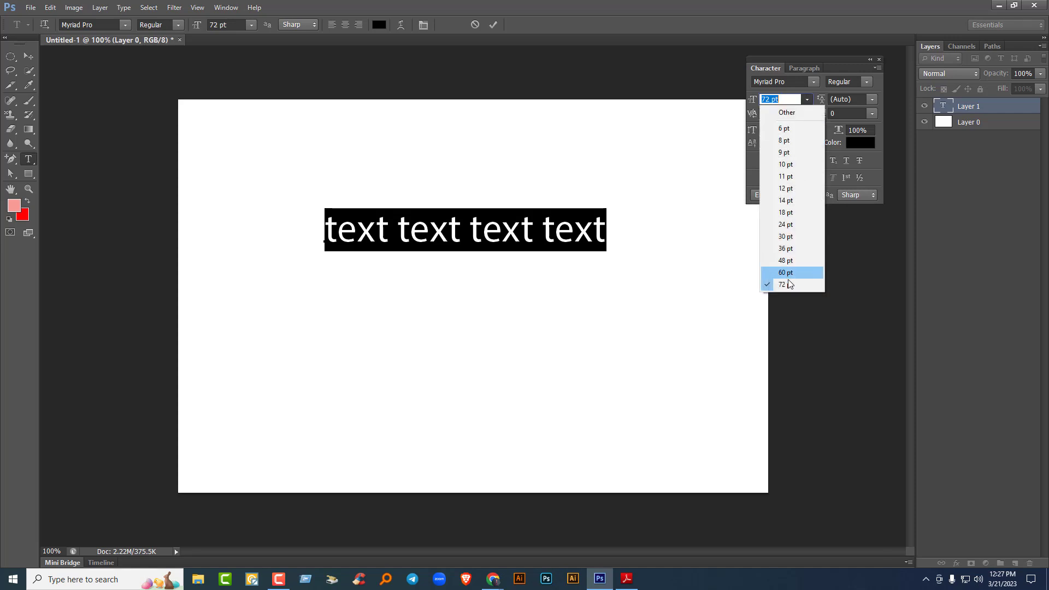
{"action": "left_click", "coordinate": [786, 103]}
{"action": "left_click", "coordinate": [781, 99]}
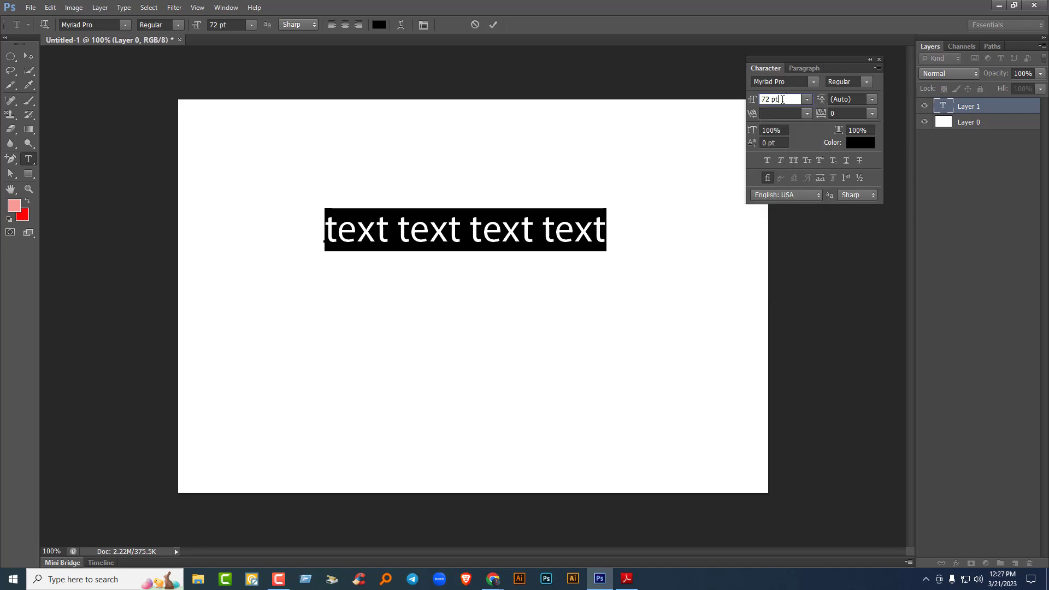
{"action": "left_click", "coordinate": [752, 103]}
{"action": "left_click", "coordinate": [790, 97]}
{"action": "key", "text": "BackSpace"}
{"action": "key", "text": "BackSpace"}
{"action": "key", "text": "BackSpace"}
{"action": "key", "text": "BackSpace"}
{"action": "key", "text": "Return"}
{"action": "type", "text": "100"}
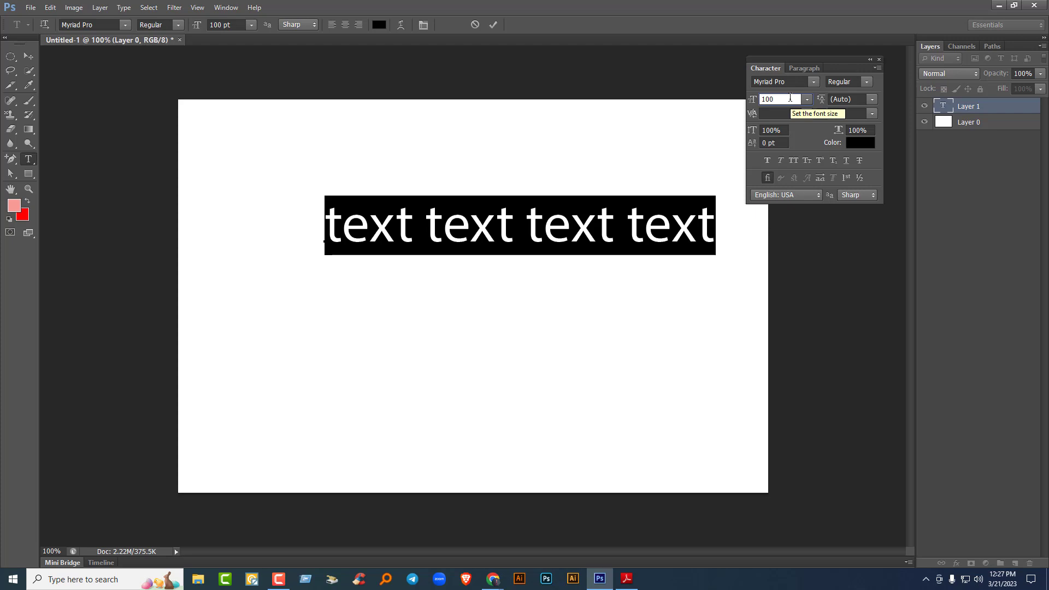
- Try a font size of 300 pt on the selected line, and finally set it to the preset 60 pt
{"action": "key", "text": "BackSpace"}
{"action": "key", "text": "BackSpace"}
{"action": "key", "text": "BackSpace"}
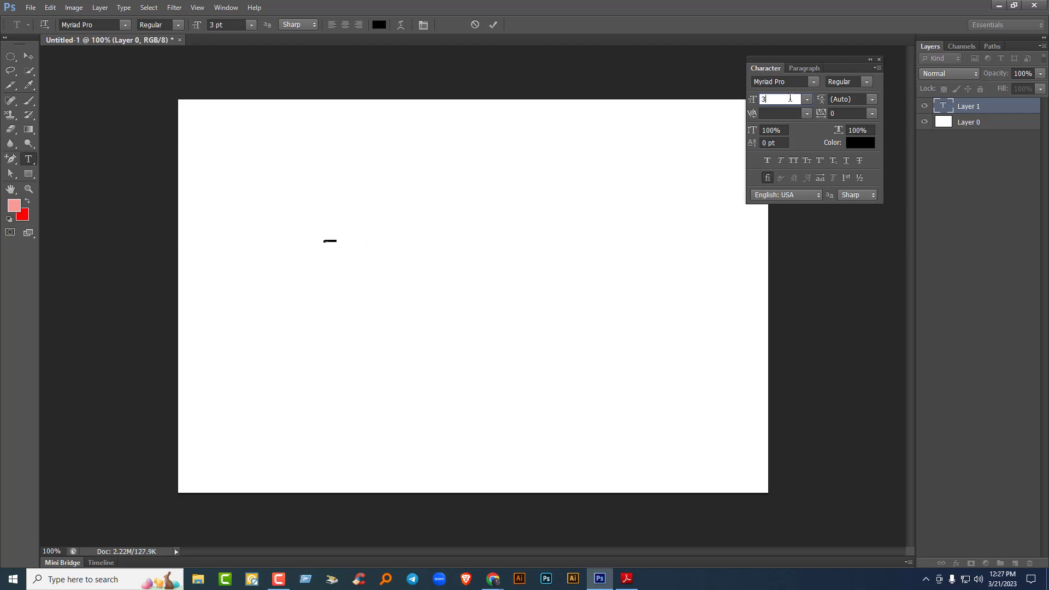
{"action": "type", "text": "300"}
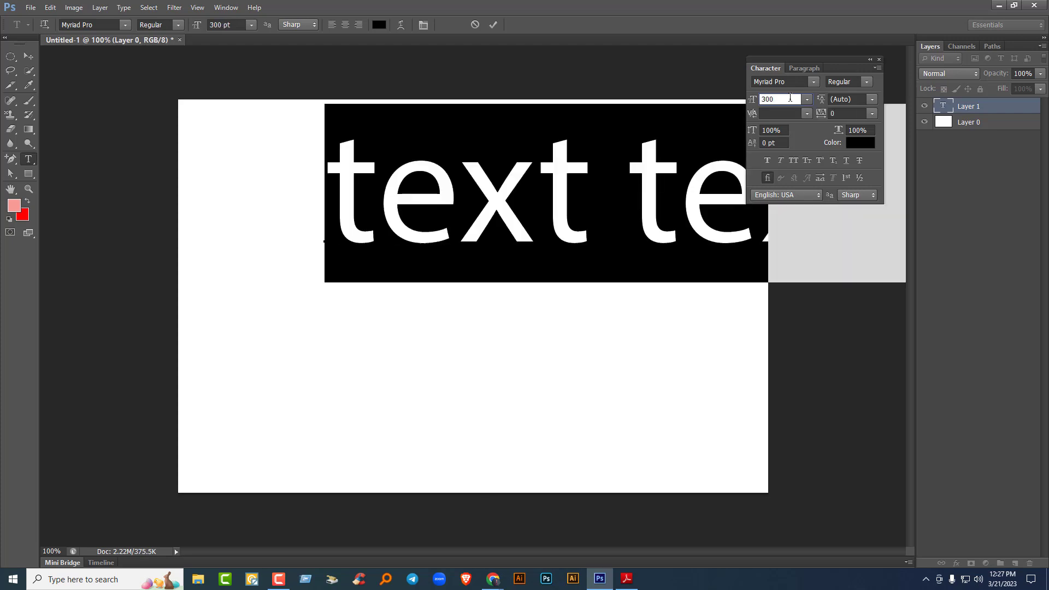
{"action": "left_click", "coordinate": [806, 99]}
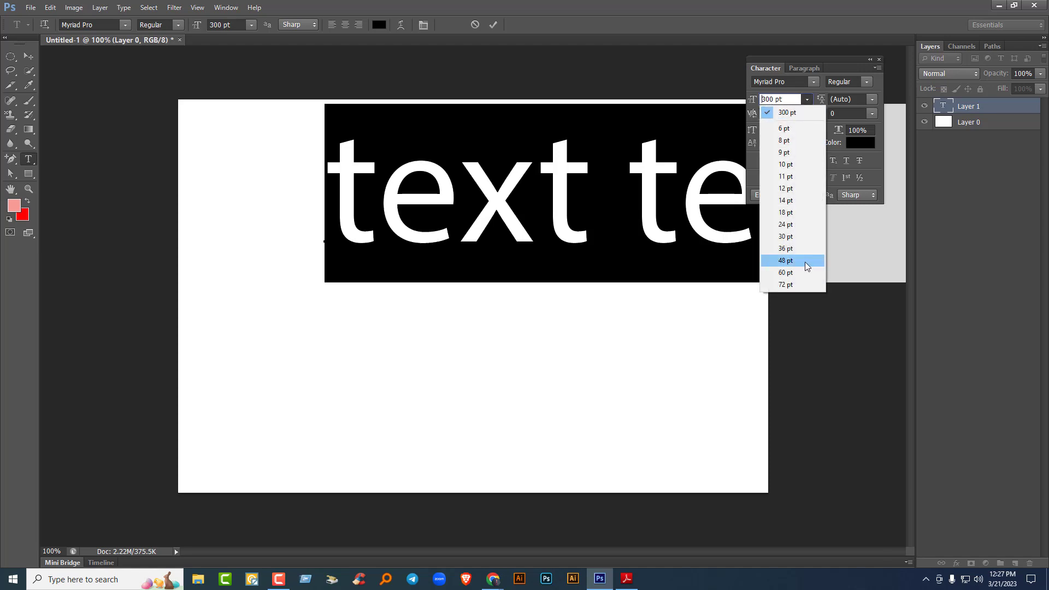
{"action": "left_click", "coordinate": [790, 273]}
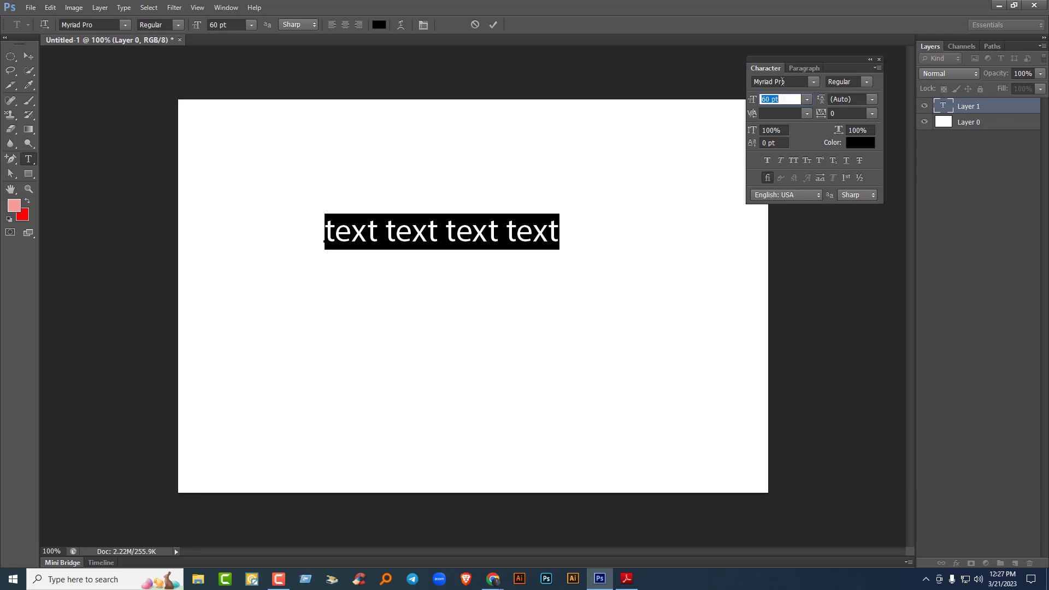
- Try the Nexa Bold, Onyx and Poppins fonts on the selected line and settle on Raleway
{"action": "left_click", "coordinate": [814, 81]}
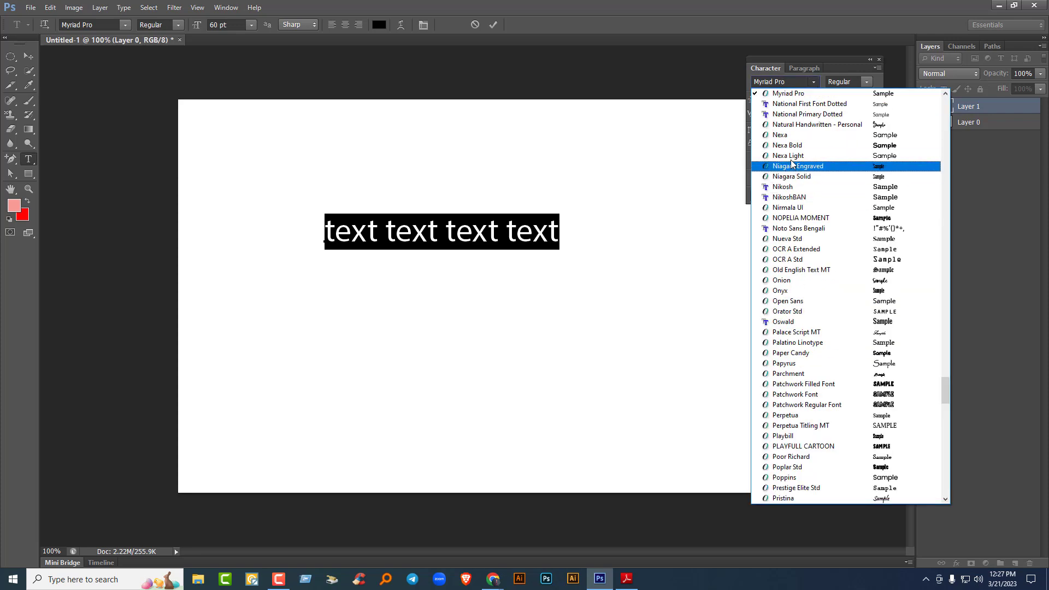
{"action": "left_click", "coordinate": [789, 145]}
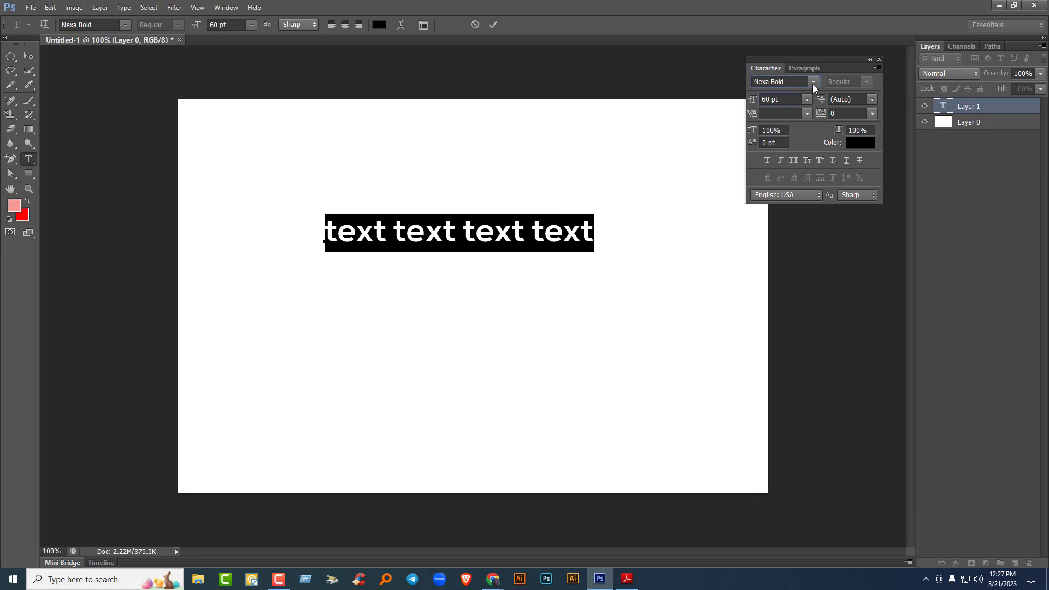
{"action": "left_click", "coordinate": [812, 83]}
{"action": "left_click", "coordinate": [786, 233]}
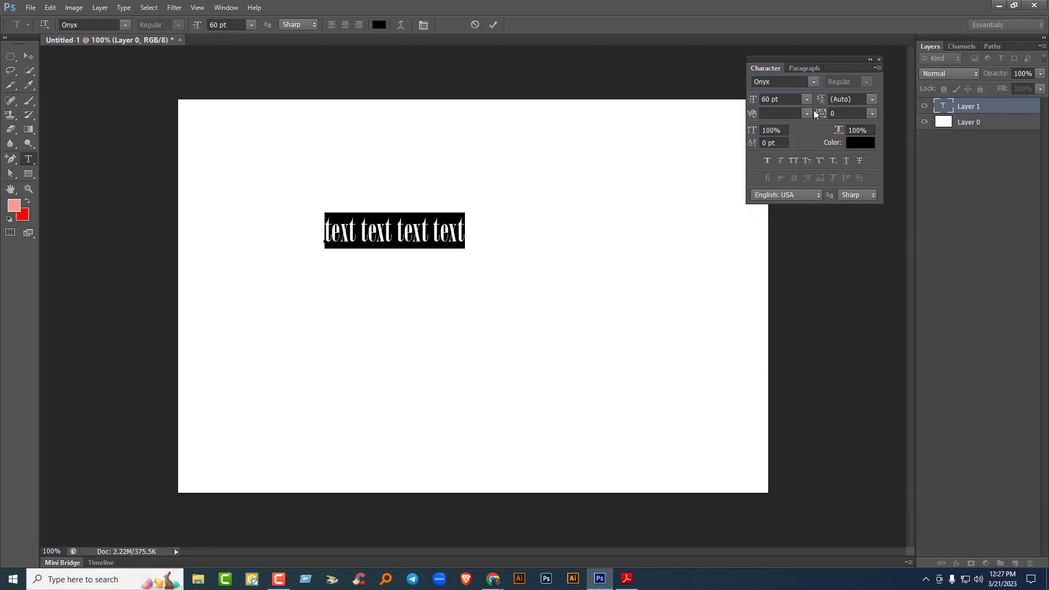
{"action": "left_click", "coordinate": [812, 82]}
{"action": "left_click", "coordinate": [785, 281]}
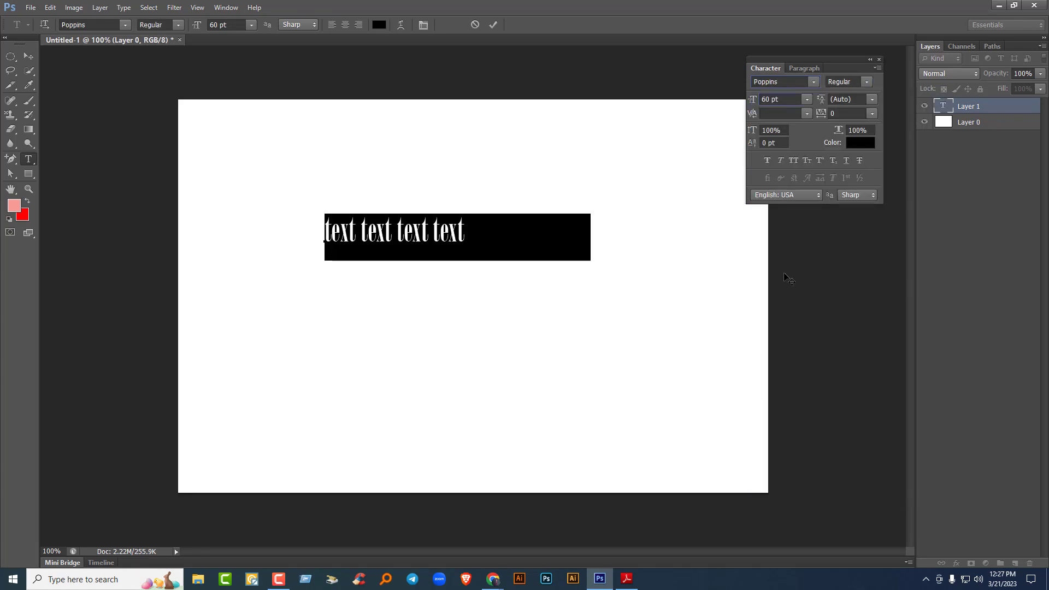
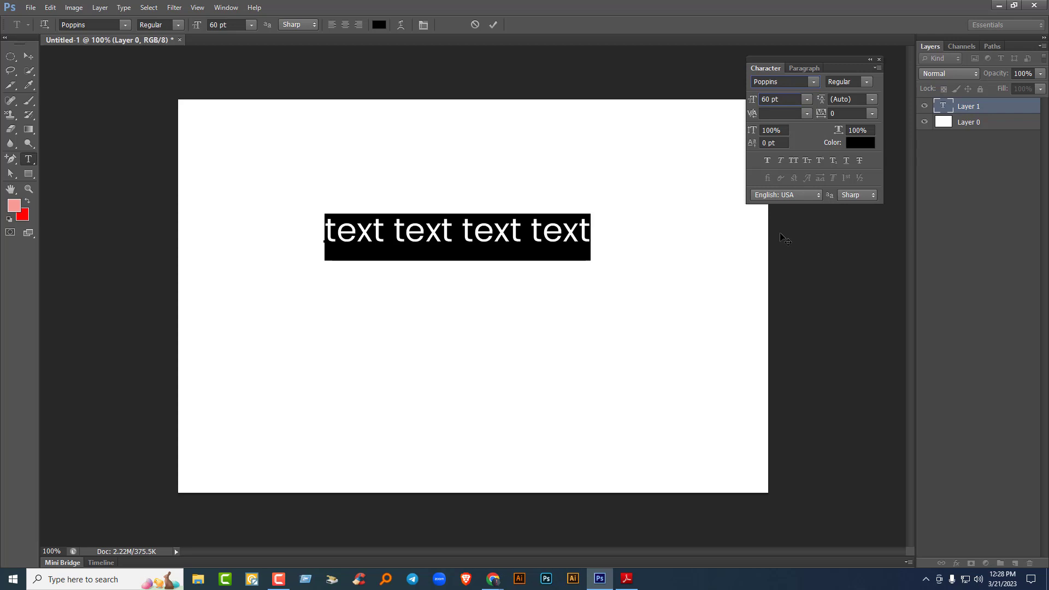
{"action": "left_click", "coordinate": [813, 85]}
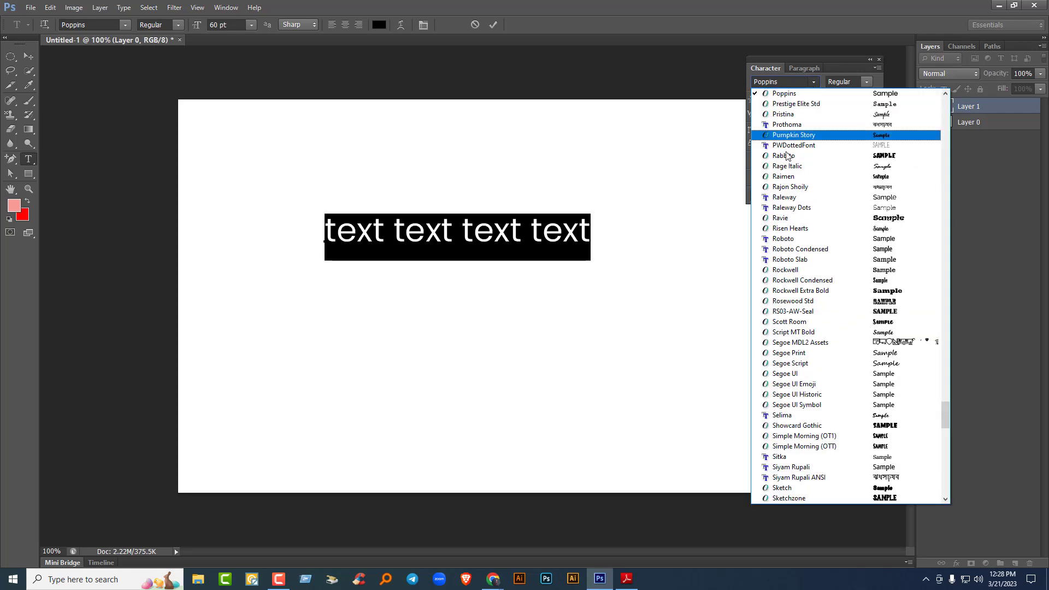
{"action": "left_click", "coordinate": [788, 195]}
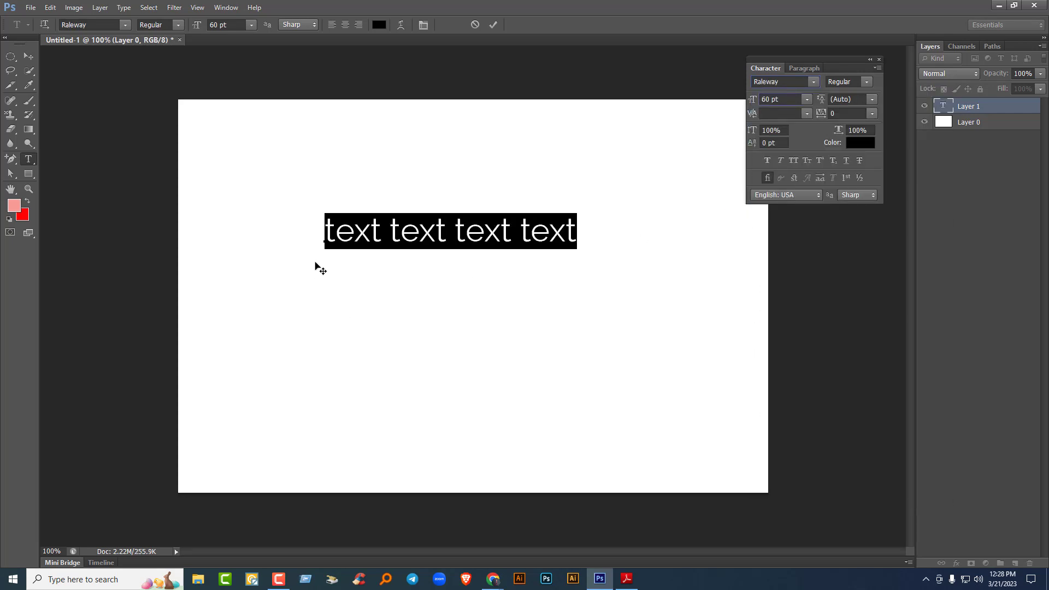
- Try the Raleway styles Thin, ExtraLight Italic, Thin Italic, Light and Light Italic in turn on the selected line
{"action": "left_click", "coordinate": [867, 83]}
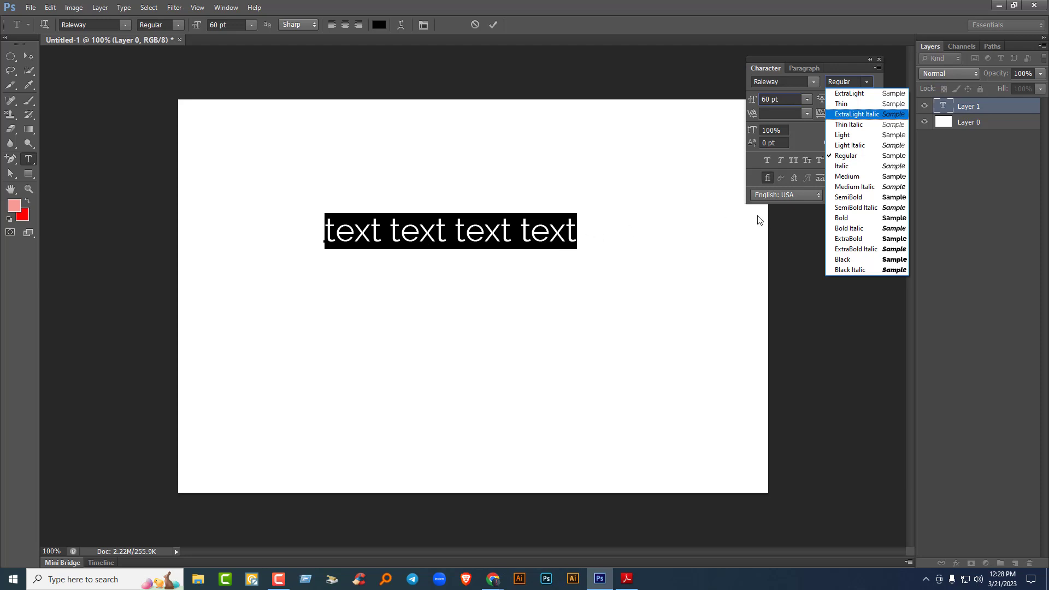
{"action": "left_click", "coordinate": [848, 107]}
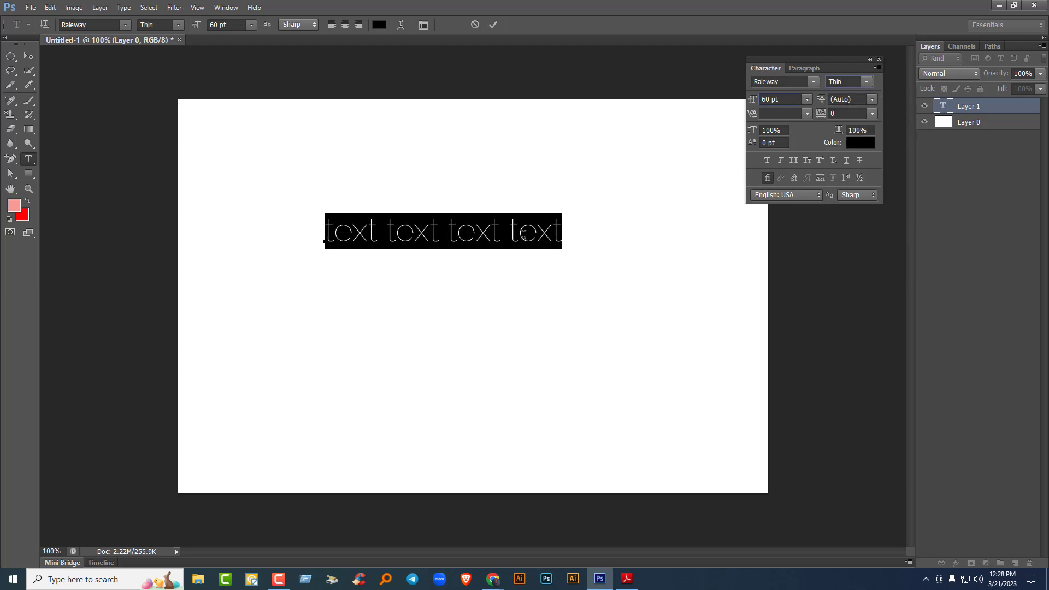
{"action": "left_click", "coordinate": [866, 82]}
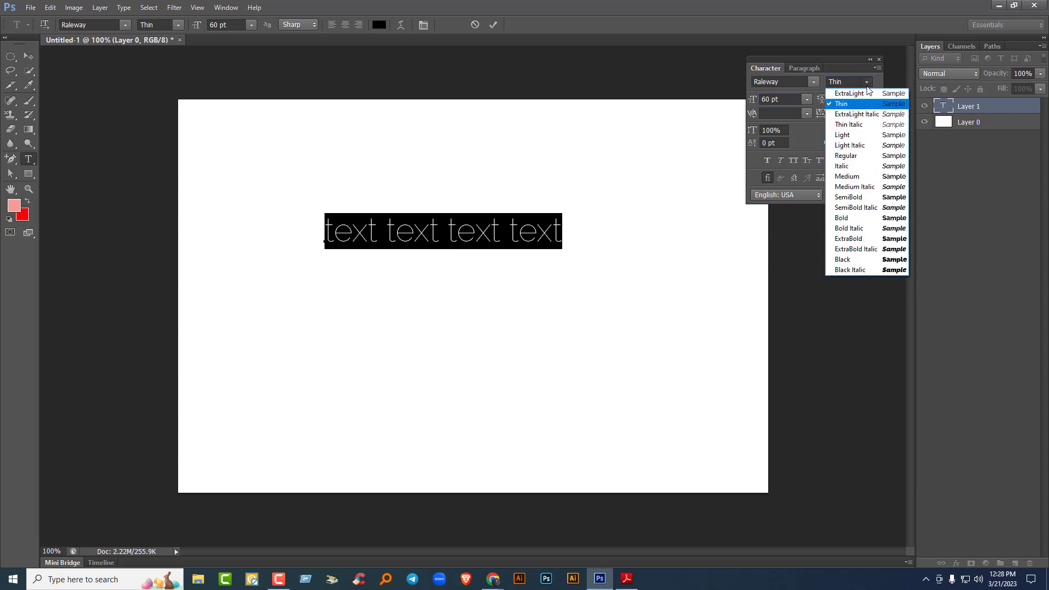
{"action": "left_click", "coordinate": [850, 114]}
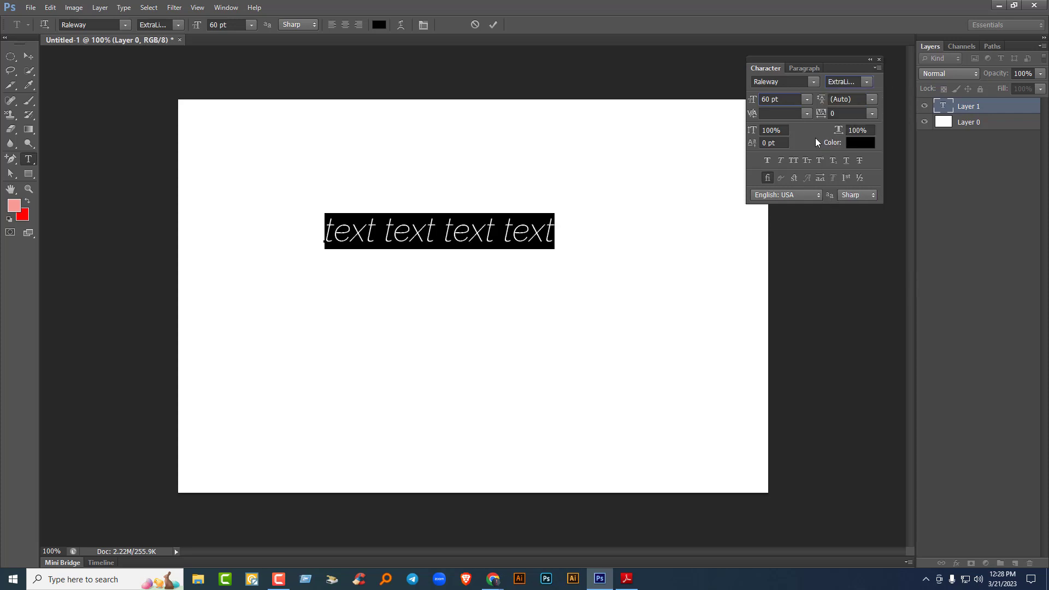
{"action": "left_click", "coordinate": [866, 82]}
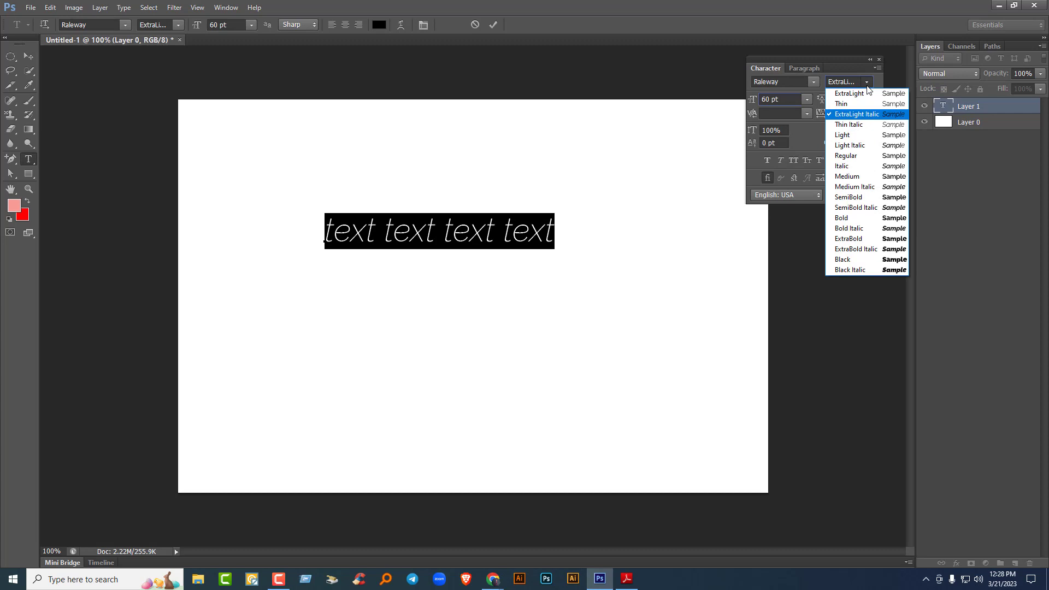
{"action": "left_click", "coordinate": [849, 125]}
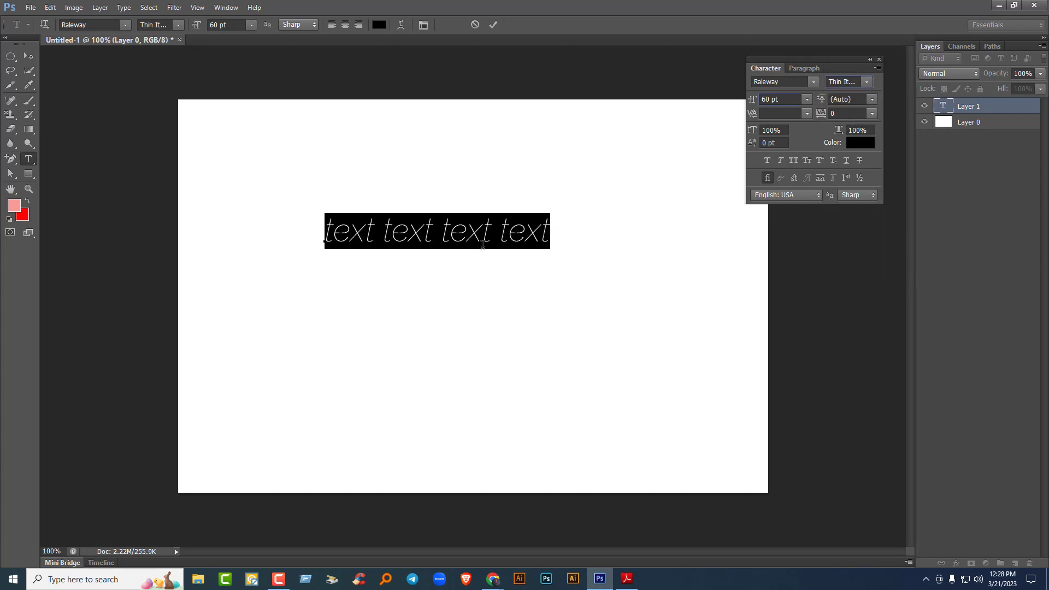
{"action": "left_click", "coordinate": [866, 82]}
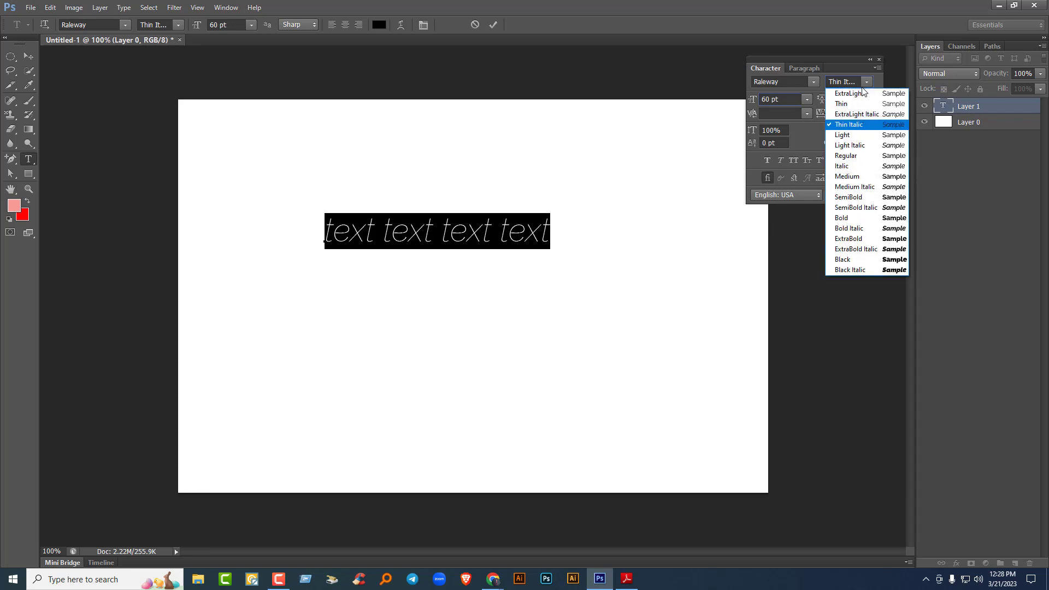
{"action": "left_click", "coordinate": [850, 138]}
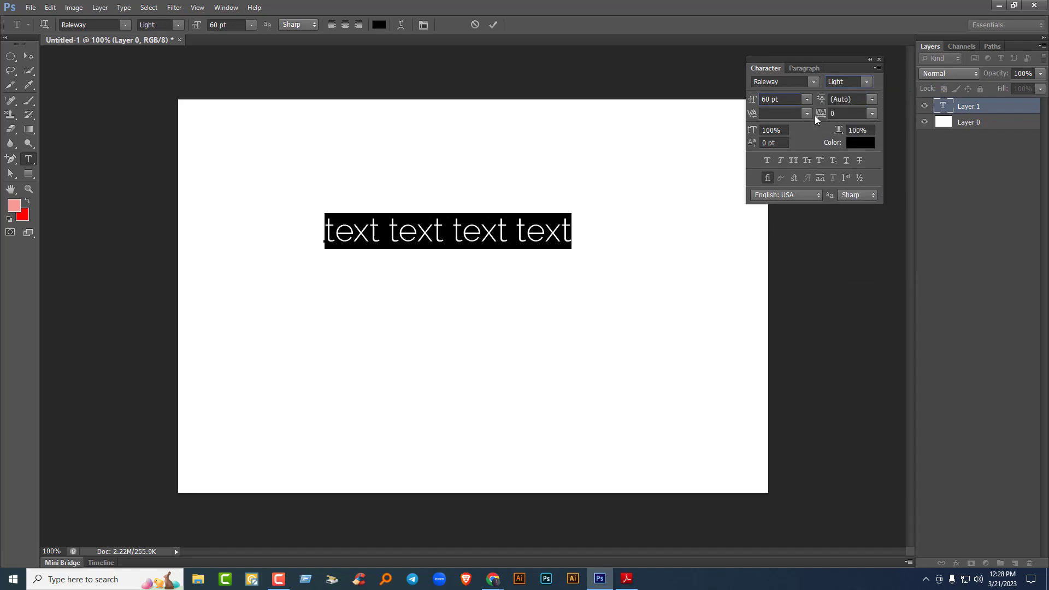
{"action": "left_click", "coordinate": [869, 85]}
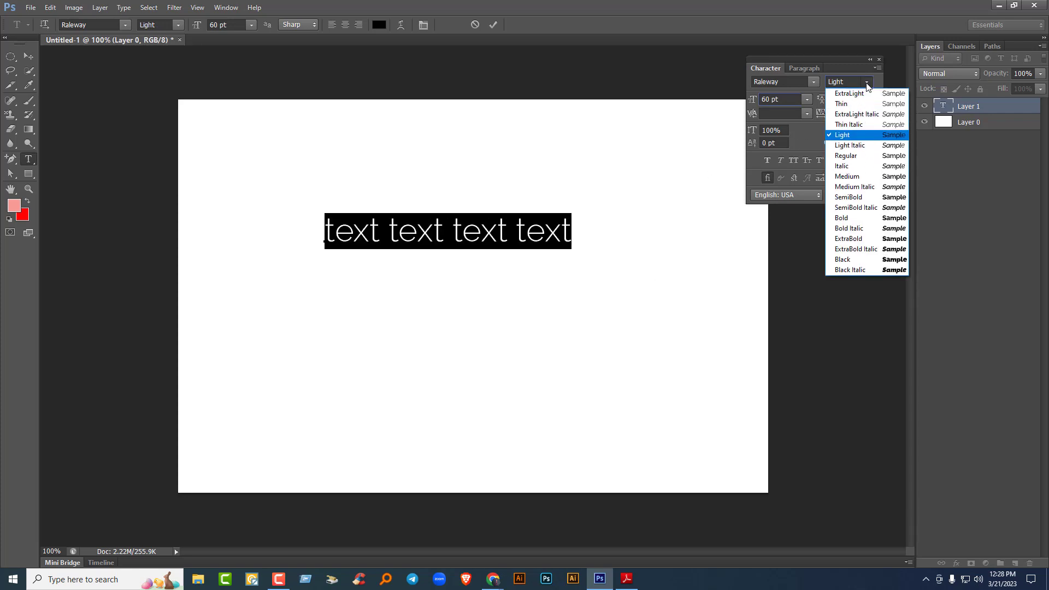
{"action": "left_click", "coordinate": [854, 146]}
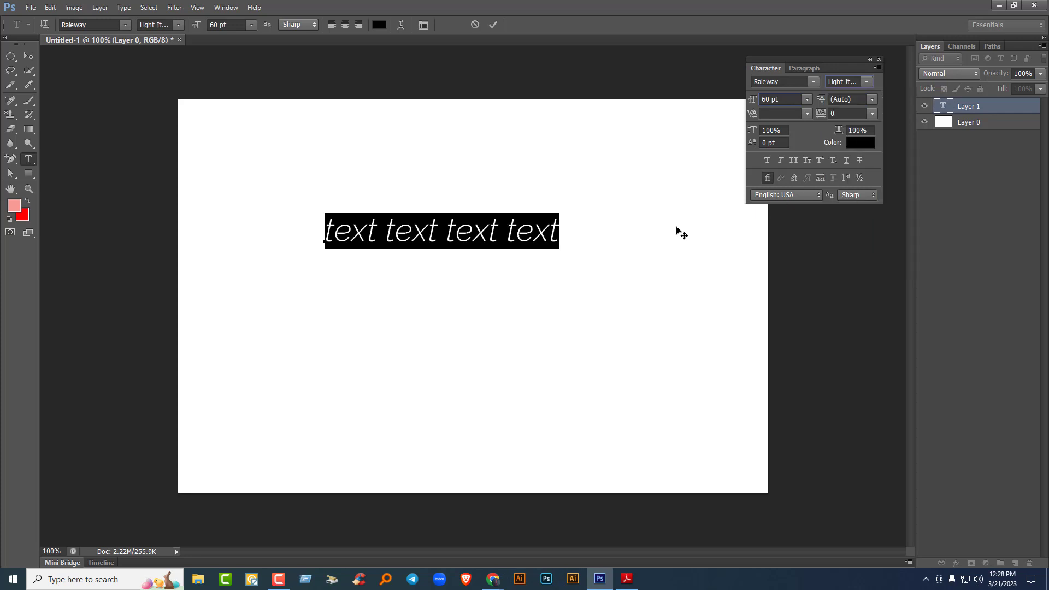
- Try the Bold style on the selected Raleway line and settle on the Black style
{"action": "left_click", "coordinate": [866, 82]}
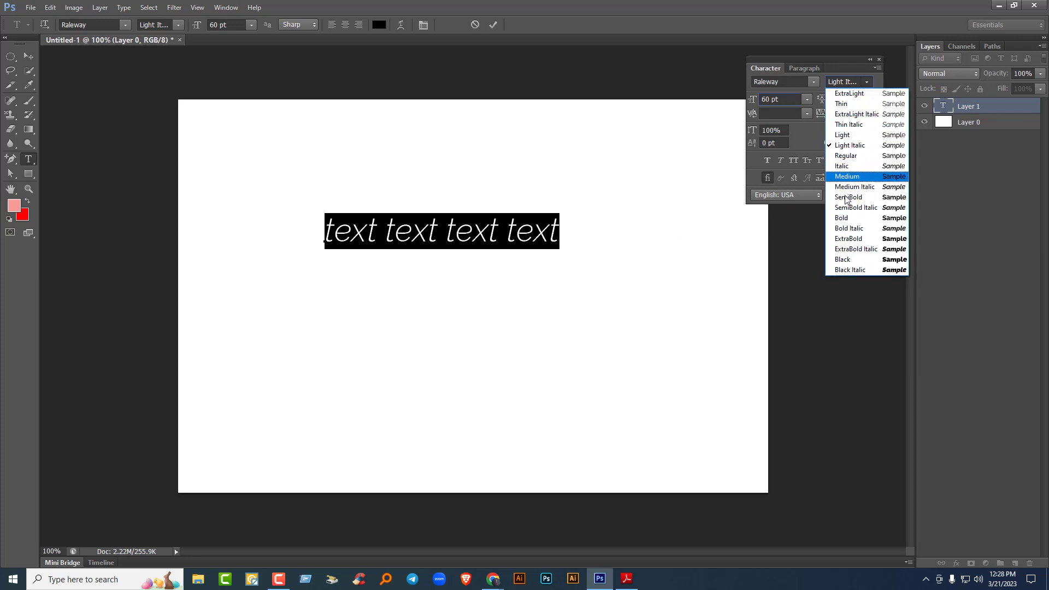
{"action": "left_click", "coordinate": [844, 219]}
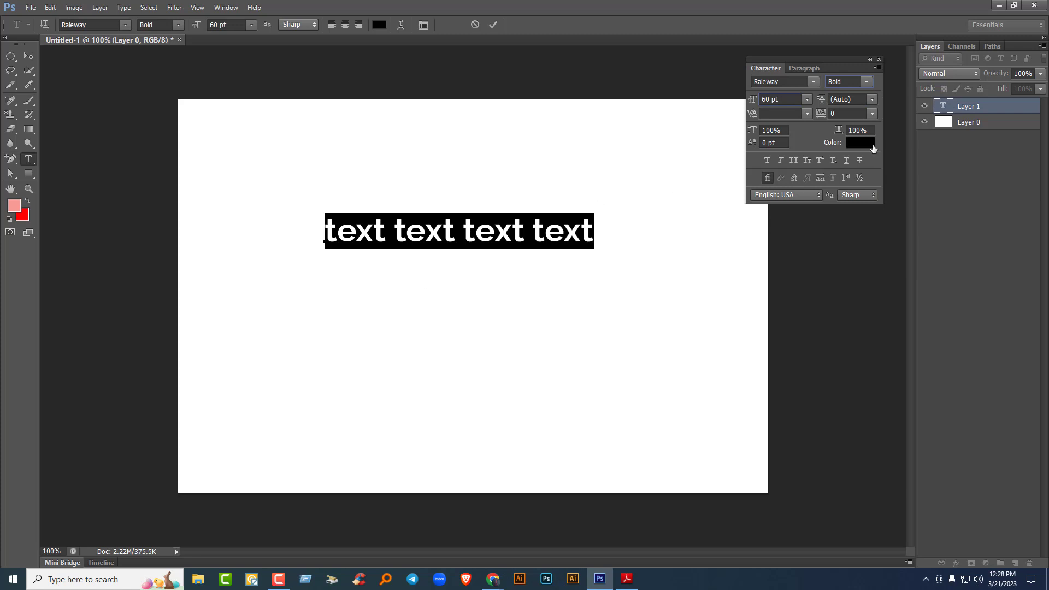
{"action": "left_click", "coordinate": [866, 81]}
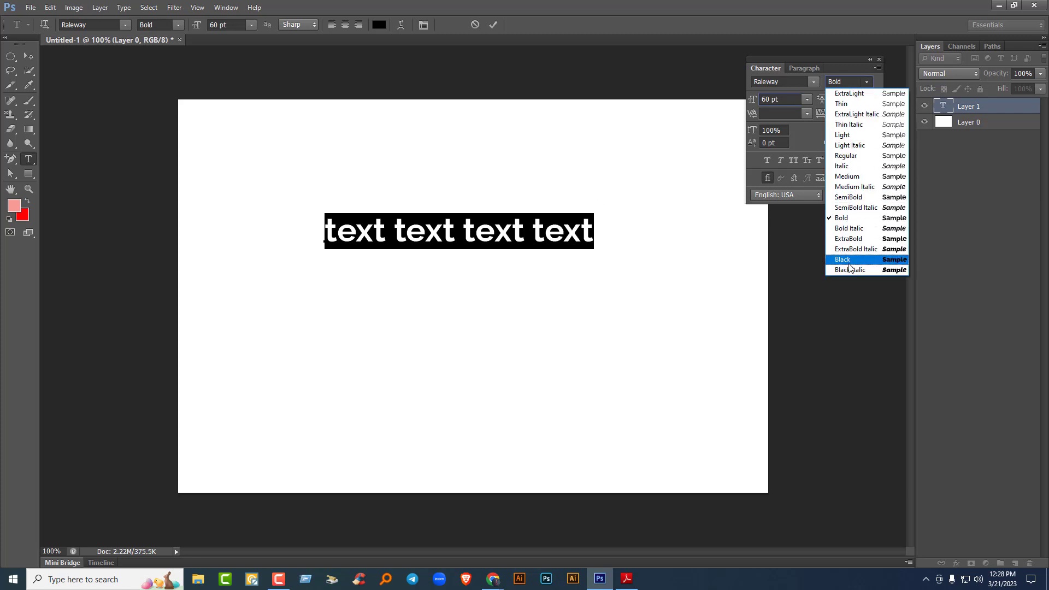
{"action": "left_click", "coordinate": [846, 266]}
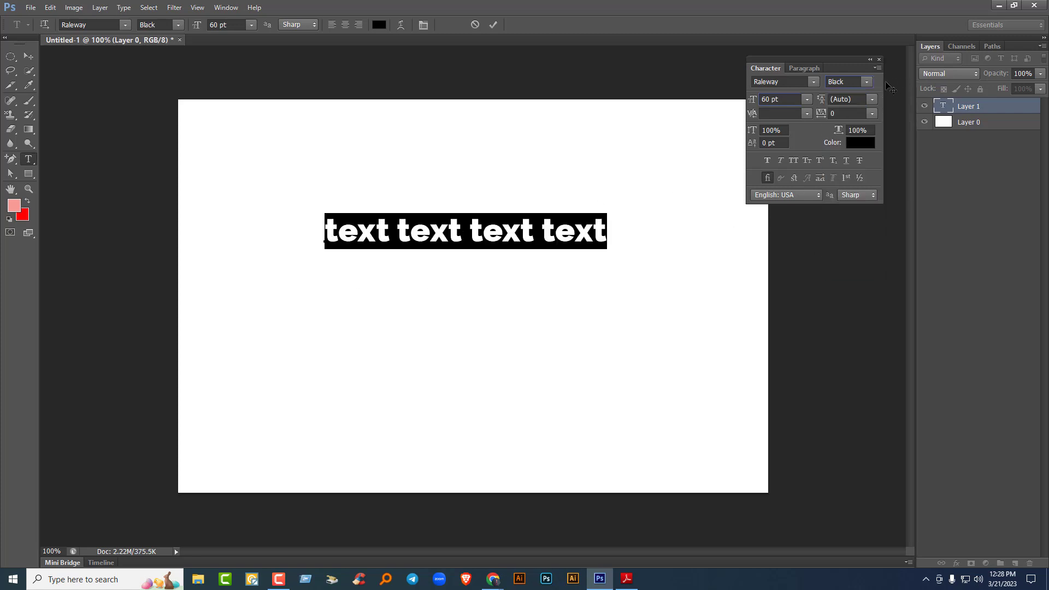
{"action": "left_click", "coordinate": [866, 83]}
{"action": "left_click", "coordinate": [867, 84]}
- Try Faux Bold, Faux Italic and All Caps on the selected line, and turn all three off again
{"action": "left_click", "coordinate": [766, 159]}
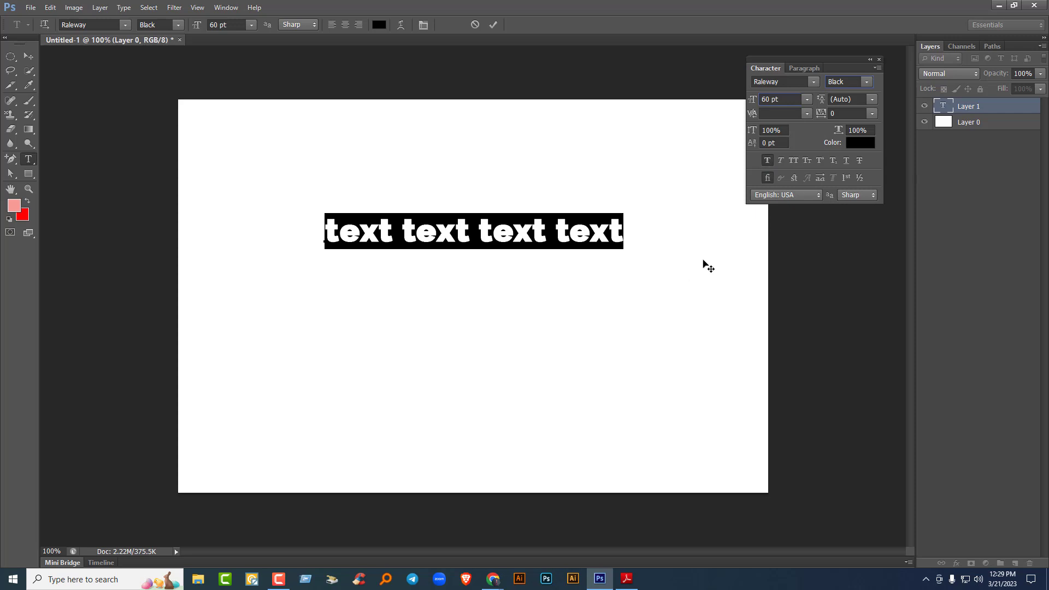
{"action": "left_click", "coordinate": [781, 159]}
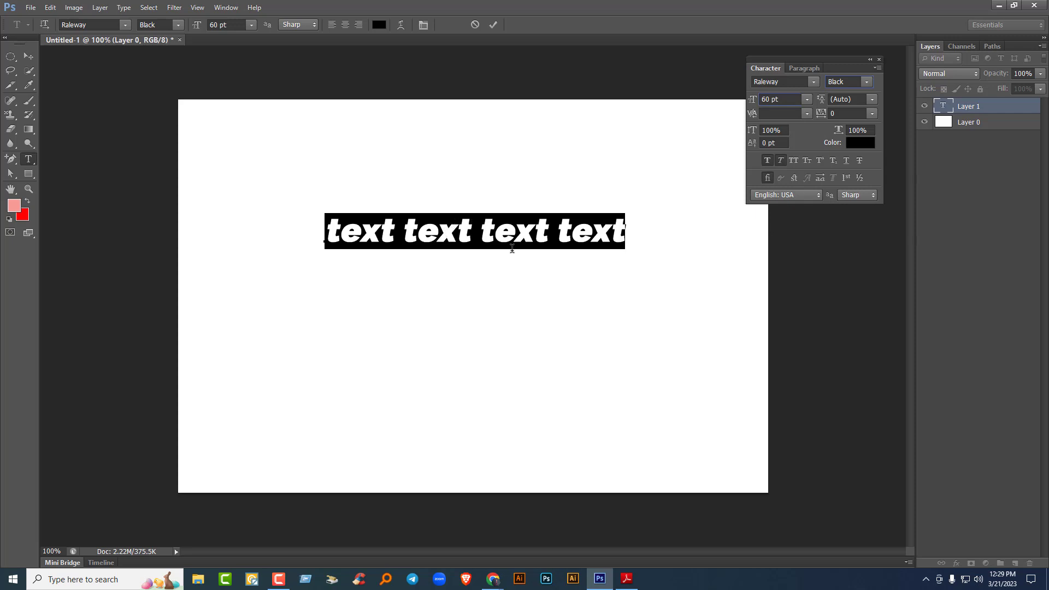
{"action": "left_click", "coordinate": [793, 160]}
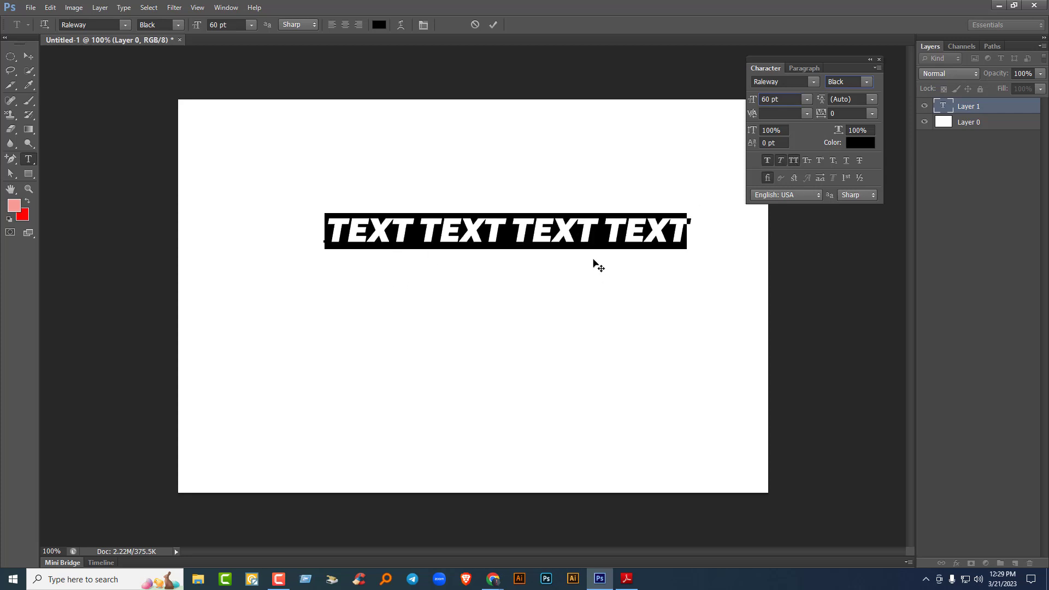
{"action": "left_click", "coordinate": [794, 160]}
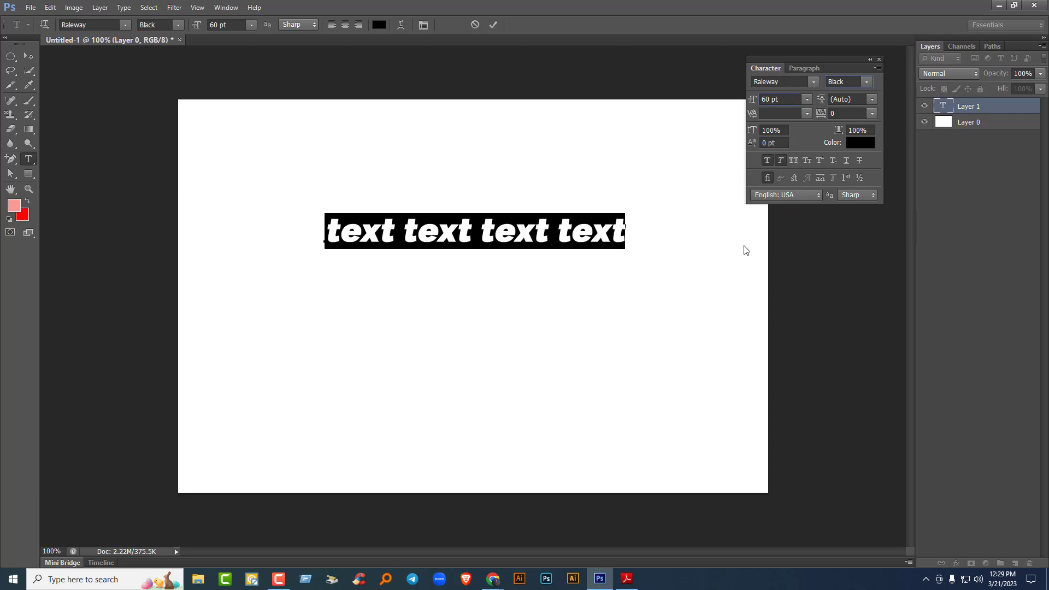
{"action": "left_click", "coordinate": [781, 160]}
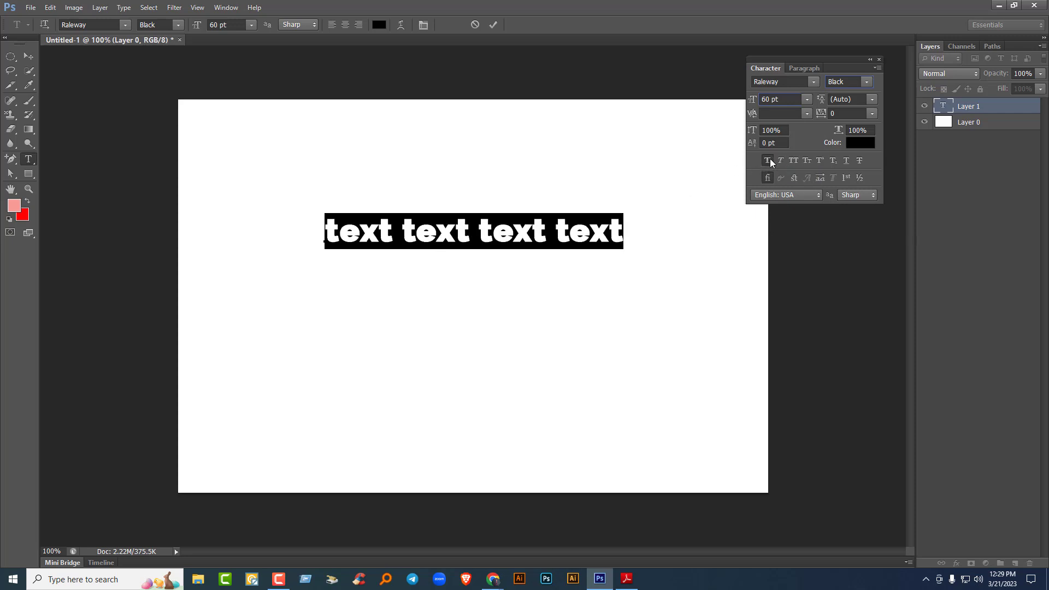
{"action": "left_click", "coordinate": [768, 161]}
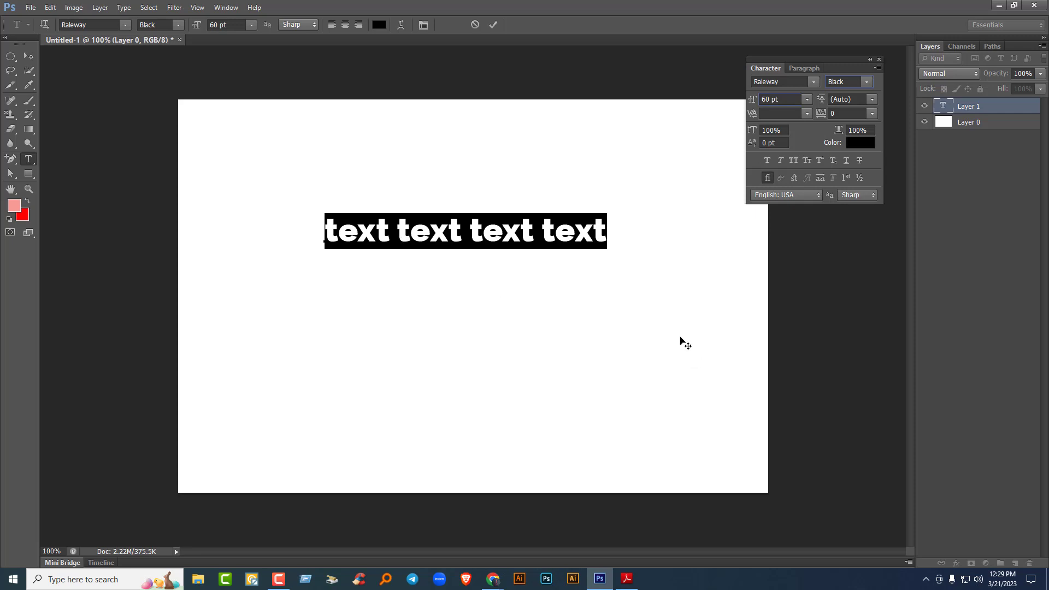
- Try the Segoe UI and Stencil fonts in turn on the selected text line
{"action": "left_click", "coordinate": [867, 83]}
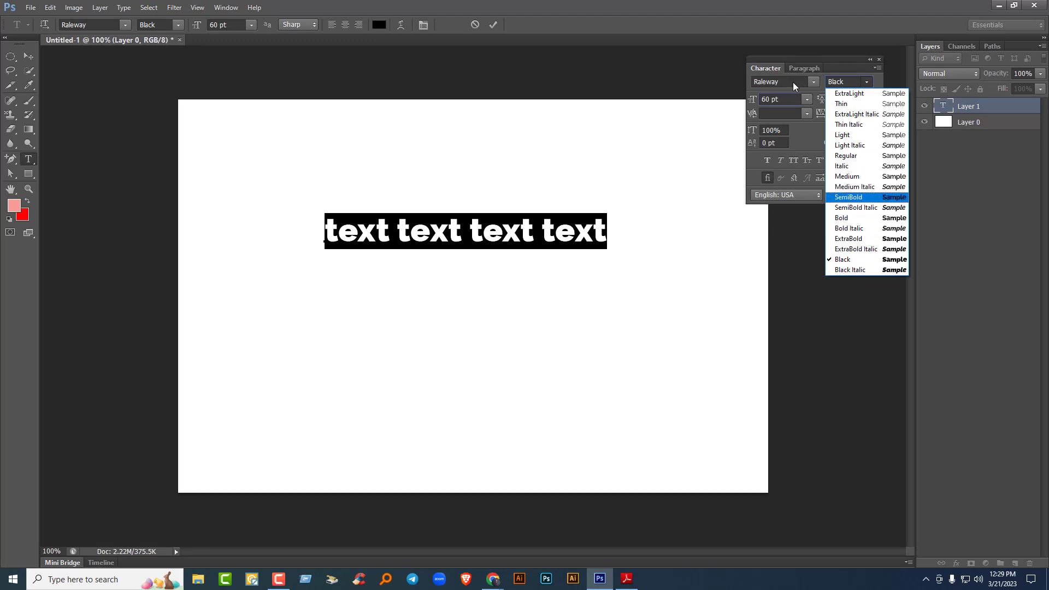
{"action": "left_click", "coordinate": [812, 83]}
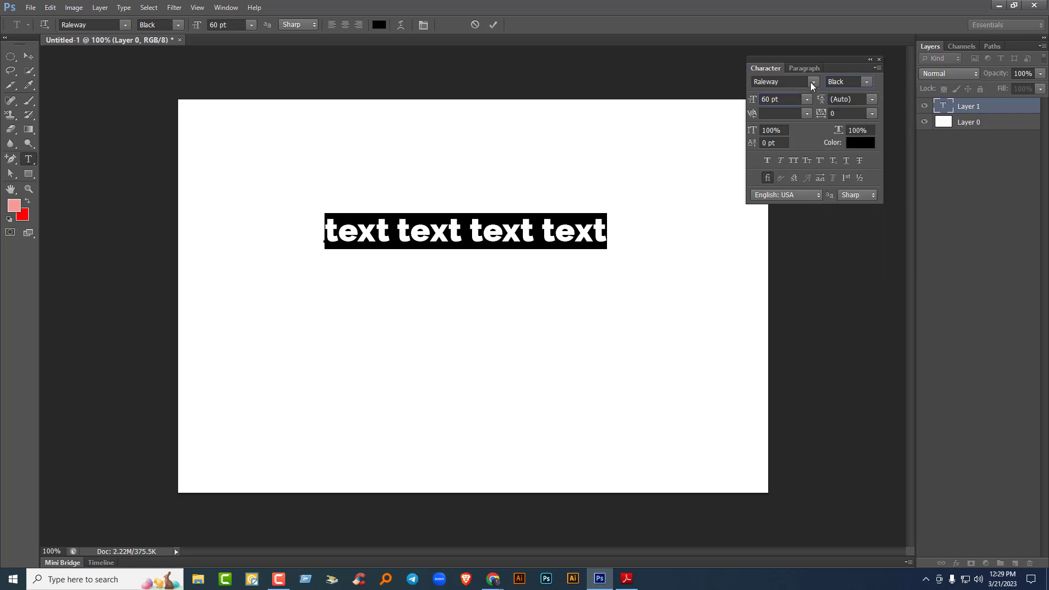
{"action": "left_click", "coordinate": [834, 271]}
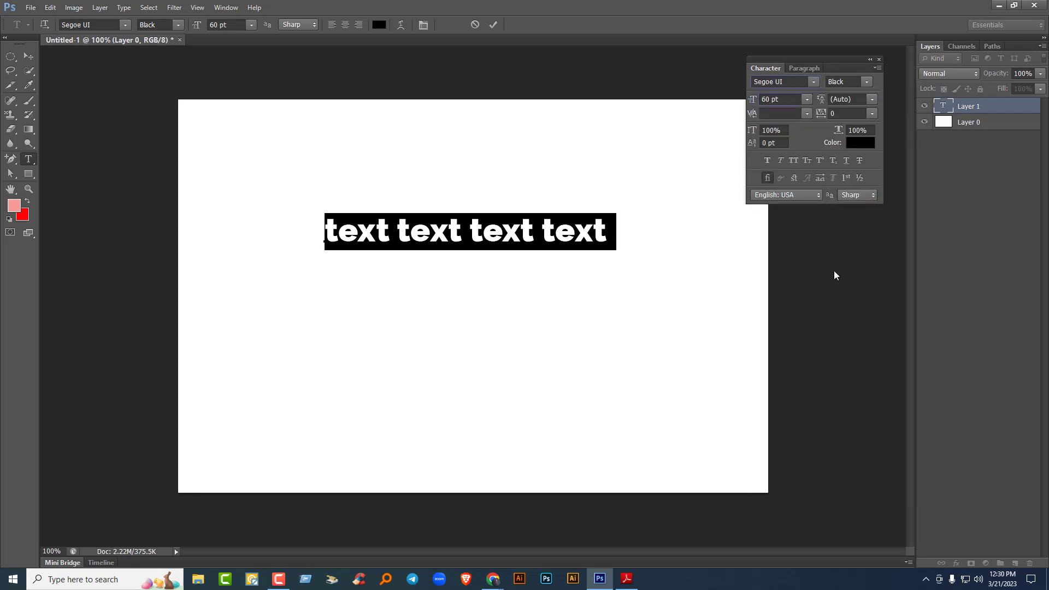
{"action": "left_click", "coordinate": [866, 83]}
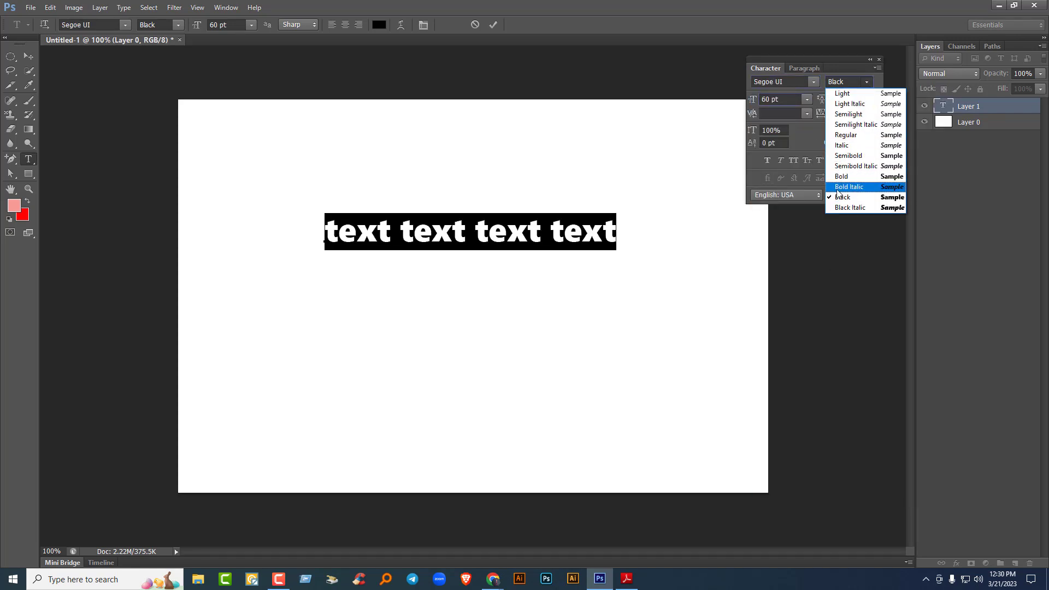
{"action": "left_click", "coordinate": [809, 83]}
{"action": "left_click", "coordinate": [809, 83]}
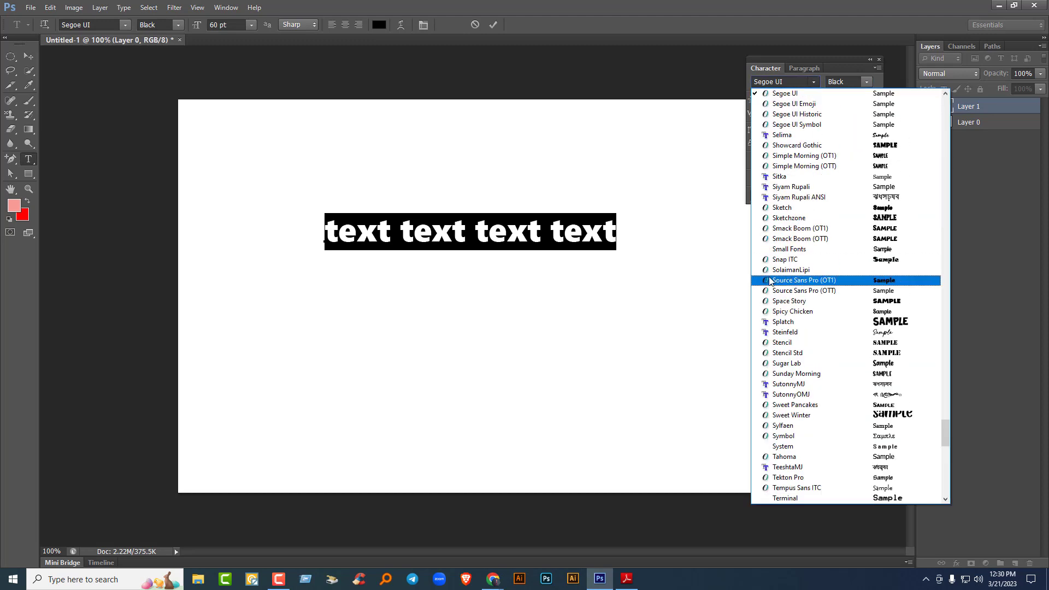
{"action": "left_click", "coordinate": [802, 345]}
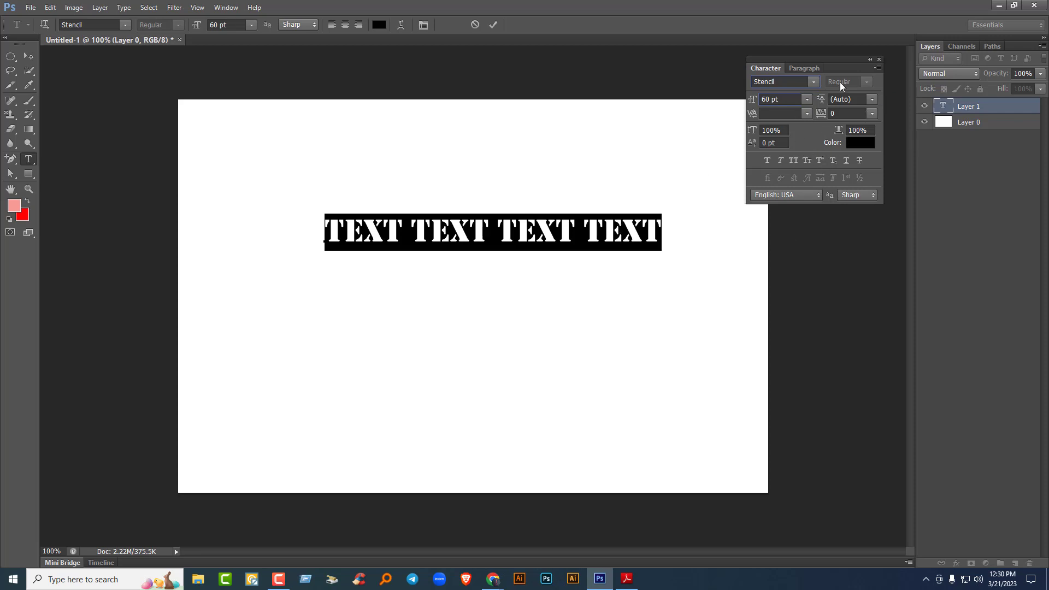
- Reselect the whole text line and set its font family to Roboto
{"action": "left_click", "coordinate": [591, 241]}
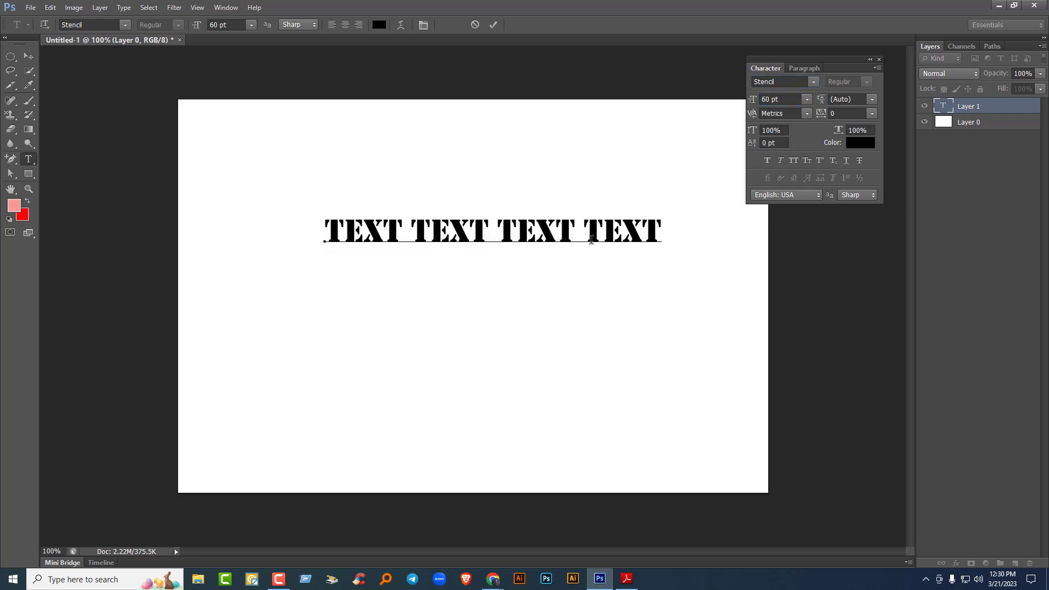
{"action": "key", "text": "ctrl+a"}
{"action": "left_click", "coordinate": [794, 82]}
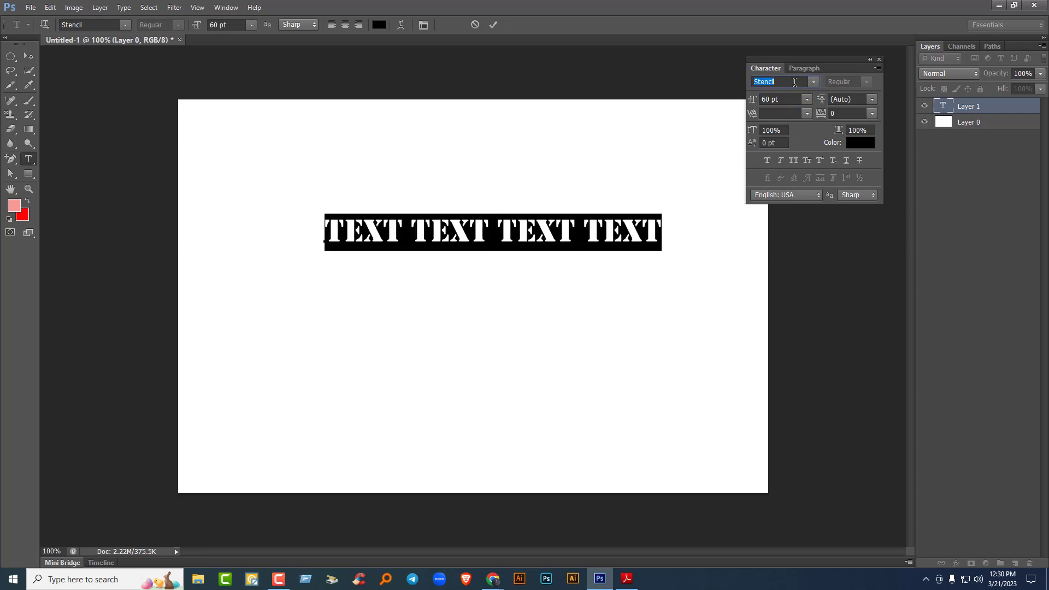
{"action": "type", "text": "Roboto"}
{"action": "key", "text": "Return"}
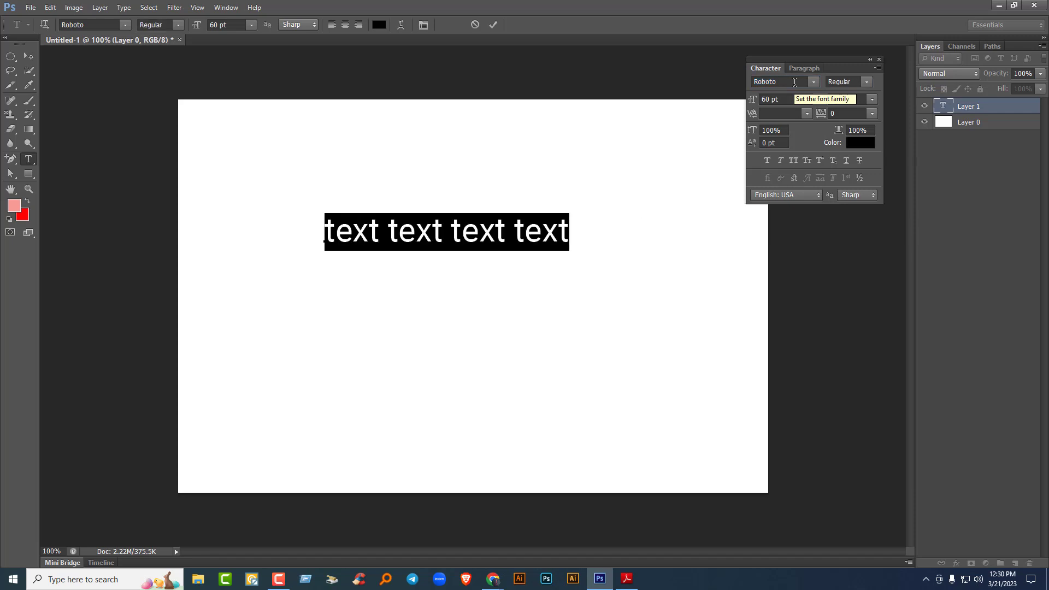
- Try the Roboto styles Thin and Italic on the selected line and settle on Bold
{"action": "left_click", "coordinate": [865, 82]}
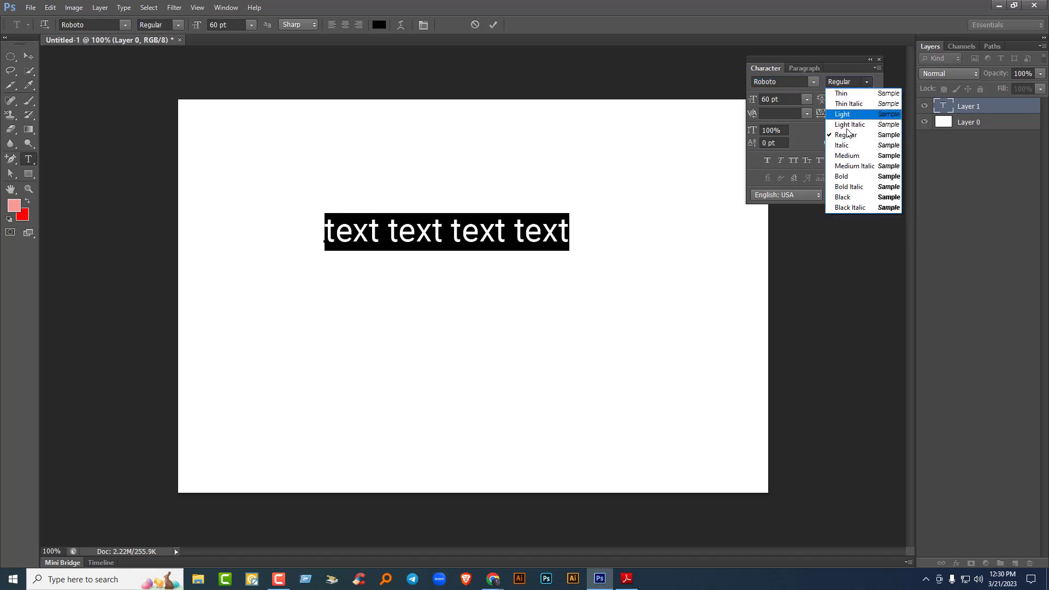
{"action": "left_click", "coordinate": [860, 95]}
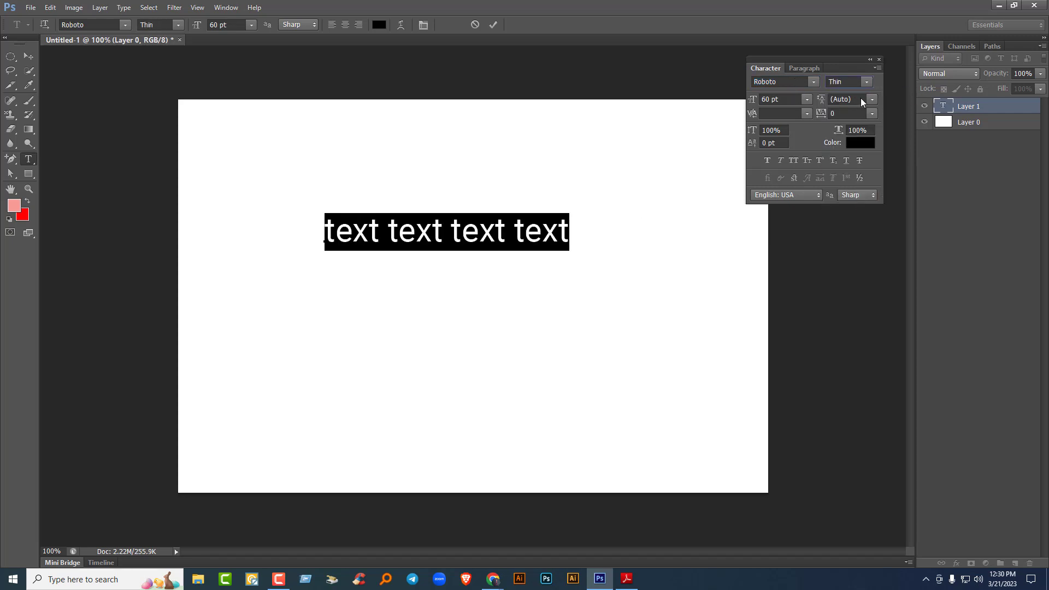
{"action": "left_click", "coordinate": [866, 83]}
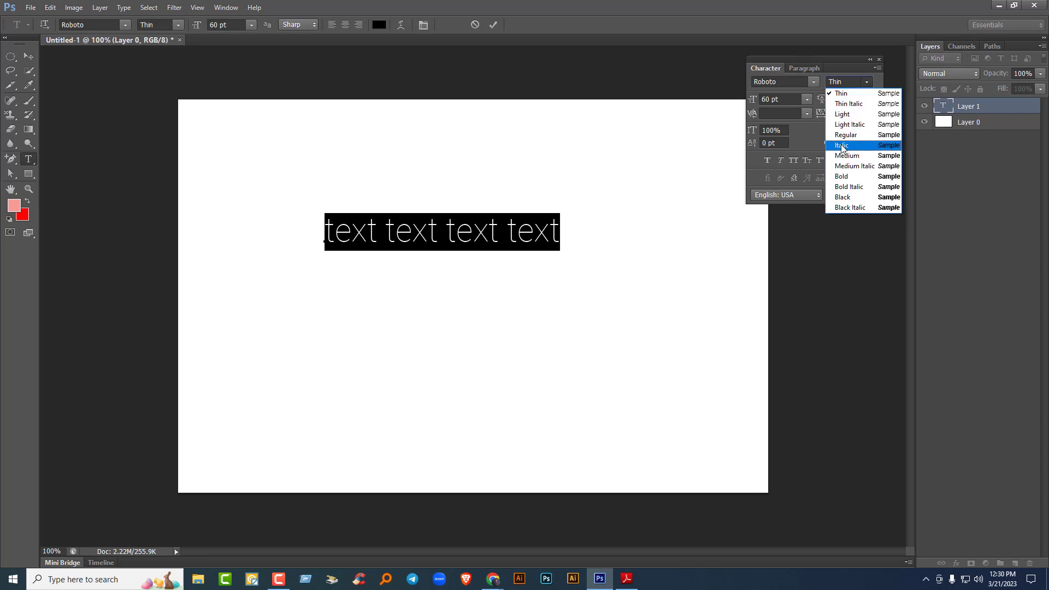
{"action": "left_click", "coordinate": [842, 145]}
{"action": "left_click", "coordinate": [866, 83]}
{"action": "left_click", "coordinate": [844, 175]}
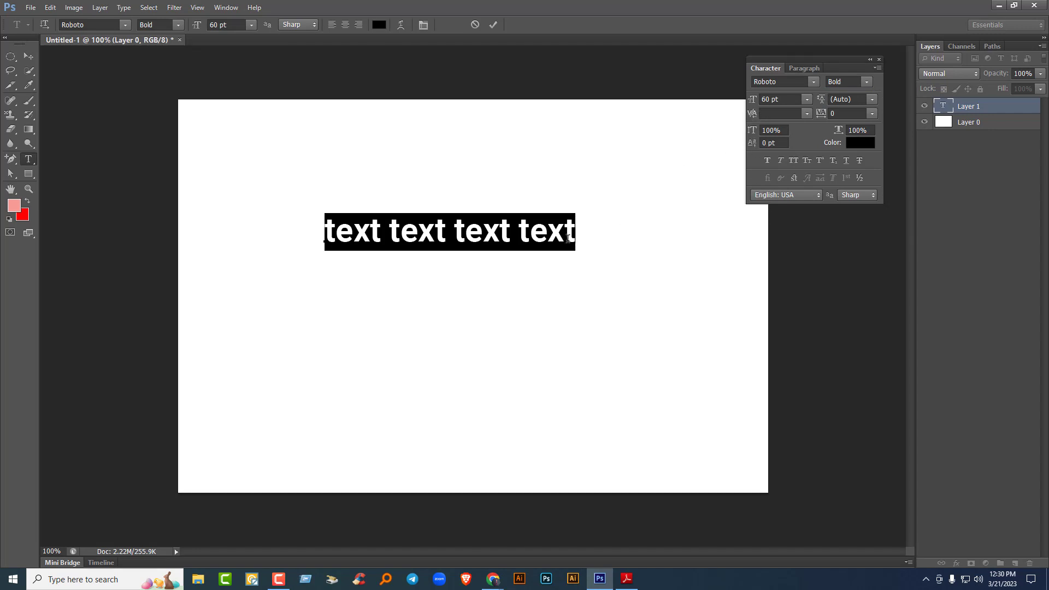
- Try kerning values of 10, 50, 100 and 200 between the "e" and "x" of the third word
{"action": "left_click", "coordinate": [529, 235]}
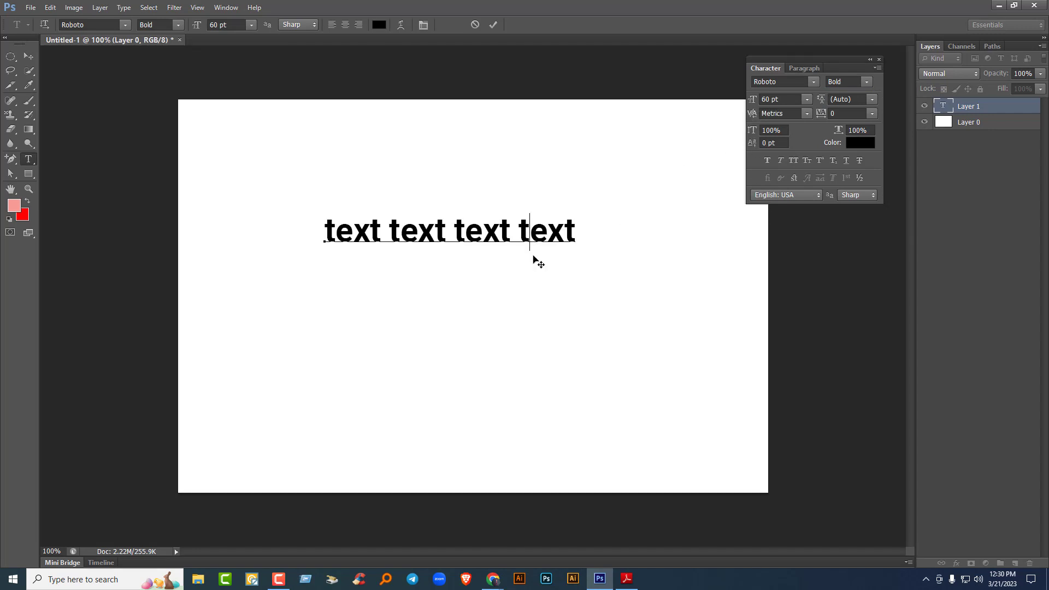
{"action": "left_click_drag", "start_coordinate": [546, 233], "coordinate": [537, 234]}
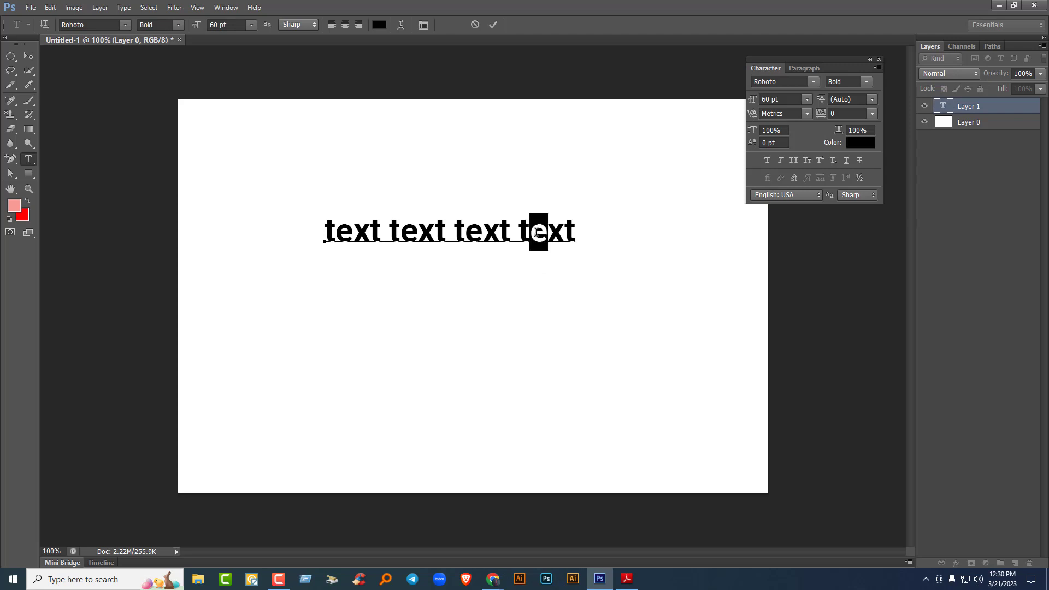
{"action": "left_click", "coordinate": [526, 232]}
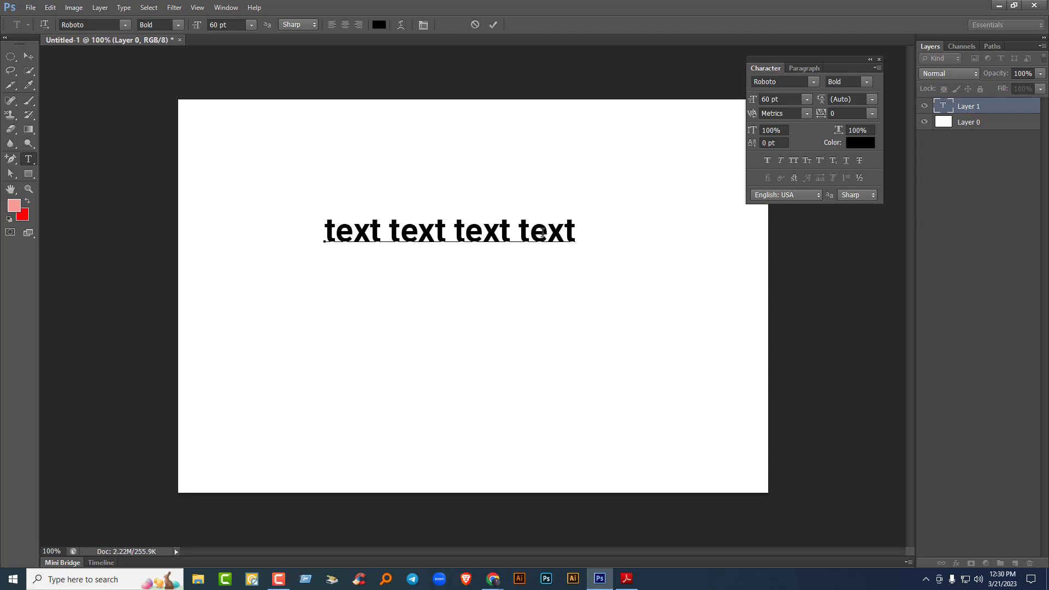
{"action": "left_click", "coordinate": [484, 232]}
{"action": "left_click", "coordinate": [806, 113]}
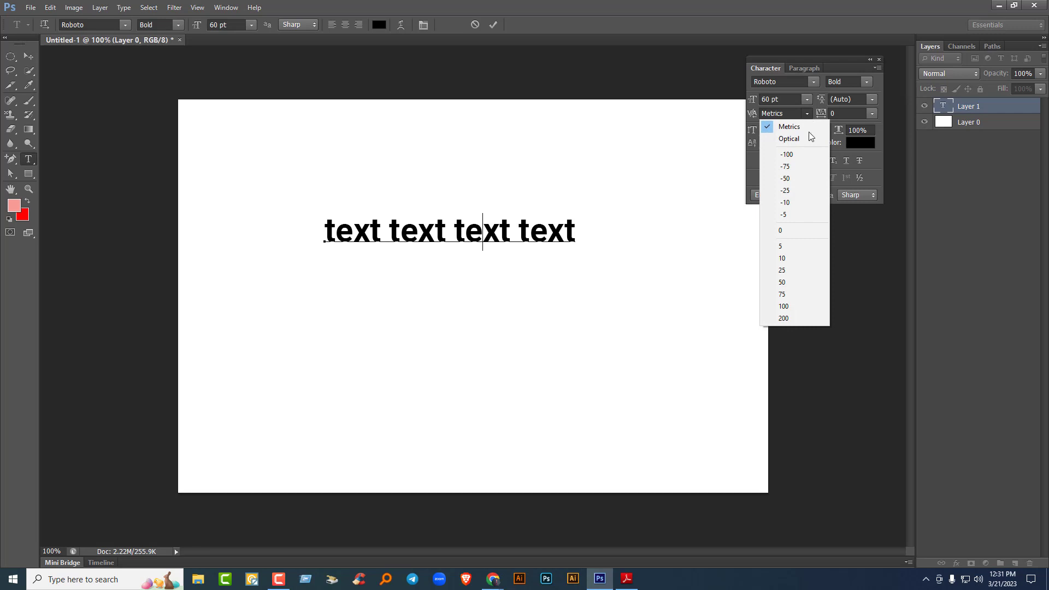
{"action": "left_click", "coordinate": [788, 259]}
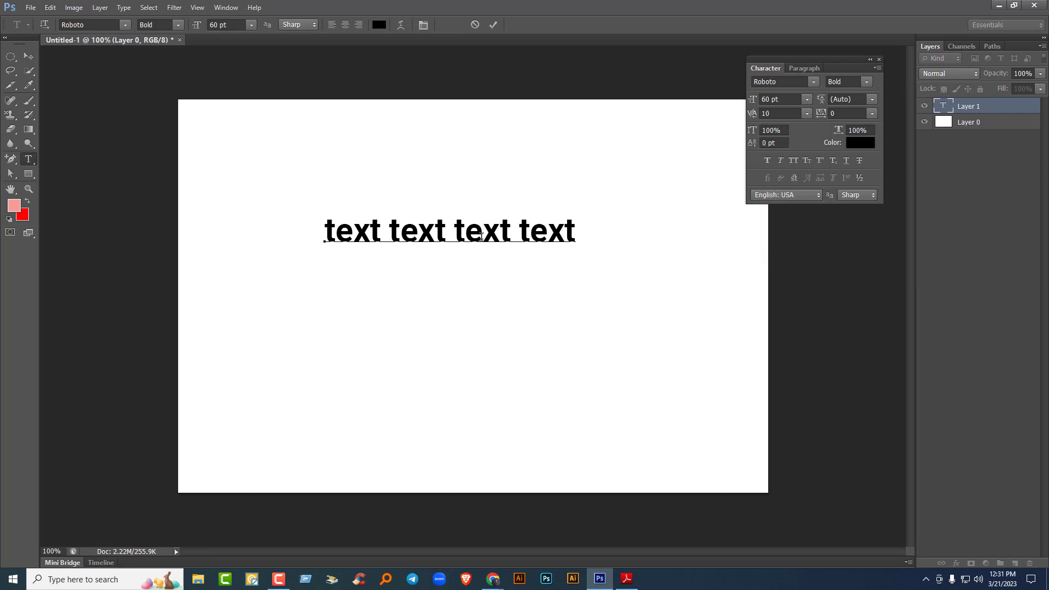
{"action": "left_click", "coordinate": [807, 114]}
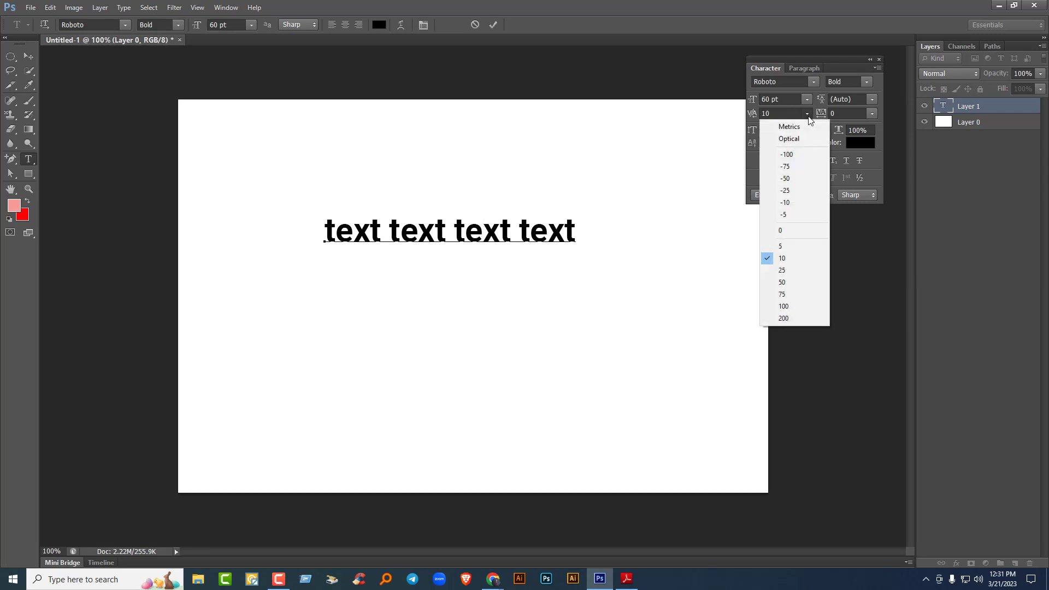
{"action": "left_click", "coordinate": [788, 282]}
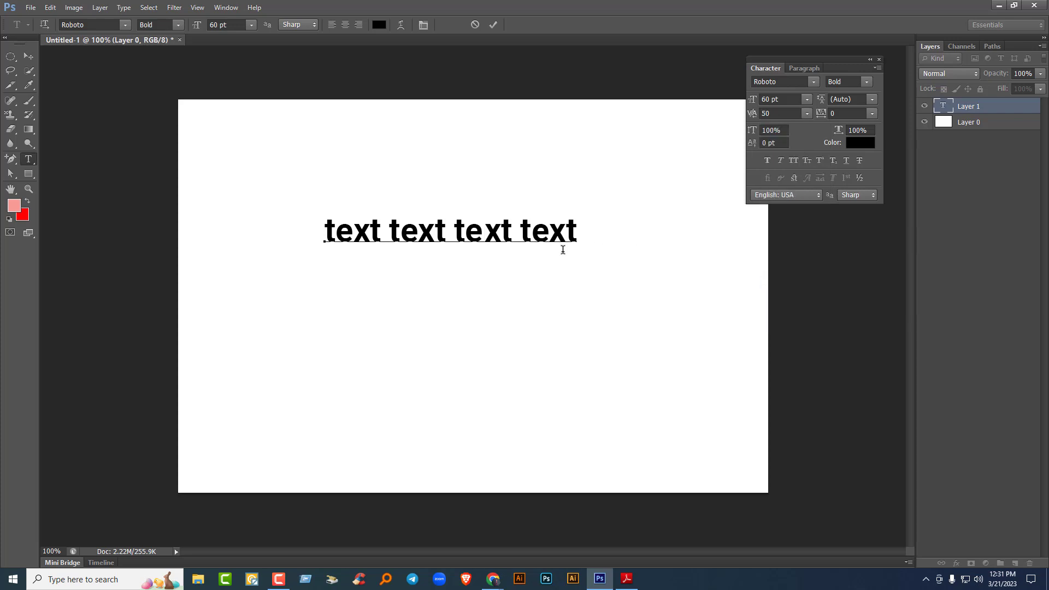
{"action": "left_click", "coordinate": [807, 113]}
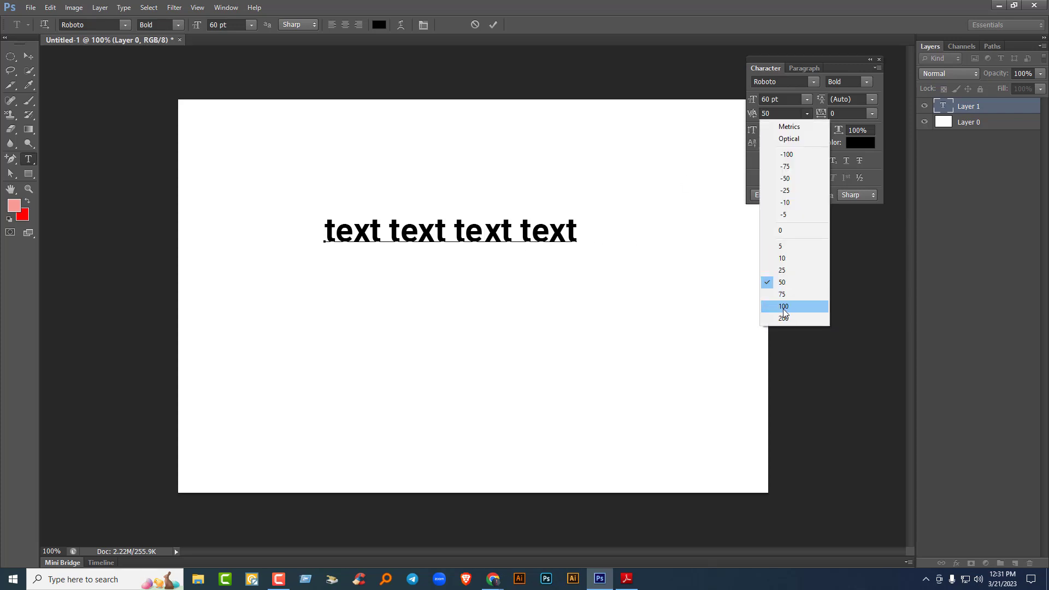
{"action": "left_click", "coordinate": [784, 306]}
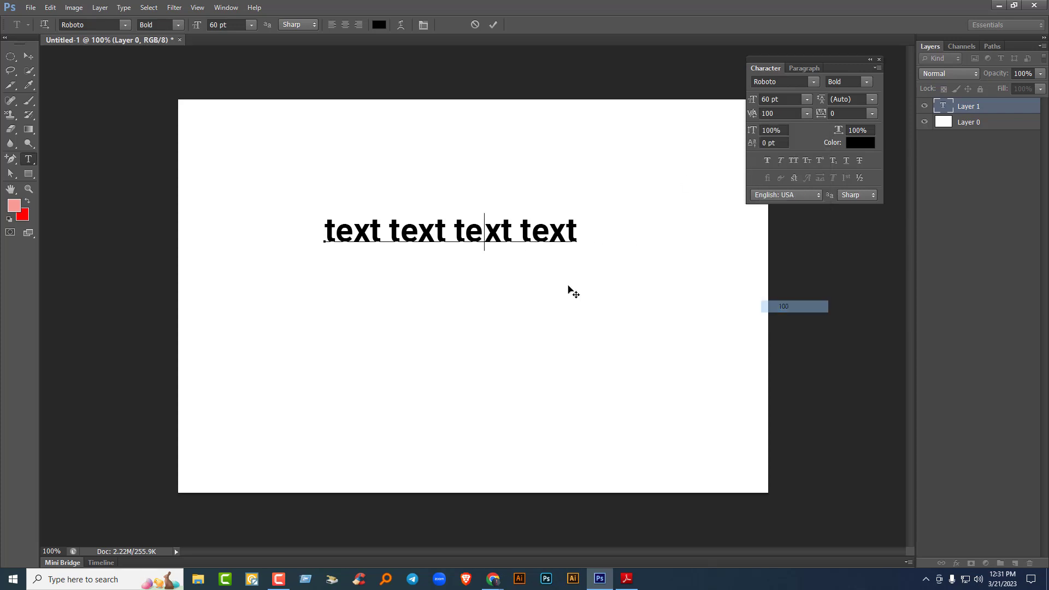
{"action": "left_click", "coordinate": [807, 113]}
{"action": "left_click", "coordinate": [788, 317]}
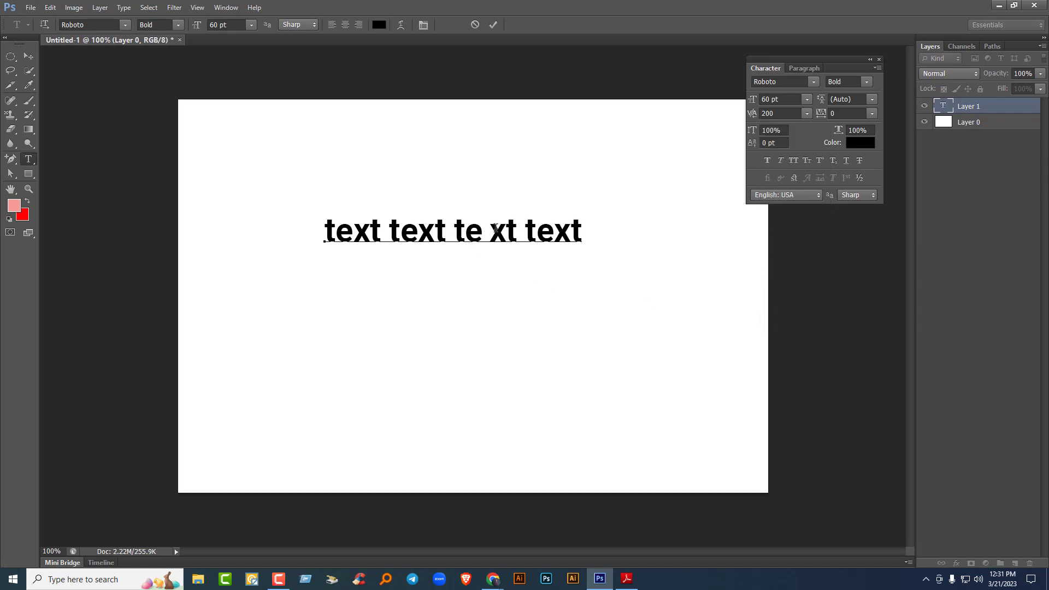
- Try kerning of 500 and -500 between the third word's "e" and "x", and set it to 0
{"action": "left_click", "coordinate": [785, 114]}
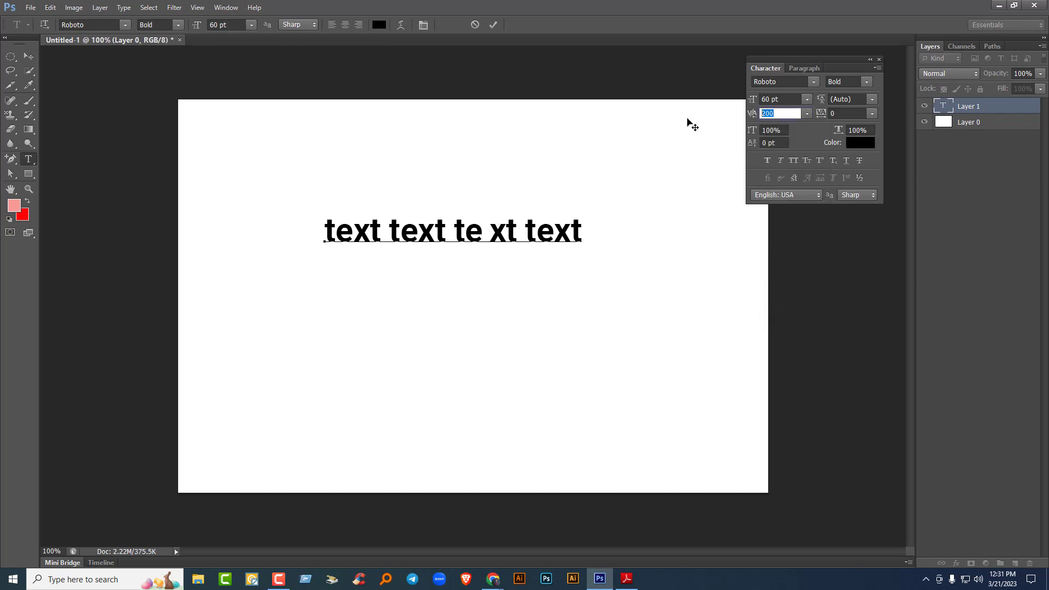
{"action": "type", "text": "500"}
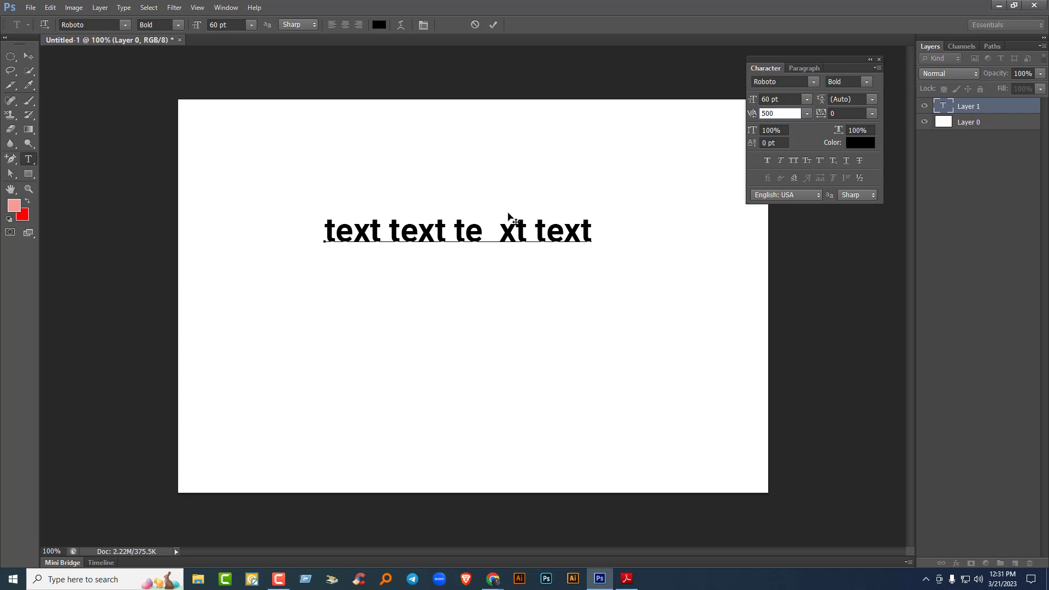
{"action": "key", "text": "Return"}
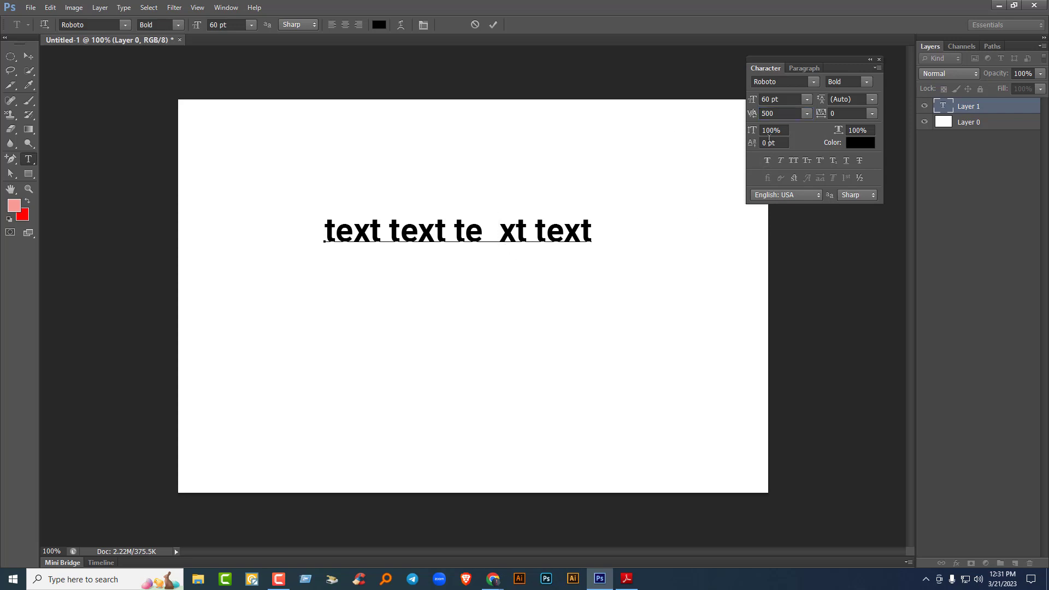
{"action": "left_click", "coordinate": [778, 113]}
{"action": "type", "text": "-"}
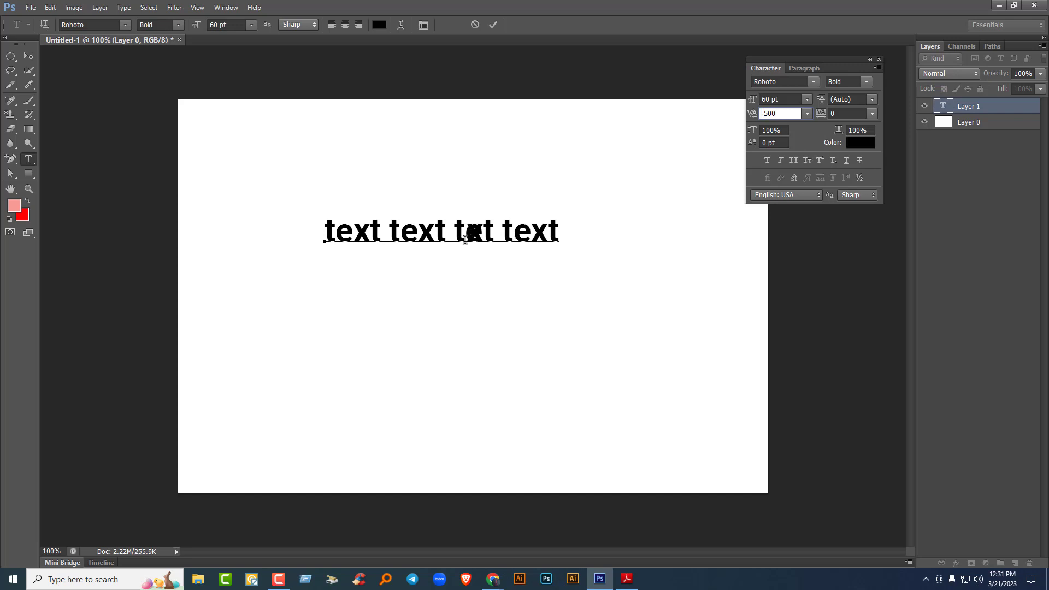
{"action": "left_click", "coordinate": [806, 113]}
{"action": "left_click", "coordinate": [792, 230]}
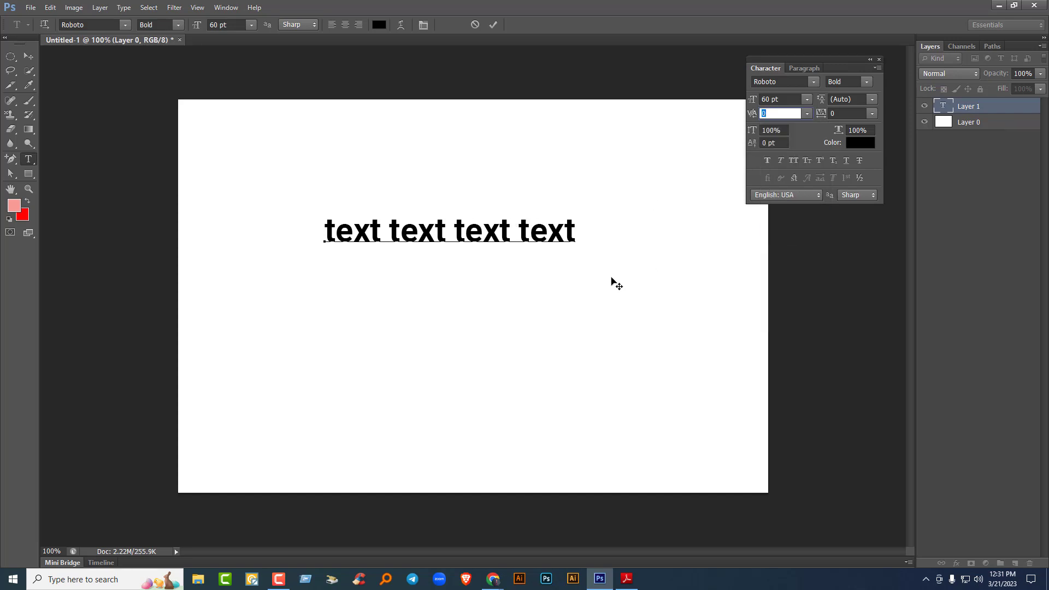
- Select the whole text line and try tracking values of 25 and 100, settling on 200
{"action": "left_click", "coordinate": [485, 231]}
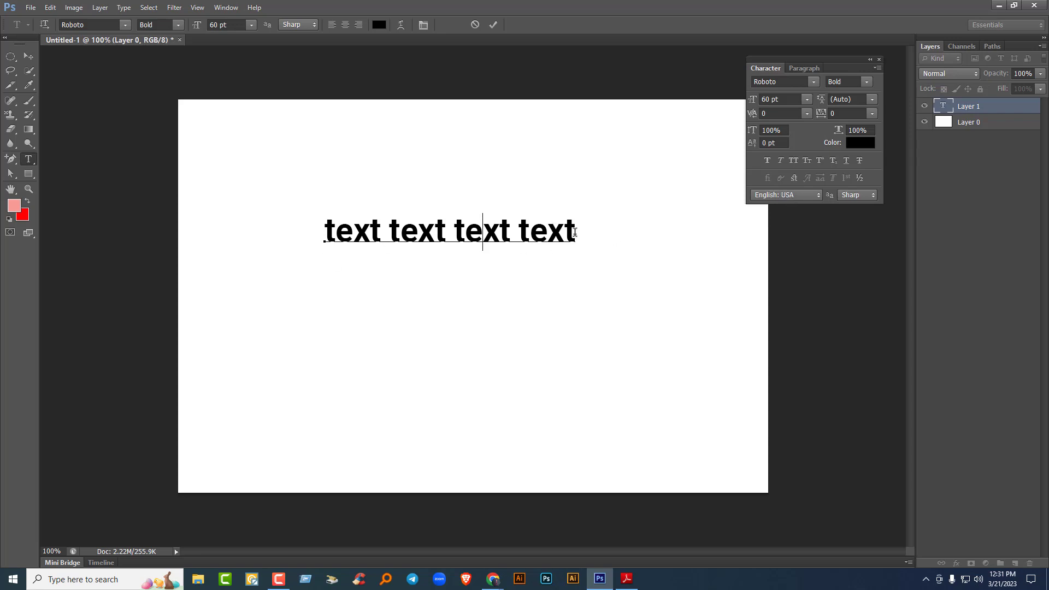
{"action": "left_click_drag", "start_coordinate": [575, 232], "coordinate": [324, 229]}
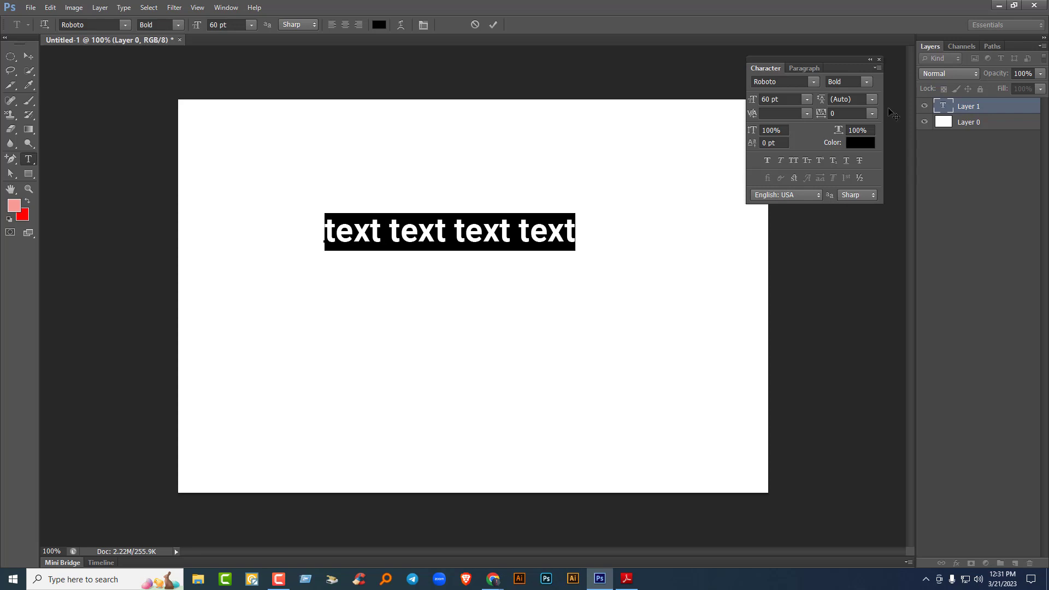
{"action": "left_click", "coordinate": [871, 114]}
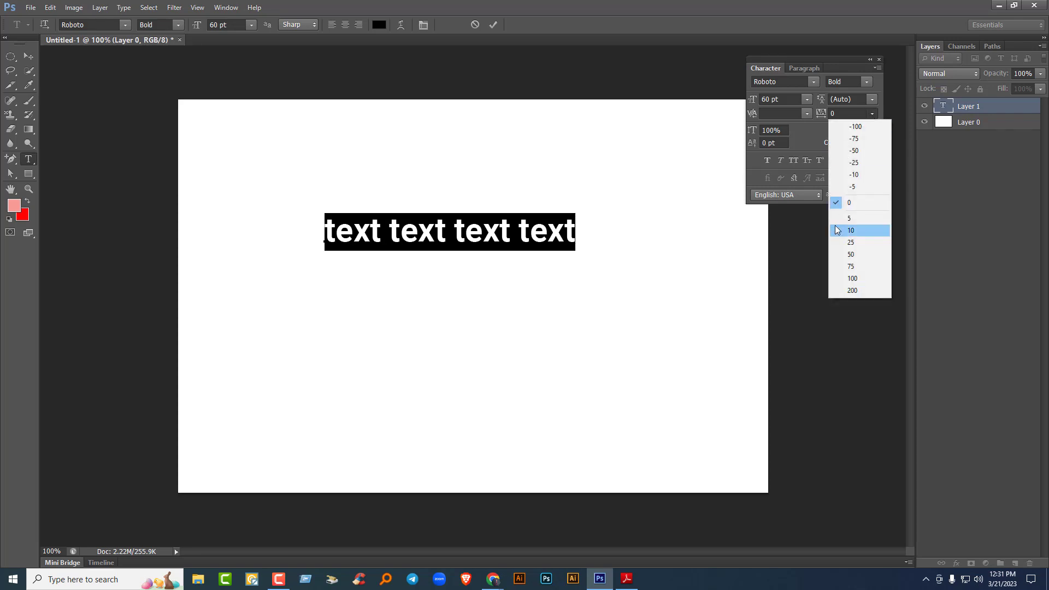
{"action": "left_click", "coordinate": [851, 242]}
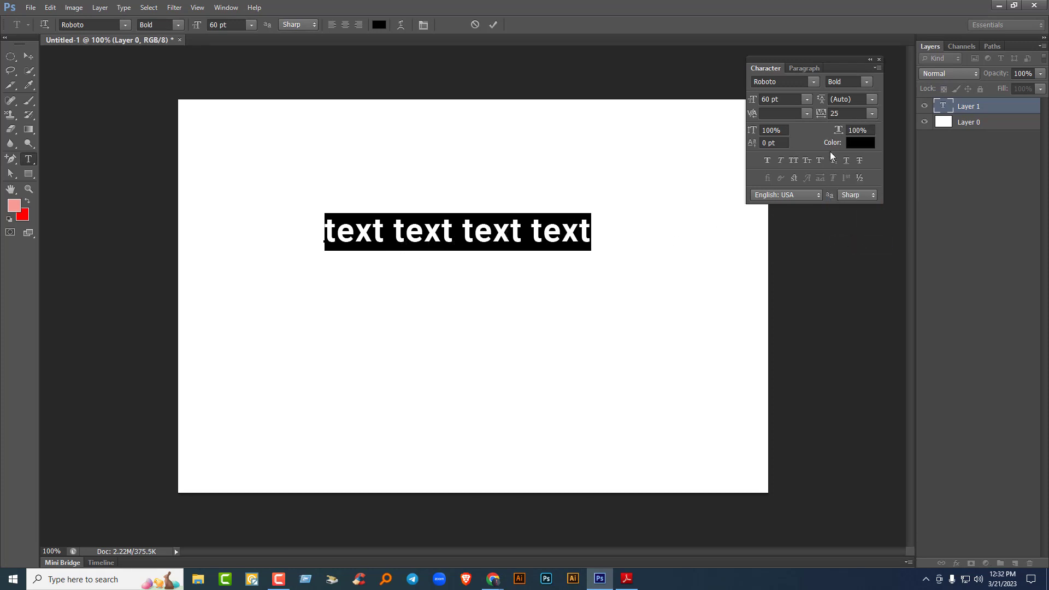
{"action": "left_click", "coordinate": [872, 114]}
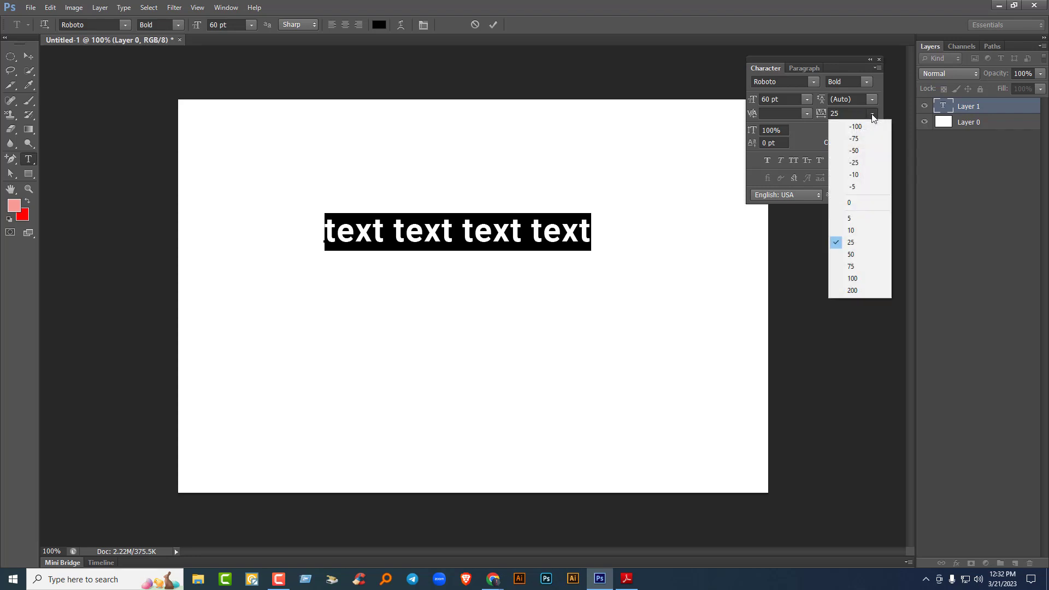
{"action": "left_click", "coordinate": [852, 278]}
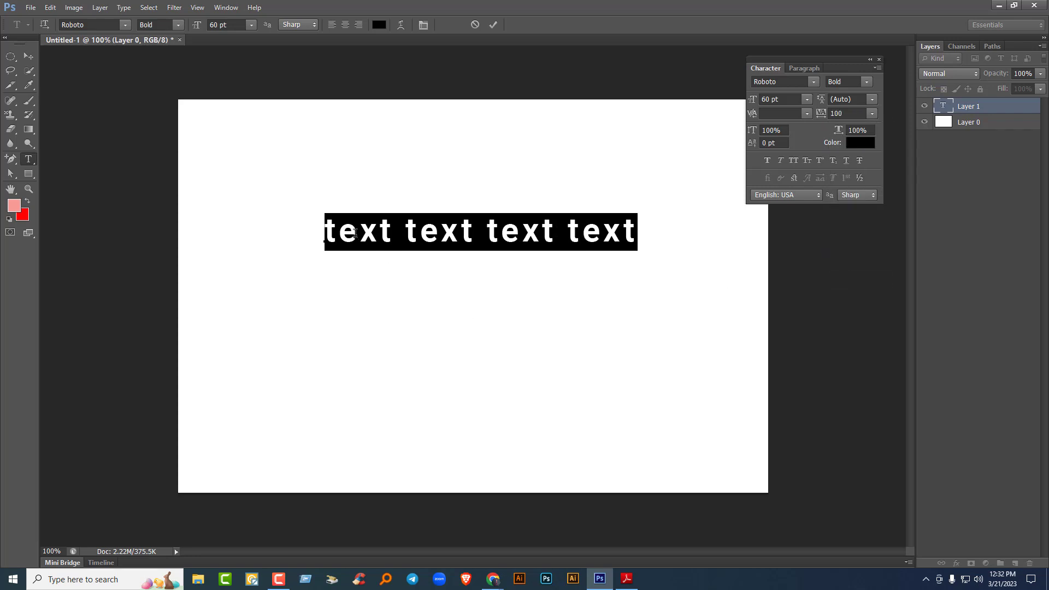
{"action": "left_click", "coordinate": [871, 115]}
{"action": "left_click", "coordinate": [852, 290]}
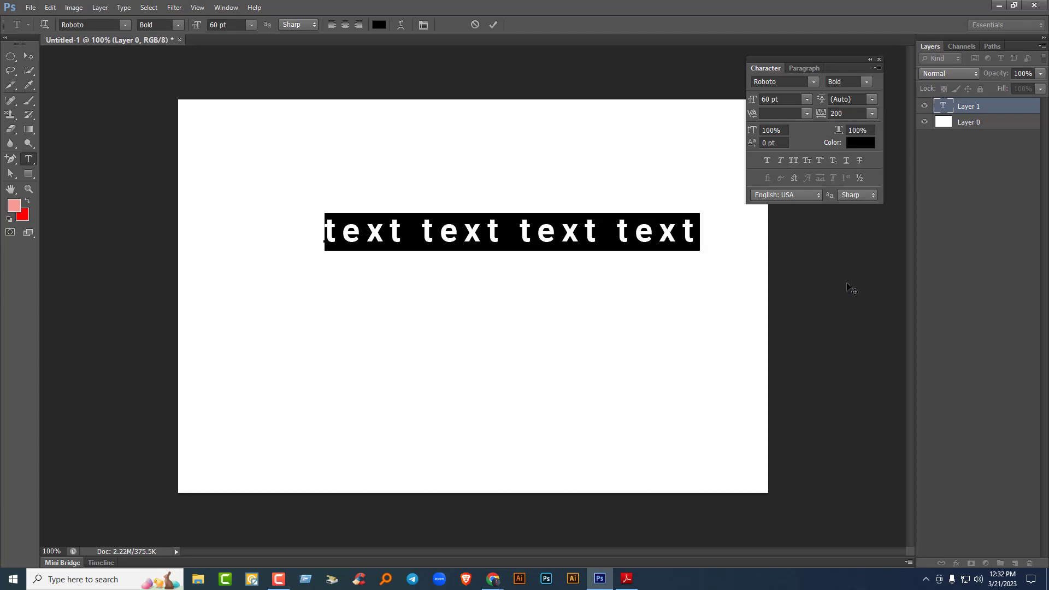
- Try a tracking value of -100 on the selected text line and set the tracking to 0
{"action": "left_click", "coordinate": [837, 114]}
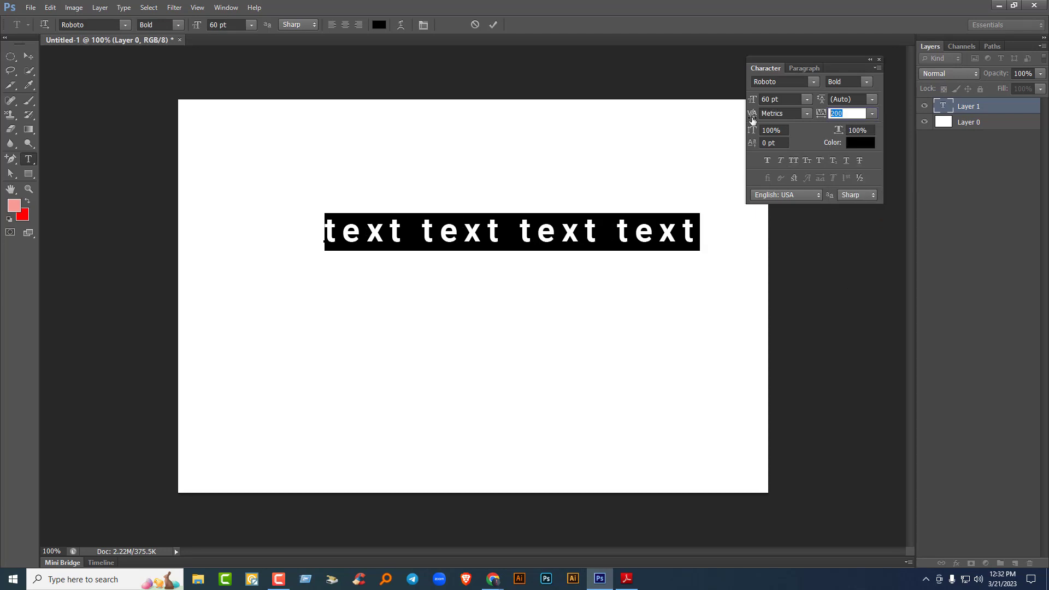
{"action": "left_click", "coordinate": [872, 115]}
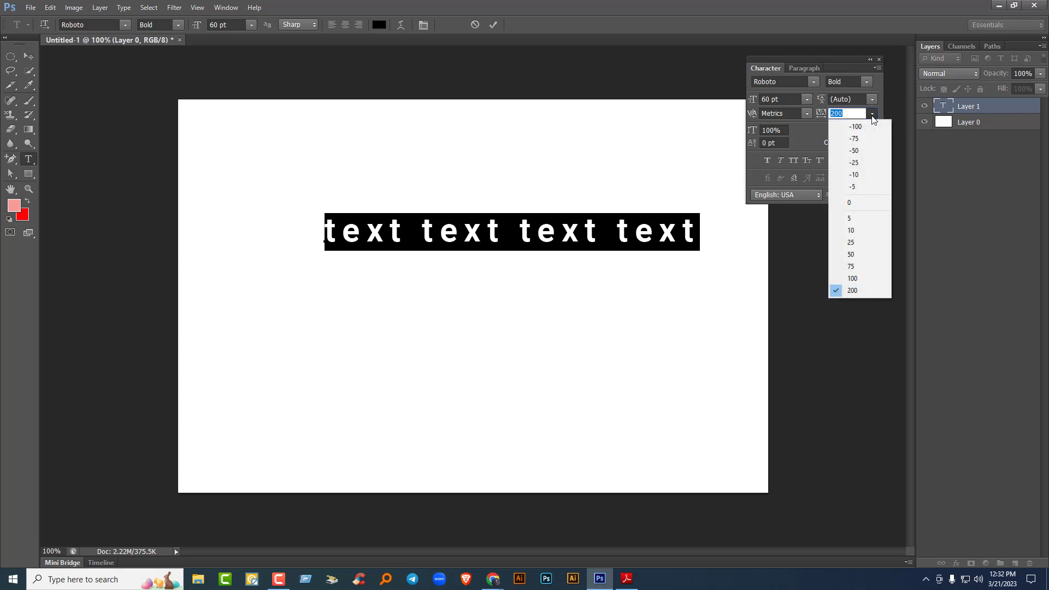
{"action": "left_click", "coordinate": [865, 127]}
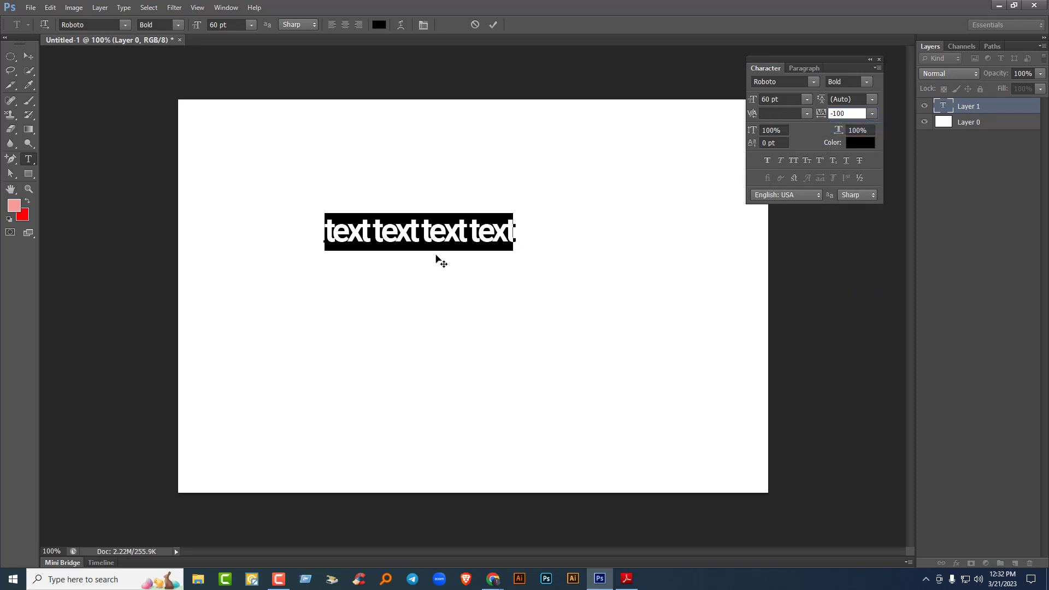
{"action": "left_click", "coordinate": [872, 114]}
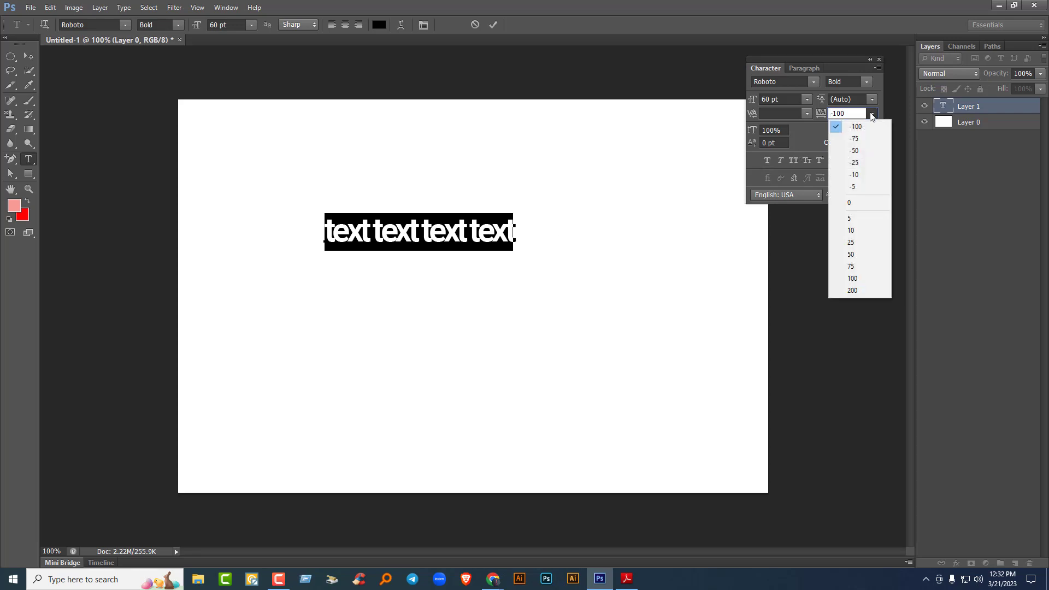
{"action": "left_click", "coordinate": [849, 203]}
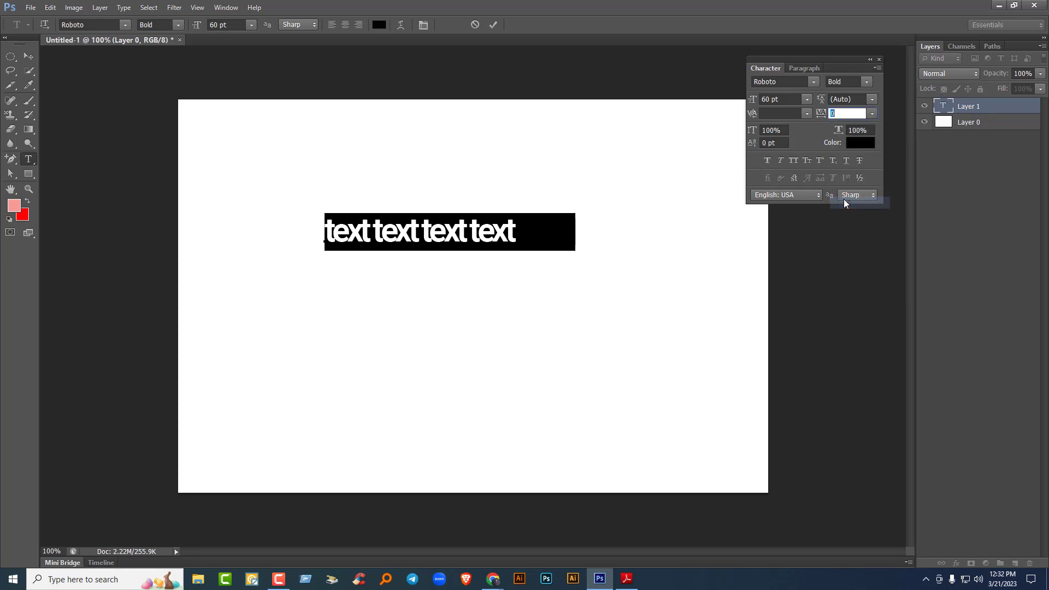
- Select the "x" of the fourth word, try vertical scales of 200 and 500 percent, and restore it to 100%
{"action": "left_click", "coordinate": [530, 235]}
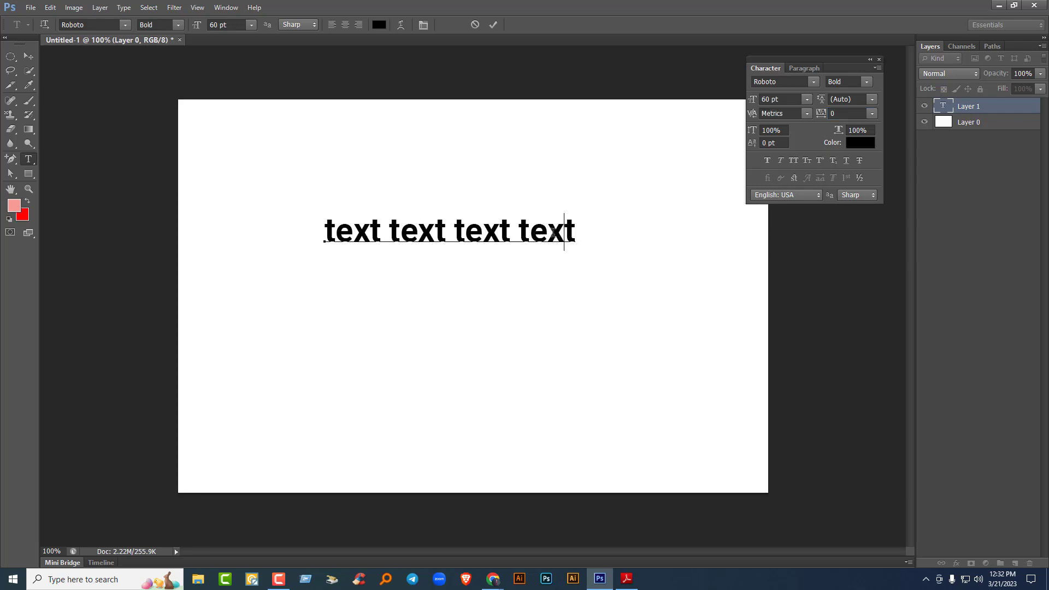
{"action": "left_click_drag", "start_coordinate": [564, 235], "coordinate": [546, 261]}
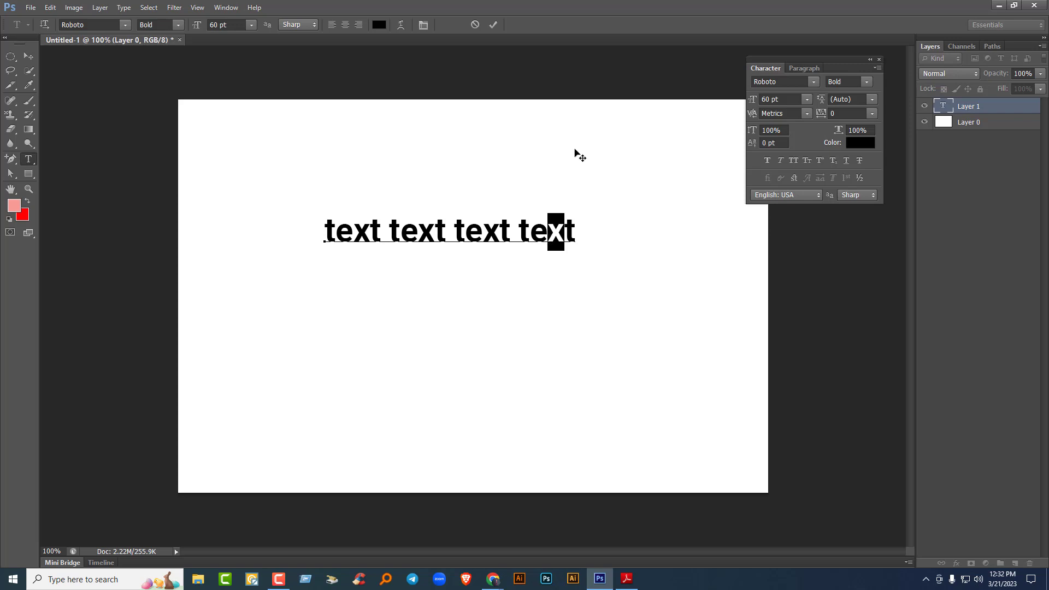
{"action": "left_click", "coordinate": [785, 130]}
{"action": "type", "text": "200"}
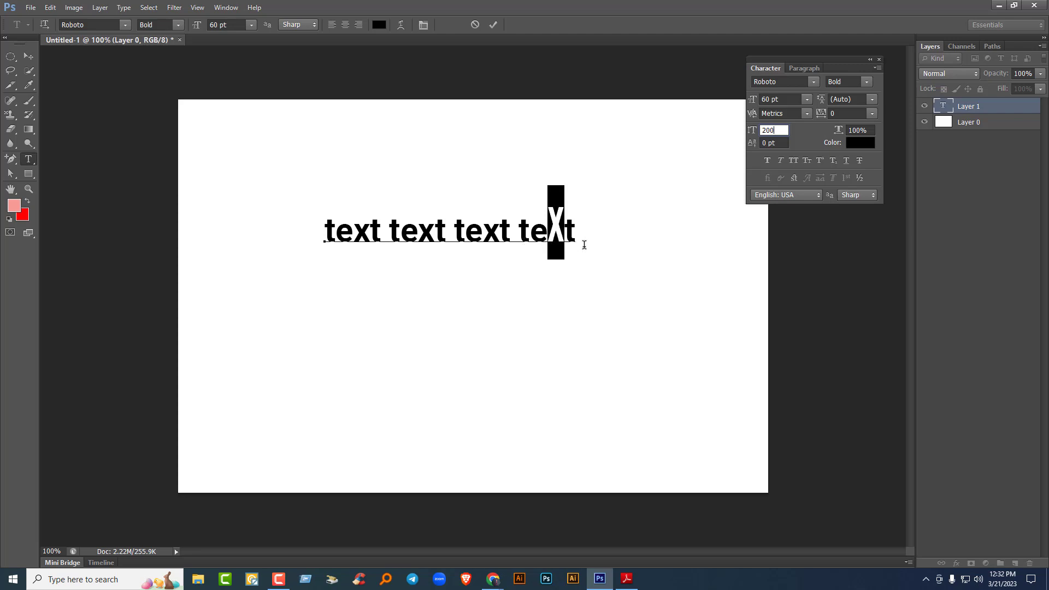
{"action": "double_click", "coordinate": [780, 131]}
{"action": "type", "text": "500"}
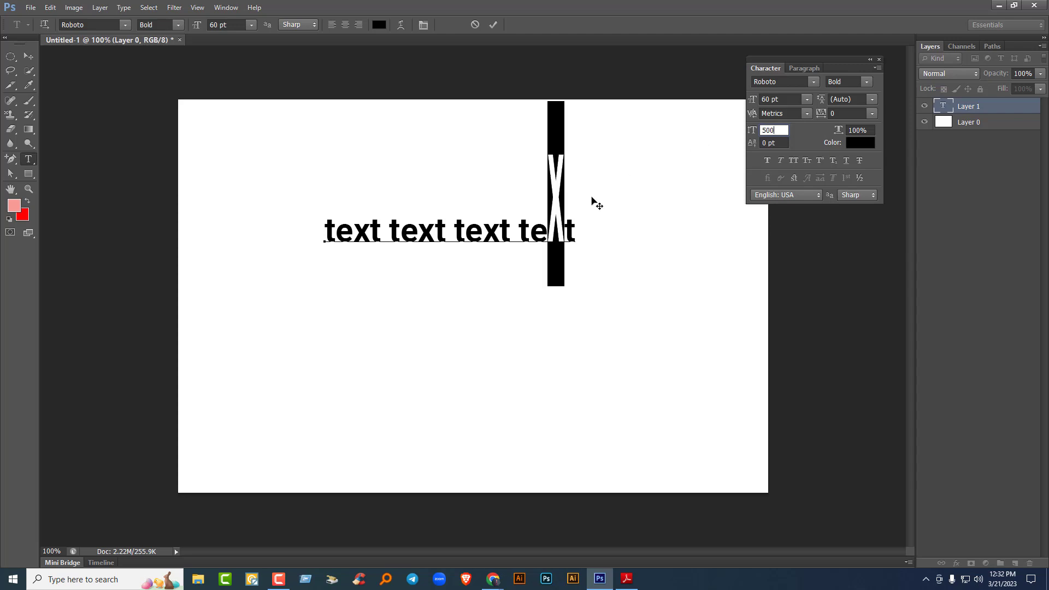
{"action": "double_click", "coordinate": [780, 130]}
{"action": "type", "text": "100"}
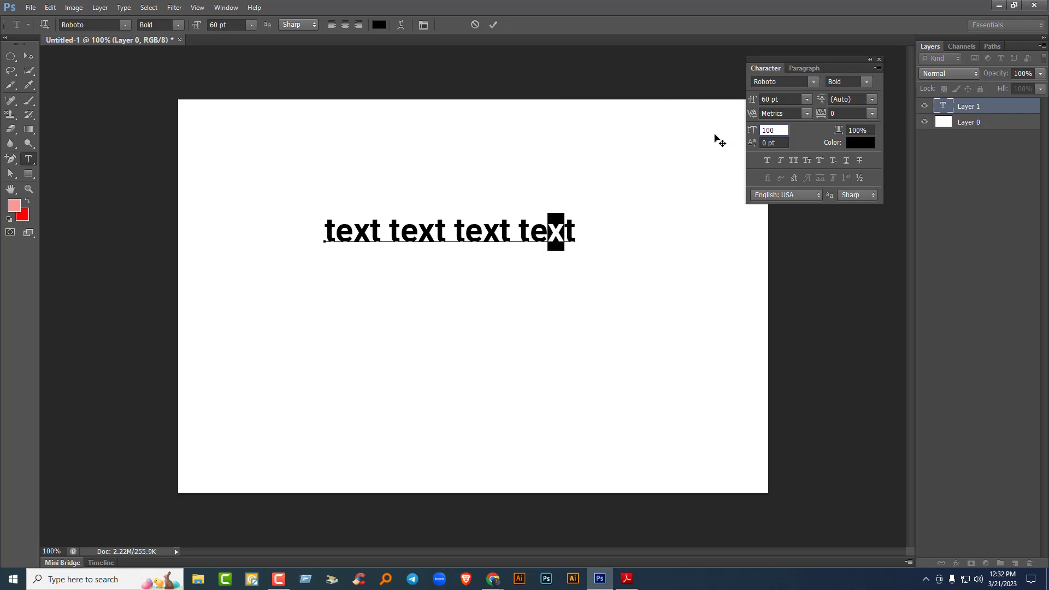
{"action": "key", "text": "Return"}
- Try horizontal scales of 300 and 500 percent on the selected "x" and restore it to 100%
{"action": "left_click", "coordinate": [871, 129]}
{"action": "type", "text": "300"}
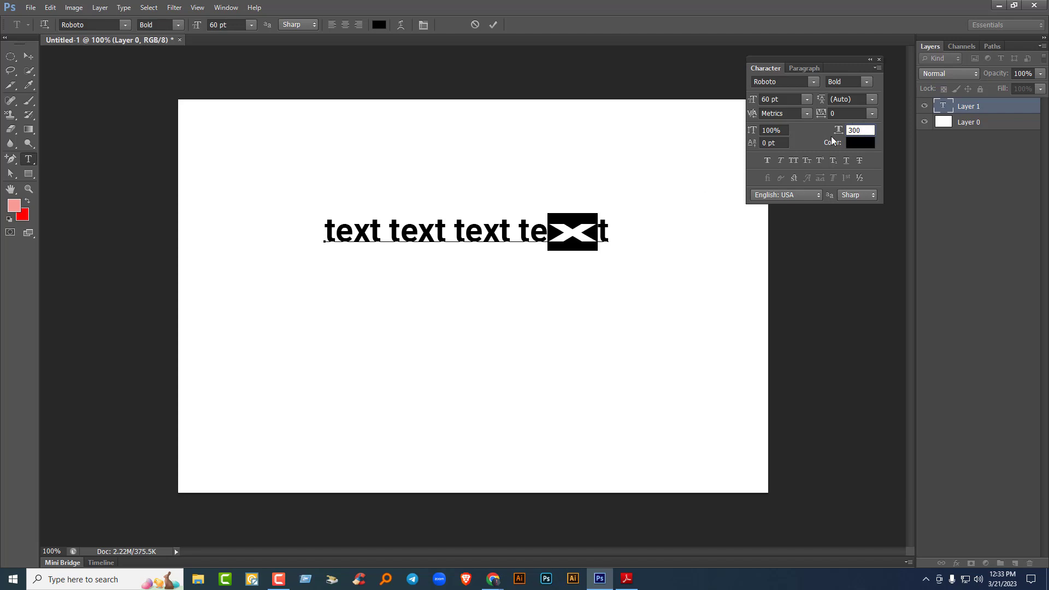
{"action": "key", "text": "Return"}
{"action": "type", "text": "500"}
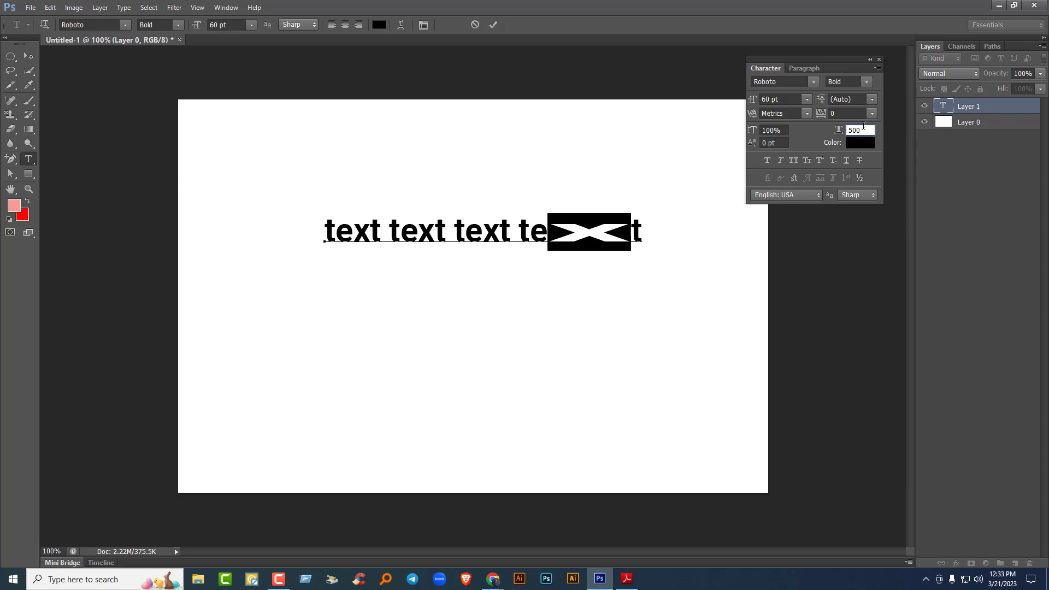
{"action": "double_click", "coordinate": [864, 131]}
{"action": "type", "text": "100"}
{"action": "key", "text": "Return"}
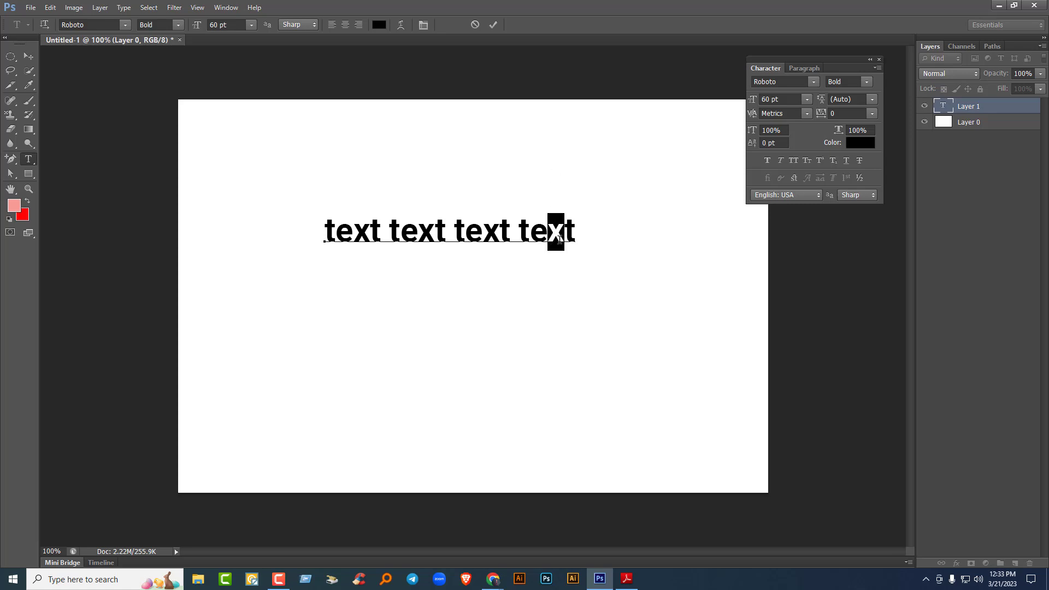
- Try baseline shifts of 30 and -30 pt on the selected "x" and reset the shift to 0
{"action": "left_click", "coordinate": [781, 143]}
{"action": "type", "text": "30"}
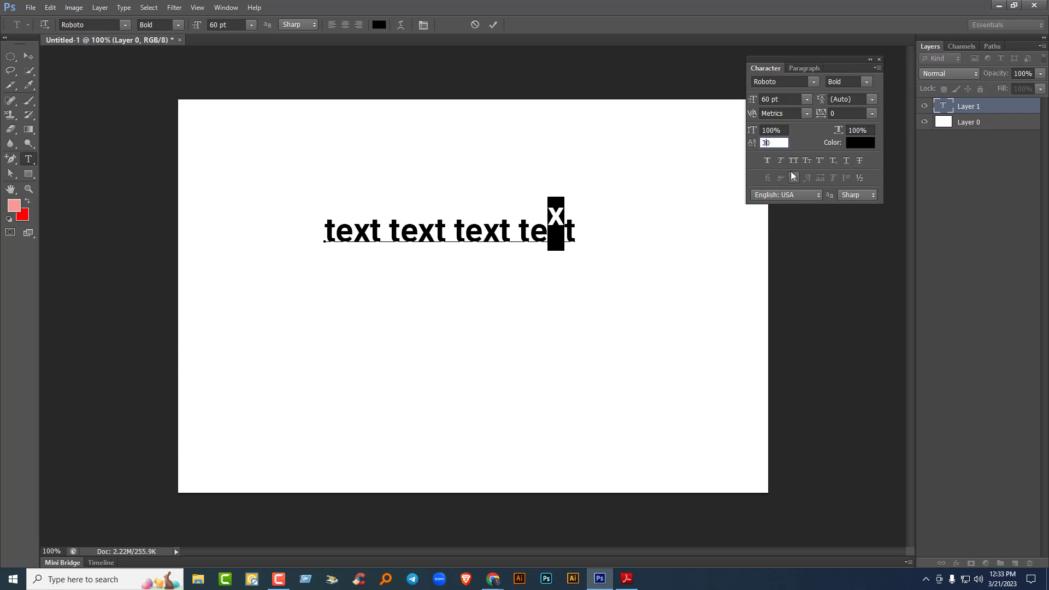
{"action": "type", "text": "-"}
{"action": "key", "text": "Return"}
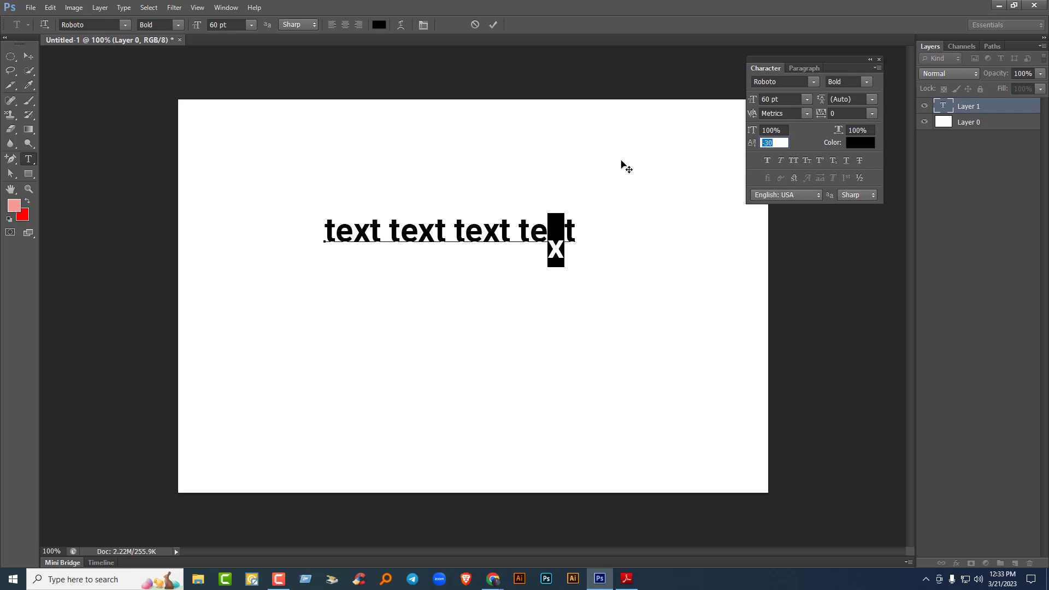
{"action": "type", "text": "0"}
- Colour the selected "x" red, and apply red to the line's last two words as well
{"action": "left_click", "coordinate": [861, 145]}
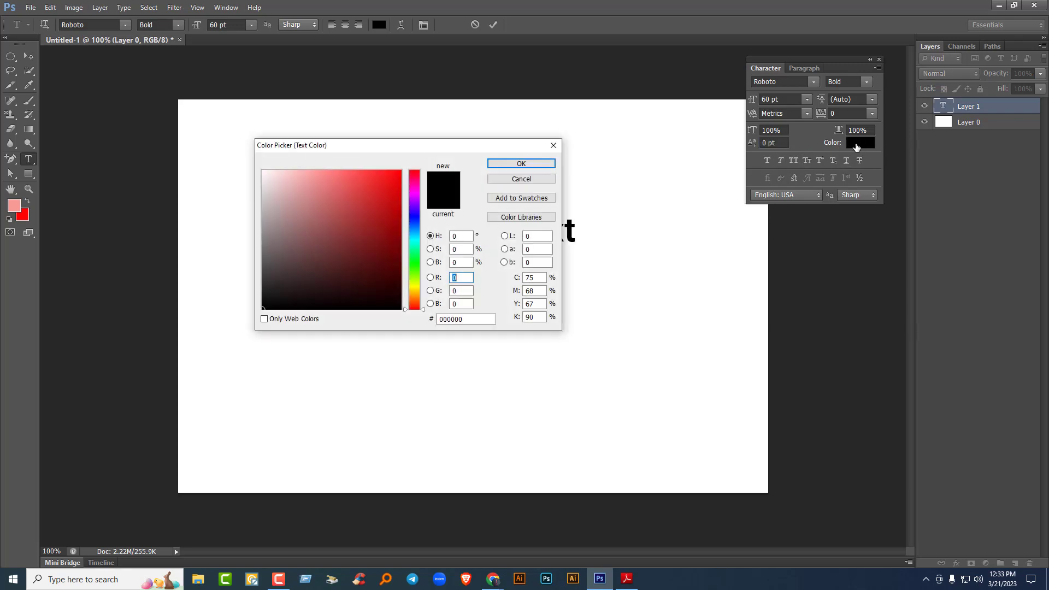
{"action": "left_click", "coordinate": [391, 173]}
{"action": "left_click", "coordinate": [503, 164]}
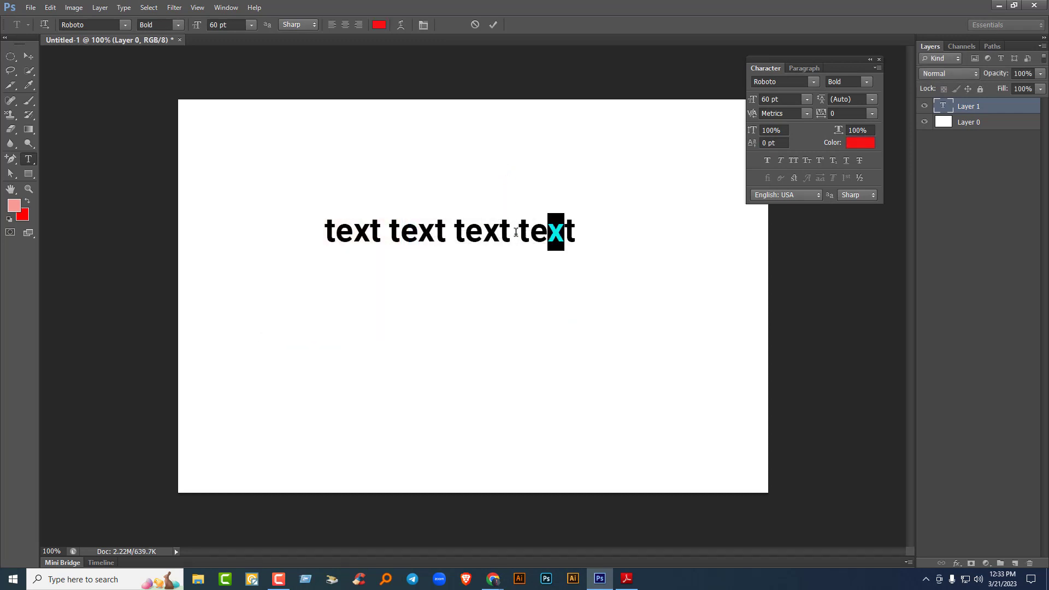
{"action": "left_click", "coordinate": [553, 228]}
{"action": "left_click_drag", "start_coordinate": [577, 233], "coordinate": [454, 230]}
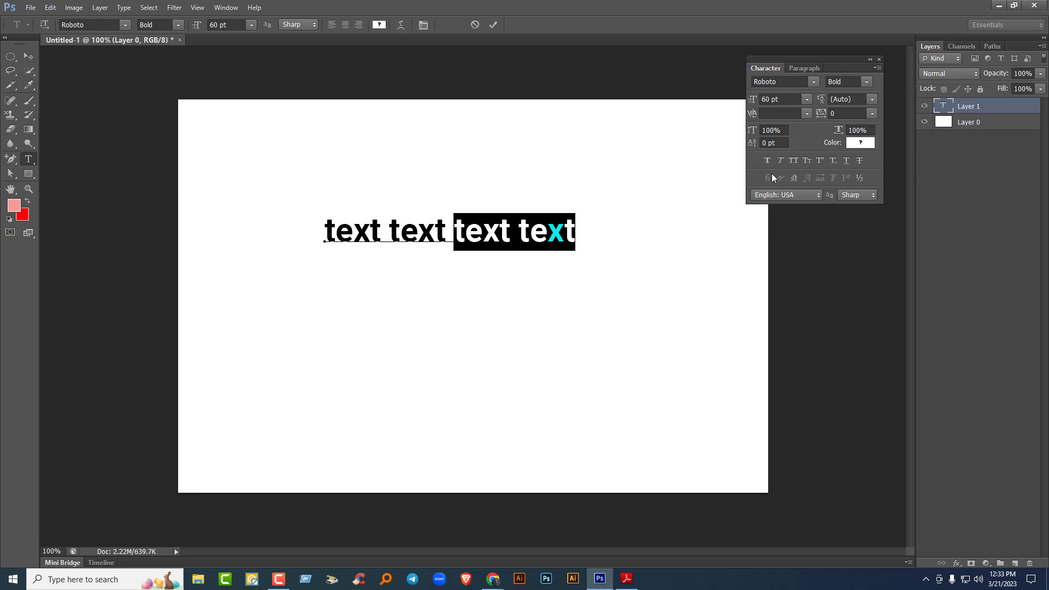
{"action": "left_click", "coordinate": [860, 143]}
{"action": "left_click", "coordinate": [397, 180]}
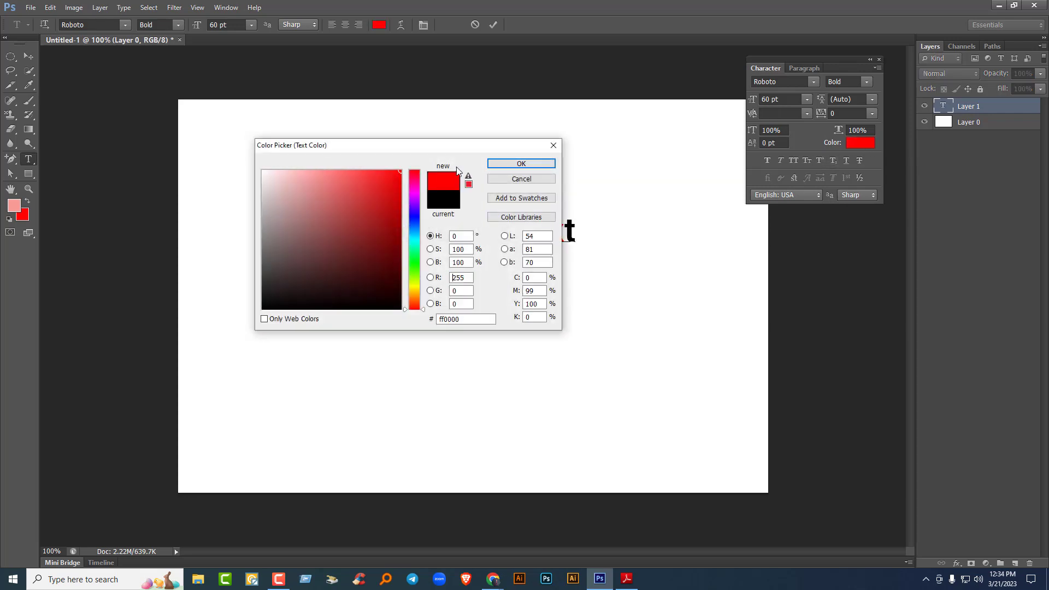
{"action": "left_click", "coordinate": [521, 164]}
- Select the whole text line and set its text colour to red ff0808
{"action": "left_click", "coordinate": [569, 247]}
{"action": "left_click_drag", "start_coordinate": [569, 247], "coordinate": [294, 235]}
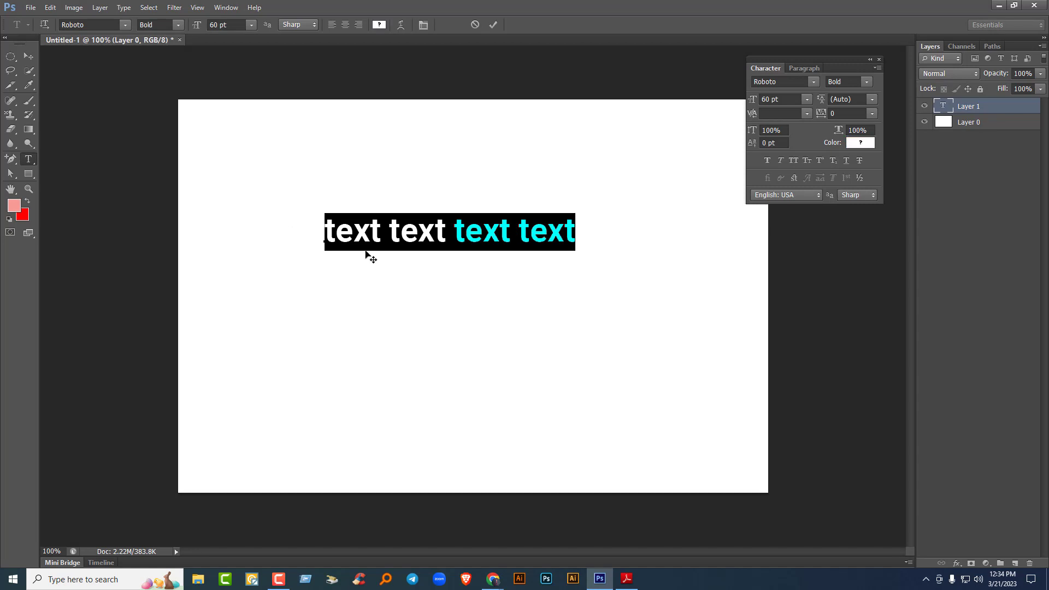
{"action": "left_click", "coordinate": [860, 142]}
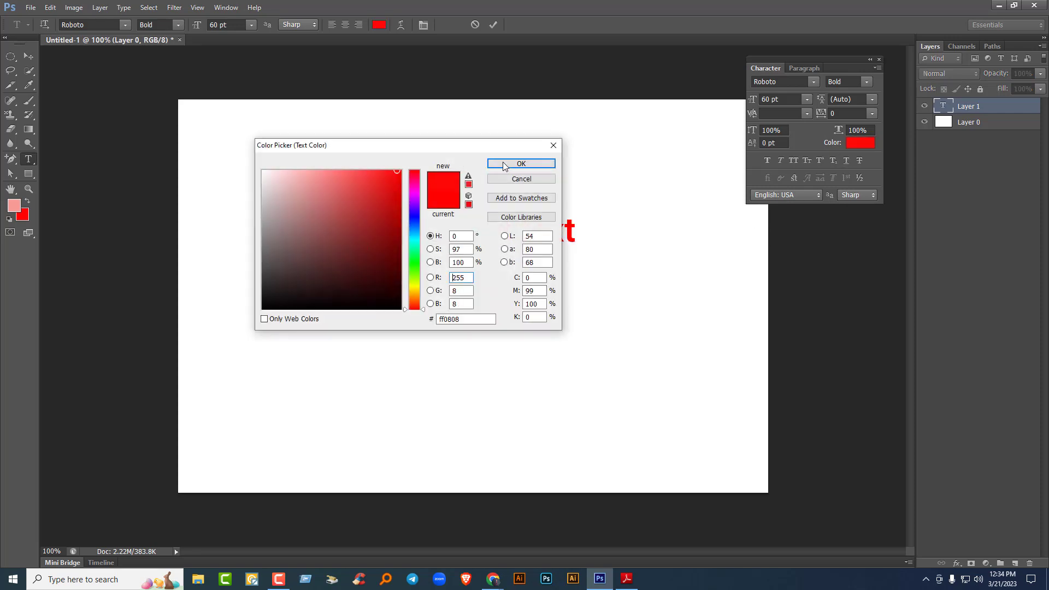
{"action": "left_click", "coordinate": [504, 163]}
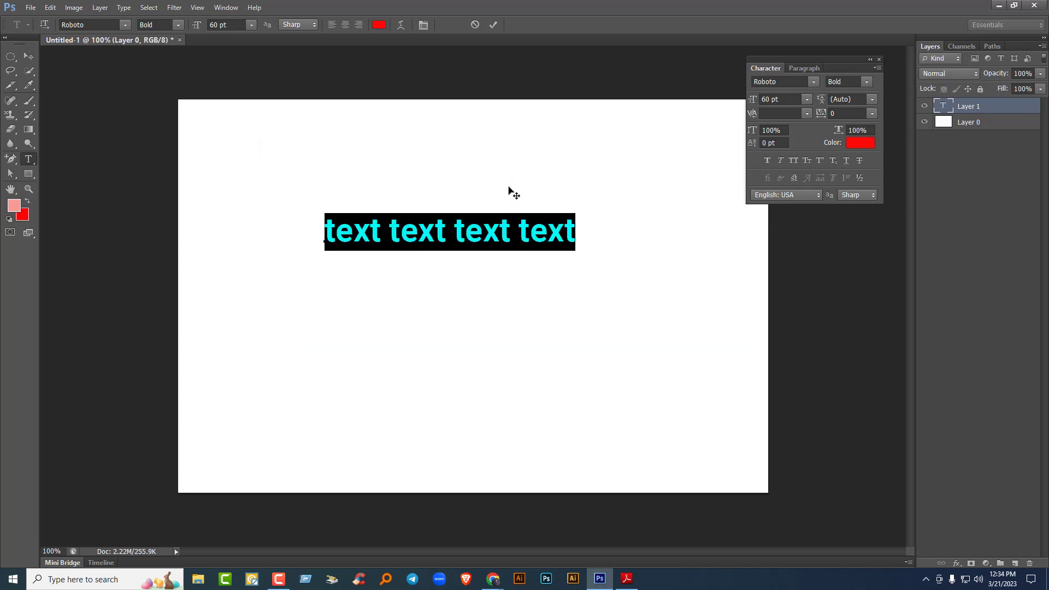
{"action": "left_click", "coordinate": [279, 578]}
{"action": "left_click", "coordinate": [987, 546]}
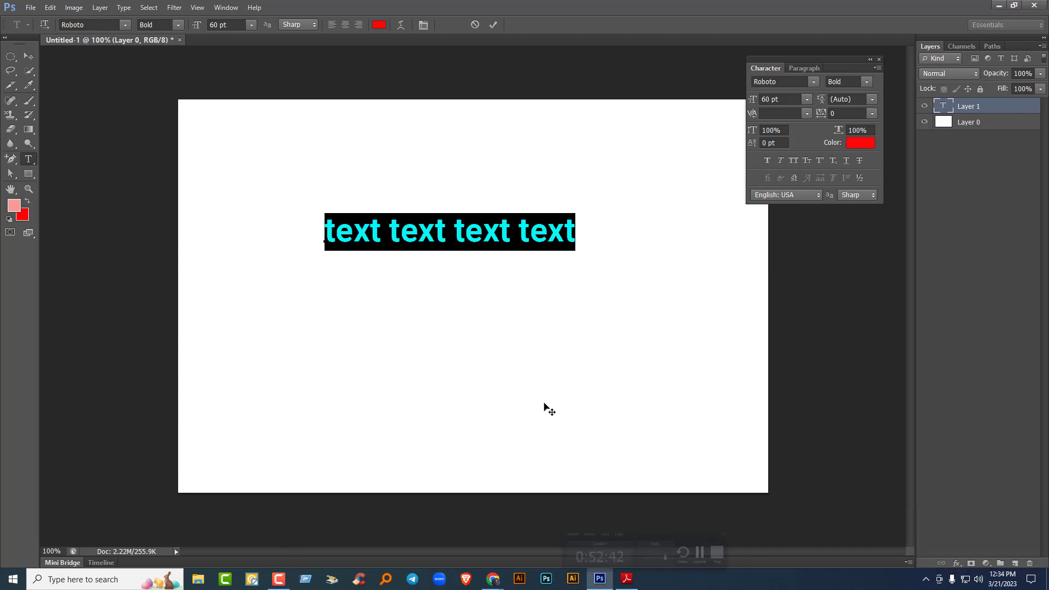
- Reselect the whole text line and view the available leading values
{"action": "left_click", "coordinate": [515, 254]}
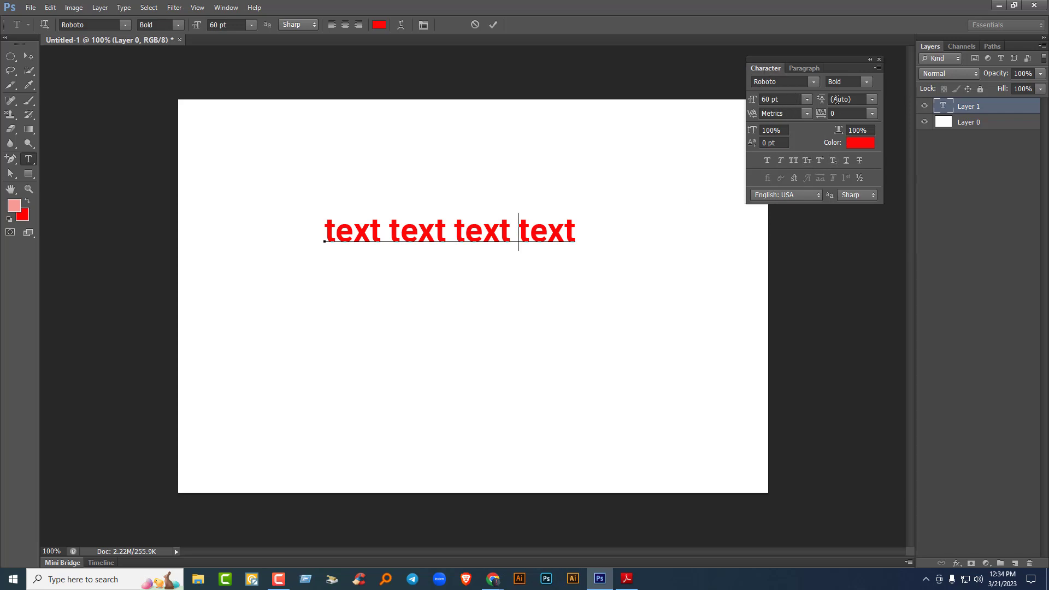
{"action": "triple_click", "coordinate": [579, 229]}
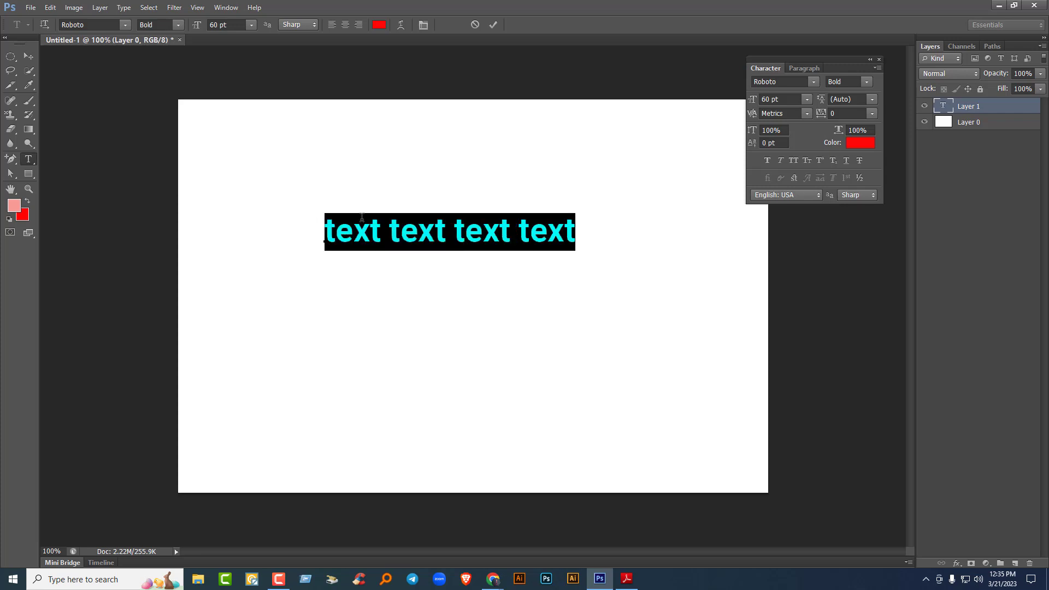
{"action": "left_click", "coordinate": [871, 99]}
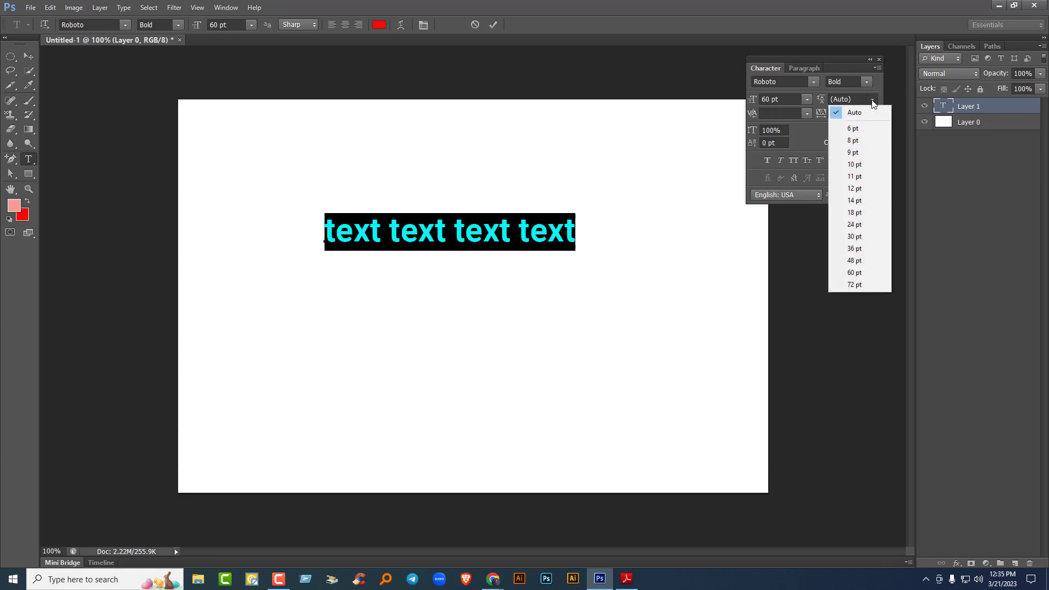
- Delete the text layer and fill a new large paragraph text box on the canvas with Lorem Ipsum placeholder text
{"action": "left_click", "coordinate": [966, 113]}
{"action": "key", "text": "Delete"}
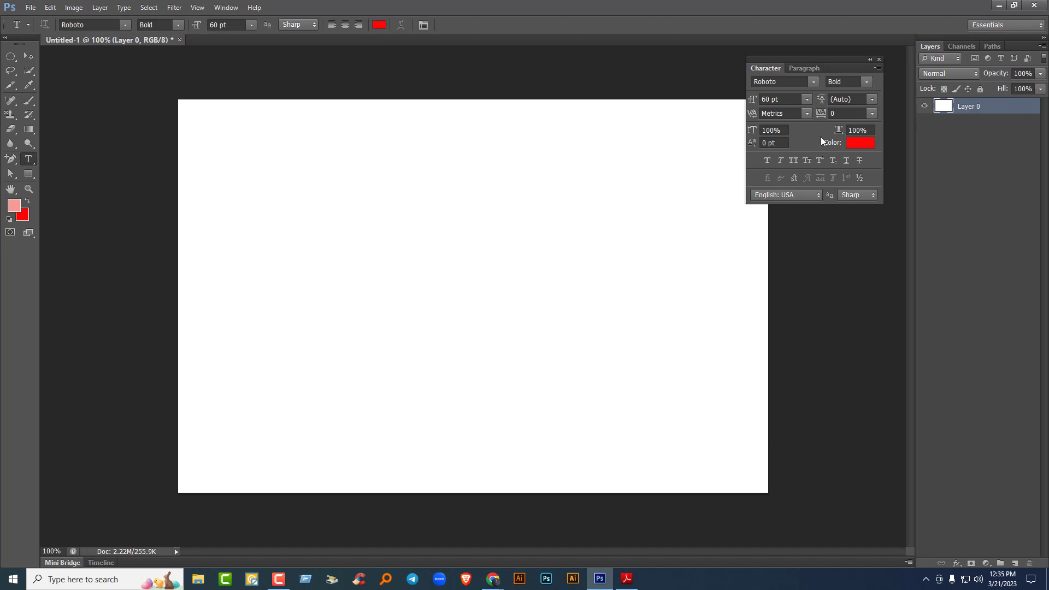
{"action": "left_click_drag", "start_coordinate": [249, 183], "coordinate": [687, 412]}
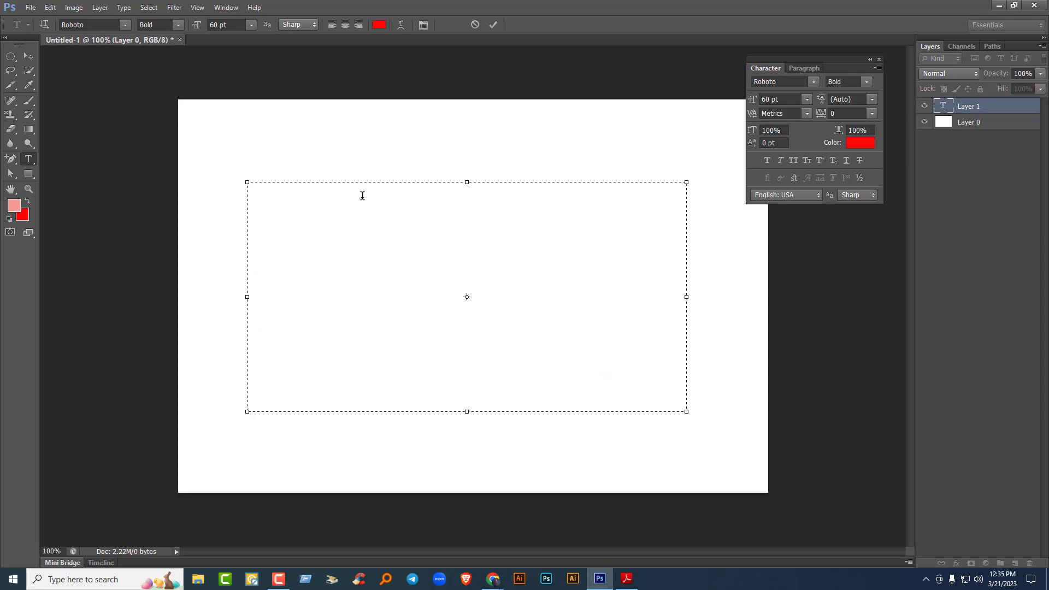
{"action": "left_click", "coordinate": [124, 8]}
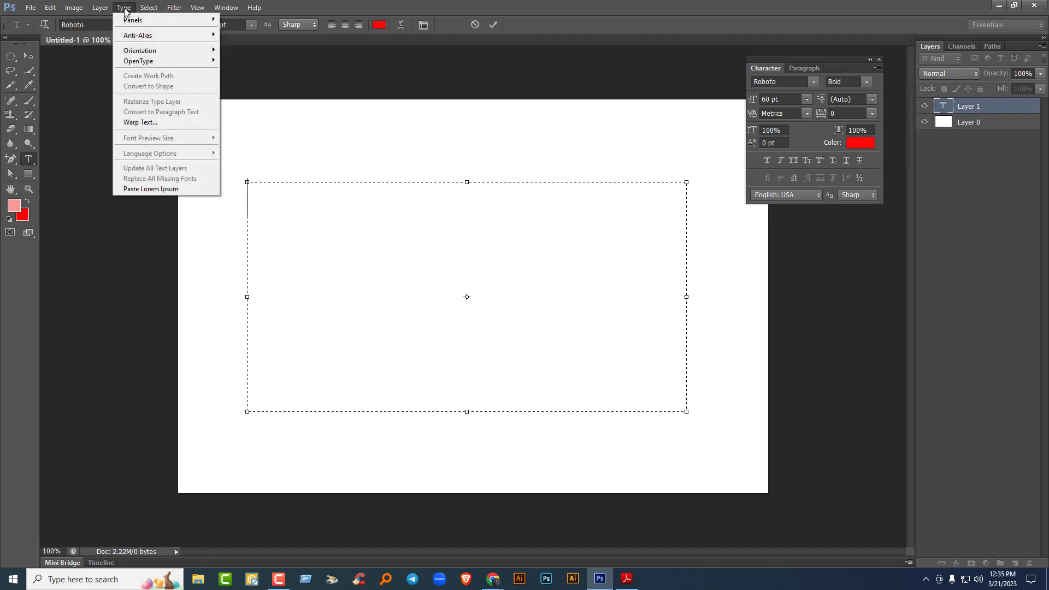
{"action": "left_click", "coordinate": [180, 189]}
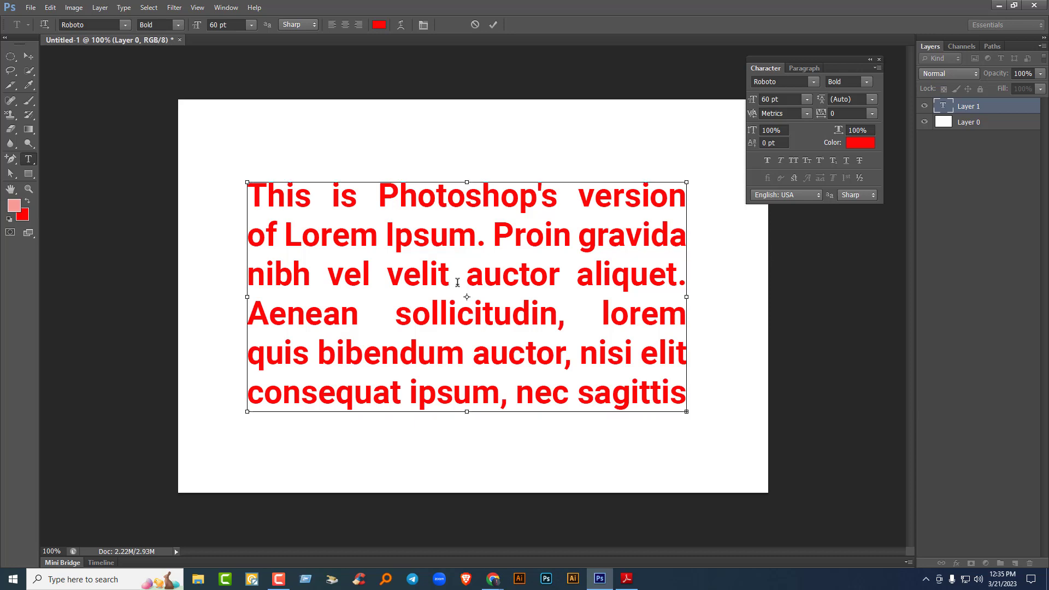
- Select all of the placeholder paragraph and set its font size to 22 pt
{"action": "key", "text": "ctrl+a"}
{"action": "left_click", "coordinate": [786, 99]}
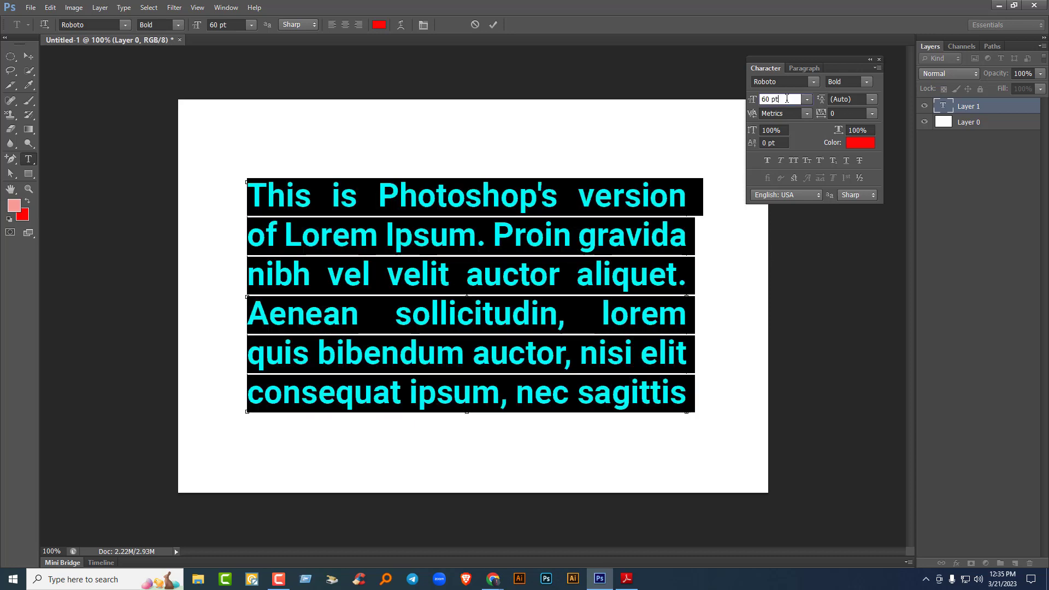
{"action": "scroll", "coordinate": [786, 98], "scroll_direction": "down", "scroll_amount": 20}
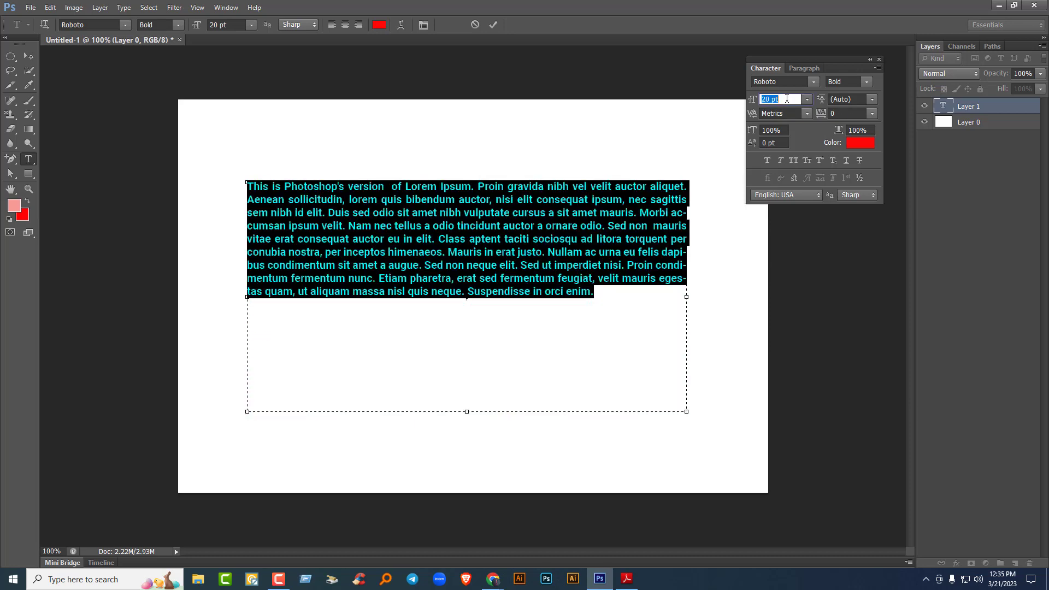
{"action": "scroll", "coordinate": [786, 99], "scroll_direction": "up", "scroll_amount": 1}
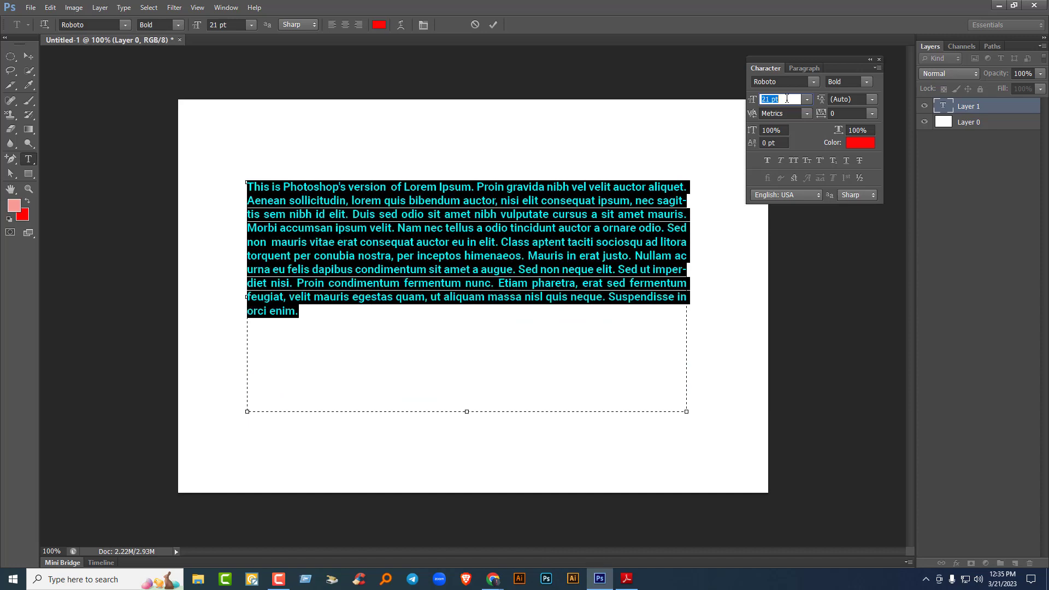
{"action": "scroll", "coordinate": [787, 99], "scroll_direction": "up", "scroll_amount": 1}
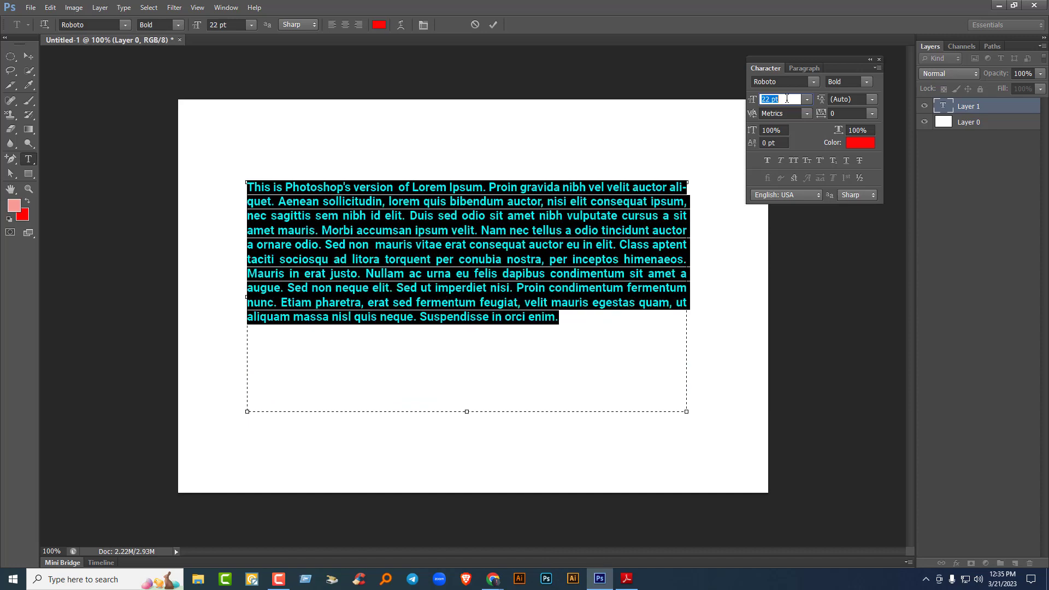
- Set the selected placeholder paragraph's text colour to black
{"action": "left_click", "coordinate": [859, 146]}
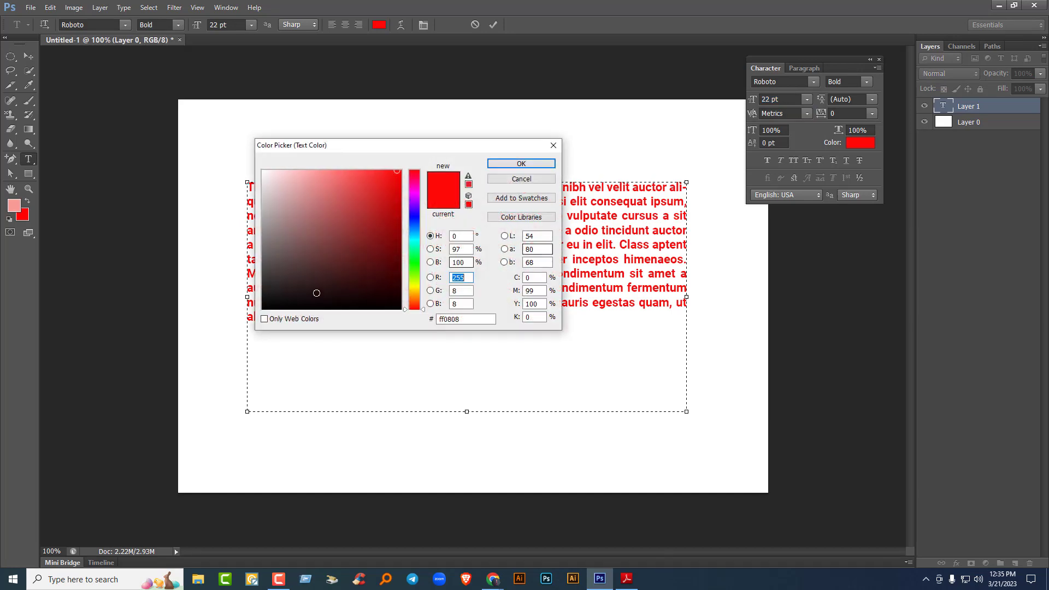
{"action": "left_click_drag", "start_coordinate": [313, 295], "coordinate": [255, 321]}
{"action": "left_click", "coordinate": [521, 163]}
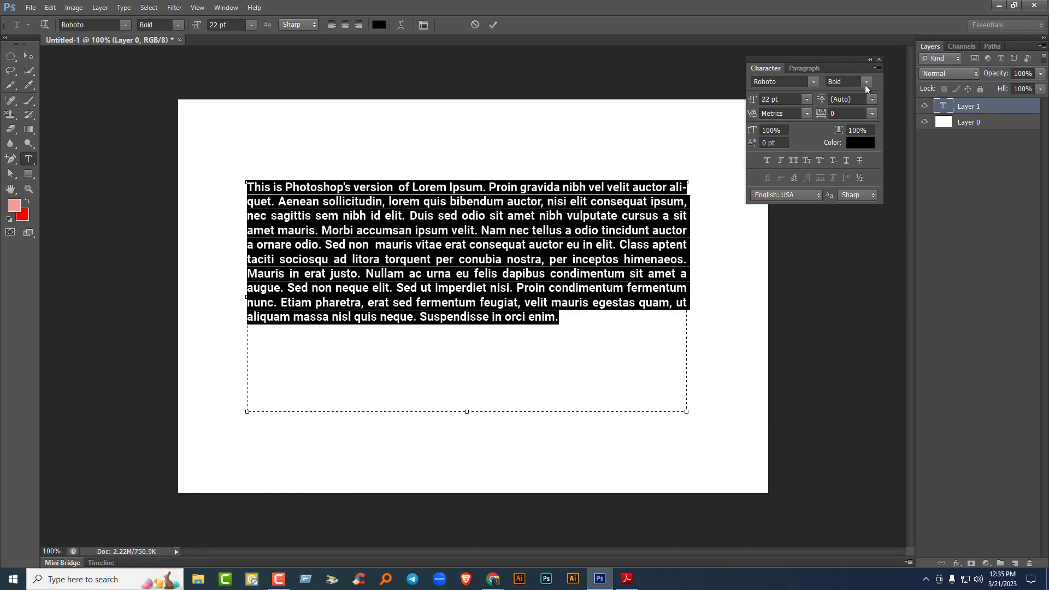
- Reselect the whole paragraph and try increasing leading values on it: 6, 8, 9, 10, 11, 12 and up to 36 pt
{"action": "left_click", "coordinate": [529, 244]}
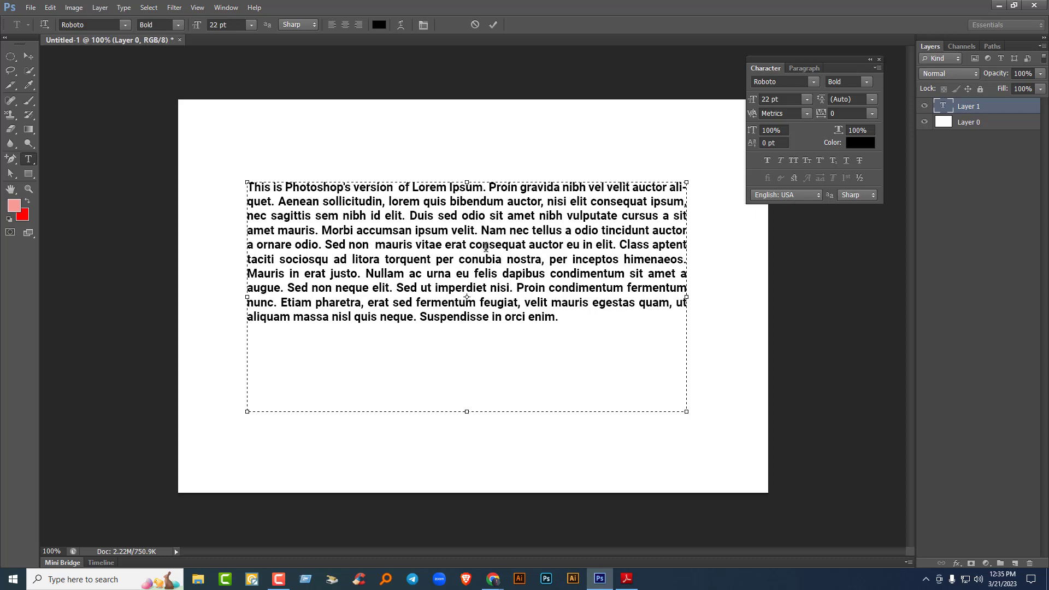
{"action": "key", "text": "ctrl+a"}
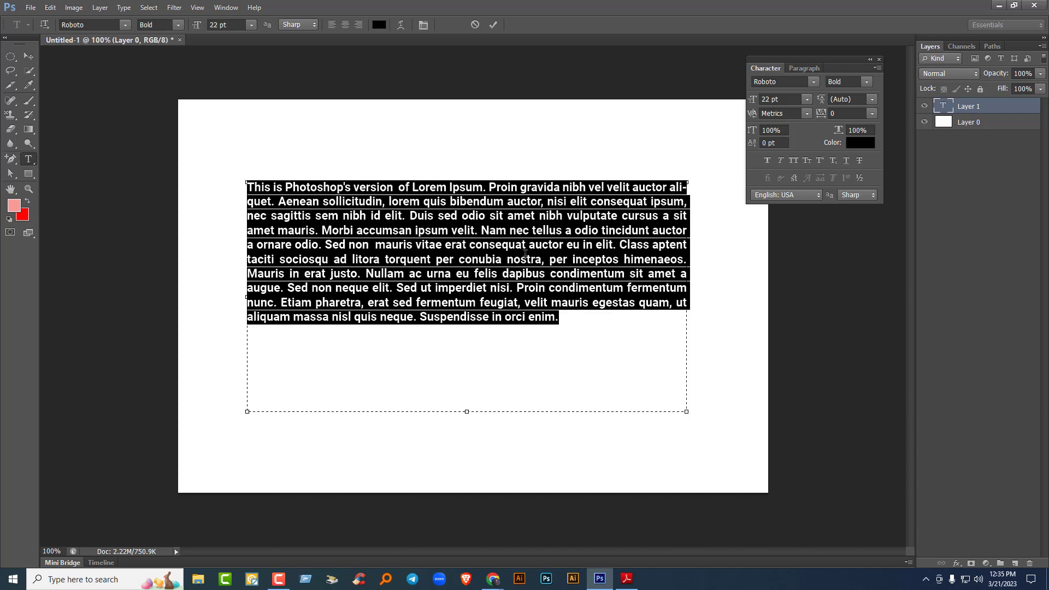
{"action": "left_click", "coordinate": [872, 100]}
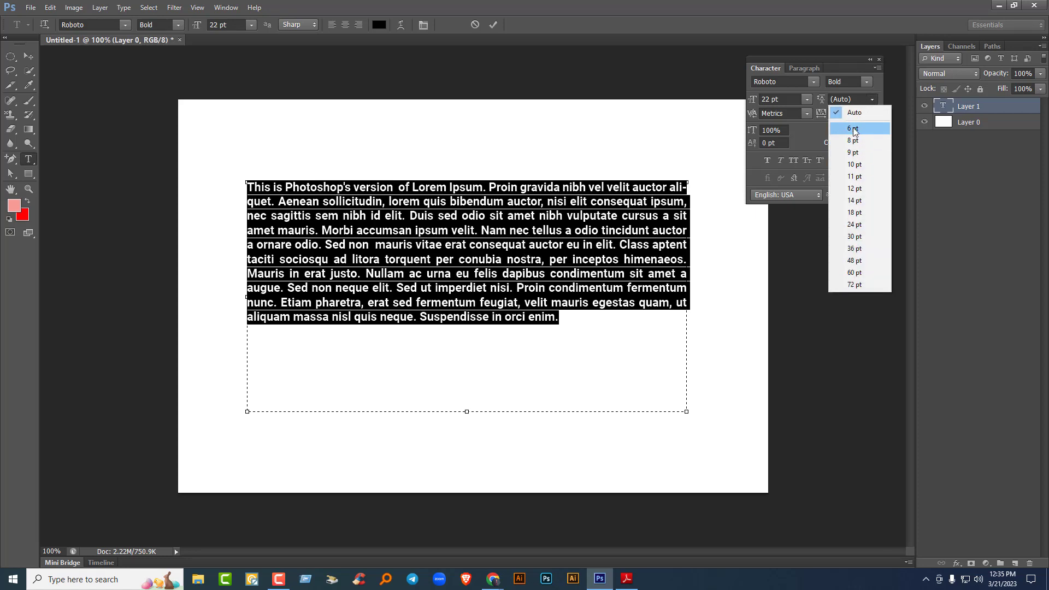
{"action": "left_click", "coordinate": [863, 128]}
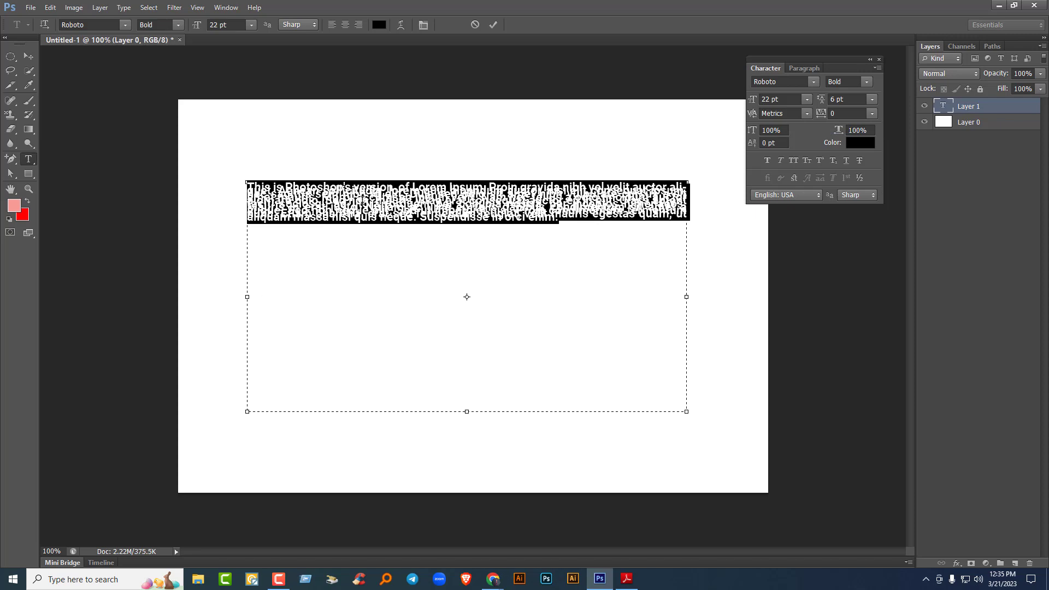
{"action": "left_click", "coordinate": [872, 100]}
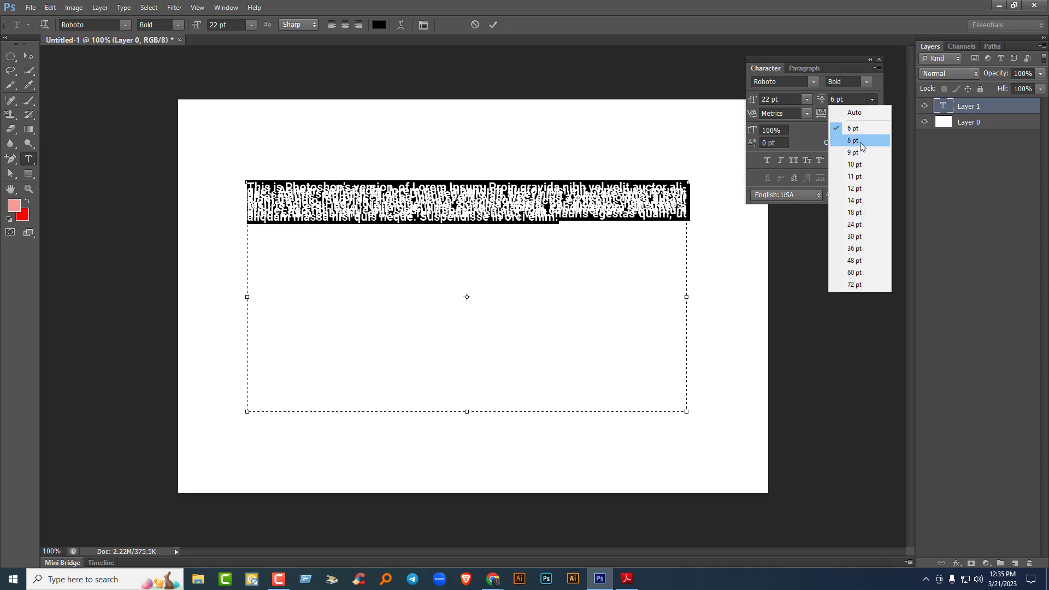
{"action": "left_click", "coordinate": [861, 142]}
{"action": "left_click", "coordinate": [872, 100]}
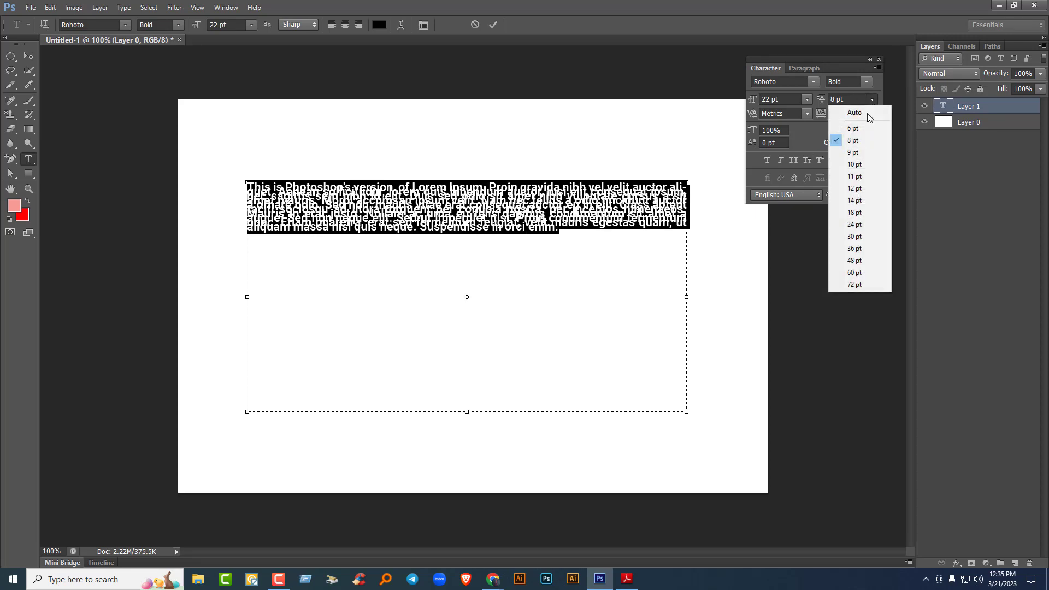
{"action": "left_click", "coordinate": [861, 154]}
{"action": "left_click", "coordinate": [872, 100]}
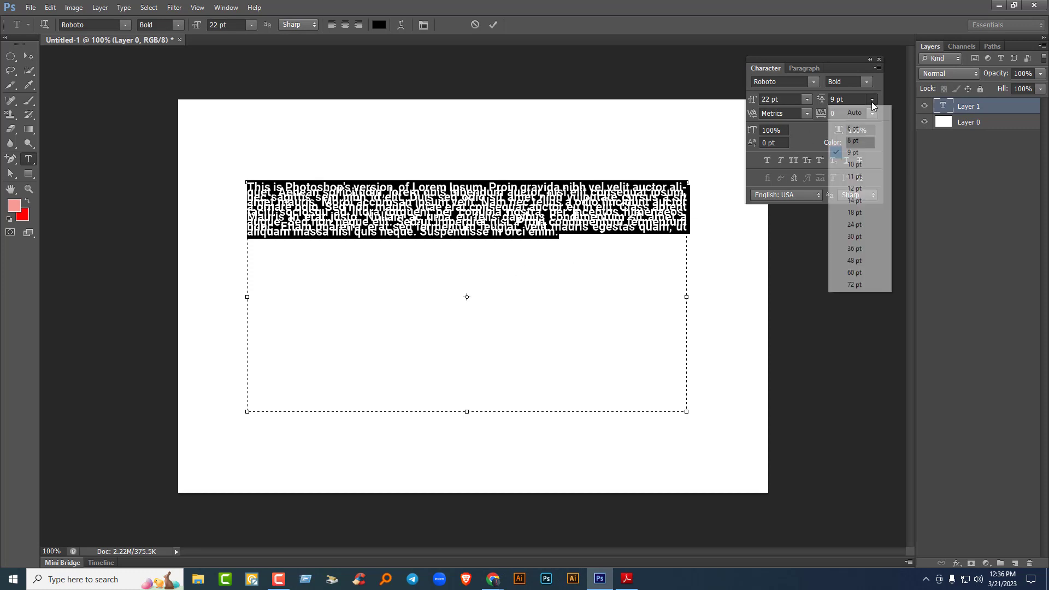
{"action": "left_click", "coordinate": [844, 166]}
{"action": "left_click", "coordinate": [871, 100]}
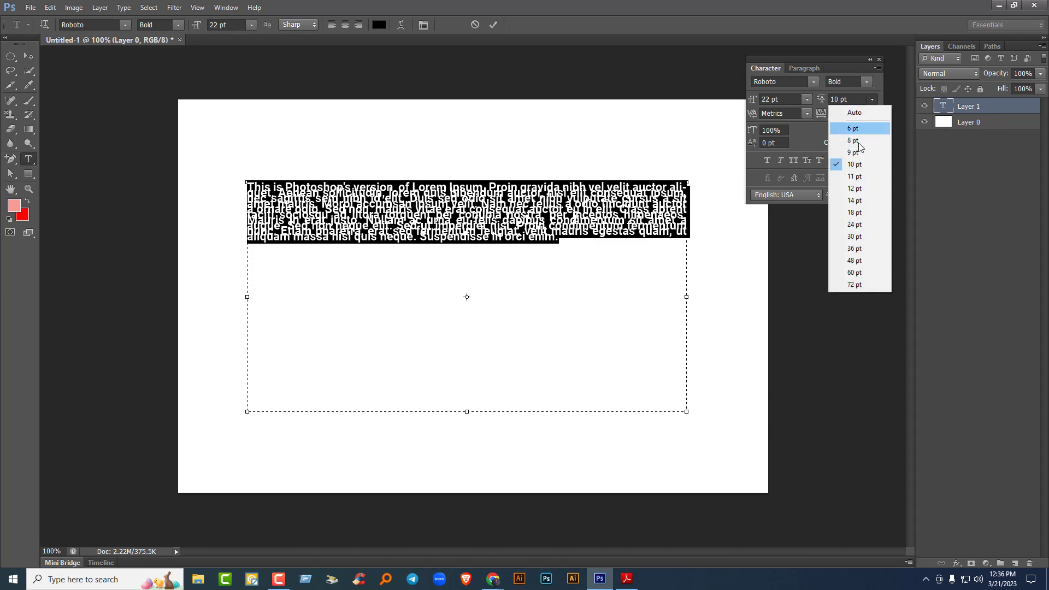
{"action": "left_click", "coordinate": [851, 178]}
{"action": "left_click", "coordinate": [871, 101]}
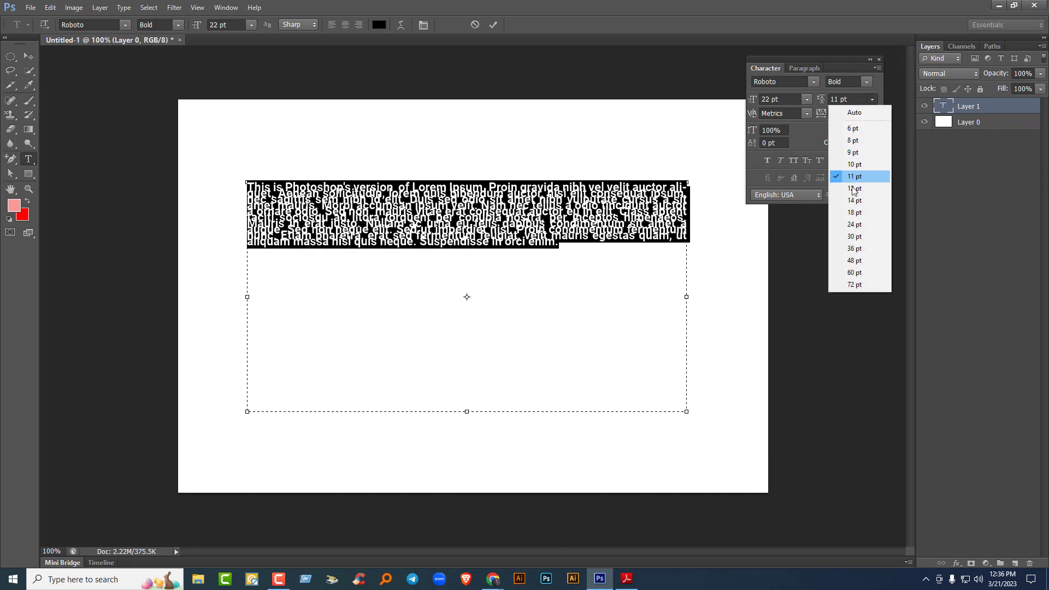
{"action": "left_click", "coordinate": [847, 189]}
{"action": "left_click", "coordinate": [872, 100]}
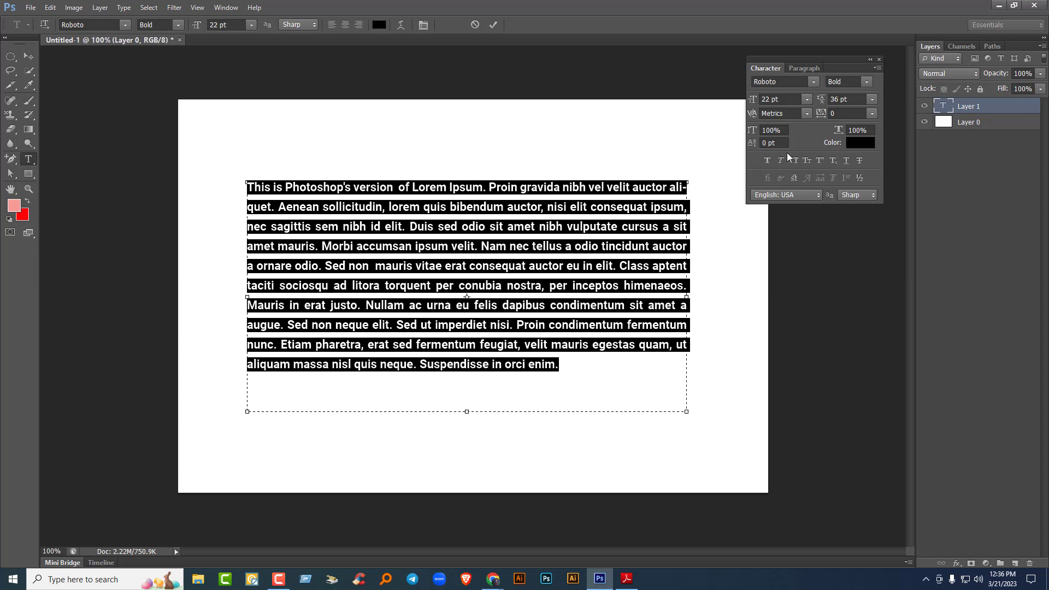
- Try leading values of 60 pt and 30 pt on the paragraph, and return the leading to Auto
{"action": "left_click", "coordinate": [872, 99]}
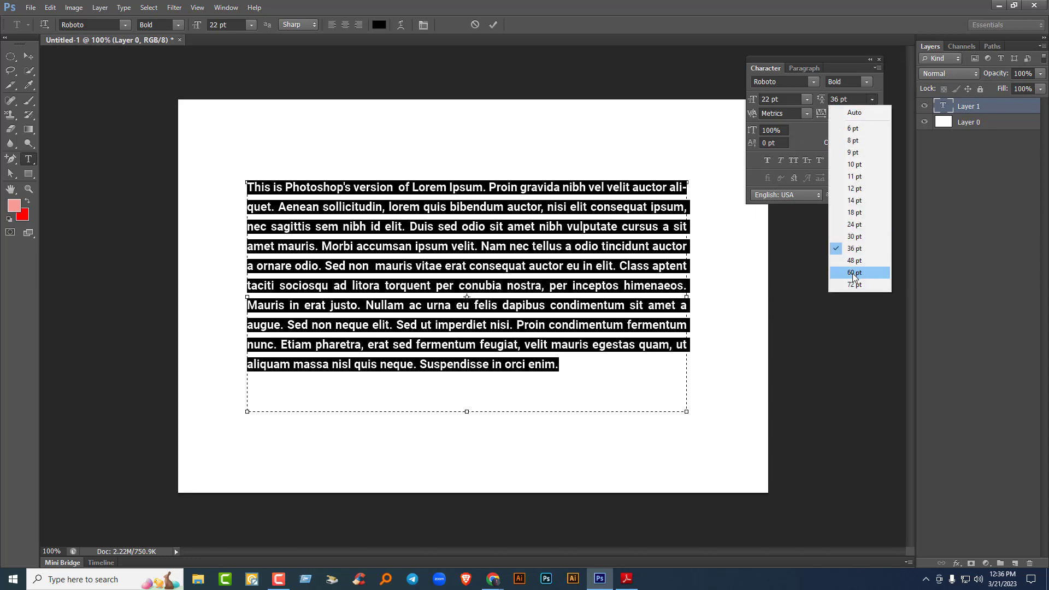
{"action": "left_click", "coordinate": [853, 272]}
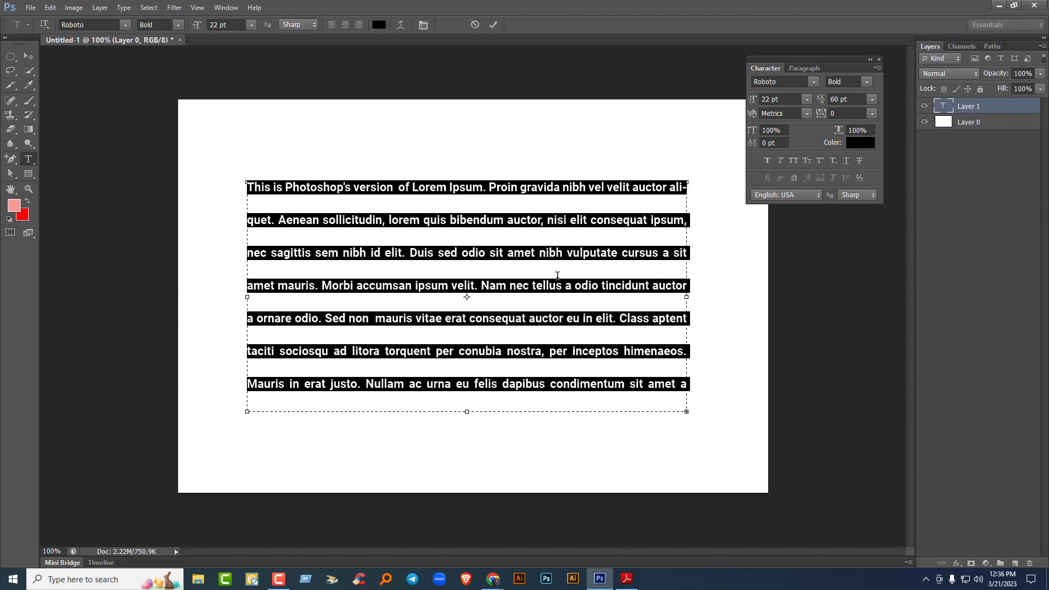
{"action": "left_click", "coordinate": [870, 101]}
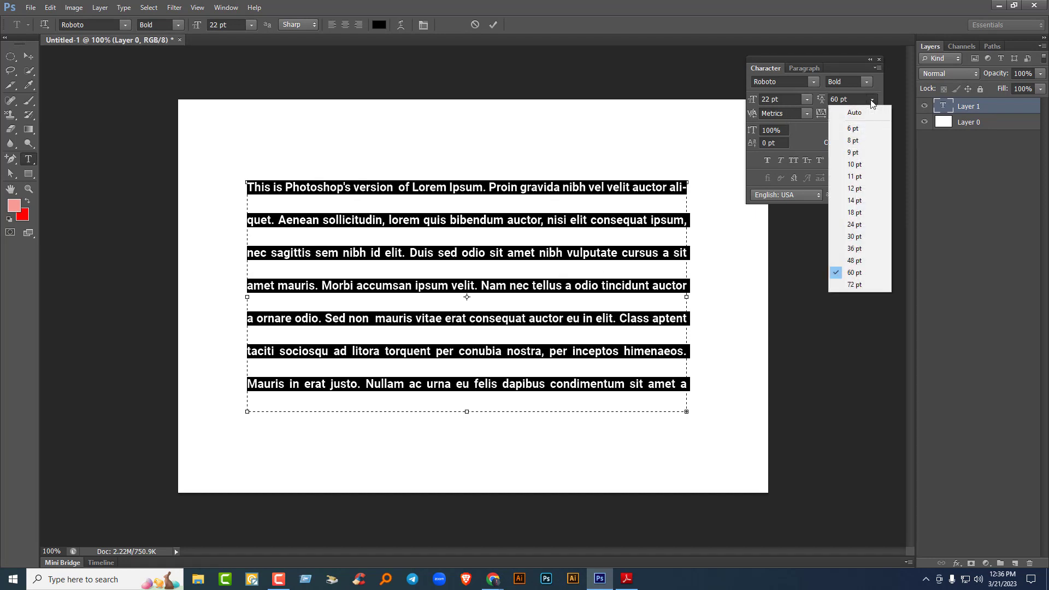
{"action": "left_click", "coordinate": [855, 236]}
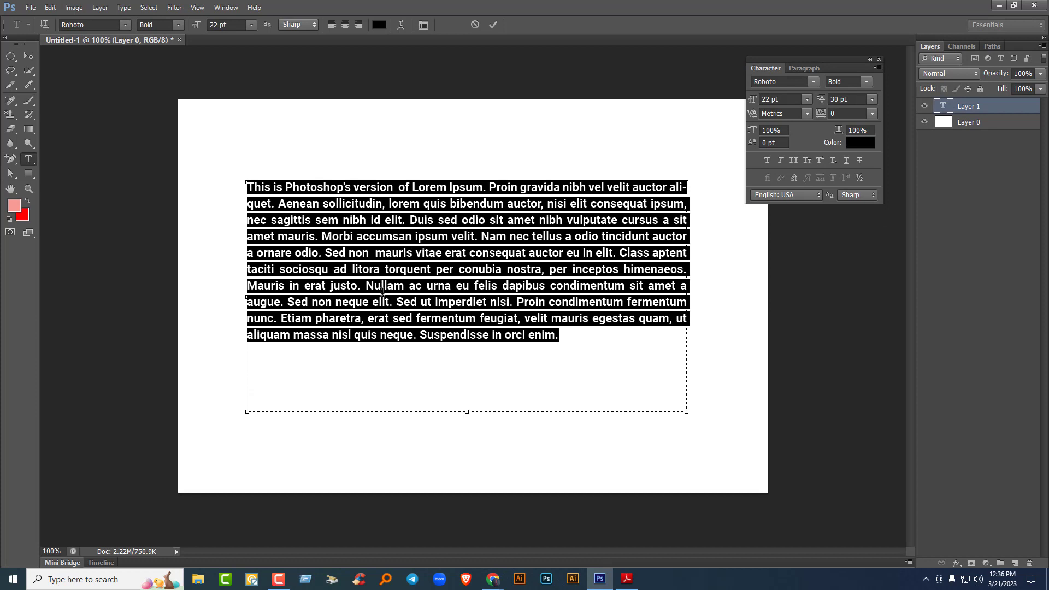
{"action": "left_click", "coordinate": [870, 100]}
{"action": "left_click", "coordinate": [854, 108]}
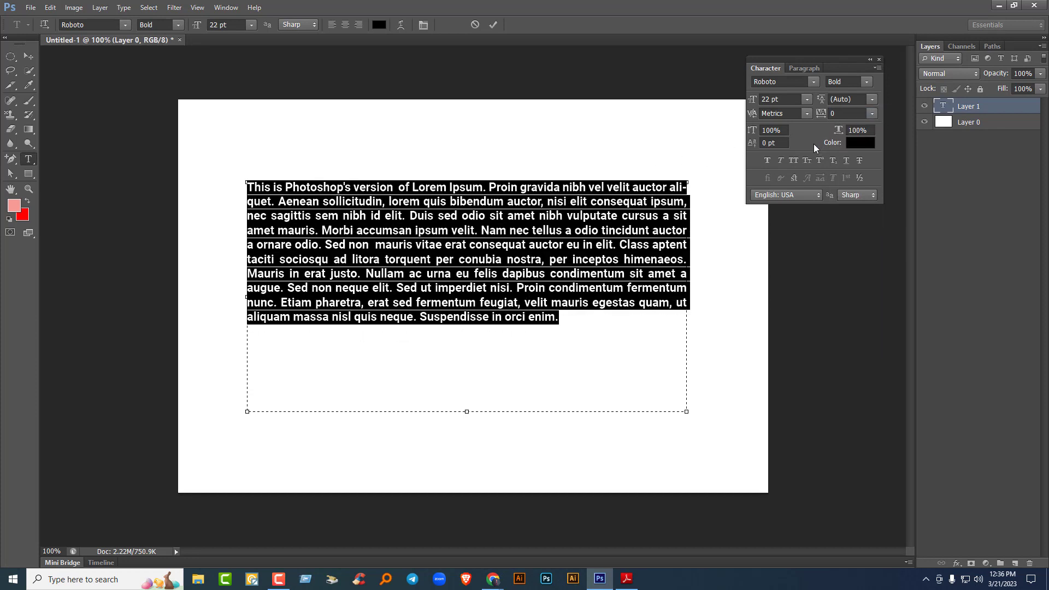
- Left-align the paragraph and delete the text after "quis neque" at its end
{"action": "left_click", "coordinate": [800, 67]}
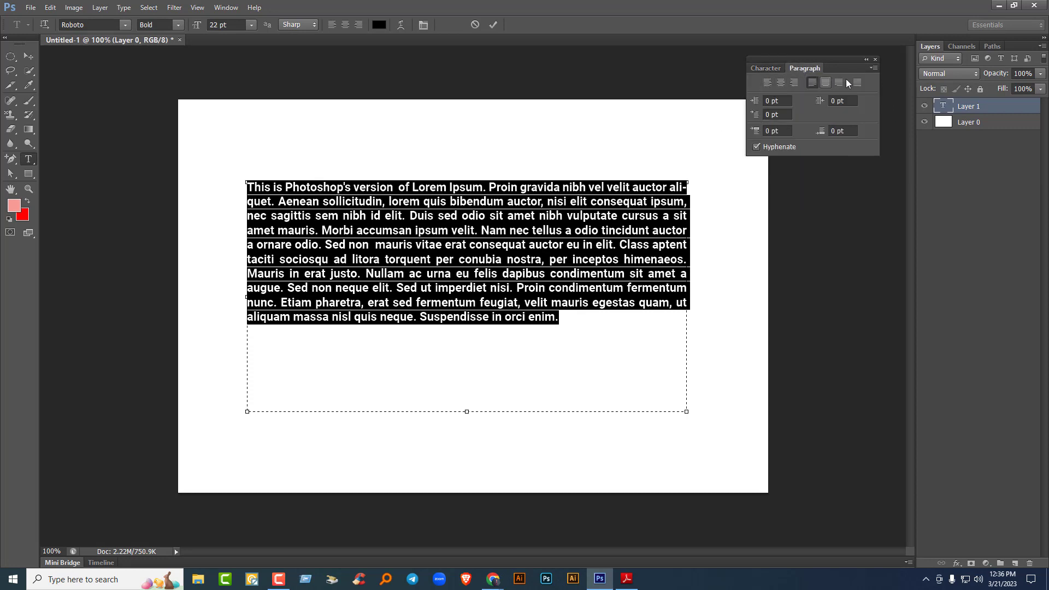
{"action": "left_click", "coordinate": [767, 83]}
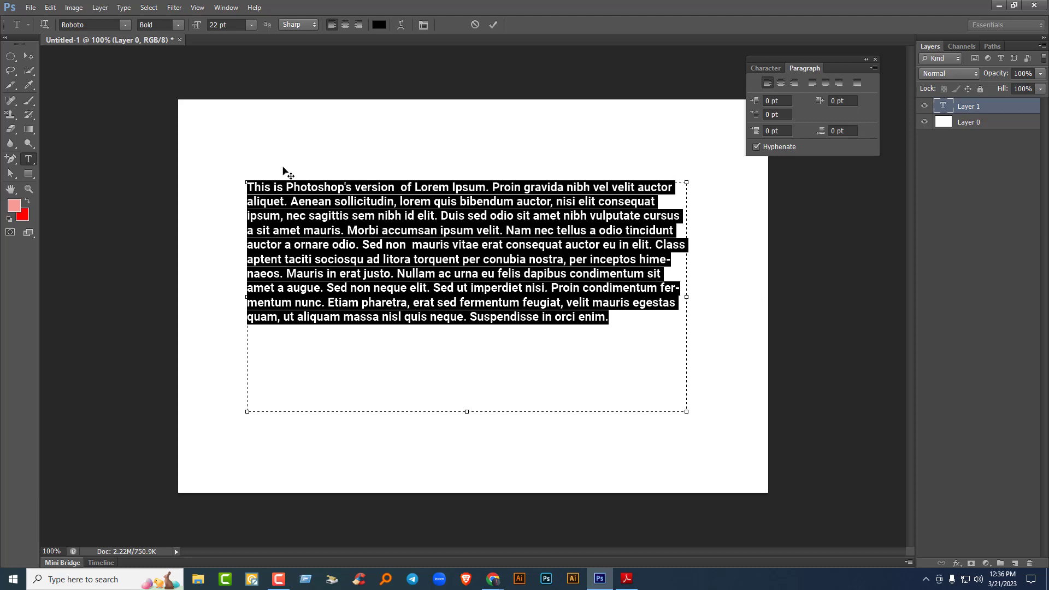
{"action": "left_click", "coordinate": [469, 317]}
{"action": "left_click_drag", "start_coordinate": [464, 316], "coordinate": [683, 320]}
{"action": "key", "text": "BackSpace"}
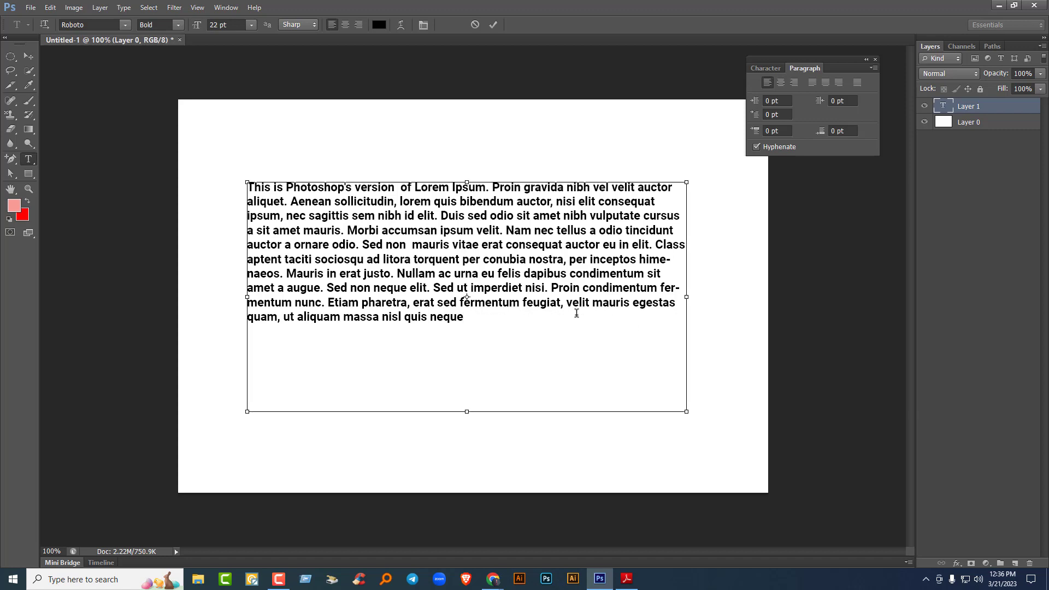
- Select the whole paragraph and try centre alignment followed by right alignment
{"action": "key", "text": "ctrl+a"}
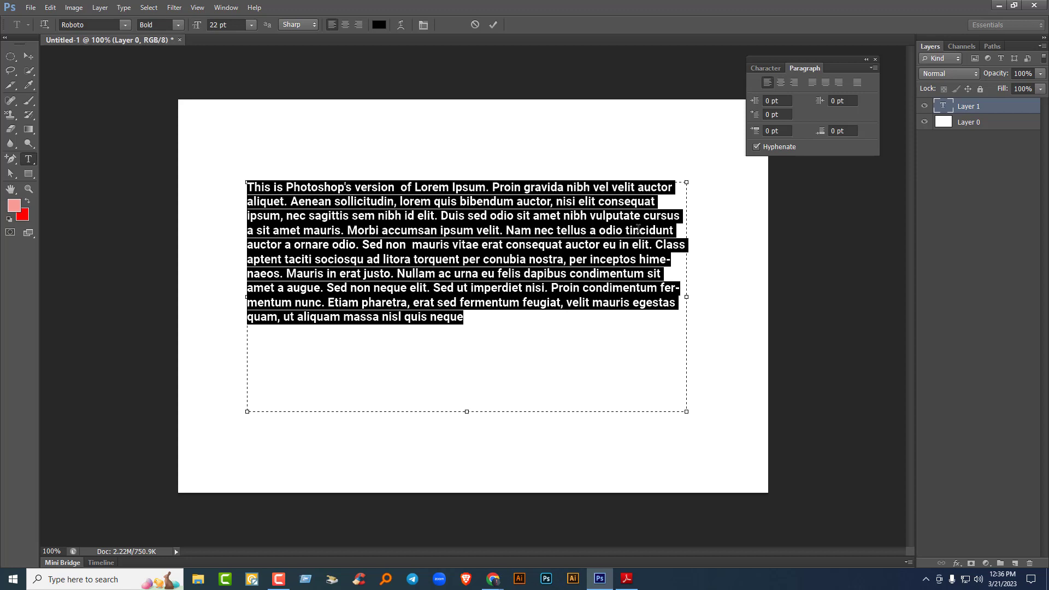
{"action": "left_click", "coordinate": [781, 83]}
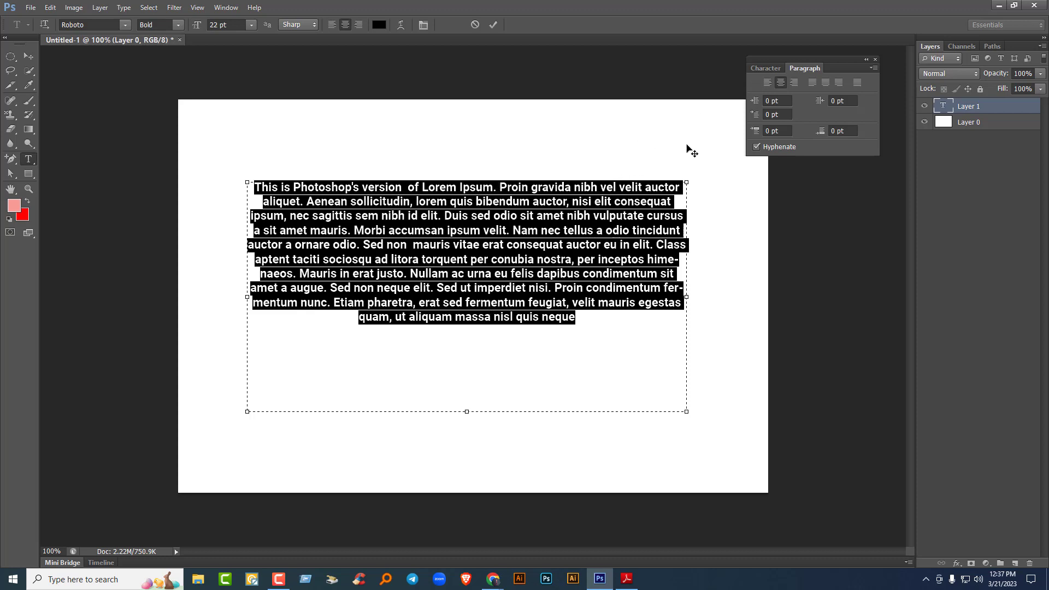
{"action": "left_click", "coordinate": [796, 81]}
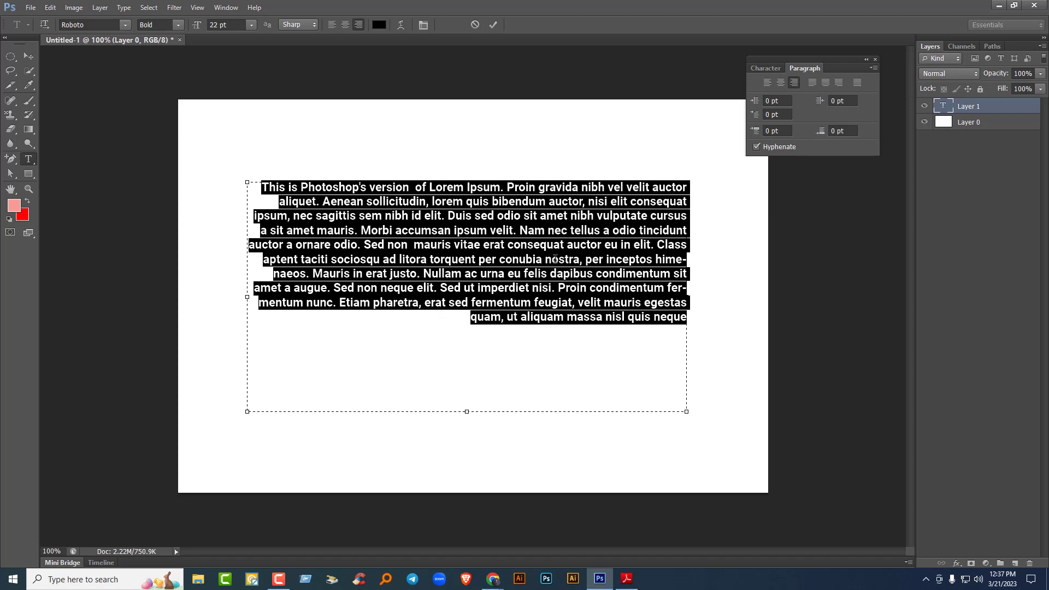
- Try each justification on the paragraph: last line left, last line centred, last line right, and all lines justified
{"action": "left_click", "coordinate": [812, 83]}
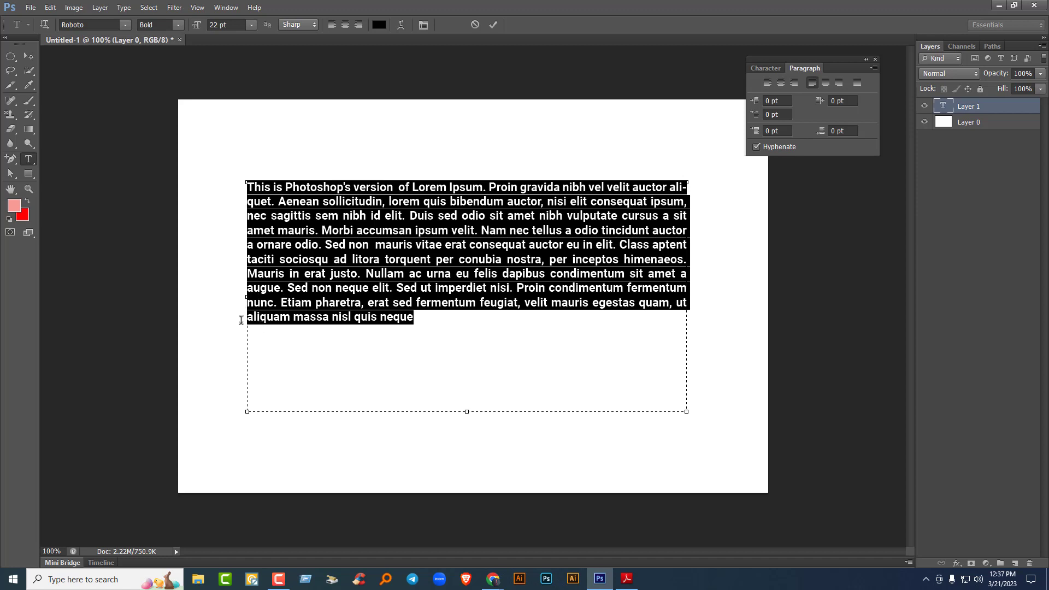
{"action": "left_click_drag", "start_coordinate": [415, 319], "coordinate": [221, 154]}
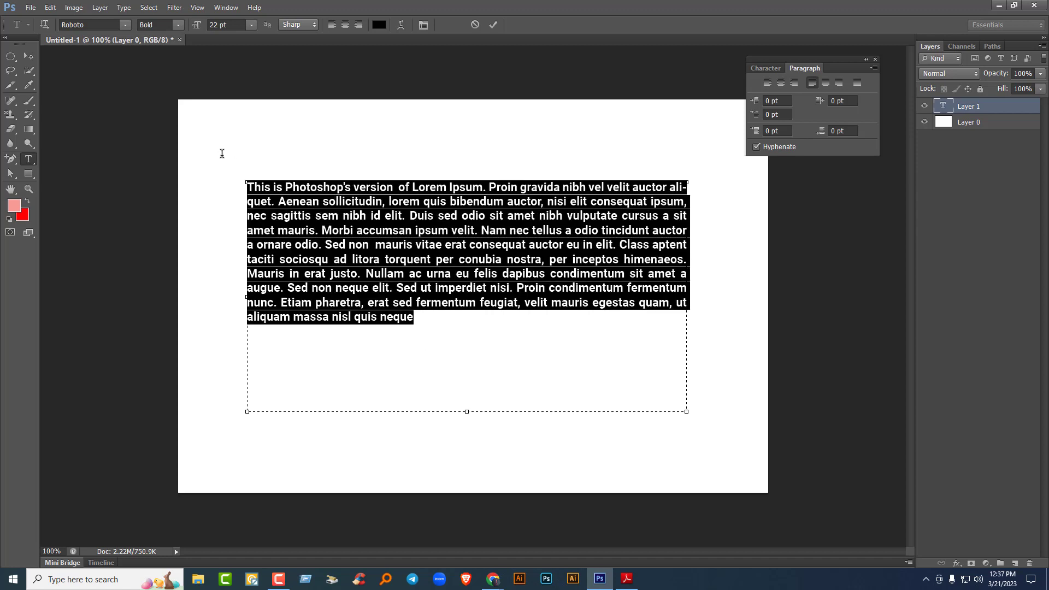
{"action": "left_click", "coordinate": [825, 83]}
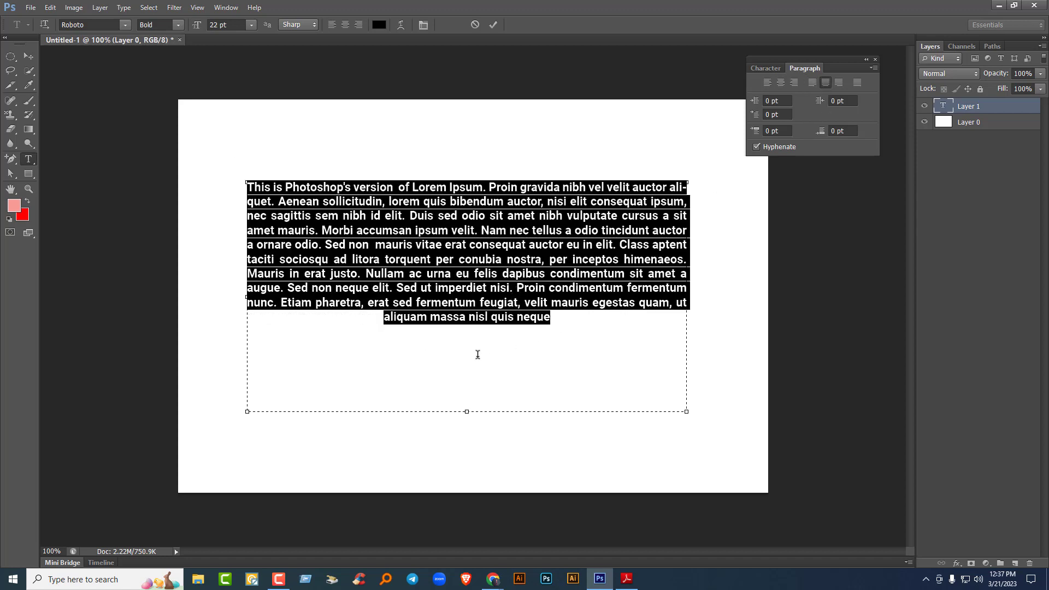
{"action": "left_click", "coordinate": [839, 82]}
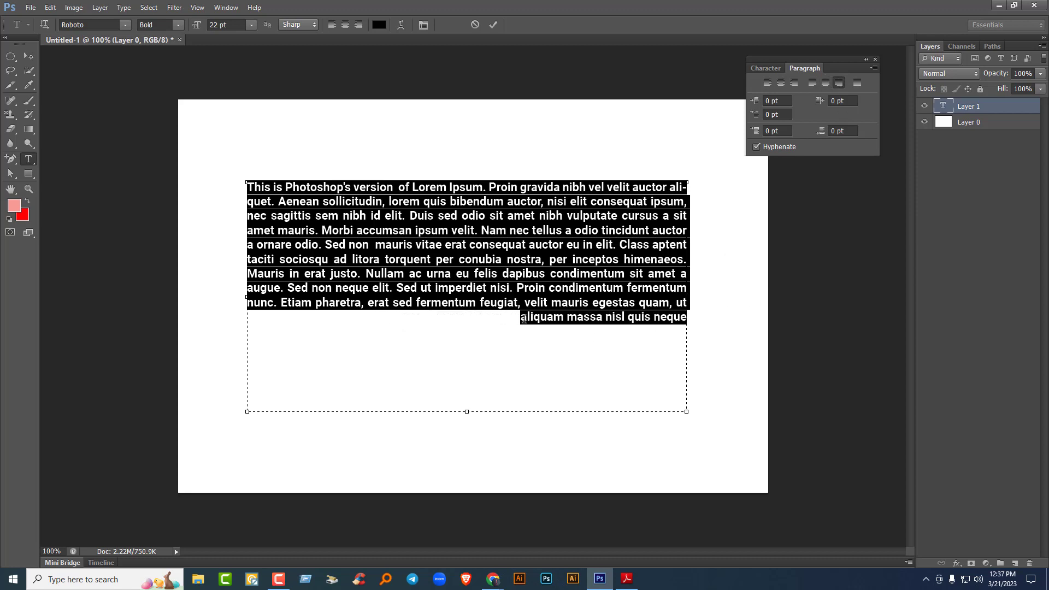
{"action": "left_click", "coordinate": [858, 82]}
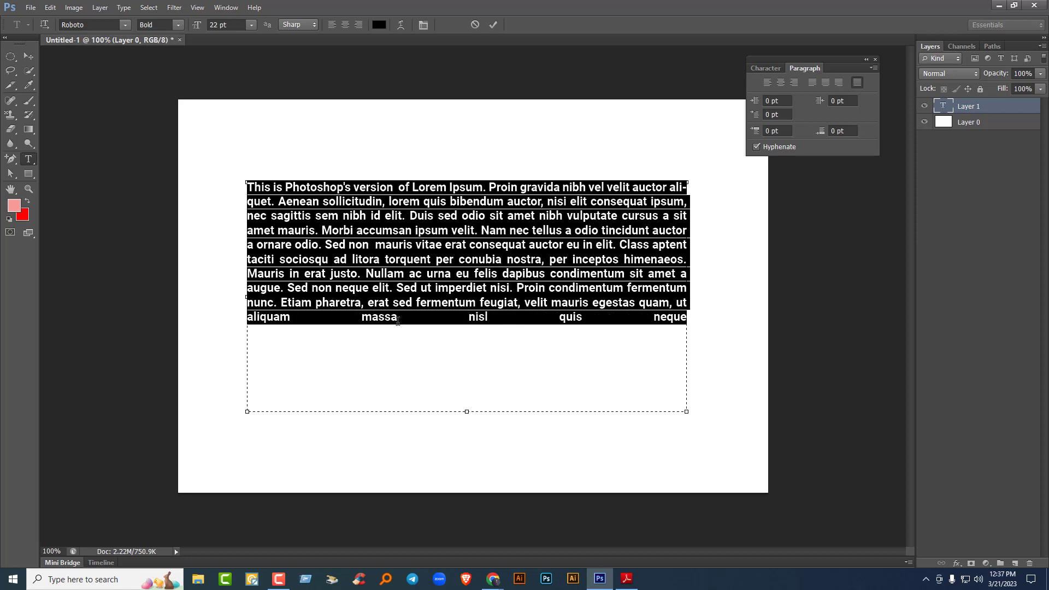
- Place the text cursor in the paragraph's last line and set the paragraph back to left alignment
{"action": "left_click", "coordinate": [339, 322]}
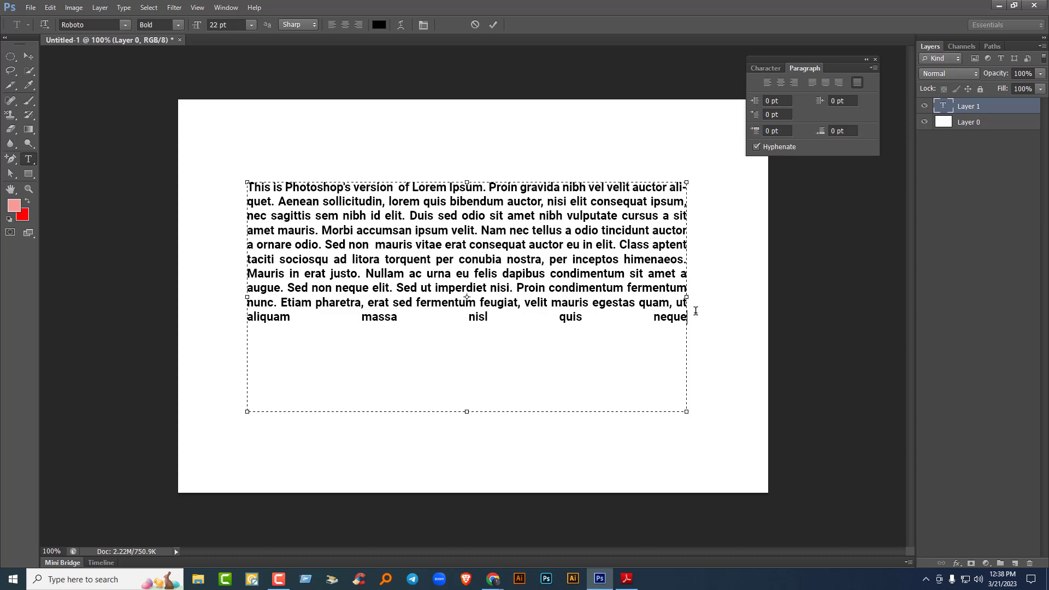
{"action": "left_click", "coordinate": [330, 316]}
{"action": "left_click", "coordinate": [767, 83]}
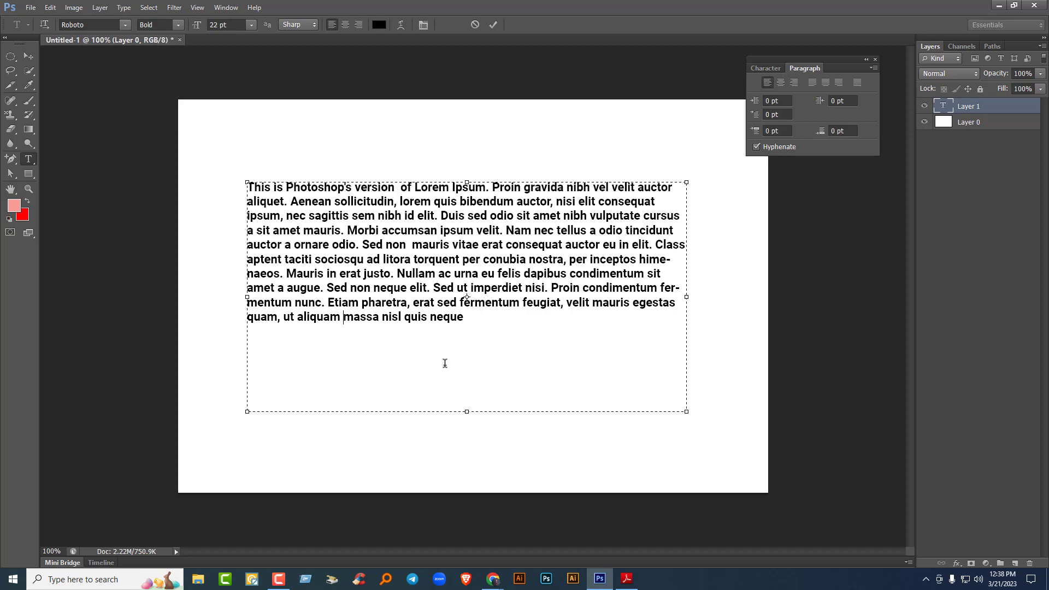
- Bring the Character panel to the front and dock its panel group above the Layers panel
{"action": "left_click", "coordinate": [766, 68]}
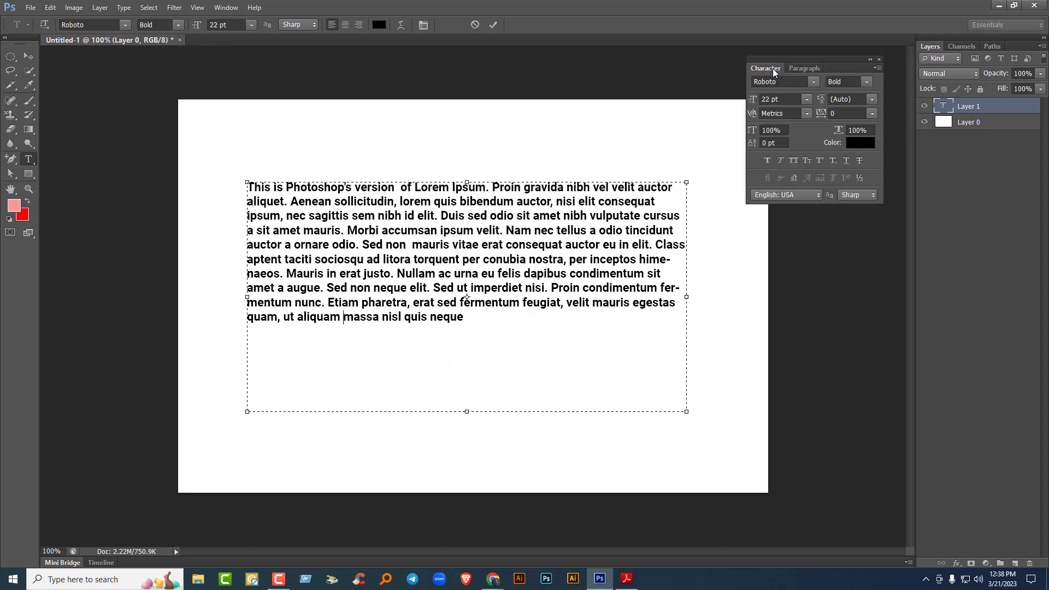
{"action": "left_click_drag", "start_coordinate": [844, 69], "coordinate": [1008, 40]}
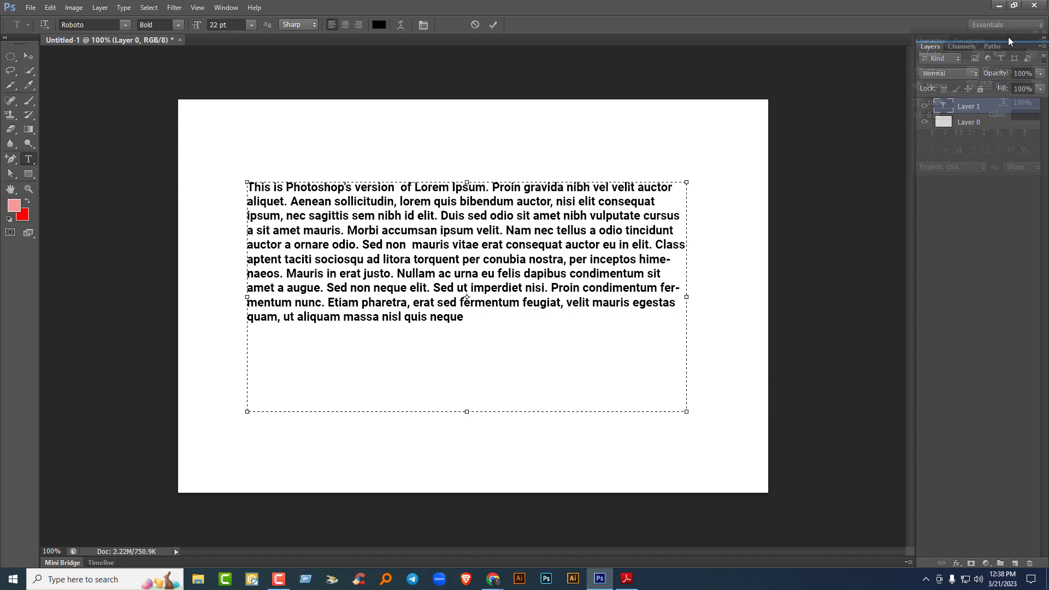
{"action": "left_click_drag", "start_coordinate": [1007, 37], "coordinate": [1007, 37]}
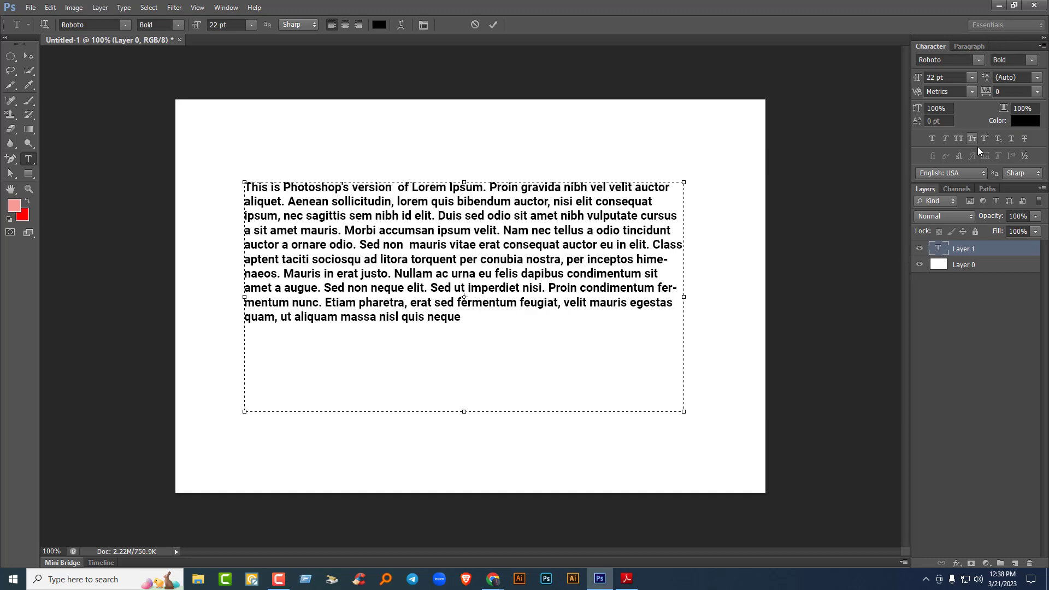
- Delete the placeholder text layer with the Move tool active, and switch to the Graphic design module PDF in Adobe Reader
{"action": "left_click", "coordinate": [31, 55]}
{"action": "key", "text": "Delete"}
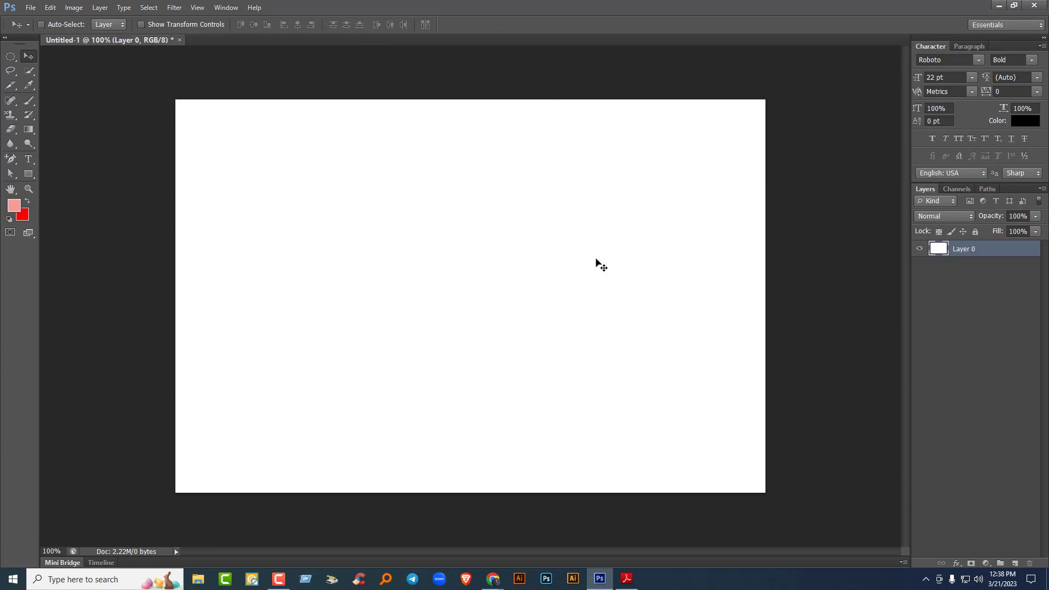
{"action": "left_click", "coordinate": [626, 578]}
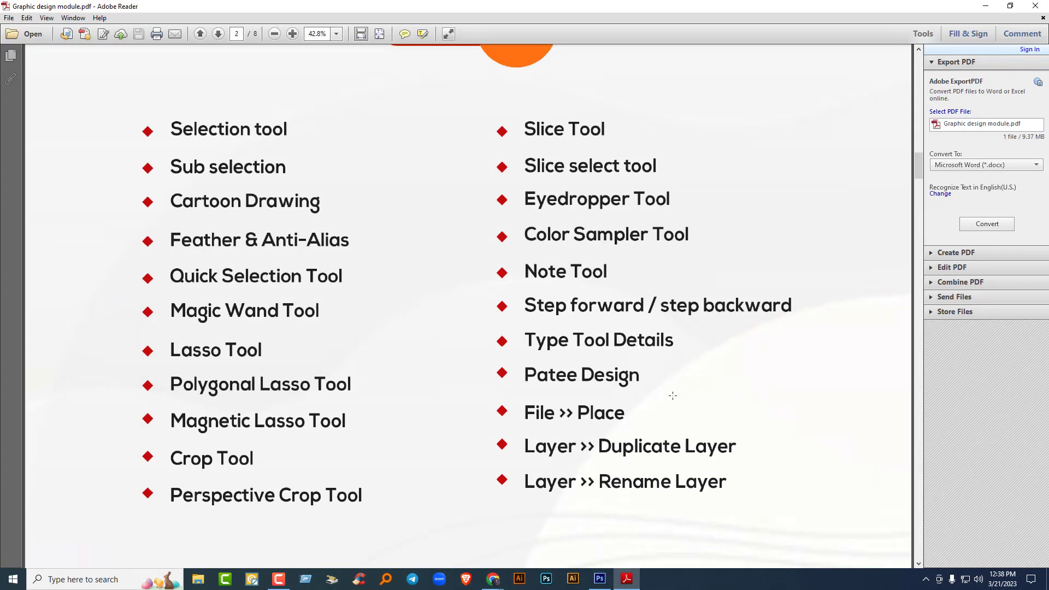
- Mark the Patee Design topic in the PDF, then switch to Photoshop and set the foreground colour to black (000000)
{"action": "left_click_drag", "start_coordinate": [487, 359], "coordinate": [630, 410]}
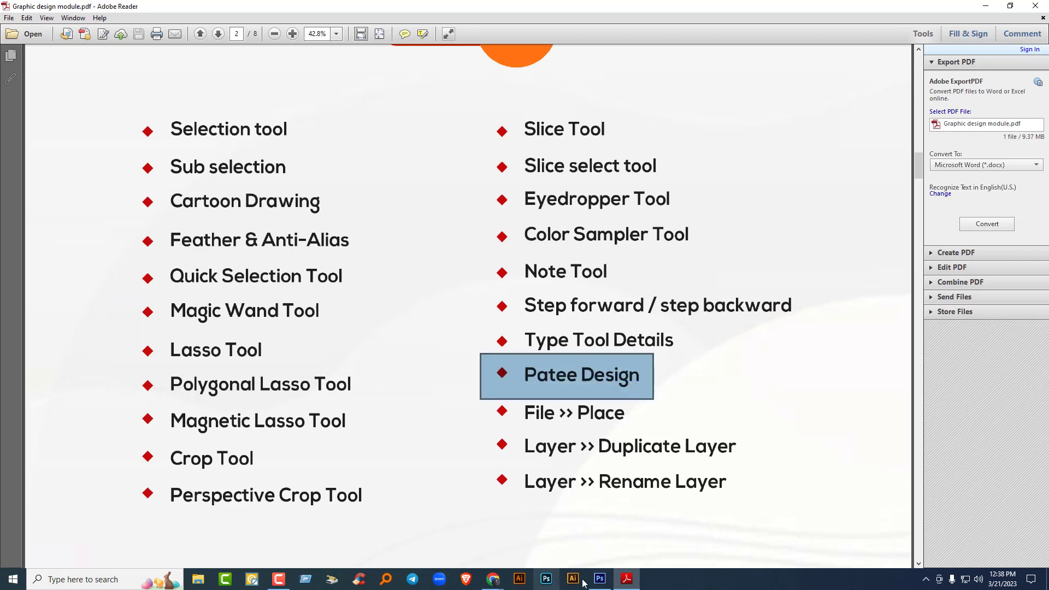
{"action": "left_click", "coordinate": [599, 578]}
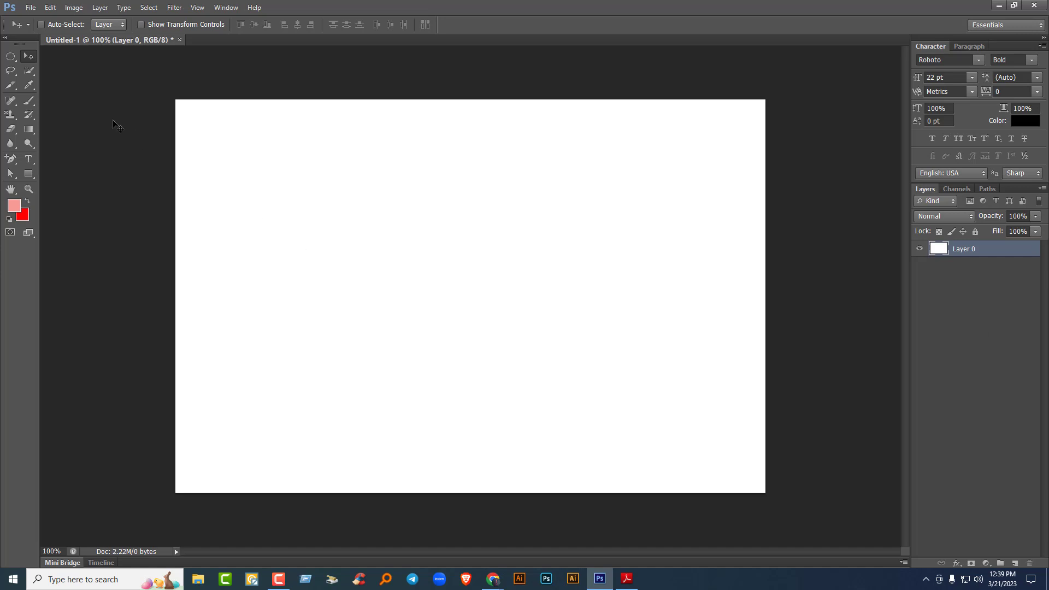
{"action": "left_click", "coordinate": [10, 57]}
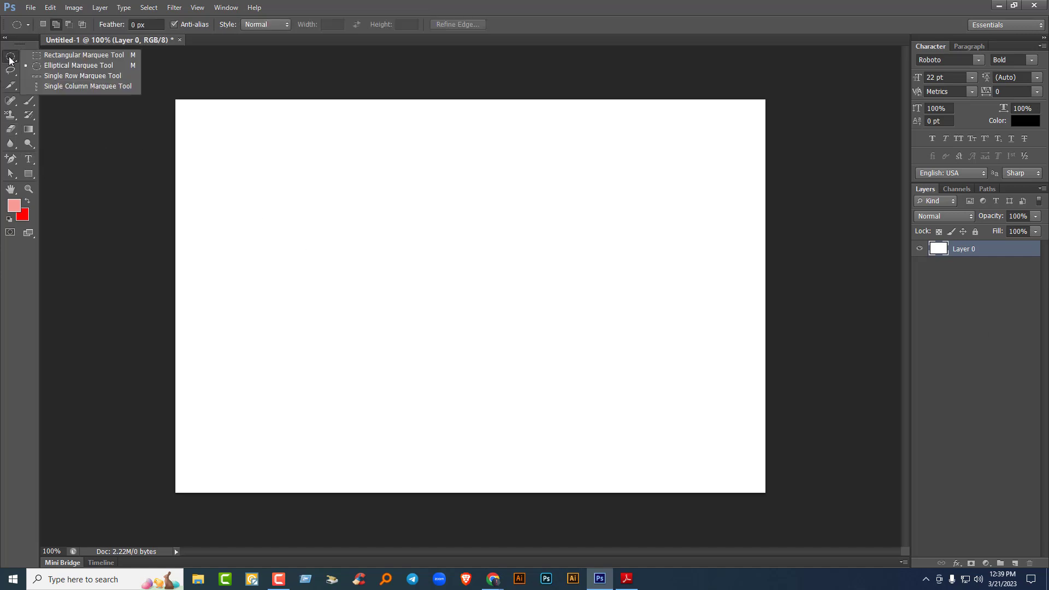
{"action": "left_click", "coordinate": [14, 205]}
{"action": "left_click_drag", "start_coordinate": [386, 271], "coordinate": [243, 340]}
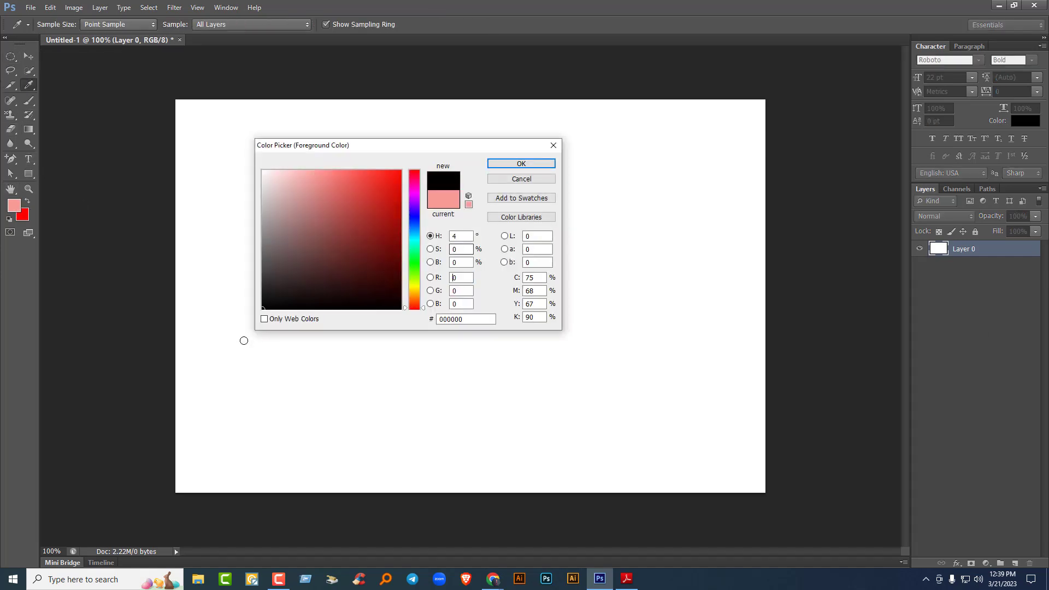
{"action": "left_click", "coordinate": [529, 165]}
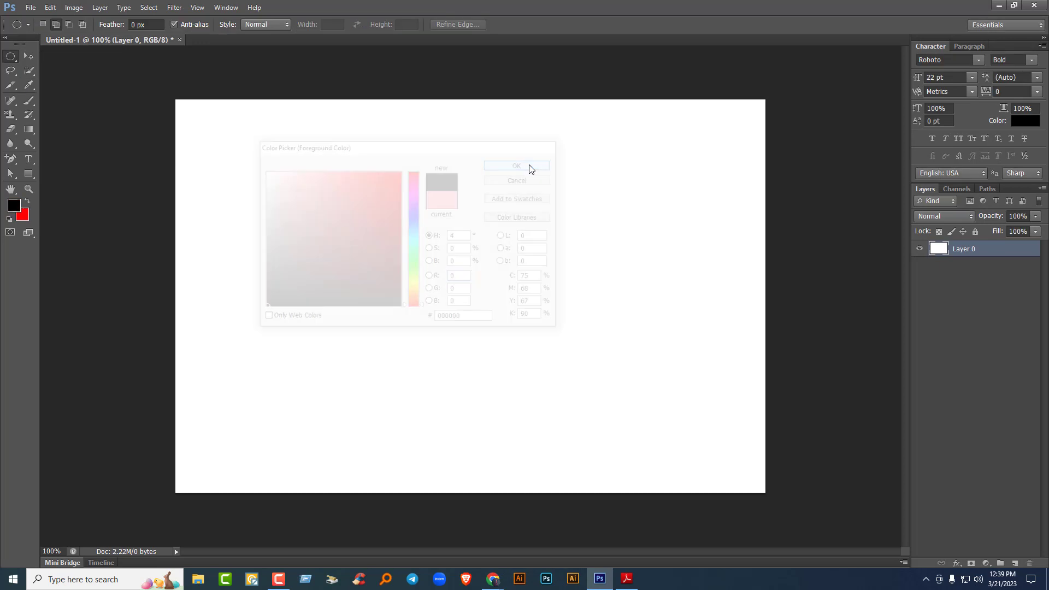
- Select a full-width strip along the canvas's upper edge with the Rectangular Marquee Tool
{"action": "left_click", "coordinate": [8, 58]}
{"action": "left_click", "coordinate": [60, 54]}
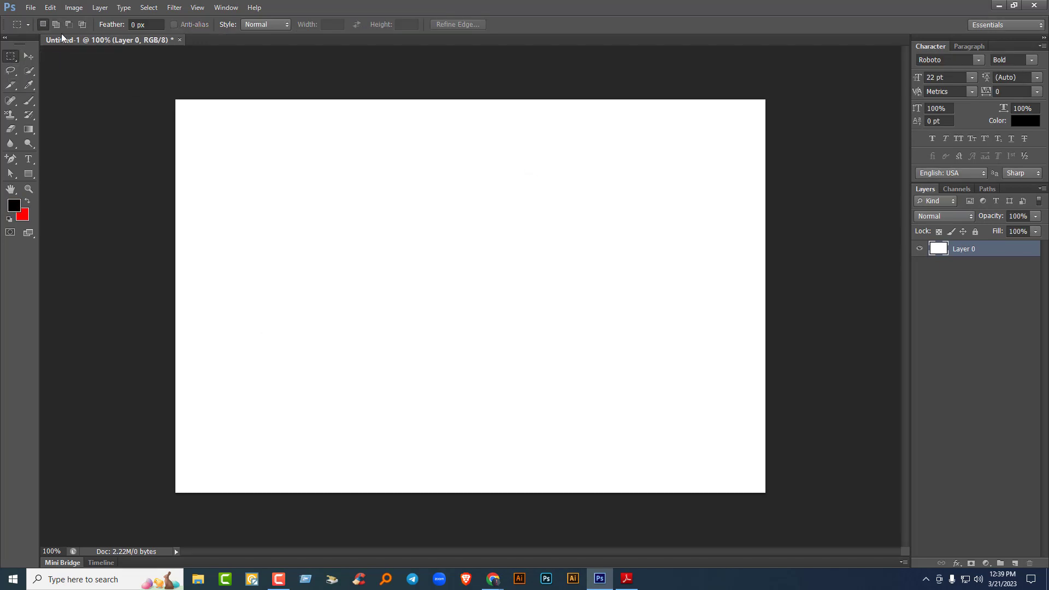
{"action": "left_click_drag", "start_coordinate": [175, 98], "coordinate": [776, 143]}
{"action": "key", "text": "alt+BackSpace"}
{"action": "key", "text": "ctrl+d"}
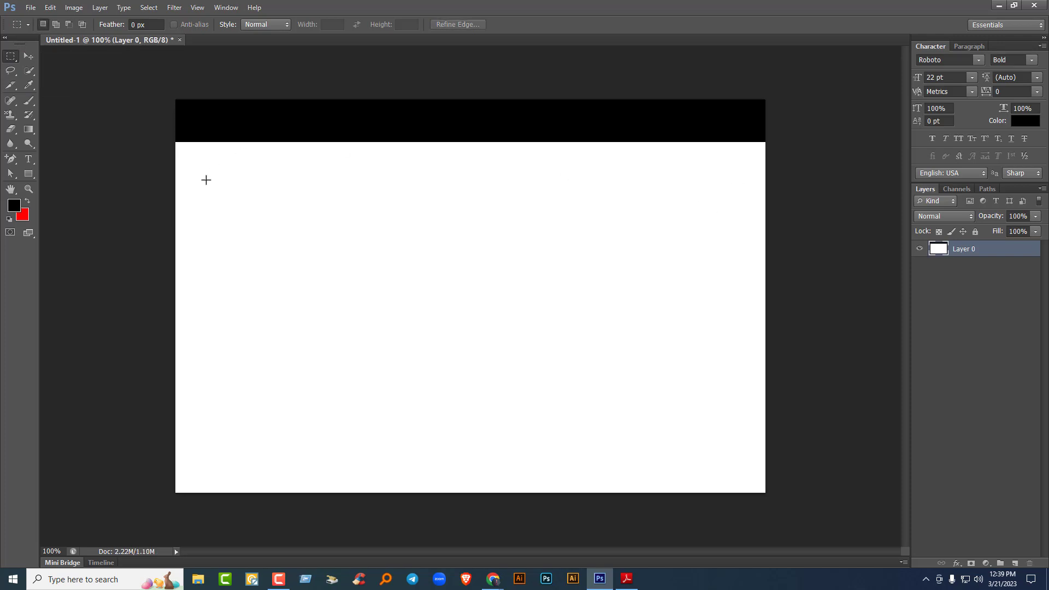
{"action": "left_click", "coordinate": [29, 56]}
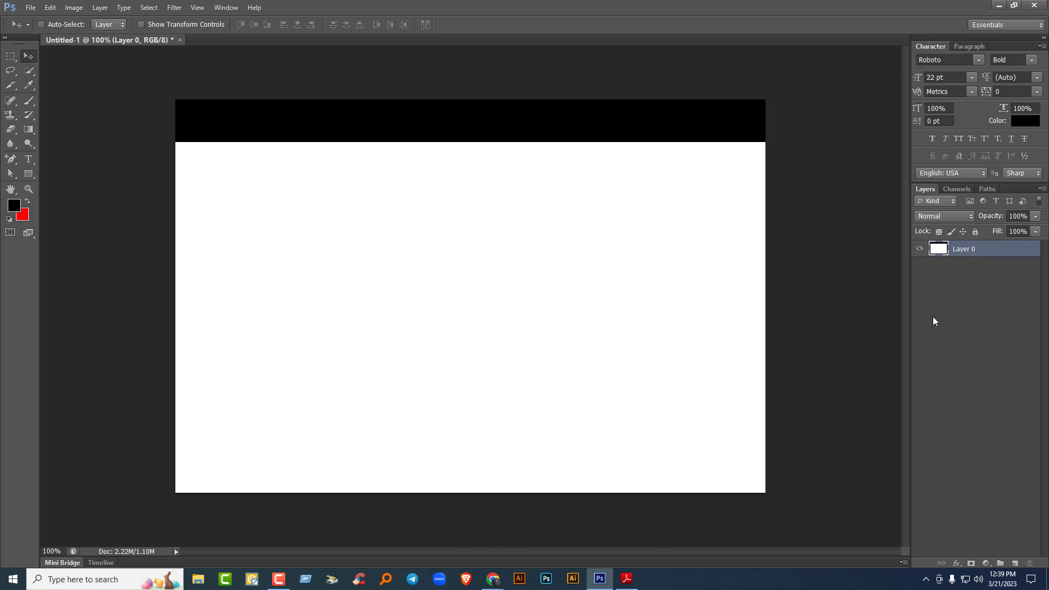
{"action": "key", "text": "ctrl+alt+z"}
{"action": "key", "text": "ctrl+alt+z"}
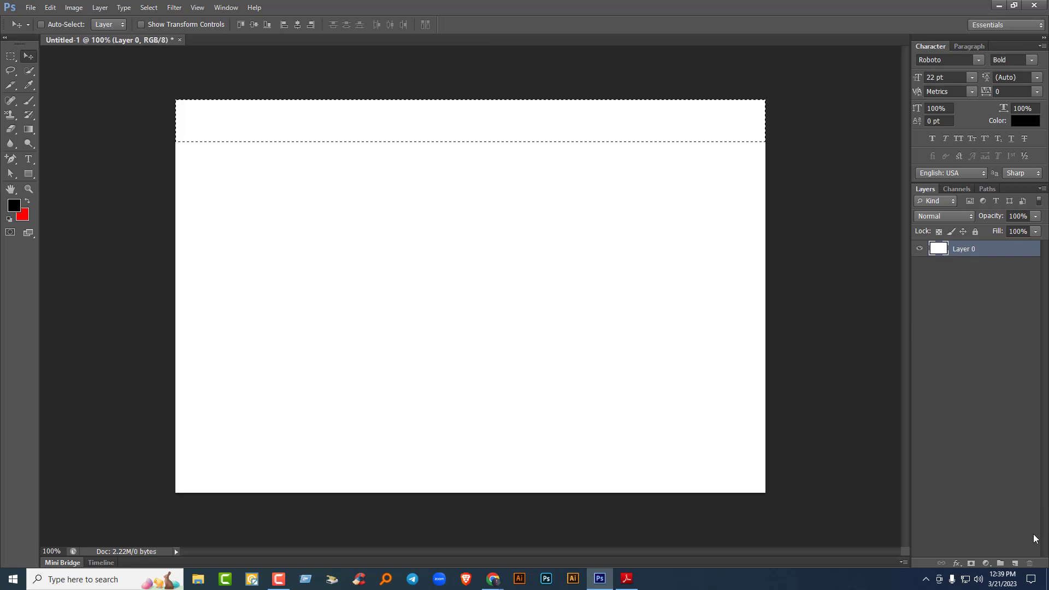
- Add a new layer above Layer 0, fill the selected strip on it with the black foreground colour, and deselect
{"action": "left_click", "coordinate": [1015, 563]}
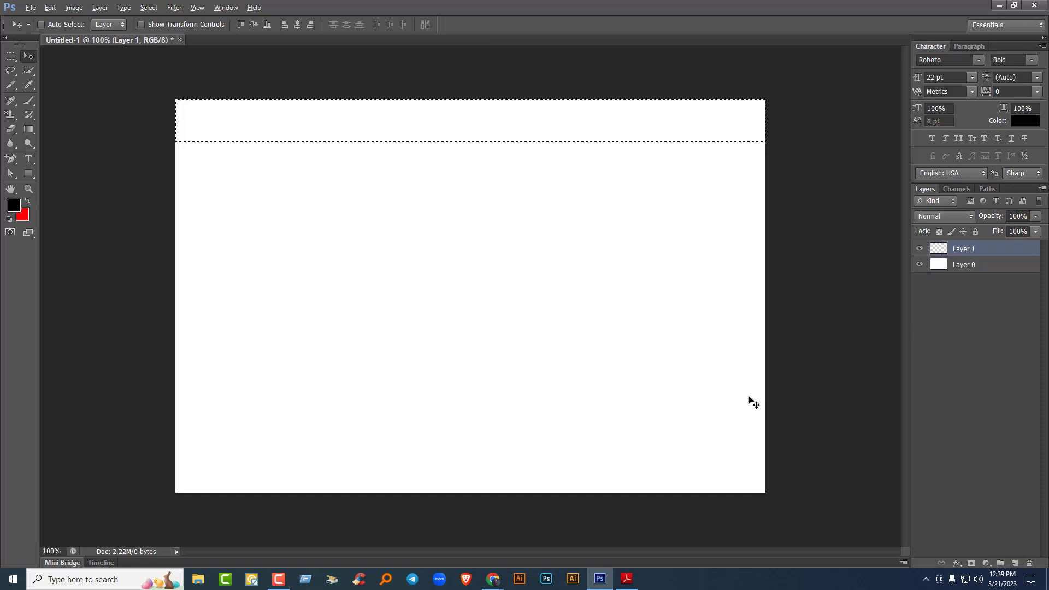
{"action": "key", "text": "alt+BackSpace"}
{"action": "key", "text": "ctrl+d"}
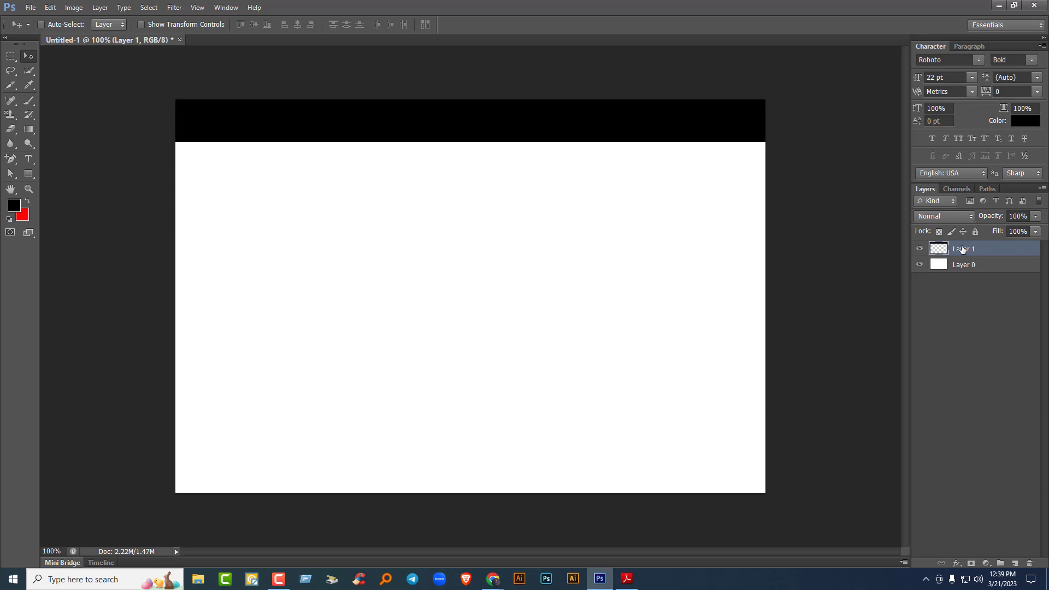
- Duplicate the black stripe layer four times and move the topmost copy straight down to the canvas's lower edge
{"action": "key", "text": "ctrl+j"}
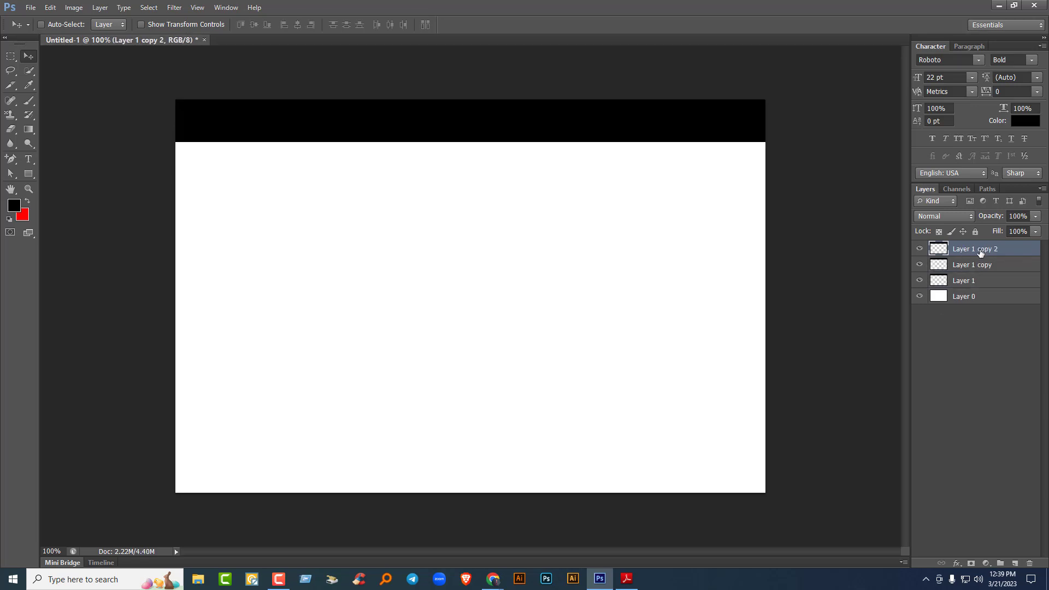
{"action": "key", "text": "ctrl+j"}
{"action": "key", "text": "ctrl+j"}
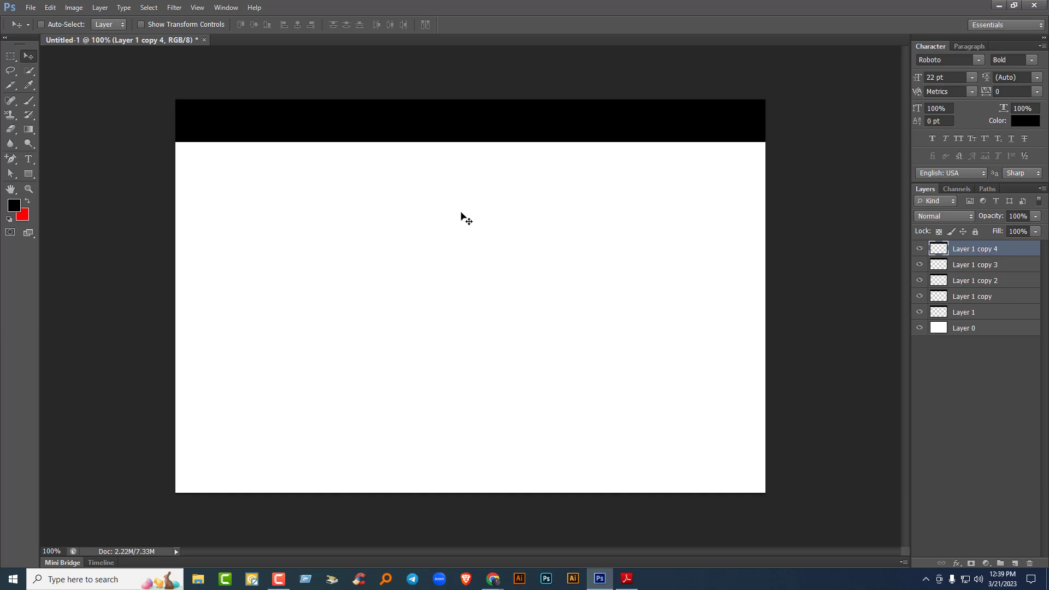
{"action": "left_click_drag", "start_coordinate": [471, 123], "coordinate": [474, 472]}
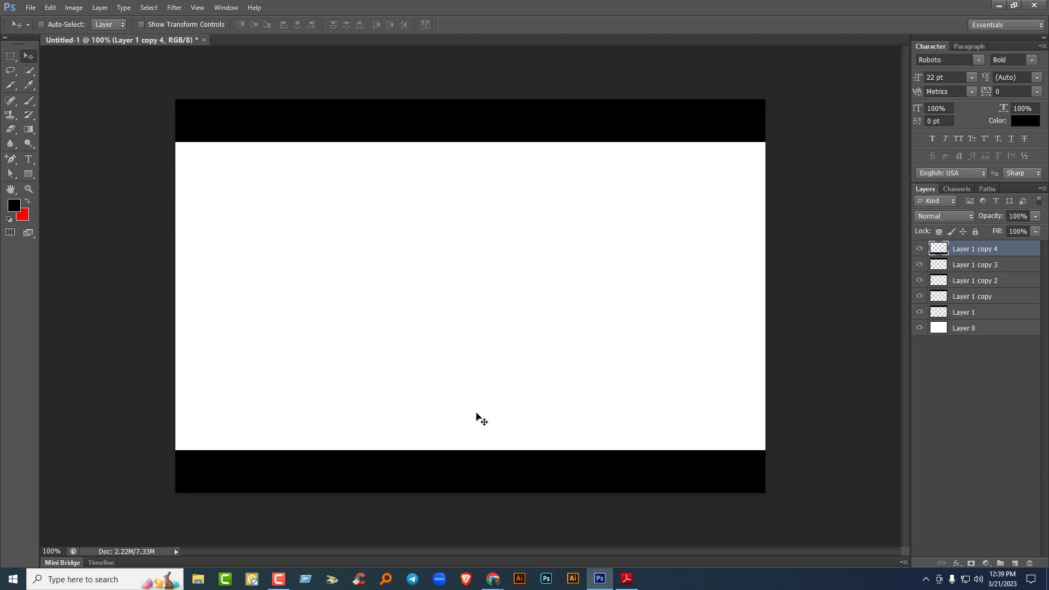
- Select the black stripe layers from Layer 1 copy 4 through Layer 1 as one continuous range
{"action": "left_click", "coordinate": [976, 313]}
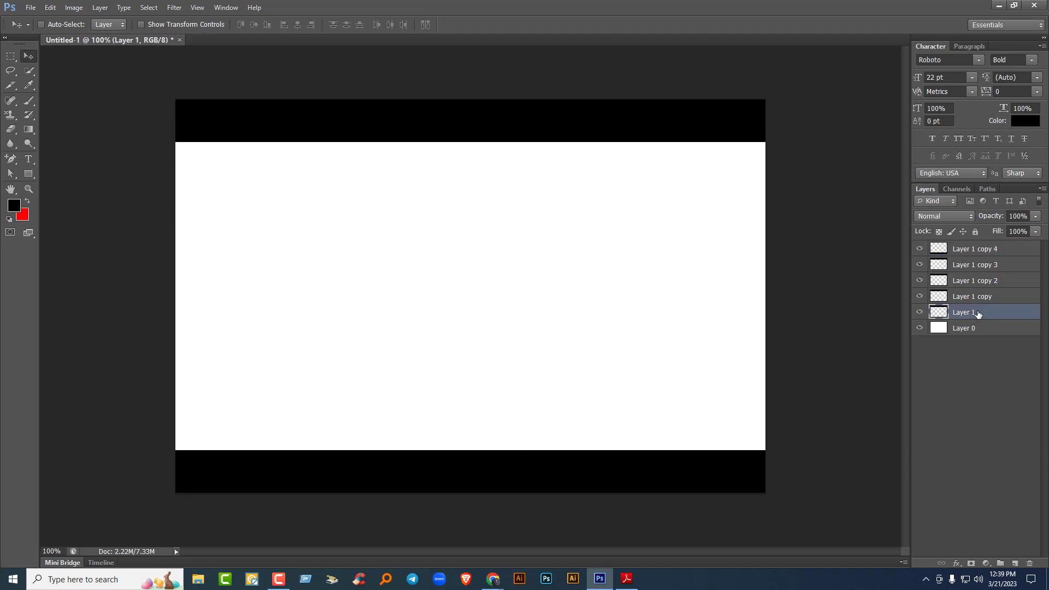
{"action": "left_click", "coordinate": [995, 248]}
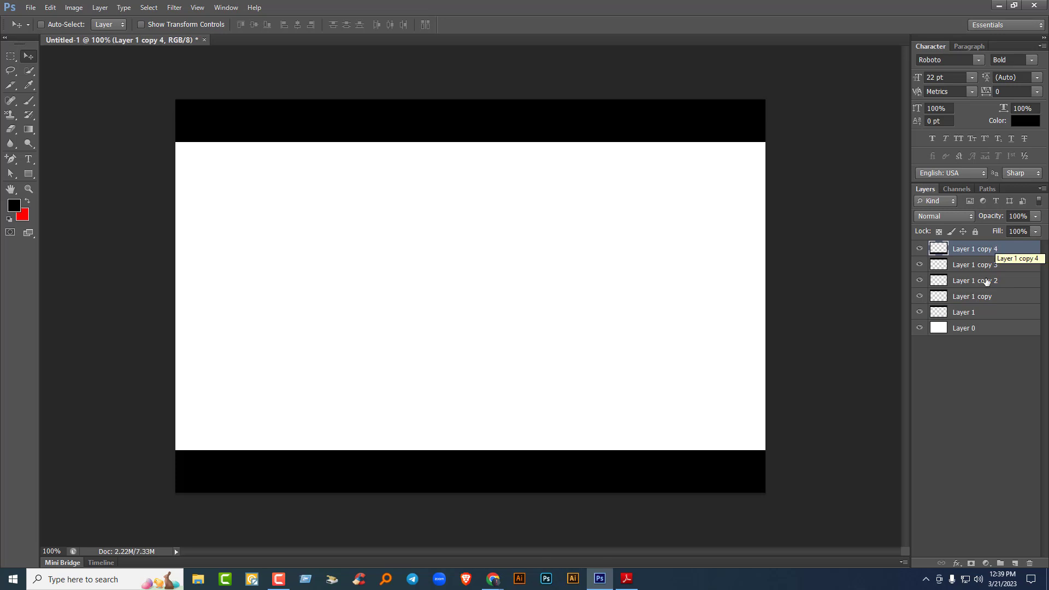
{"action": "left_click", "coordinate": [993, 317], "text": "shift"}
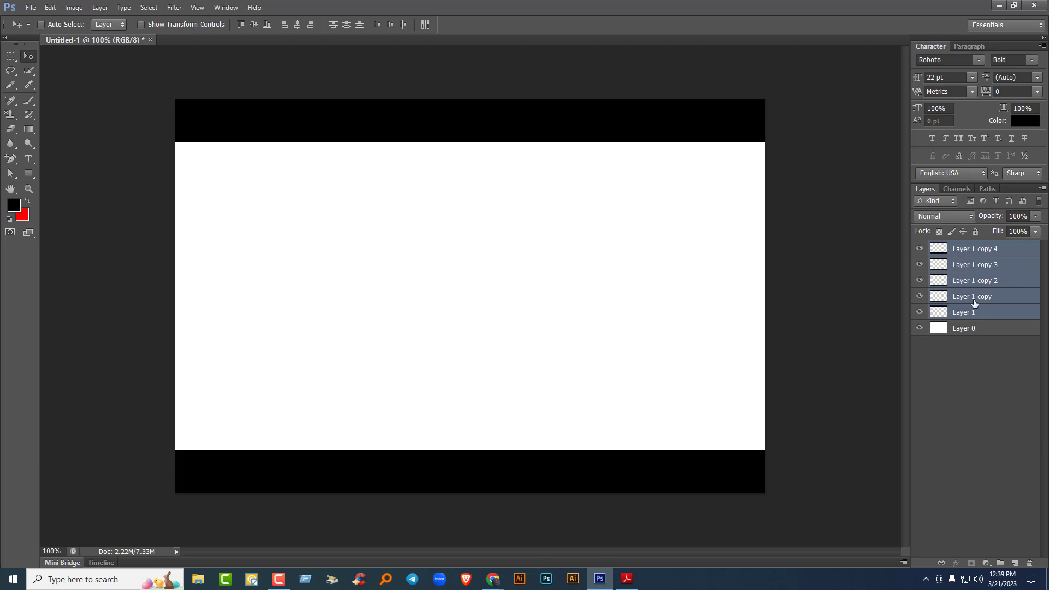
- Demonstrate building the same stripe selection from Layer 1 upwards by adding individual layers, and reduce it to Layer 1 alone
{"action": "left_click", "coordinate": [994, 258]}
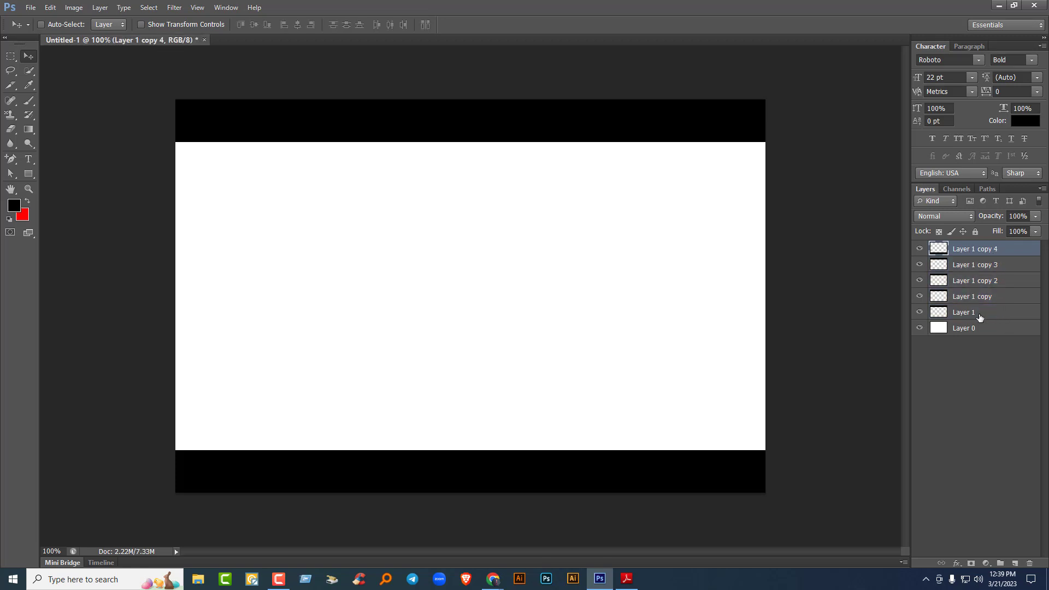
{"action": "left_click", "coordinate": [980, 317]}
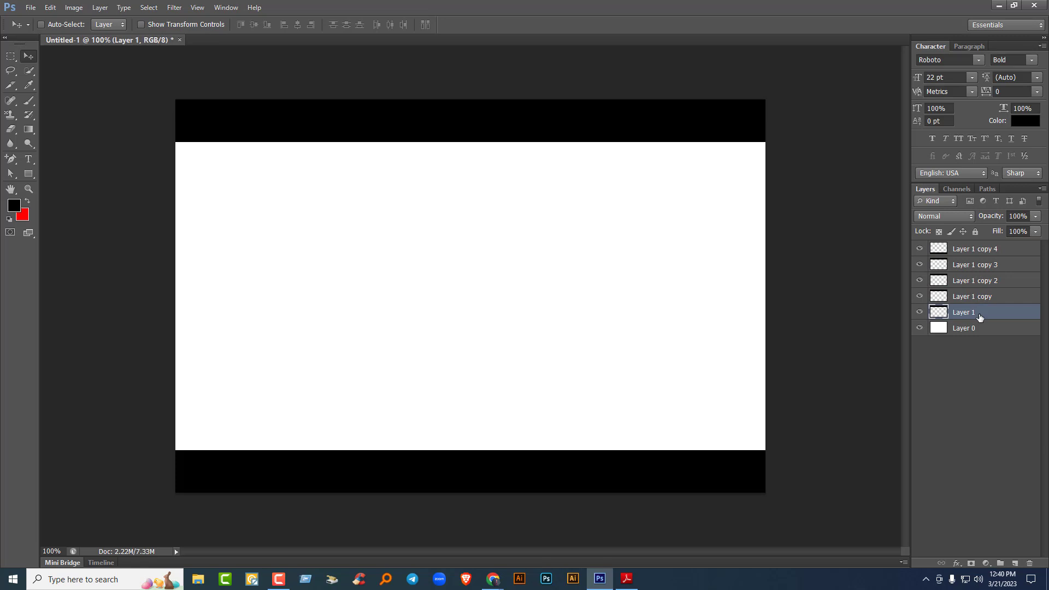
{"action": "left_click", "coordinate": [996, 298], "text": "shift"}
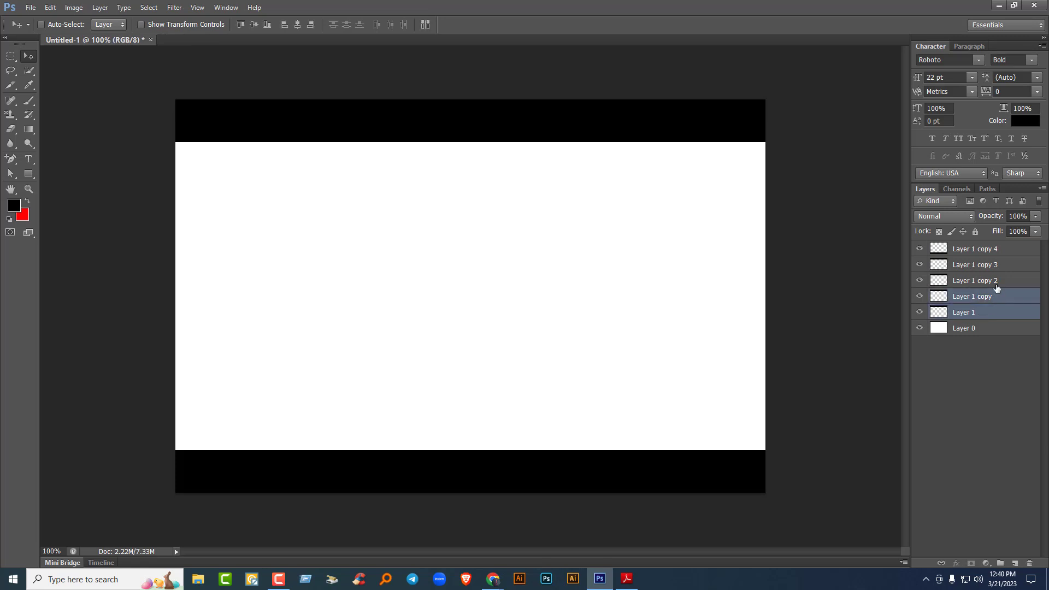
{"action": "left_click", "coordinate": [1007, 266], "text": "ctrl"}
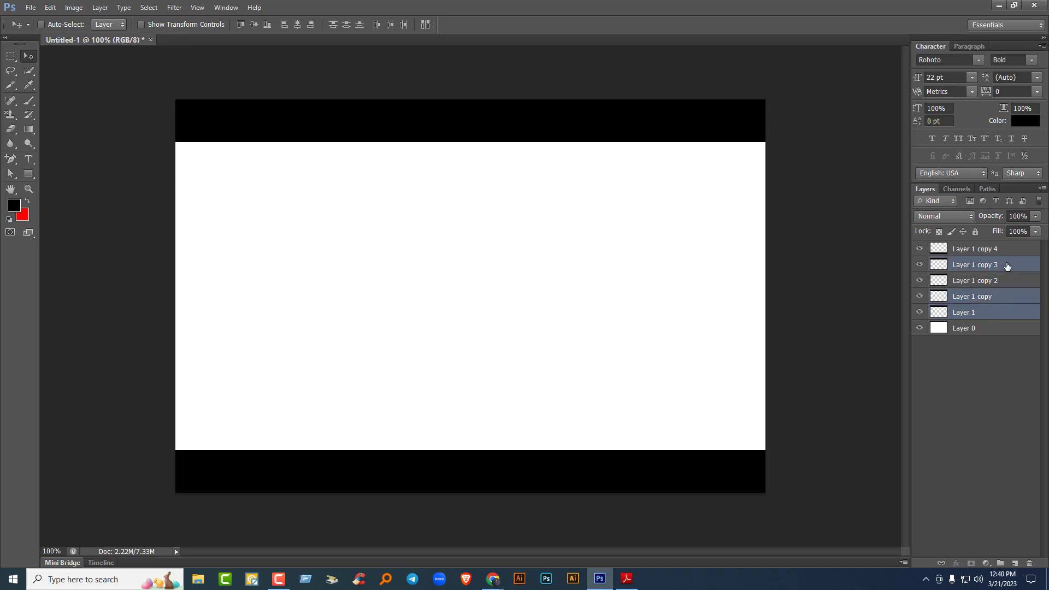
{"action": "left_click", "coordinate": [1001, 282], "text": "ctrl"}
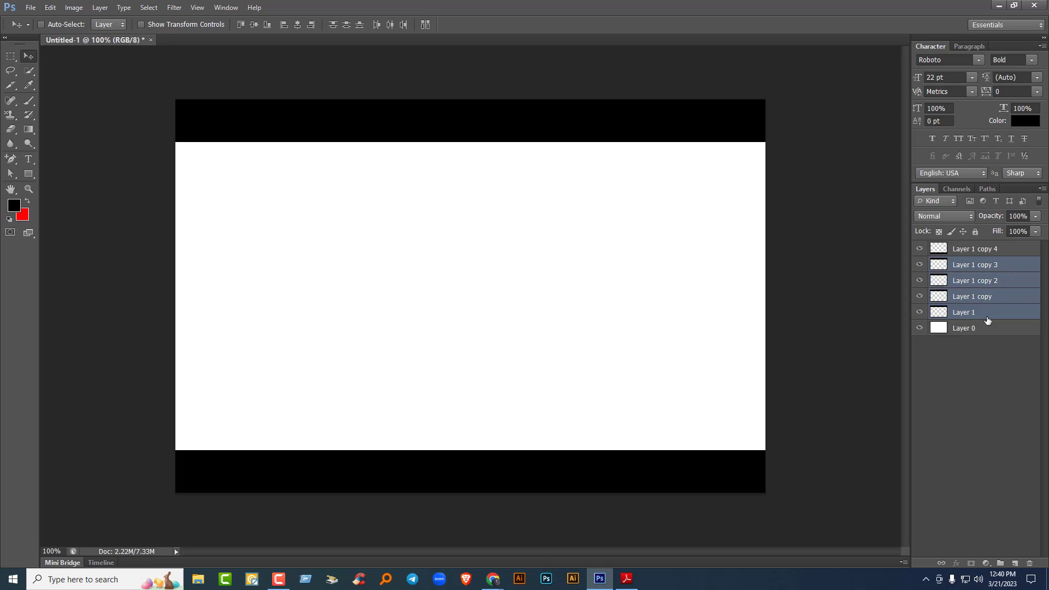
{"action": "left_click", "coordinate": [1009, 250], "text": "ctrl"}
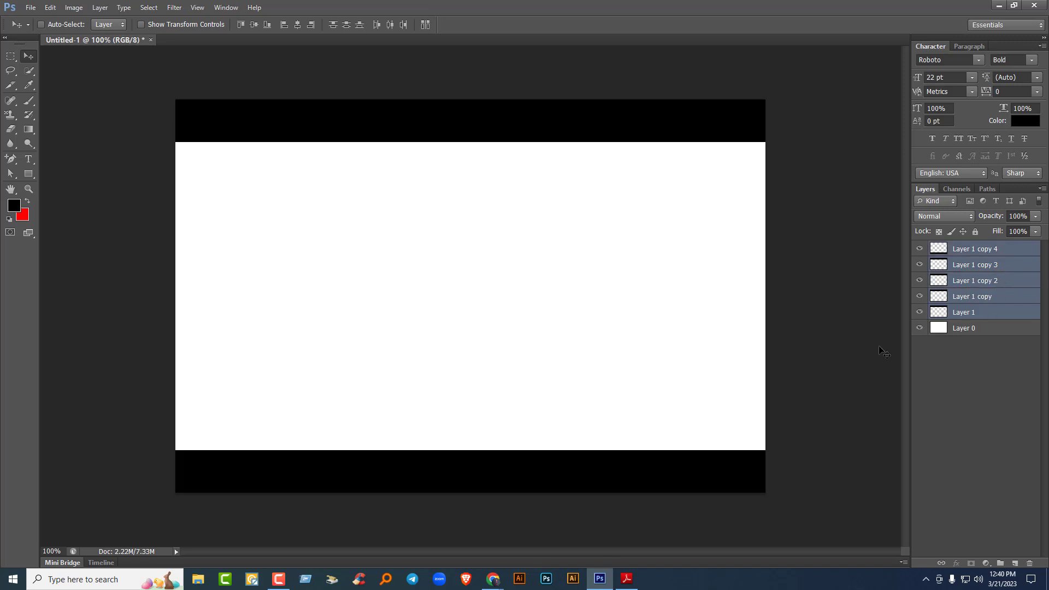
{"action": "left_click", "coordinate": [982, 315]}
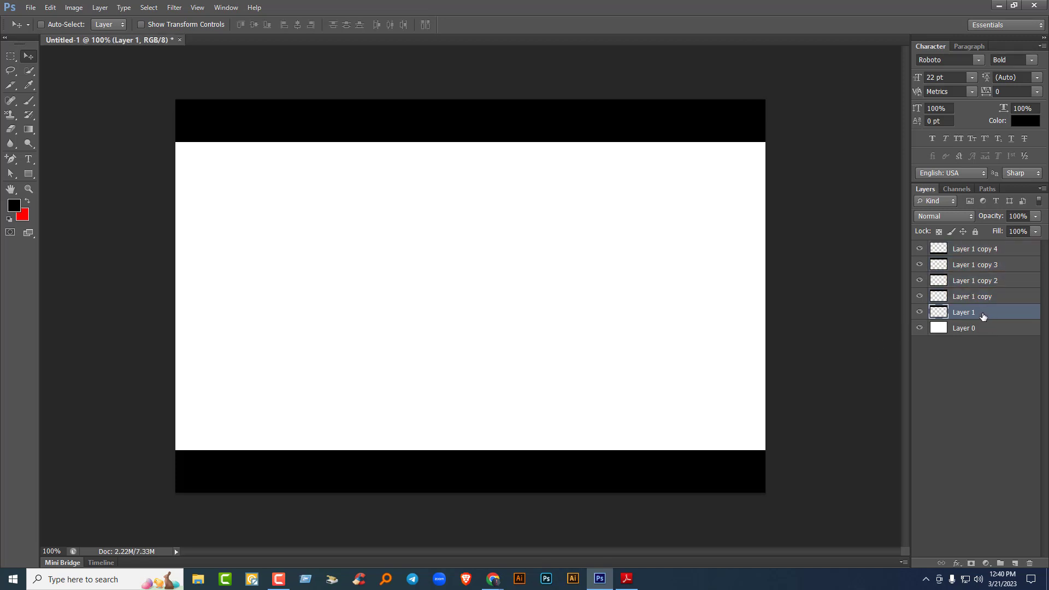
- Select all five black stripe layers, Layer 1 copy 4 through Layer 1, and distribute their vertical centres evenly
{"action": "left_click", "coordinate": [979, 250]}
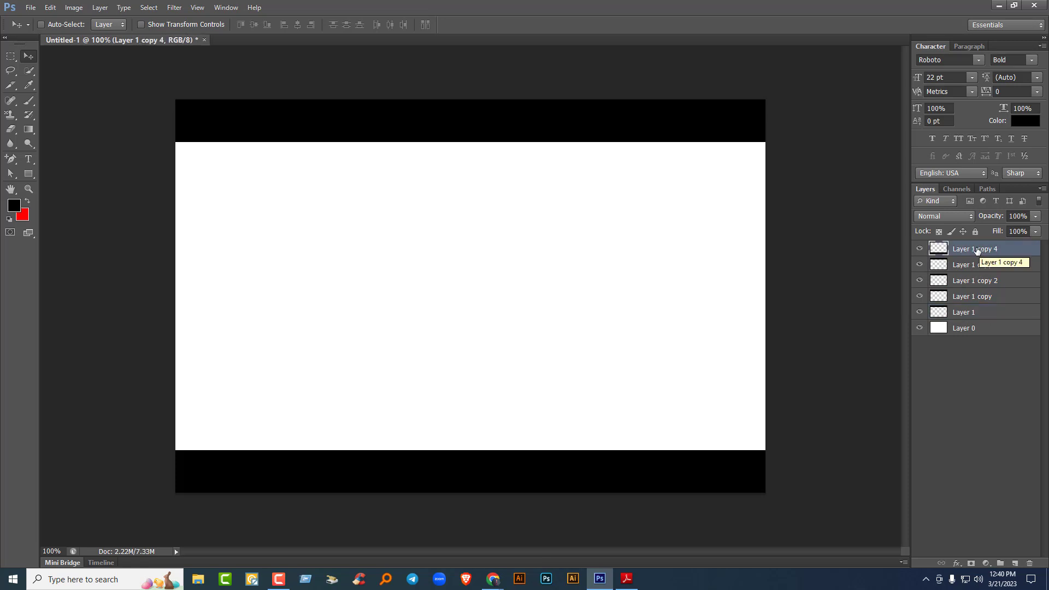
{"action": "left_click", "coordinate": [982, 317], "text": "shift"}
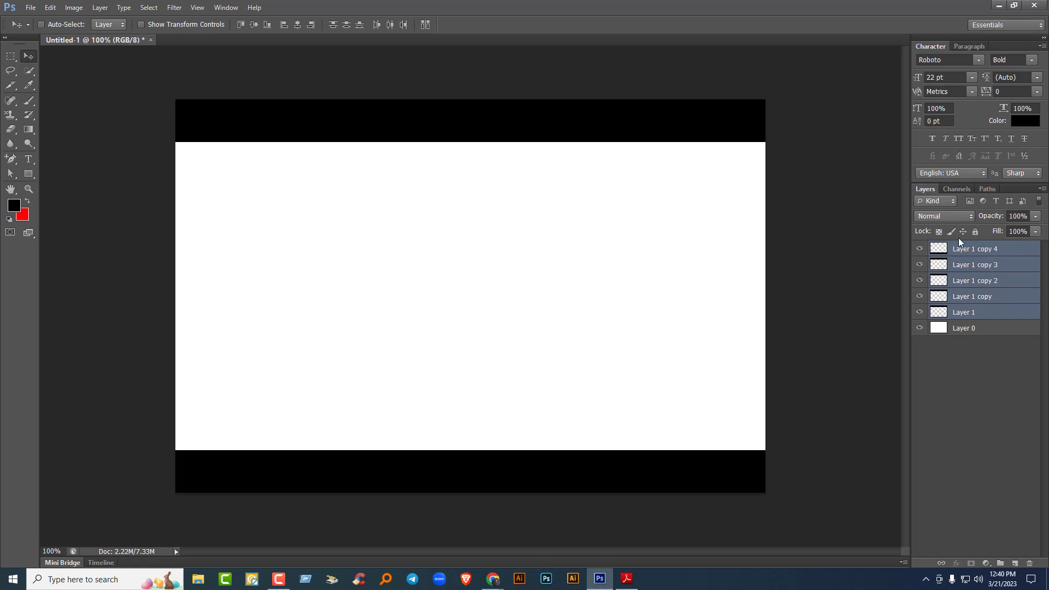
{"action": "left_click", "coordinate": [347, 24]}
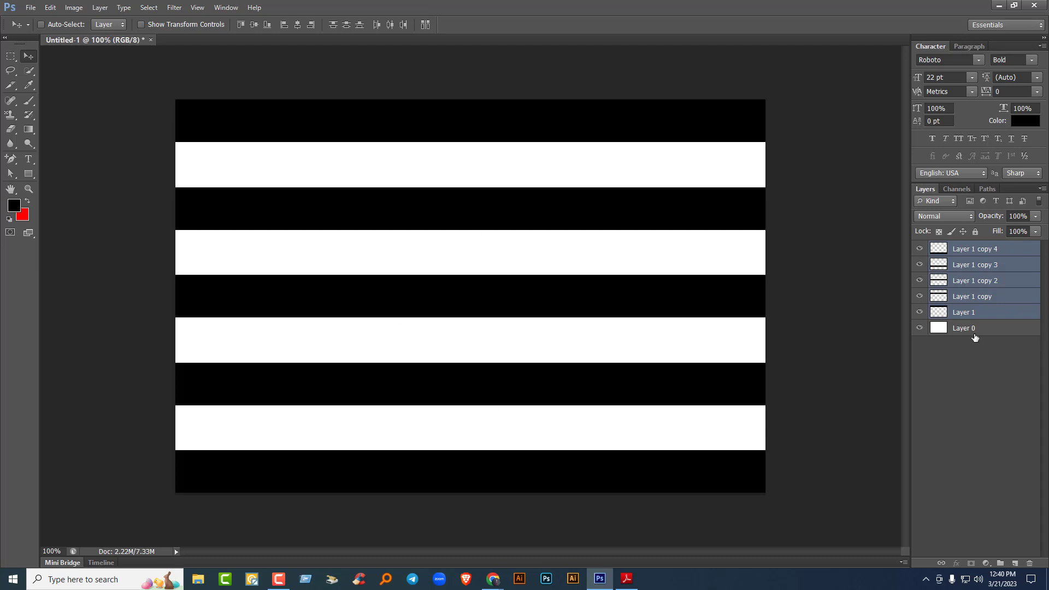
- Add a new layer above Layer 1 copy 4, fill a full-height strip along the canvas's left edge with the red background colour, and deselect
{"action": "left_click", "coordinate": [994, 249]}
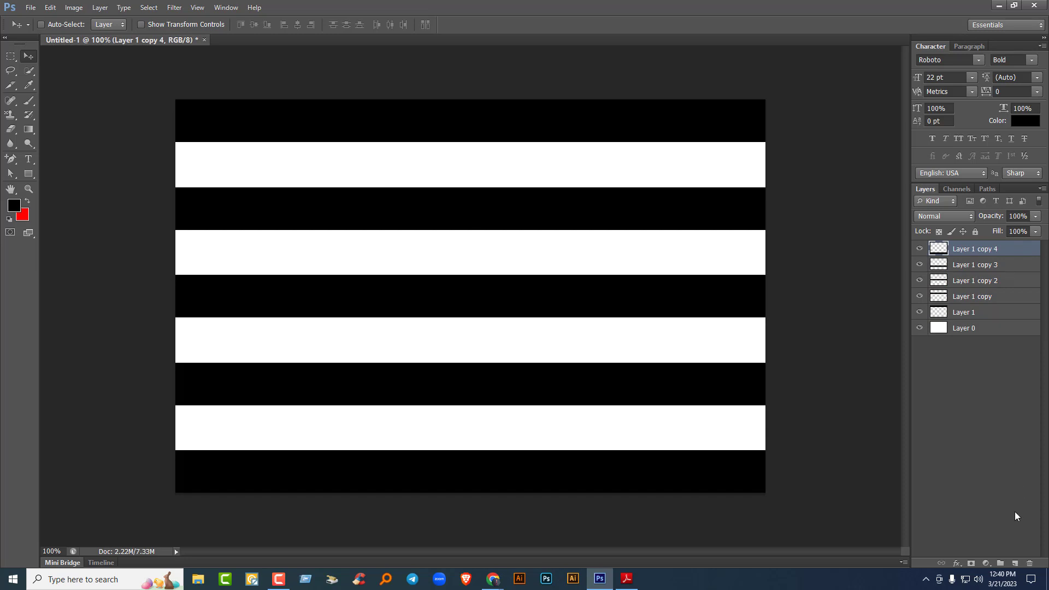
{"action": "left_click", "coordinate": [1015, 565]}
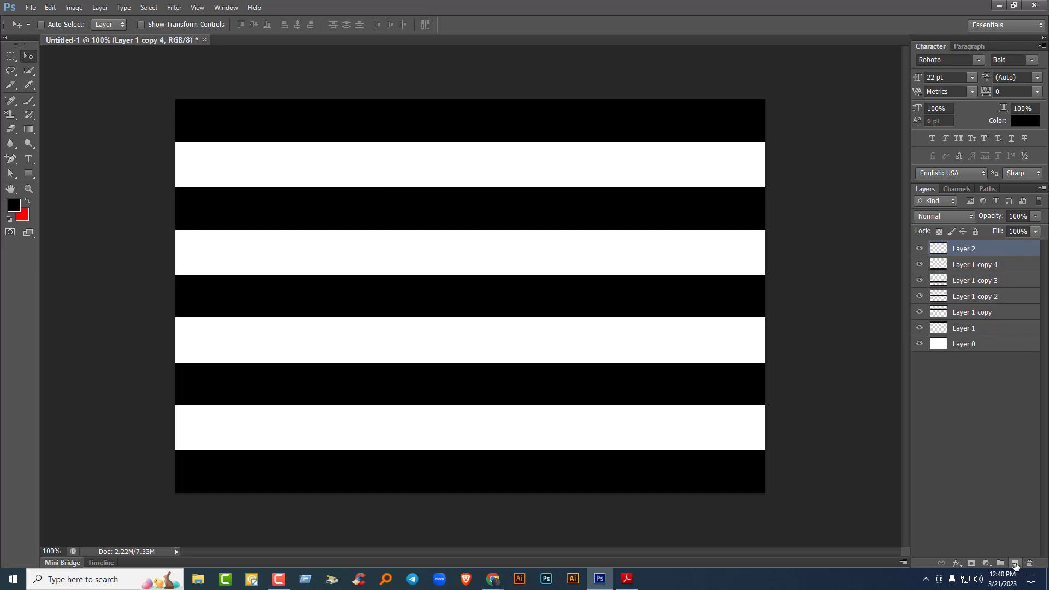
{"action": "left_click", "coordinate": [9, 57]}
{"action": "left_click_drag", "start_coordinate": [175, 99], "coordinate": [214, 493]}
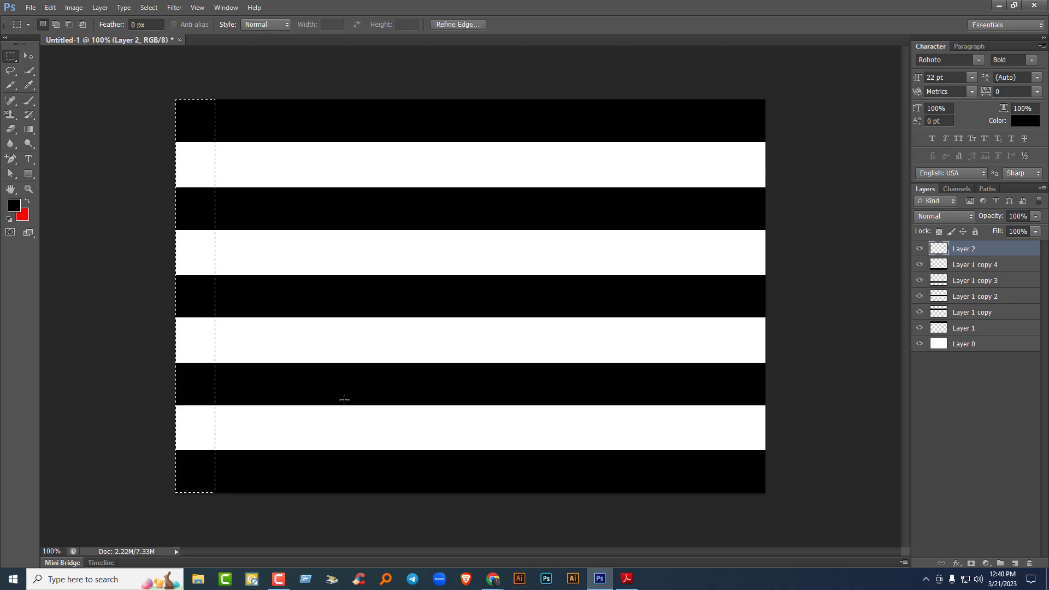
{"action": "key", "text": "ctrl+BackSpace"}
{"action": "left_click", "coordinate": [29, 57]}
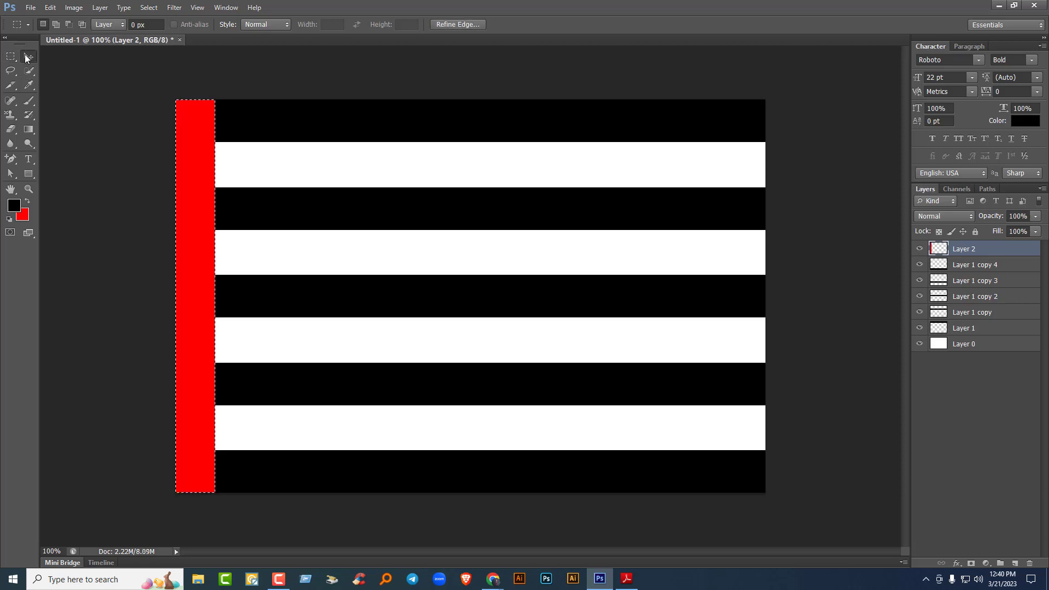
{"action": "key", "text": "ctrl+d"}
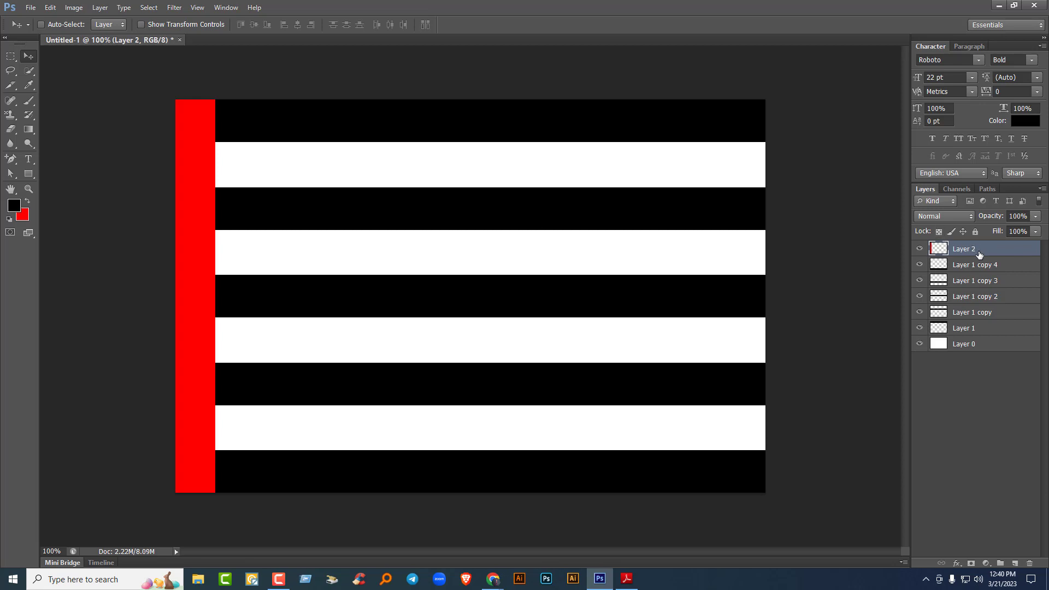
- Duplicate the red stripe layer four times and move the topmost copy across to the canvas's right edge
{"action": "key", "text": "ctrl+j"}
{"action": "key", "text": "ctrl+j"}
{"action": "key", "text": "ctrl+j"}
{"action": "key", "text": "ctrl+j"}
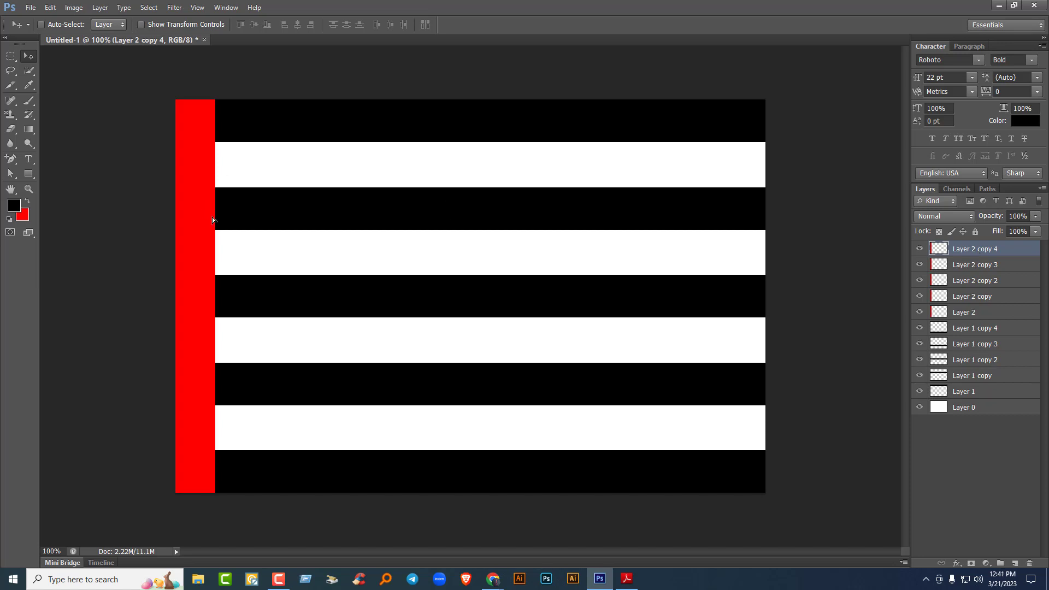
{"action": "left_click_drag", "start_coordinate": [213, 219], "coordinate": [746, 251]}
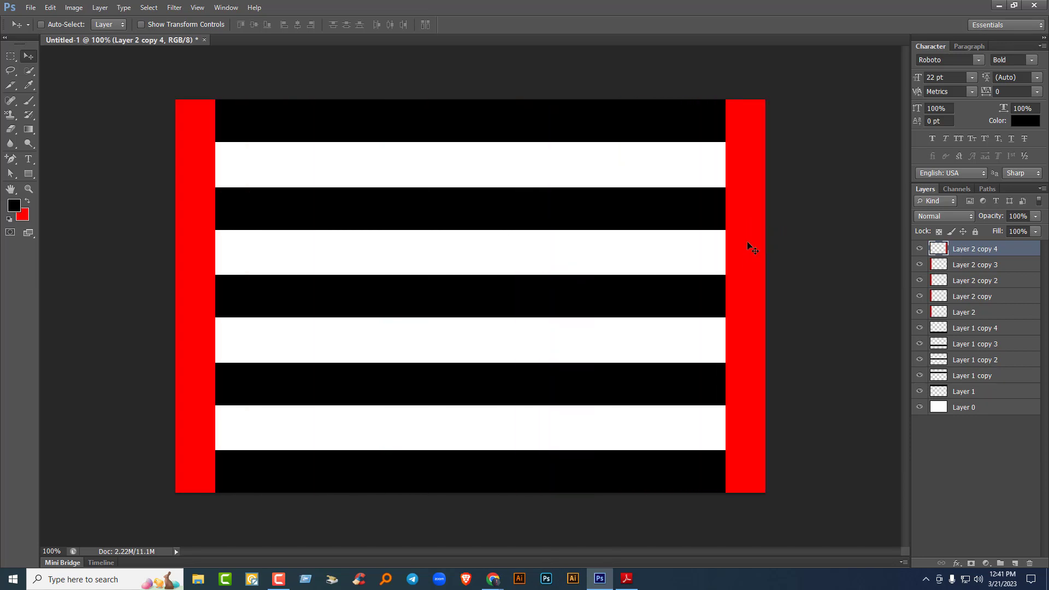
- Select all five red stripe layers, Layer 2 copy 4 through Layer 2, and distribute their horizontal centres evenly
{"action": "left_click", "coordinate": [983, 313], "text": "shift"}
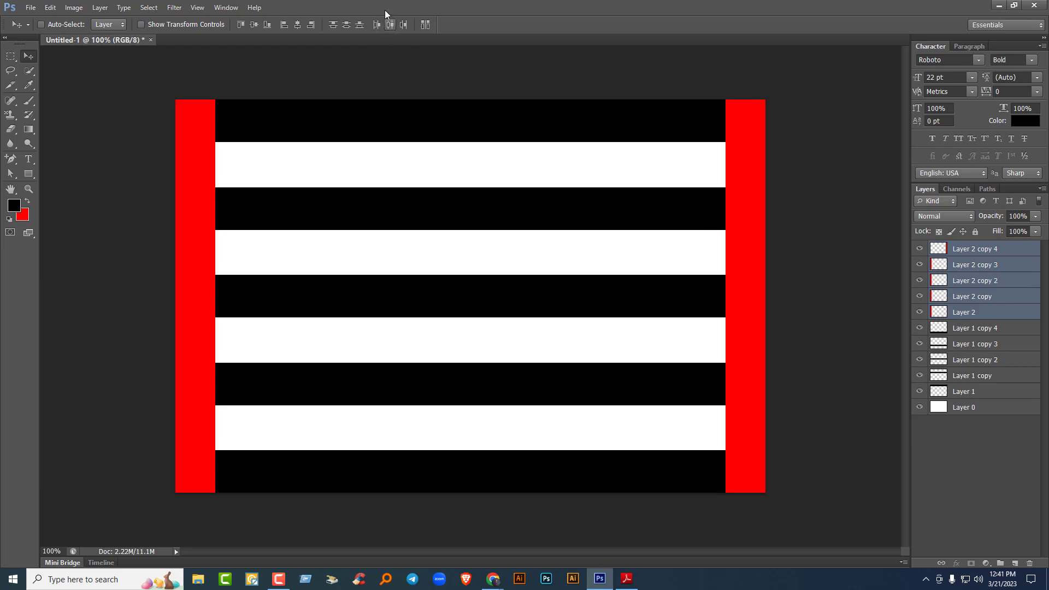
{"action": "left_click", "coordinate": [391, 24]}
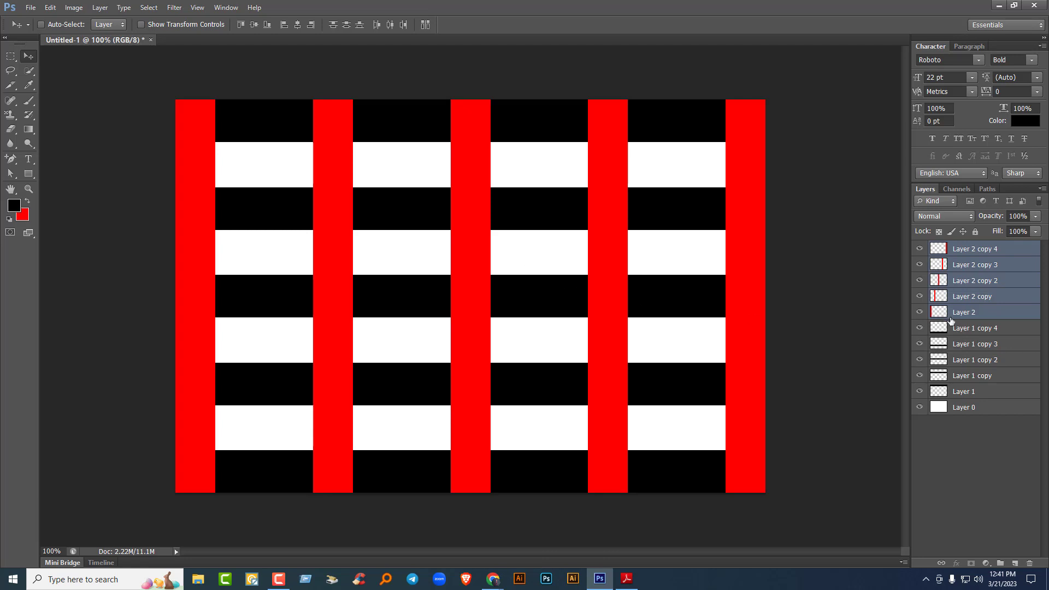
{"action": "left_click", "coordinate": [984, 334]}
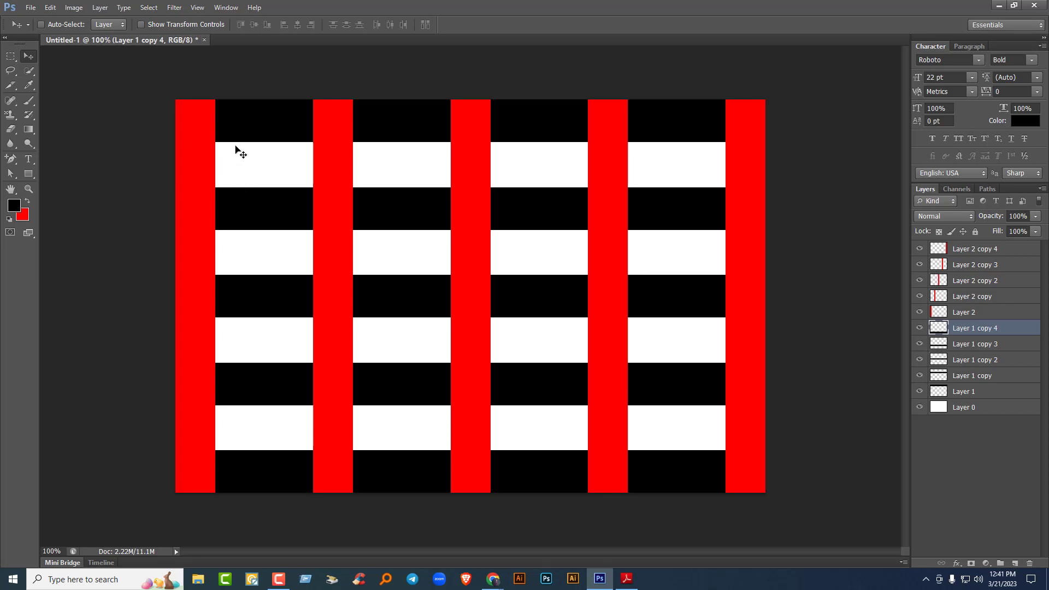
{"action": "right_click", "coordinate": [249, 121]}
{"action": "left_click", "coordinate": [285, 126]}
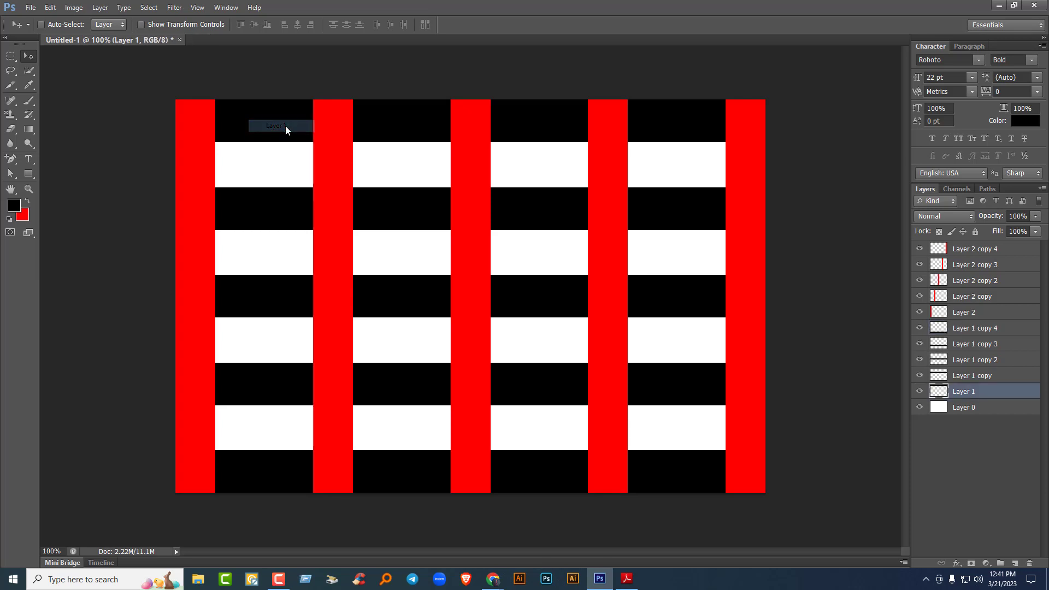
{"action": "left_click", "coordinate": [939, 391], "text": "ctrl"}
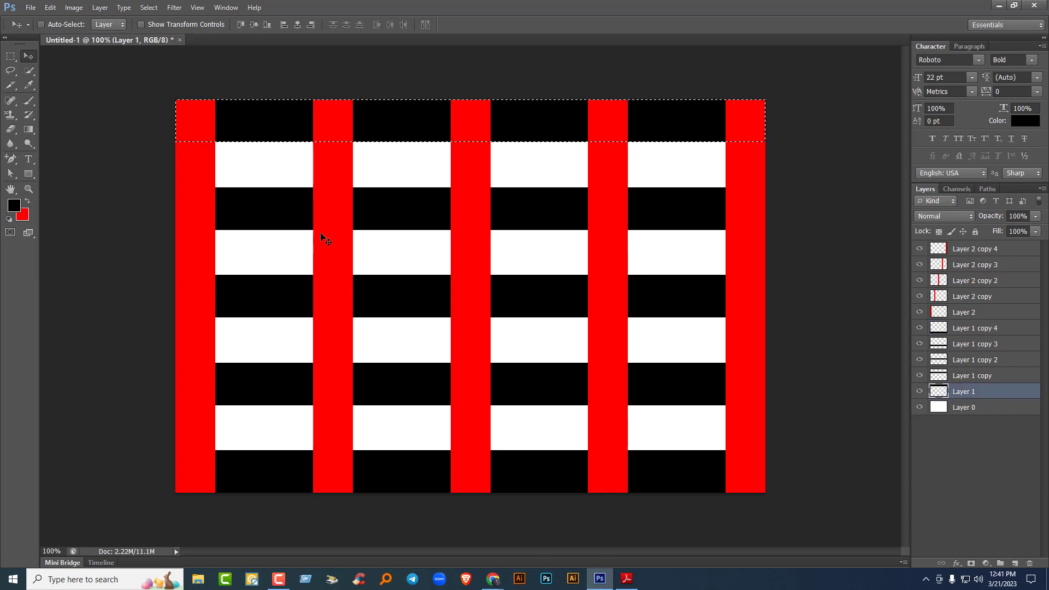
{"action": "right_click", "coordinate": [203, 155]}
{"action": "left_click", "coordinate": [224, 165]}
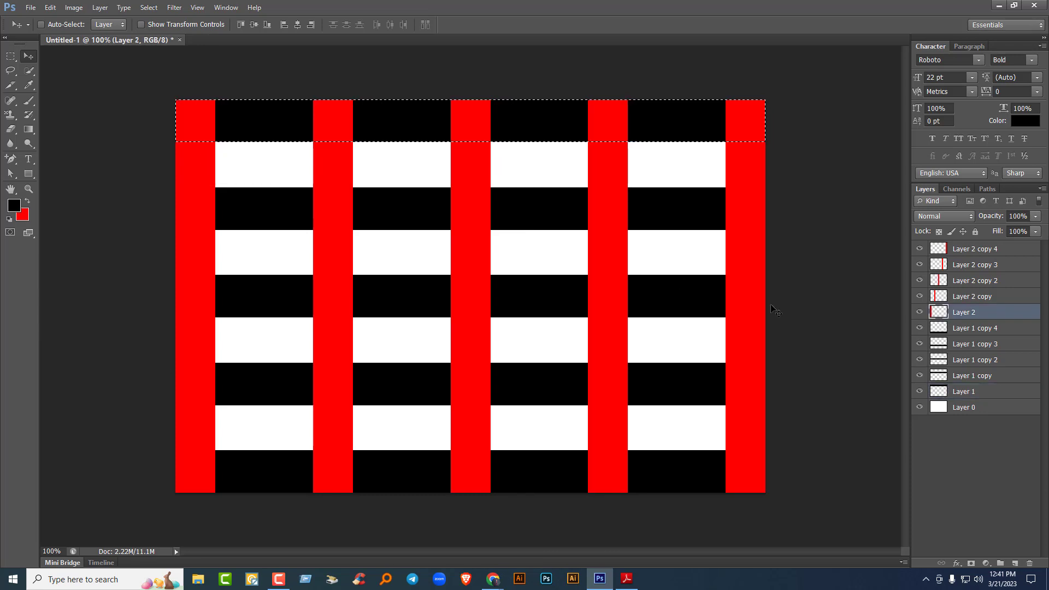
{"action": "key", "text": "Delete"}
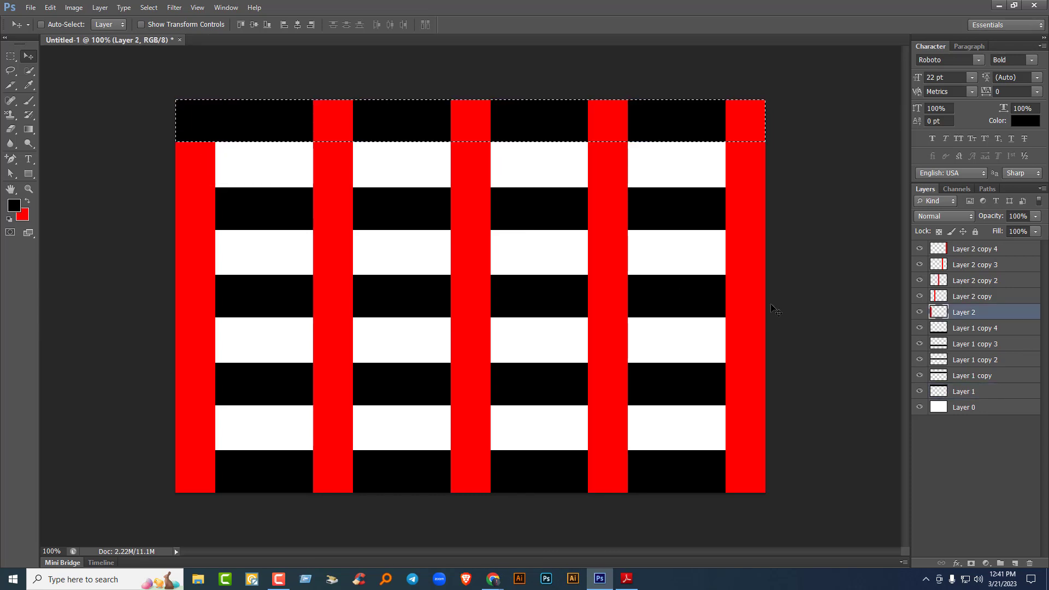
{"action": "key", "text": "ctrl+alt+z"}
{"action": "key", "text": "ctrl+alt+z"}
{"action": "key", "text": "ctrl+alt+z"}
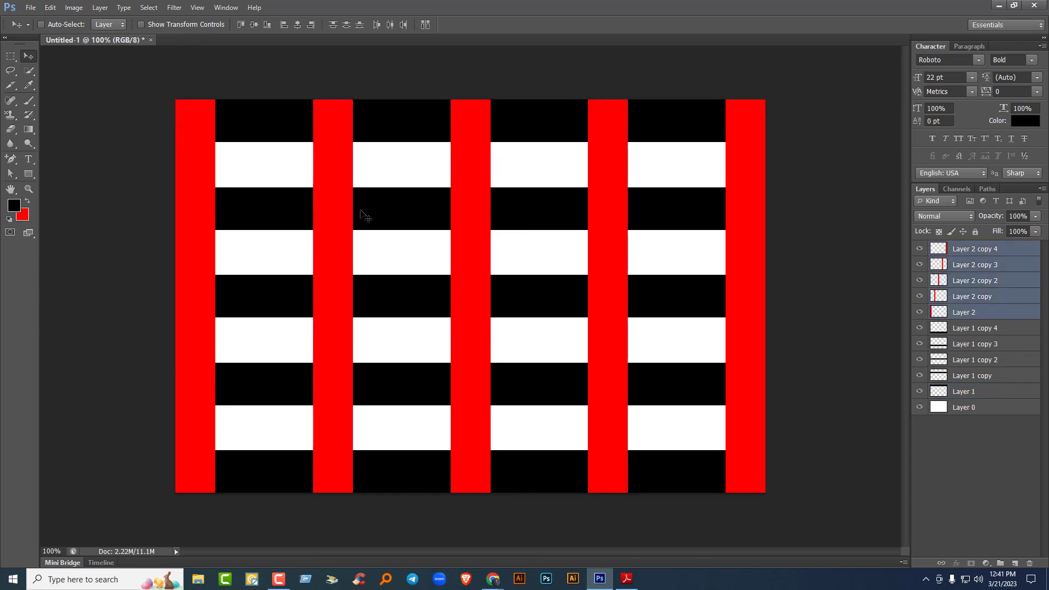
- Make the top black stripe layer, Layer 1, active, check it by toggling its visibility, and load its outline as a selection
{"action": "right_click", "coordinate": [253, 117]}
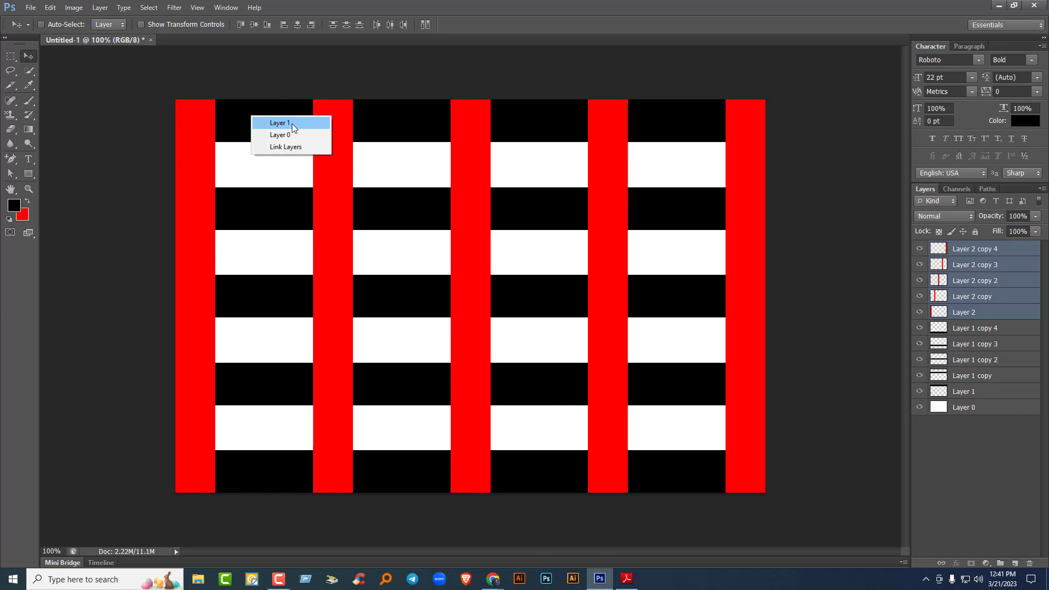
{"action": "left_click", "coordinate": [286, 123]}
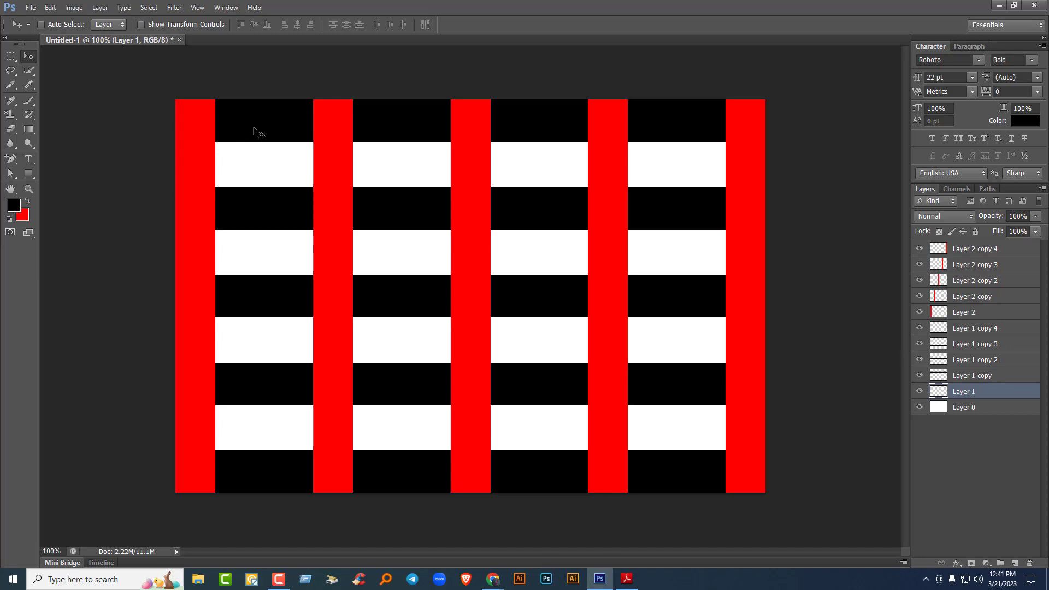
{"action": "left_click", "coordinate": [919, 391]}
{"action": "left_click", "coordinate": [919, 391]}
{"action": "left_click", "coordinate": [919, 391]}
{"action": "left_click", "coordinate": [919, 392]}
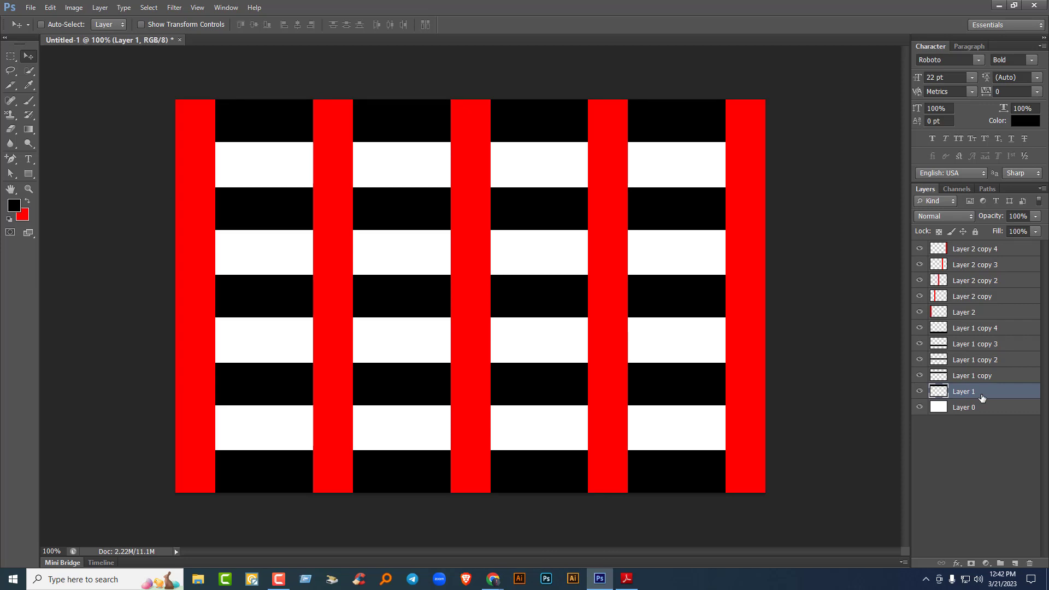
{"action": "left_click_drag", "start_coordinate": [938, 394], "coordinate": [938, 400]}
{"action": "left_click", "coordinate": [939, 395], "text": "ctrl"}
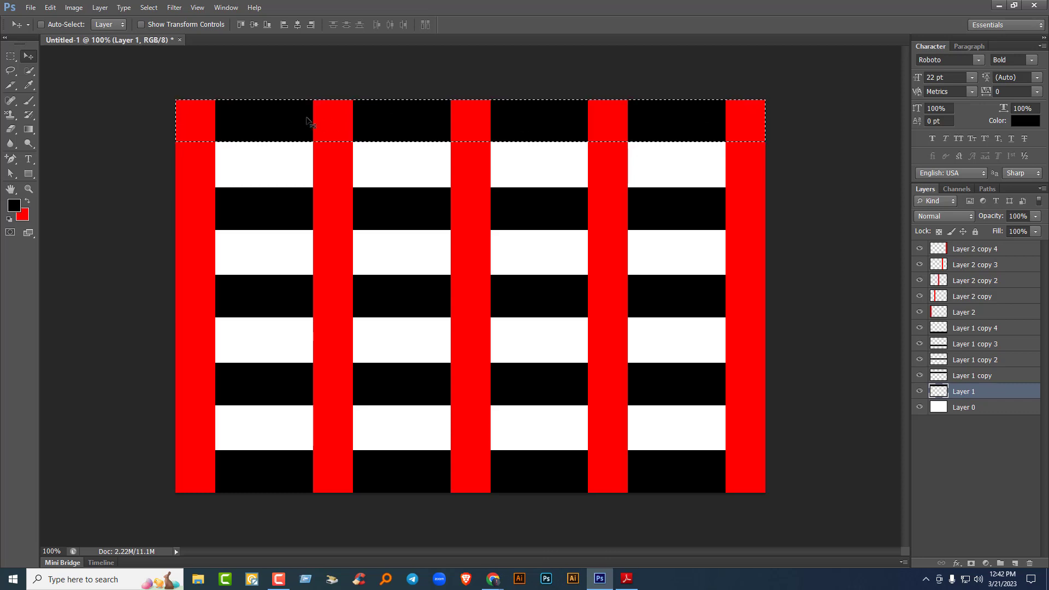
- Make Layer 2, the leftmost red stripe, active, delete its part inside the top black stripe's selection, and deselect
{"action": "right_click", "coordinate": [196, 159]}
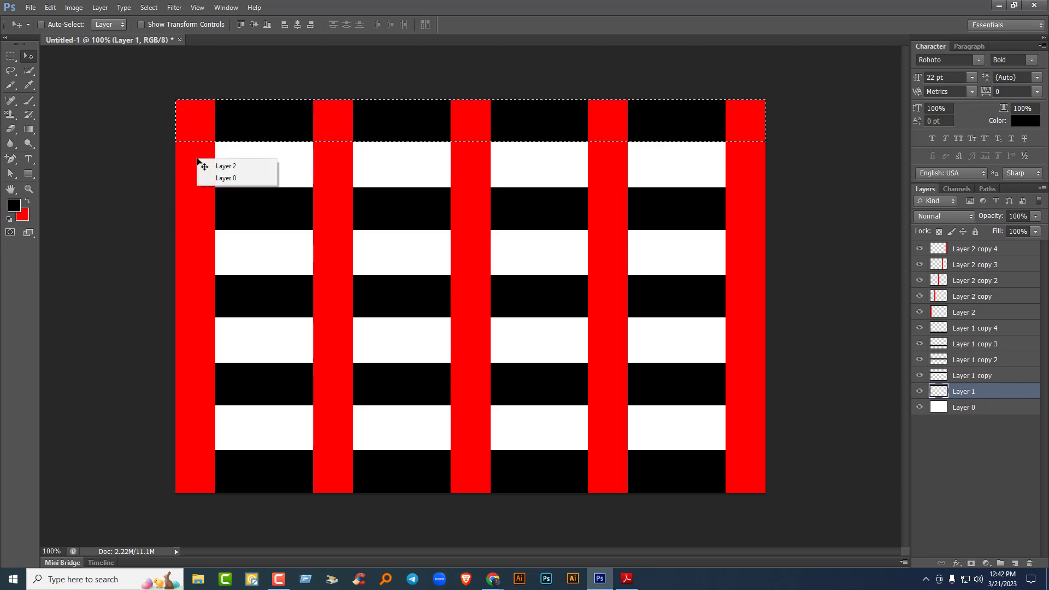
{"action": "left_click", "coordinate": [241, 169]}
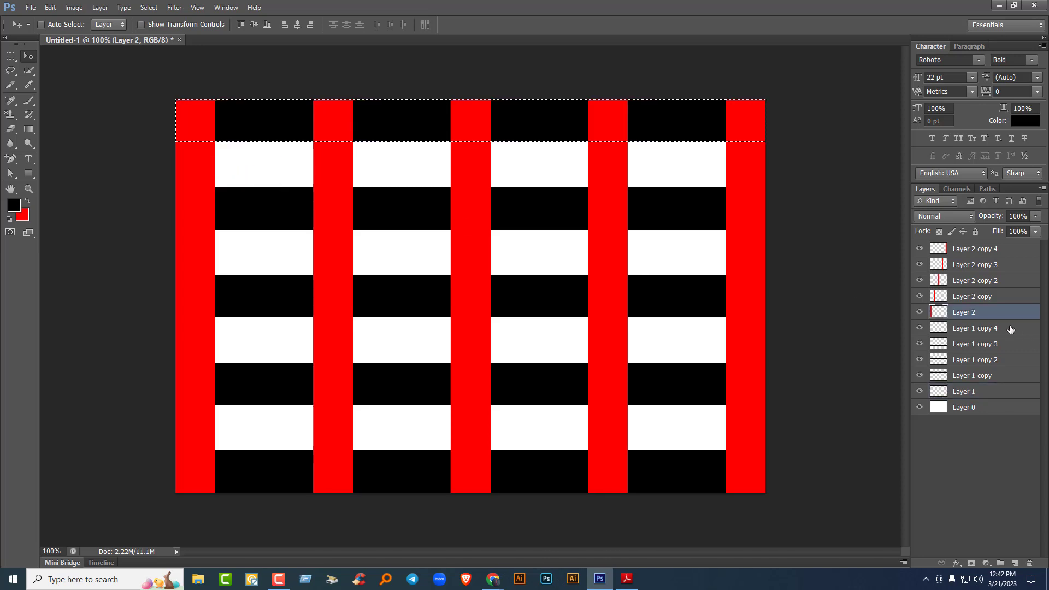
{"action": "left_click", "coordinate": [919, 312]}
{"action": "left_click", "coordinate": [919, 313]}
{"action": "key", "text": "Delete"}
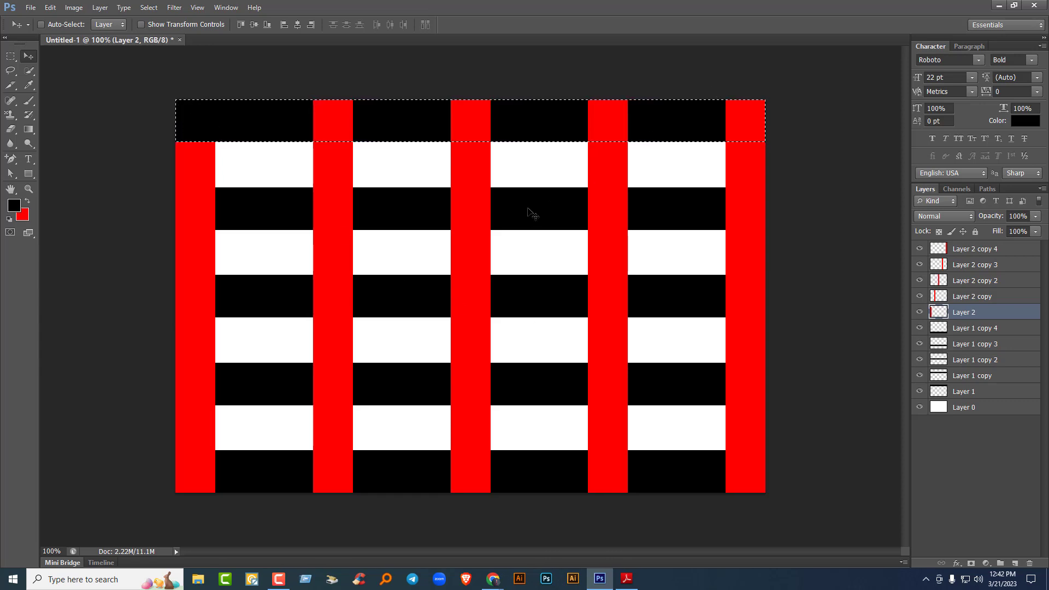
{"action": "key", "text": "ctrl+d"}
- Load the middle black stripe, Layer 1 copy 2, as a selection, delete that area from Layer 2's red stripe, and deselect
{"action": "right_click", "coordinate": [247, 295]}
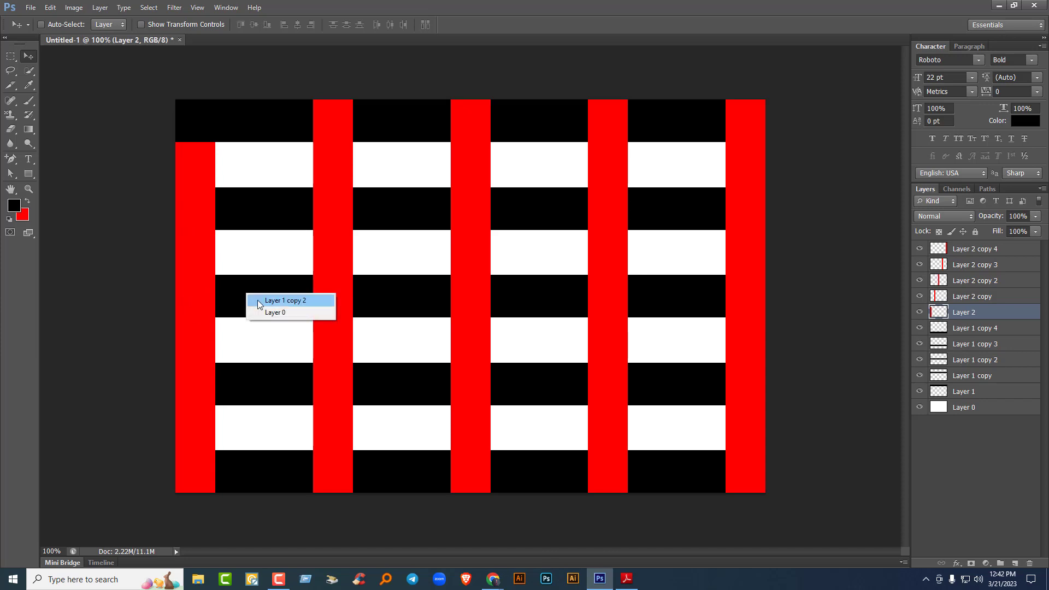
{"action": "left_click", "coordinate": [257, 300]}
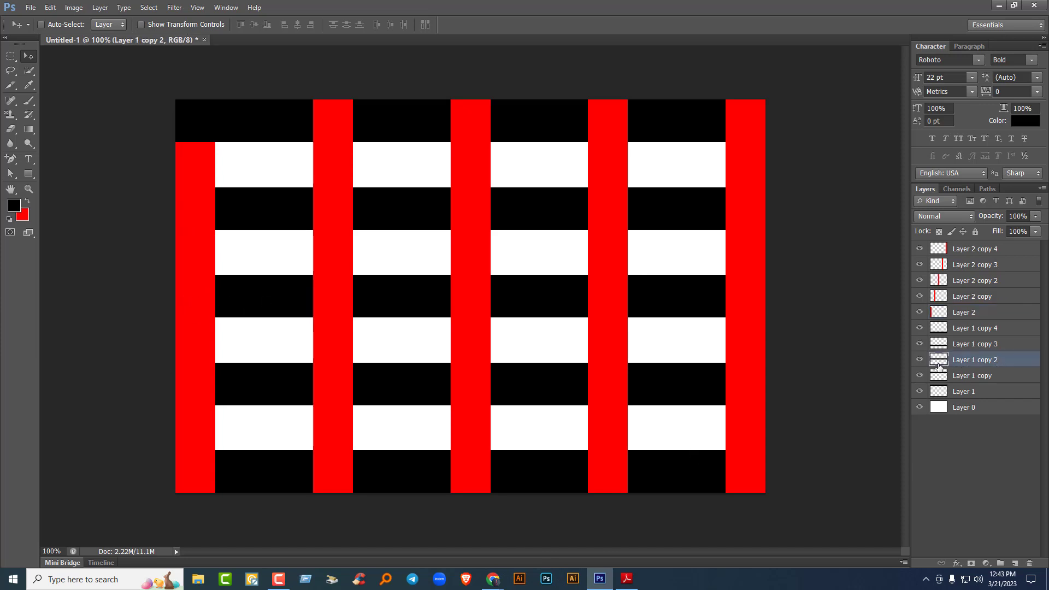
{"action": "left_click_drag", "start_coordinate": [934, 360], "coordinate": [942, 363]}
{"action": "left_click", "coordinate": [942, 364], "text": "ctrl"}
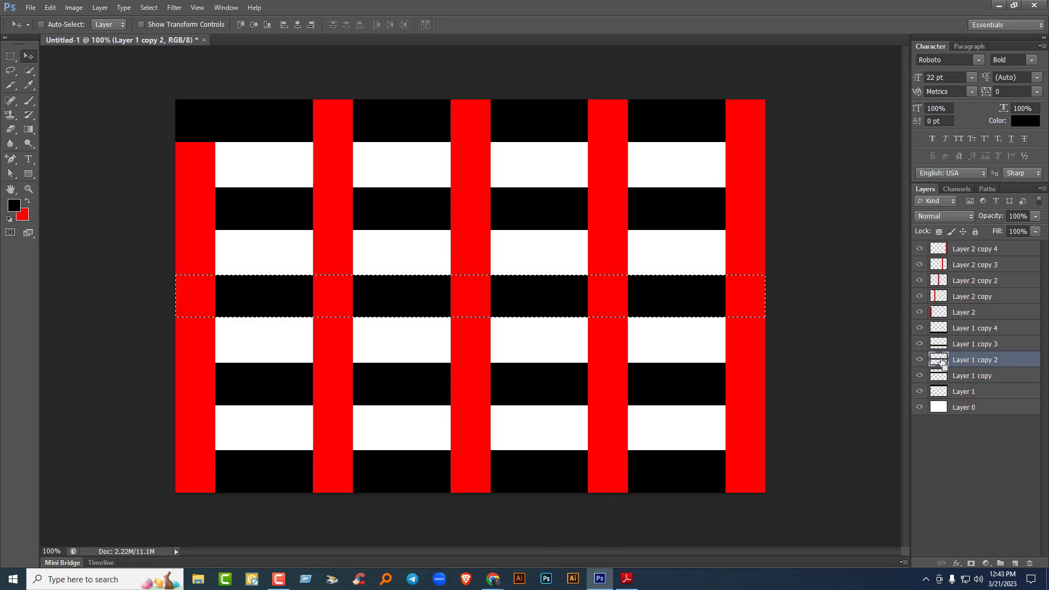
{"action": "right_click", "coordinate": [192, 250]}
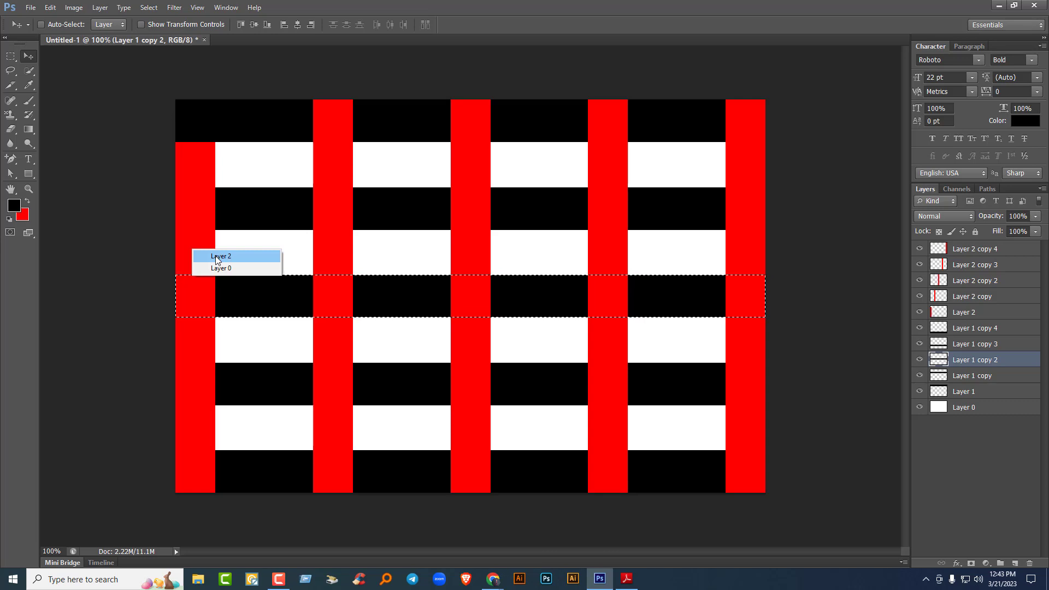
{"action": "left_click", "coordinate": [217, 256]}
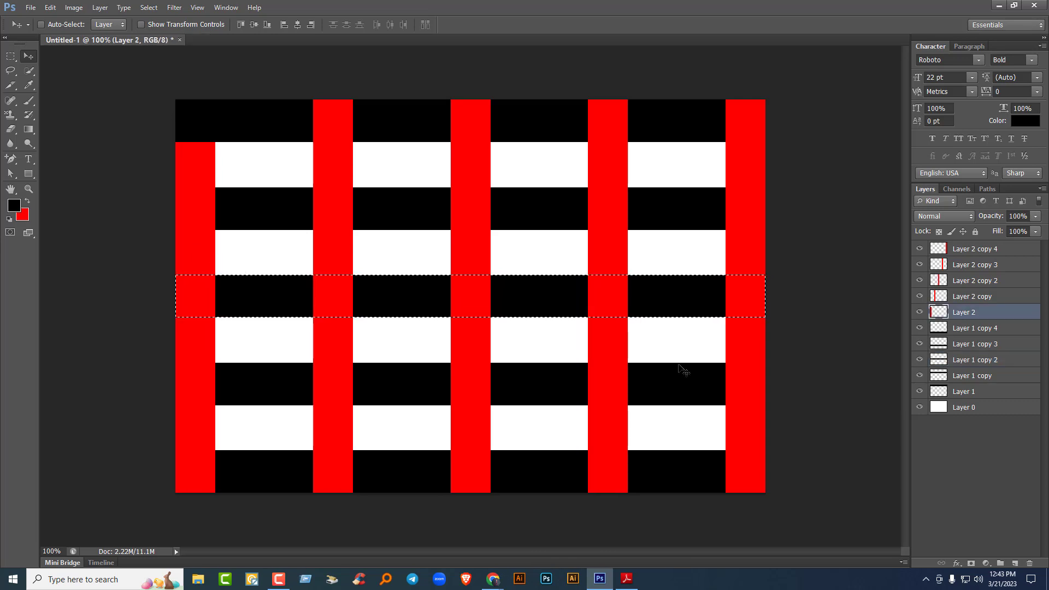
{"action": "key", "text": "Delete"}
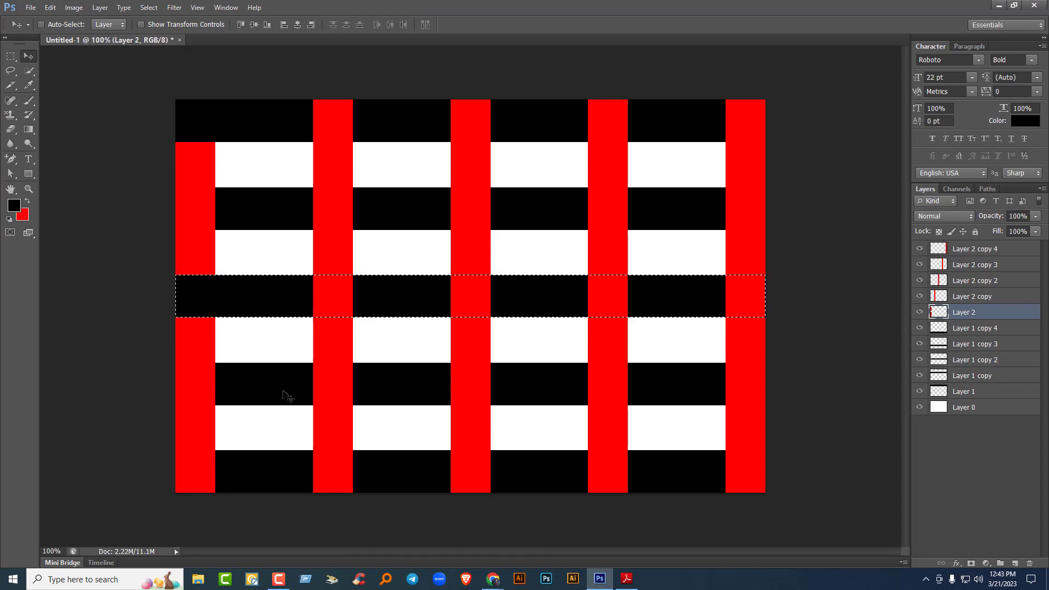
{"action": "key", "text": "ctrl+d"}
- Load the bottom black stripe, Layer 1 copy 4, as a selection, delete that area from Layer 2's red stripe, and deselect
{"action": "right_click", "coordinate": [258, 467]}
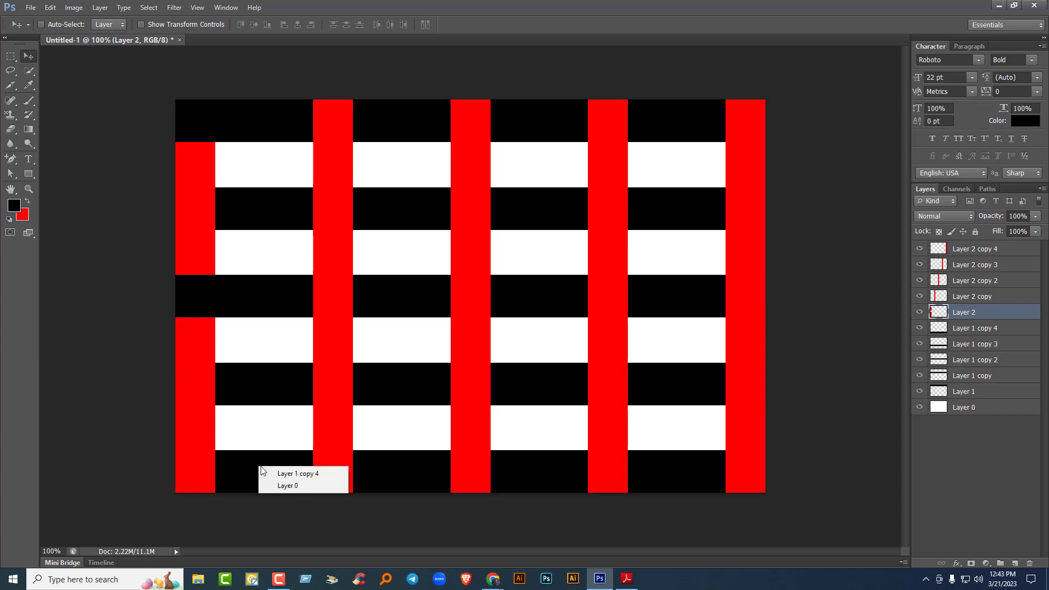
{"action": "left_click", "coordinate": [284, 474]}
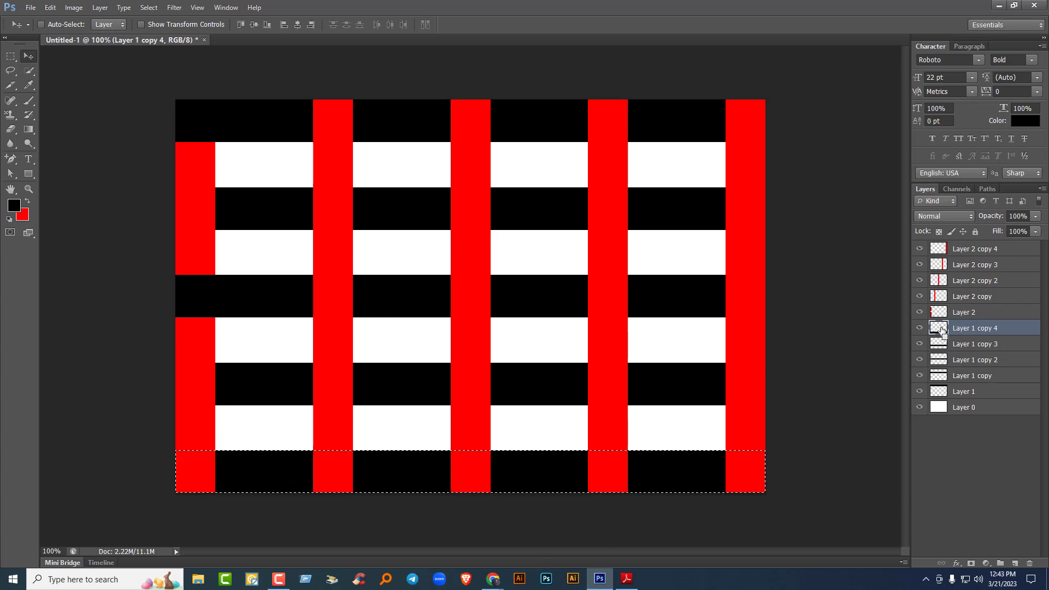
{"action": "left_click", "coordinate": [939, 327], "text": "ctrl"}
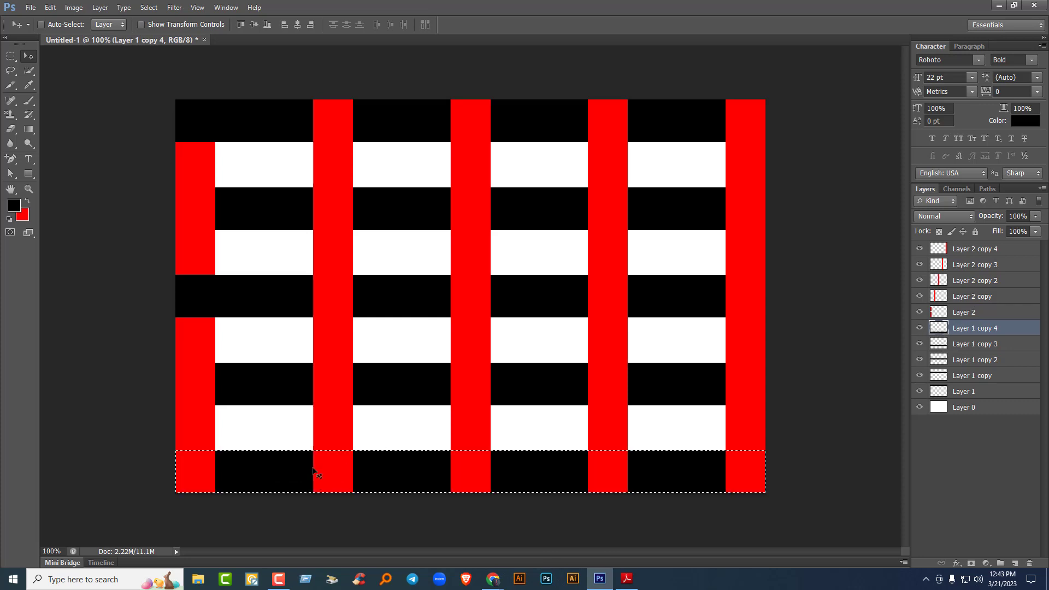
{"action": "right_click", "coordinate": [194, 422]}
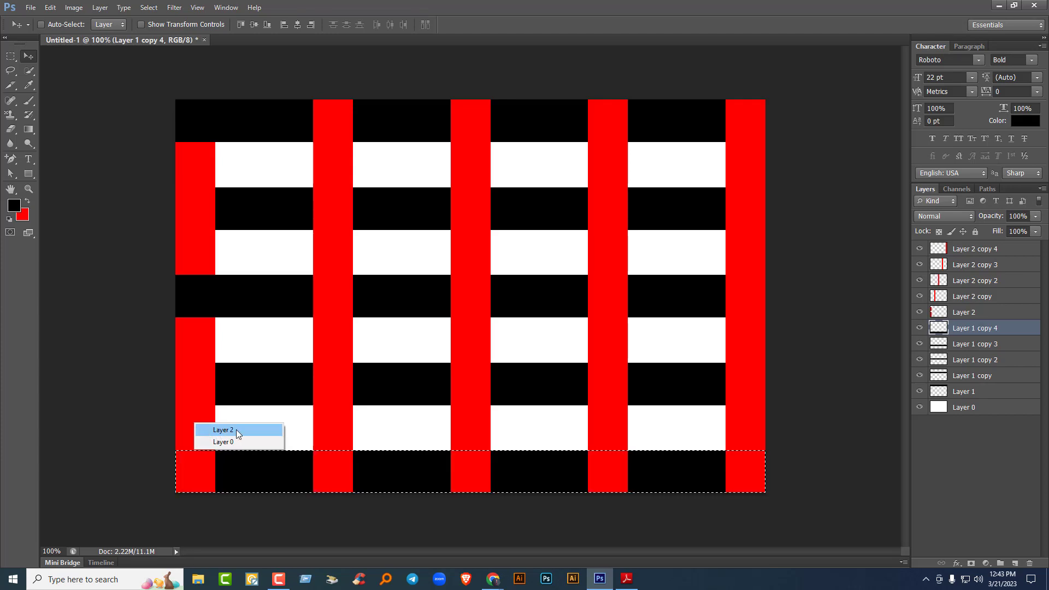
{"action": "left_click", "coordinate": [223, 429]}
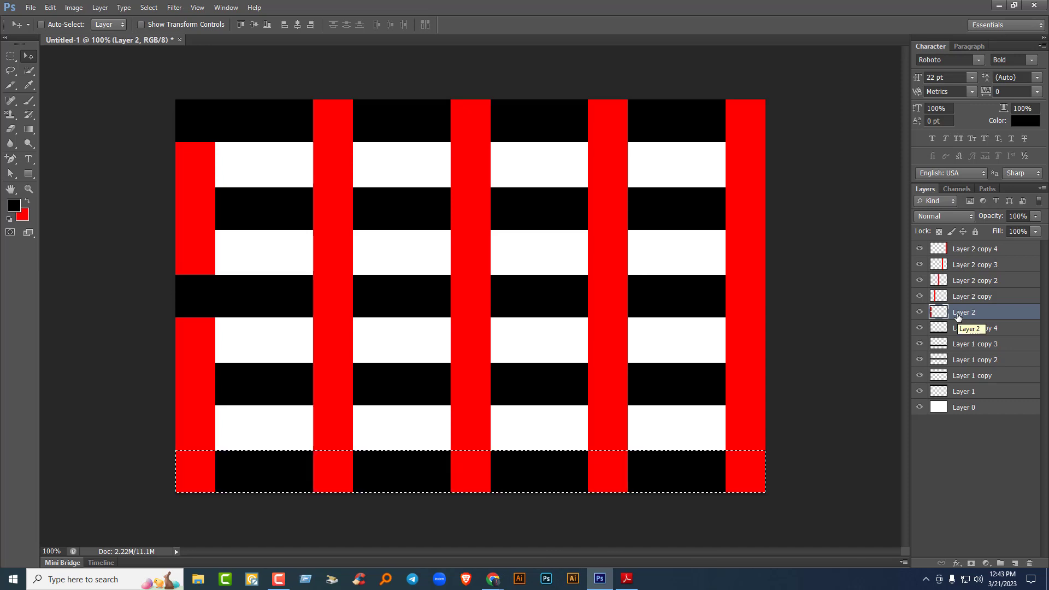
{"action": "key", "text": "Delete"}
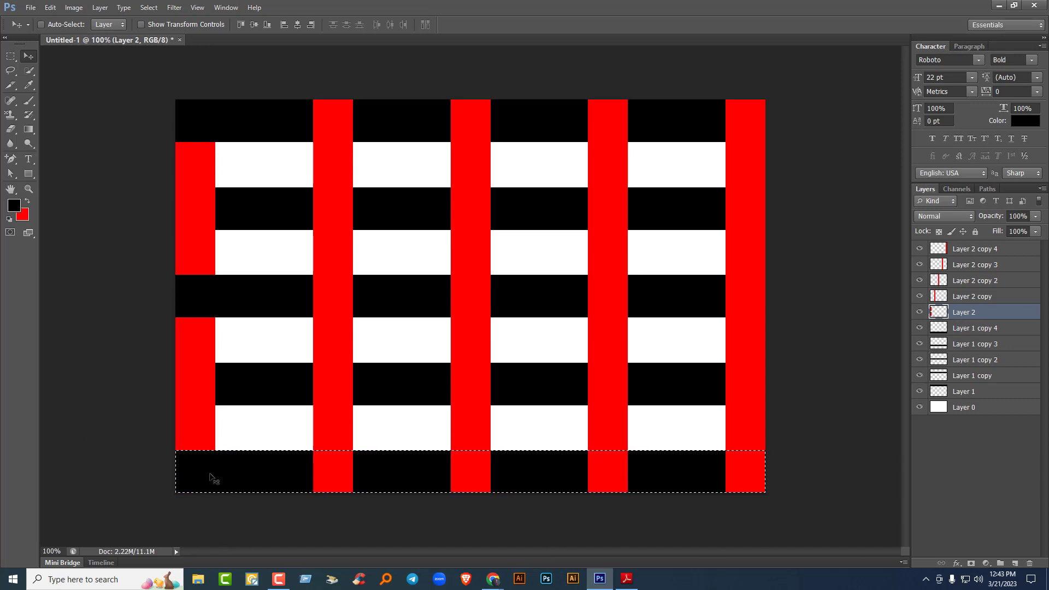
{"action": "key", "text": "ctrl+d"}
- Load Layer 1 copy's second black stripe as a selection, delete that area from Layer 2 copy and Layer 2 copy 3, and deselect
{"action": "right_click", "coordinate": [372, 202]}
{"action": "left_click", "coordinate": [404, 209]}
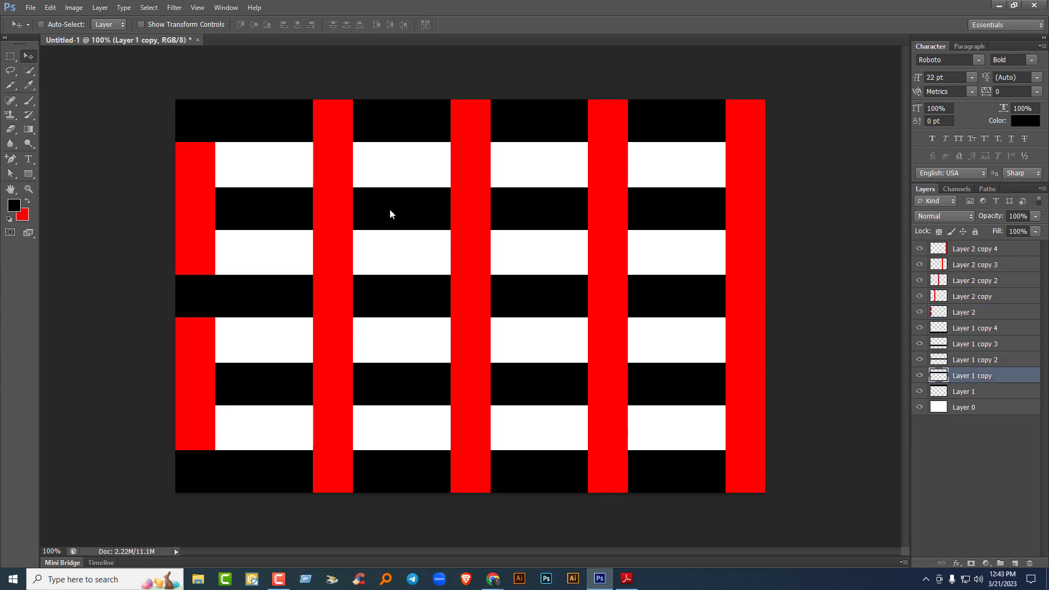
{"action": "left_click", "coordinate": [937, 375], "text": "ctrl"}
{"action": "right_click", "coordinate": [339, 269]}
{"action": "left_click", "coordinate": [349, 269]}
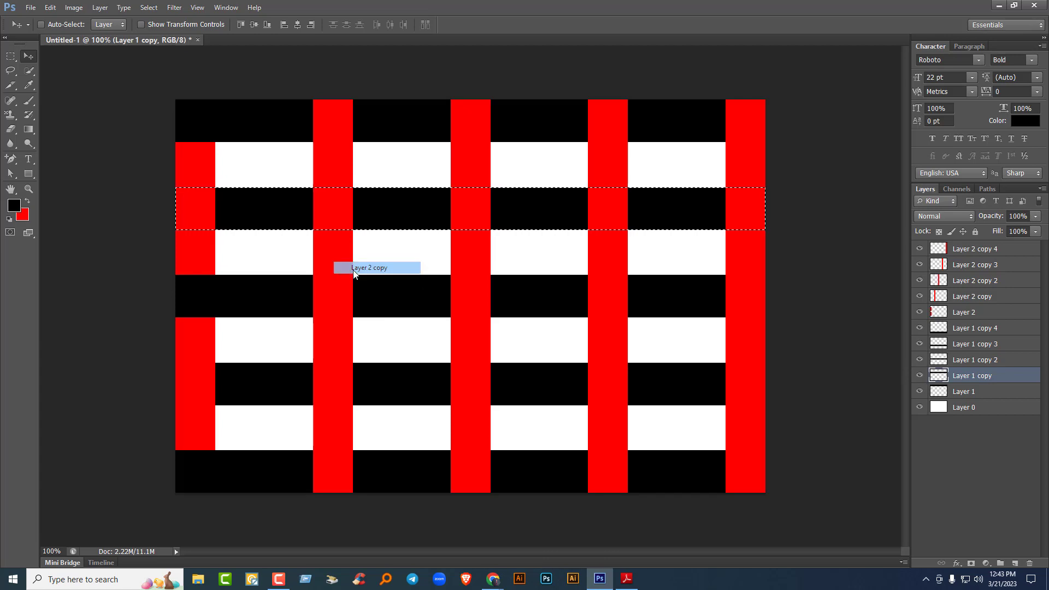
{"action": "key", "text": "Delete"}
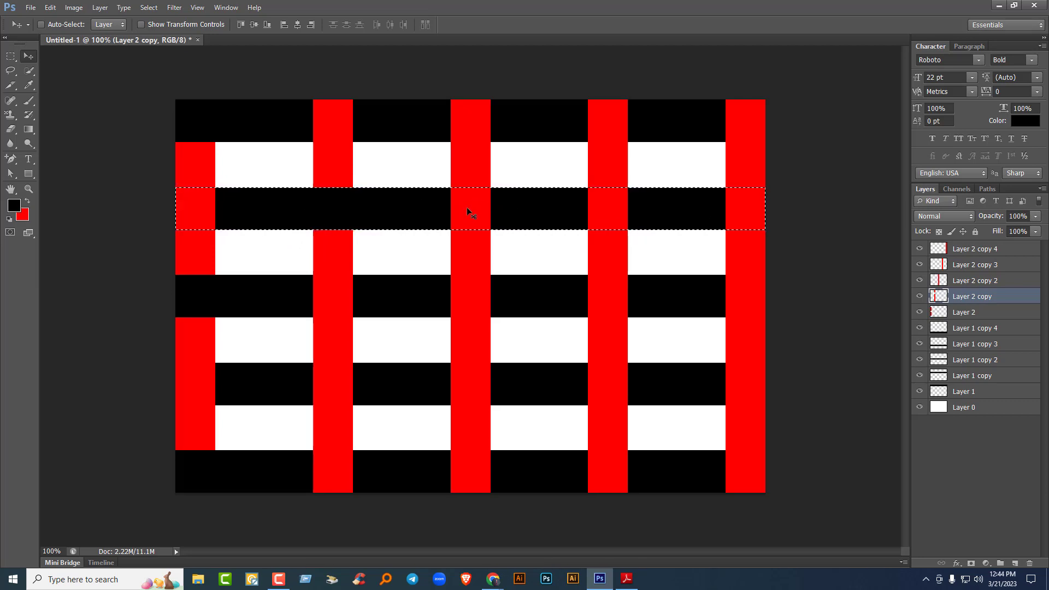
{"action": "right_click", "coordinate": [604, 250]}
{"action": "left_click", "coordinate": [621, 260]}
{"action": "key", "text": "Delete"}
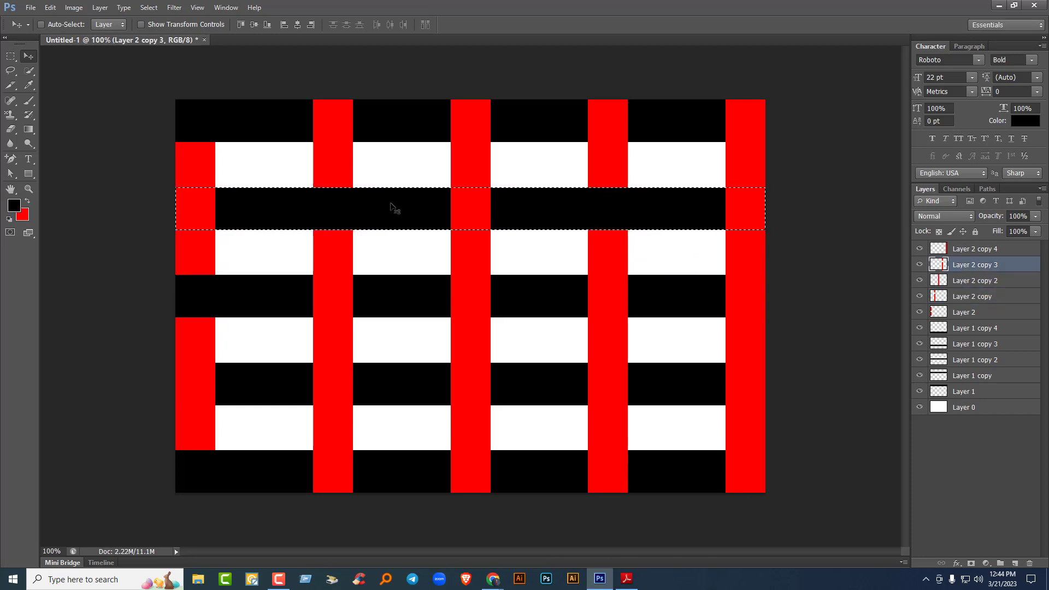
{"action": "key", "text": "ctrl+d"}
- Load the middle black stripe, Layer 1 copy 2, as a selection and delete that area from the centre red stripe, Layer 2 copy 2
{"action": "right_click", "coordinate": [383, 296]}
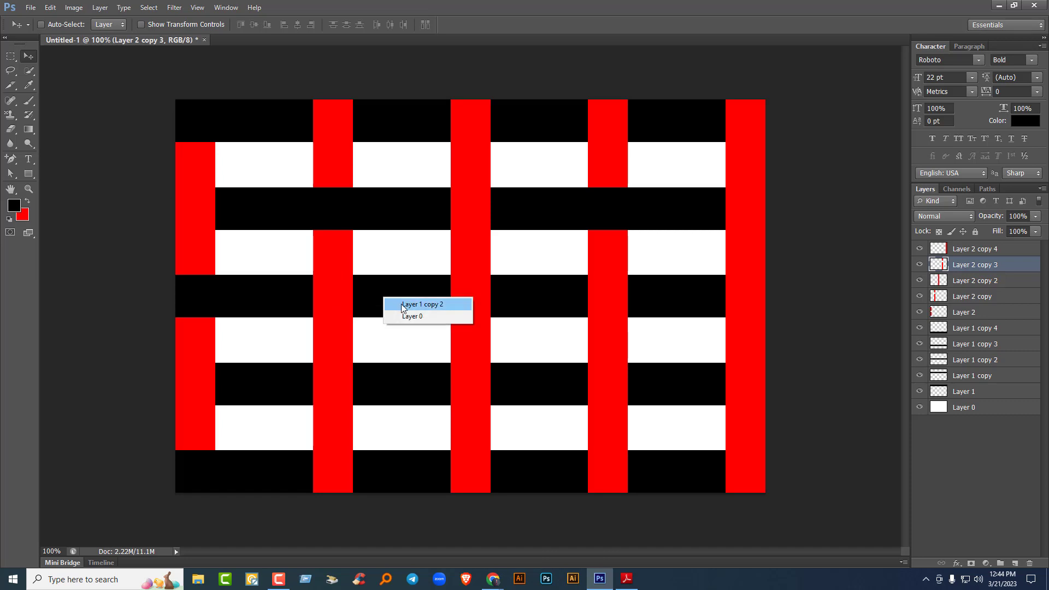
{"action": "left_click", "coordinate": [401, 304]}
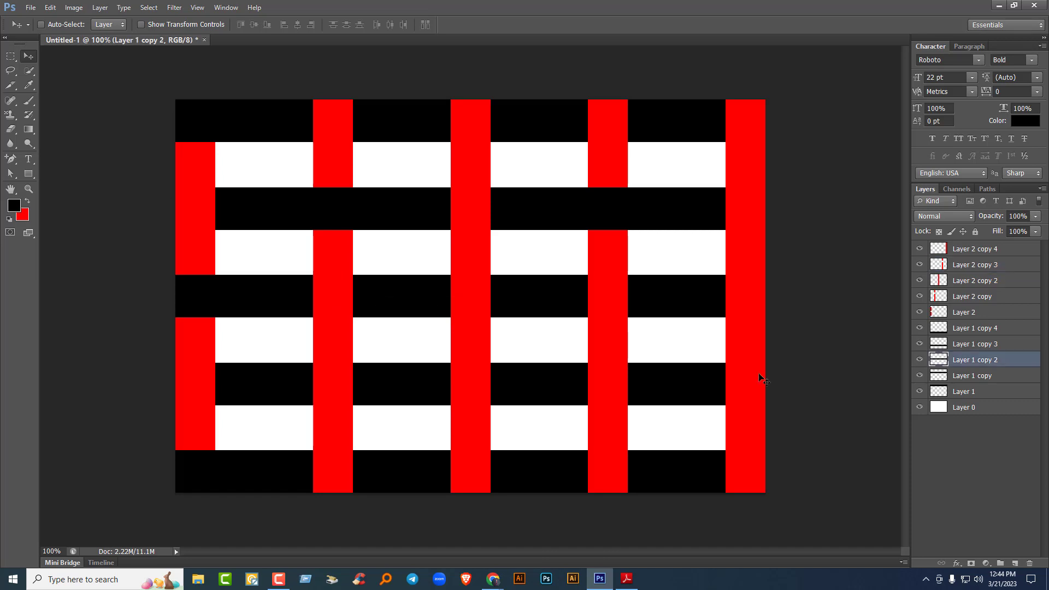
{"action": "left_click", "coordinate": [937, 359], "text": "ctrl"}
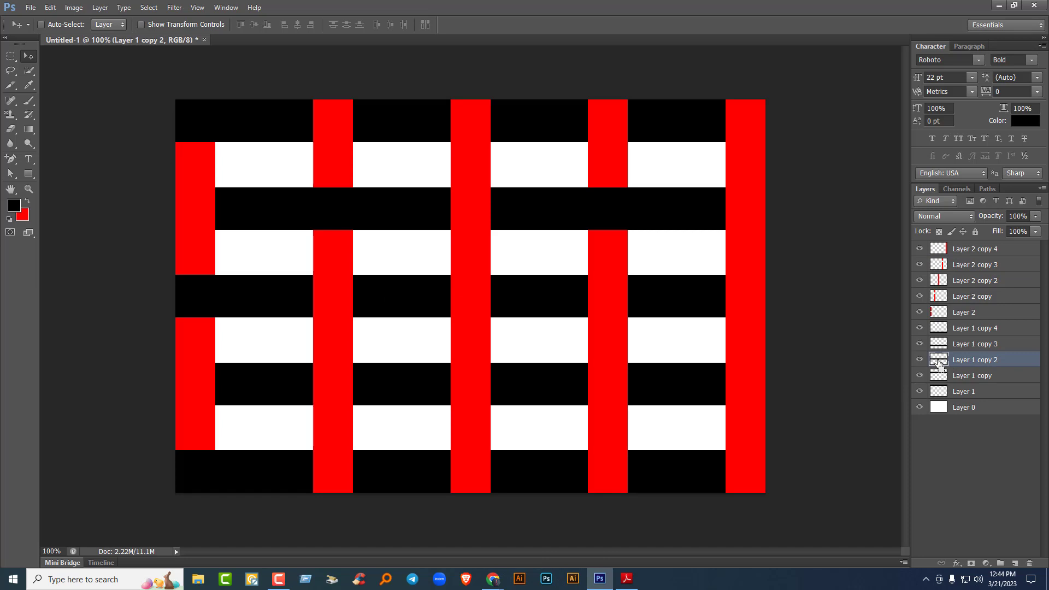
{"action": "right_click", "coordinate": [470, 301]}
{"action": "left_click", "coordinate": [489, 305]}
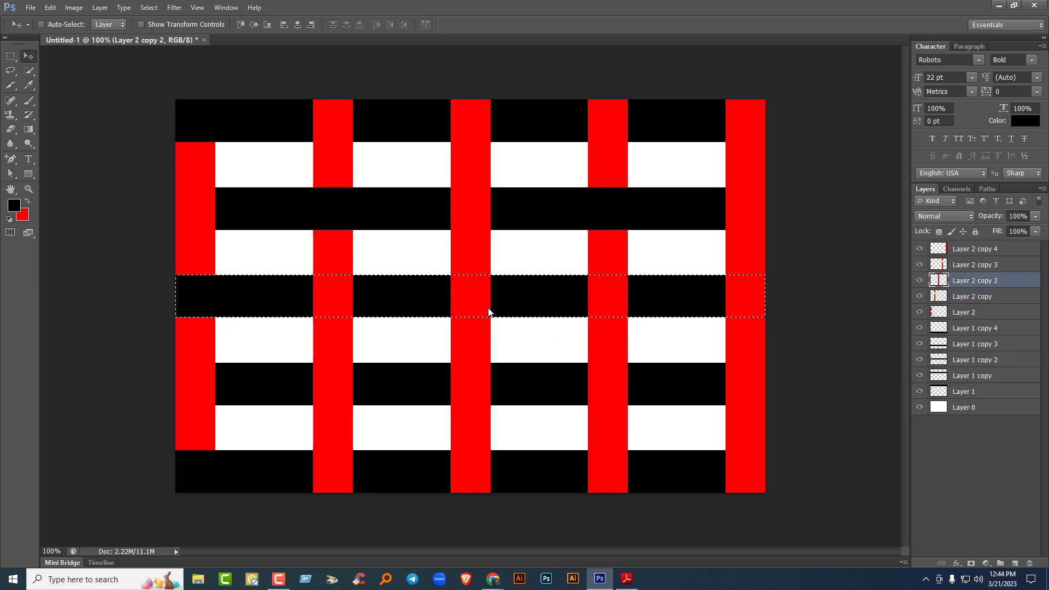
{"action": "key", "text": "Delete"}
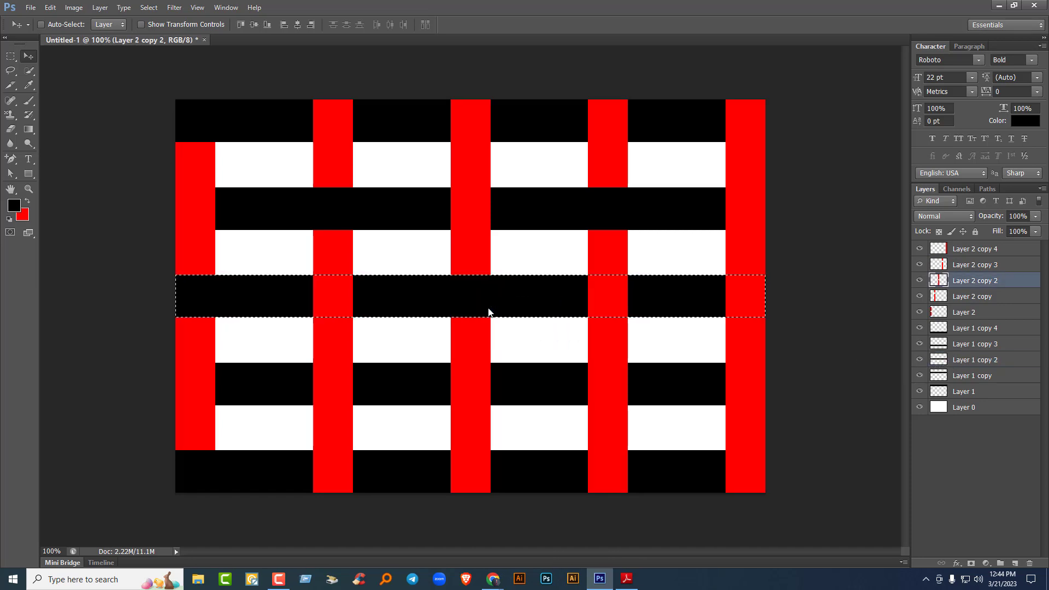
- Make the rightmost red stripe, Layer 2 copy 4, active, delete its part inside the middle black stripe's selection, and deselect
{"action": "left_click", "coordinate": [738, 288]}
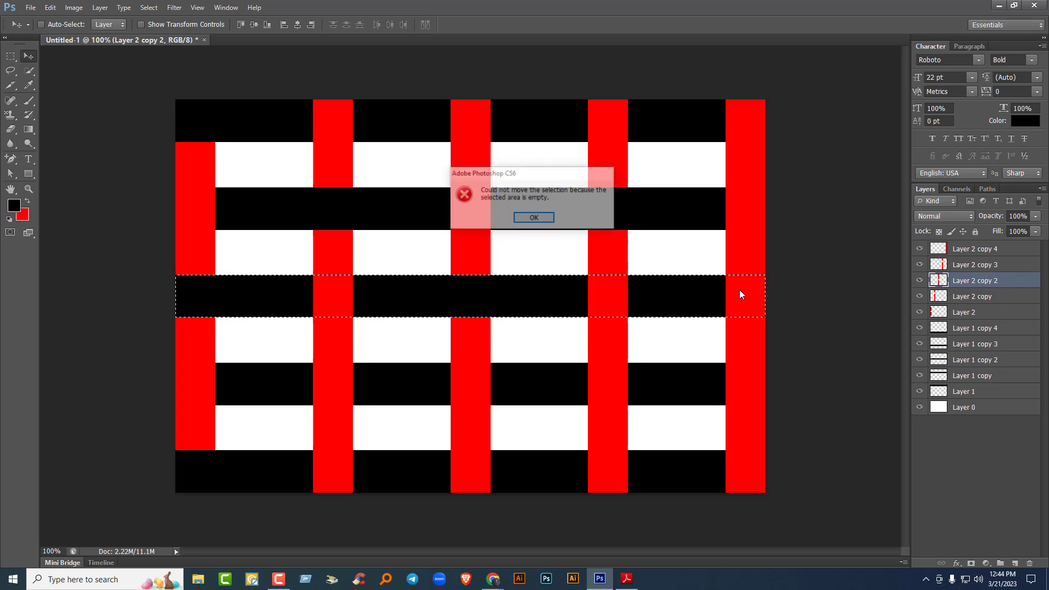
{"action": "left_click", "coordinate": [533, 219]}
{"action": "right_click", "coordinate": [738, 254]}
{"action": "left_click", "coordinate": [754, 259]}
{"action": "key", "text": "Delete"}
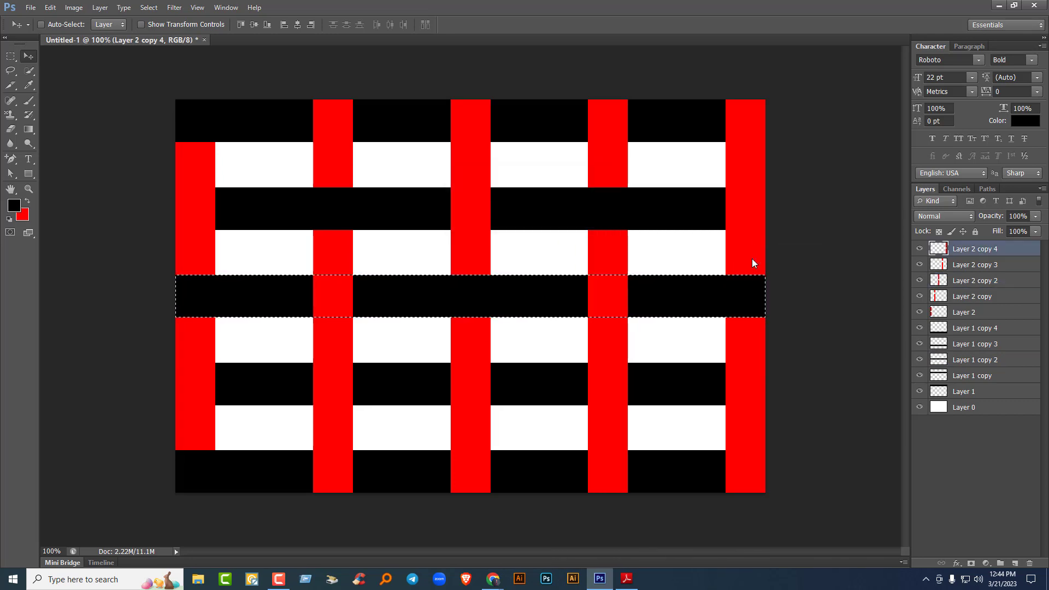
{"action": "key", "text": "ctrl+d"}
- Load the fourth black stripe, Layer 1 copy 3, as a selection, delete that area from Layer 2 copy and Layer 2 copy 3, and deselect
{"action": "right_click", "coordinate": [399, 382]}
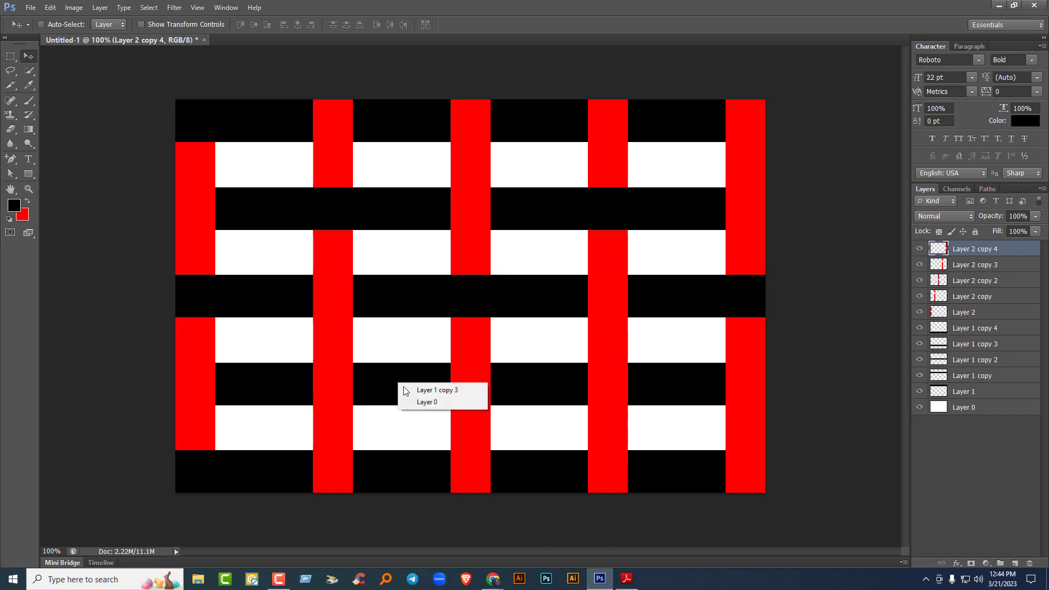
{"action": "left_click", "coordinate": [423, 391]}
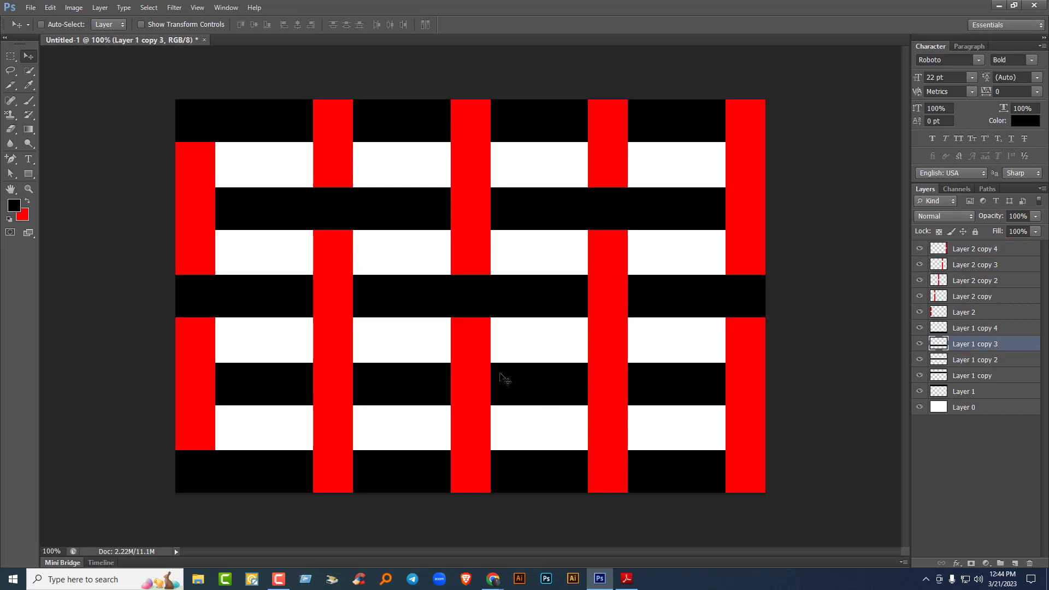
{"action": "left_click", "coordinate": [938, 346], "text": "ctrl"}
{"action": "right_click", "coordinate": [336, 340]}
{"action": "left_click", "coordinate": [361, 347]}
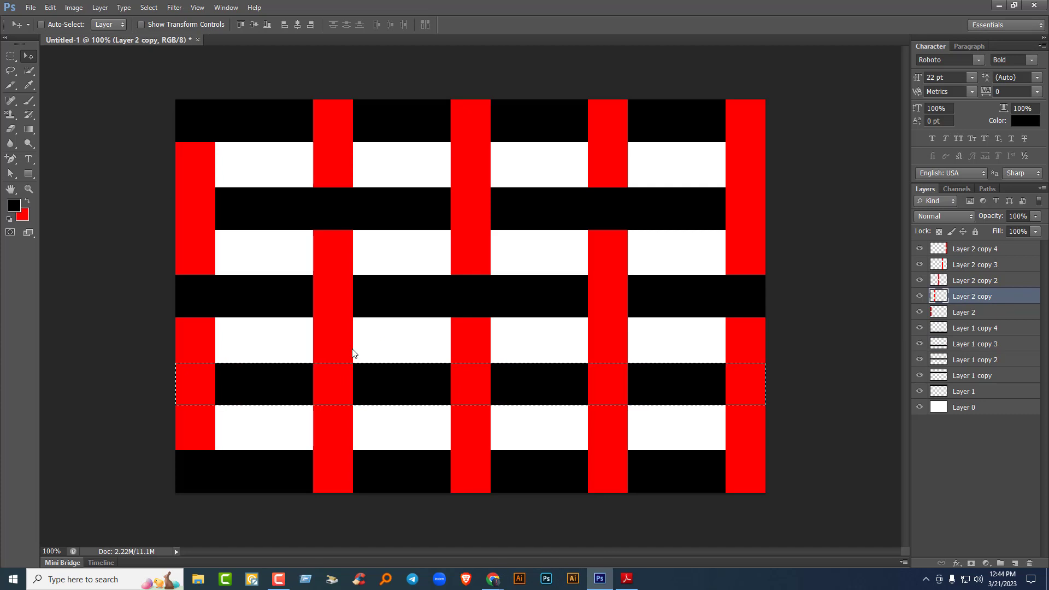
{"action": "key", "text": "Delete"}
{"action": "right_click", "coordinate": [610, 340]}
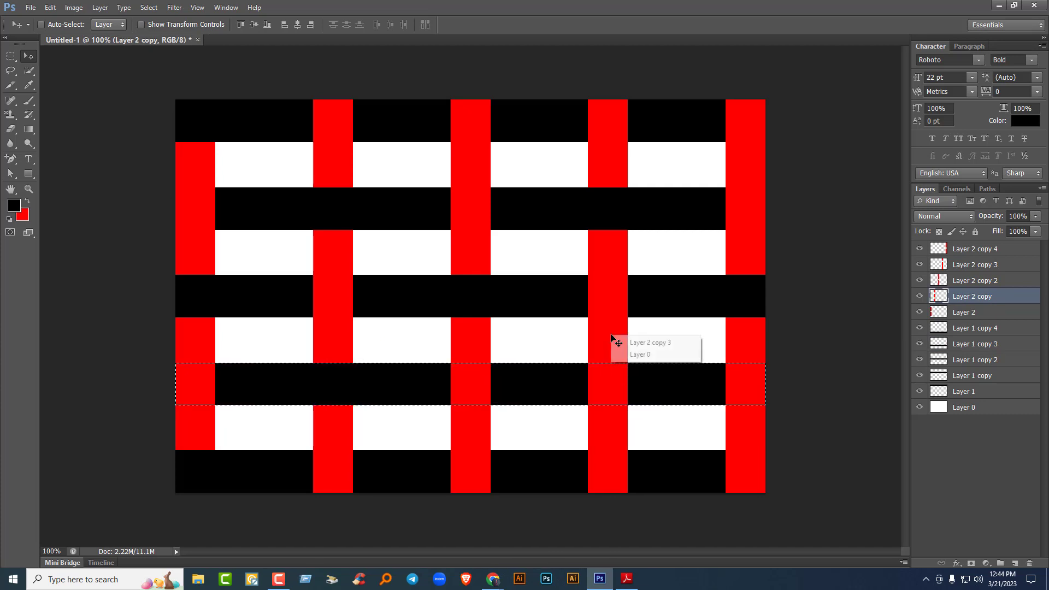
{"action": "left_click", "coordinate": [628, 344]}
{"action": "key", "text": "Delete"}
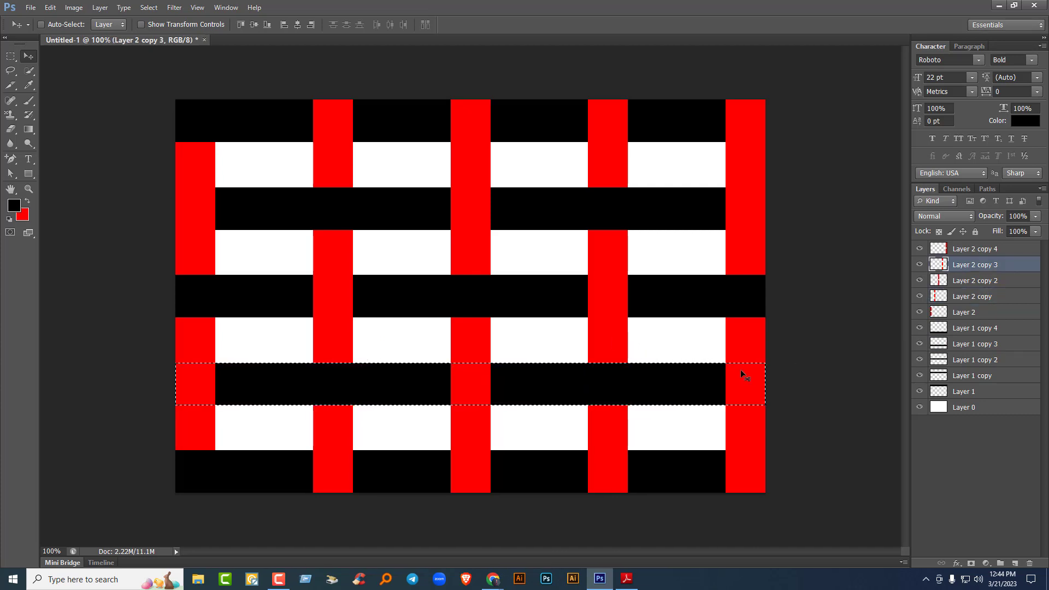
{"action": "key", "text": "ctrl+d"}
- Load the bottom black stripe, Layer 1 copy 4, as a selection, delete that area from Layer 2 copy 2 and Layer 2 copy 4, and deselect
{"action": "right_click", "coordinate": [393, 471]}
{"action": "left_click", "coordinate": [408, 478]}
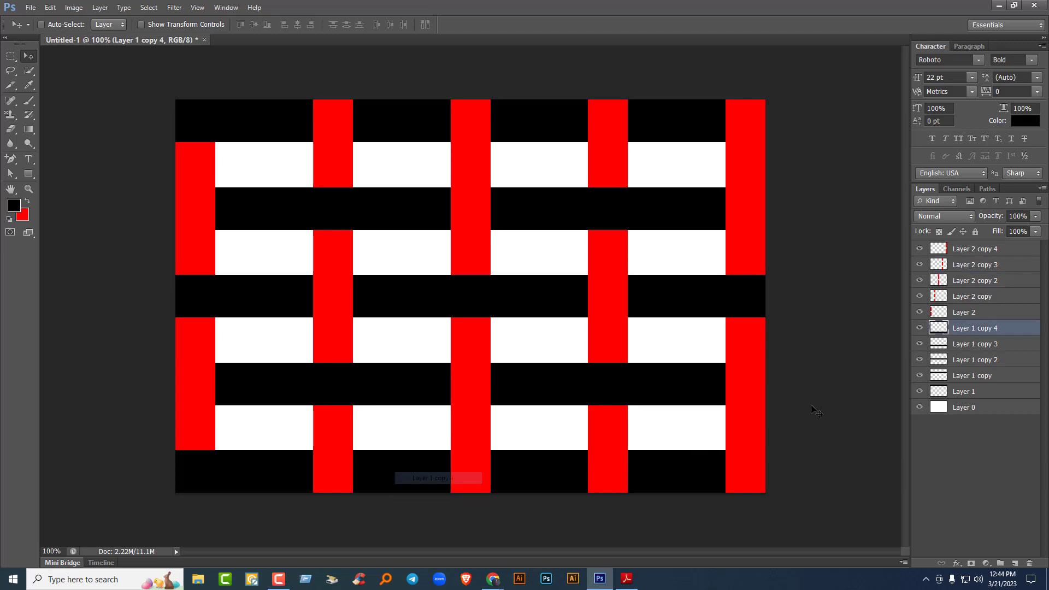
{"action": "left_click", "coordinate": [938, 329], "text": "ctrl"}
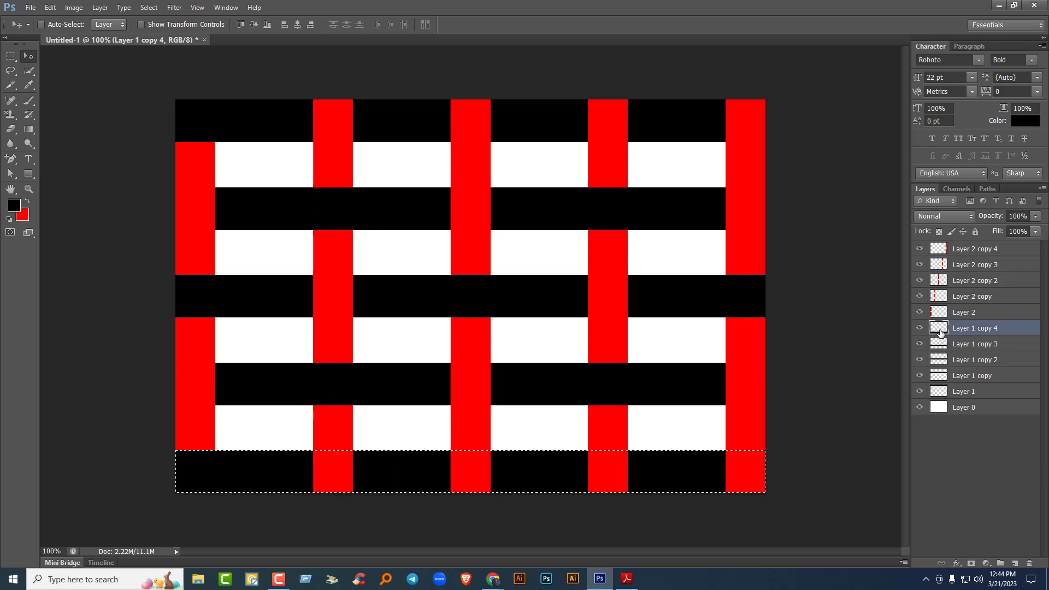
{"action": "right_click", "coordinate": [469, 430]}
{"action": "left_click", "coordinate": [487, 435]}
{"action": "key", "text": "Delete"}
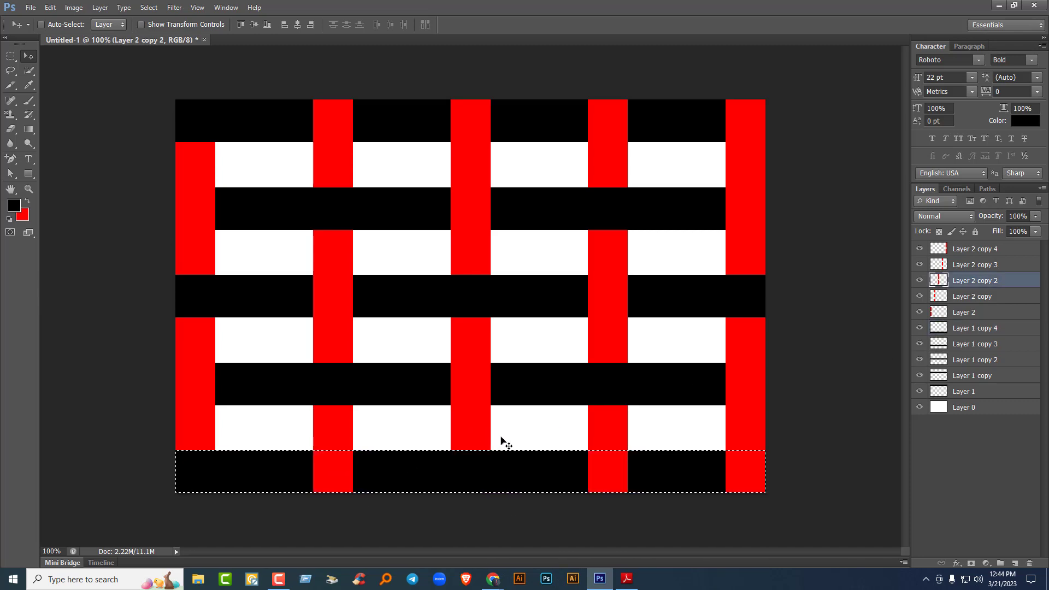
{"action": "right_click", "coordinate": [740, 422]}
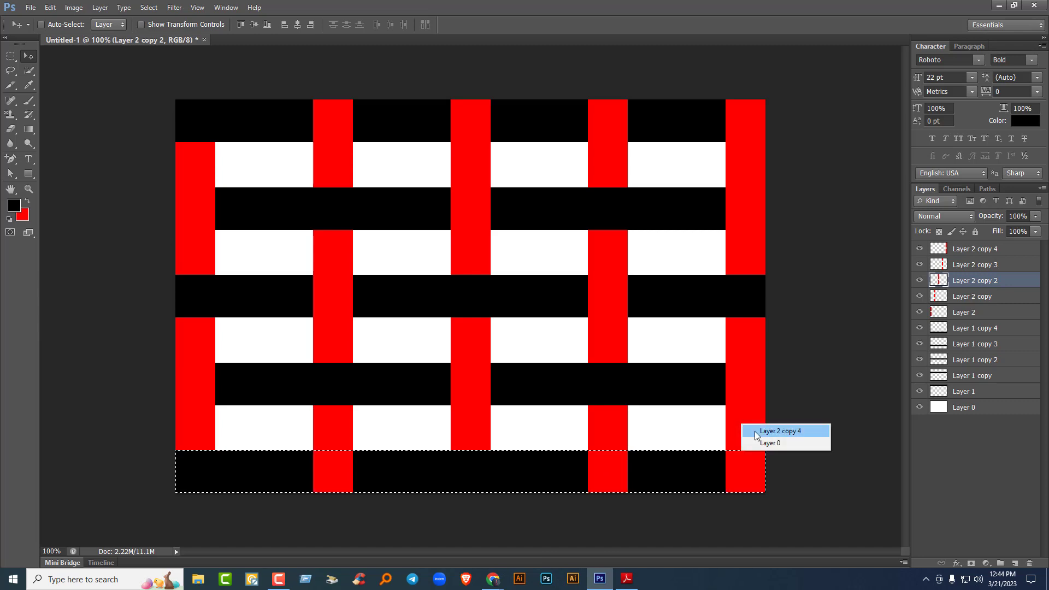
{"action": "left_click", "coordinate": [754, 431]}
{"action": "key", "text": "Delete"}
{"action": "key", "text": "ctrl+d"}
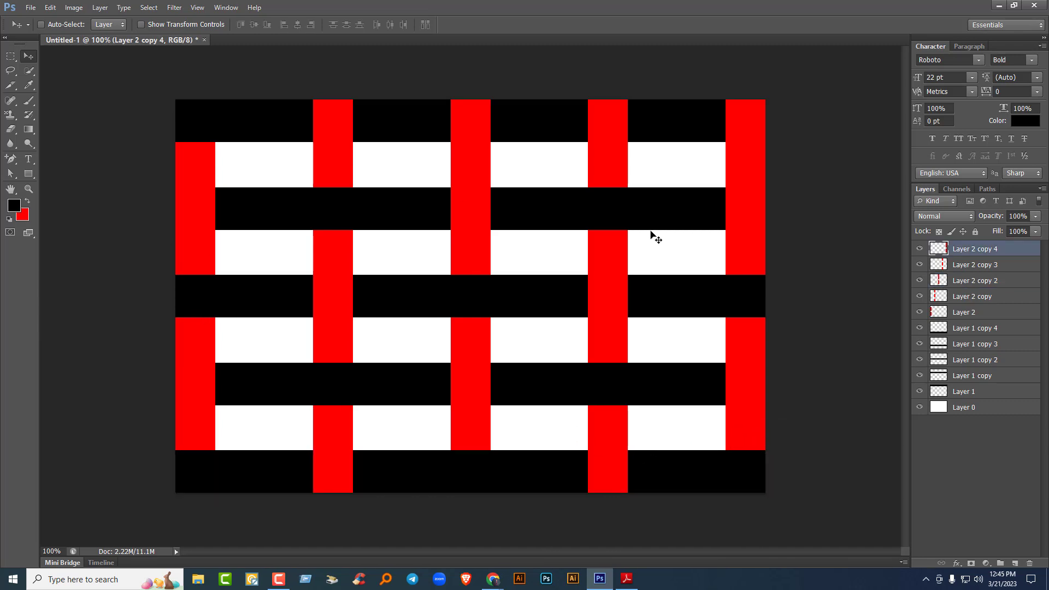
- Switch to Chrome, search Google in a new tab for "patee design", and view the image results
{"action": "mouse_move", "coordinate": [493, 579]}
{"action": "left_click", "coordinate": [432, 527]}
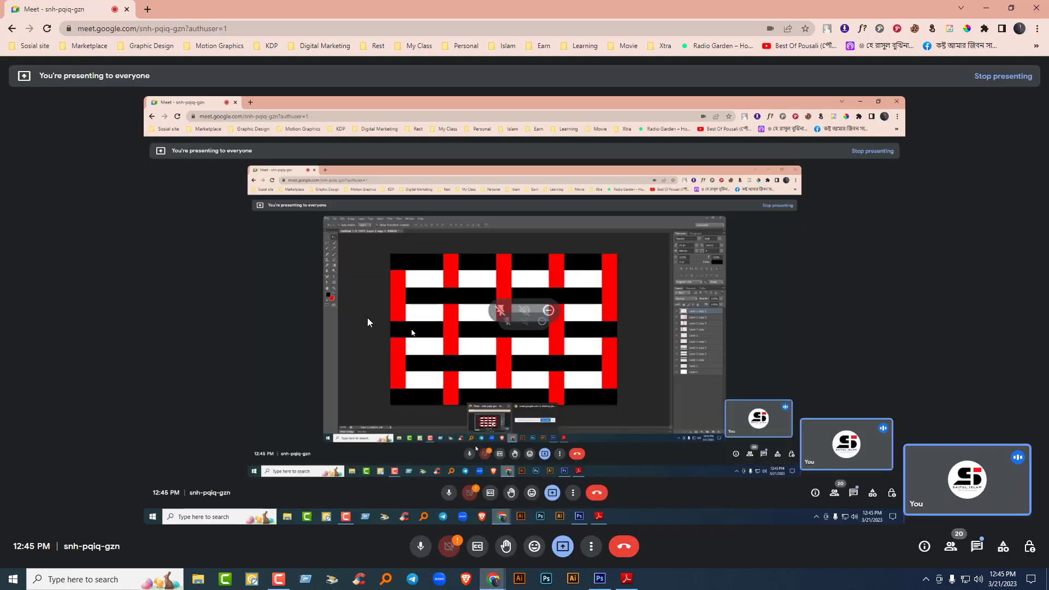
{"action": "left_click", "coordinate": [147, 9]}
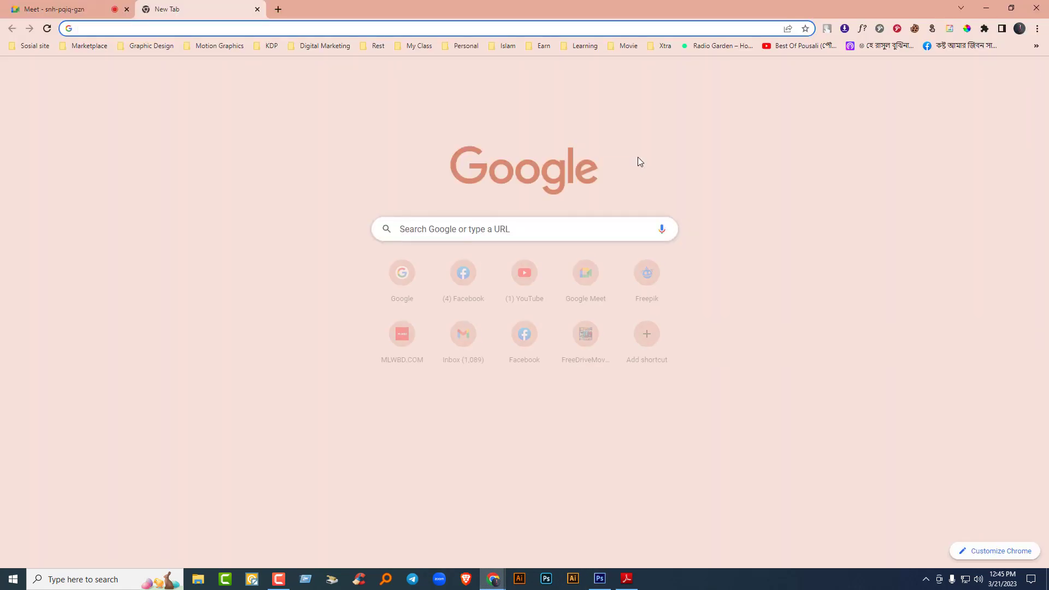
{"action": "type", "text": "g"}
{"action": "key", "text": "Return"}
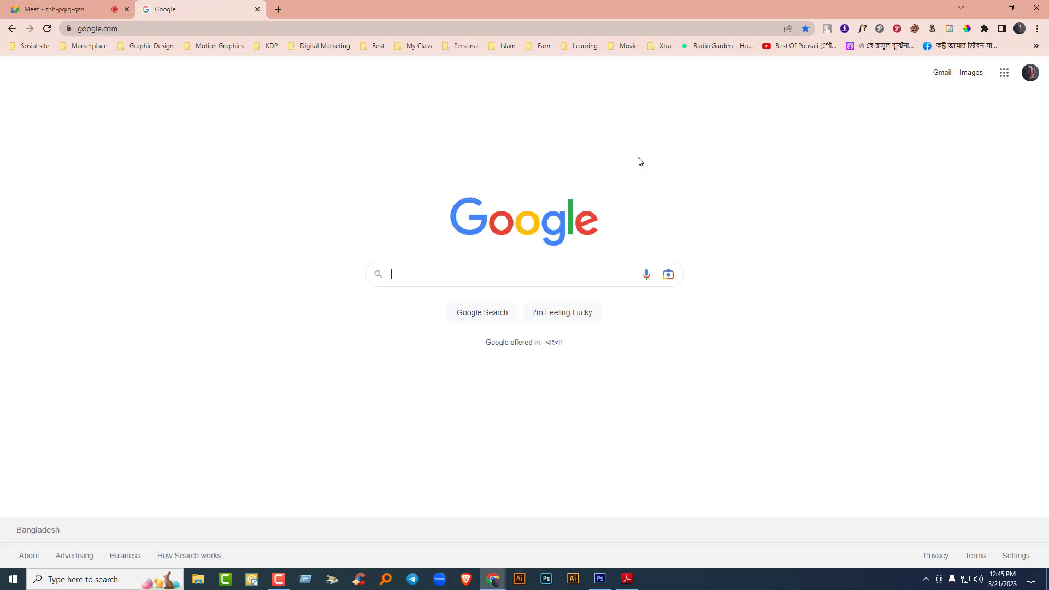
{"action": "type", "text": "patee design"}
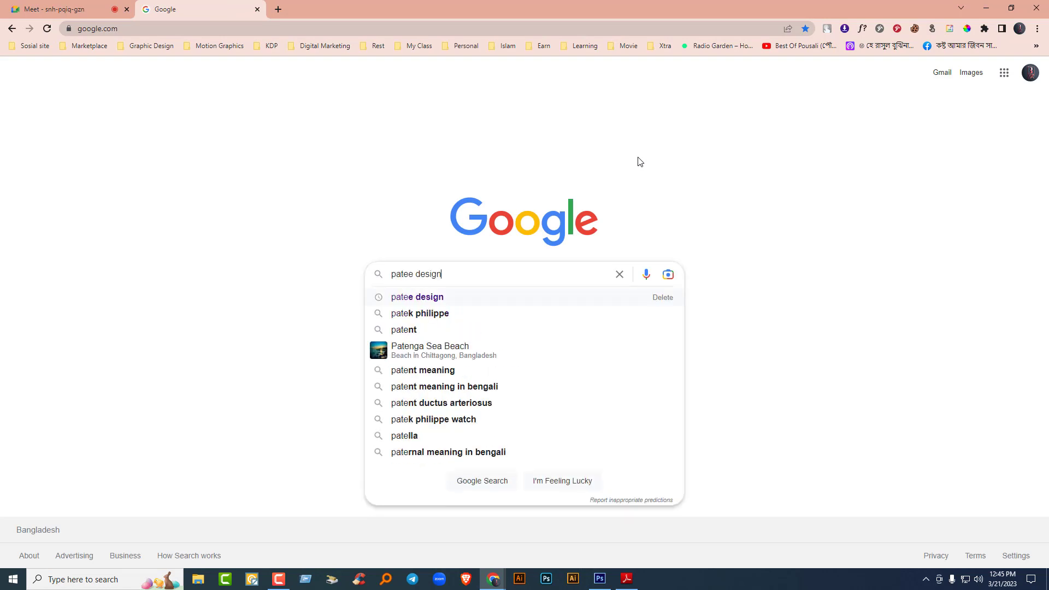
{"action": "key", "text": "Return"}
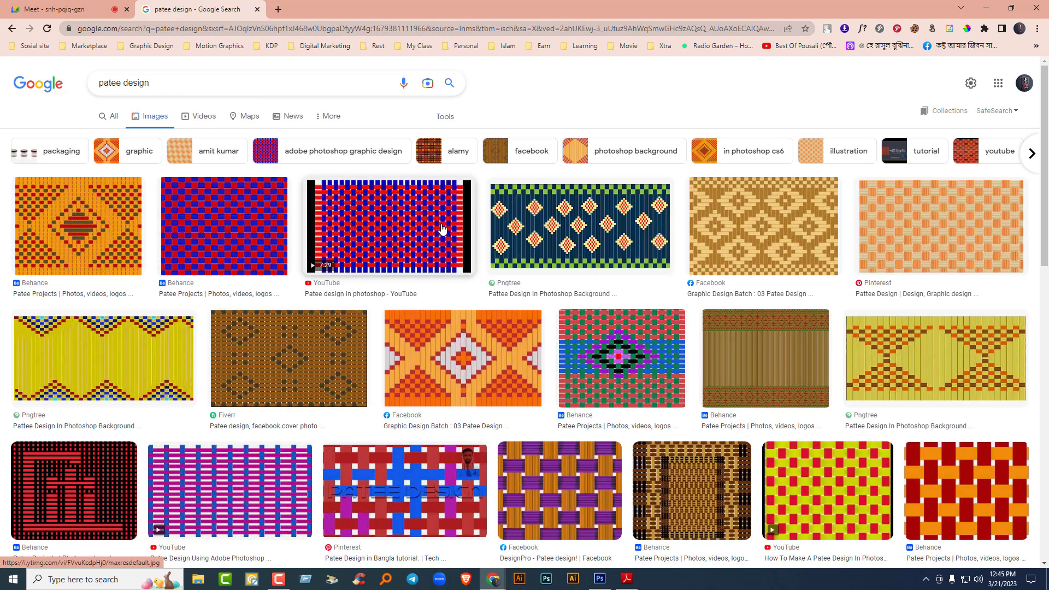
{"action": "mouse_move", "coordinate": [403, 240]}
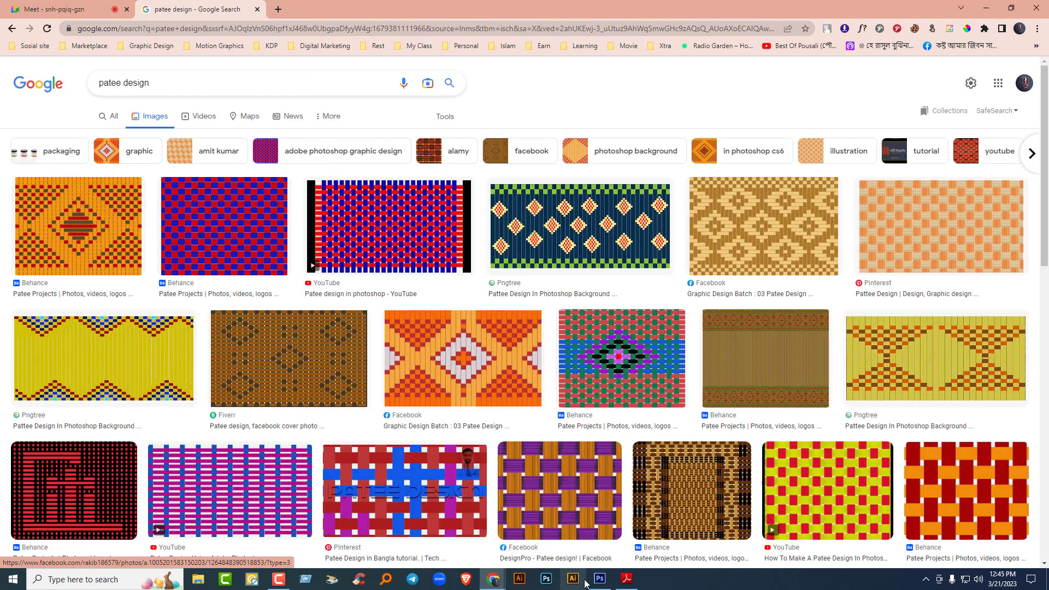
- Check the topic list in Graphic design module.pdf in Adobe Reader and return to Photoshop
{"action": "left_click", "coordinate": [598, 578]}
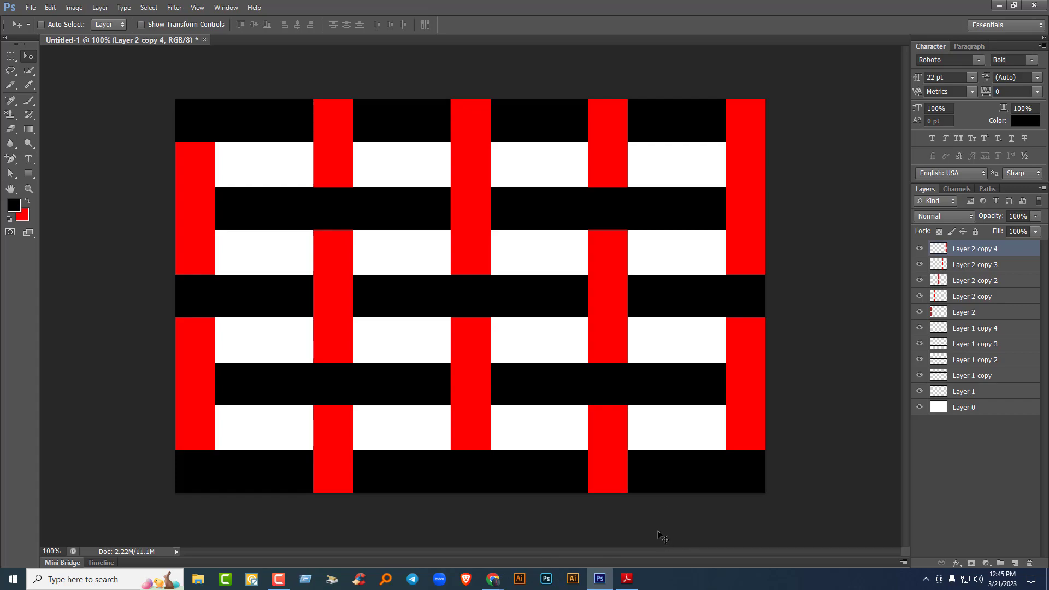
{"action": "left_click", "coordinate": [626, 579]}
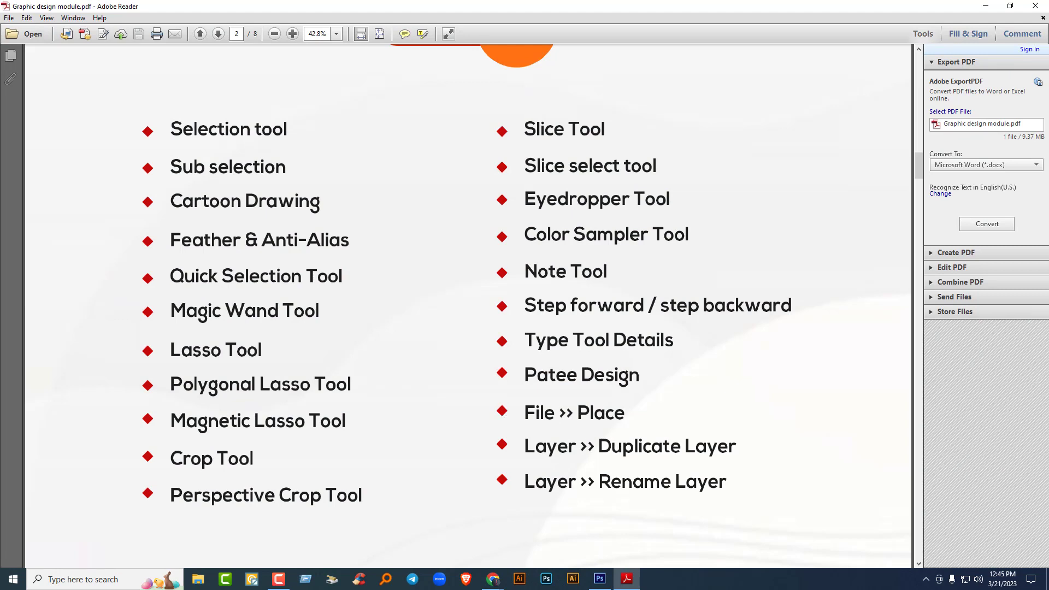
{"action": "left_click", "coordinate": [599, 579]}
- Step backward through the history until all the black and red stripe layers are removed, leaving only the white Layer 0
{"action": "key", "text": "ctrl+alt+z"}
{"action": "key", "text": "ctrl+alt+z"}
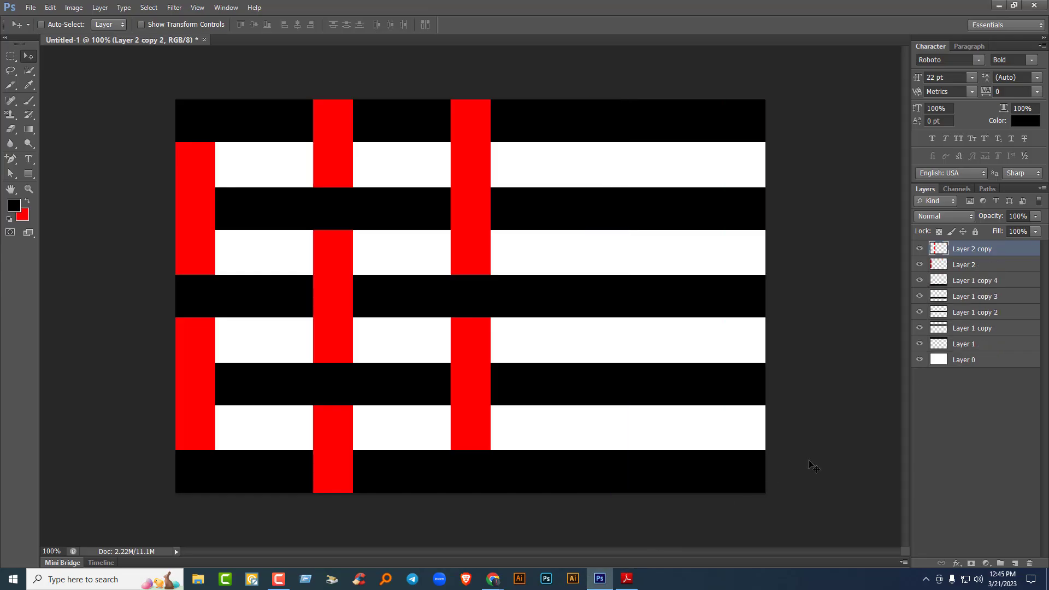
{"action": "key", "text": "ctrl+alt+z"}
{"action": "key", "text": "ctrl+alt+z"}
{"action": "key", "text": "ctrl+alt+z"}
{"action": "key", "text": "ctrl+alt+z"}
{"action": "key", "text": "ctrl+alt+z"}
{"action": "key", "text": "ctrl+alt+z"}
{"action": "key", "text": "ctrl+alt+z"}
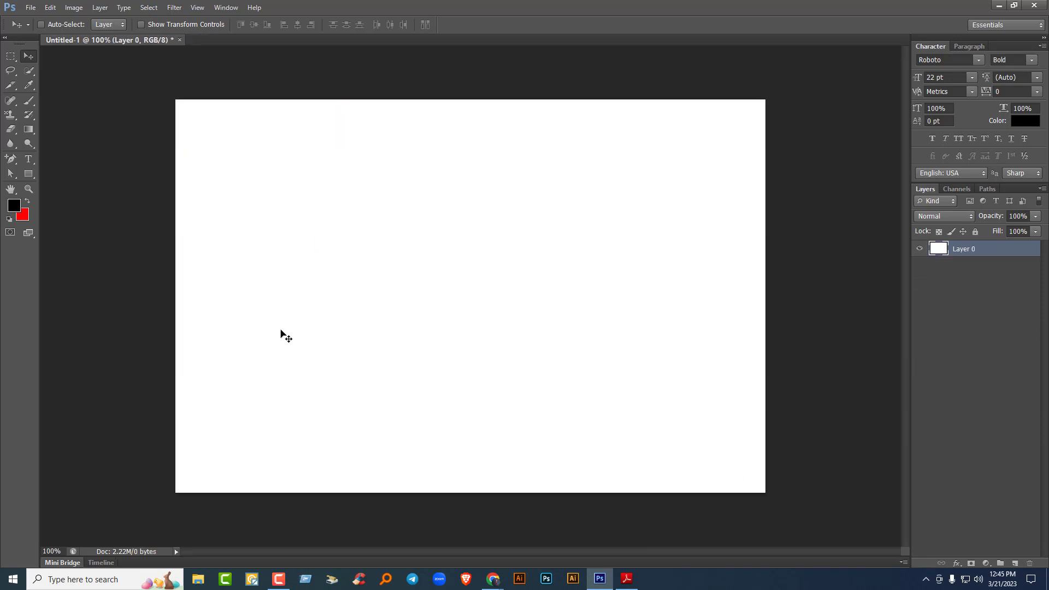
- Open boats-4093089_1280.jpg as a separate document and compare it with the blank Untitled-1 document
{"action": "left_click", "coordinate": [30, 7]}
{"action": "left_click", "coordinate": [36, 30]}
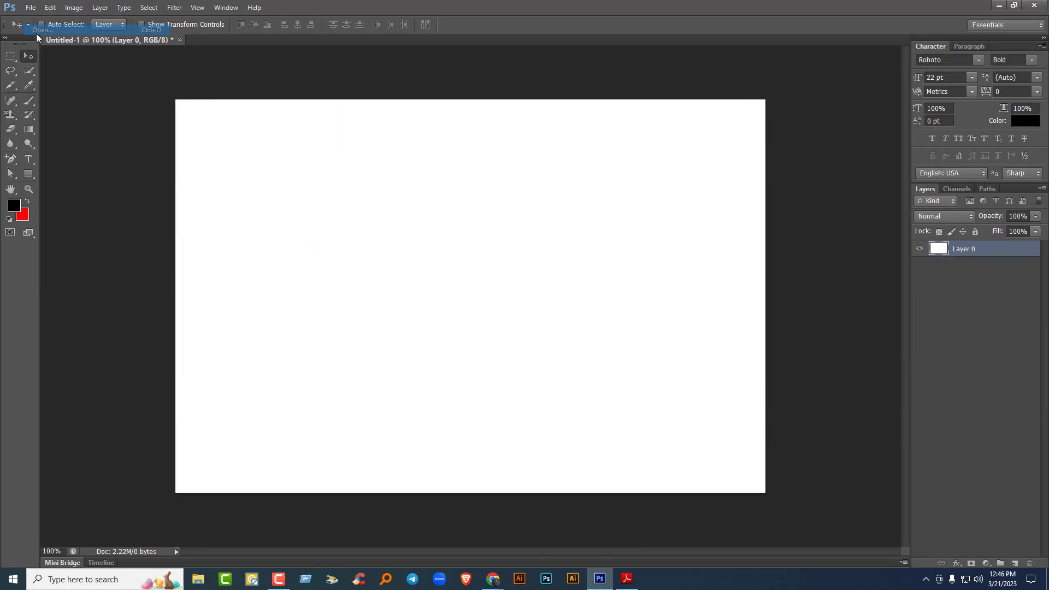
{"action": "left_click", "coordinate": [508, 250]}
{"action": "left_click", "coordinate": [650, 398]}
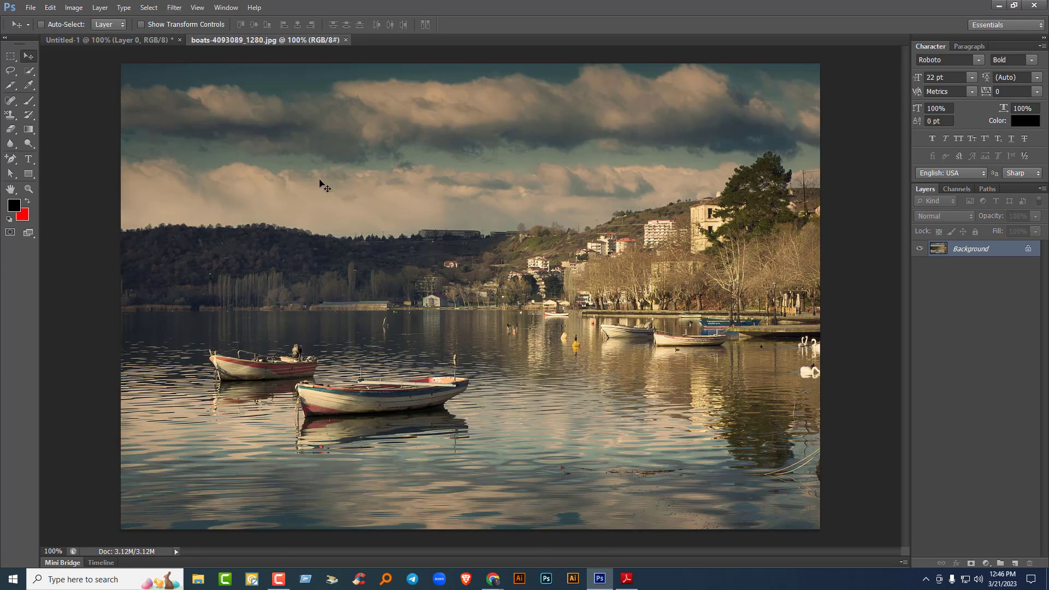
{"action": "left_click", "coordinate": [116, 40]}
{"action": "left_click", "coordinate": [261, 39]}
- Place bowl-white-eggs-marble-surface.jpg into the boats image, scale it down proportionally, shift it up and to the left, and commit the placement
{"action": "left_click", "coordinate": [30, 8]}
{"action": "left_click", "coordinate": [72, 185]}
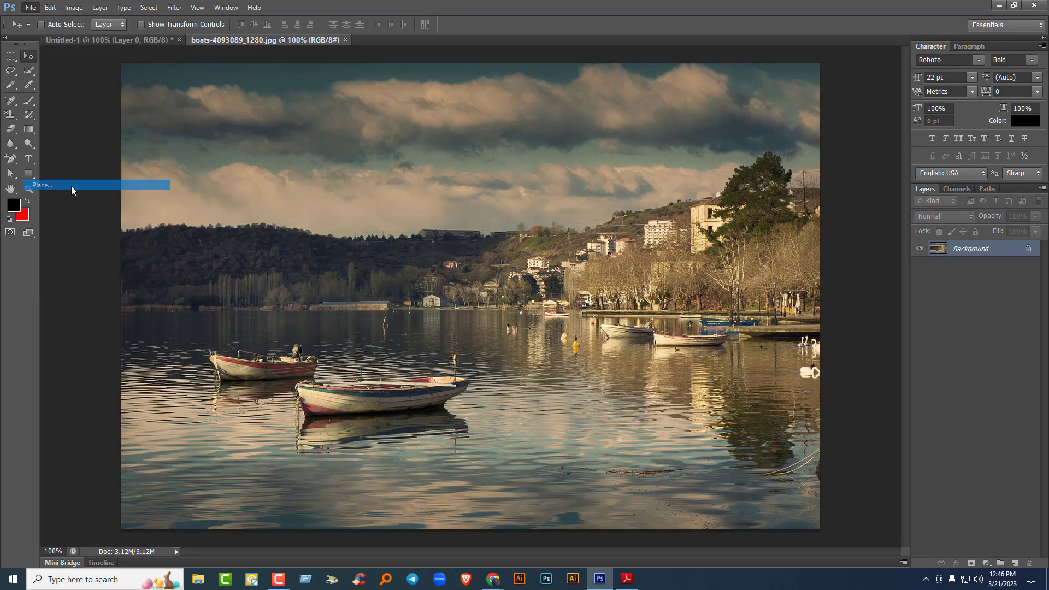
{"action": "left_click", "coordinate": [566, 273]}
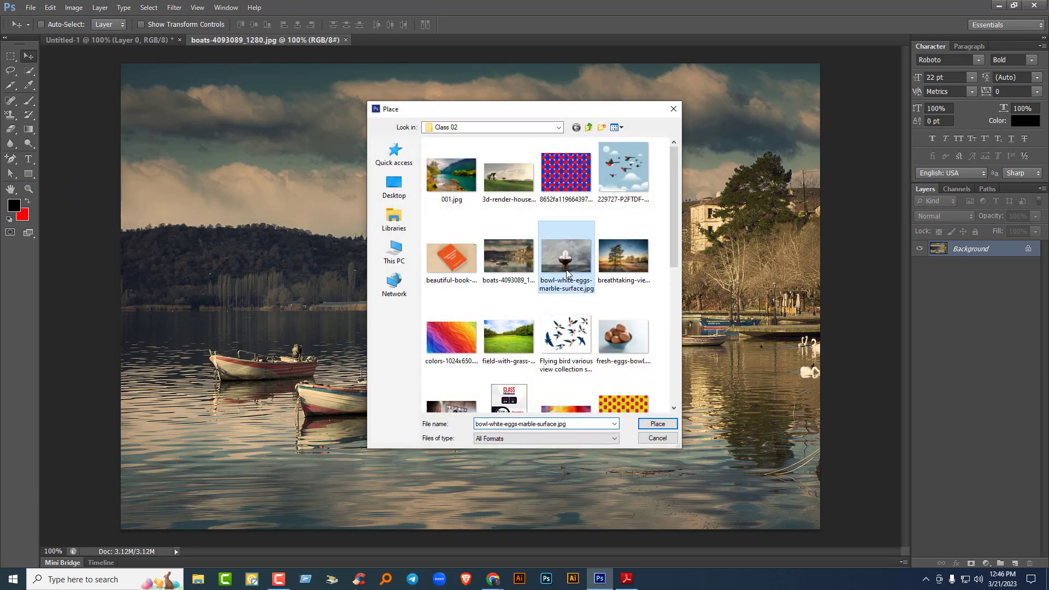
{"action": "left_click", "coordinate": [657, 424]}
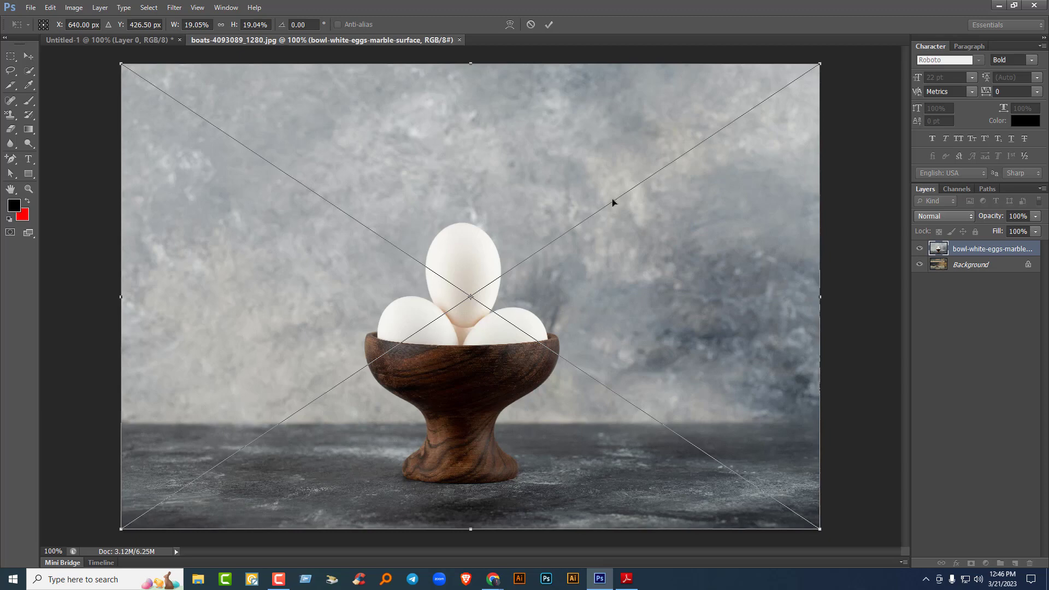
{"action": "left_click_drag", "start_coordinate": [819, 63], "coordinate": [696, 146]}
{"action": "left_click_drag", "start_coordinate": [441, 195], "coordinate": [418, 175]}
{"action": "key", "text": "Return"}
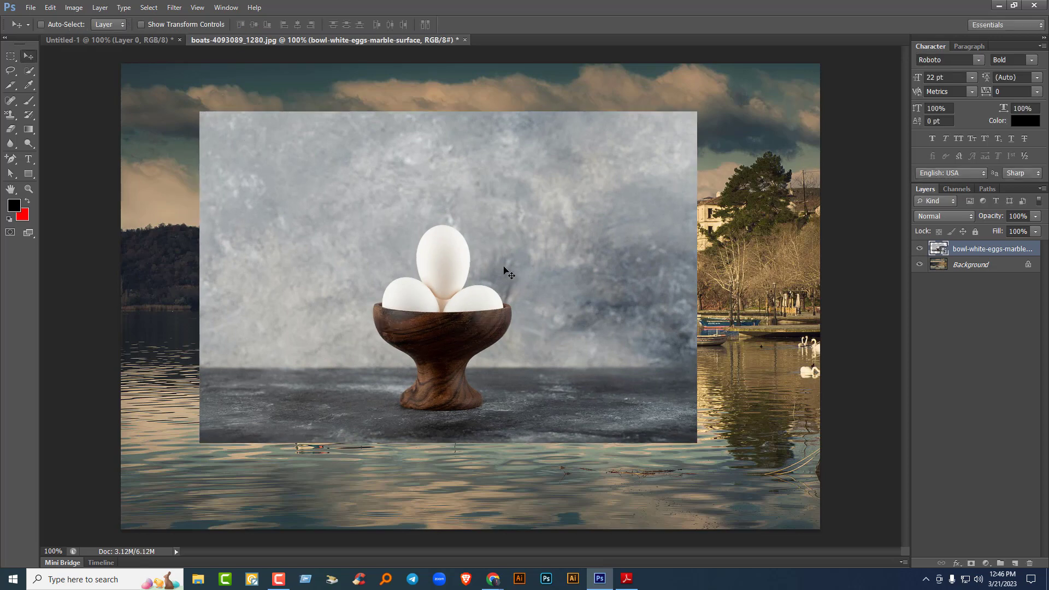
- Move the placed egg bowl image down toward the canvas centre, and close the boats document without saving
{"action": "left_click_drag", "start_coordinate": [440, 213], "coordinate": [471, 236]}
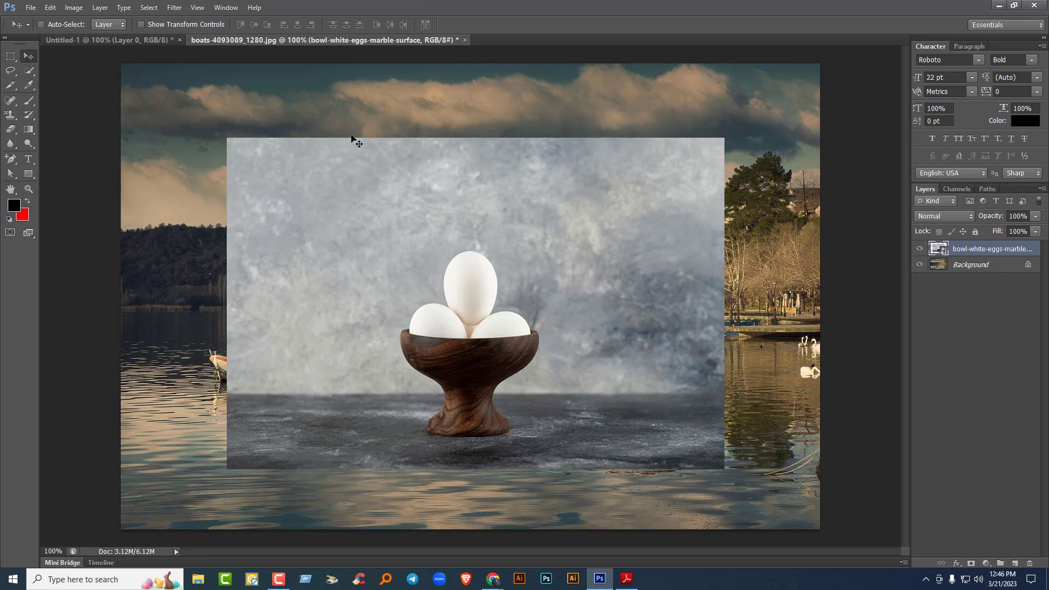
{"action": "left_click", "coordinate": [465, 40]}
{"action": "left_click", "coordinate": [552, 216]}
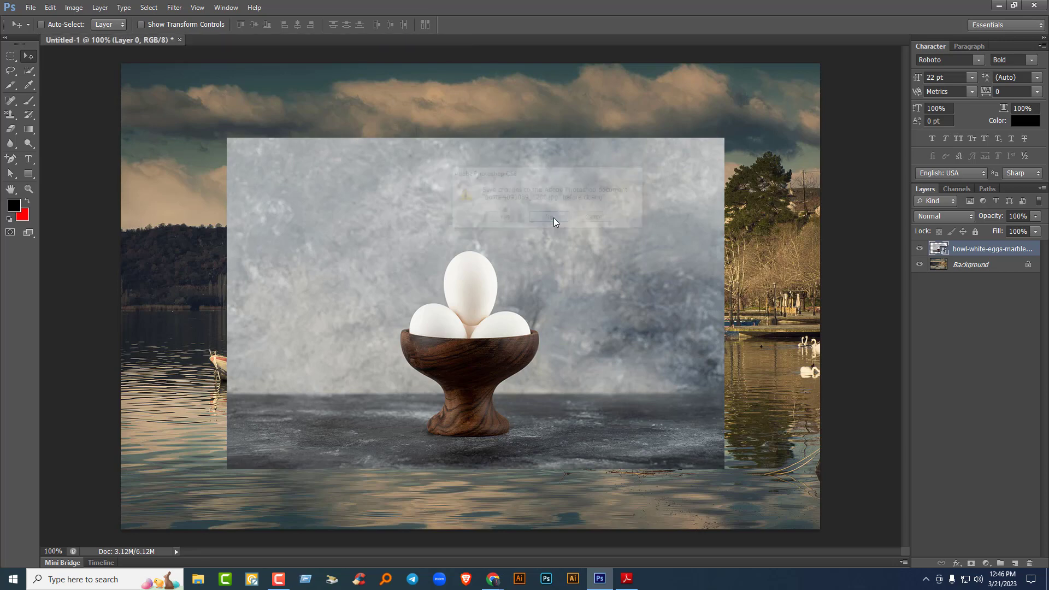
- Switch to Graphic design module.pdf in Adobe Reader to check the topic following File >> Place, and return to Photoshop
{"action": "left_click", "coordinate": [627, 586]}
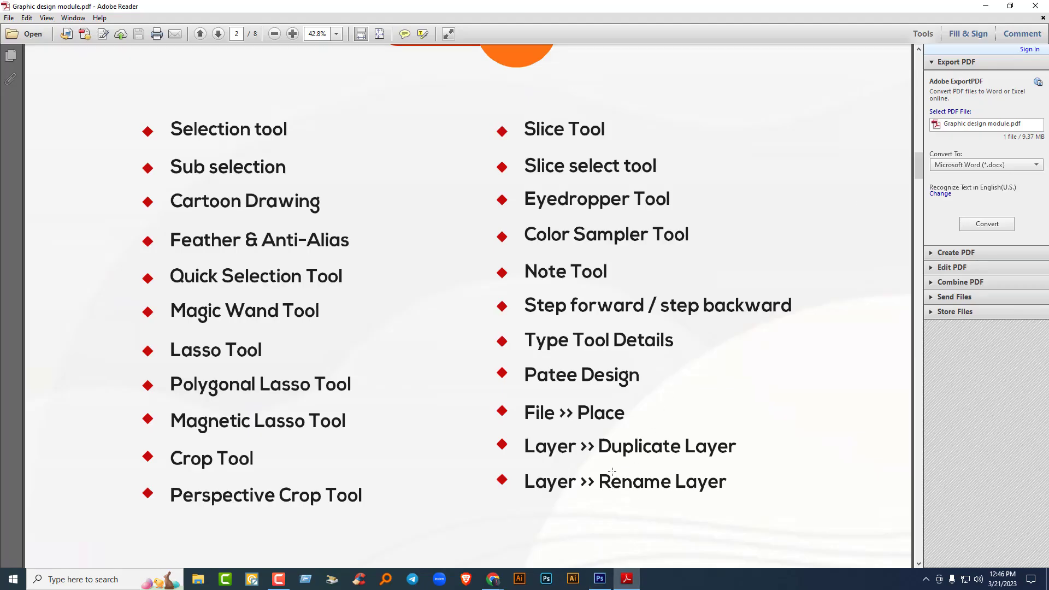
{"action": "left_click", "coordinate": [985, 5]}
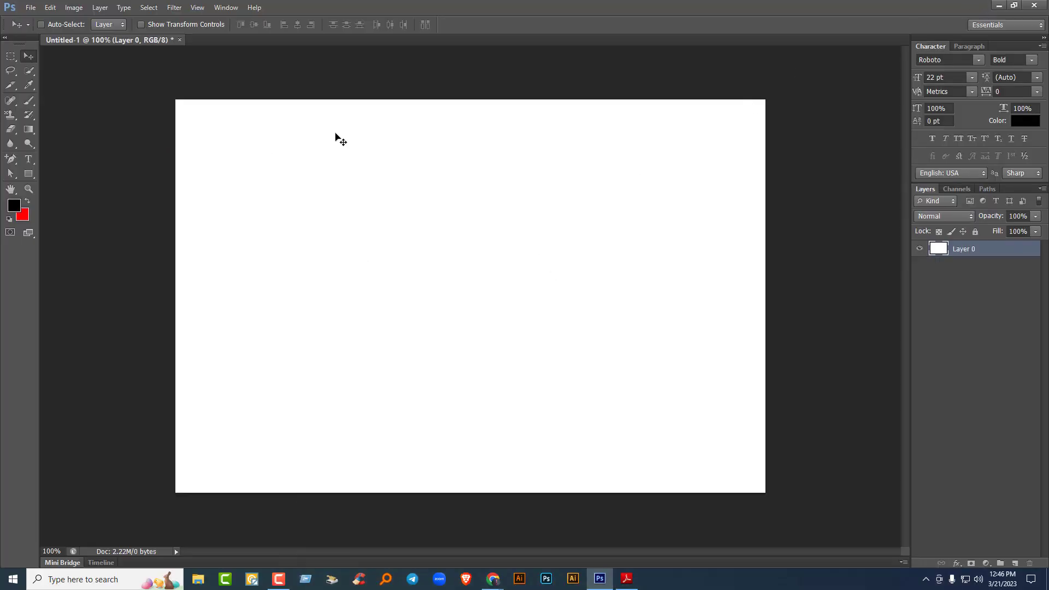
{"action": "left_click", "coordinate": [30, 7]}
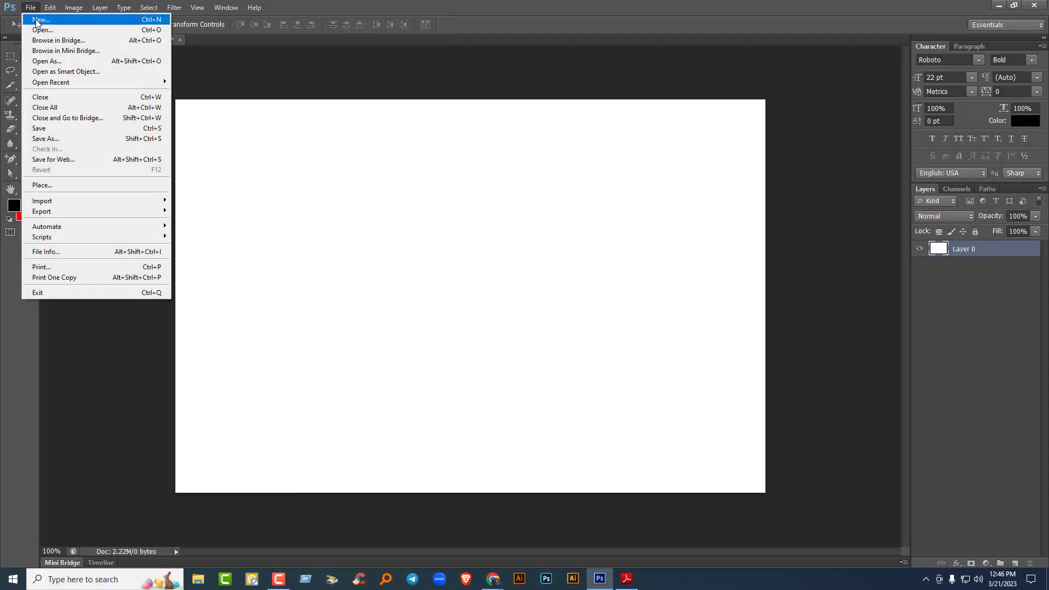
- Create a black-filled rectangle on a new layer above Layer 0, deselect it, and move it toward the canvas's upper-left corner
{"action": "left_click", "coordinate": [11, 55]}
{"action": "left_click", "coordinate": [11, 56]}
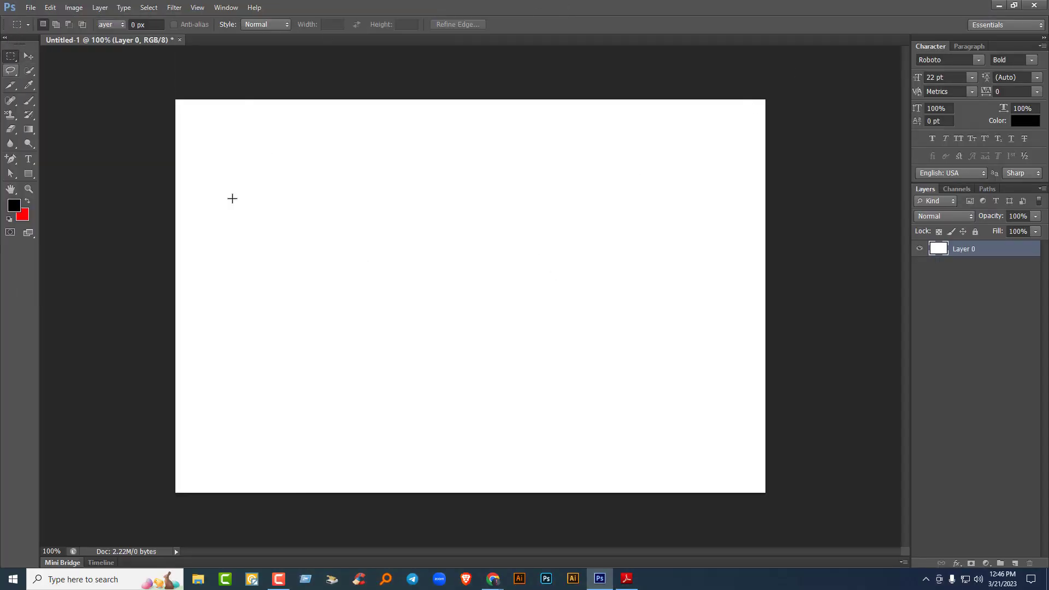
{"action": "left_click_drag", "start_coordinate": [296, 206], "coordinate": [515, 394]}
{"action": "left_click", "coordinate": [1014, 563]}
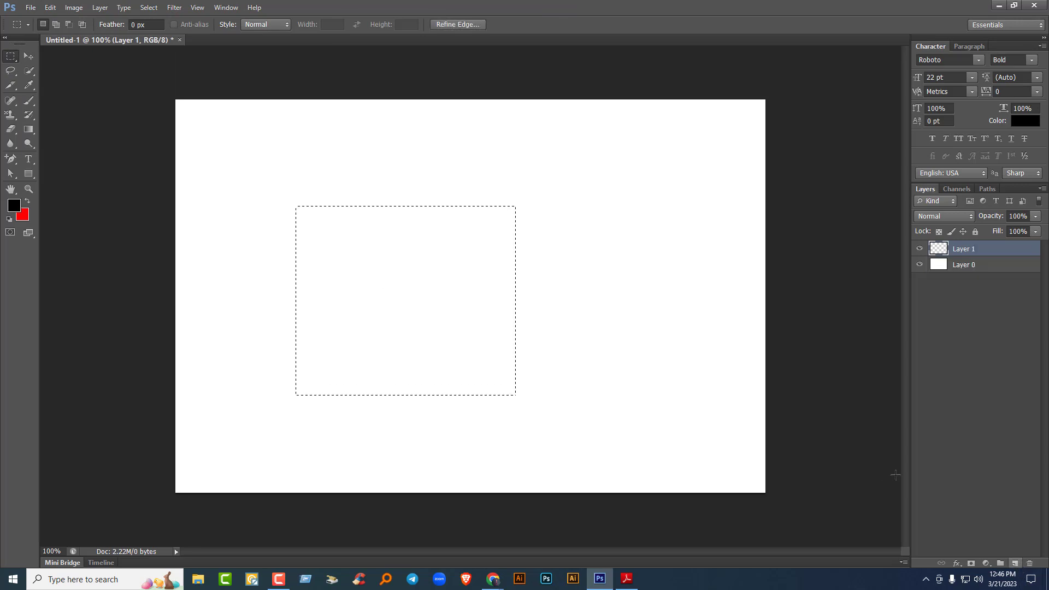
{"action": "key", "text": "alt+BackSpace"}
{"action": "key", "text": "ctrl+d"}
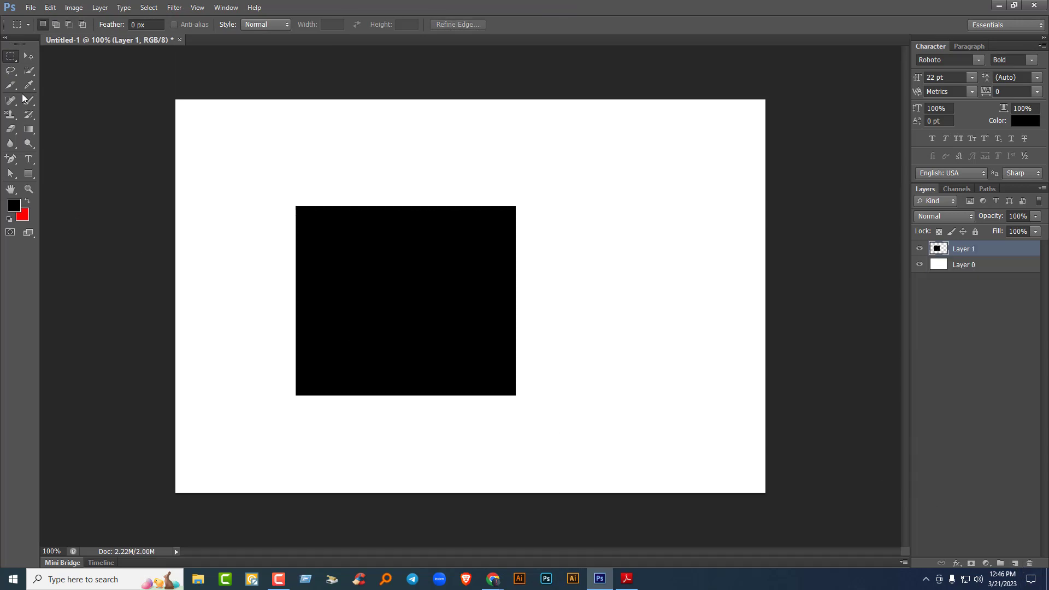
{"action": "left_click", "coordinate": [28, 55]}
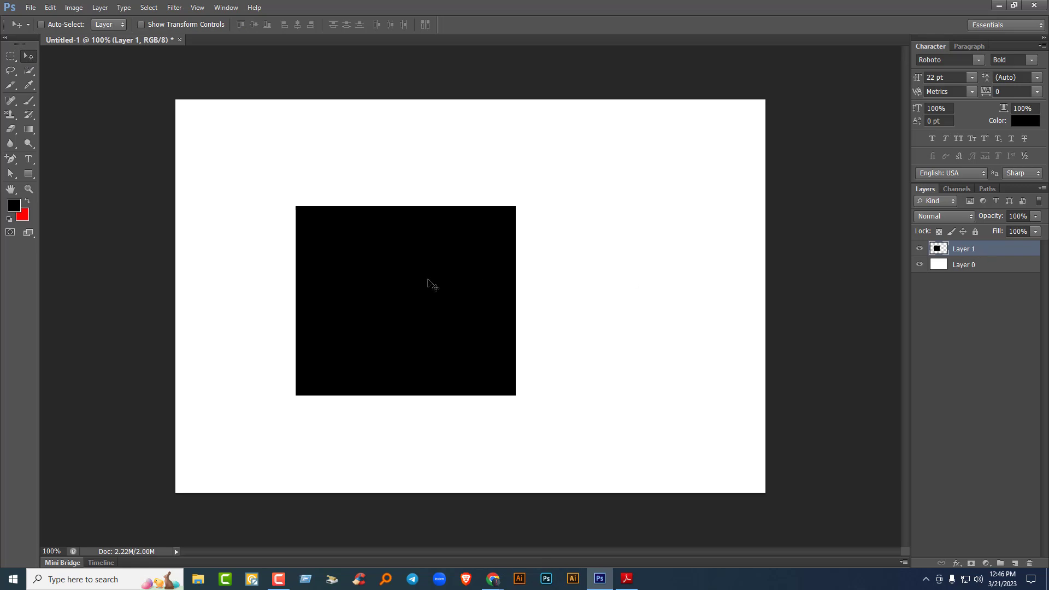
{"action": "left_click_drag", "start_coordinate": [363, 280], "coordinate": [292, 238]}
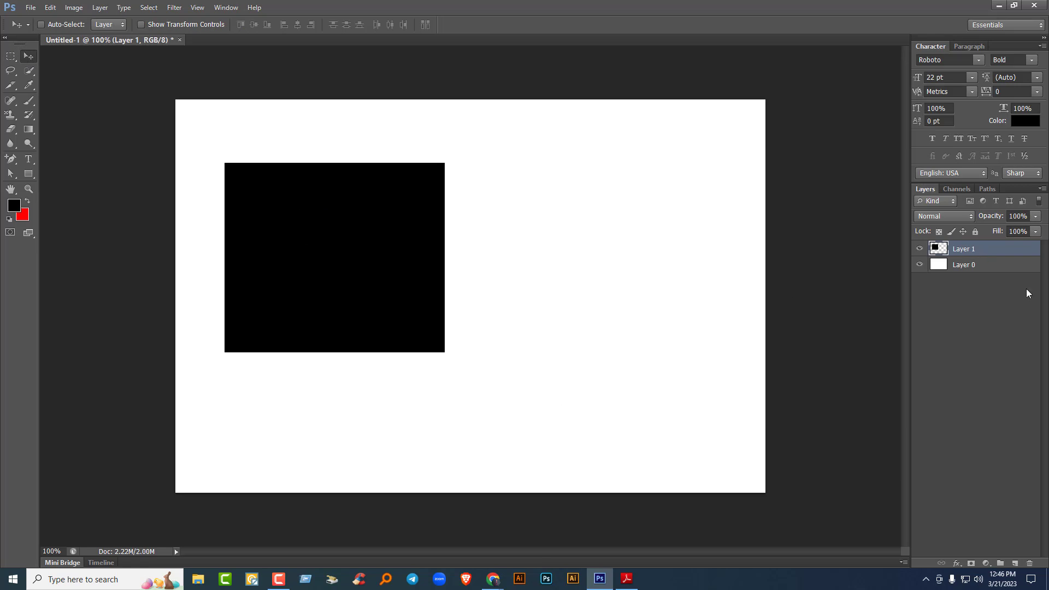
- Duplicate Layer 1 under the default name and move the copied black rectangle to the right of the original
{"action": "right_click", "coordinate": [983, 254]}
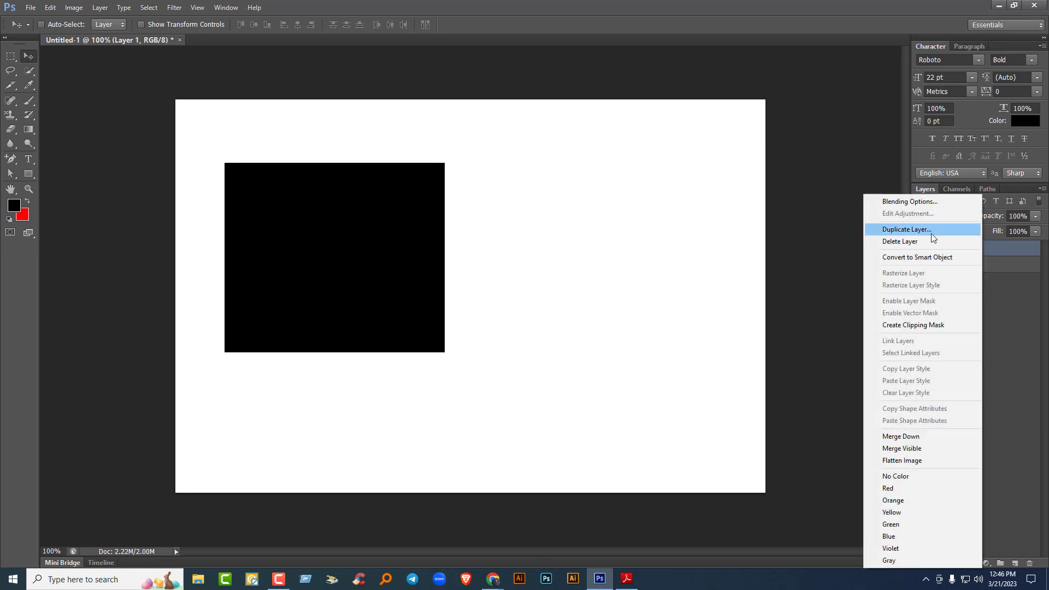
{"action": "left_click", "coordinate": [906, 230]}
{"action": "left_click", "coordinate": [616, 179]}
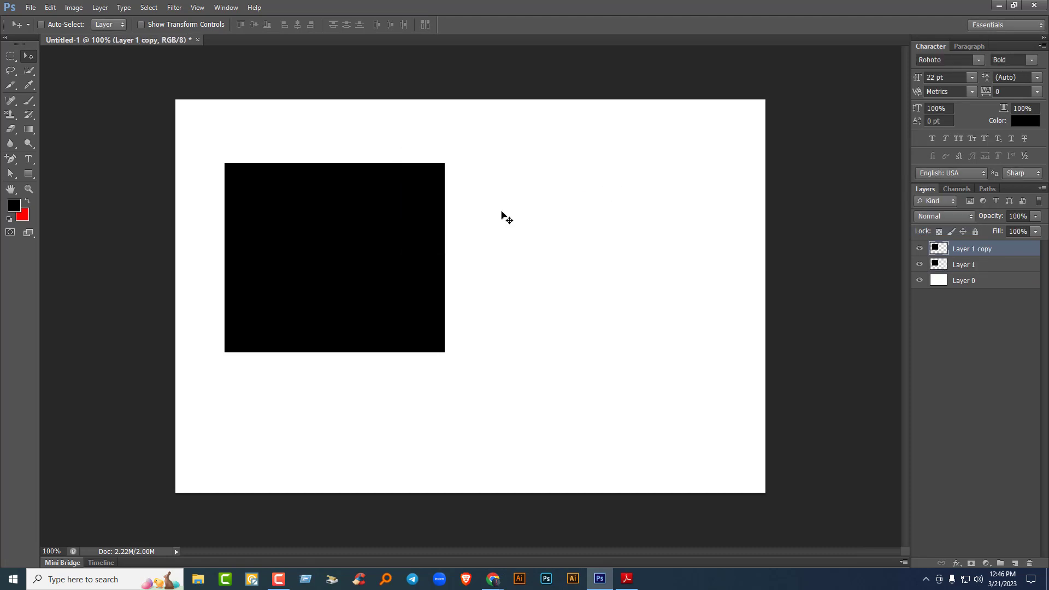
{"action": "left_click_drag", "start_coordinate": [392, 361], "coordinate": [652, 338]}
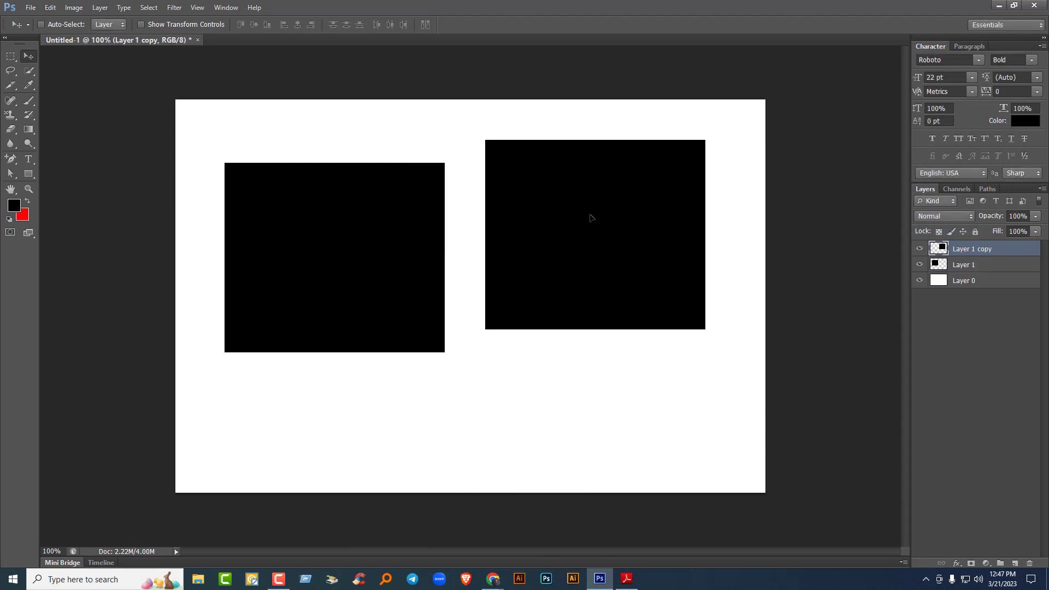
- Make seven more copies of the right-hand rectangle's layer and move the topmost copy down to the canvas's lower edge
{"action": "key", "text": "ctrl+j"}
{"action": "key", "text": "ctrl+j"}
{"action": "key", "text": "ctrl+j"}
{"action": "key", "text": "ctrl+j"}
{"action": "key", "text": "ctrl+j"}
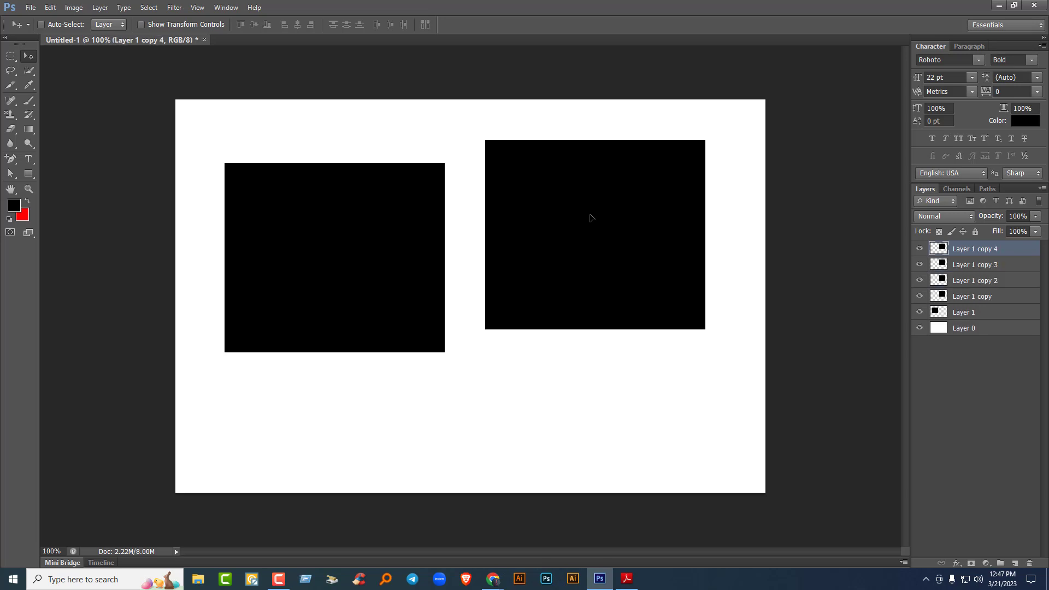
{"action": "key", "text": "ctrl+j"}
{"action": "left_click_drag", "start_coordinate": [590, 218], "coordinate": [559, 402]}
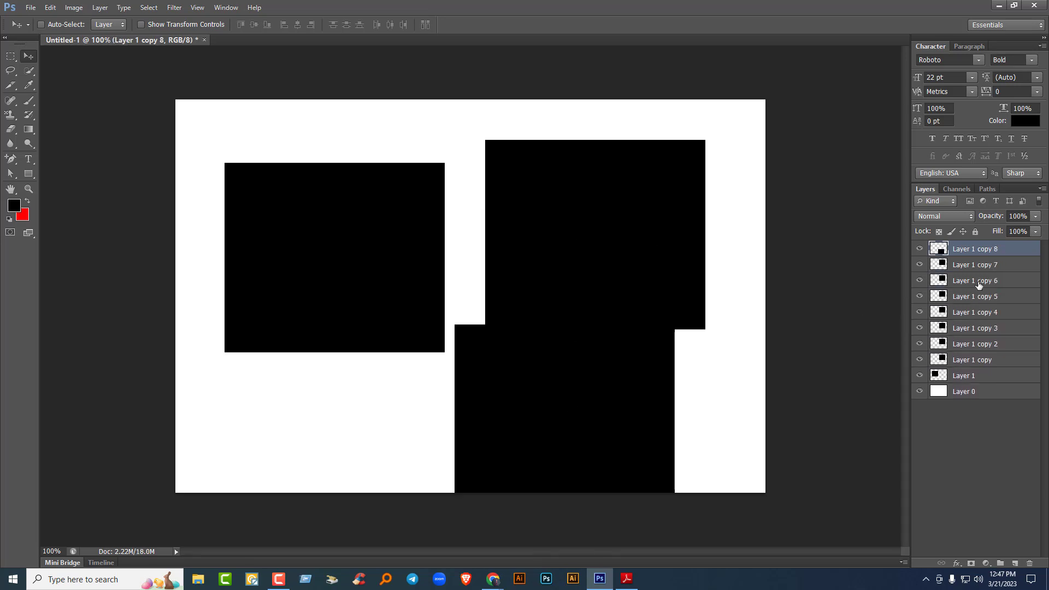
- Move Layer 1 copy 6 to the canvas's lower-left area and Layer 1 copy 4 left over the original rectangle
{"action": "left_click_drag", "start_coordinate": [621, 242], "coordinate": [343, 455]}
{"action": "left_click", "coordinate": [972, 312]}
{"action": "left_click_drag", "start_coordinate": [600, 275], "coordinate": [380, 283]}
- Delete the top six duplicate layers, from Layer 1 copy 8 down to Layer 1 copy 3
{"action": "left_click", "coordinate": [974, 250]}
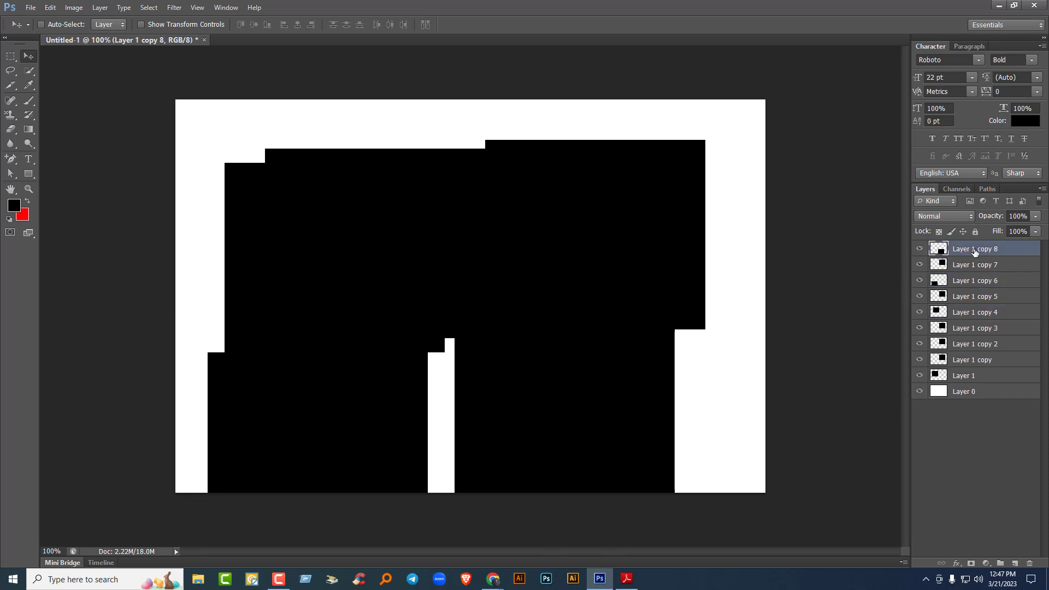
{"action": "key", "text": "Delete"}
{"action": "key", "text": "Delete"}
{"action": "key", "text": "Delete"}
{"action": "key", "text": "Delete"}
{"action": "key", "text": "Delete"}
{"action": "key", "text": "Delete"}
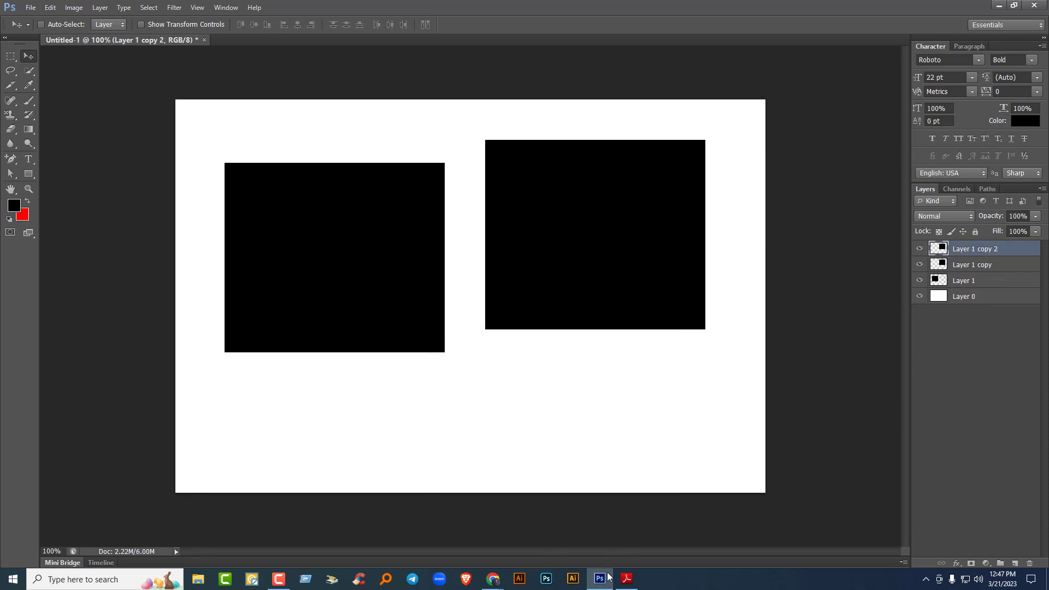
- Switch to the module PDF in Adobe Reader, point out the Layer >> Rename Layer topic, and return to Photoshop
{"action": "left_click", "coordinate": [626, 578]}
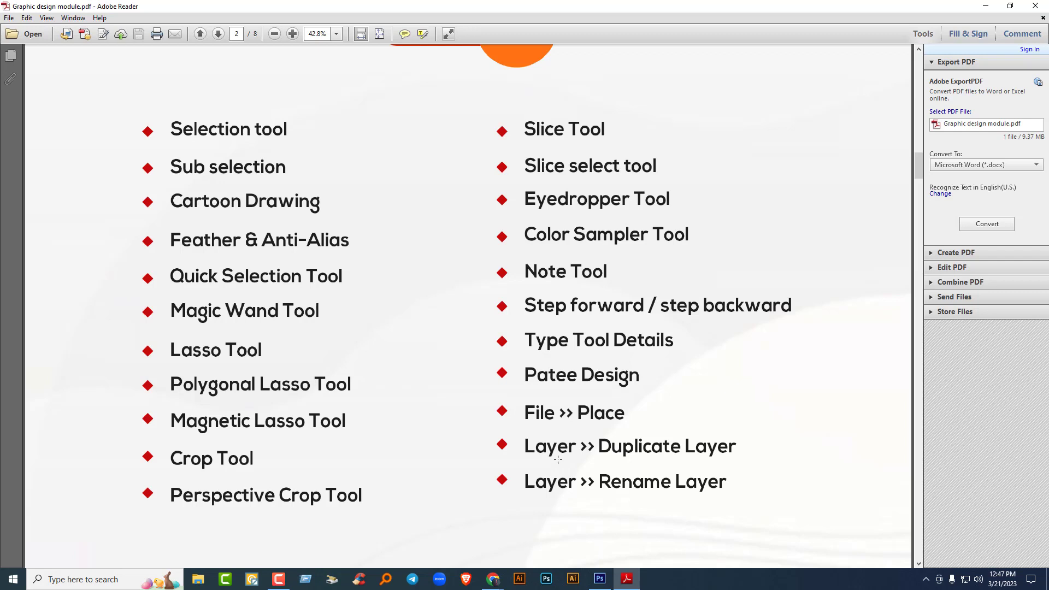
{"action": "left_click_drag", "start_coordinate": [509, 463], "coordinate": [743, 486]}
{"action": "key", "text": "alt+Tab"}
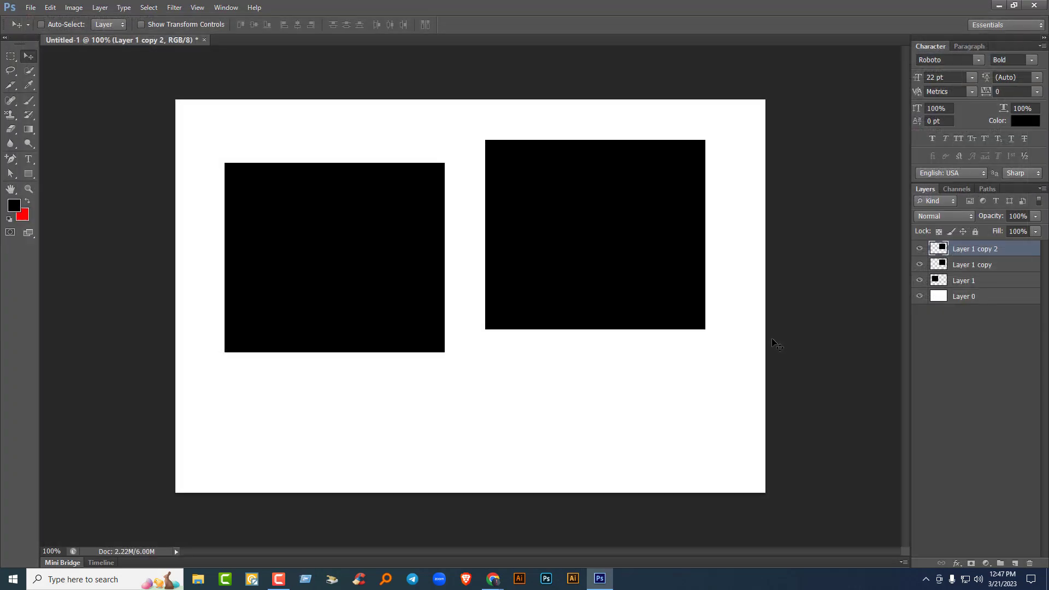
- Rename Layer 1 copy 2 as Project 01 and Layer 1 copy as 000001
{"action": "double_click", "coordinate": [975, 250]}
{"action": "type", "text": "Project 01"}
{"action": "key", "text": "Return"}
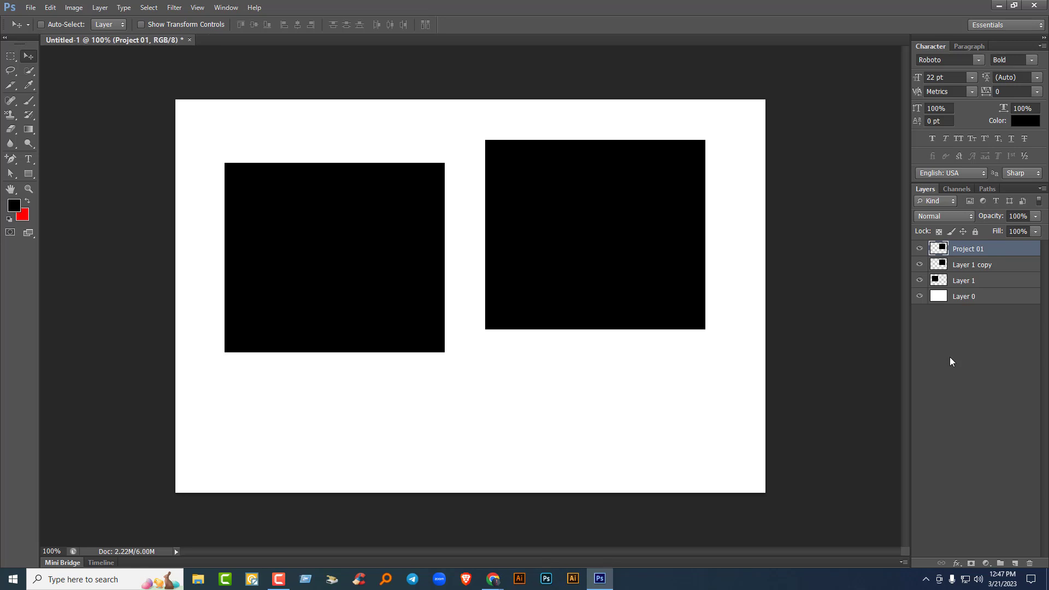
{"action": "double_click", "coordinate": [970, 266]}
{"action": "type", "text": "000001"}
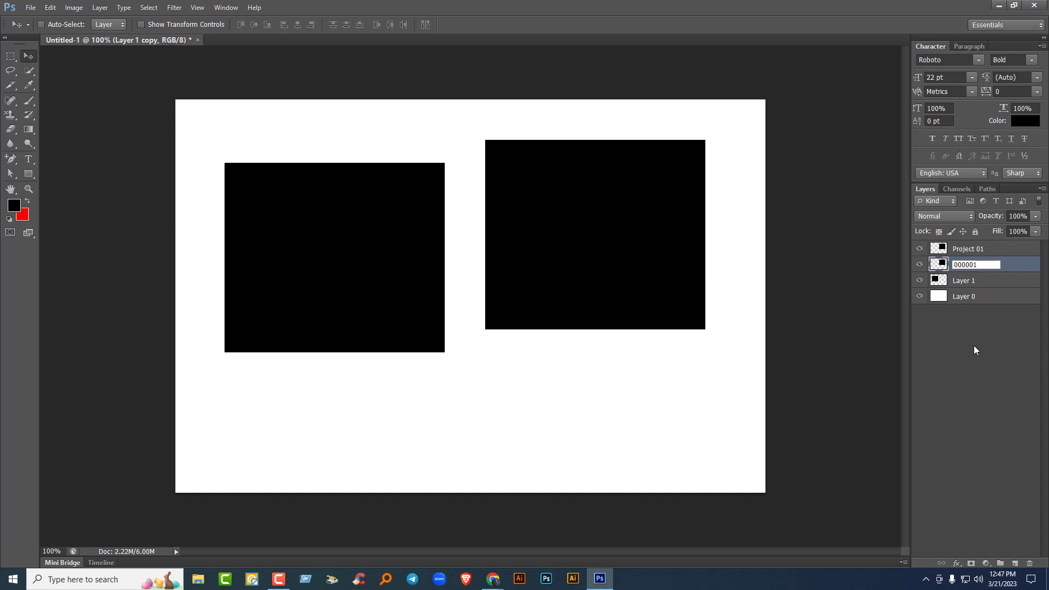
{"action": "key", "text": "Return"}
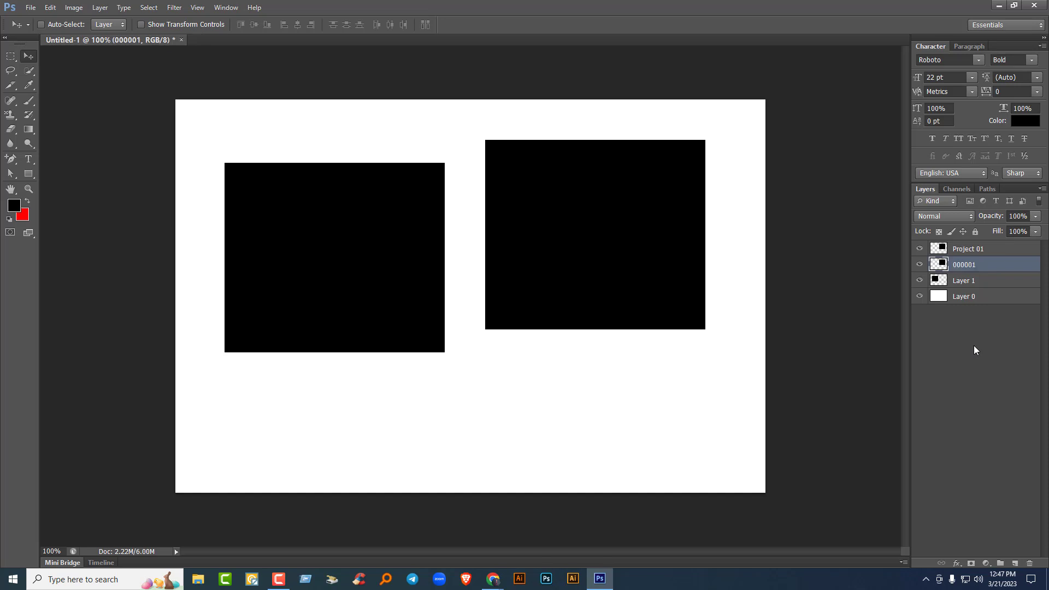
- Rename Layer 1 as 0098765 and leave no layer selected
{"action": "double_click", "coordinate": [961, 281]}
{"action": "type", "text": "0"}
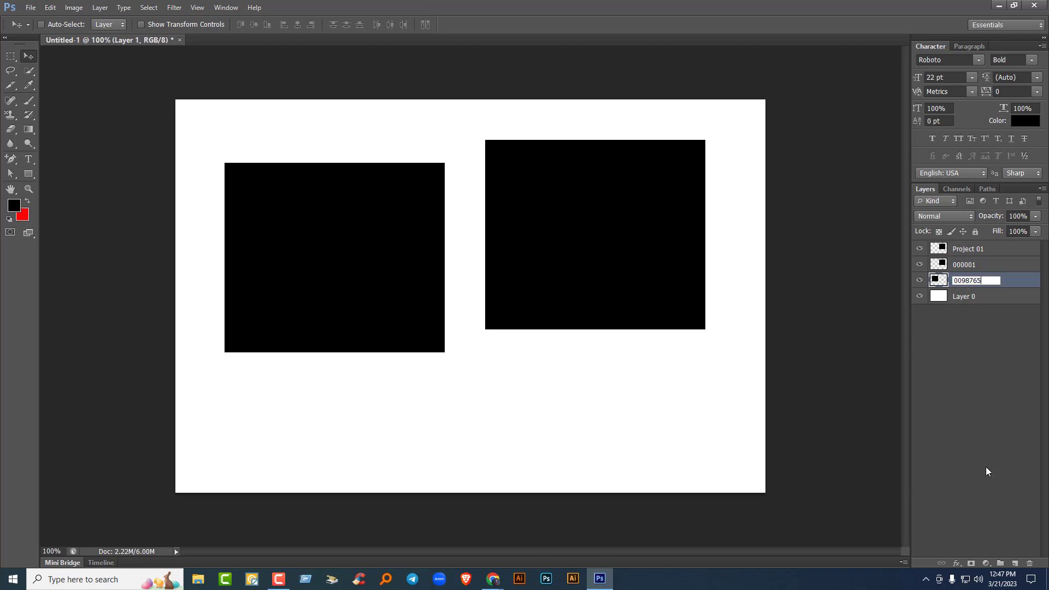
{"action": "type", "text": "098765"}
{"action": "left_click", "coordinate": [955, 393]}
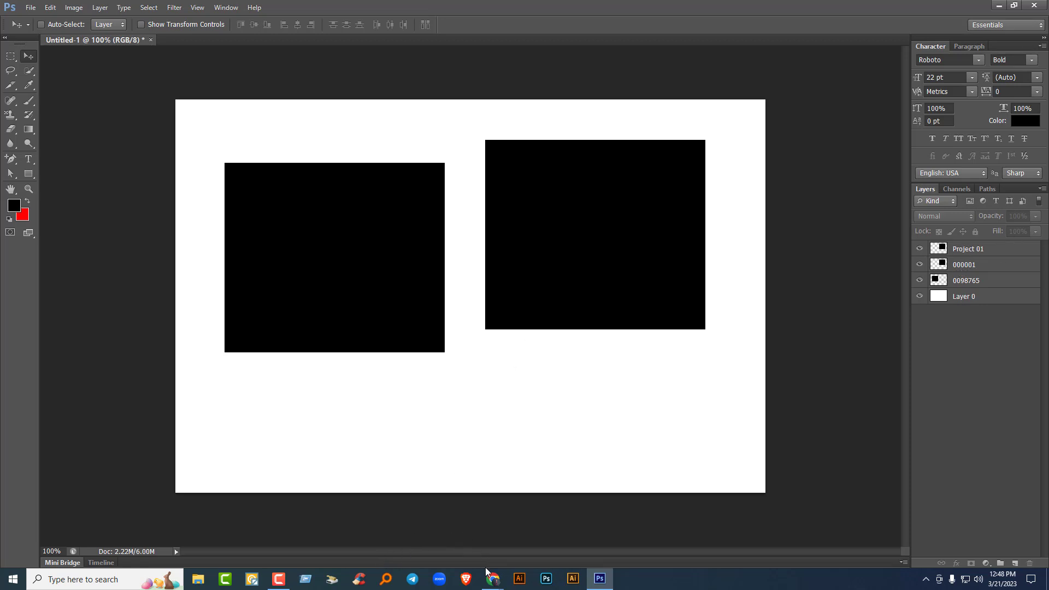
{"action": "left_click", "coordinate": [279, 580]}
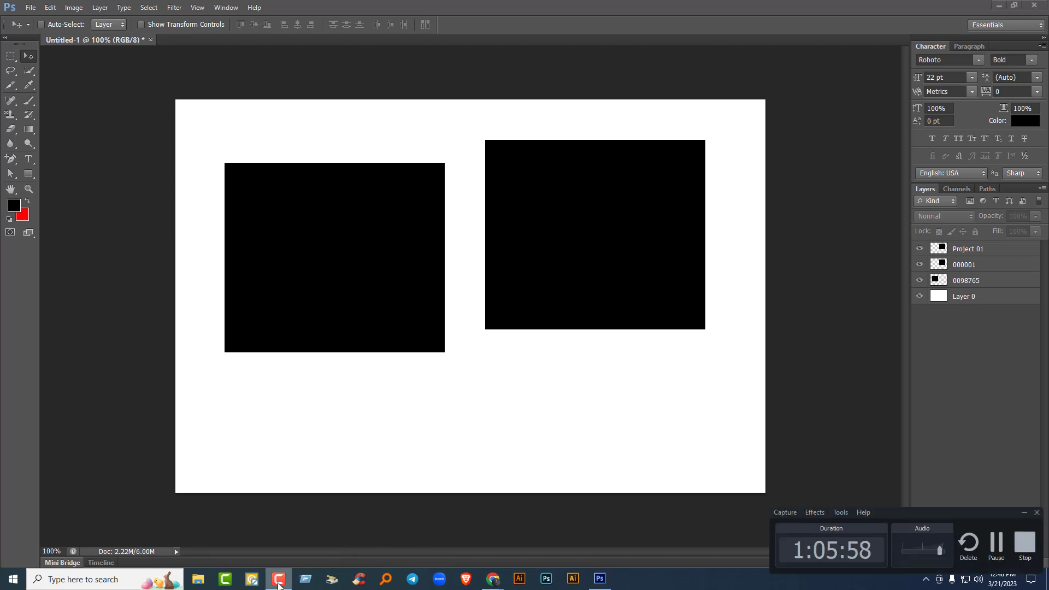
{"action": "left_click", "coordinate": [1024, 543]}
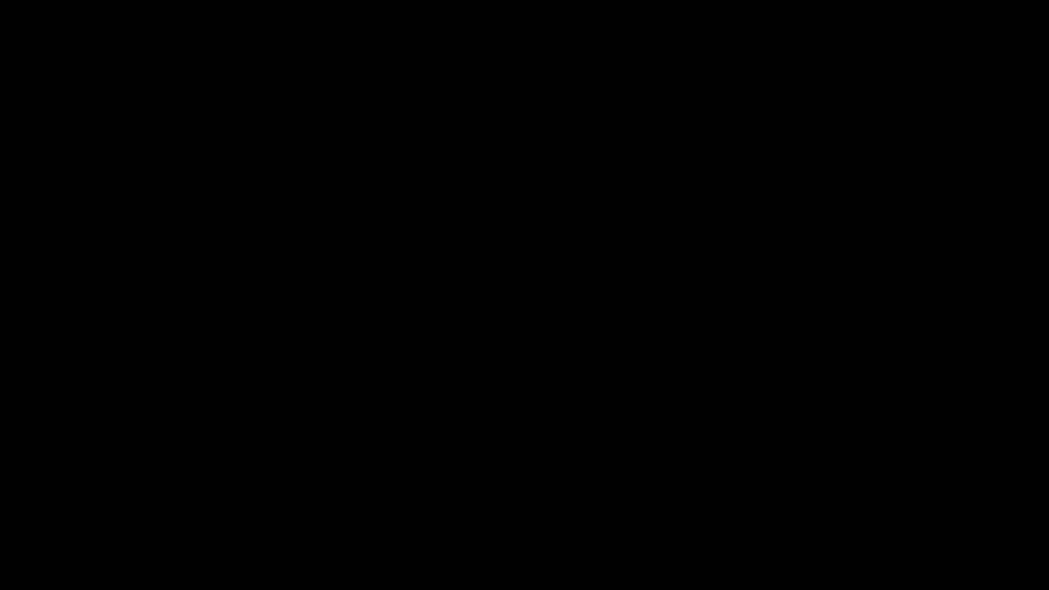